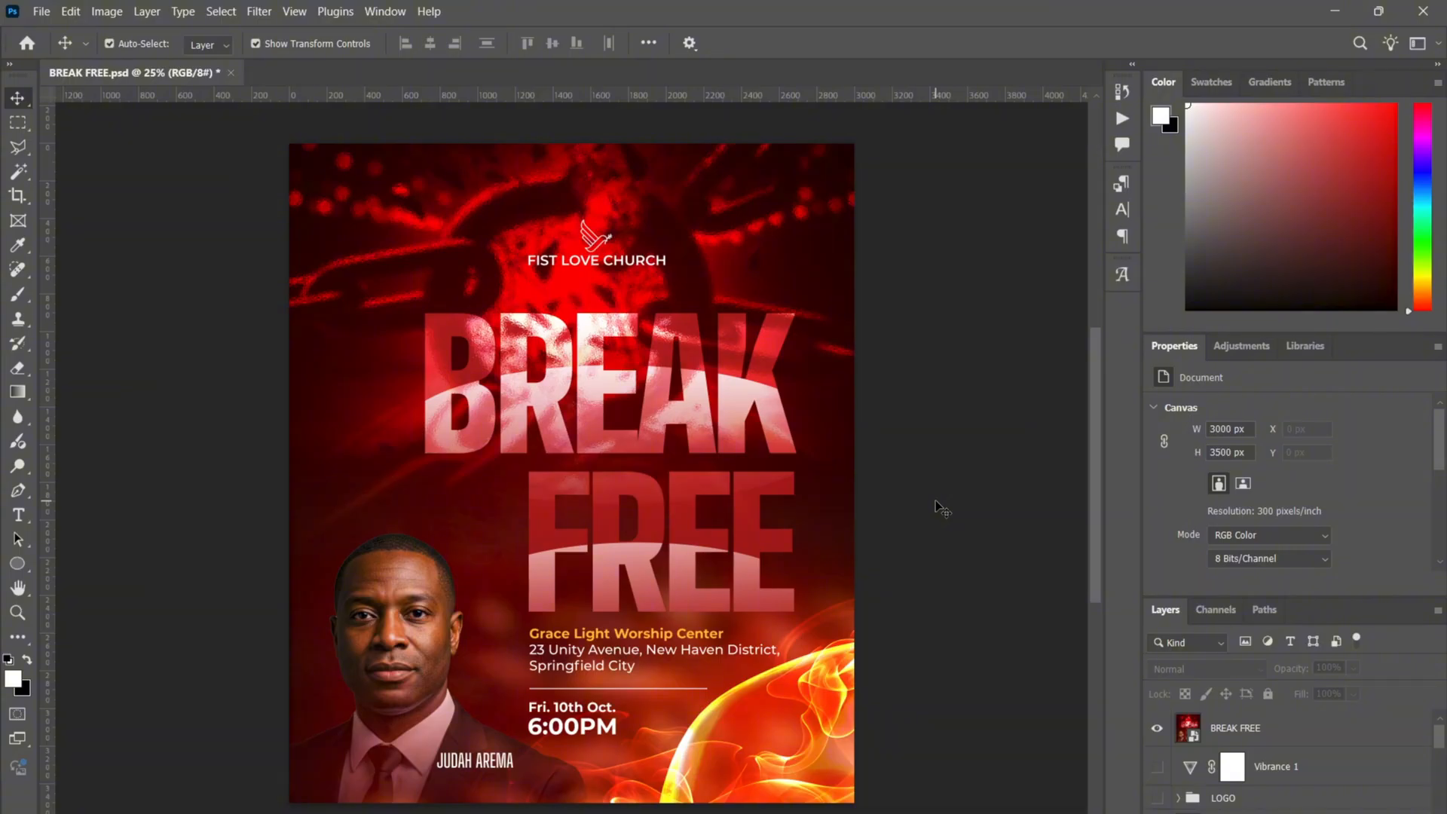
- Select the BREAK FREE layer and zoom in on the flyer
{"action": "left_click", "coordinate": [766, 204]}
{"action": "left_click", "coordinate": [1038, 338]}
{"action": "key", "text": "ctrl+plus"}
{"action": "left_click", "coordinate": [866, 336]}
{"action": "scroll", "coordinate": [866, 336], "scroll_direction": "up", "scroll_amount": 2}
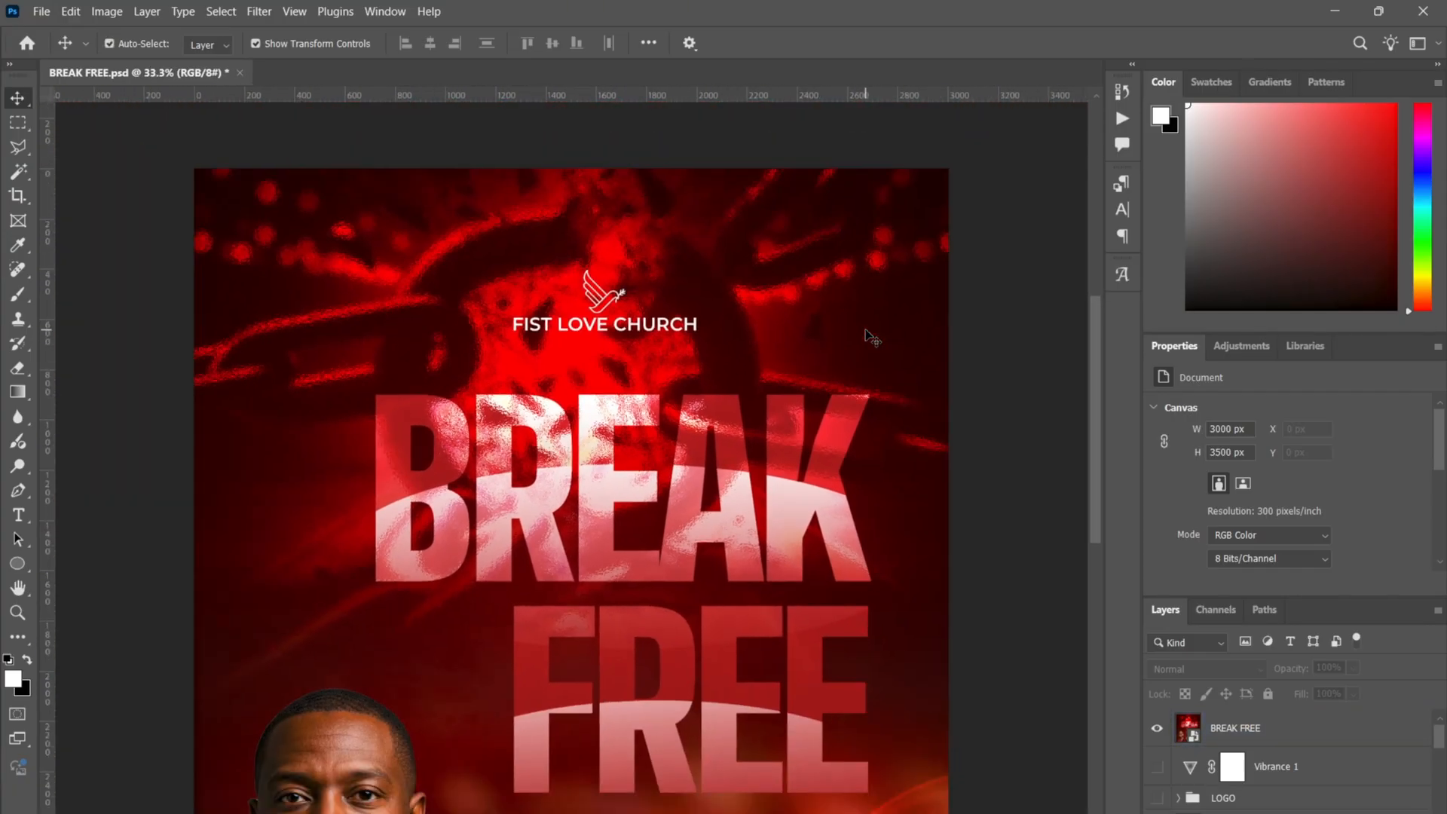
{"action": "left_click", "coordinate": [548, 364]}
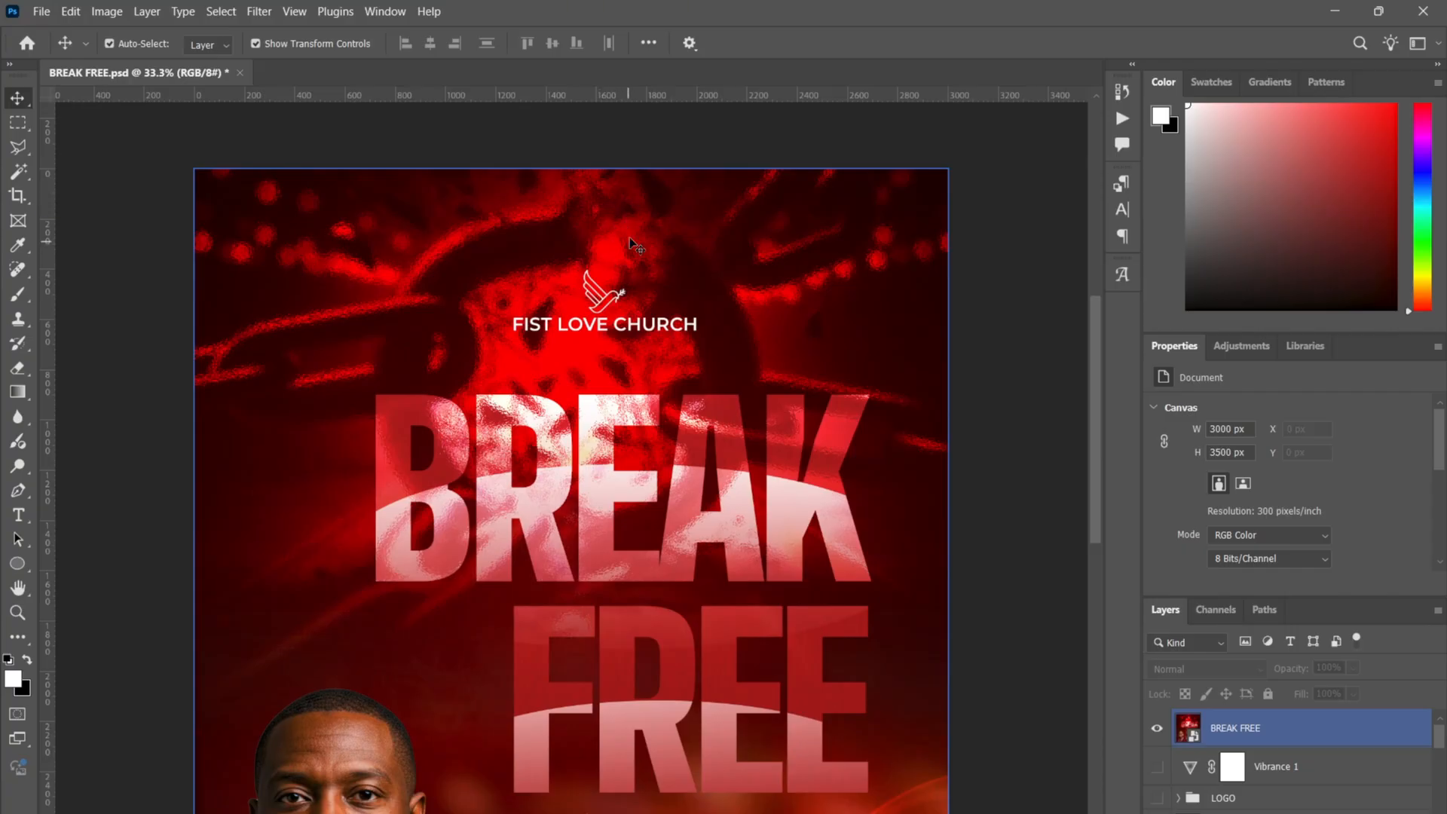
{"action": "left_click", "coordinate": [172, 458]}
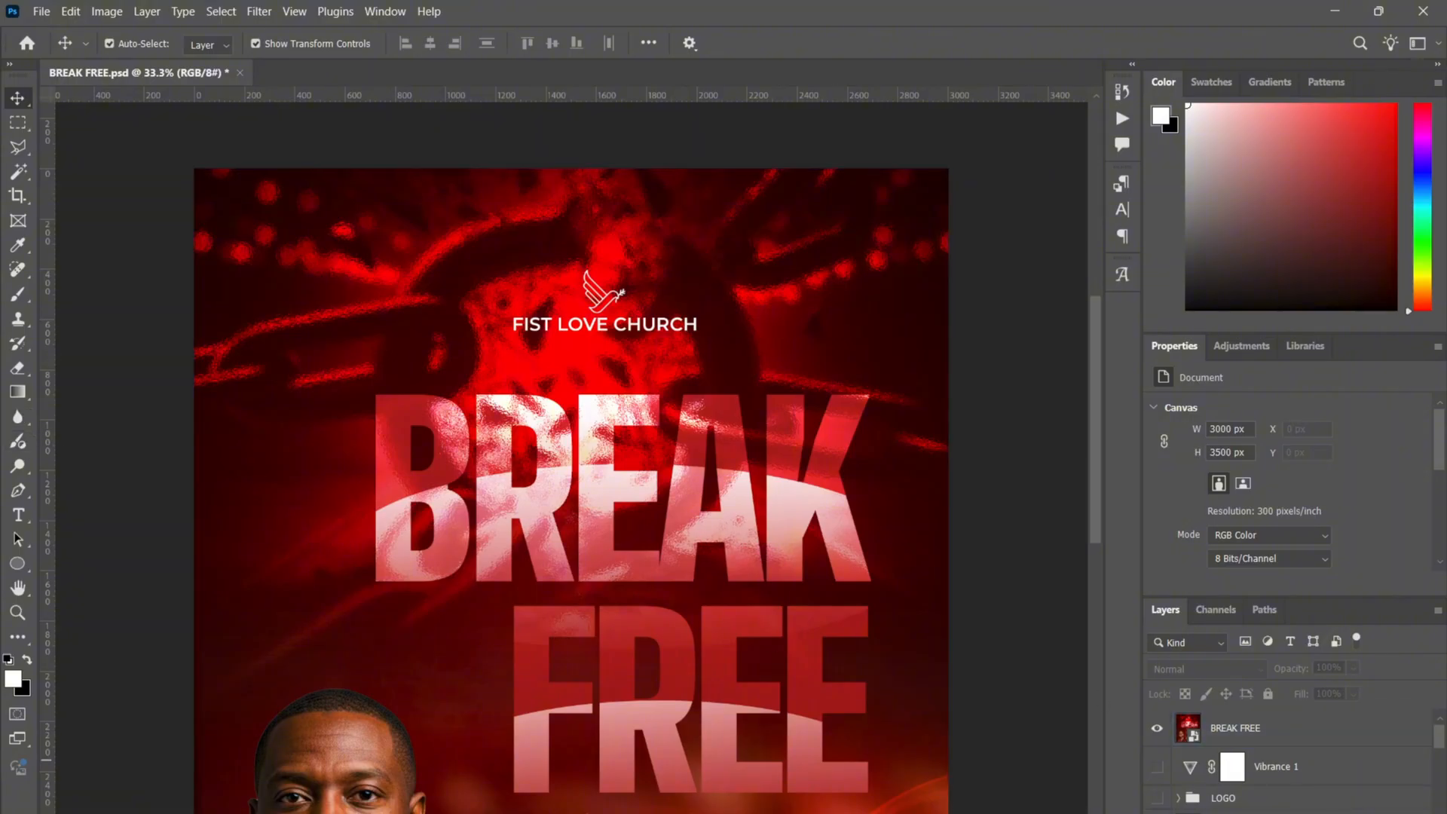
- Add empty Layer 2 above BREAK FREE, then test and undo a 100 px white brush stroke
{"action": "key", "text": "ctrl+shift+alt+n"}
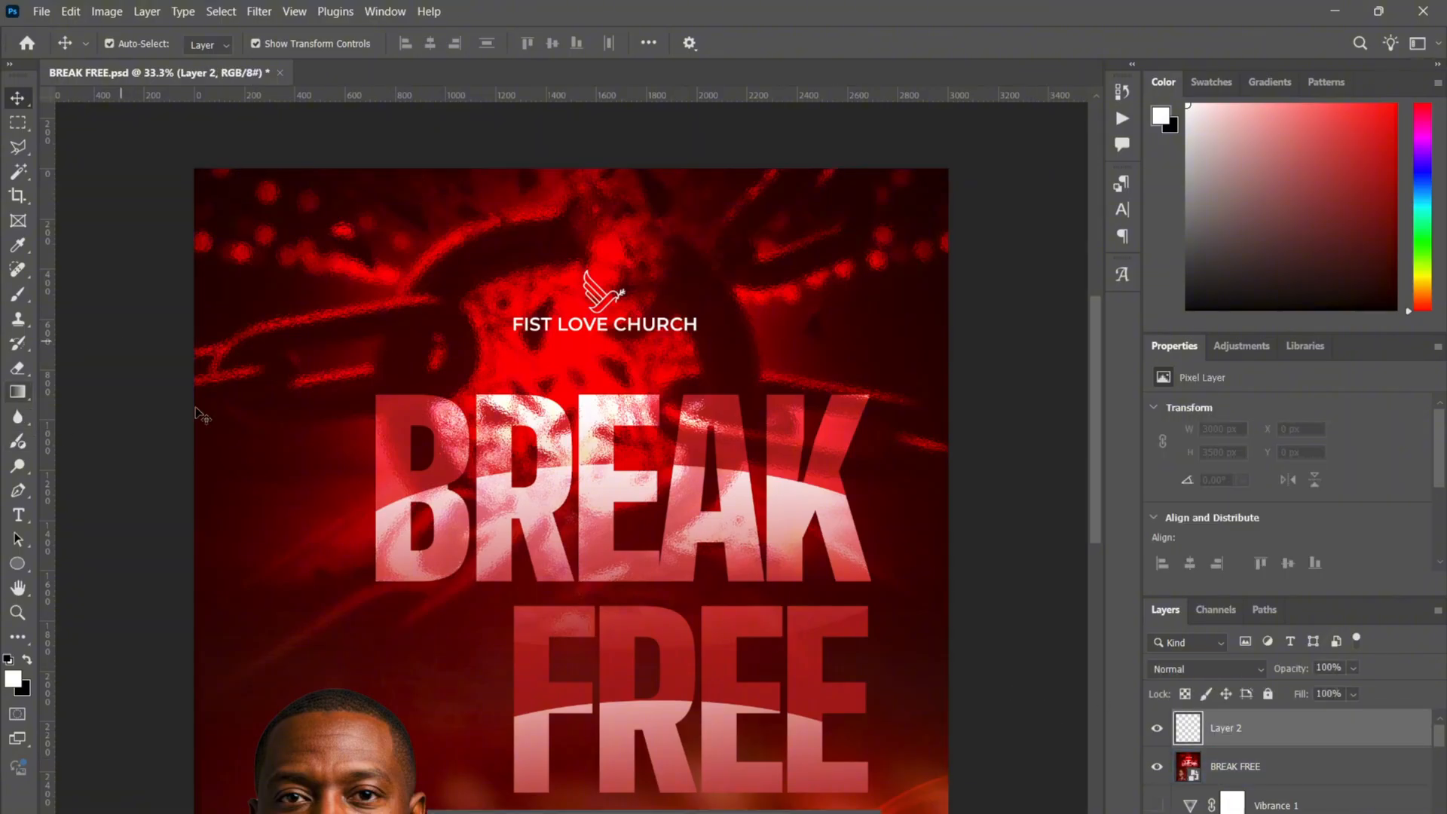
{"action": "key", "text": "b"}
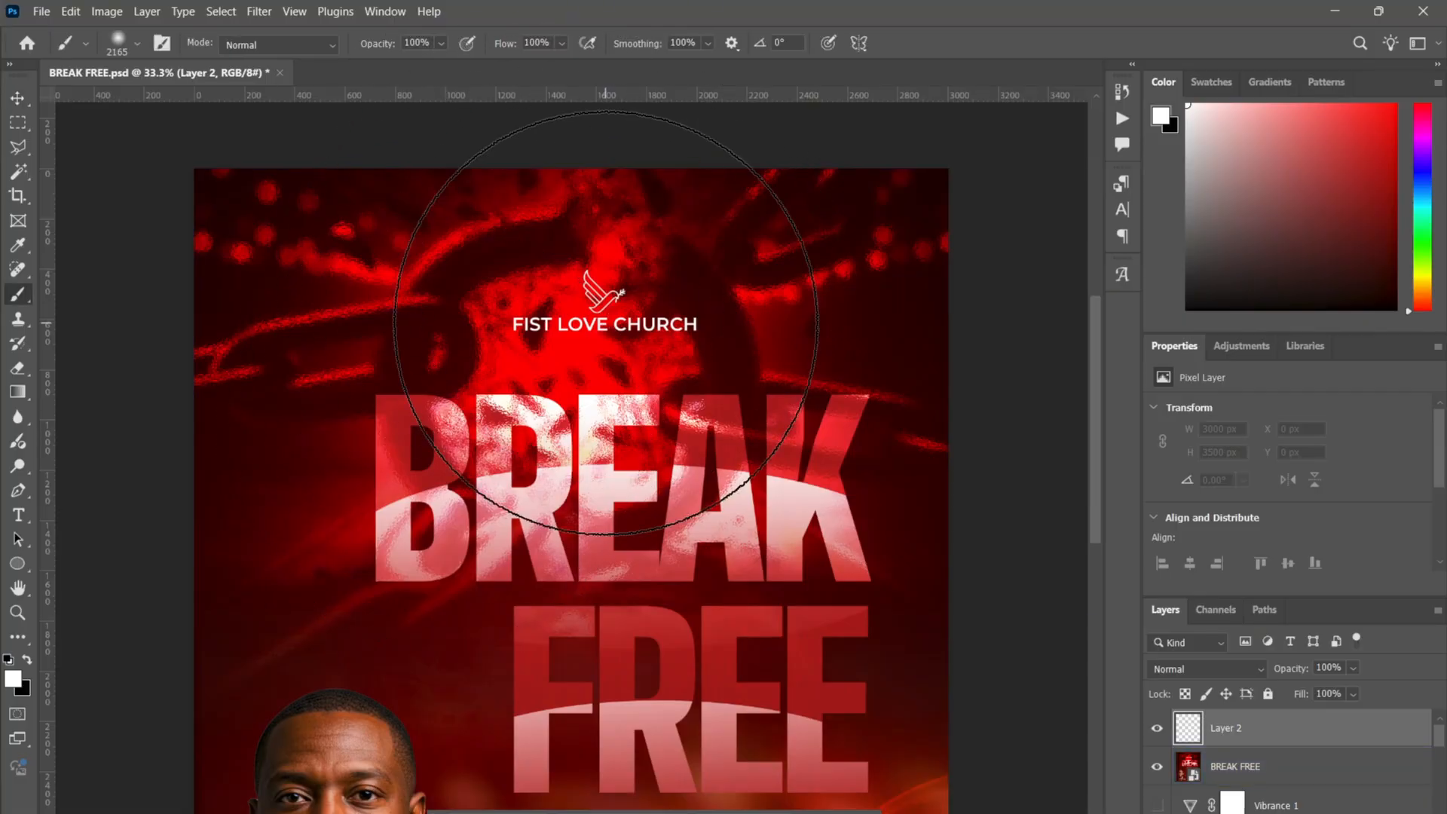
{"action": "right_click", "coordinate": [606, 323]}
{"action": "left_click", "coordinate": [766, 368]}
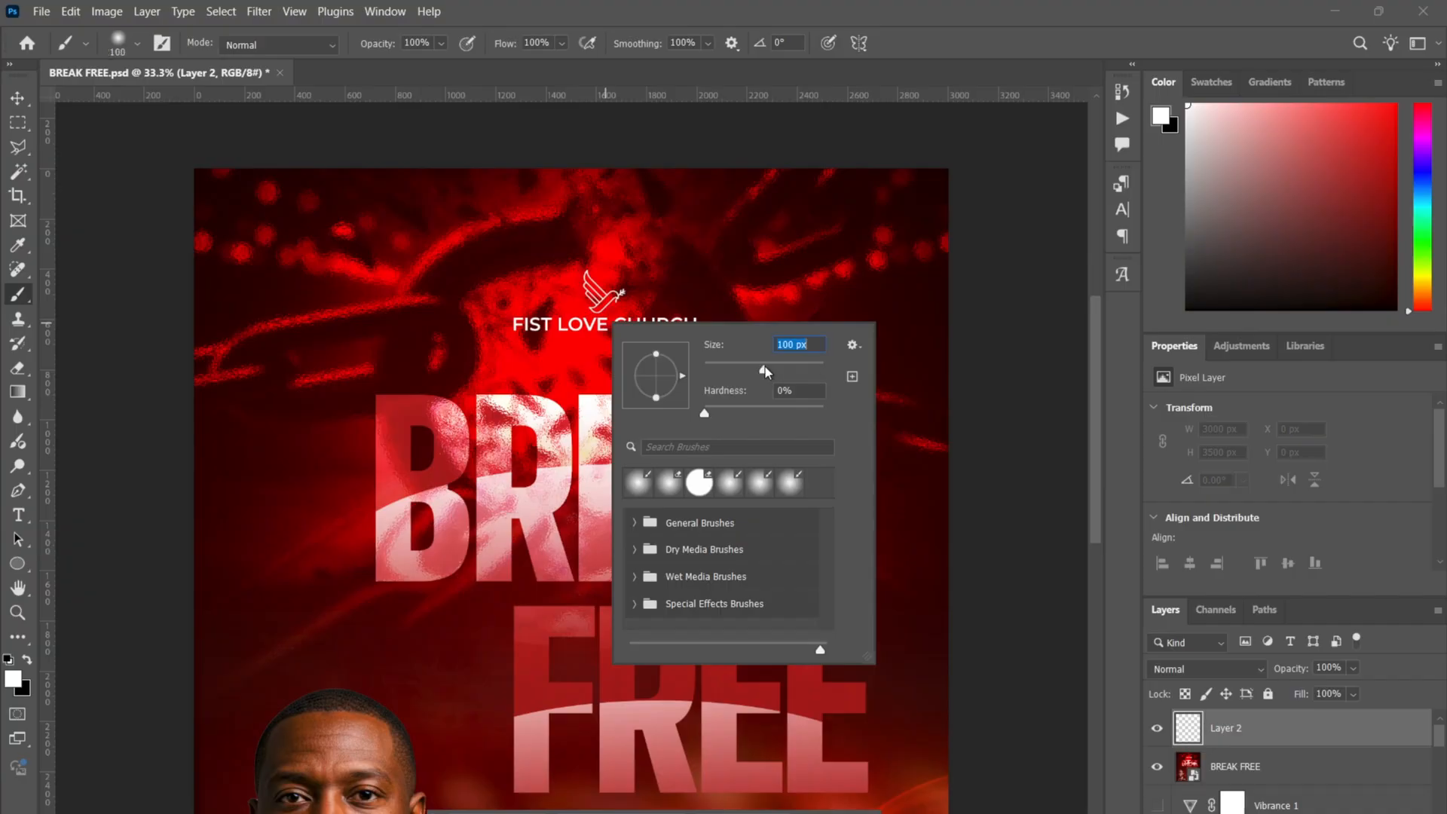
{"action": "mouse_move", "coordinate": [583, 225]}
{"action": "left_mouse_down"}
{"action": "mouse_move", "coordinate": [639, 256]}
{"action": "mouse_move", "coordinate": [620, 237]}
{"action": "mouse_move", "coordinate": [599, 244]}
{"action": "mouse_move", "coordinate": [633, 258]}
{"action": "mouse_move", "coordinate": [621, 216]}
{"action": "mouse_move", "coordinate": [638, 211]}
{"action": "mouse_move", "coordinate": [578, 431]}
{"action": "mouse_move", "coordinate": [584, 347]}
{"action": "mouse_move", "coordinate": [527, 605]}
{"action": "mouse_move", "coordinate": [547, 453]}
{"action": "mouse_move", "coordinate": [664, 142]}
{"action": "mouse_move", "coordinate": [640, 283]}
{"action": "mouse_move", "coordinate": [549, 550]}
{"action": "mouse_move", "coordinate": [537, 678]}
{"action": "mouse_move", "coordinate": [622, 219]}
{"action": "left_mouse_up"}
{"action": "key", "text": "ctrl+z"}
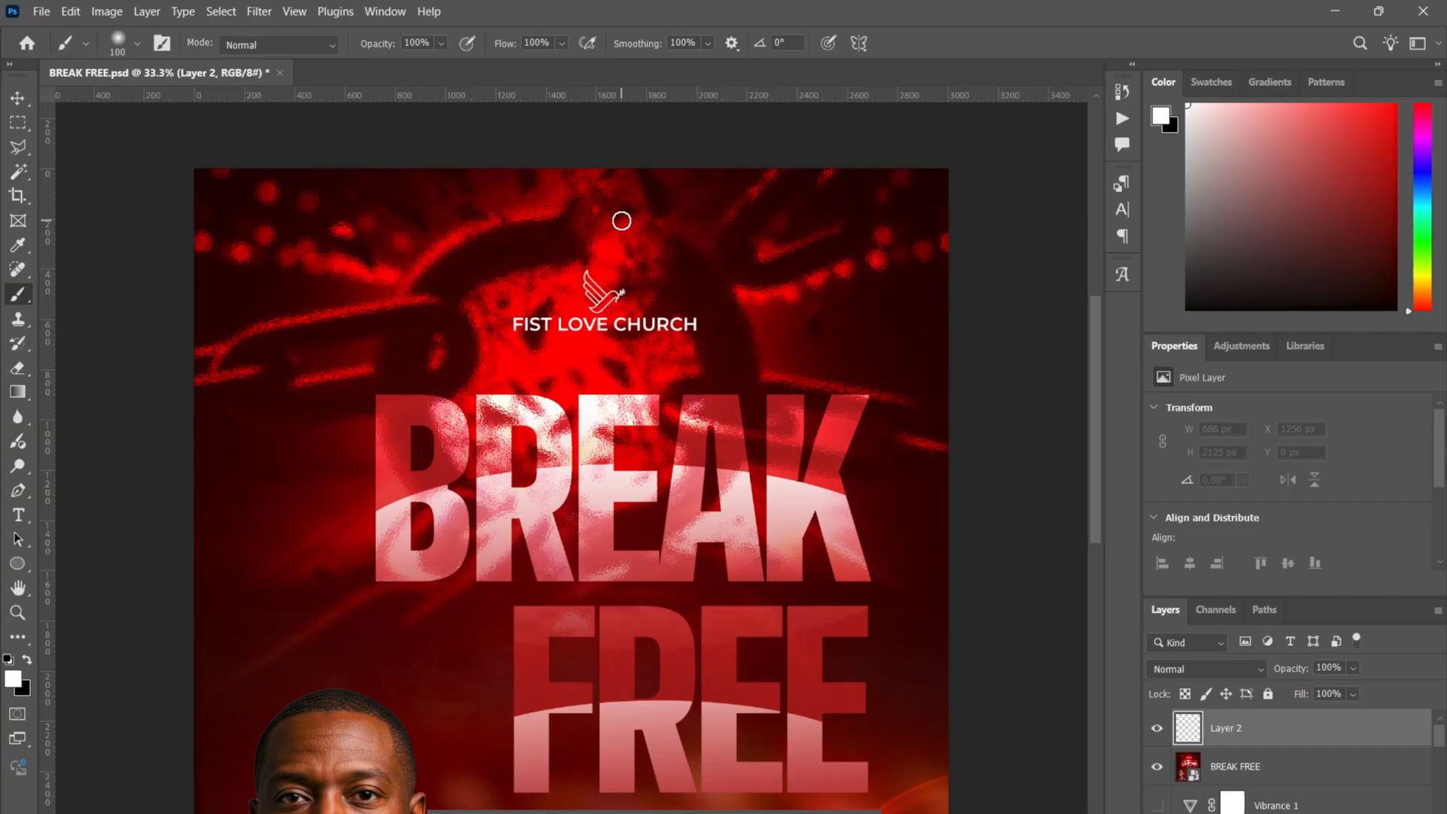
{"action": "key", "text": "v"}
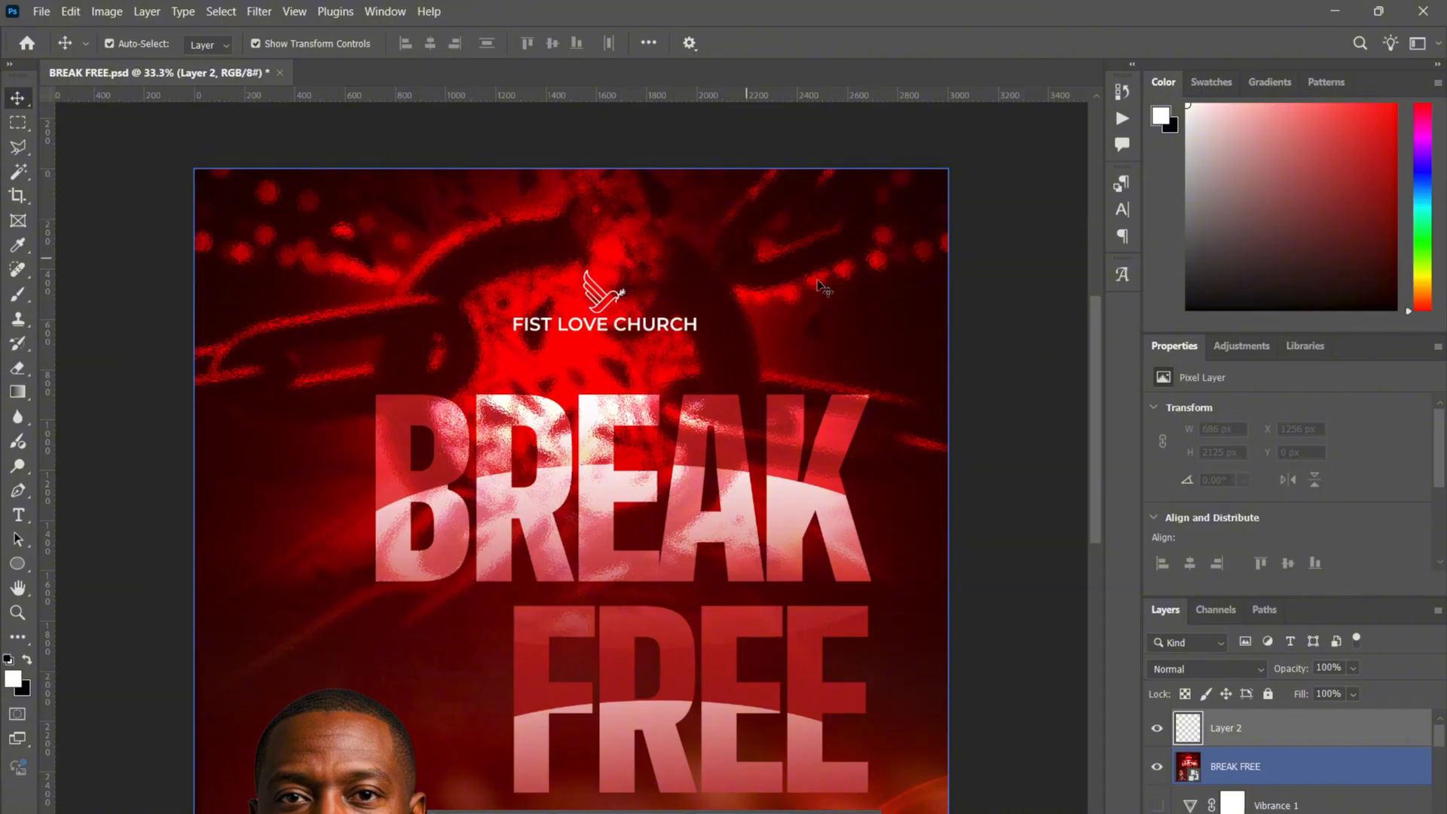
{"action": "left_click", "coordinate": [995, 374]}
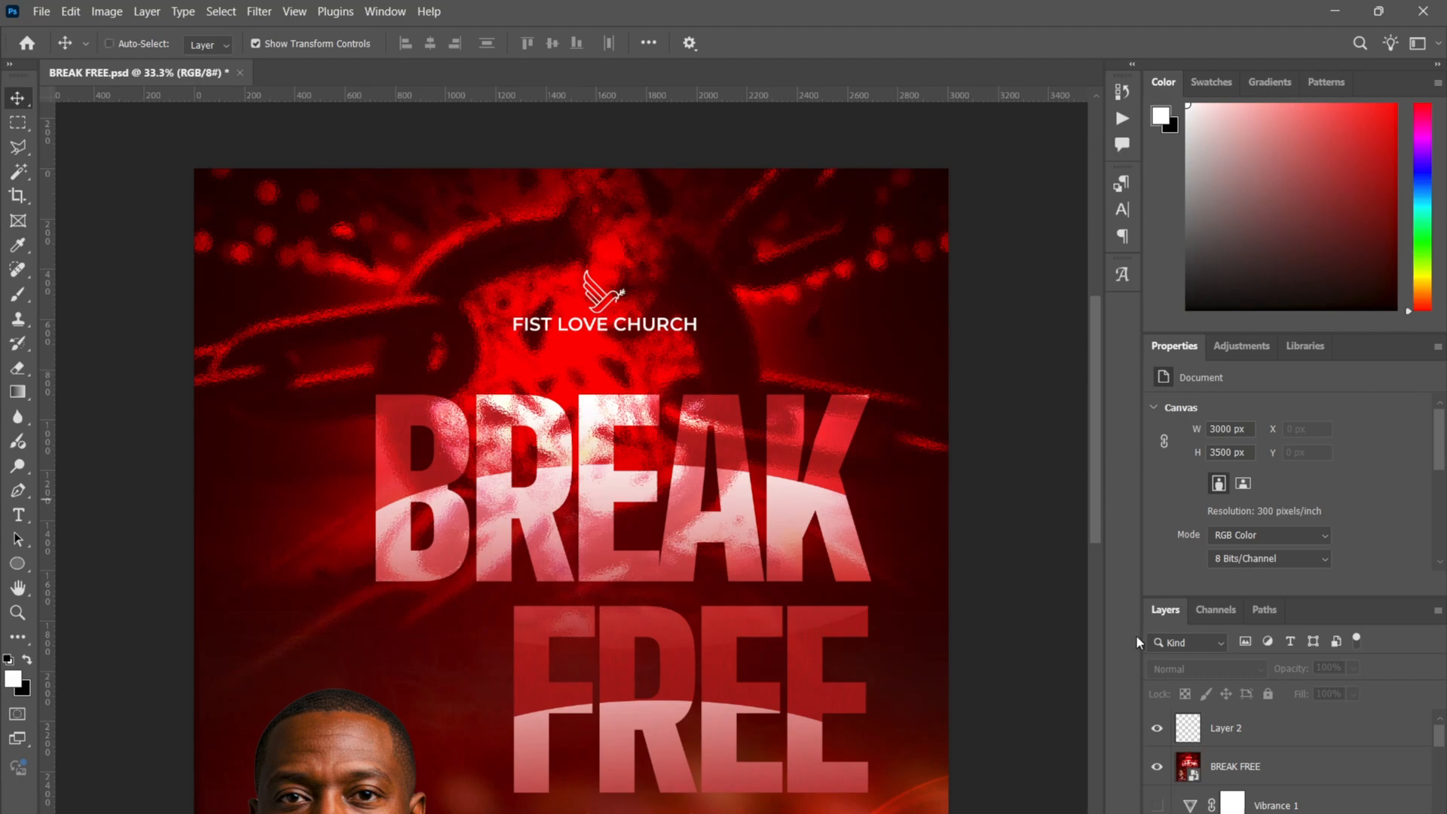
- Hide Layer 2 and drag the BREAK FREE copy layer to the top of the stack
{"action": "key", "text": "ctrl+0"}
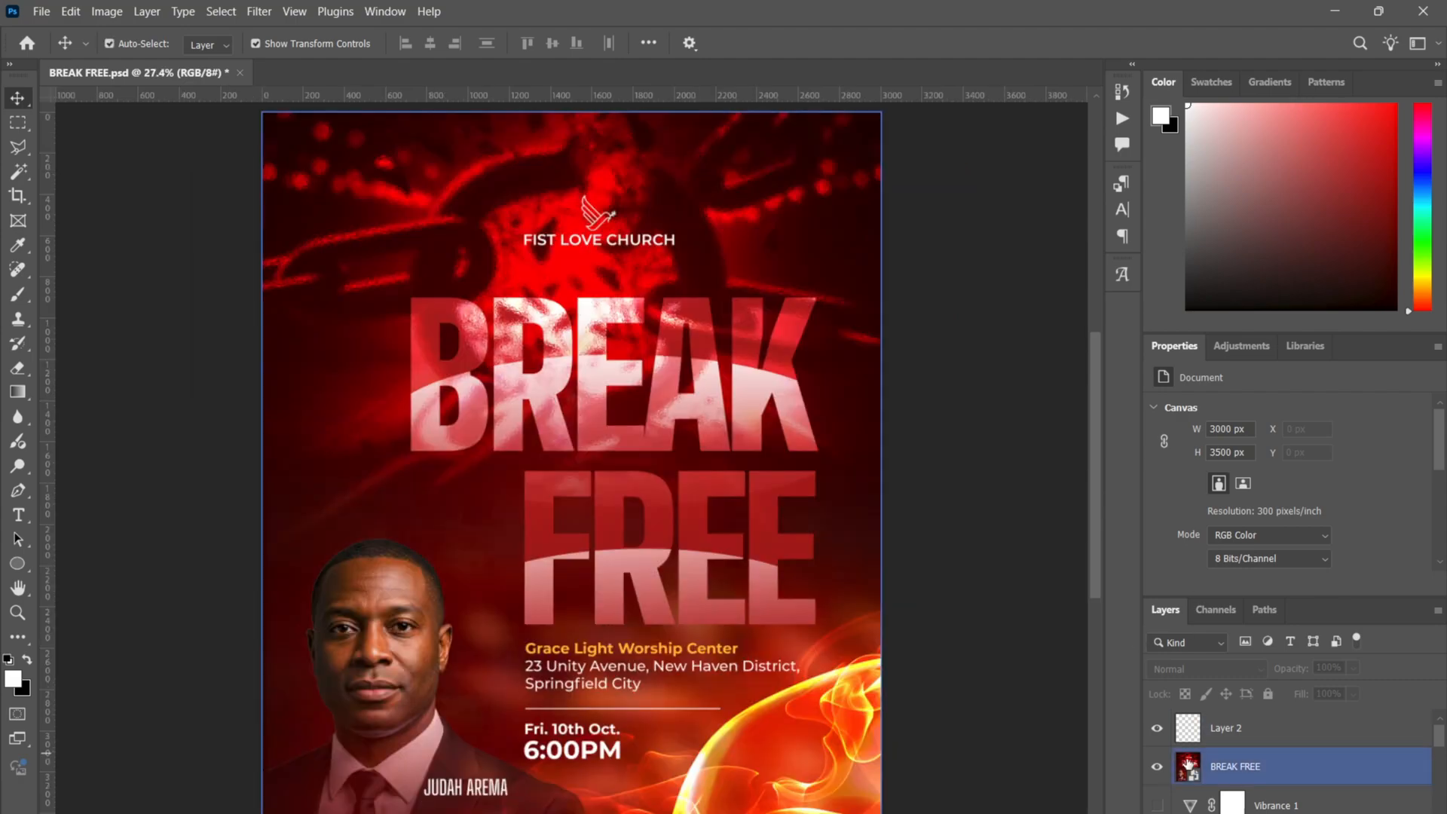
{"action": "left_click", "coordinate": [1158, 729]}
{"action": "left_click", "coordinate": [1245, 783]}
{"action": "scroll", "coordinate": [1246, 782], "scroll_direction": "down", "scroll_amount": 3}
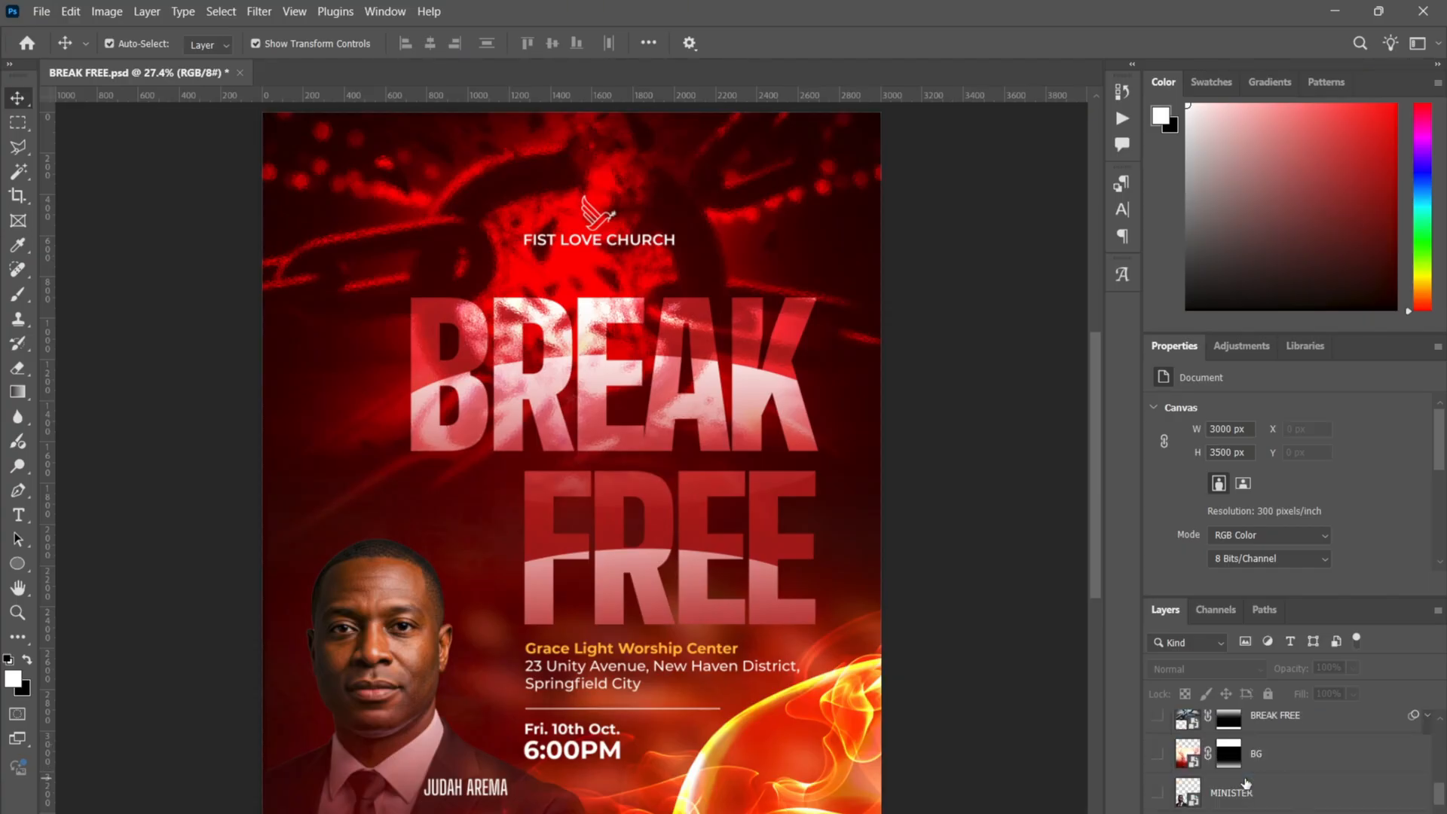
{"action": "scroll", "coordinate": [1252, 781], "scroll_direction": "down", "scroll_amount": 2}
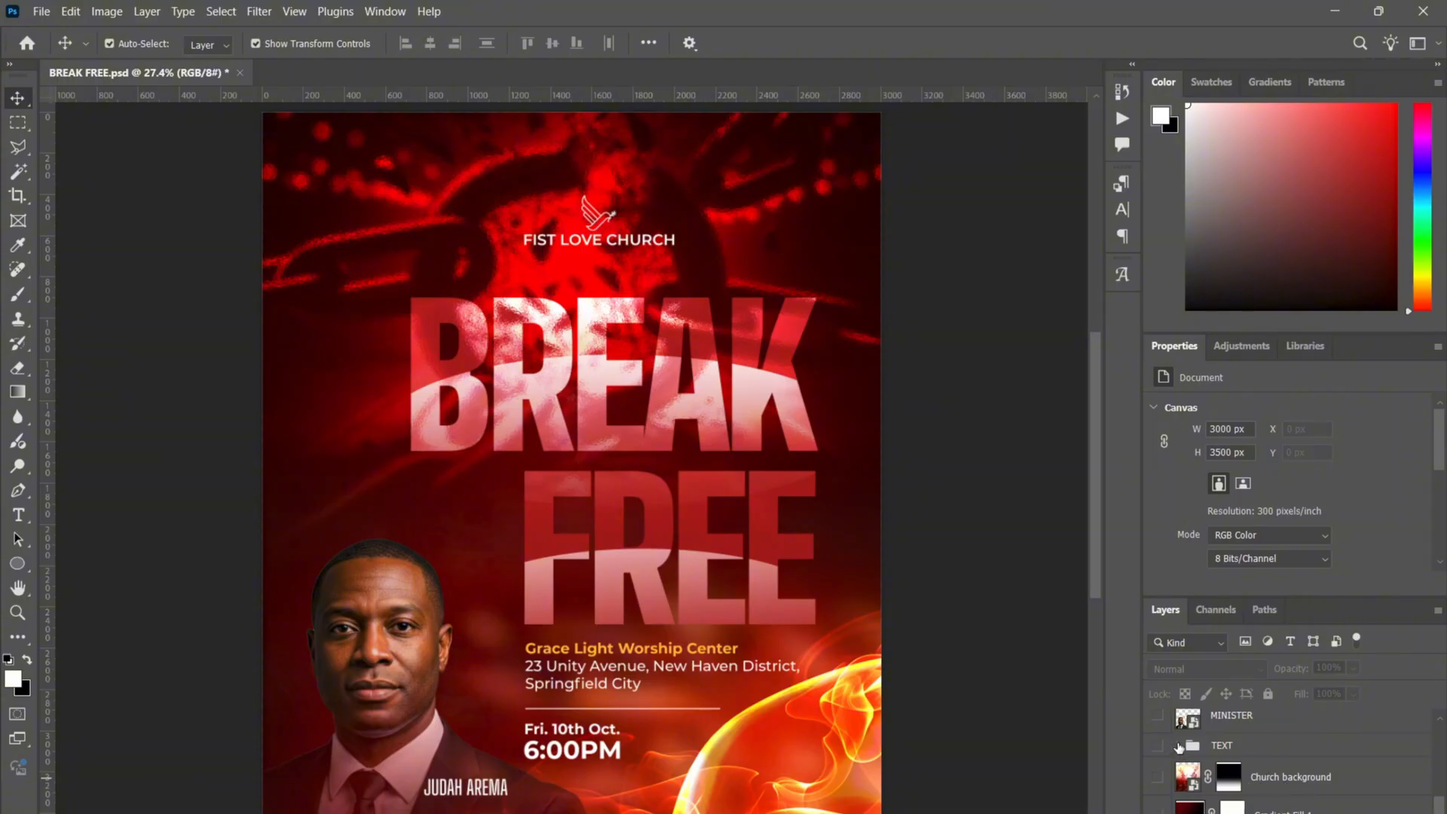
{"action": "scroll", "coordinate": [1210, 751], "scroll_direction": "up", "scroll_amount": 2}
{"action": "scroll", "coordinate": [1210, 751], "scroll_direction": "up", "scroll_amount": 2}
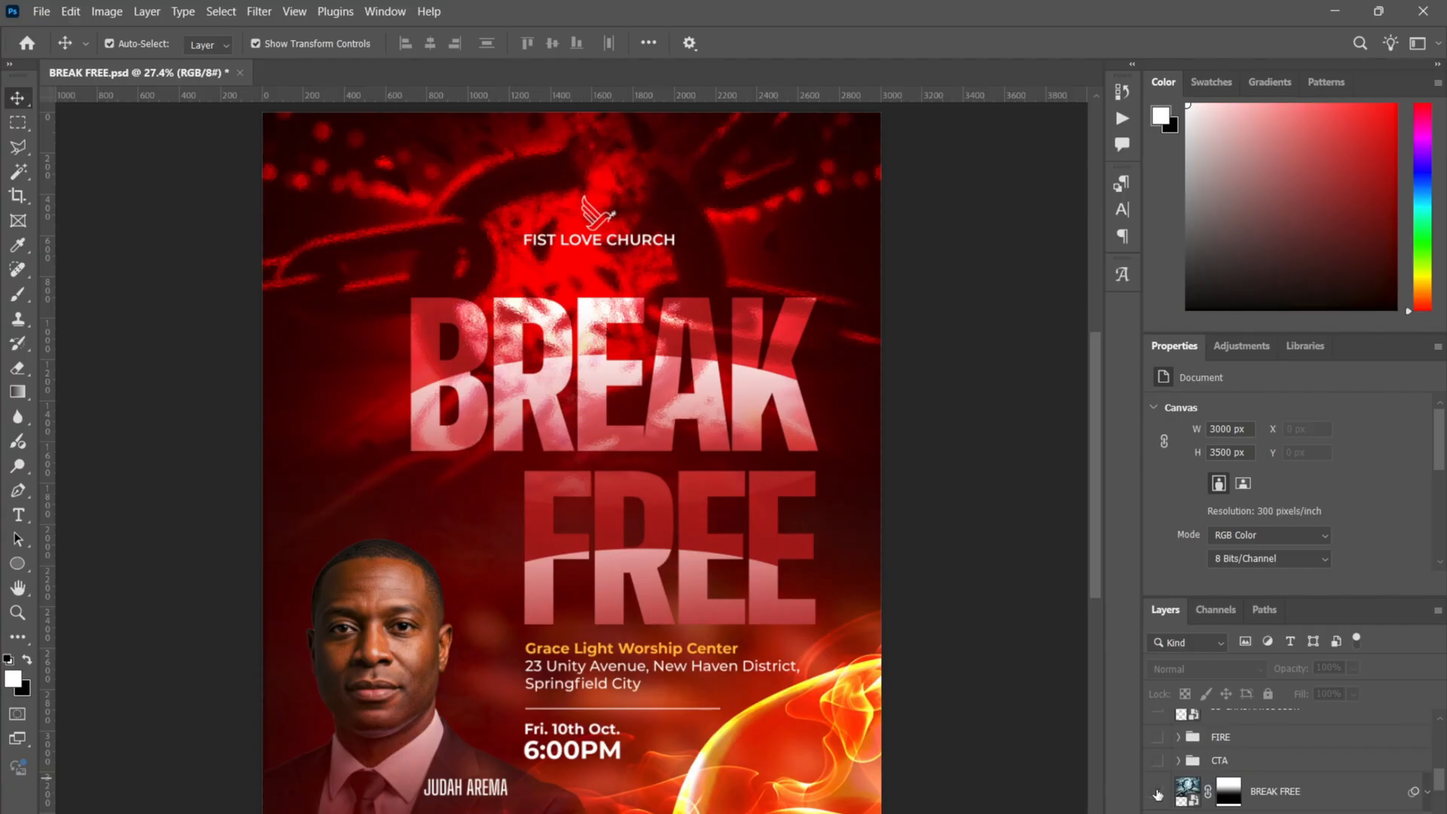
{"action": "left_click", "coordinate": [1295, 793]}
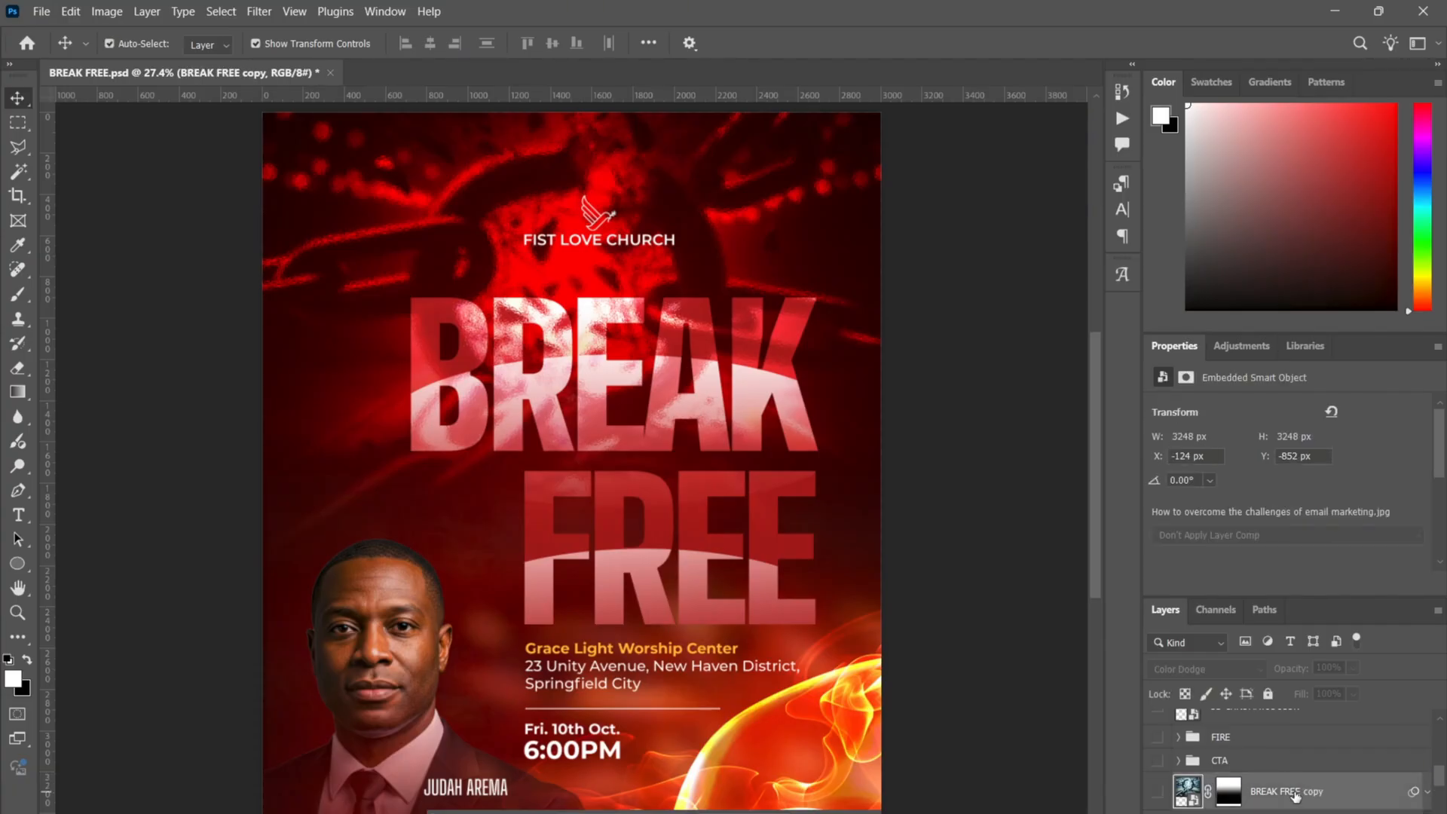
{"action": "left_click_drag", "start_coordinate": [1295, 793], "coordinate": [1310, 717]}
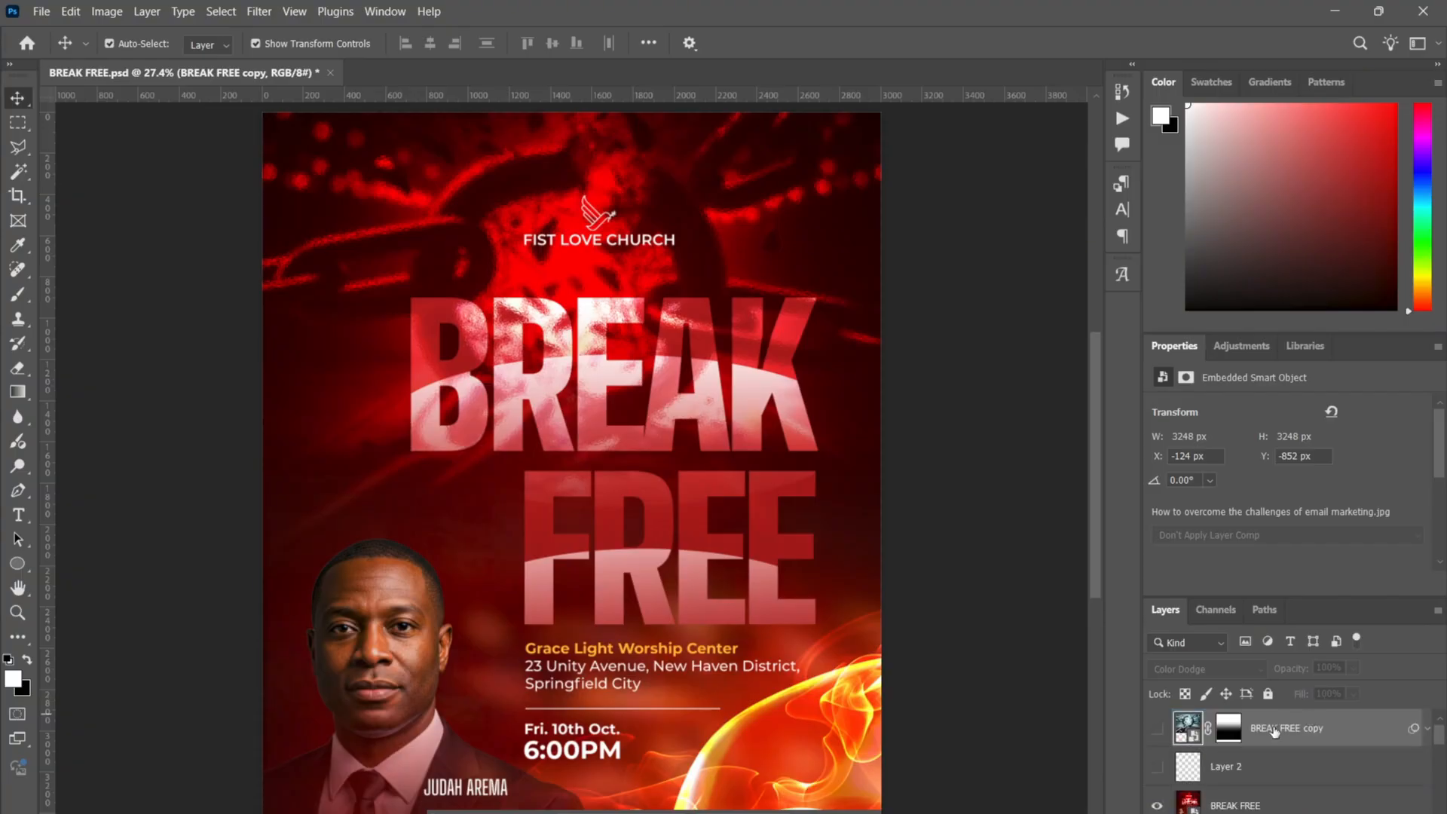
- Make BREAK FREE copy visible, keep its blend mode at Normal, and expand its Smart Filters
{"action": "left_click", "coordinate": [1157, 728]}
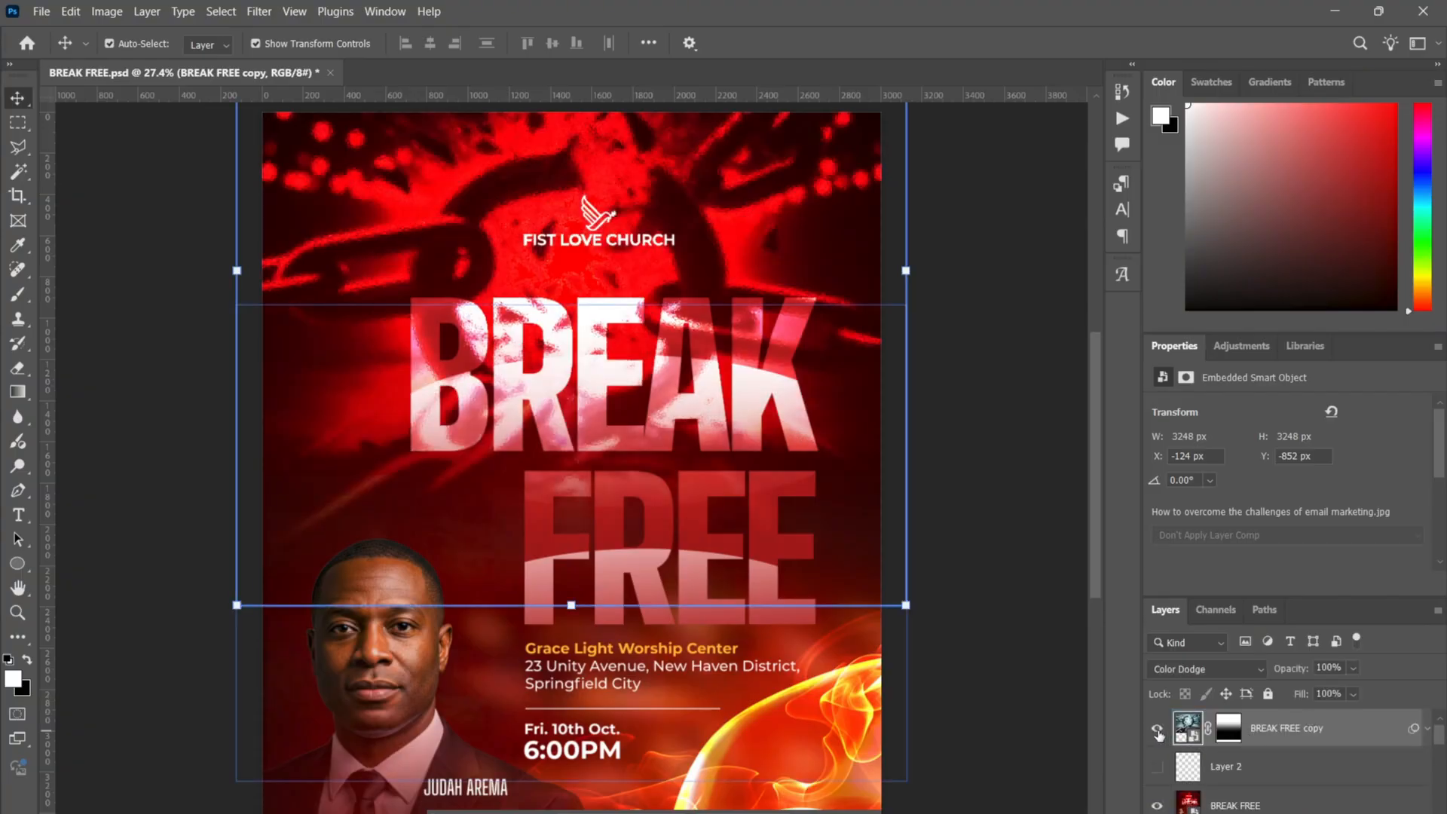
{"action": "left_click", "coordinate": [1247, 667]}
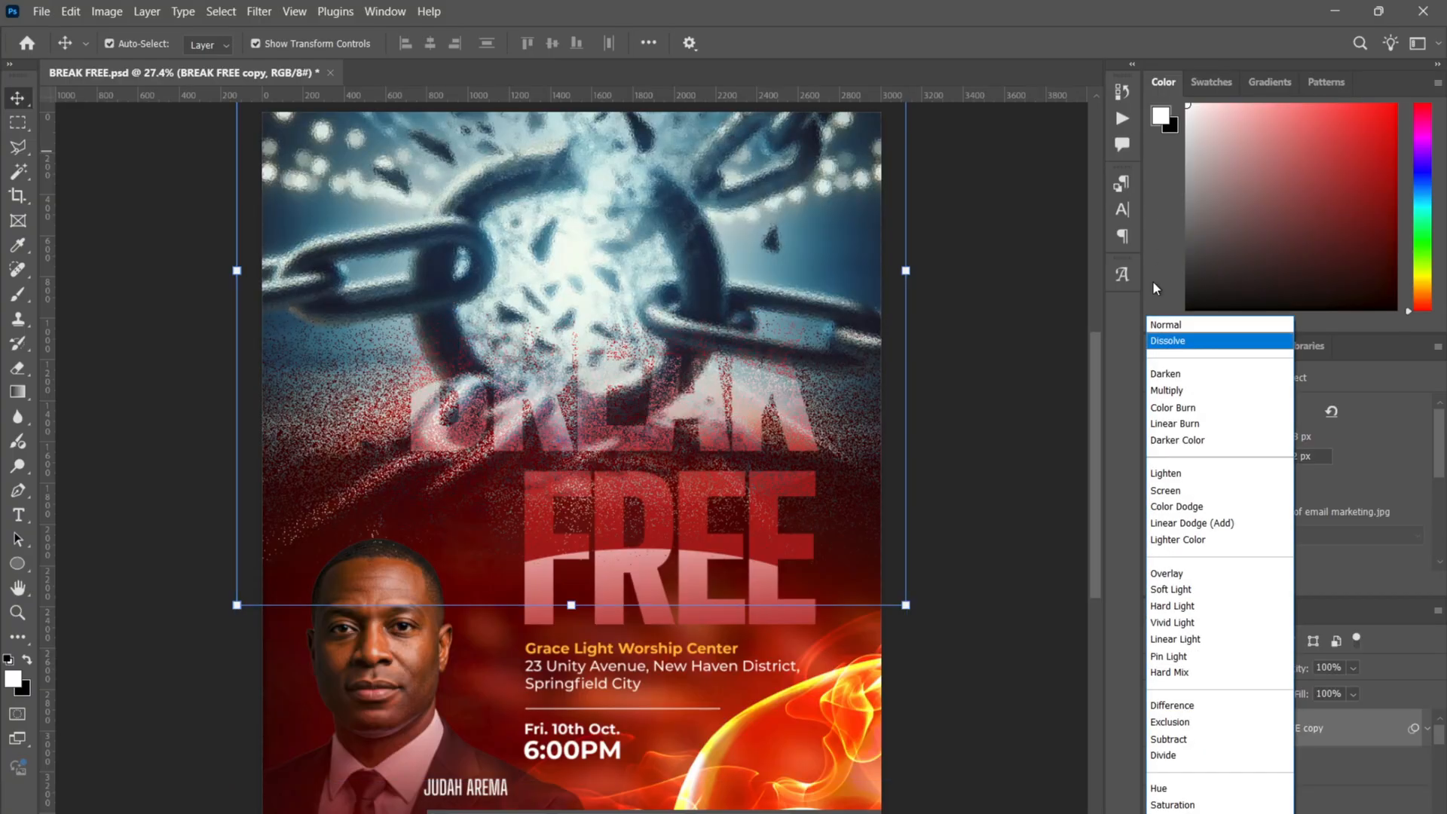
{"action": "left_click", "coordinate": [1165, 324]}
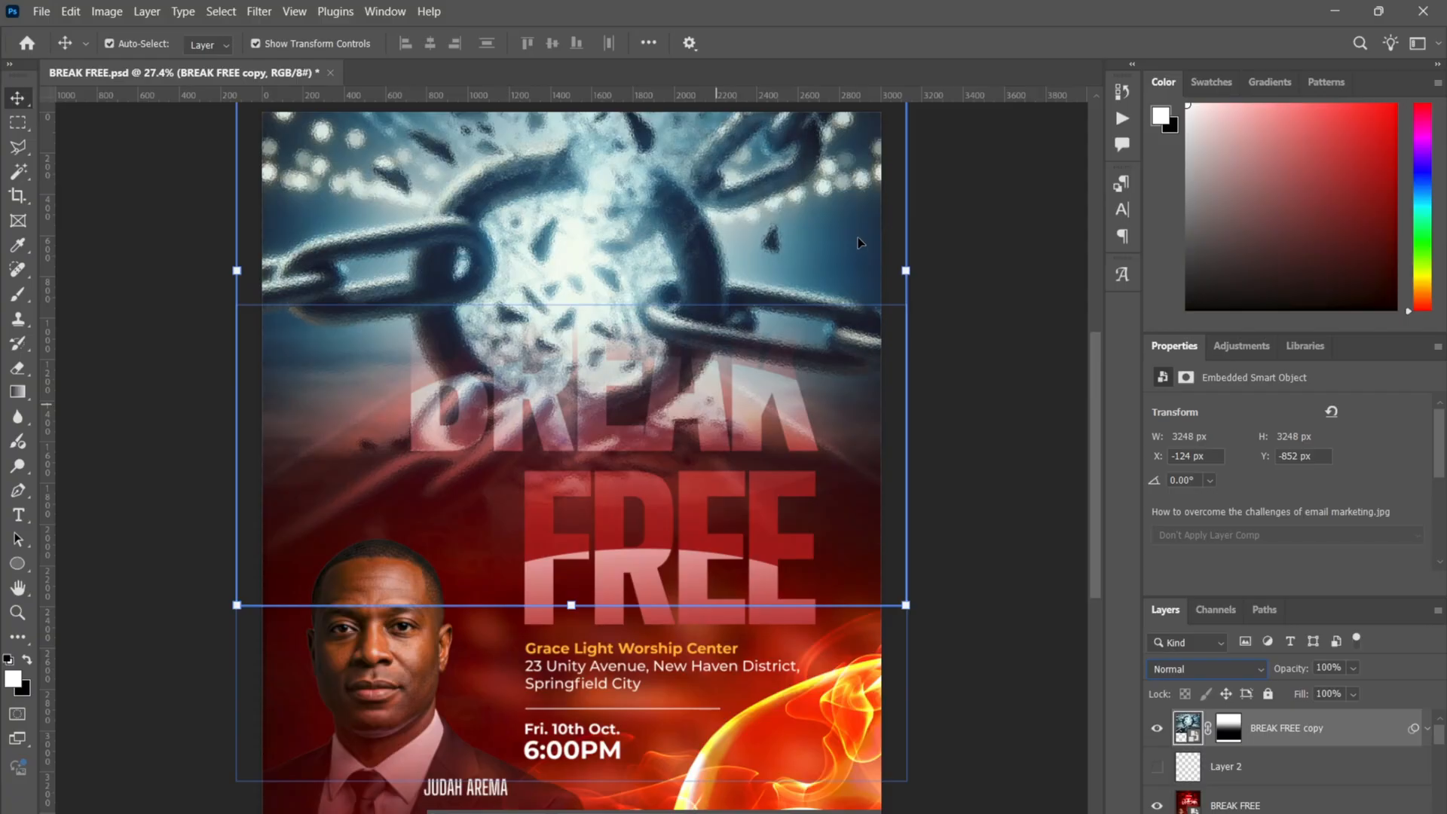
{"action": "left_click", "coordinate": [1427, 730]}
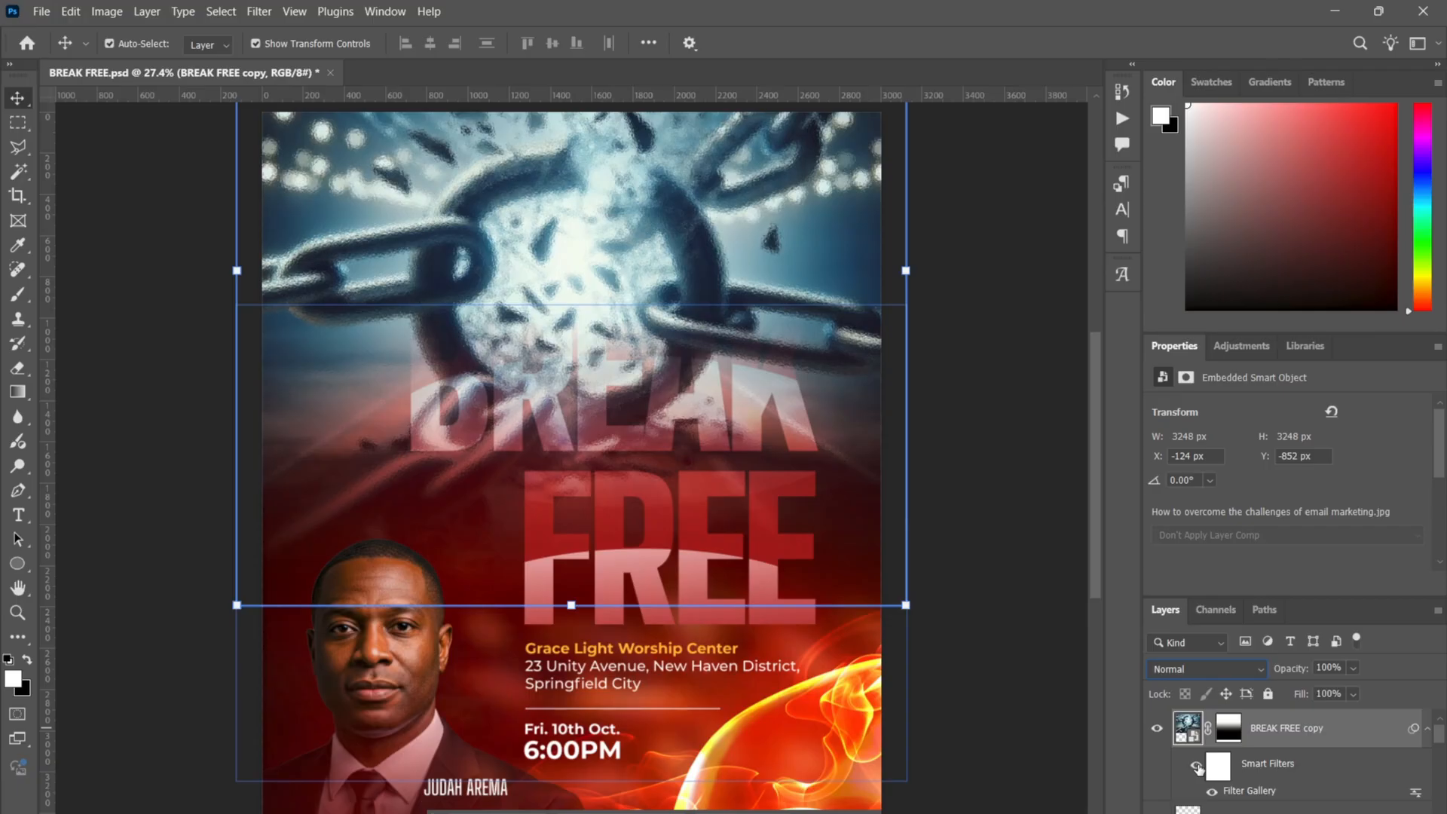
- Hide the Filter Gallery smart filter on BREAK FREE copy and zoom in to check the sharp chains
{"action": "left_click", "coordinate": [1197, 767]}
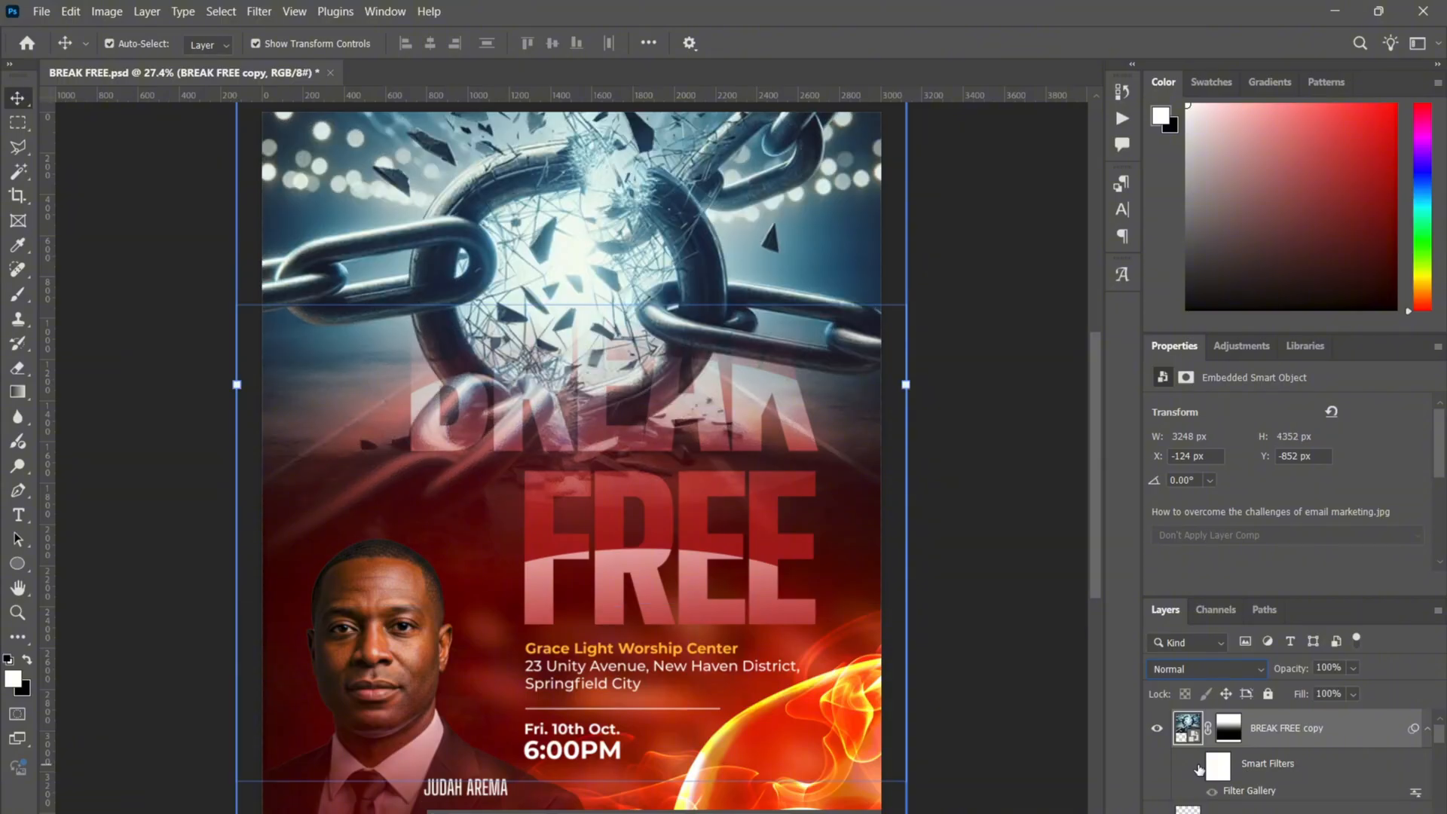
{"action": "key", "text": "ctrl+plus"}
{"action": "key", "text": "ctrl+plus"}
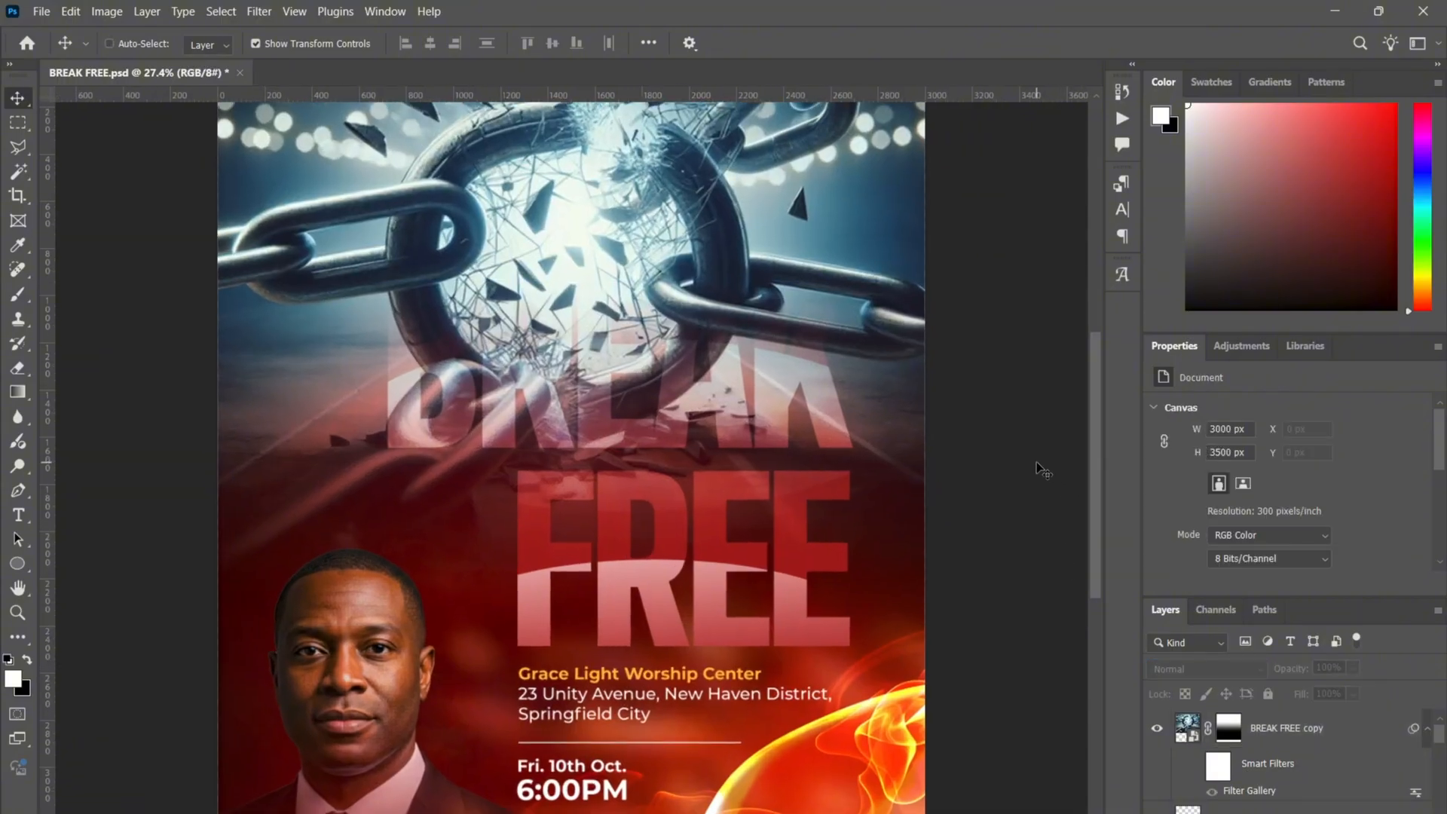
{"action": "scroll", "coordinate": [1037, 468], "scroll_direction": "up", "scroll_amount": 5}
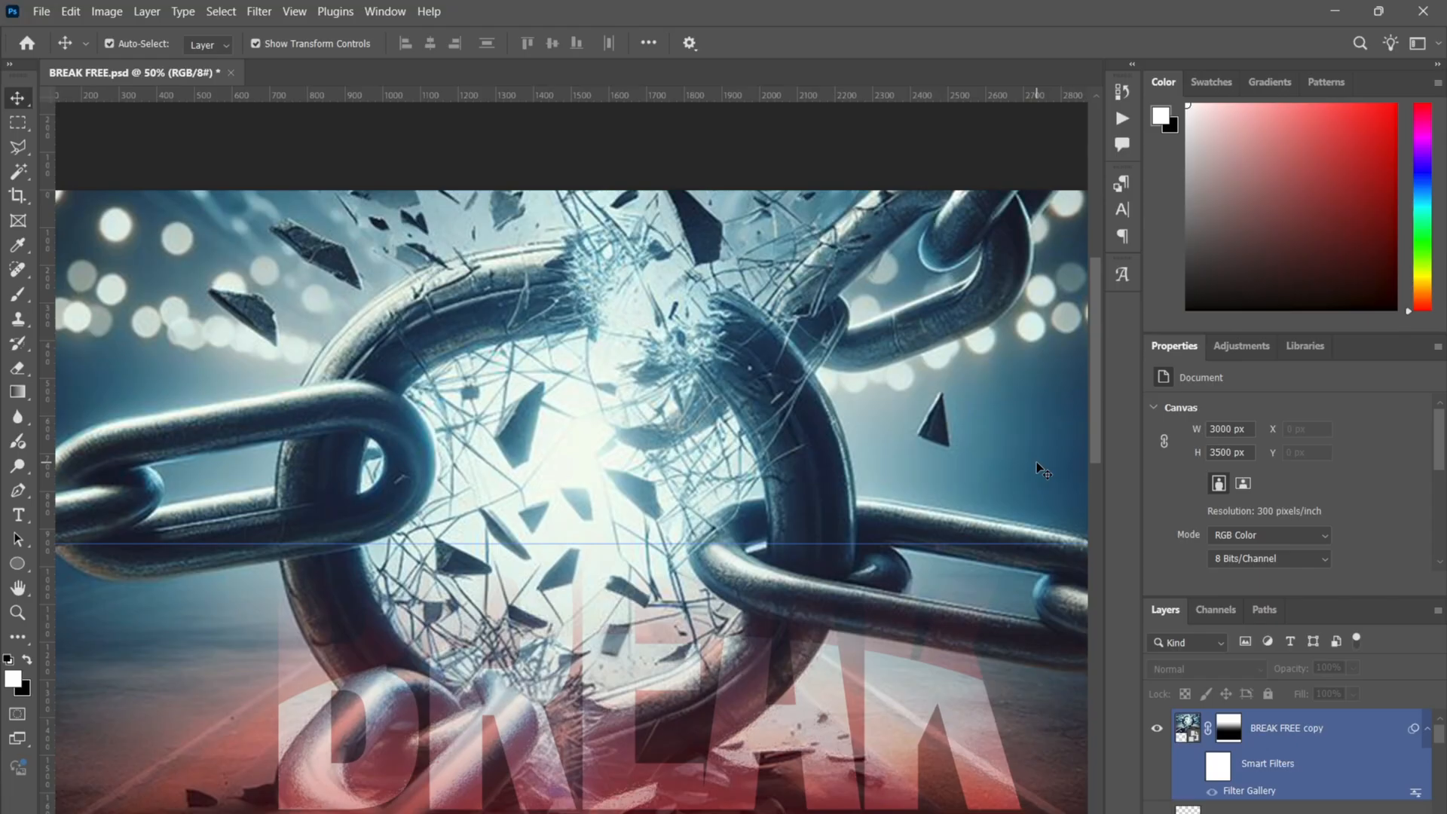
{"action": "key", "text": "ctrl+0"}
{"action": "key", "text": "ctrl+plus"}
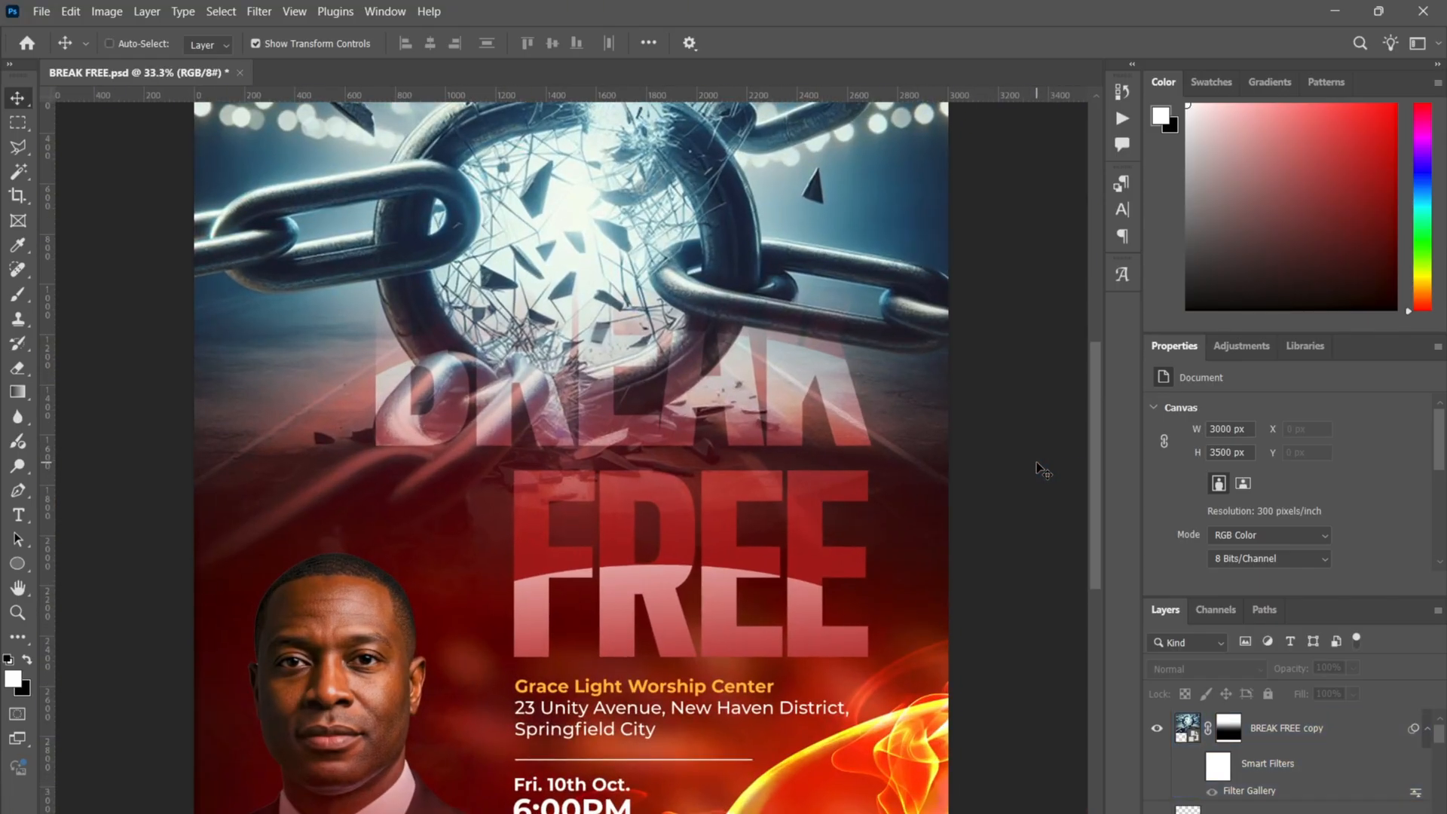
{"action": "key", "text": "ctrl+0"}
{"action": "left_click", "coordinate": [732, 370]}
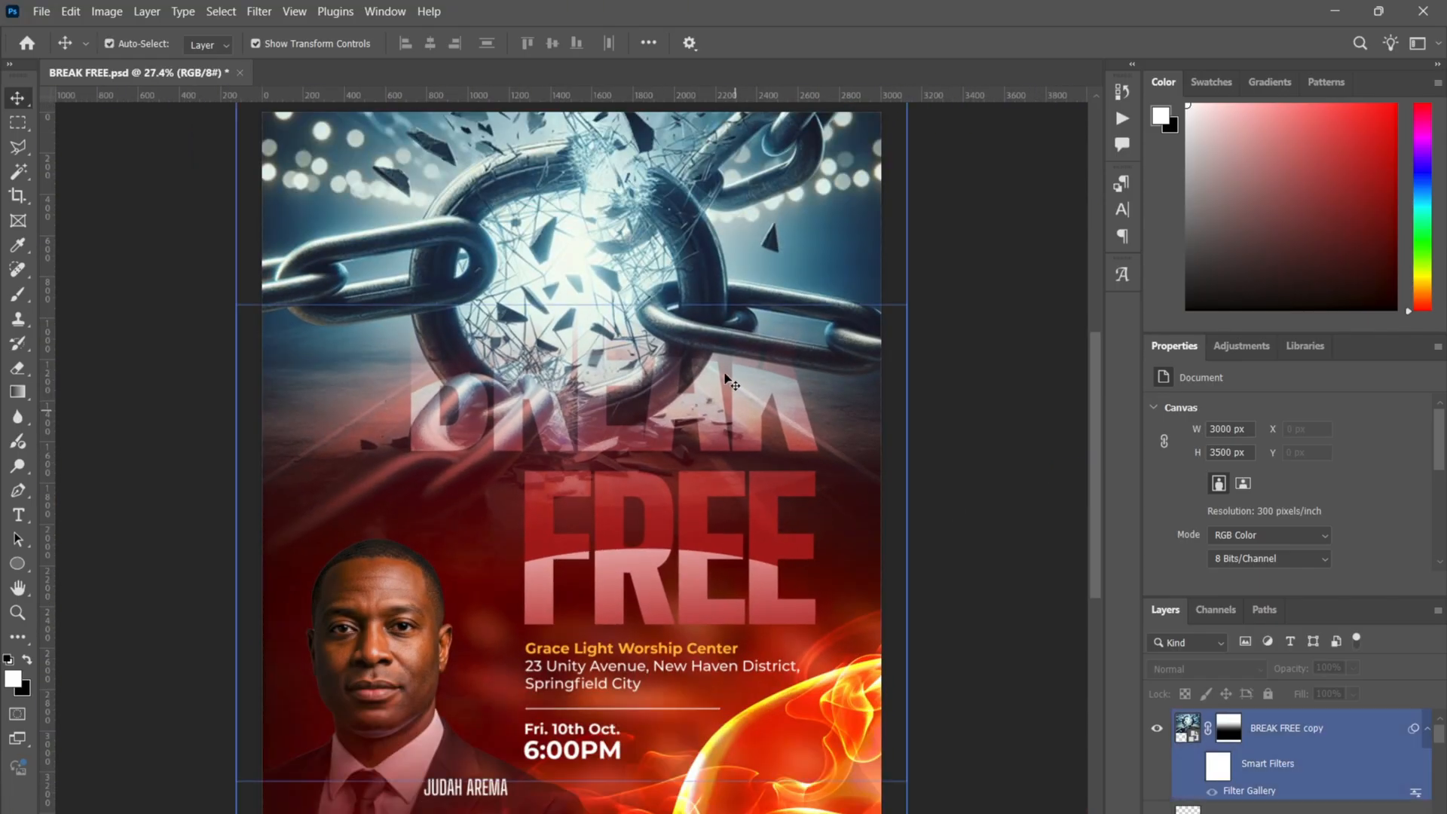
{"action": "left_click", "coordinate": [956, 280]}
{"action": "left_click", "coordinate": [719, 237]}
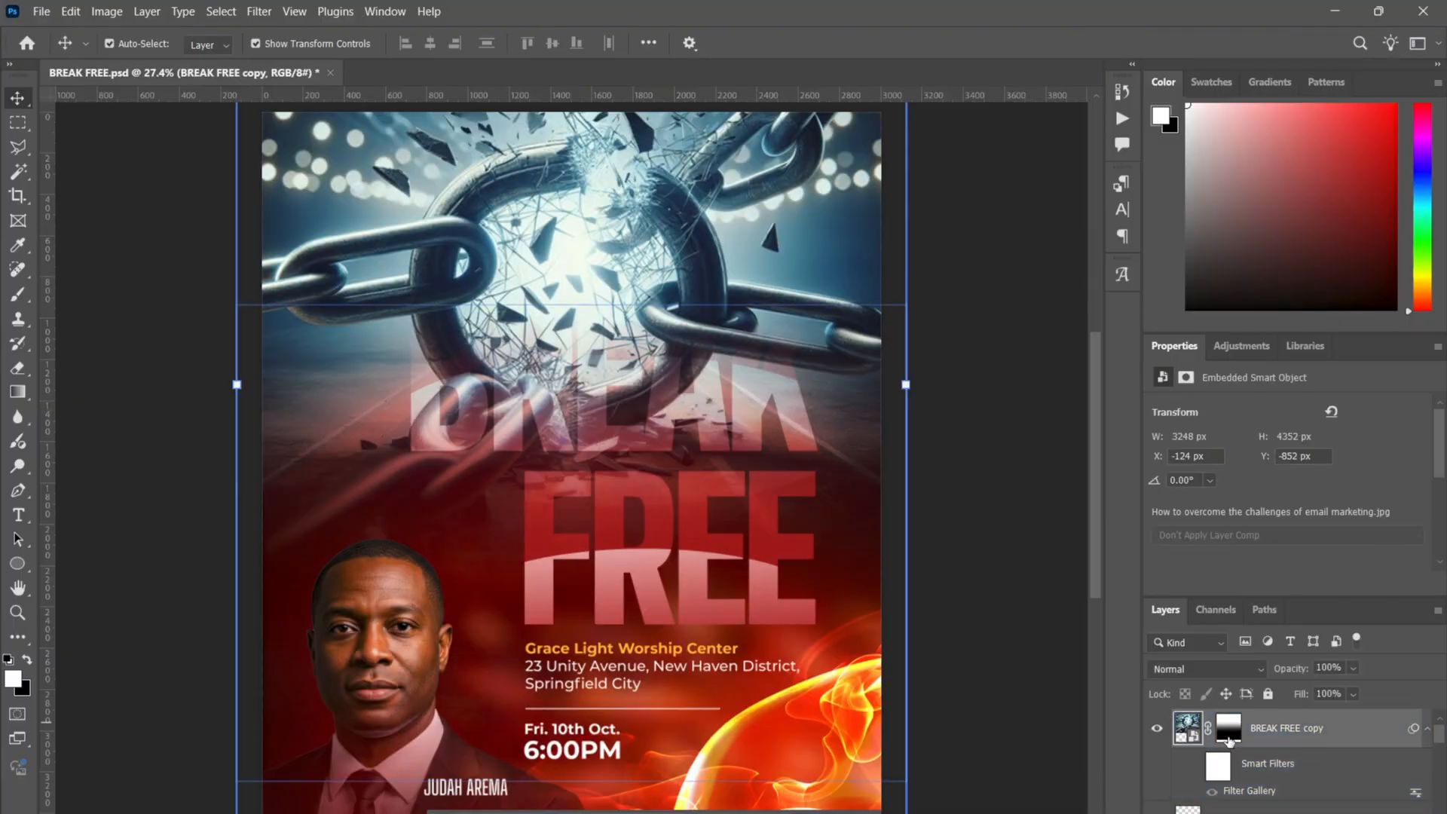
- Toggle the BREAK FREE copy mask off and on, then nudge the chains down to Y −812 px
{"action": "left_click", "coordinate": [1233, 735]}
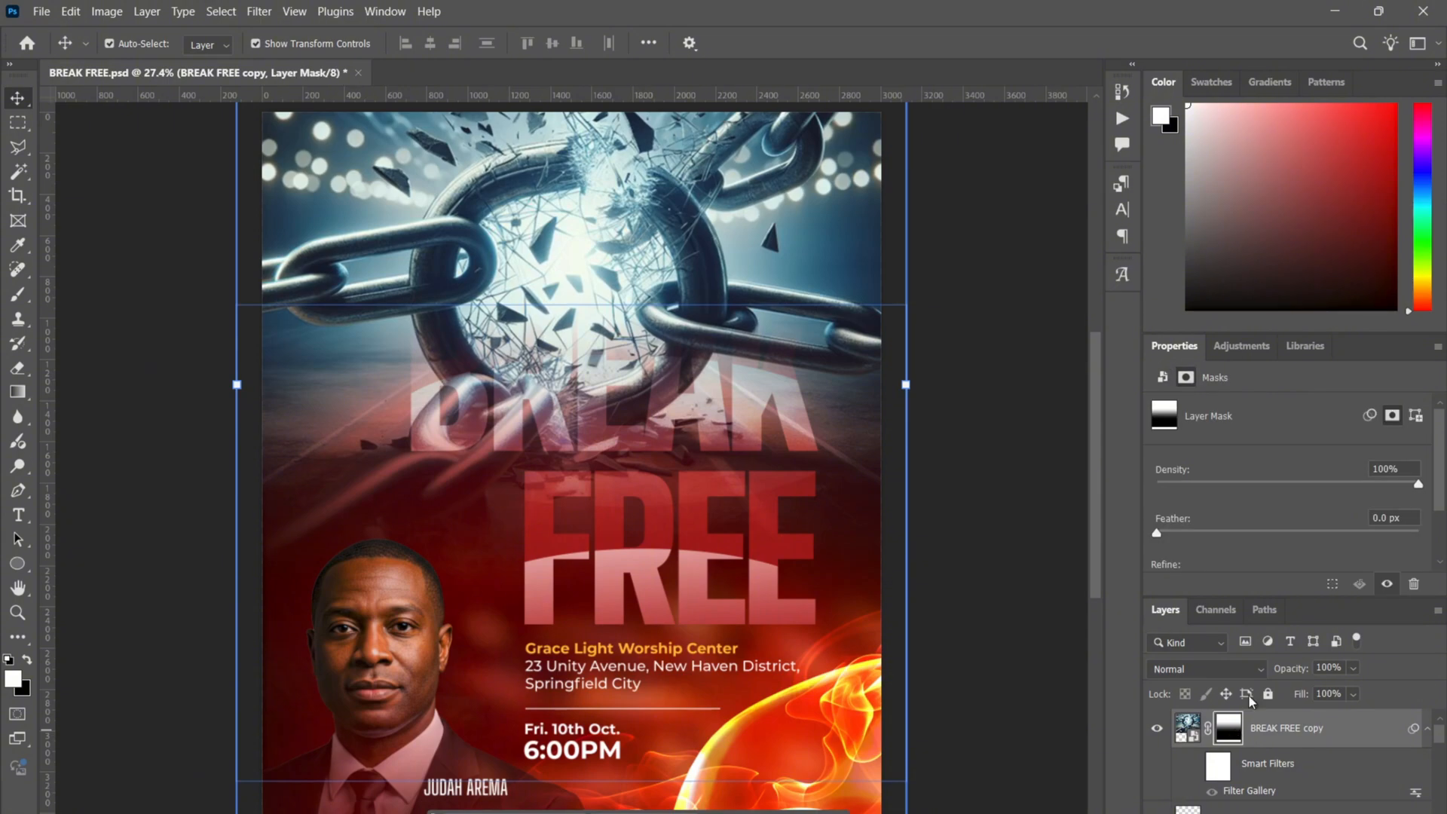
{"action": "right_click", "coordinate": [1236, 737]}
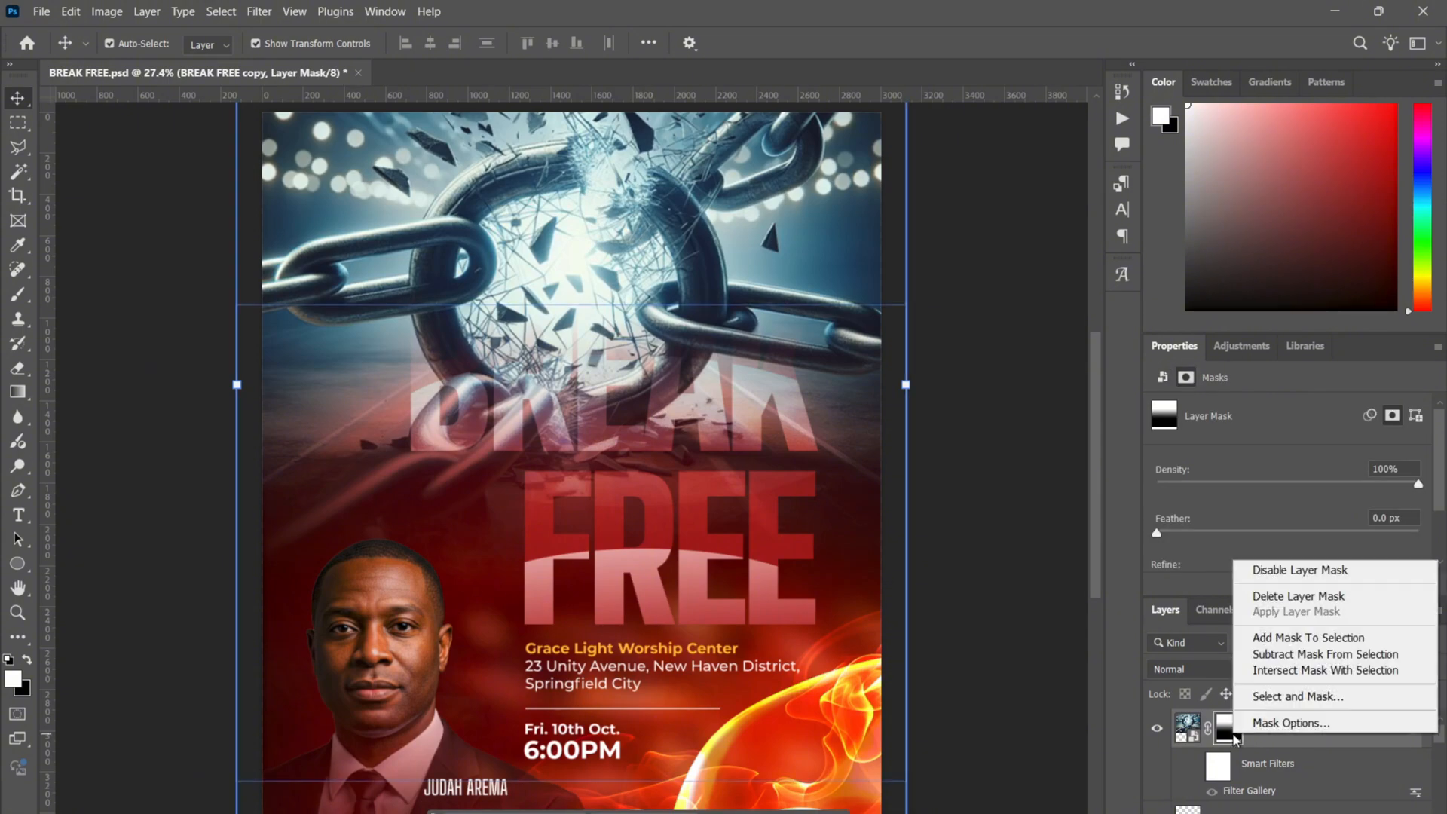
{"action": "left_click", "coordinate": [1268, 573]}
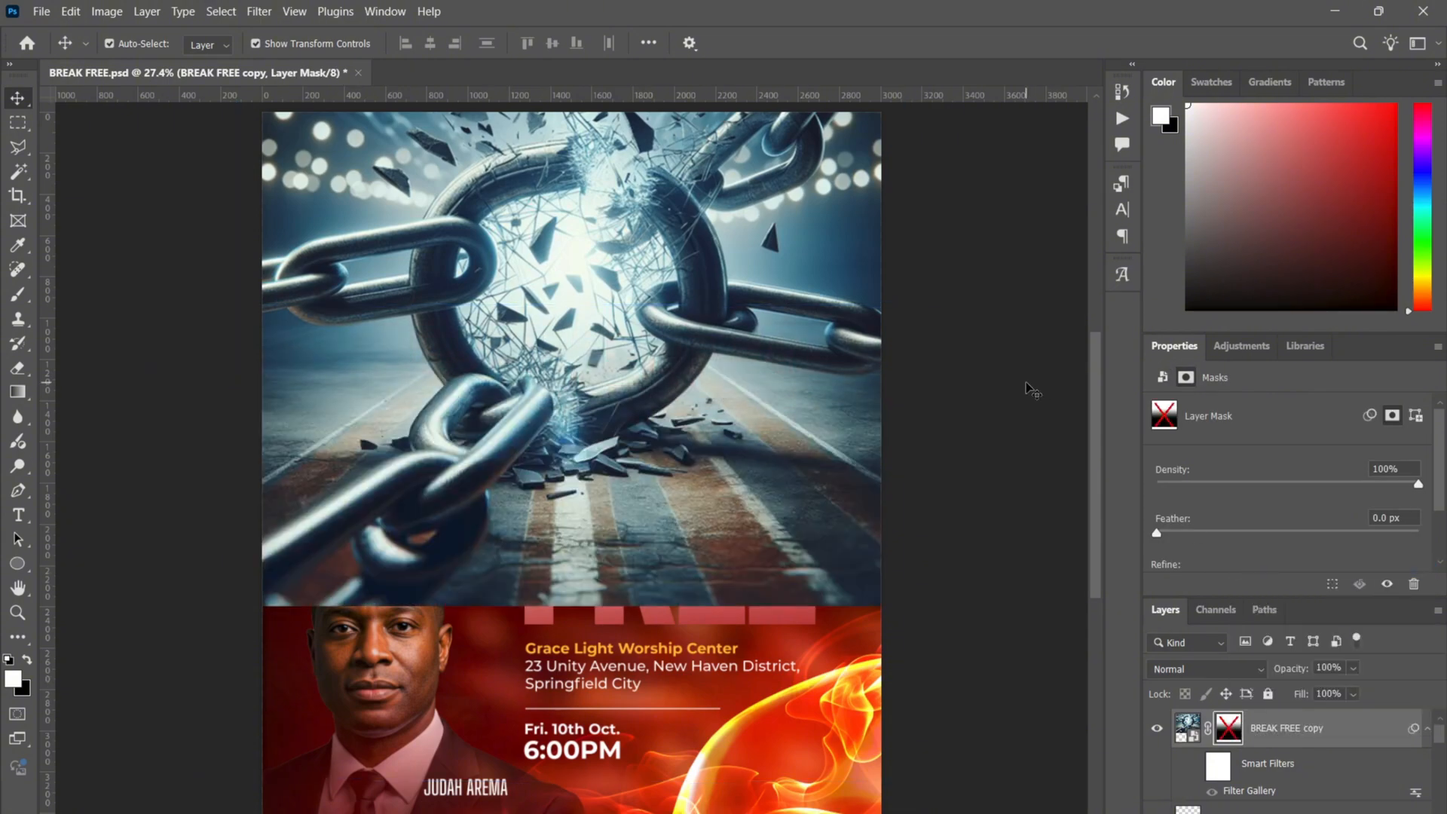
{"action": "left_click", "coordinate": [1188, 729]}
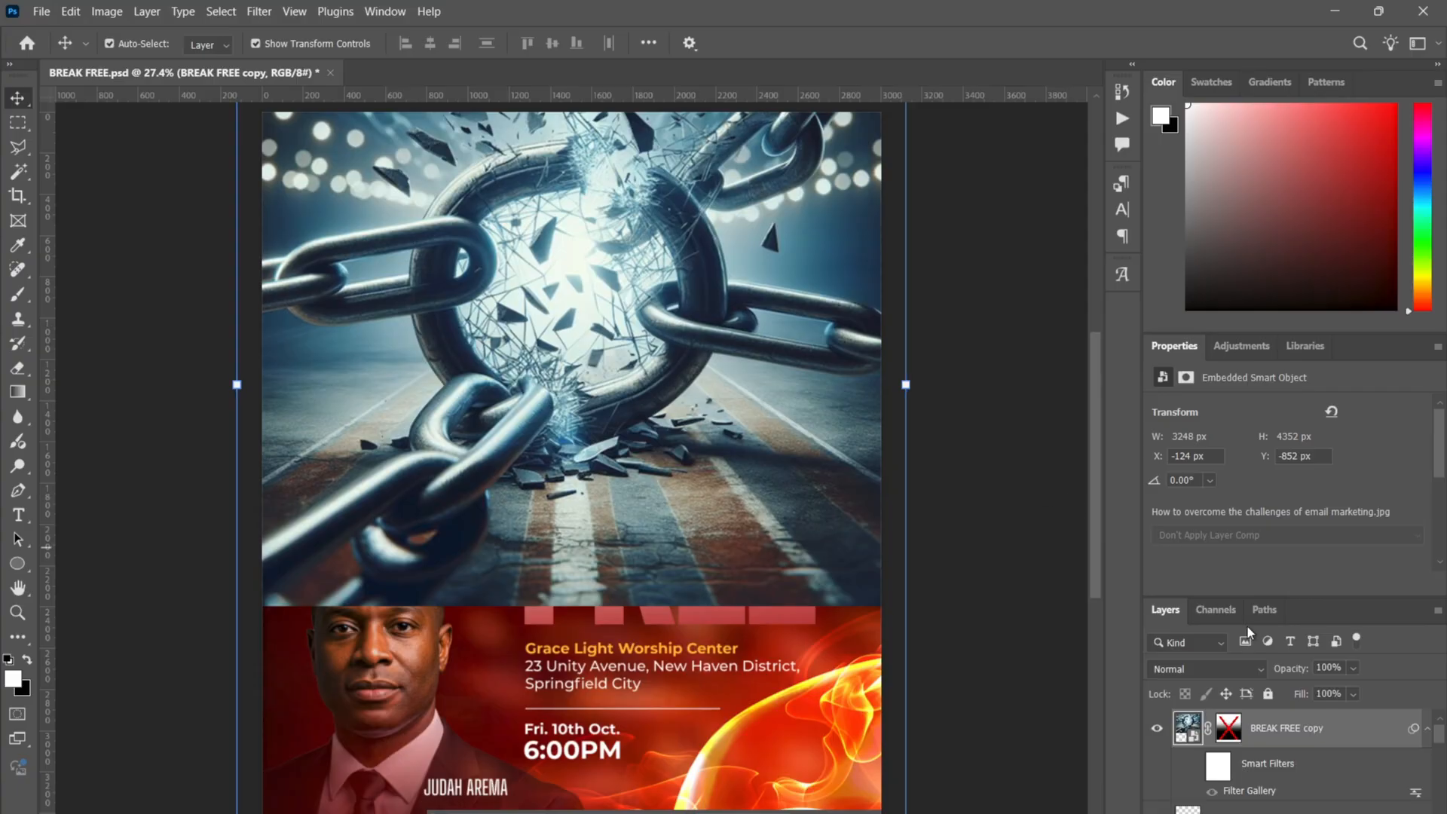
{"action": "right_click", "coordinate": [1229, 728]}
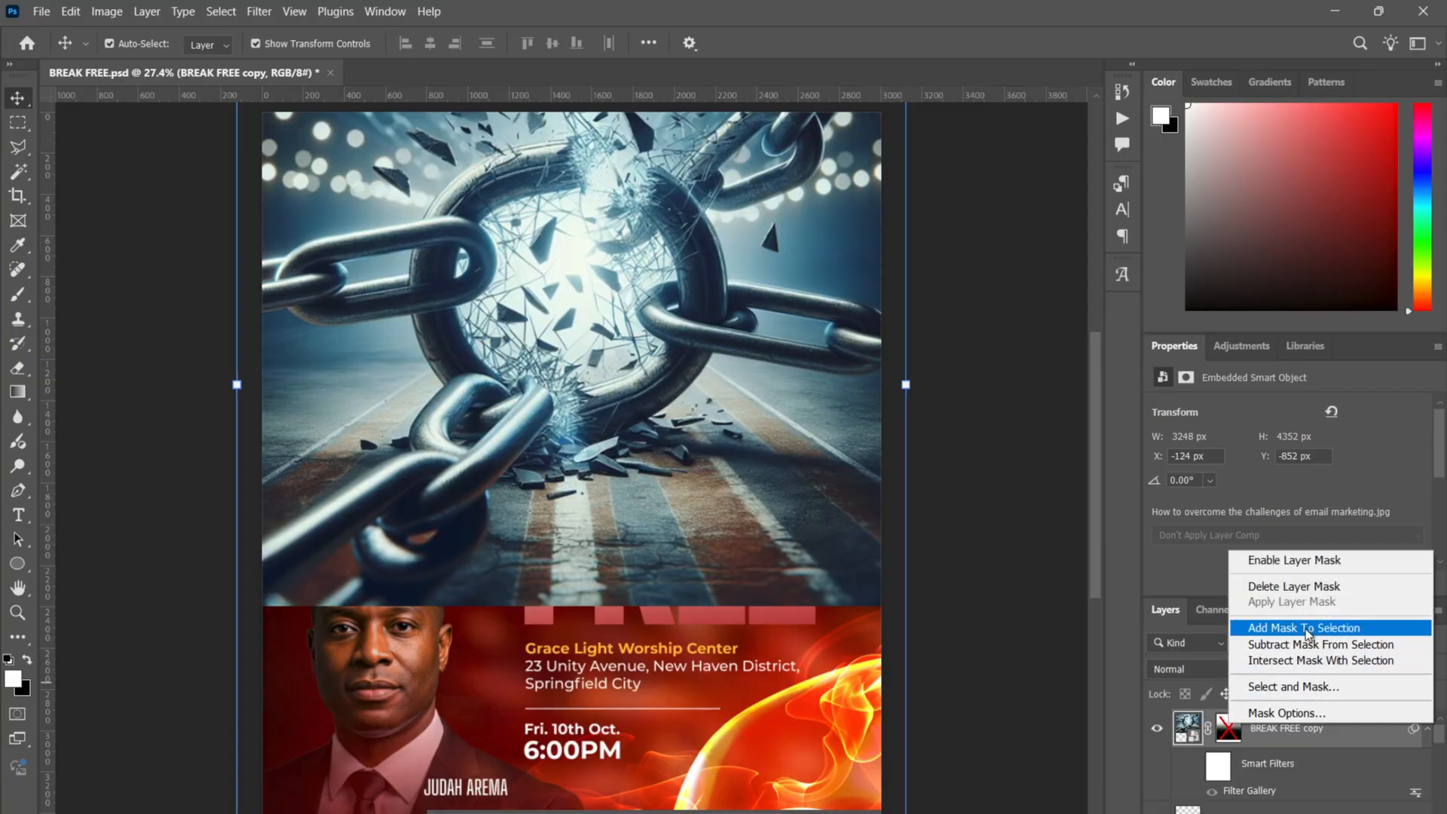
{"action": "left_click", "coordinate": [1291, 561]}
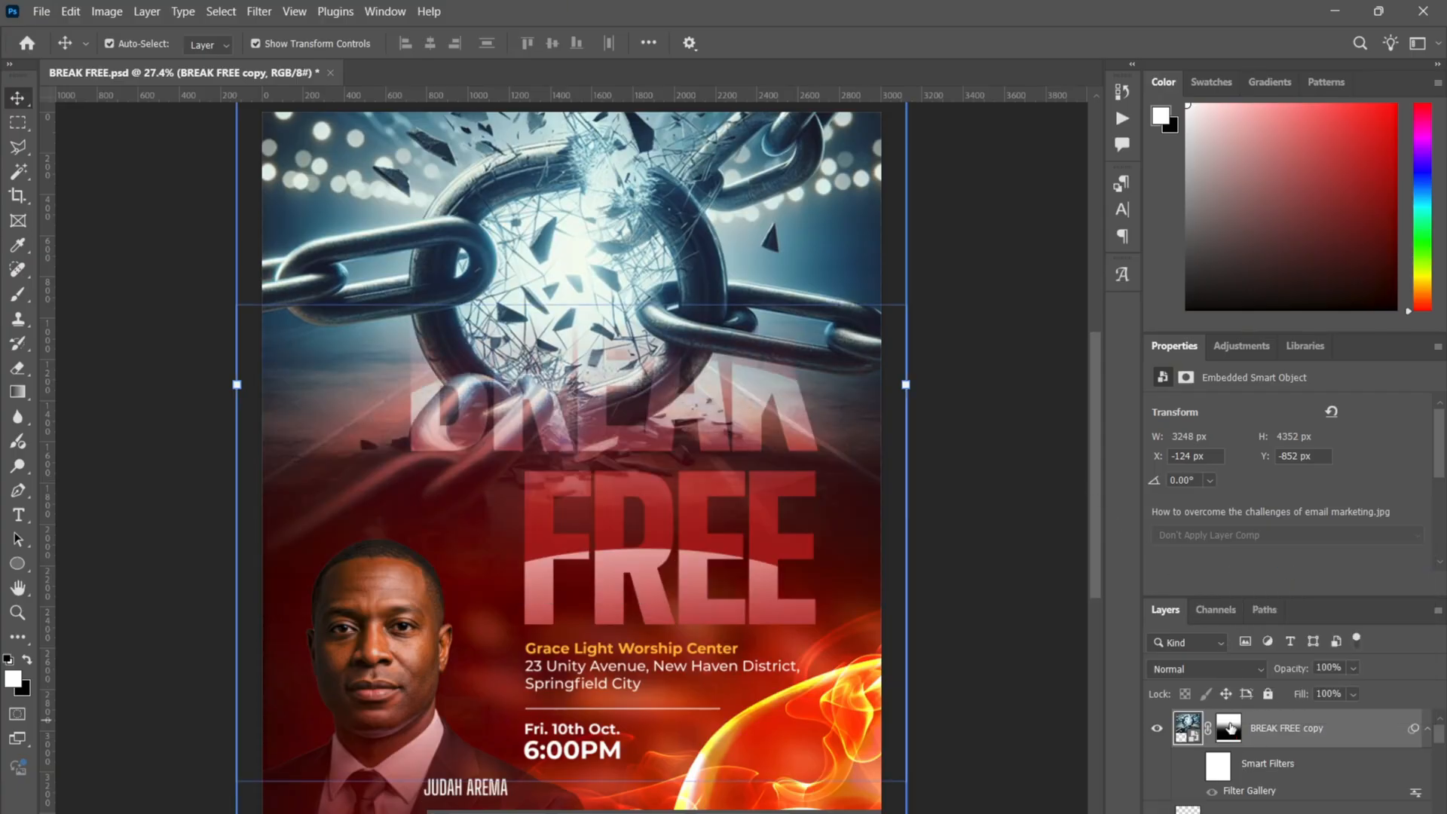
{"action": "left_click", "coordinate": [979, 373]}
{"action": "left_click_drag", "start_coordinate": [657, 199], "coordinate": [657, 206]}
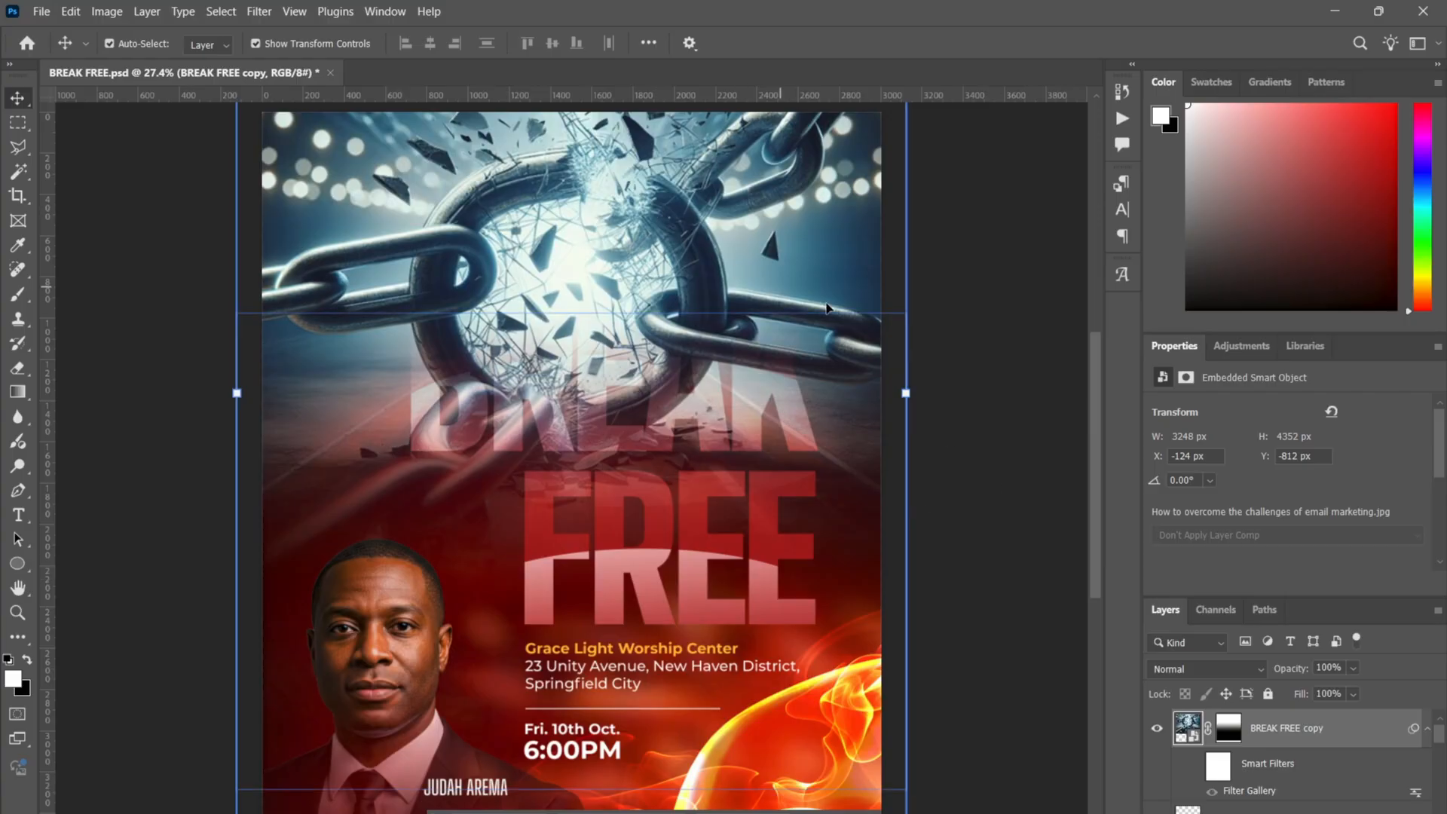
{"action": "left_click", "coordinate": [985, 517]}
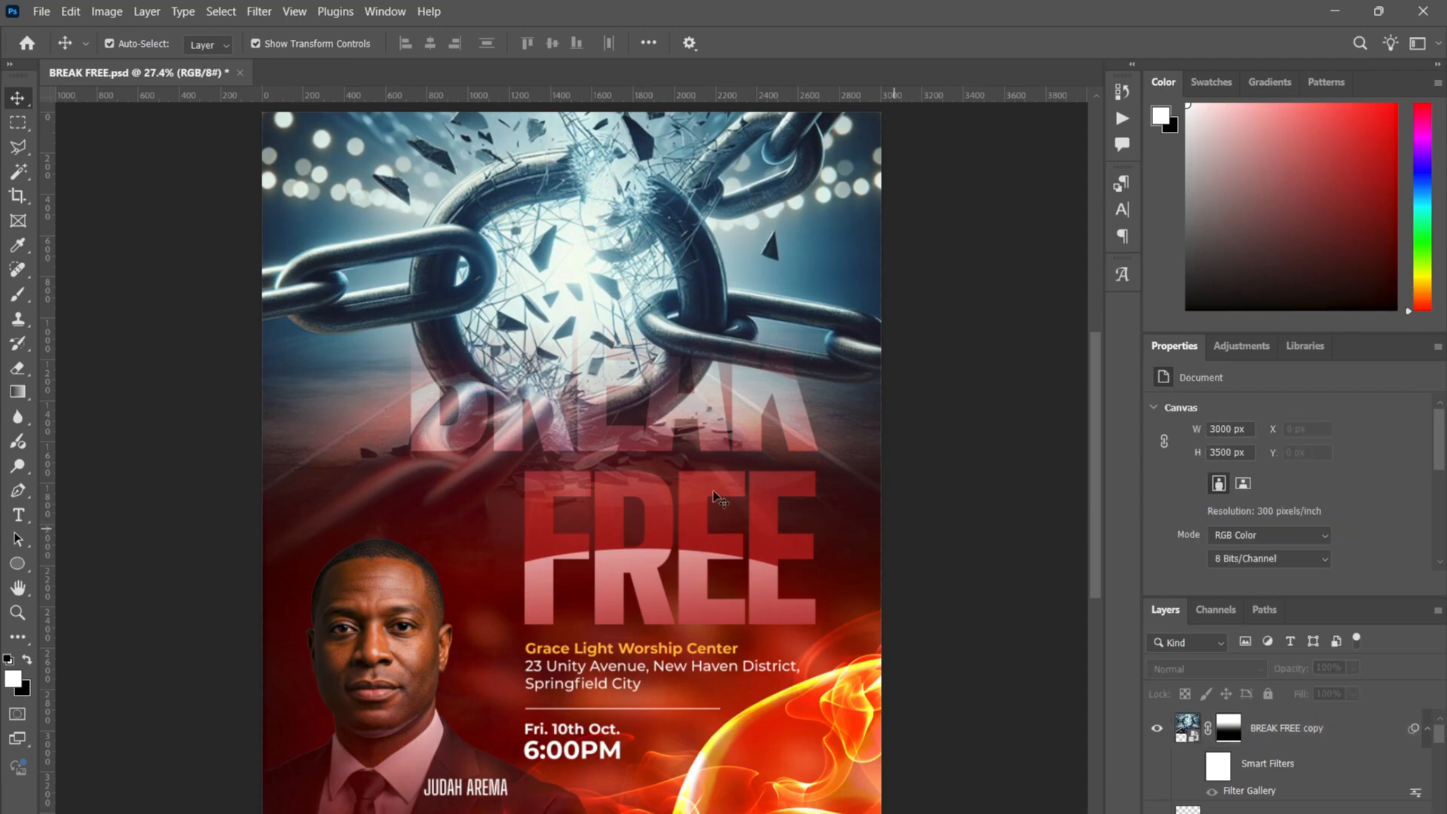
{"action": "left_click", "coordinate": [769, 331]}
{"action": "key", "text": "ctrl+minus"}
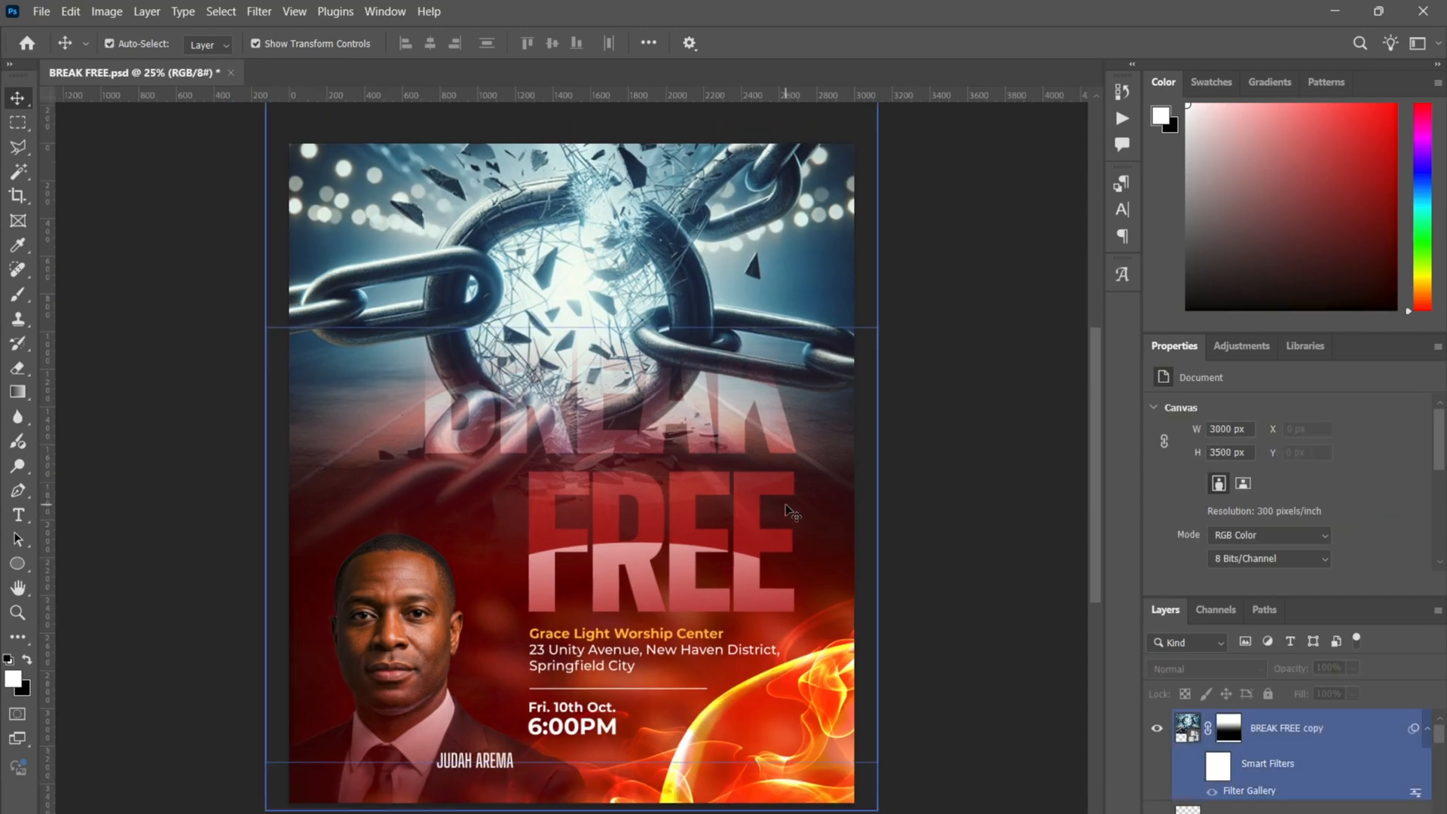
{"action": "left_click", "coordinate": [924, 332]}
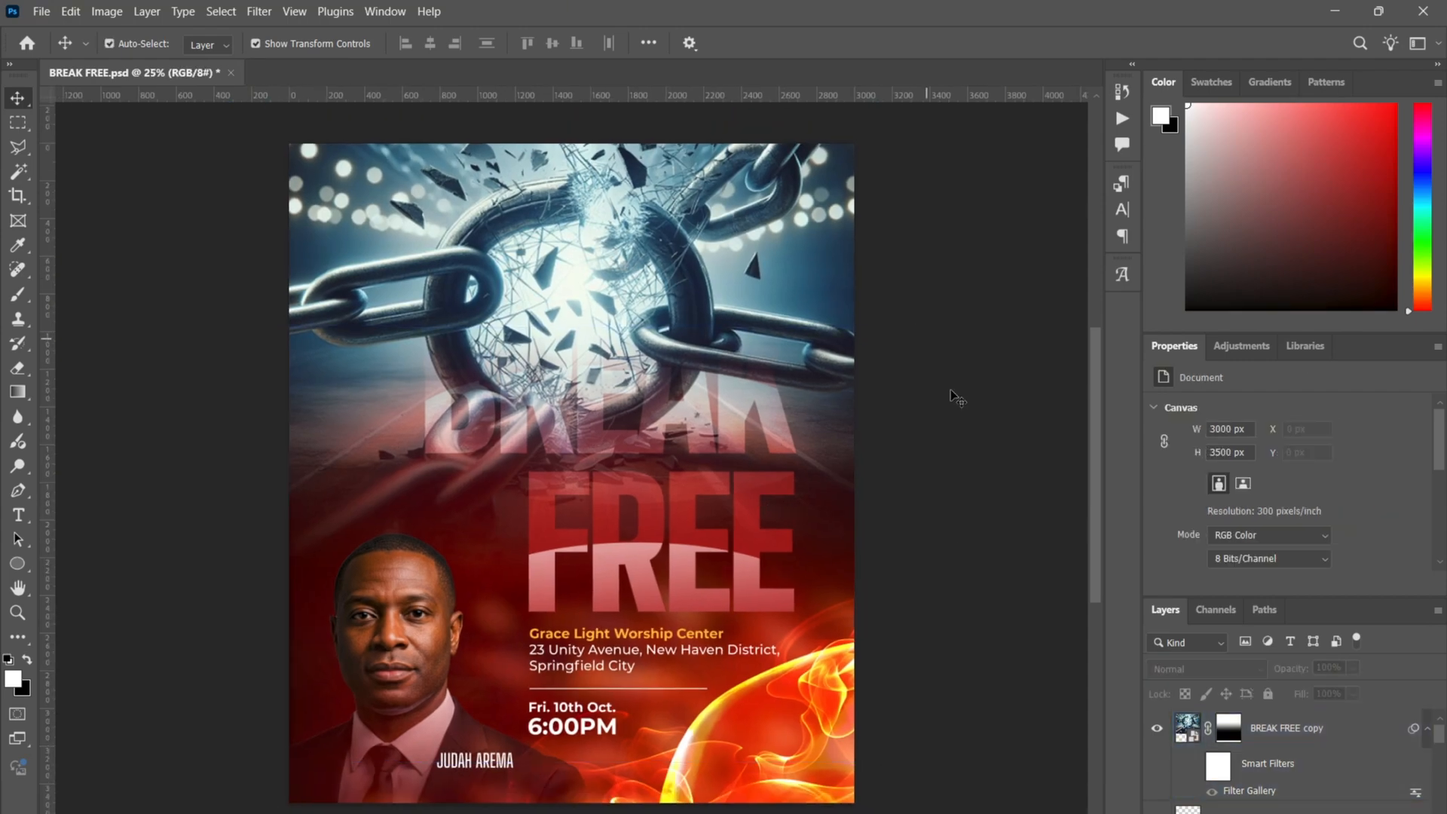
{"action": "left_click", "coordinate": [1147, 738]}
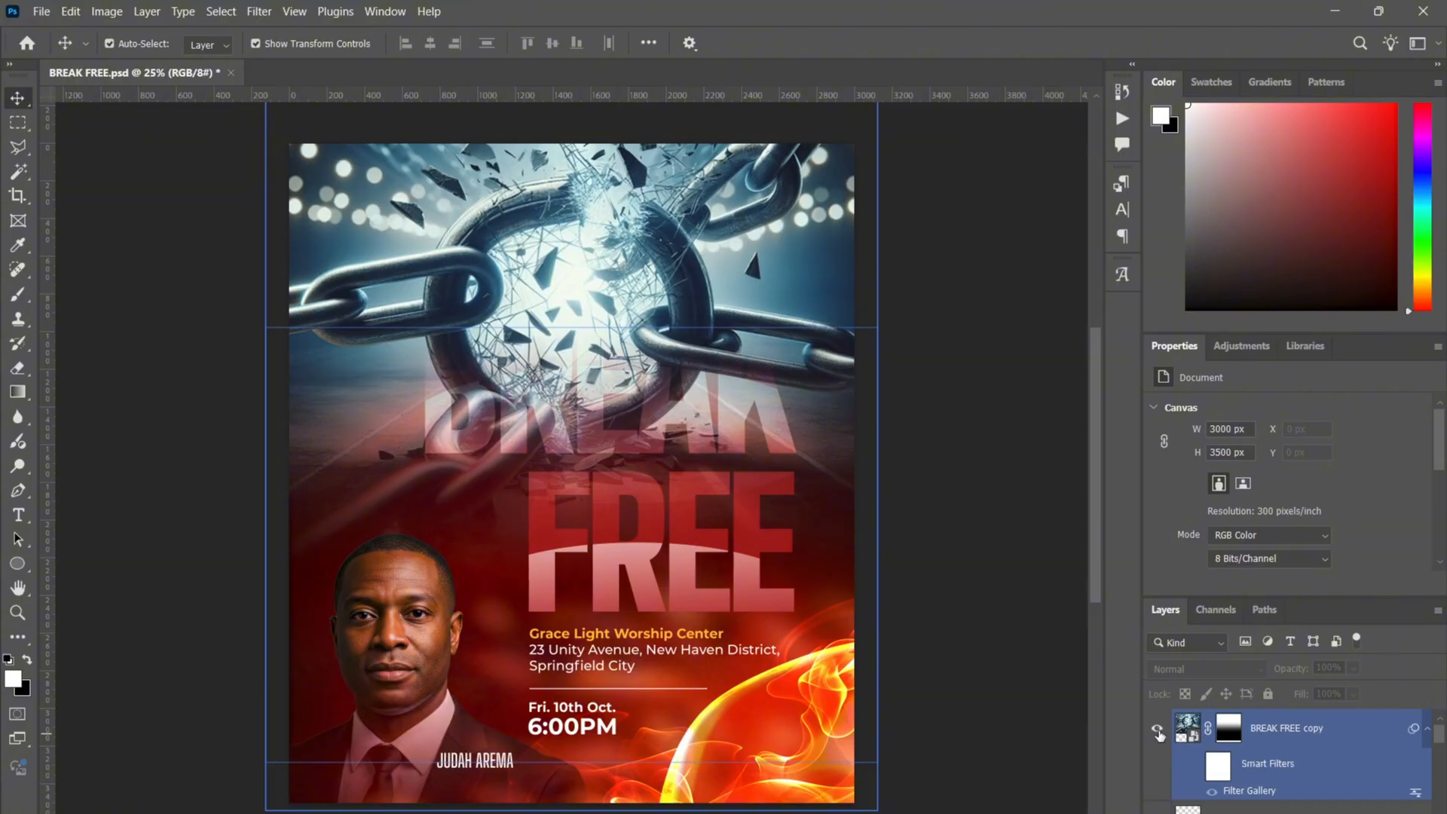
{"action": "left_click", "coordinate": [1157, 729]}
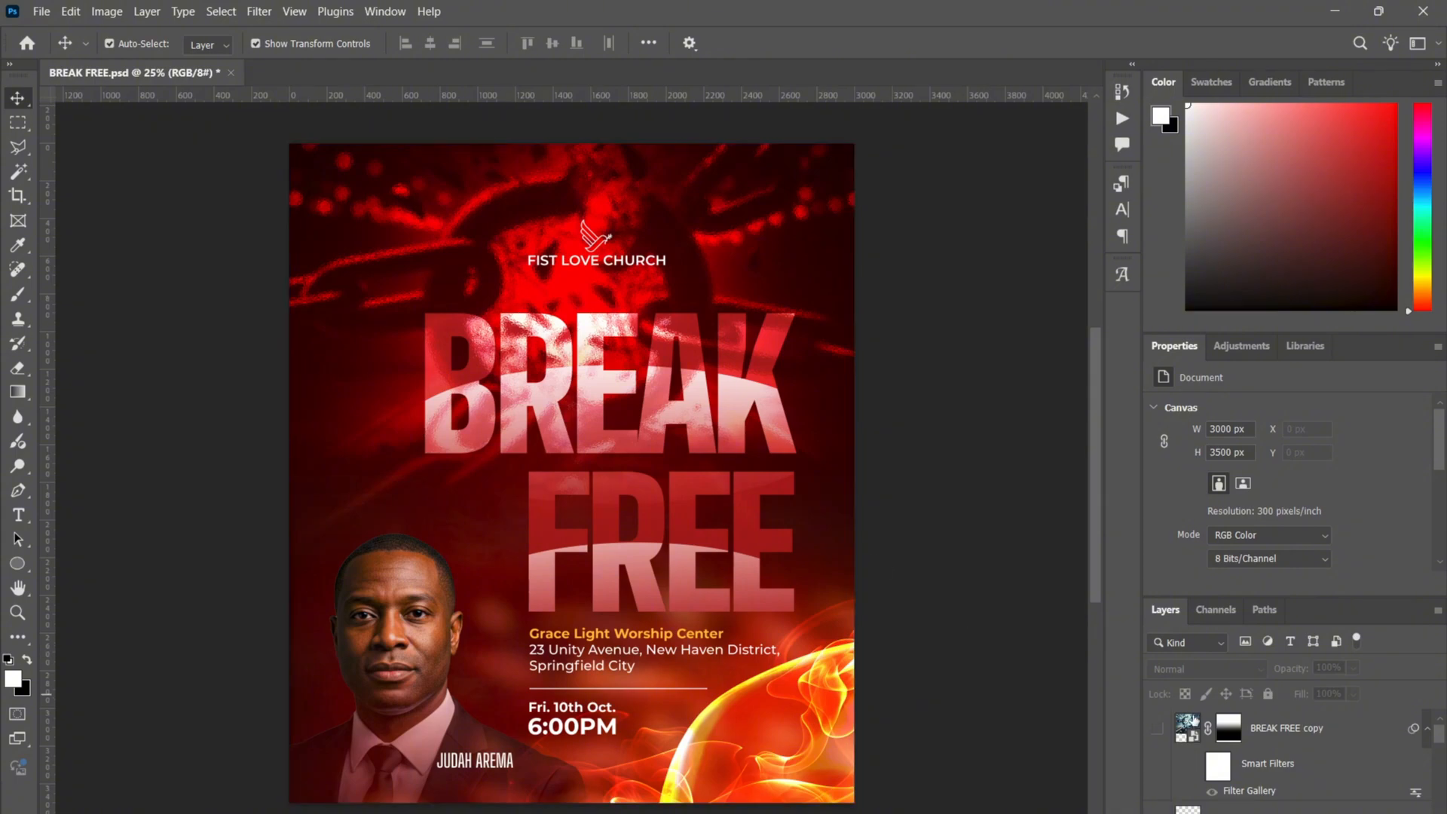
{"action": "left_click", "coordinate": [1158, 730]}
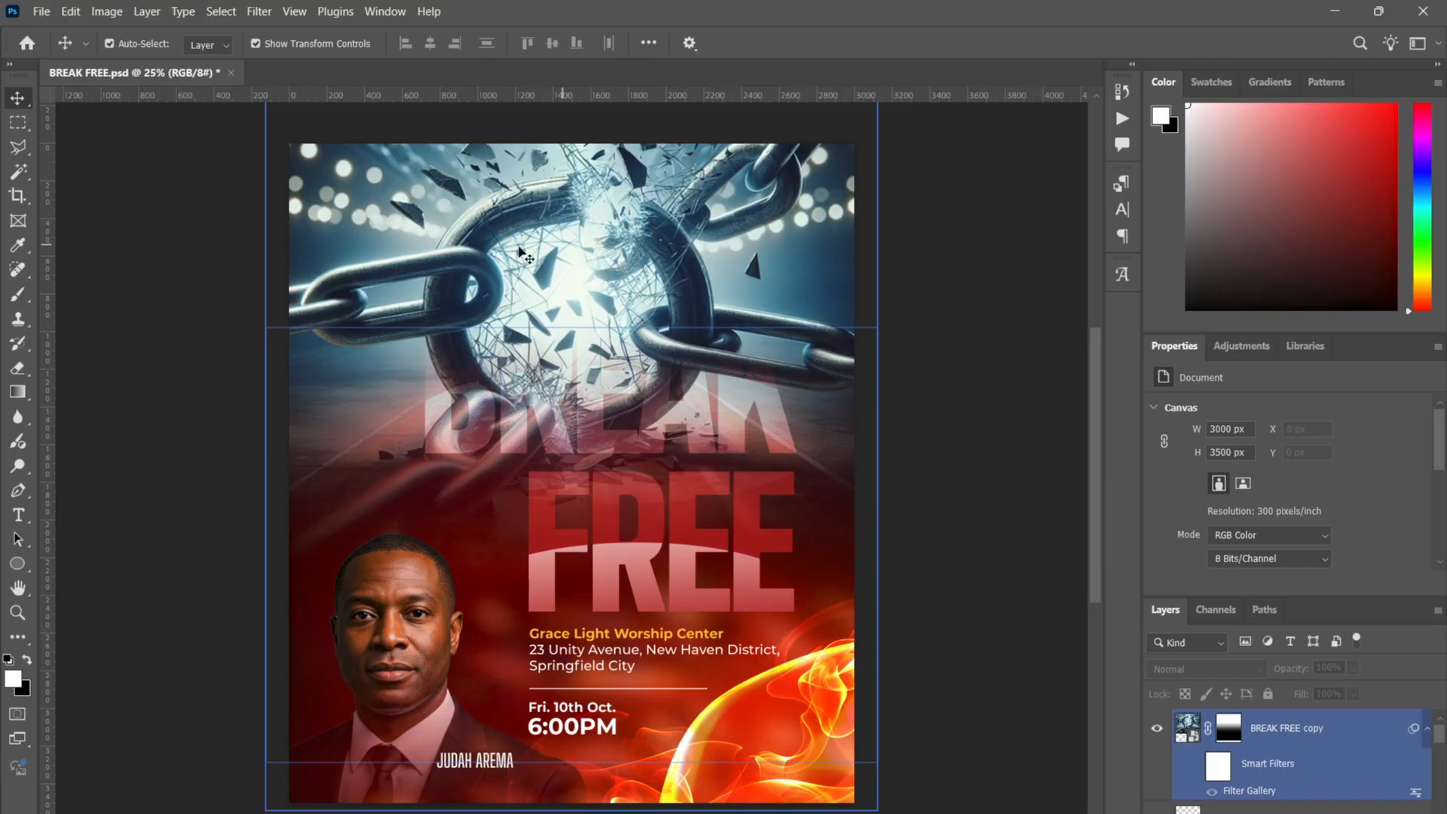
{"action": "left_click", "coordinate": [940, 461]}
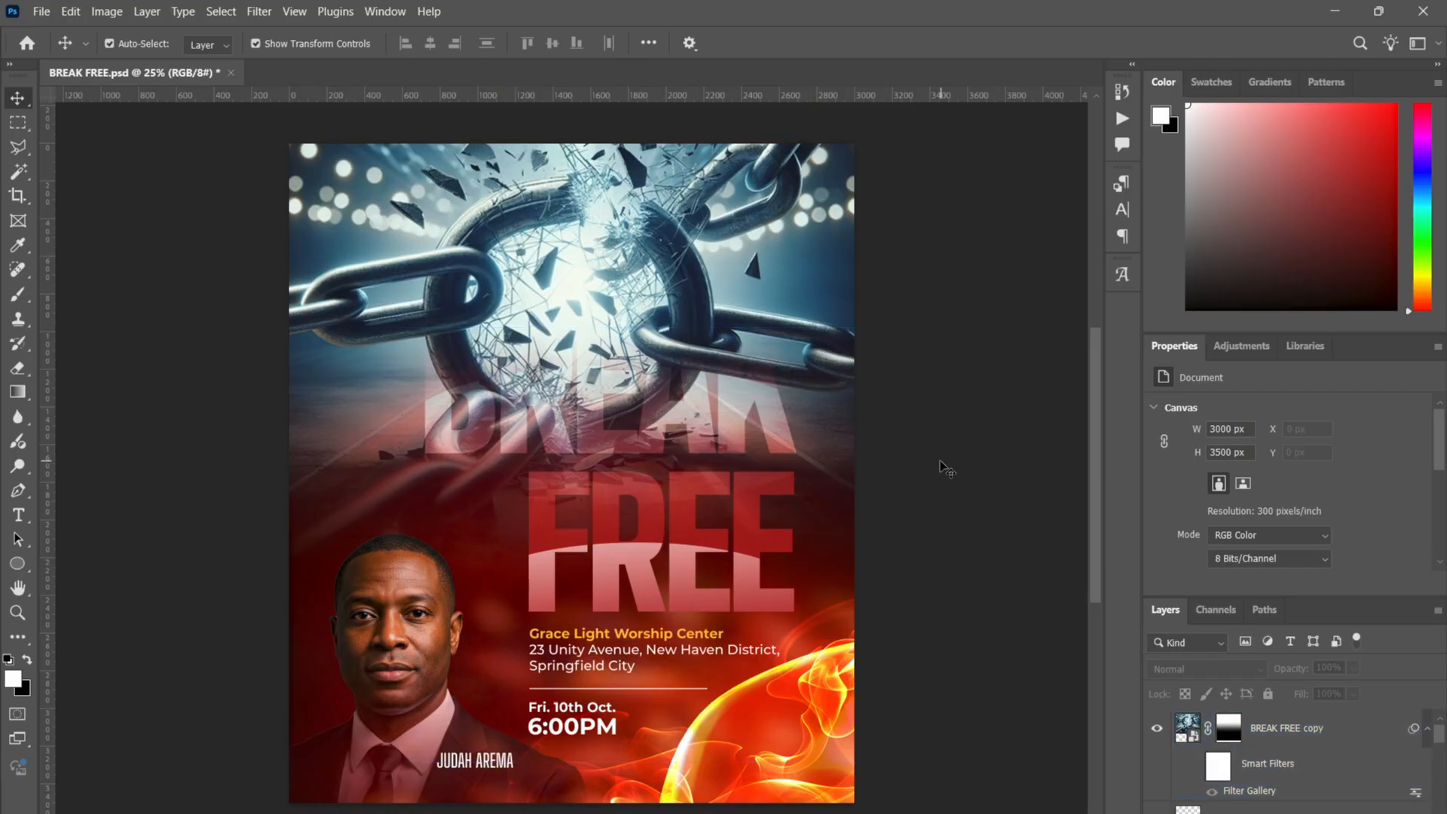
{"action": "left_click", "coordinate": [815, 383]}
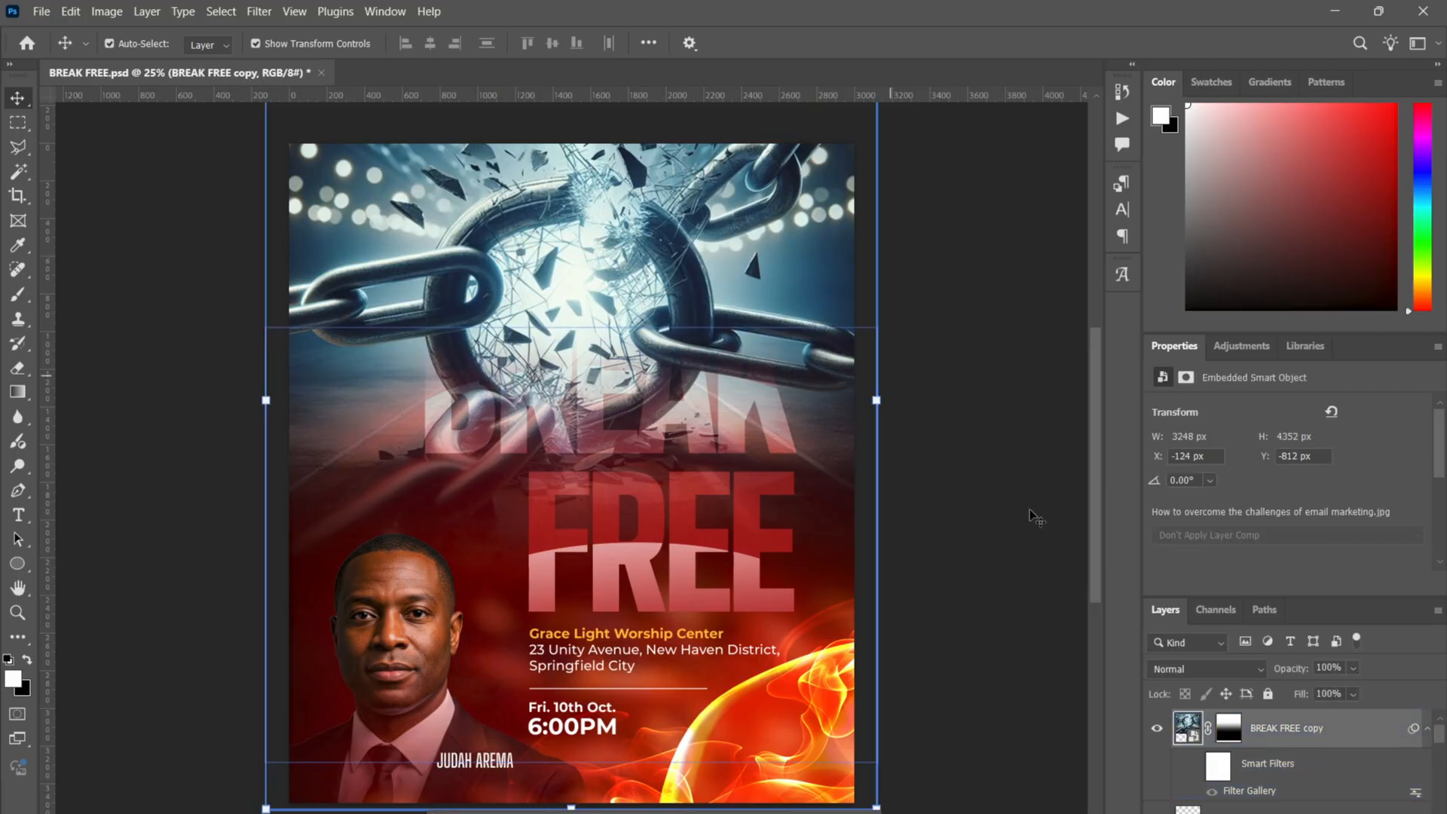
- Create a Hue/Saturation 1 adjustment layer via Layer > New Adjustment Layer
{"action": "left_click", "coordinate": [155, 19]}
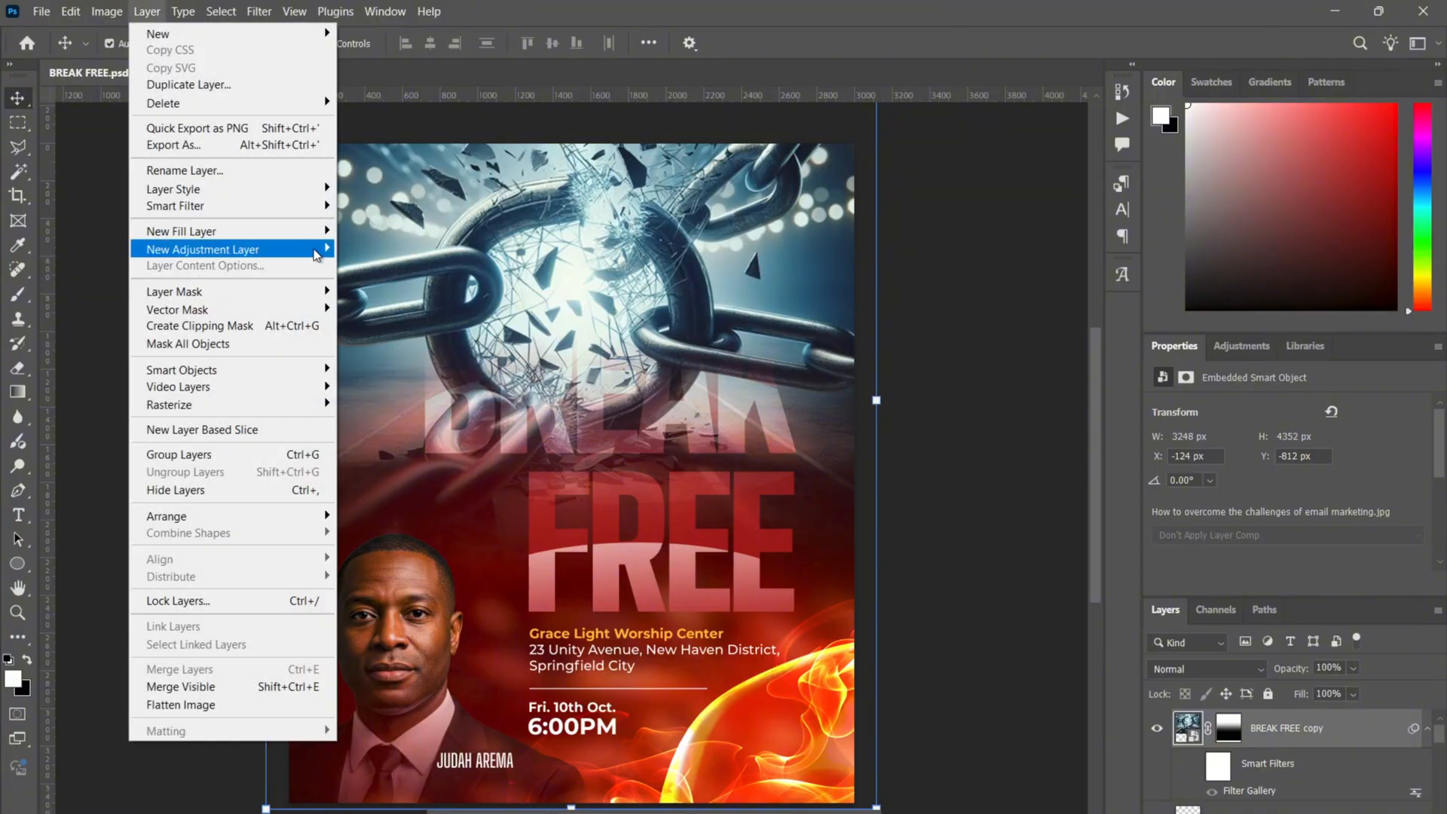
{"action": "mouse_move", "coordinate": [315, 254]}
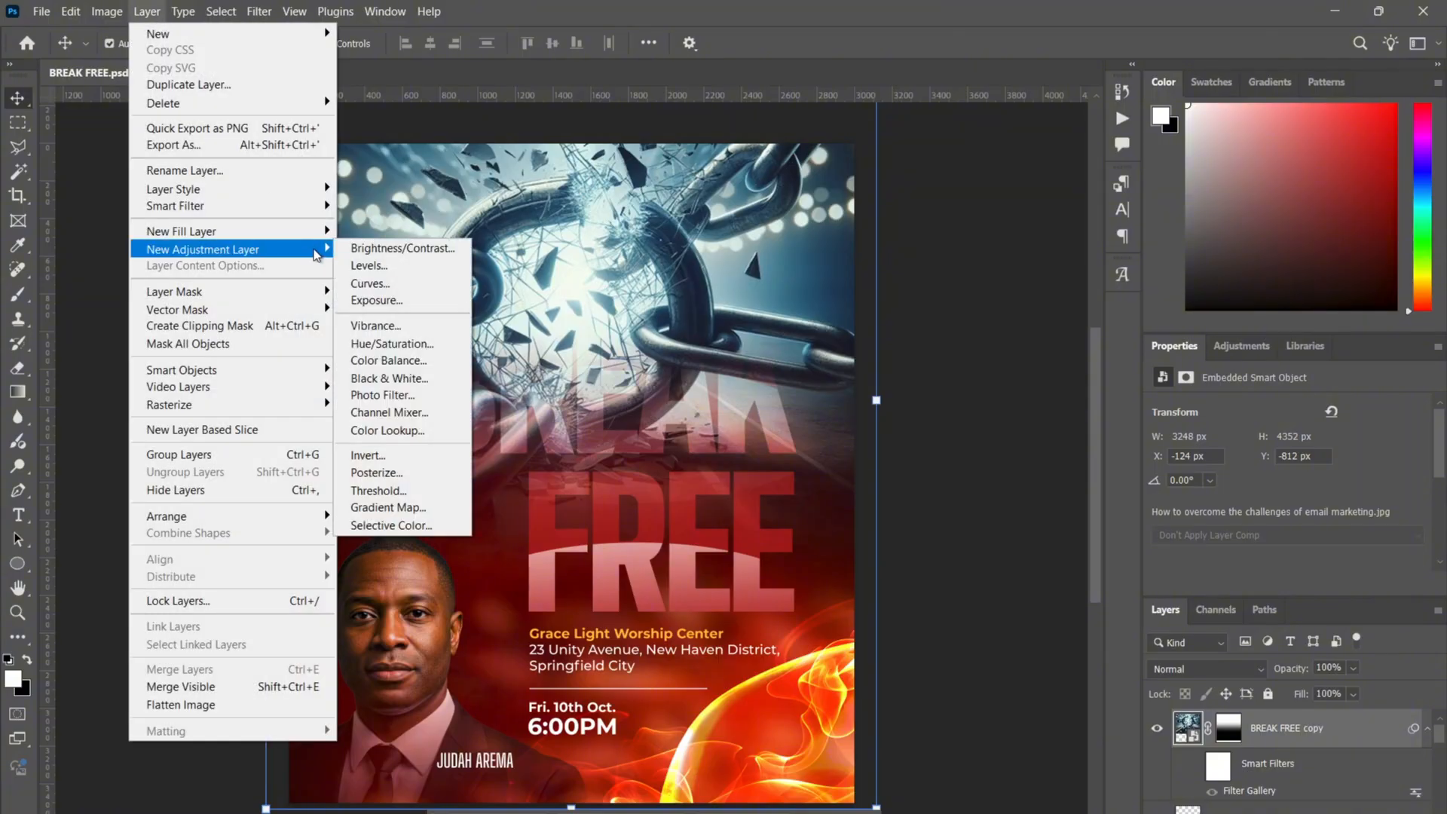
{"action": "left_click", "coordinate": [406, 349]}
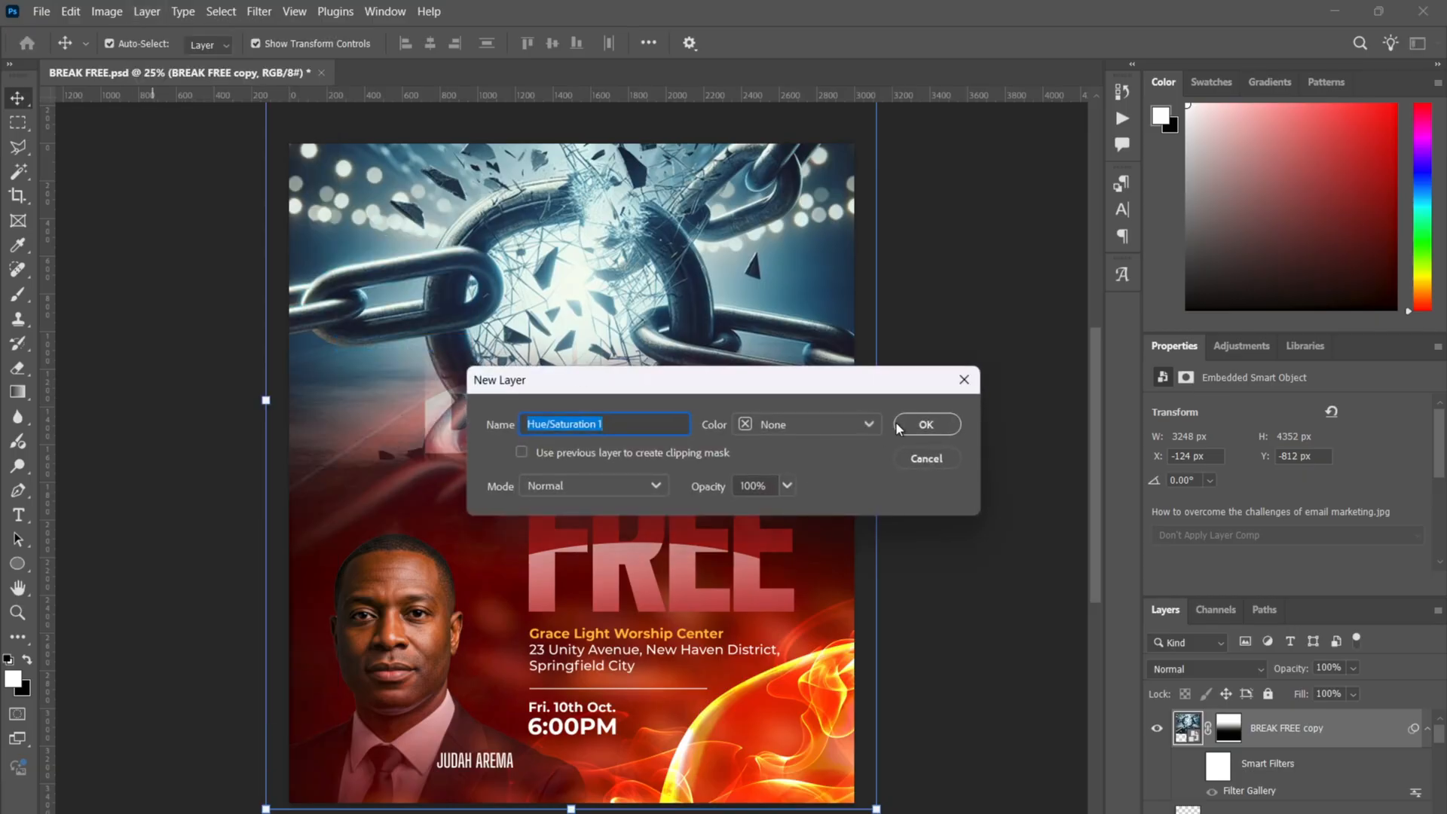
{"action": "left_click", "coordinate": [921, 422]}
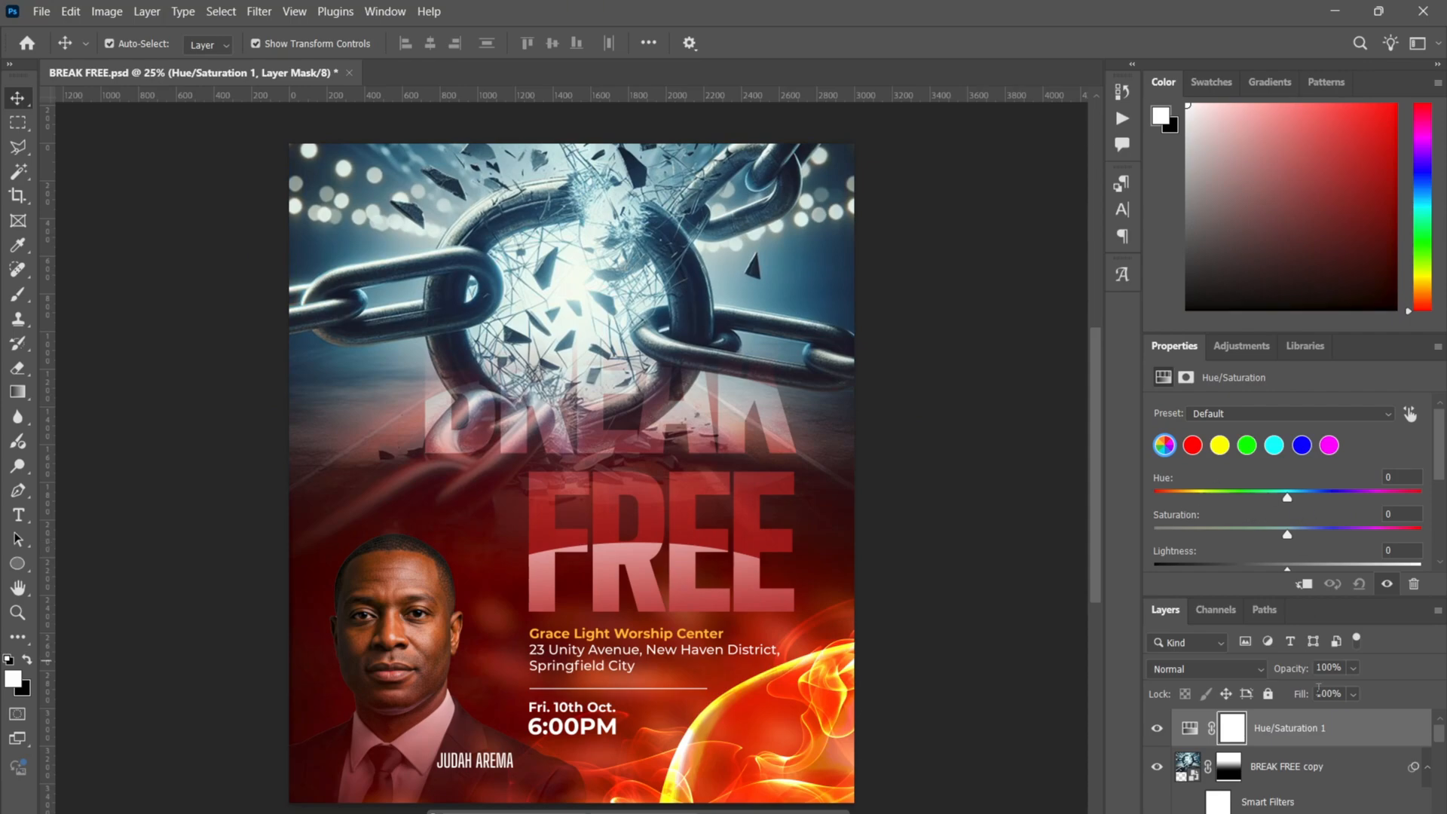
- Try a hue shift on the adjustment, then undo it to keep hue at 0
{"action": "left_click", "coordinate": [853, 282]}
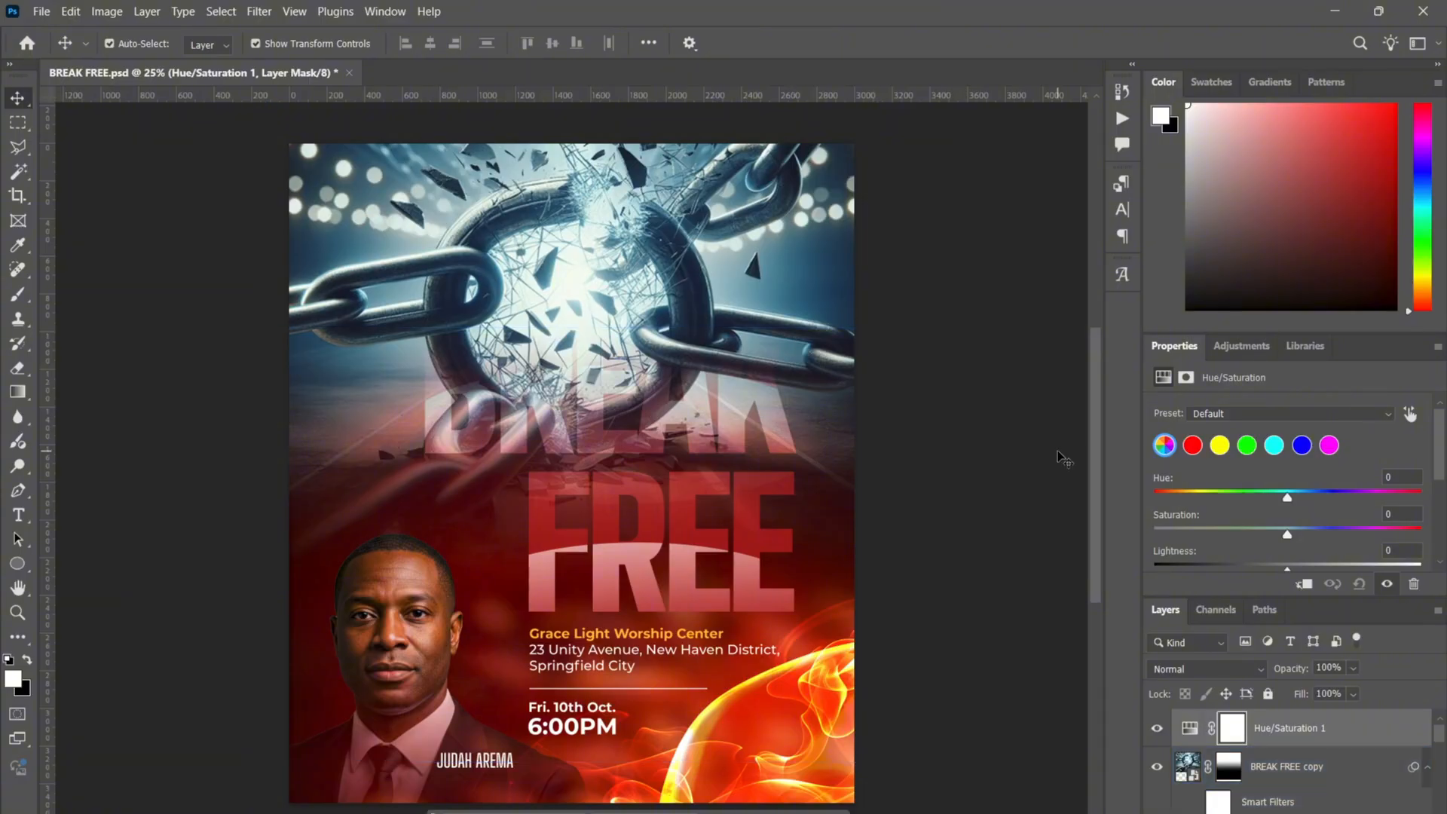
{"action": "right_click", "coordinate": [1341, 728]}
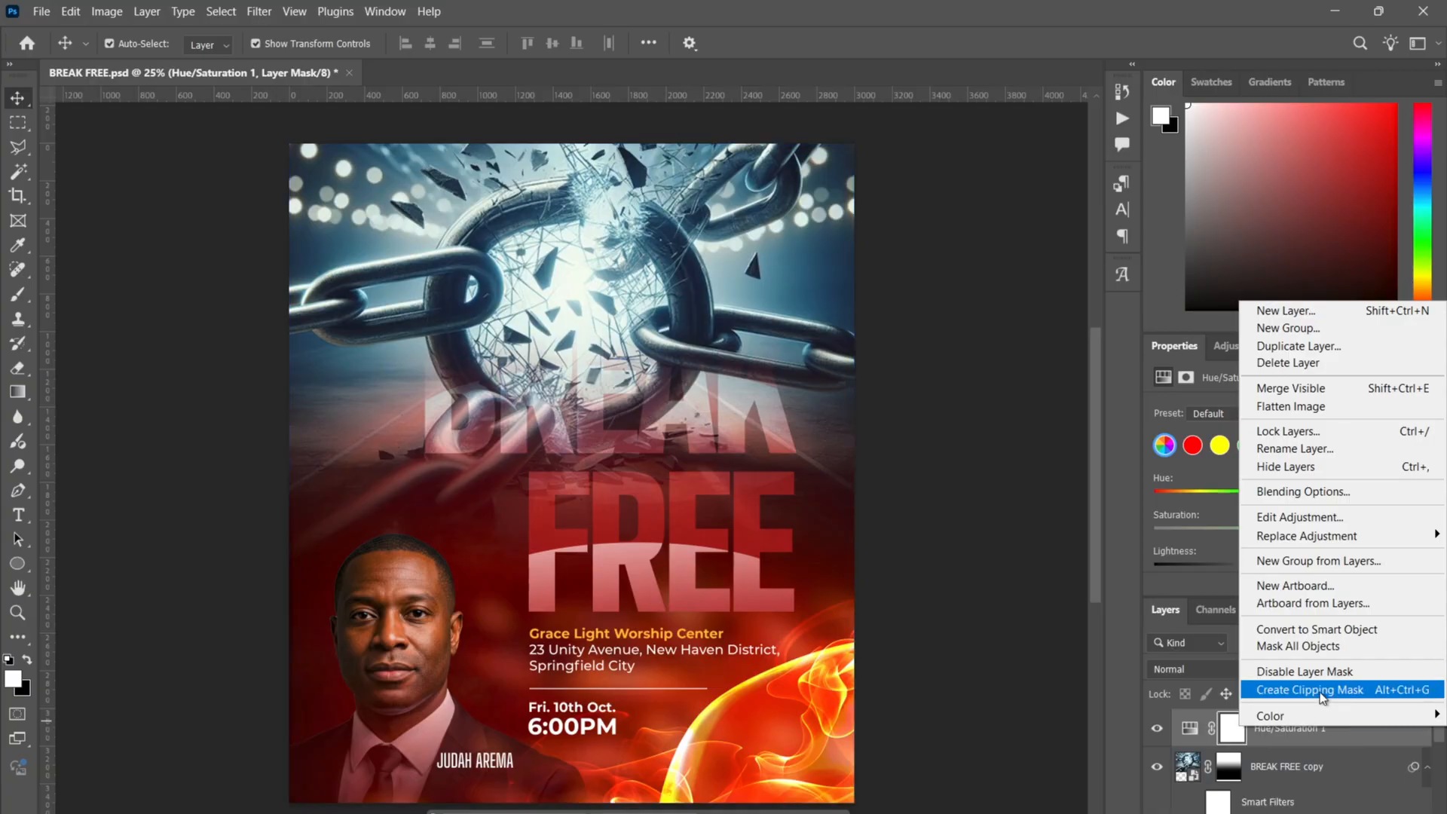
{"action": "left_click", "coordinate": [1332, 734]}
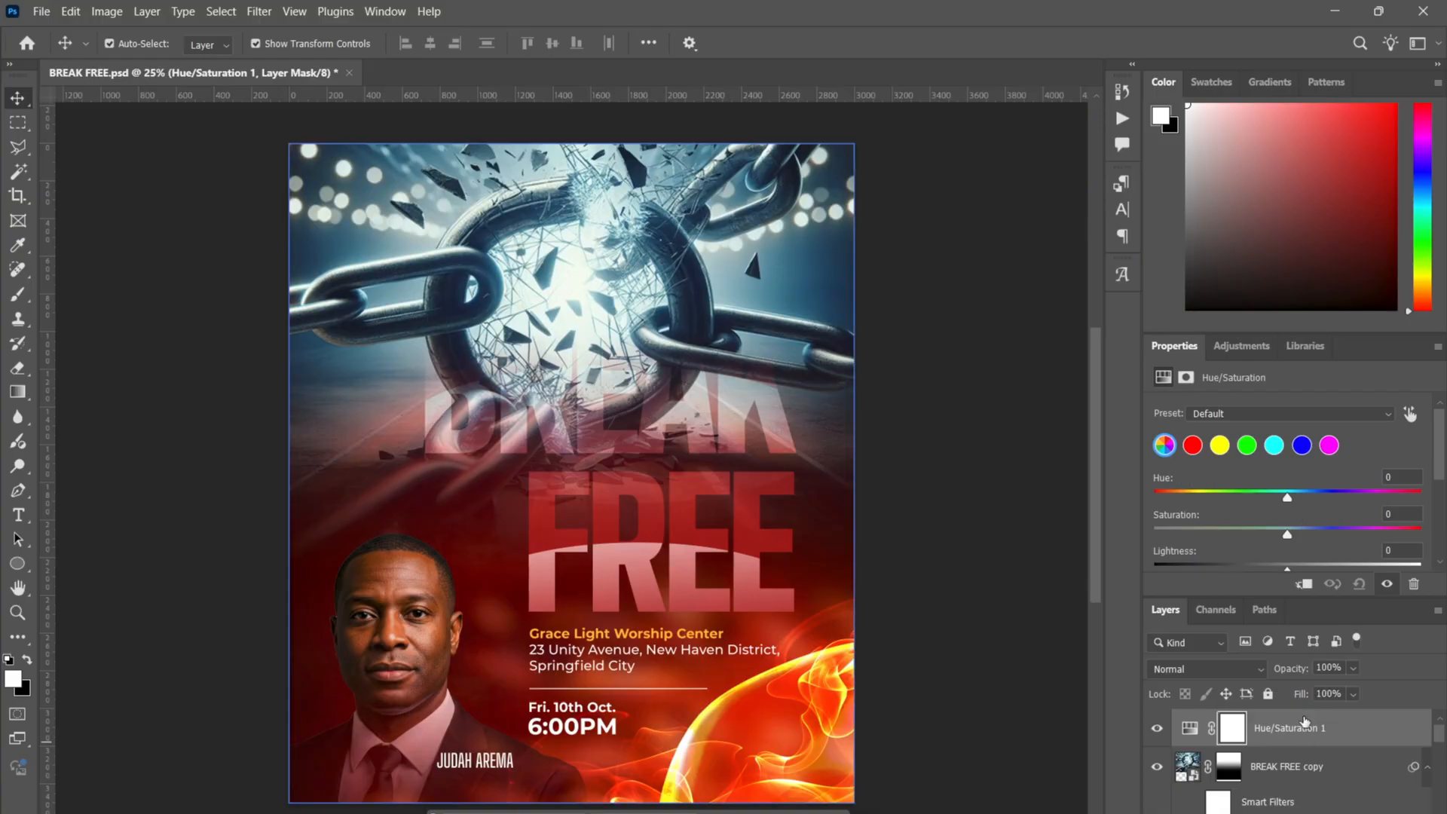
{"action": "left_click", "coordinate": [1257, 768]}
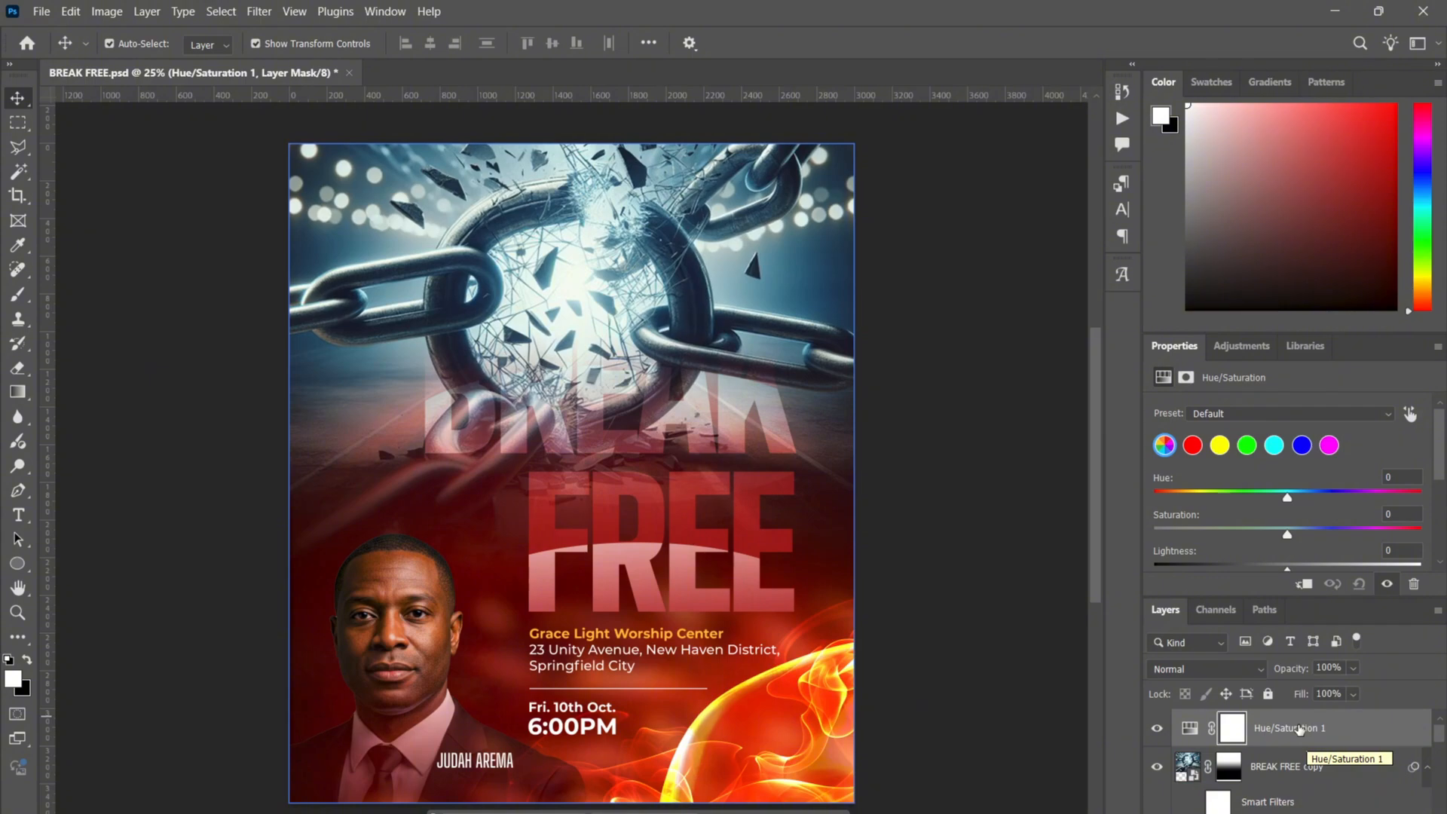
{"action": "mouse_move", "coordinate": [1289, 497]}
{"action": "left_mouse_down"}
{"action": "mouse_move", "coordinate": [1162, 505]}
{"action": "mouse_move", "coordinate": [1296, 498]}
{"action": "left_mouse_up"}
{"action": "key", "text": "ctrl+z"}
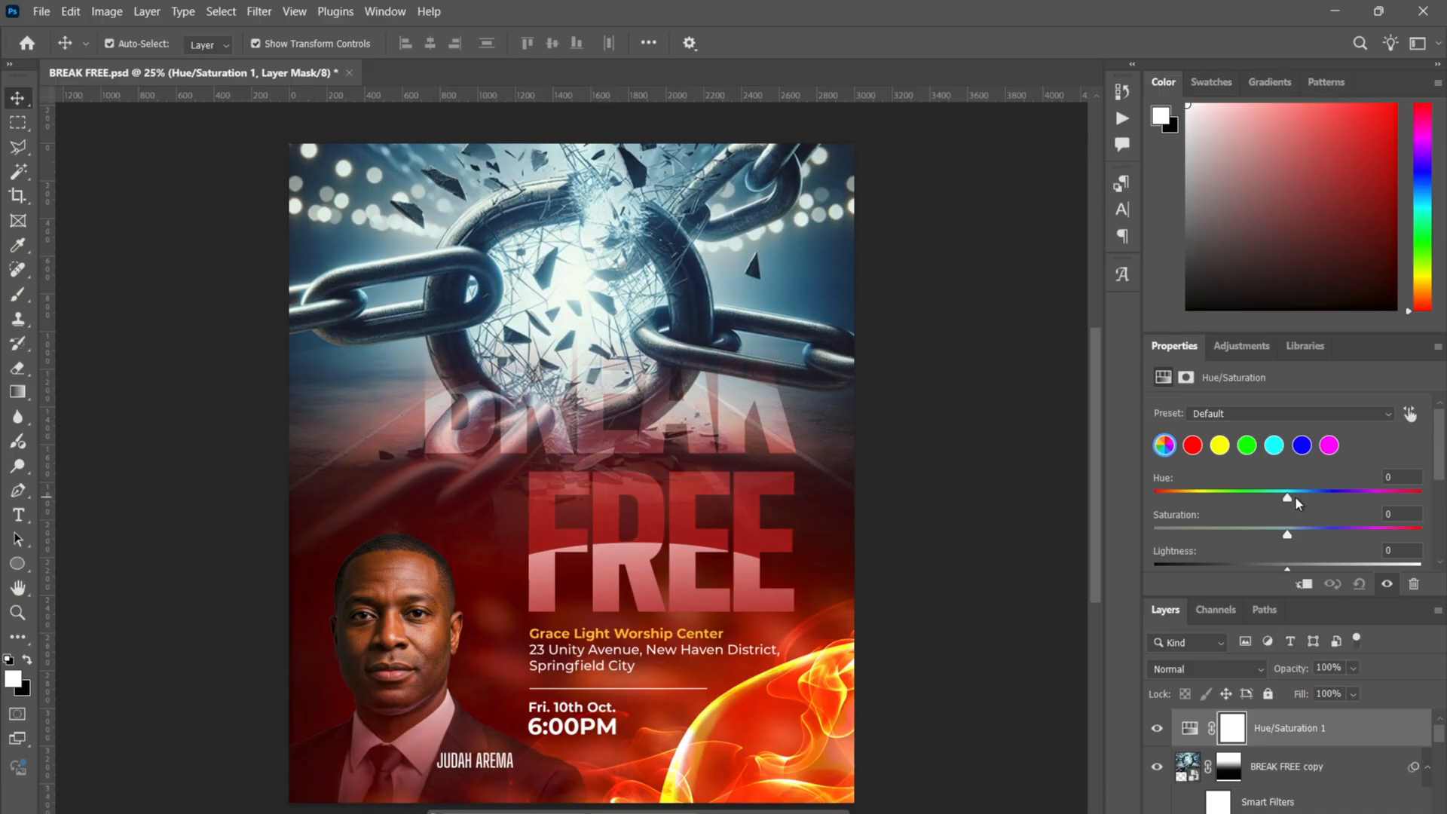
- Clip Hue/Saturation 1 to the chain image and set its hue to +153 to turn the chains red
{"action": "right_click", "coordinate": [1316, 740]}
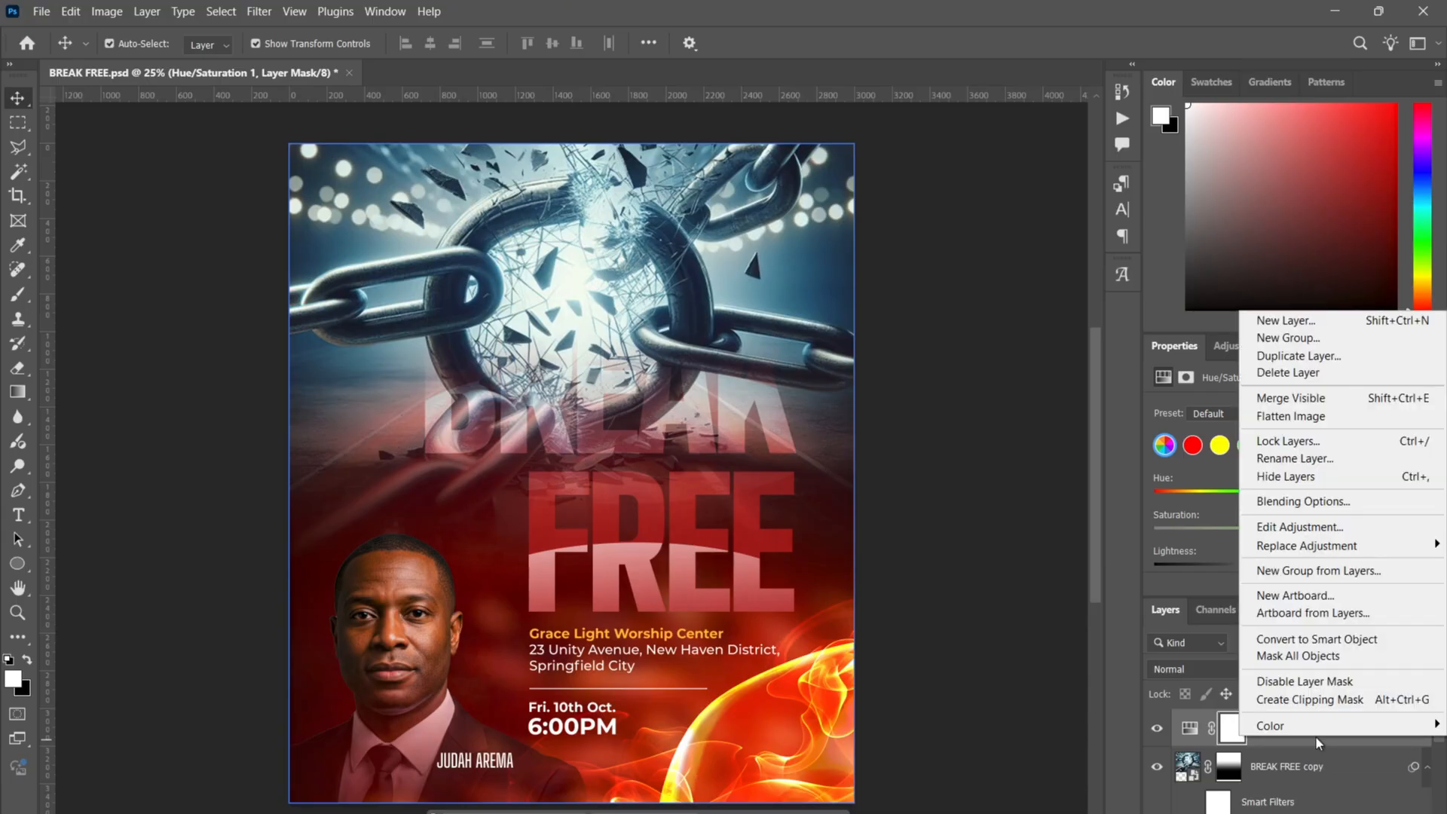
{"action": "left_click", "coordinate": [1330, 700]}
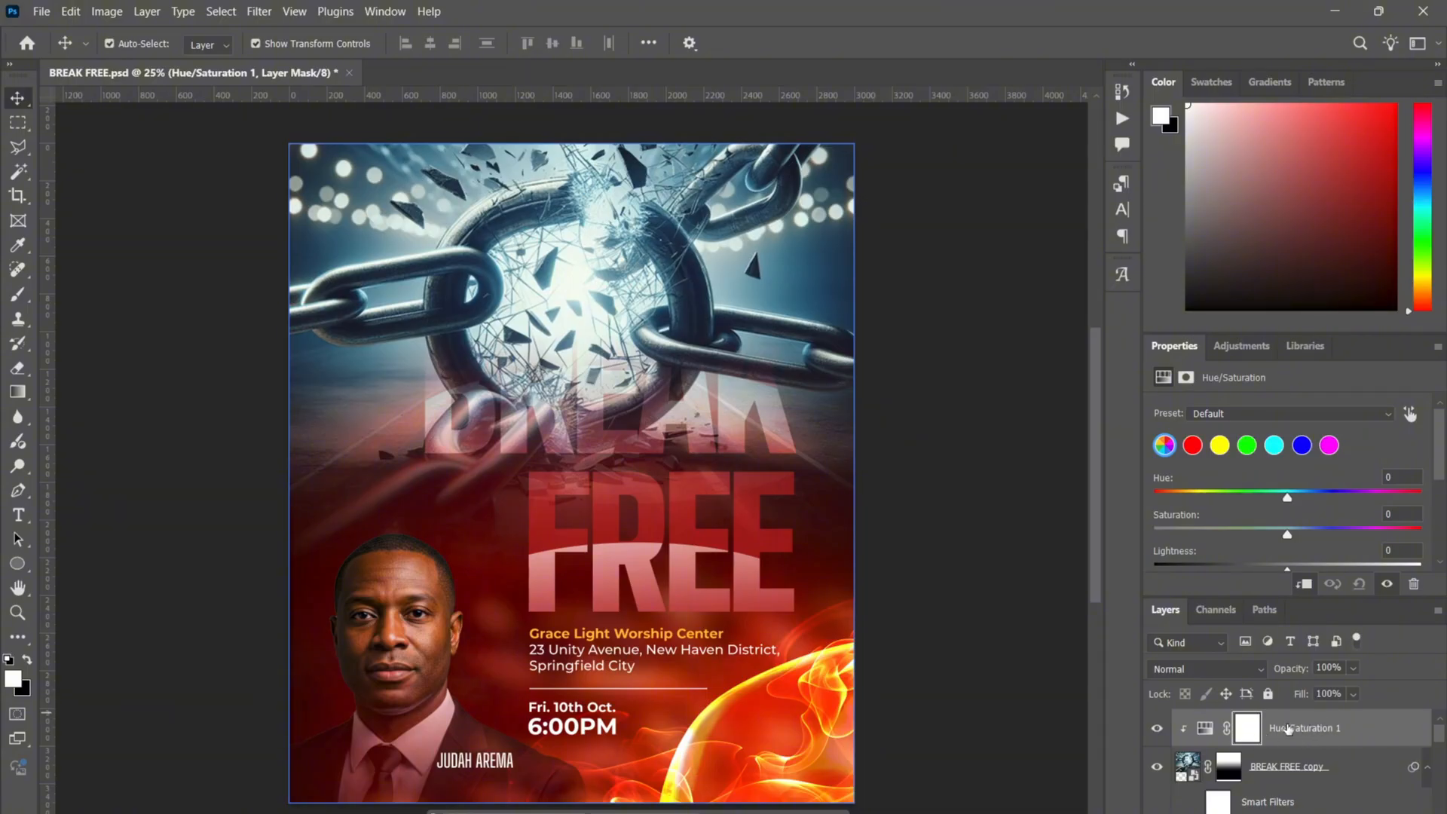
{"action": "left_click", "coordinate": [1306, 764]}
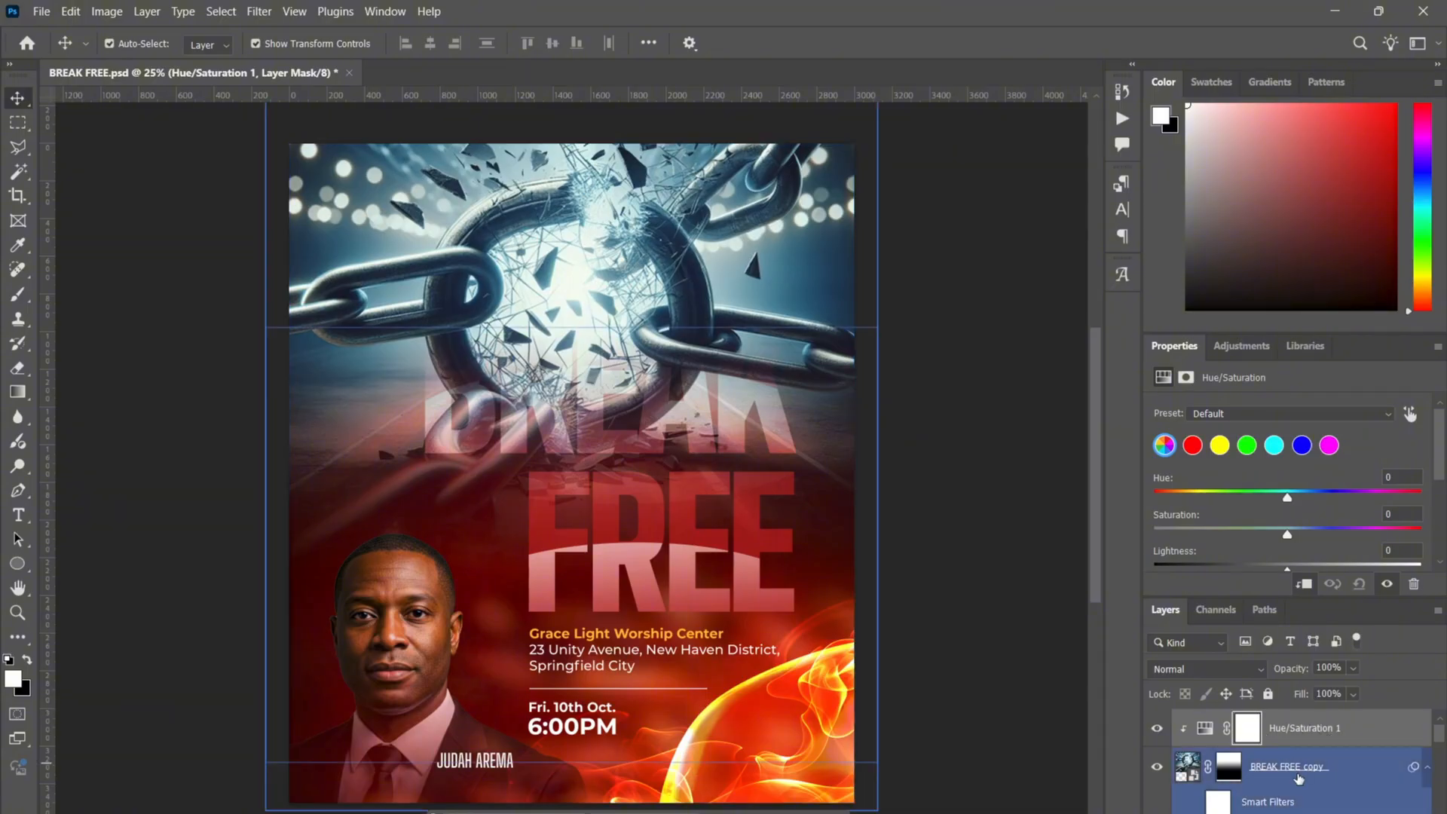
{"action": "scroll", "coordinate": [1298, 779], "scroll_direction": "down", "scroll_amount": 2}
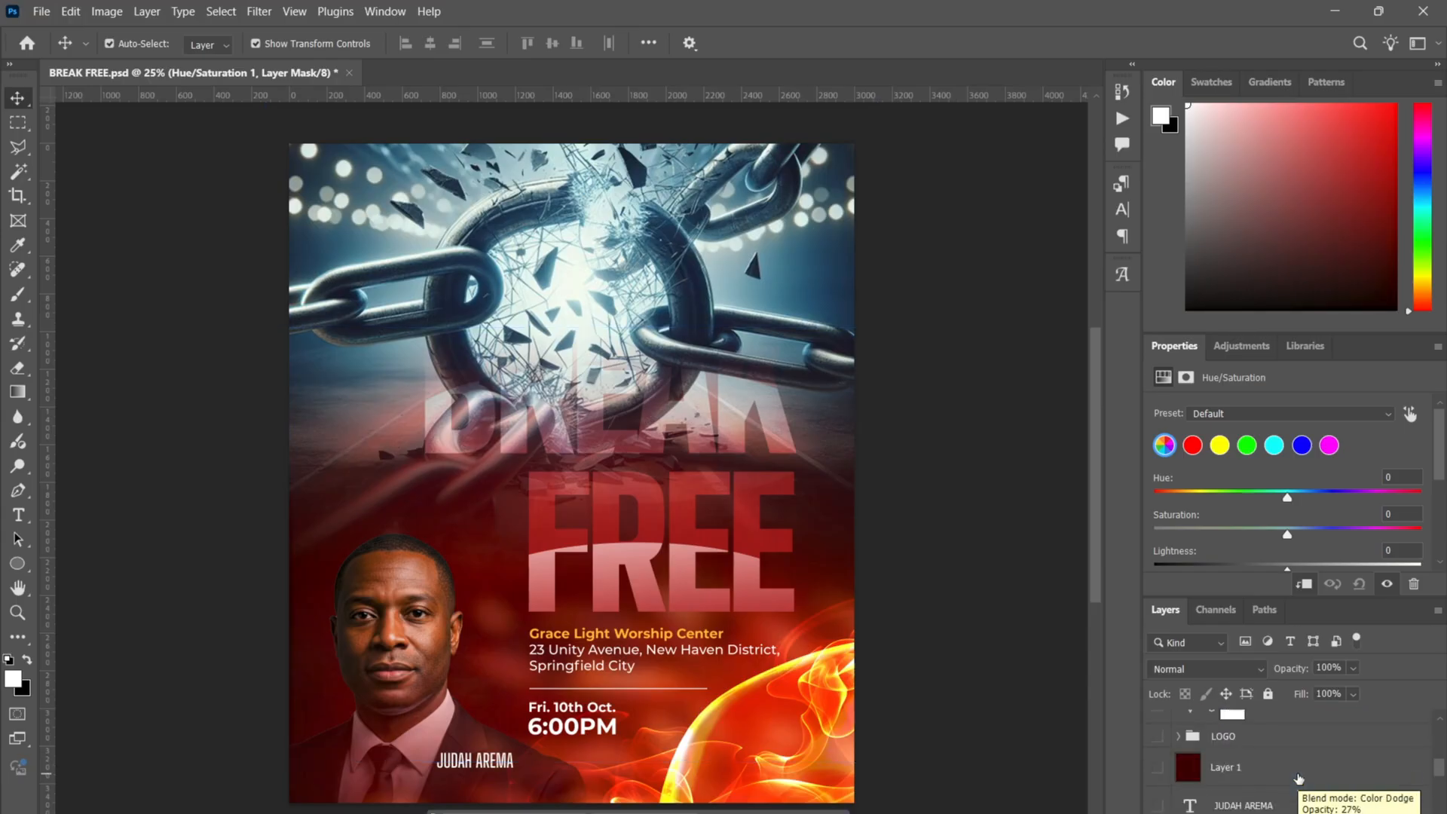
{"action": "scroll", "coordinate": [1311, 746], "scroll_direction": "up", "scroll_amount": 2}
{"action": "left_click", "coordinate": [1323, 720]}
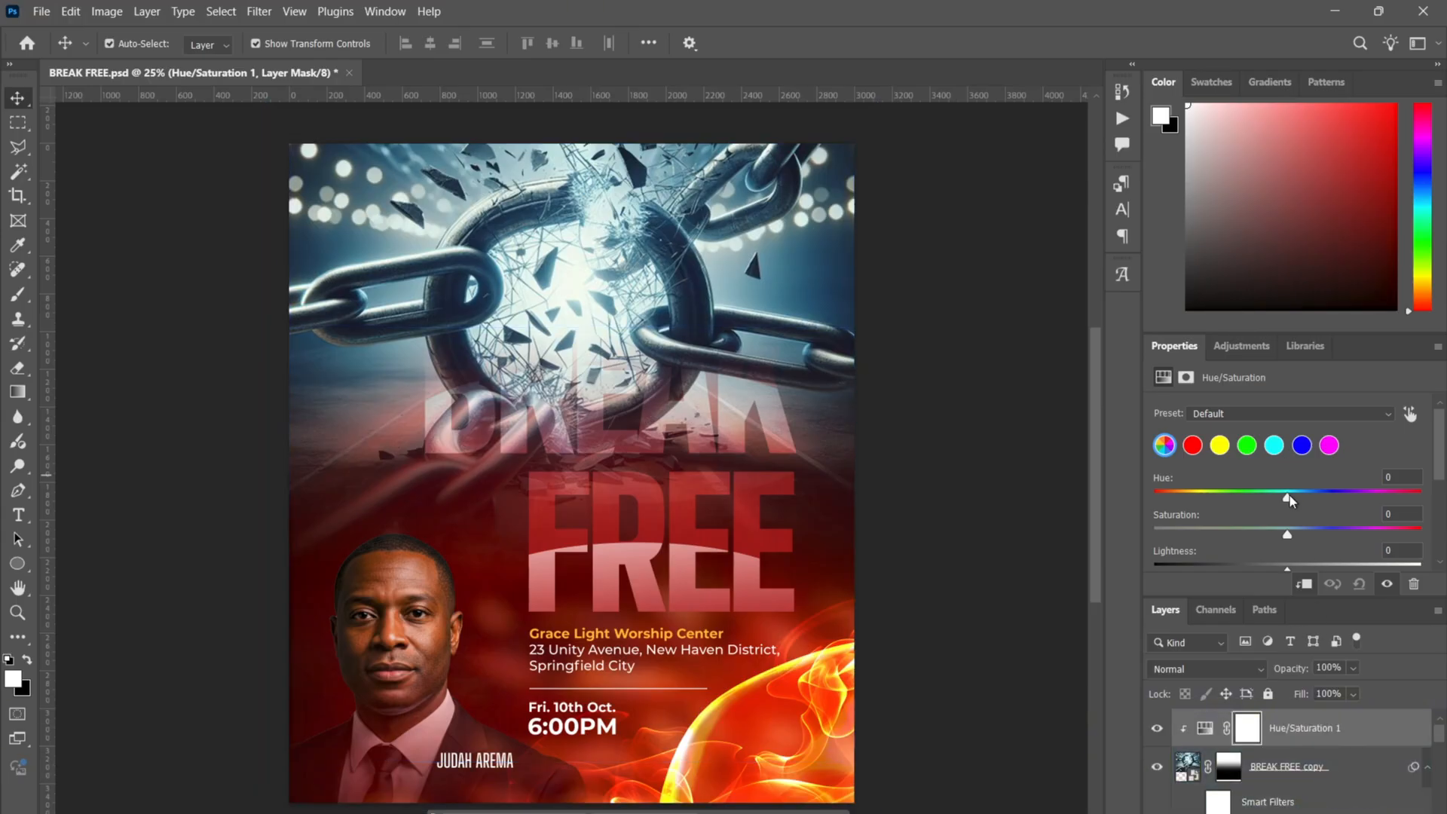
{"action": "left_click_drag", "start_coordinate": [1289, 497], "coordinate": [1402, 518]}
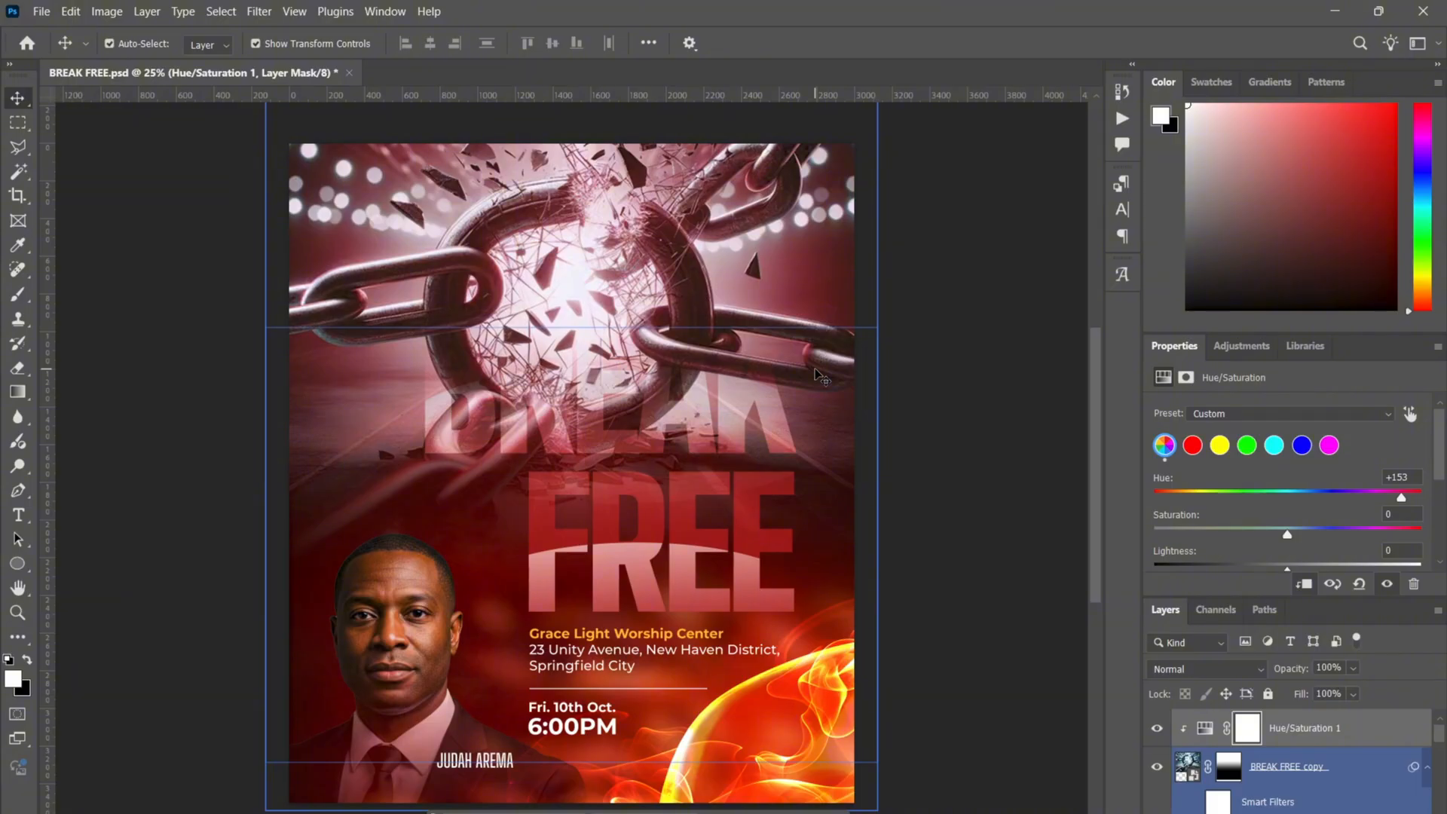
- Toggle the chain image's visibility to compare, then delete the Hue/Saturation 1 adjustment layer
{"action": "left_click", "coordinate": [925, 468]}
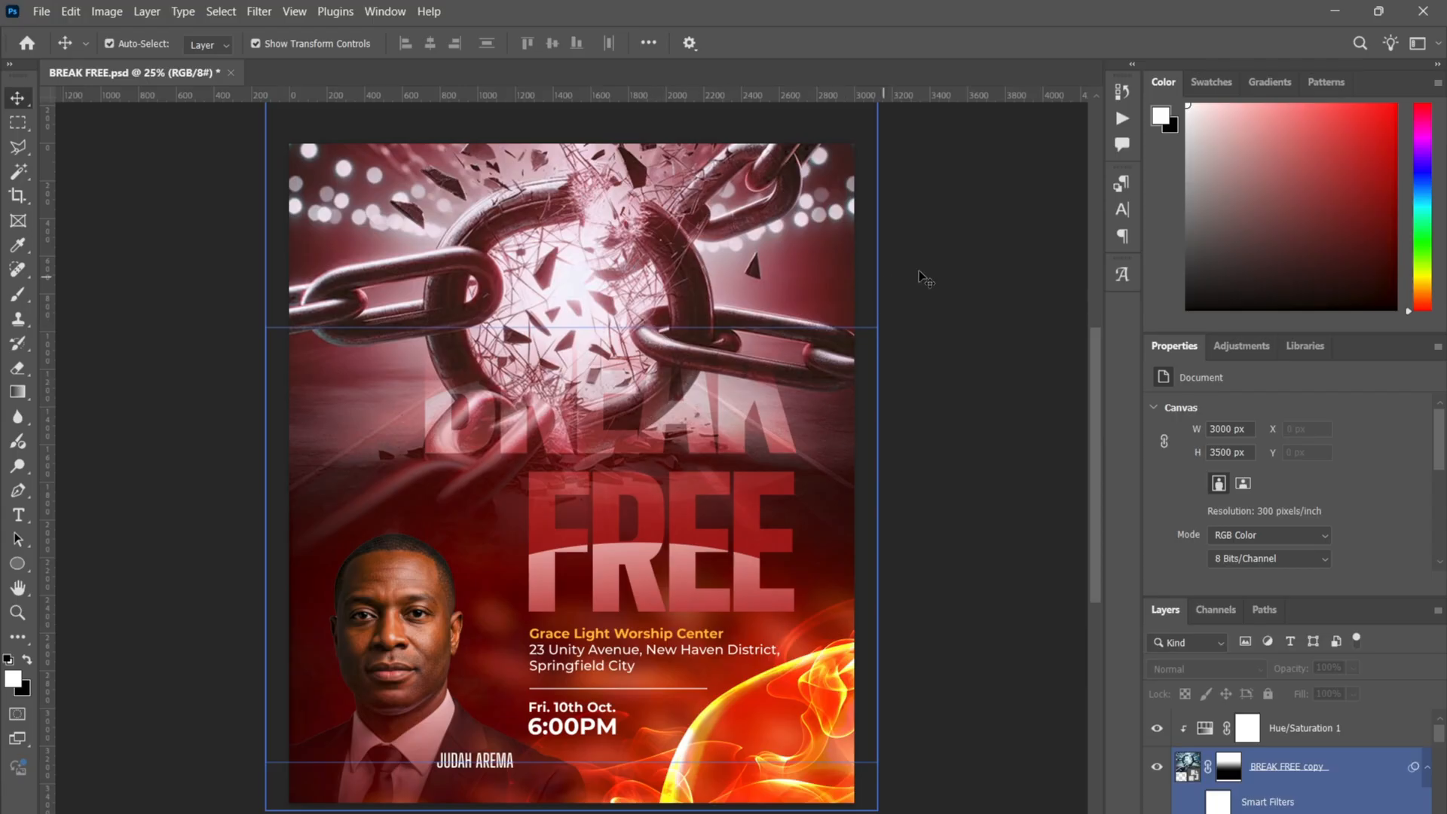
{"action": "left_click", "coordinate": [745, 296]}
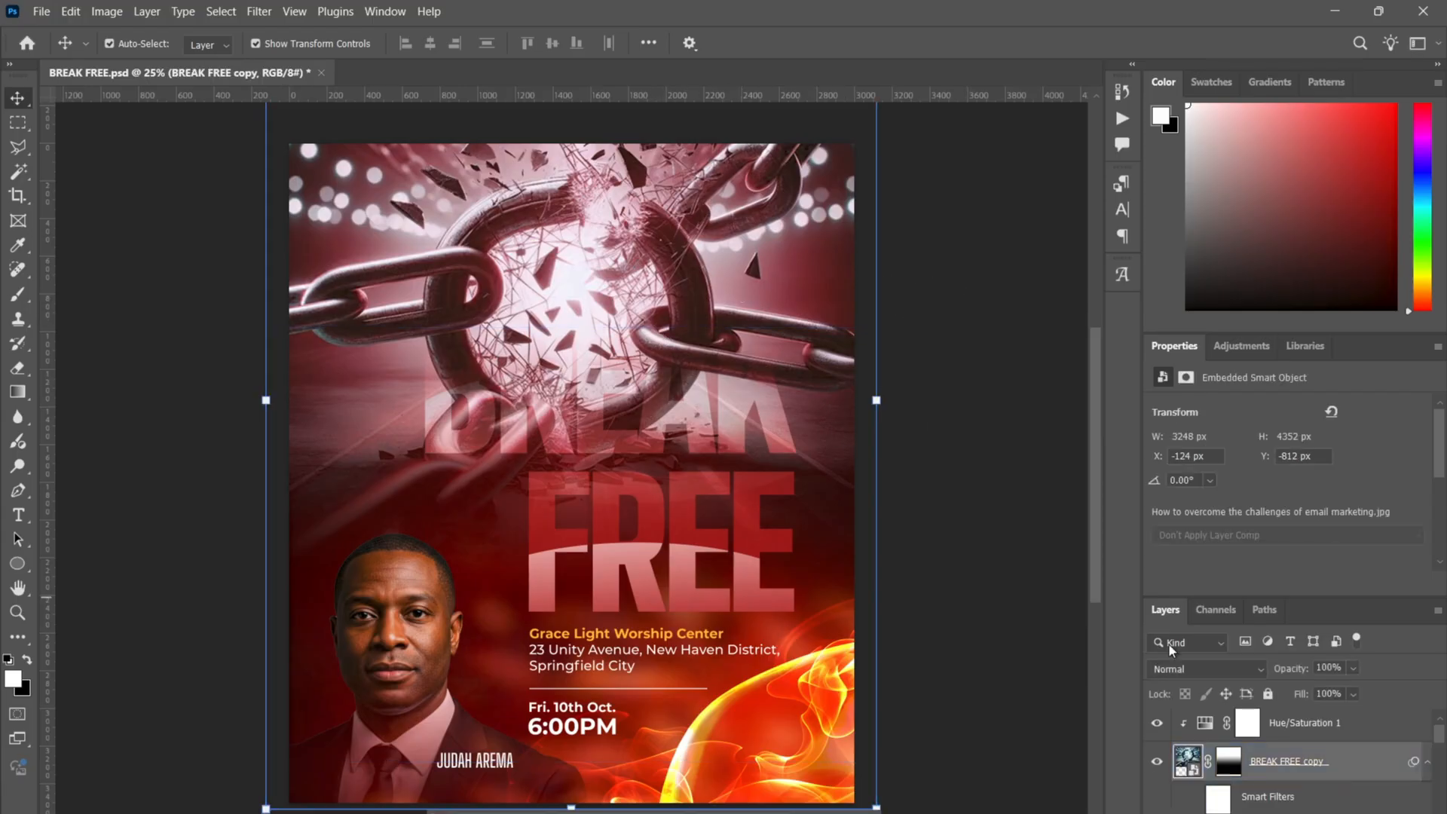
{"action": "left_click", "coordinate": [1157, 762]}
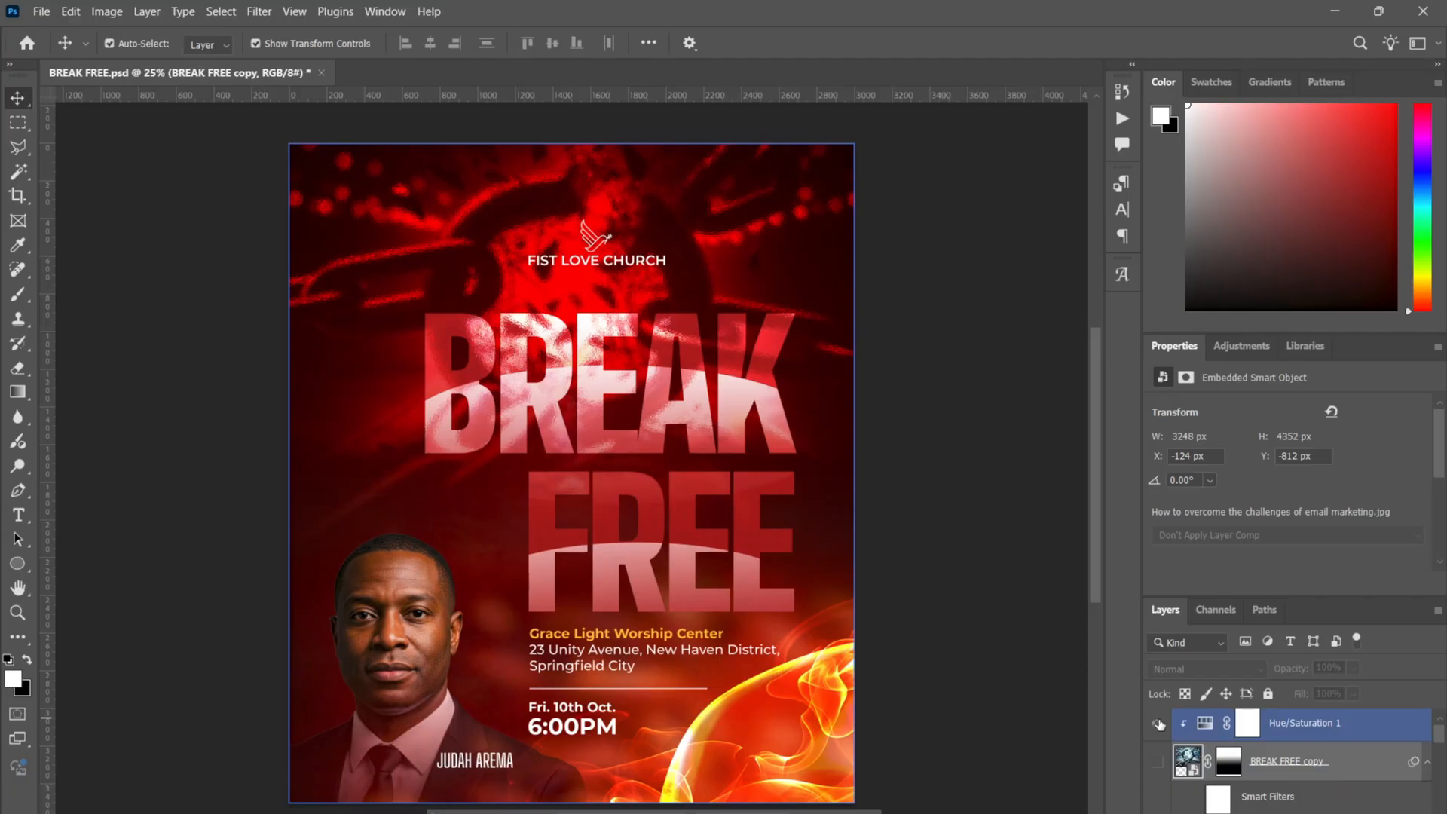
{"action": "left_click", "coordinate": [1157, 762]}
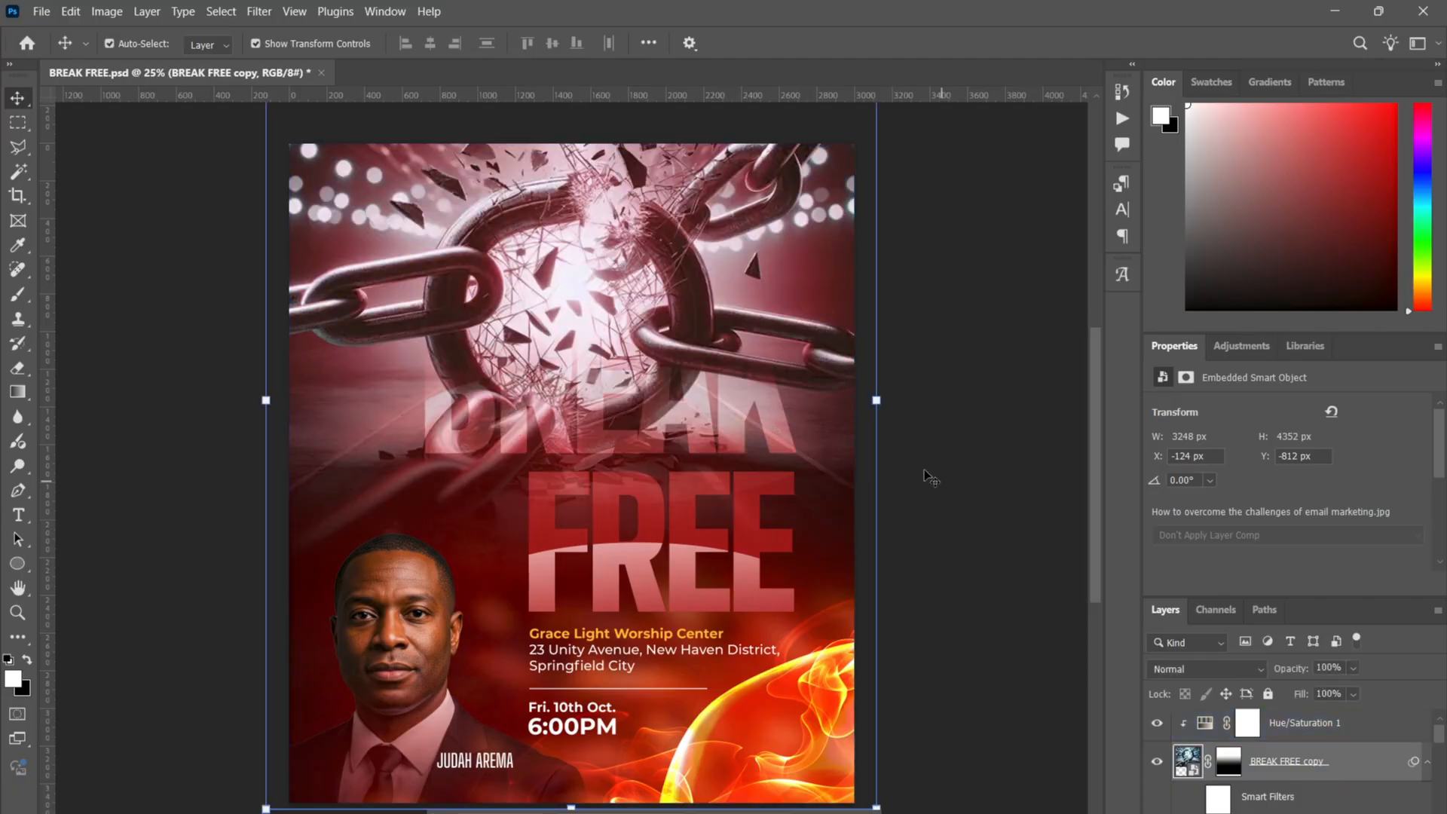
{"action": "left_click", "coordinate": [1157, 764]}
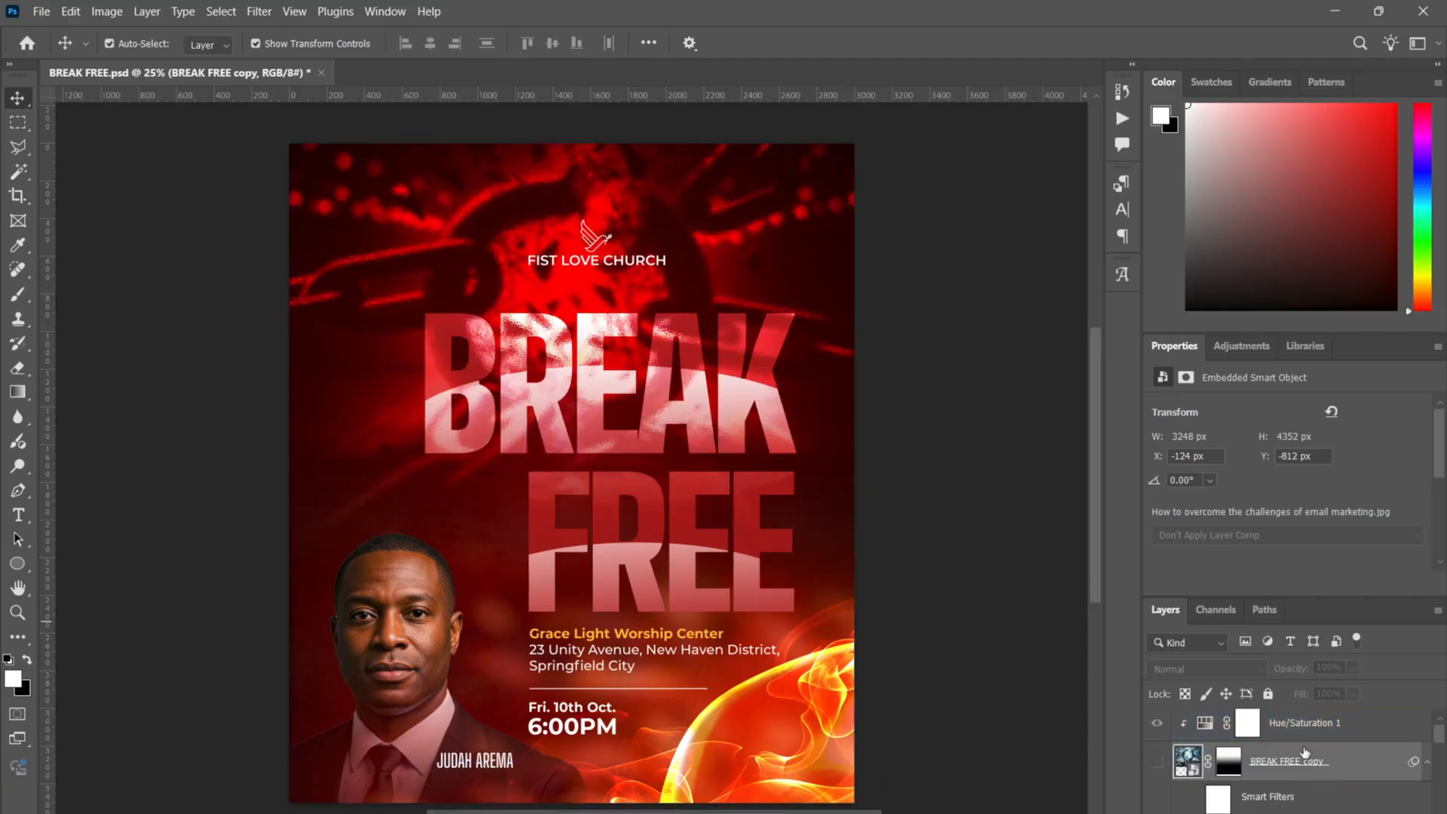
{"action": "left_click", "coordinate": [1327, 725]}
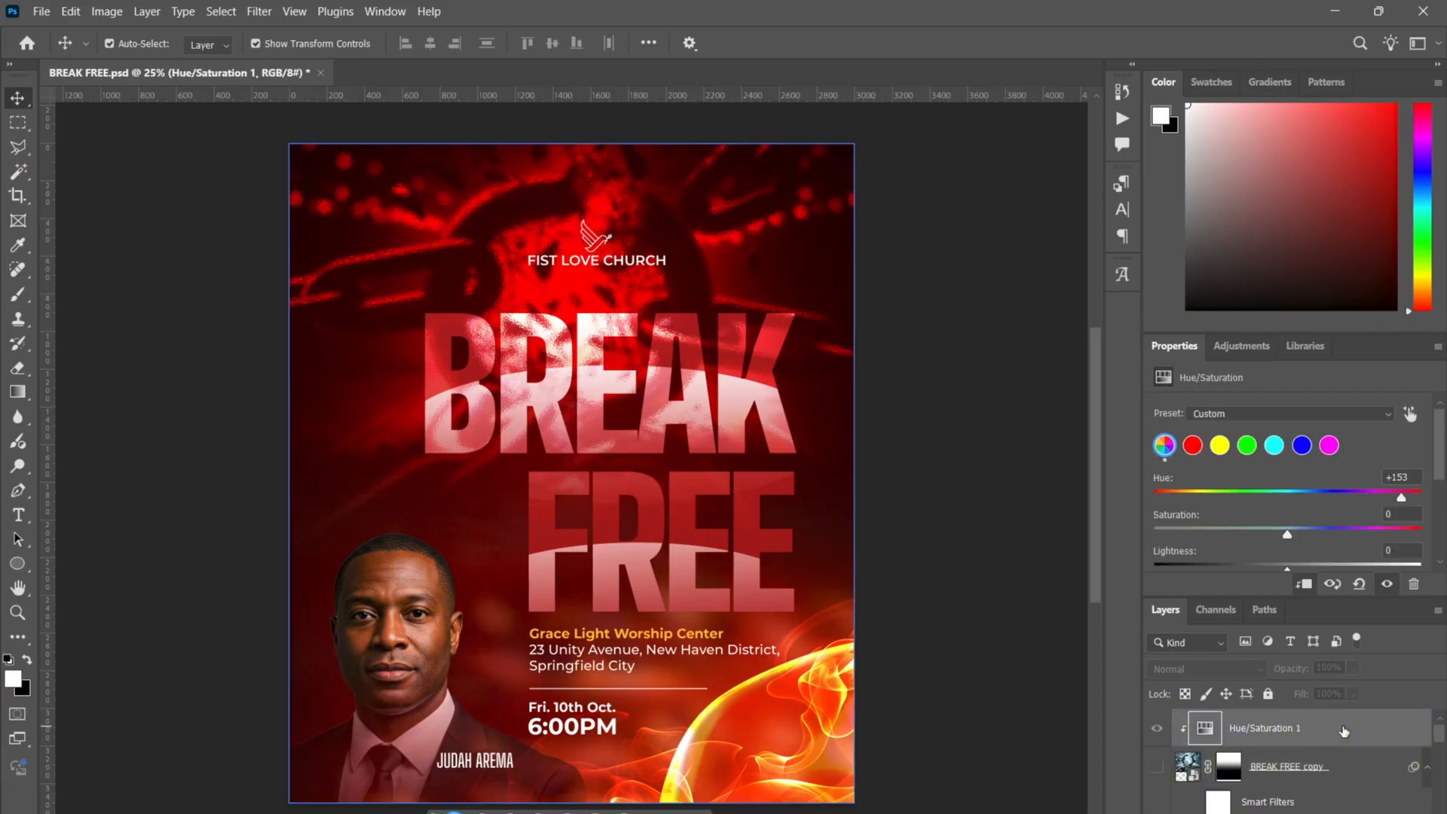
{"action": "key", "text": "Delete"}
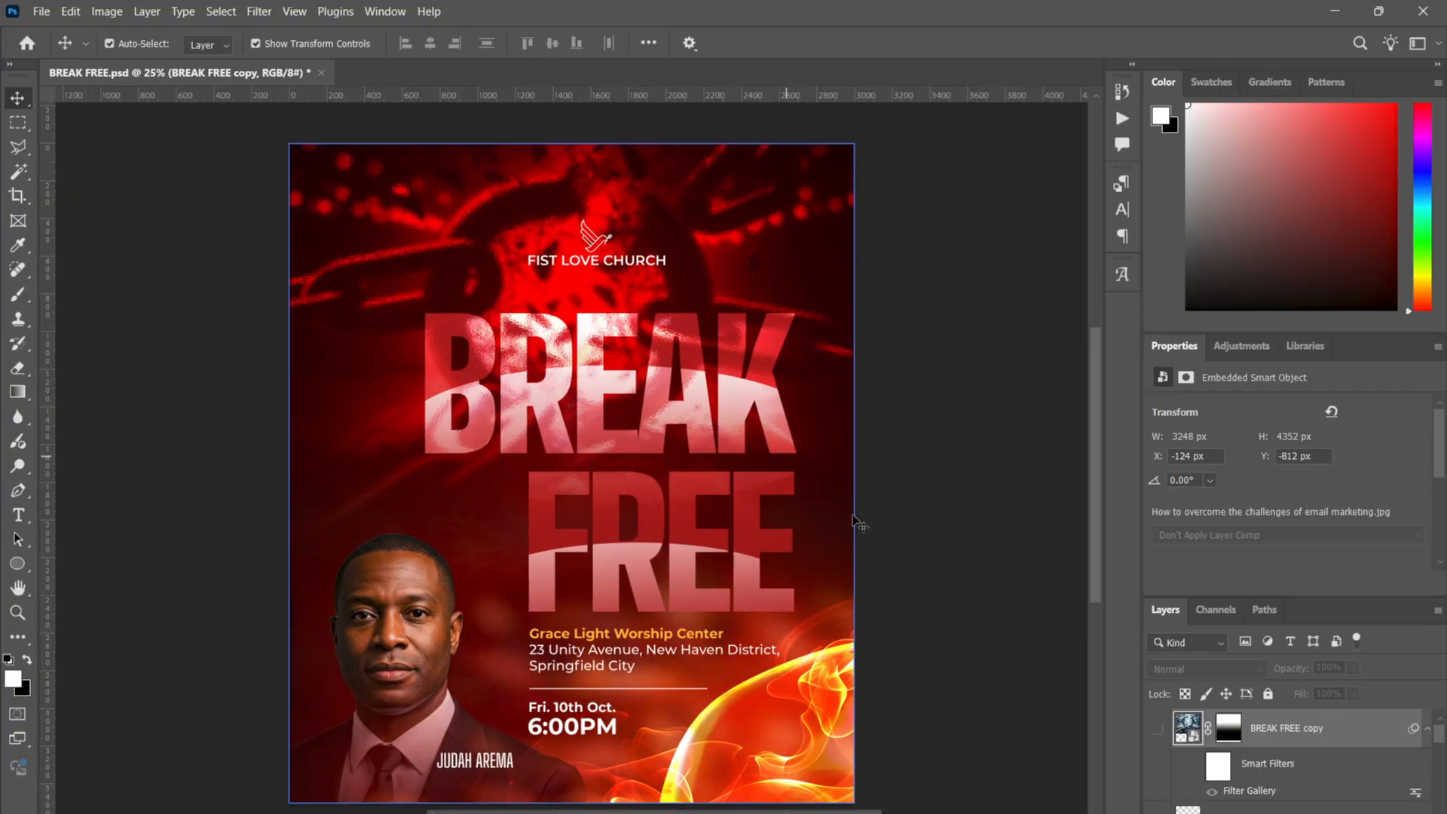
- Delete the BREAK FREE copy layer and the old Layer 2
{"action": "key", "text": "Delete"}
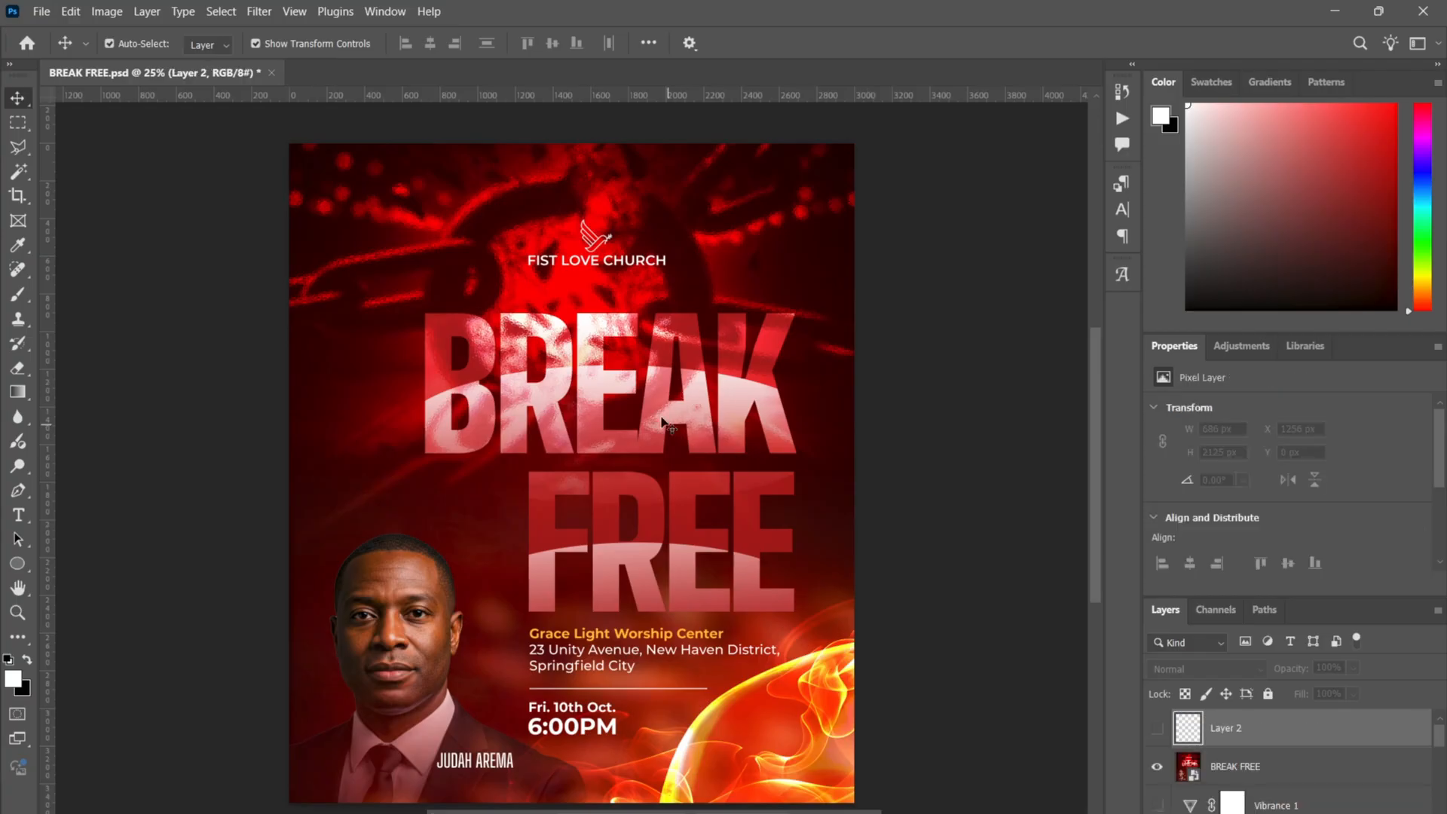
{"action": "left_click", "coordinate": [1157, 729]}
{"action": "left_click", "coordinate": [1158, 730]}
{"action": "key", "text": "Delete"}
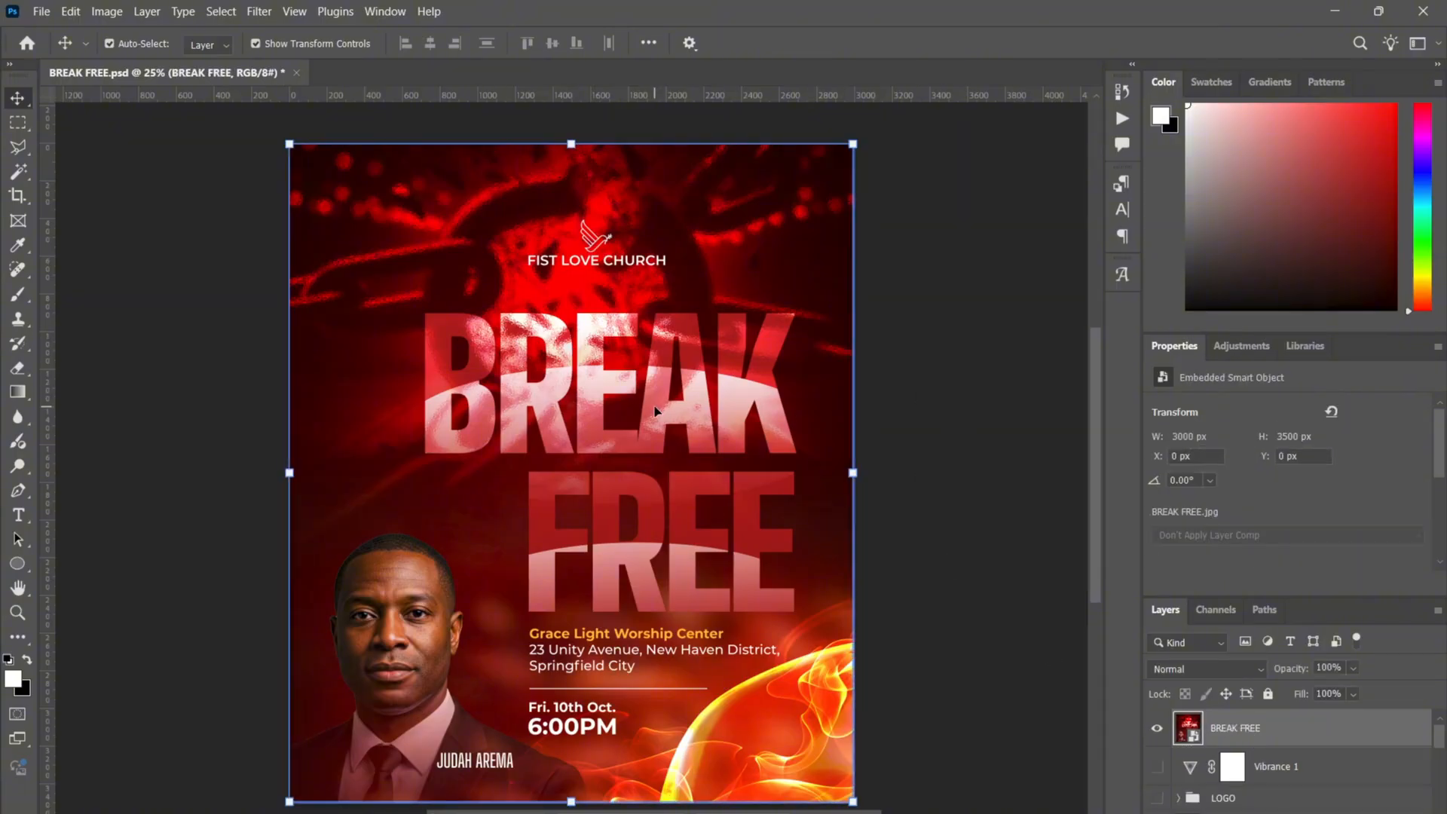
{"action": "left_click", "coordinate": [975, 596]}
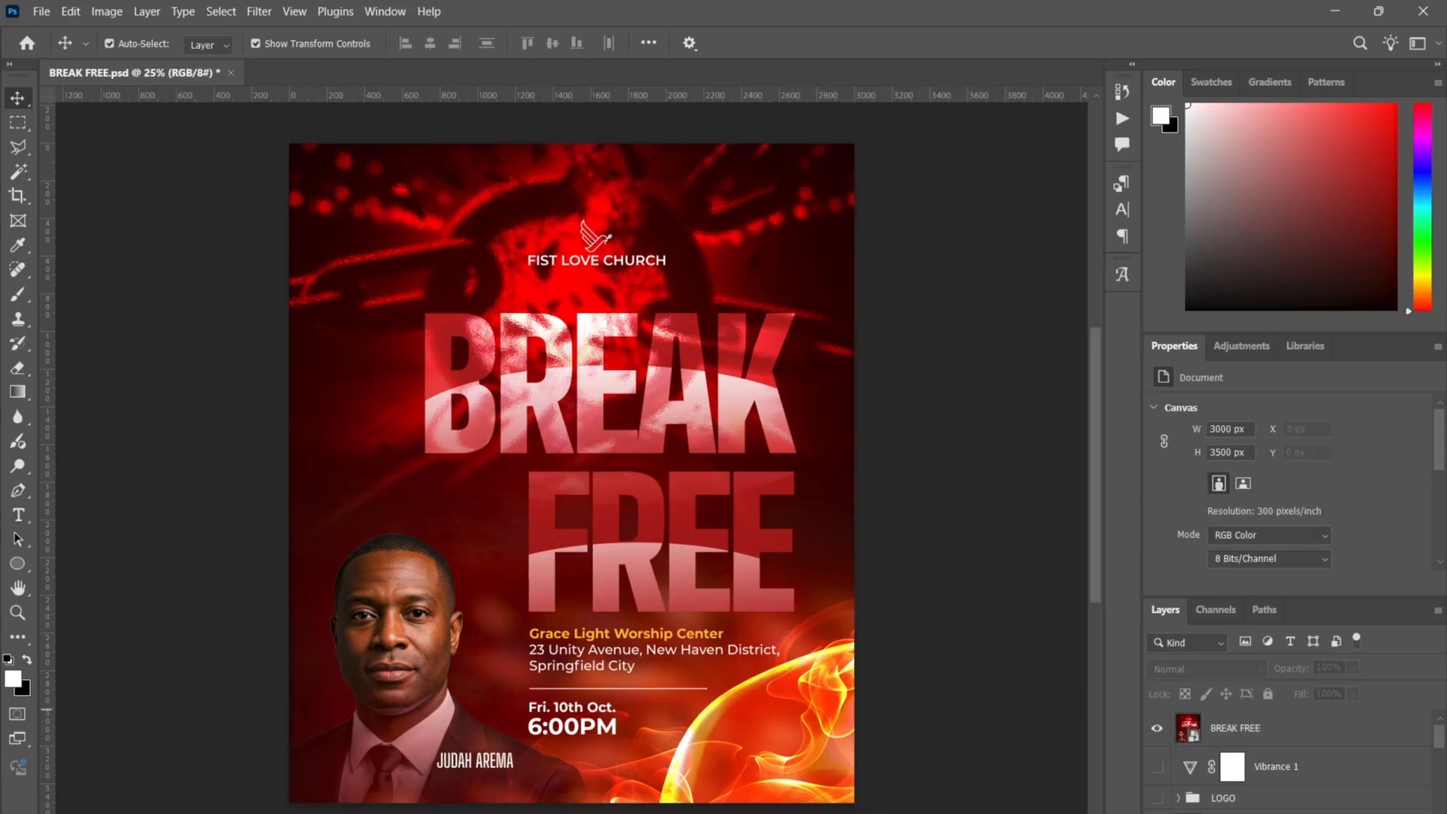
- Add a new empty layer and paint white strokes across FREE and BREAK, undoing the BREAK stroke
{"action": "key", "text": "ctrl+shift+alt+n"}
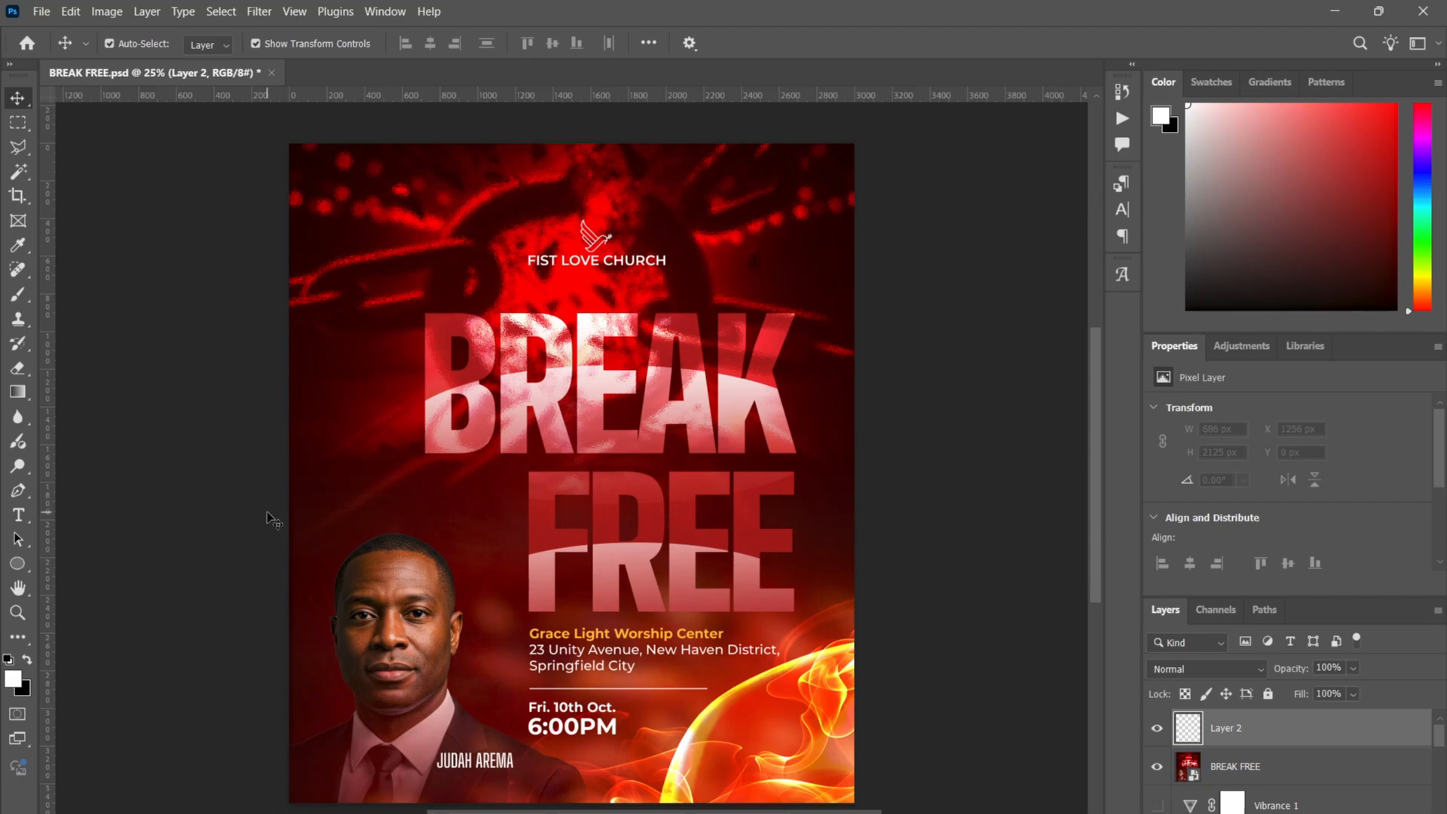
{"action": "key", "text": "b"}
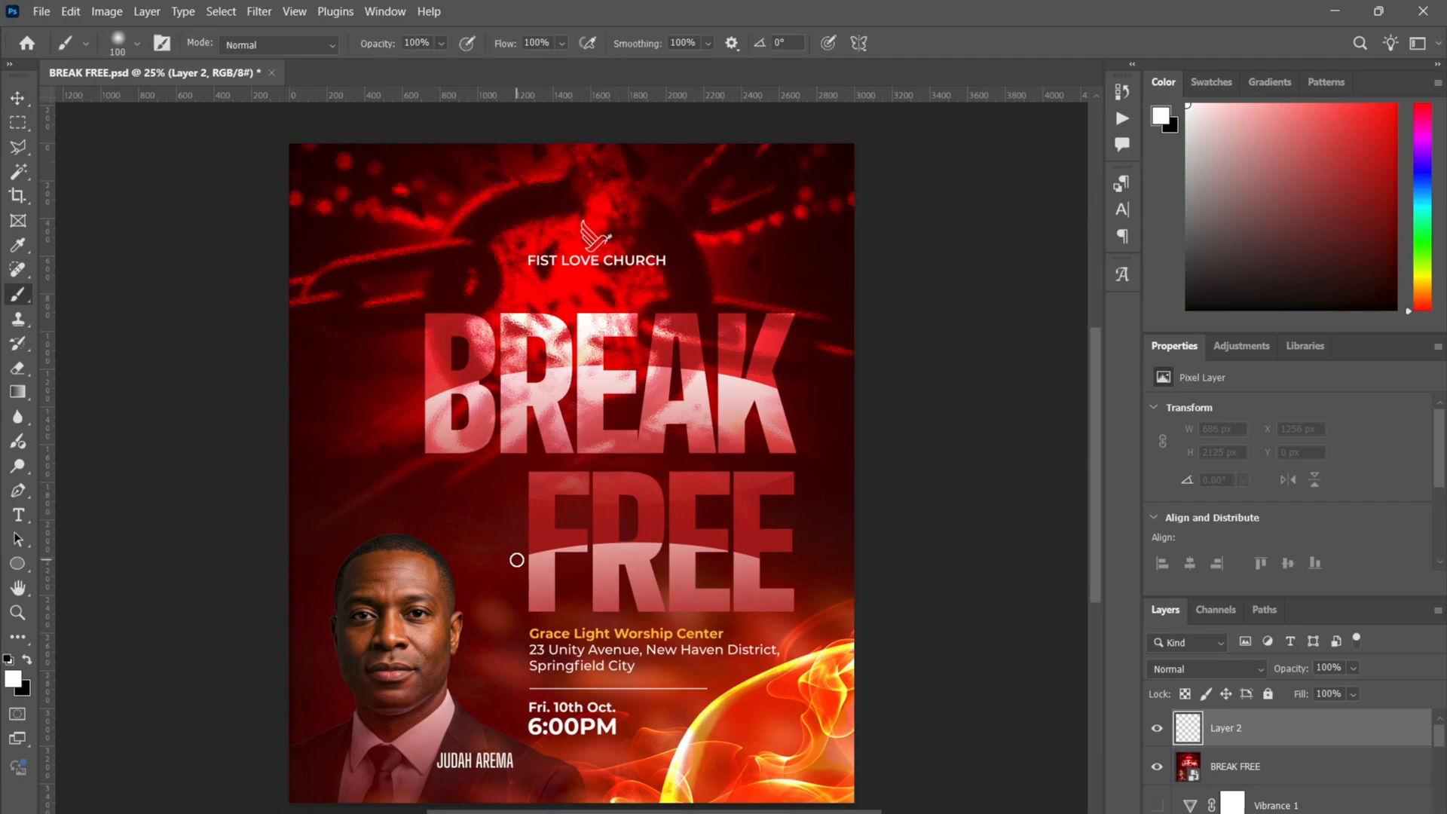
{"action": "mouse_move", "coordinate": [516, 560]}
{"action": "left_mouse_down"}
{"action": "mouse_move", "coordinate": [624, 542]}
{"action": "mouse_move", "coordinate": [790, 577]}
{"action": "left_mouse_up"}
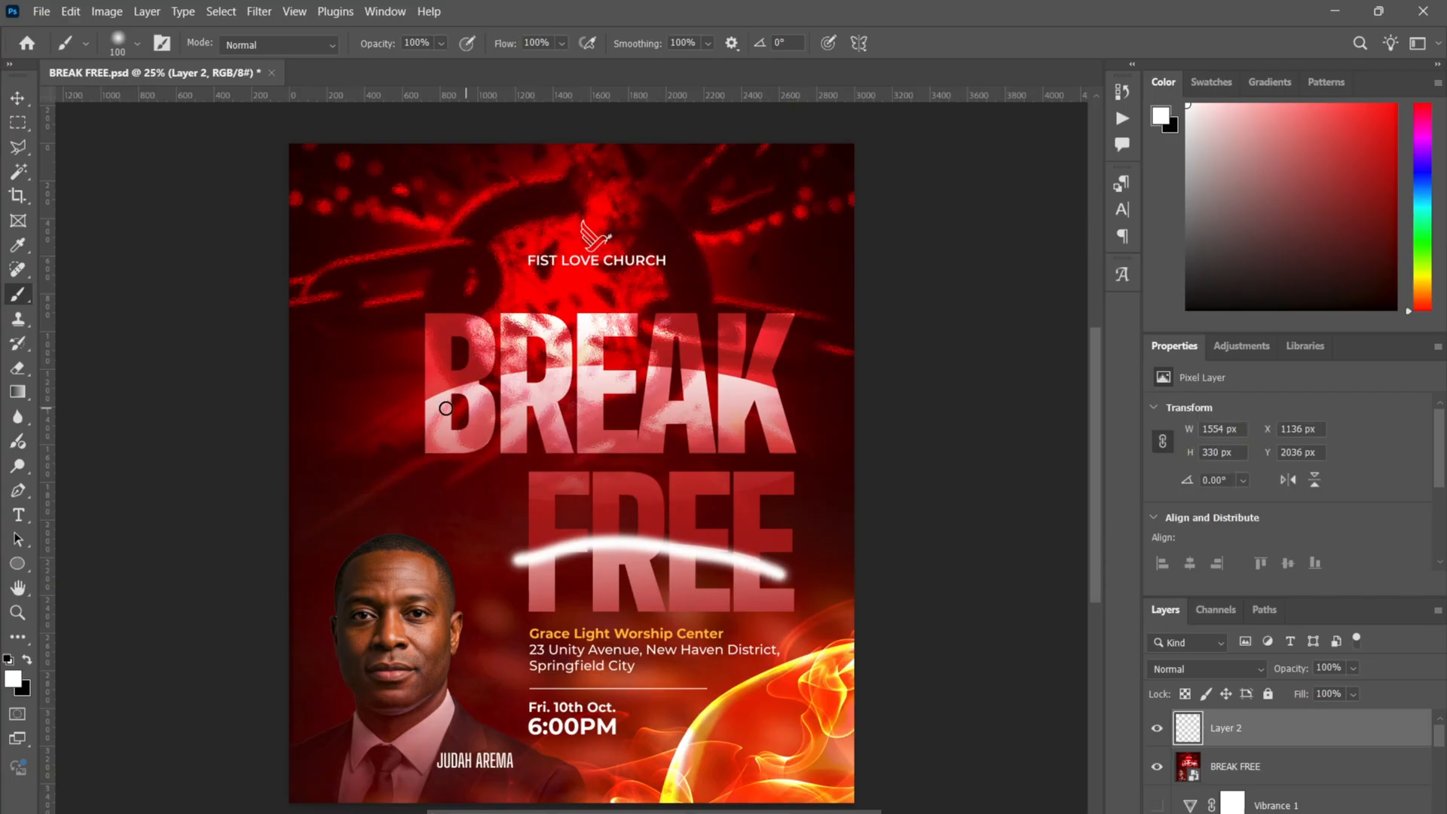
{"action": "mouse_move", "coordinate": [423, 406]}
{"action": "left_mouse_down"}
{"action": "mouse_move", "coordinate": [462, 380]}
{"action": "mouse_move", "coordinate": [576, 370]}
{"action": "mouse_move", "coordinate": [735, 391]}
{"action": "mouse_move", "coordinate": [799, 424]}
{"action": "left_mouse_up"}
{"action": "key", "text": "ctrl+z"}
{"action": "key", "text": "ctrl+z"}
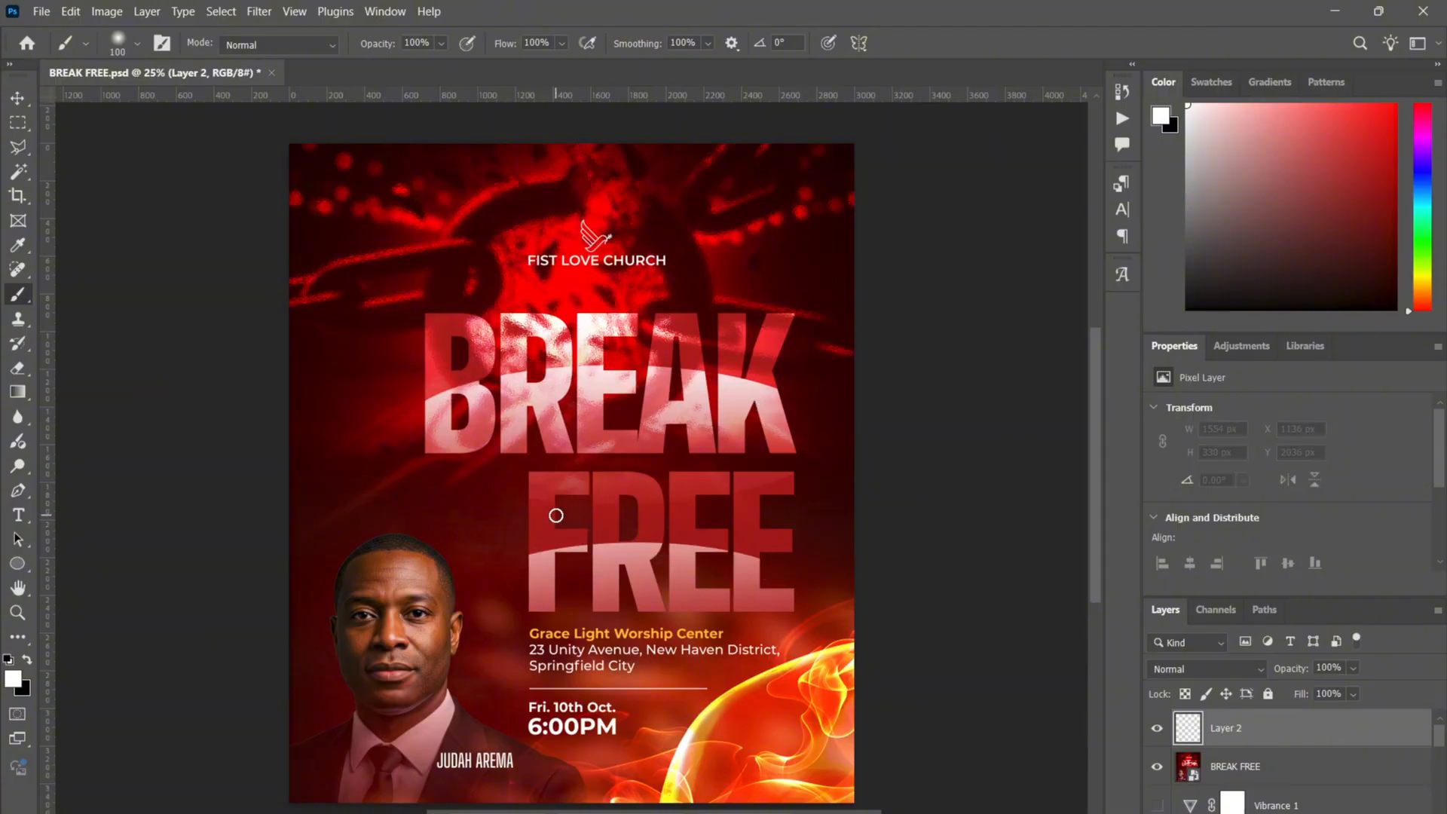
- Paint white arcs across BREAK and FREE, then undo them all
{"action": "left_click", "coordinate": [443, 349]}
{"action": "mouse_move", "coordinate": [468, 341]}
{"action": "left_mouse_down"}
{"action": "mouse_move", "coordinate": [572, 322]}
{"action": "mouse_move", "coordinate": [674, 333]}
{"action": "mouse_move", "coordinate": [784, 370]}
{"action": "left_mouse_up"}
{"action": "mouse_move", "coordinate": [452, 434]}
{"action": "left_mouse_down"}
{"action": "mouse_move", "coordinate": [612, 389]}
{"action": "mouse_move", "coordinate": [710, 398]}
{"action": "mouse_move", "coordinate": [800, 434]}
{"action": "left_mouse_up"}
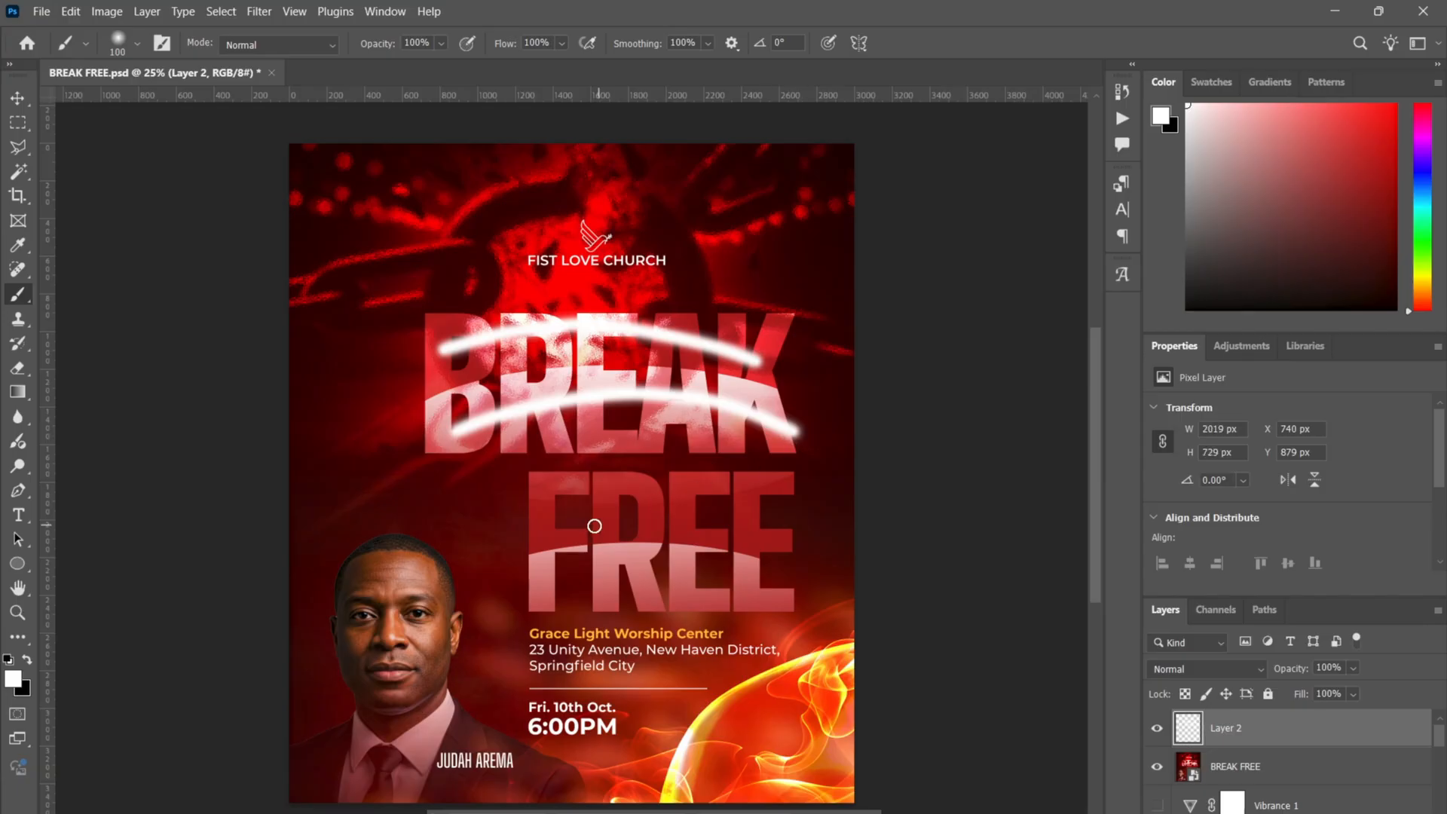
{"action": "mouse_move", "coordinate": [534, 518]}
{"action": "left_mouse_down"}
{"action": "mouse_move", "coordinate": [686, 478]}
{"action": "mouse_move", "coordinate": [812, 525]}
{"action": "left_mouse_up"}
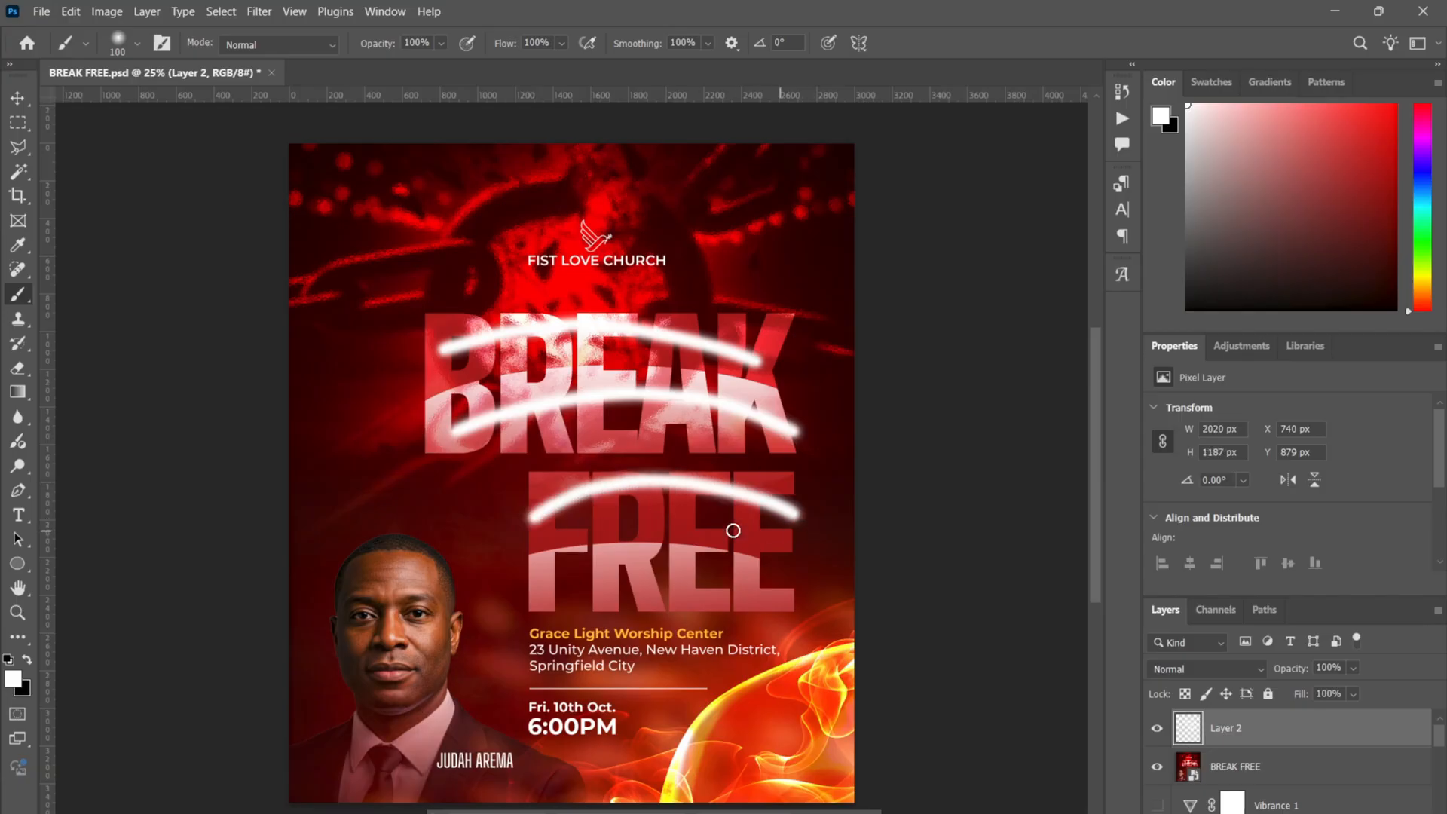
{"action": "mouse_move", "coordinate": [543, 572]}
{"action": "left_mouse_down"}
{"action": "mouse_move", "coordinate": [720, 572]}
{"action": "mouse_move", "coordinate": [828, 602]}
{"action": "left_mouse_up"}
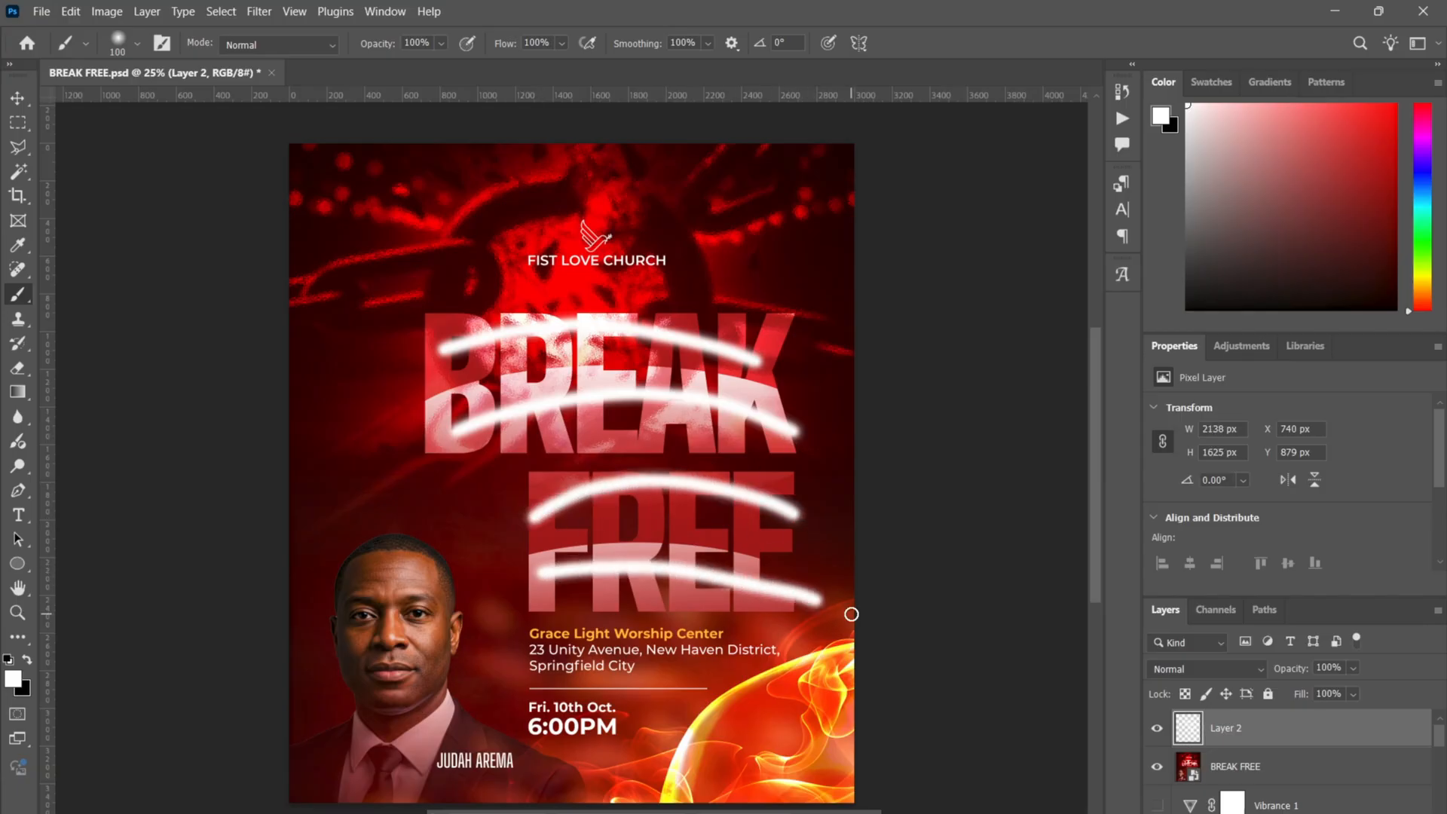
{"action": "key", "text": "ctrl+z"}
{"action": "key", "text": "ctrl+z"}
{"action": "key", "text": "ctrl+z"}
{"action": "key", "text": "ctrl+z"}
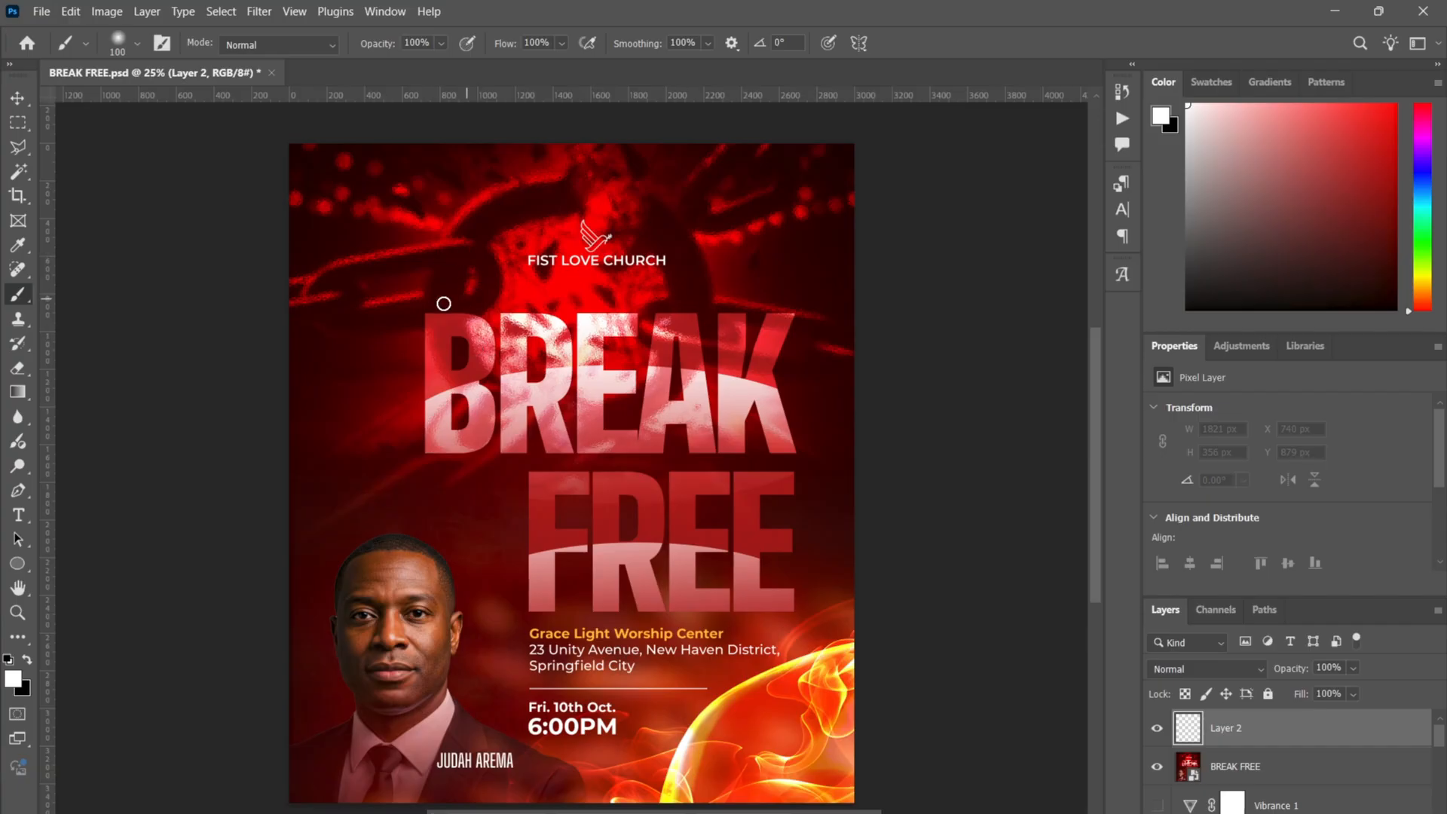
{"action": "mouse_move", "coordinate": [443, 303]}
{"action": "left_mouse_down"}
{"action": "mouse_move", "coordinate": [686, 421]}
{"action": "mouse_move", "coordinate": [641, 406]}
{"action": "mouse_move", "coordinate": [650, 437]}
{"action": "left_mouse_up"}
{"action": "left_click_drag", "start_coordinate": [419, 362], "coordinate": [810, 396]}
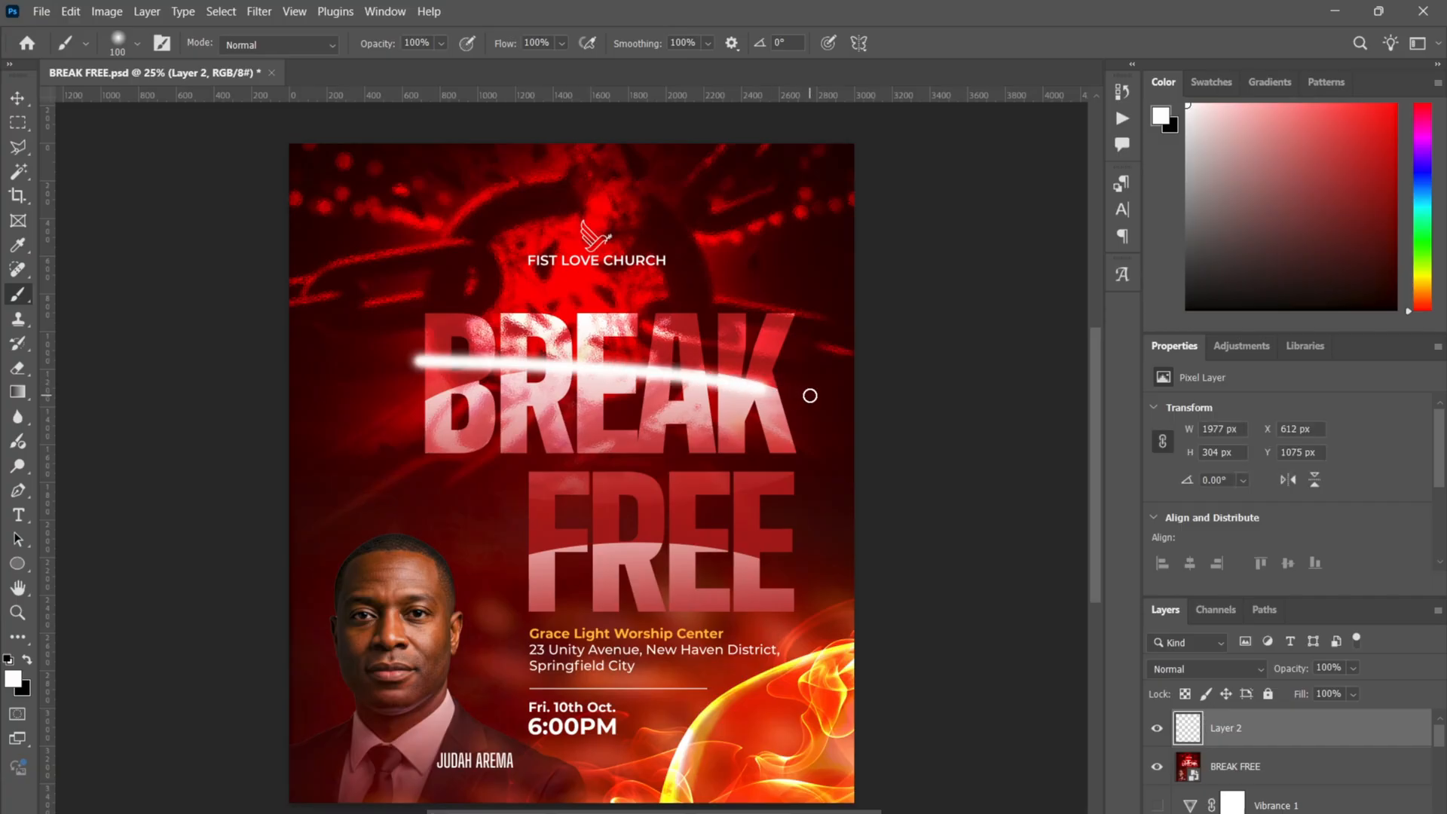
{"action": "left_click_drag", "start_coordinate": [563, 544], "coordinate": [675, 539]}
{"action": "key", "text": "ctrl+z"}
{"action": "key", "text": "ctrl+z"}
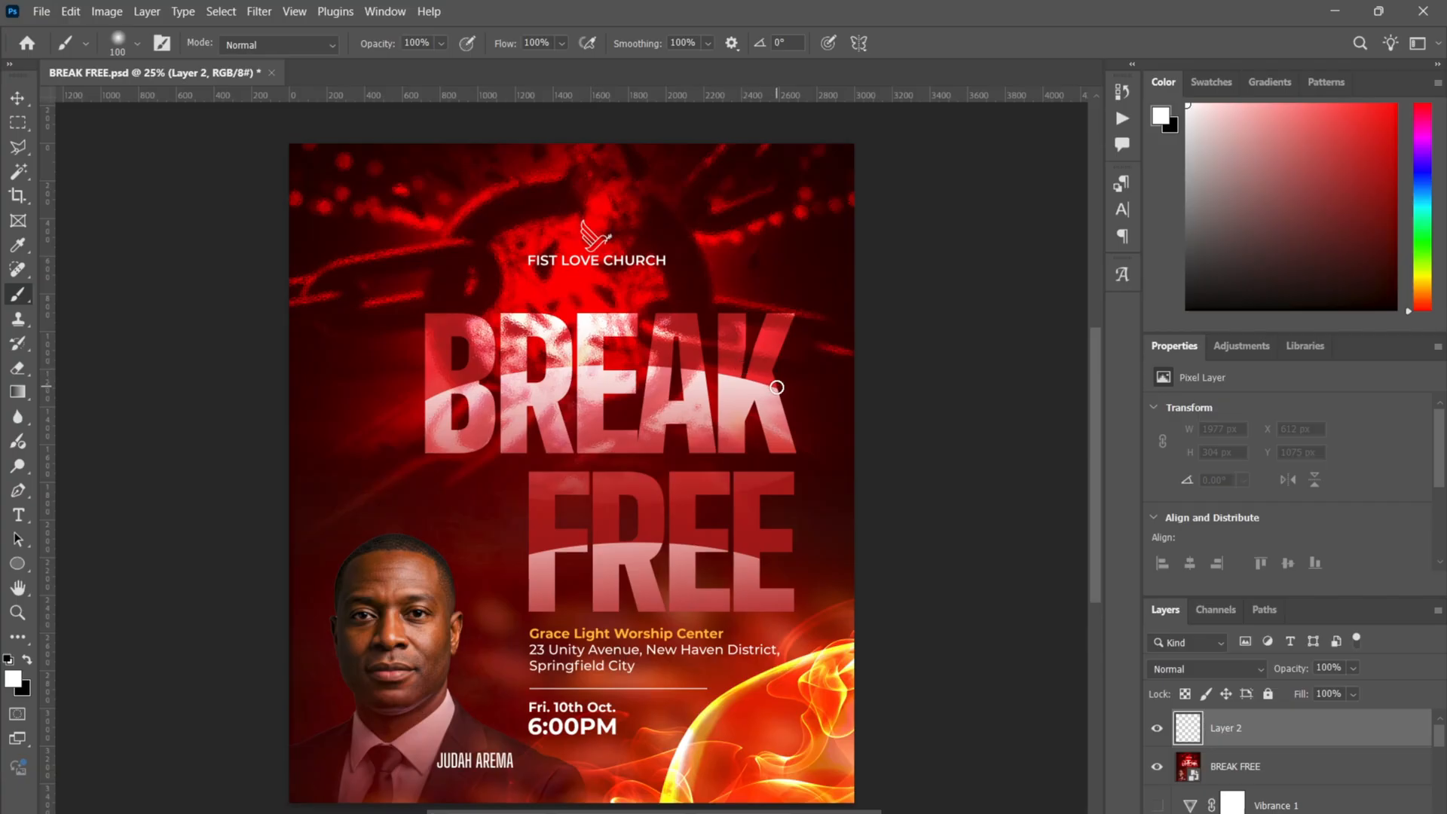
{"action": "mouse_move", "coordinate": [781, 388]}
{"action": "left_mouse_down"}
{"action": "mouse_move", "coordinate": [695, 368]}
{"action": "mouse_move", "coordinate": [521, 368]}
{"action": "mouse_move", "coordinate": [426, 400]}
{"action": "mouse_move", "coordinate": [313, 413]}
{"action": "left_mouse_up"}
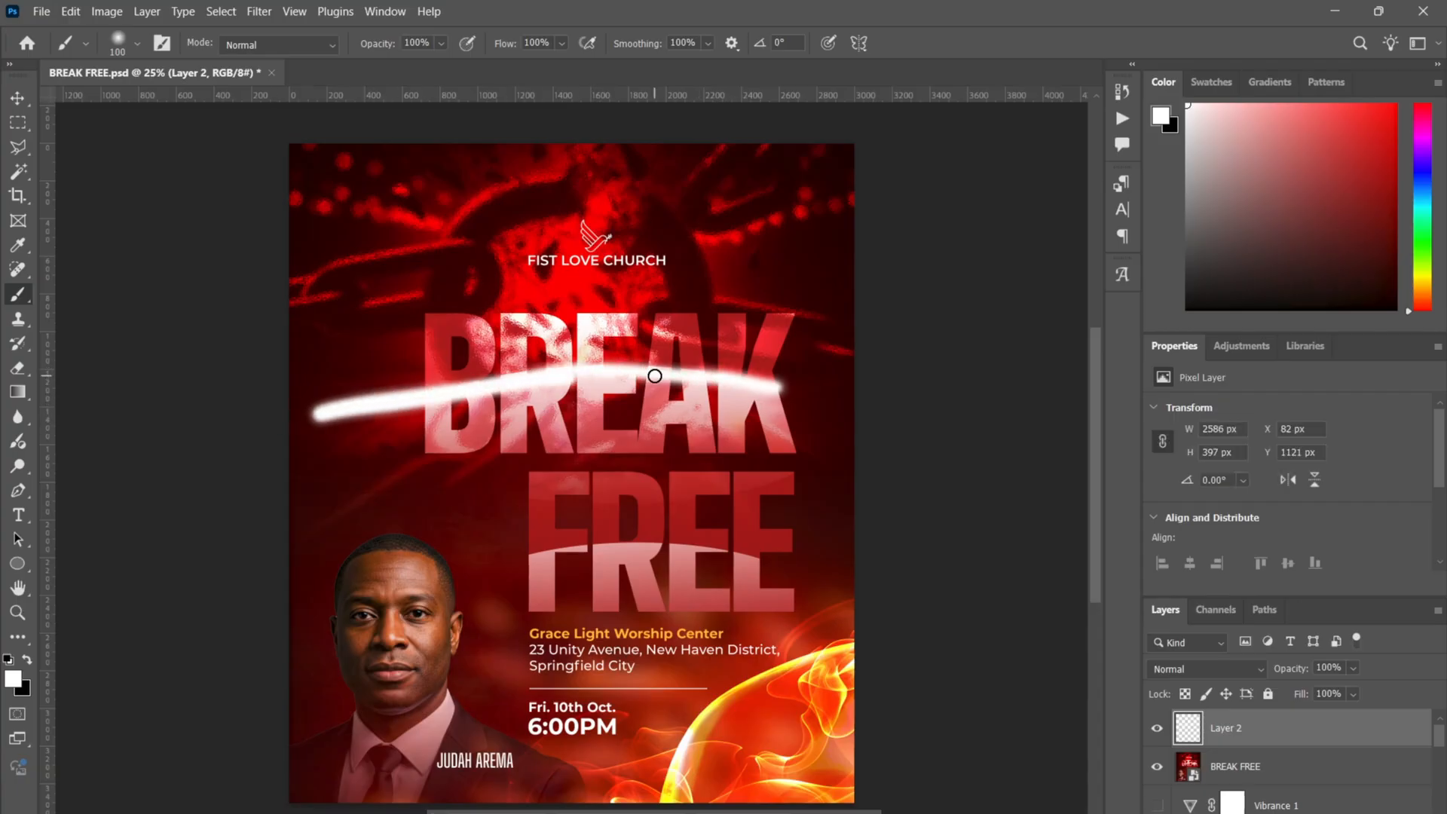
{"action": "key", "text": "ctrl+z"}
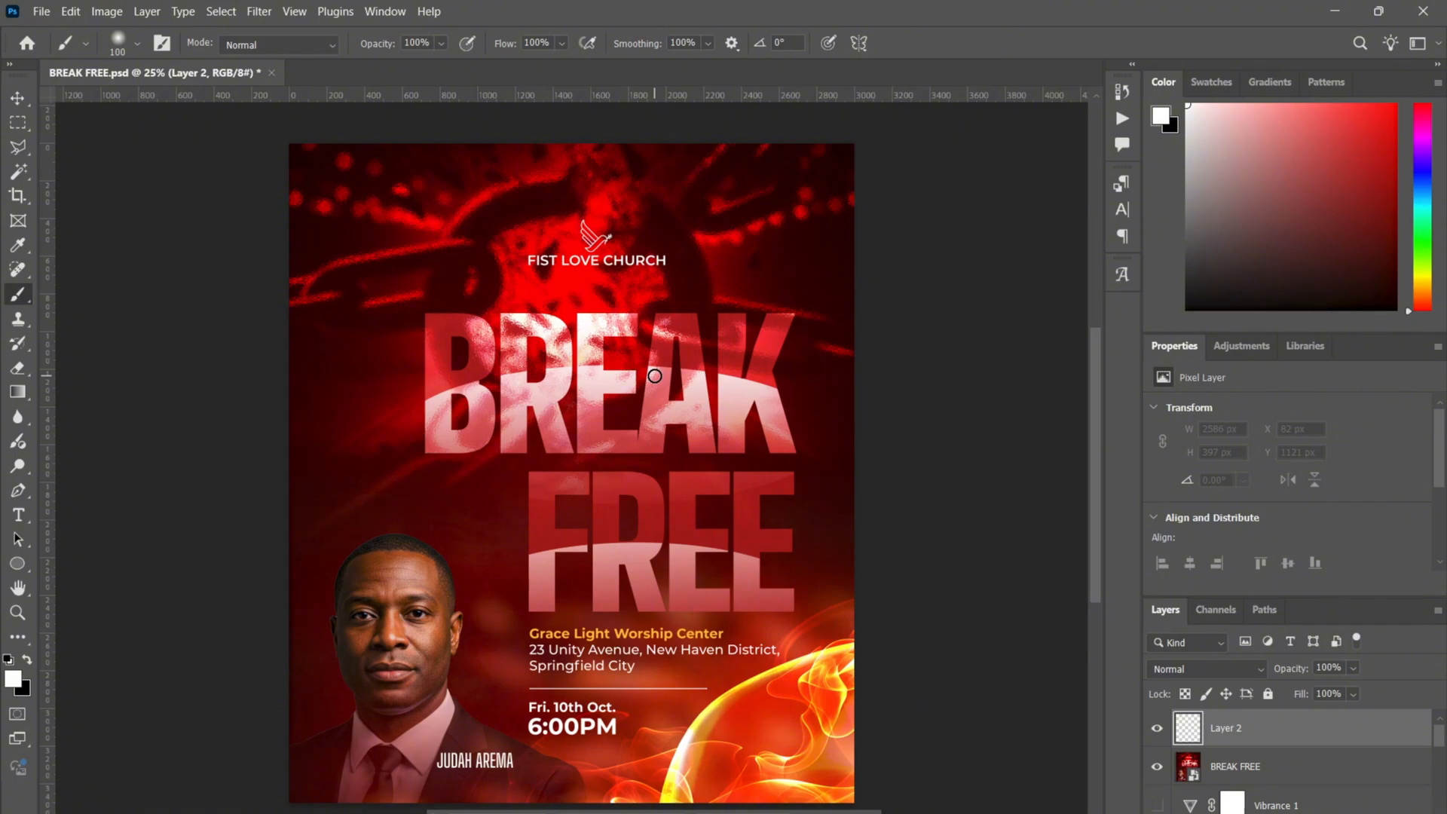
{"action": "mouse_move", "coordinate": [590, 199]}
{"action": "left_mouse_down"}
{"action": "mouse_move", "coordinate": [584, 289]}
{"action": "mouse_move", "coordinate": [489, 275]}
{"action": "mouse_move", "coordinate": [494, 221]}
{"action": "mouse_move", "coordinate": [702, 213]}
{"action": "mouse_move", "coordinate": [708, 259]}
{"action": "mouse_move", "coordinate": [619, 287]}
{"action": "mouse_move", "coordinate": [558, 282]}
{"action": "mouse_move", "coordinate": [615, 221]}
{"action": "left_mouse_up"}
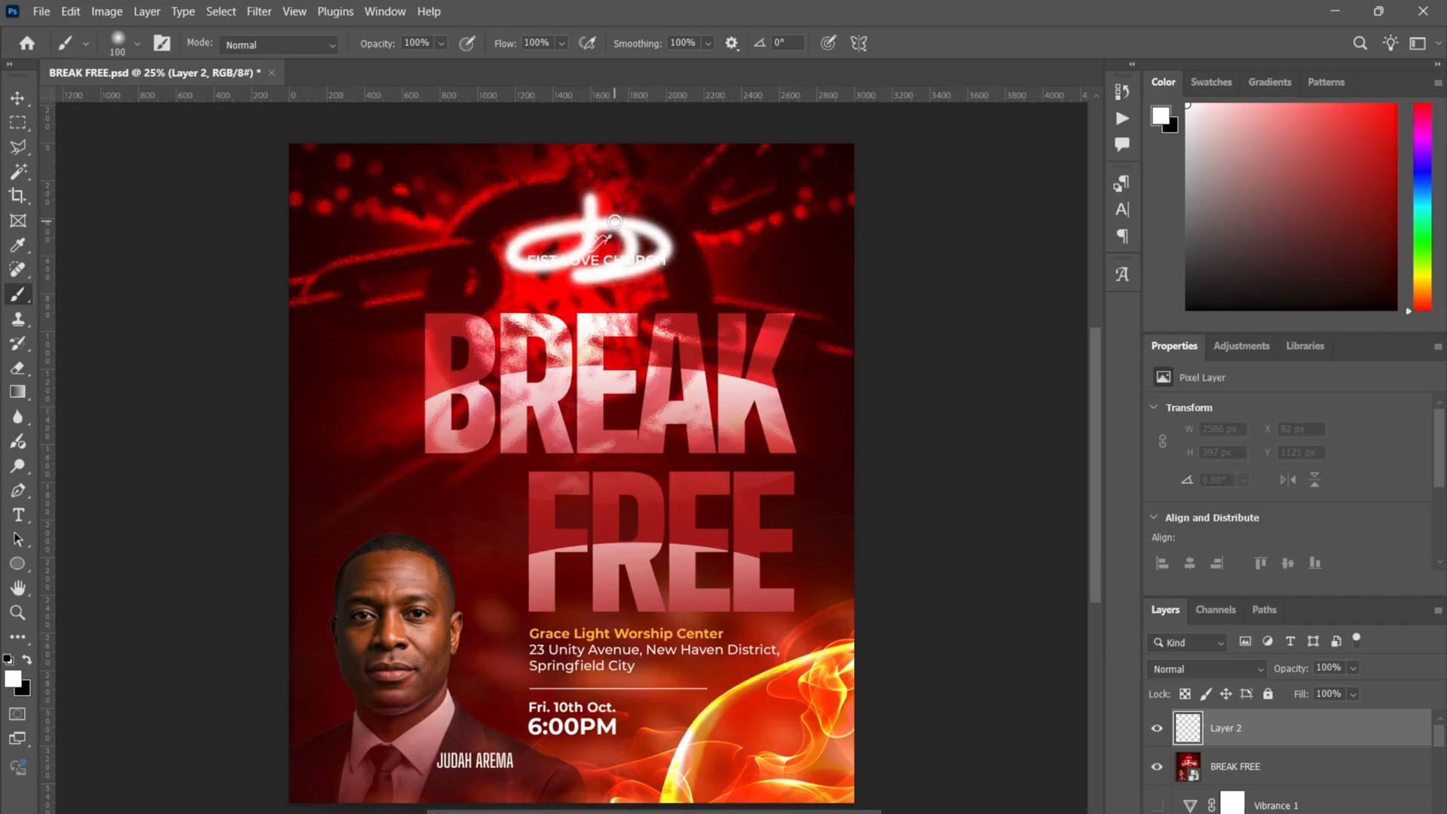
{"action": "key", "text": "ctrl+z"}
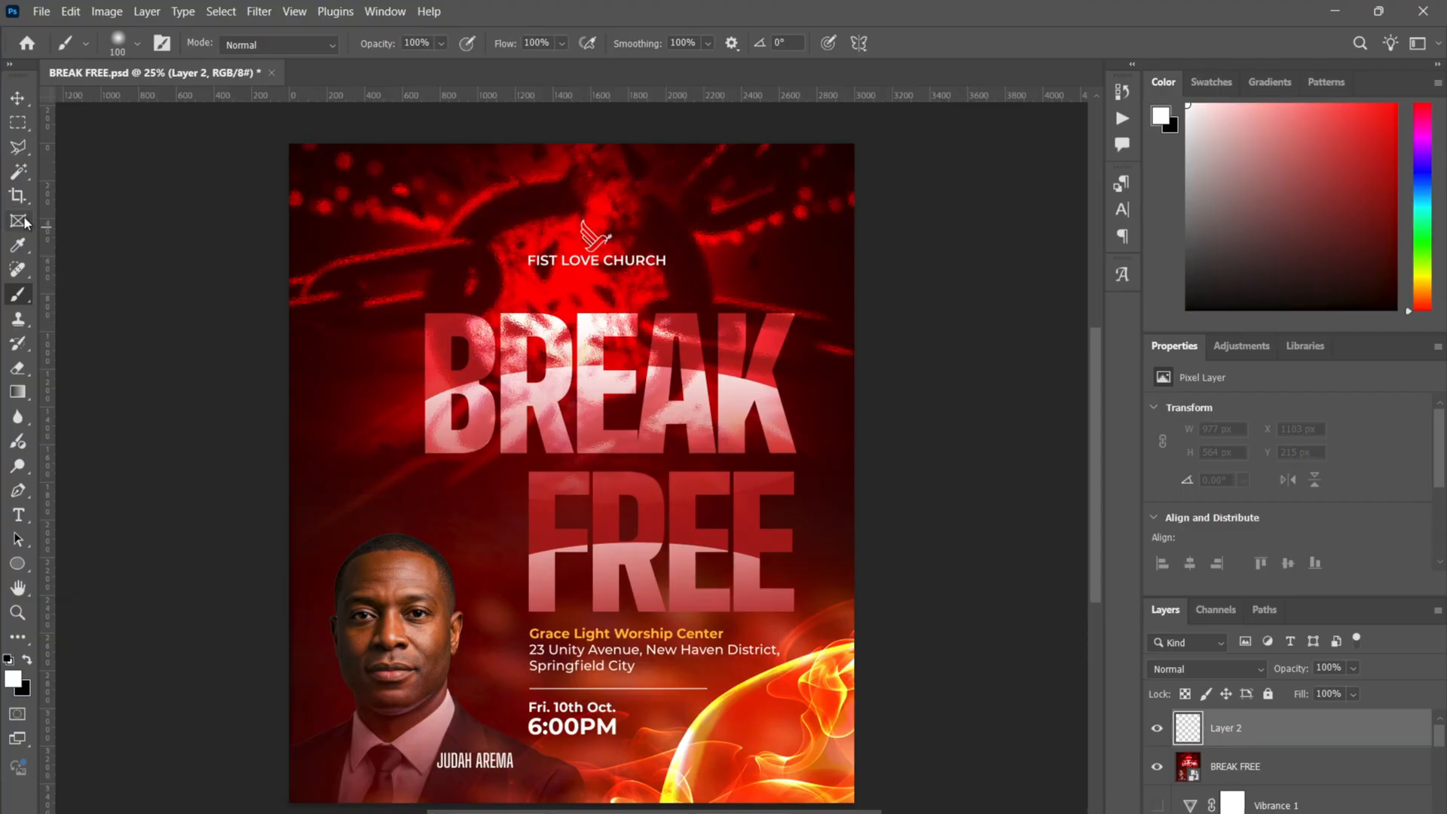
- Drag a vertical guide from the left ruler to the headline's right edge and reselect BREAK FREE
{"action": "key", "text": "v"}
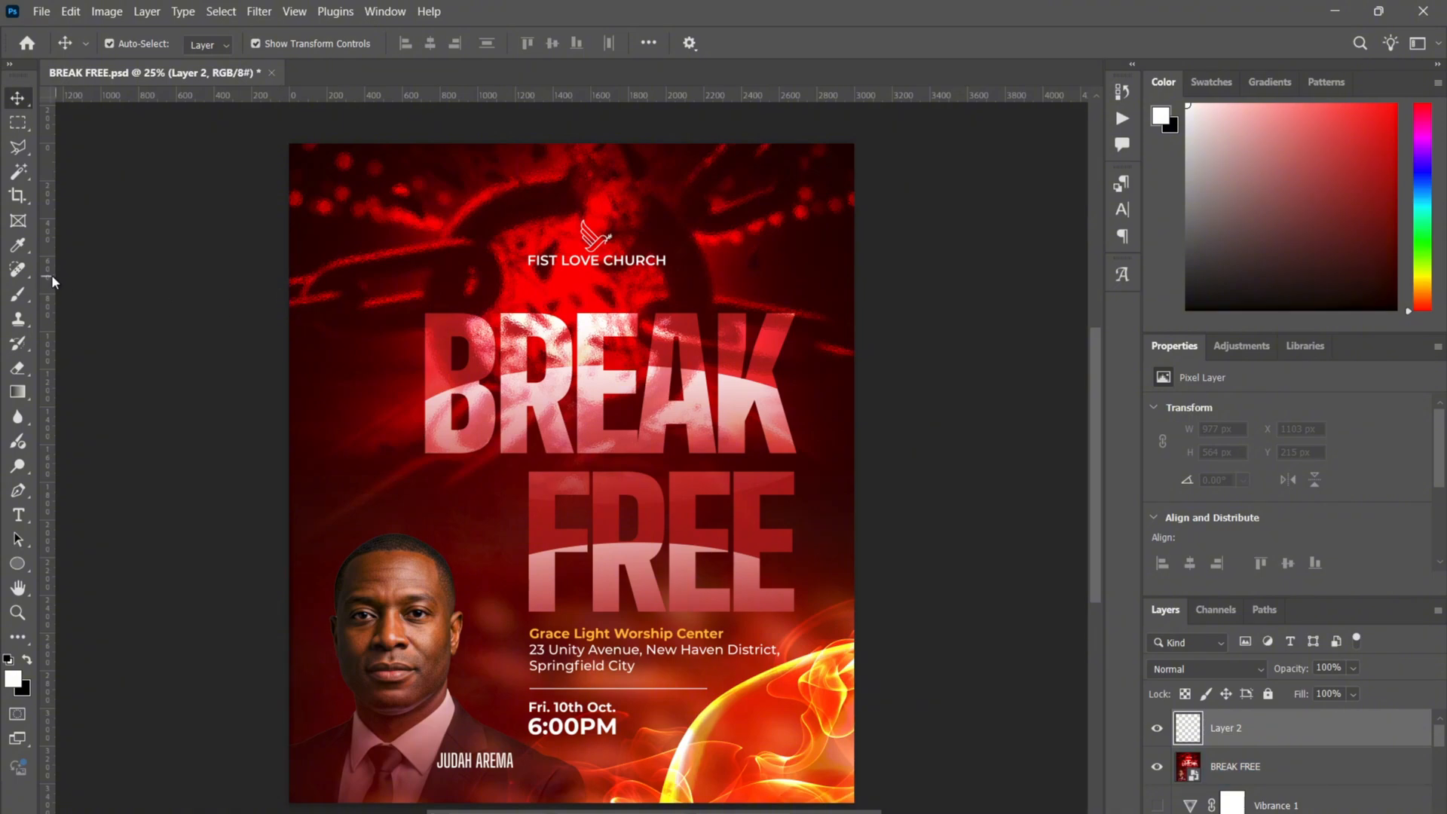
{"action": "left_click_drag", "start_coordinate": [51, 276], "coordinate": [796, 428]}
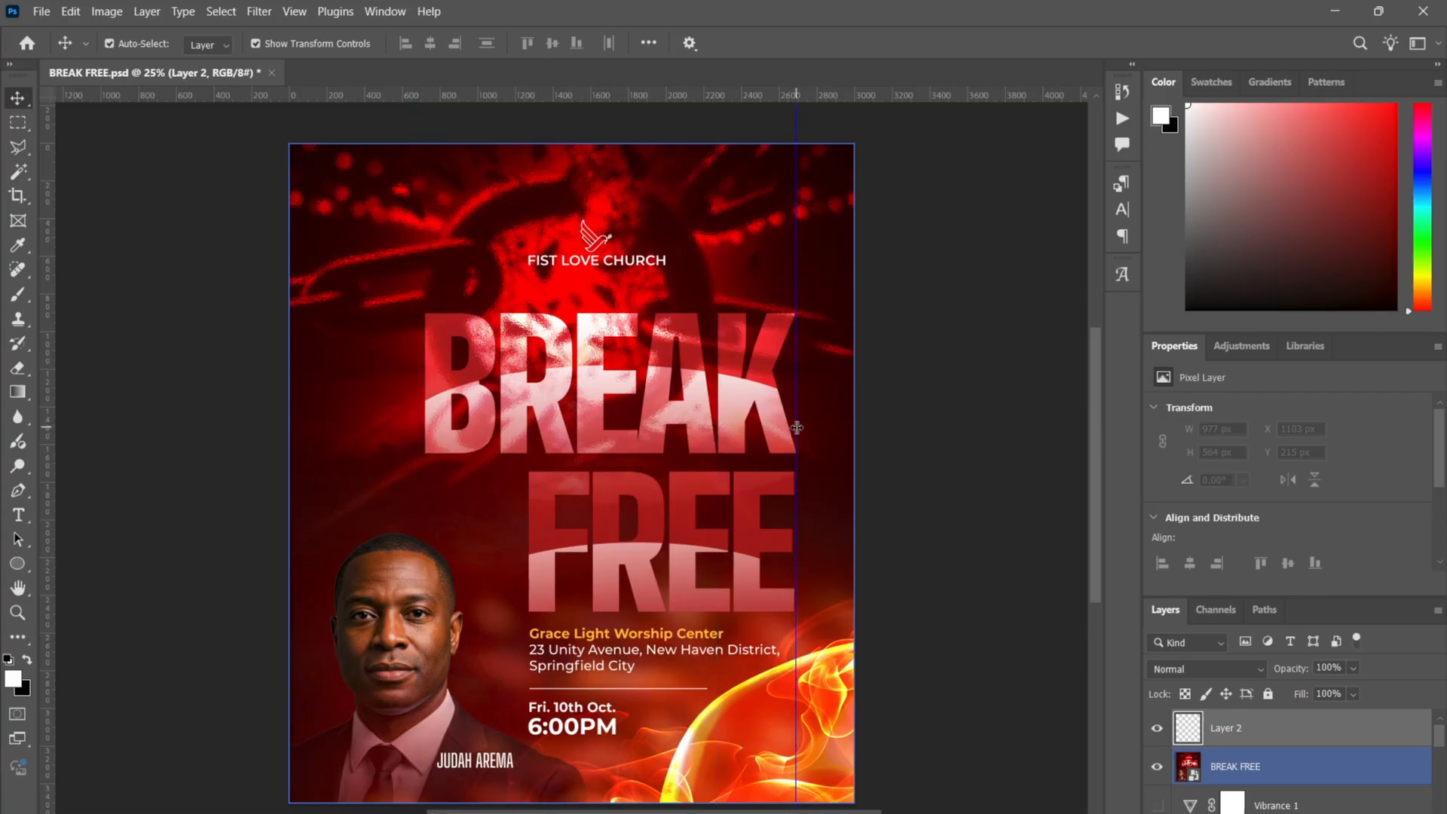
{"action": "left_click", "coordinate": [942, 397]}
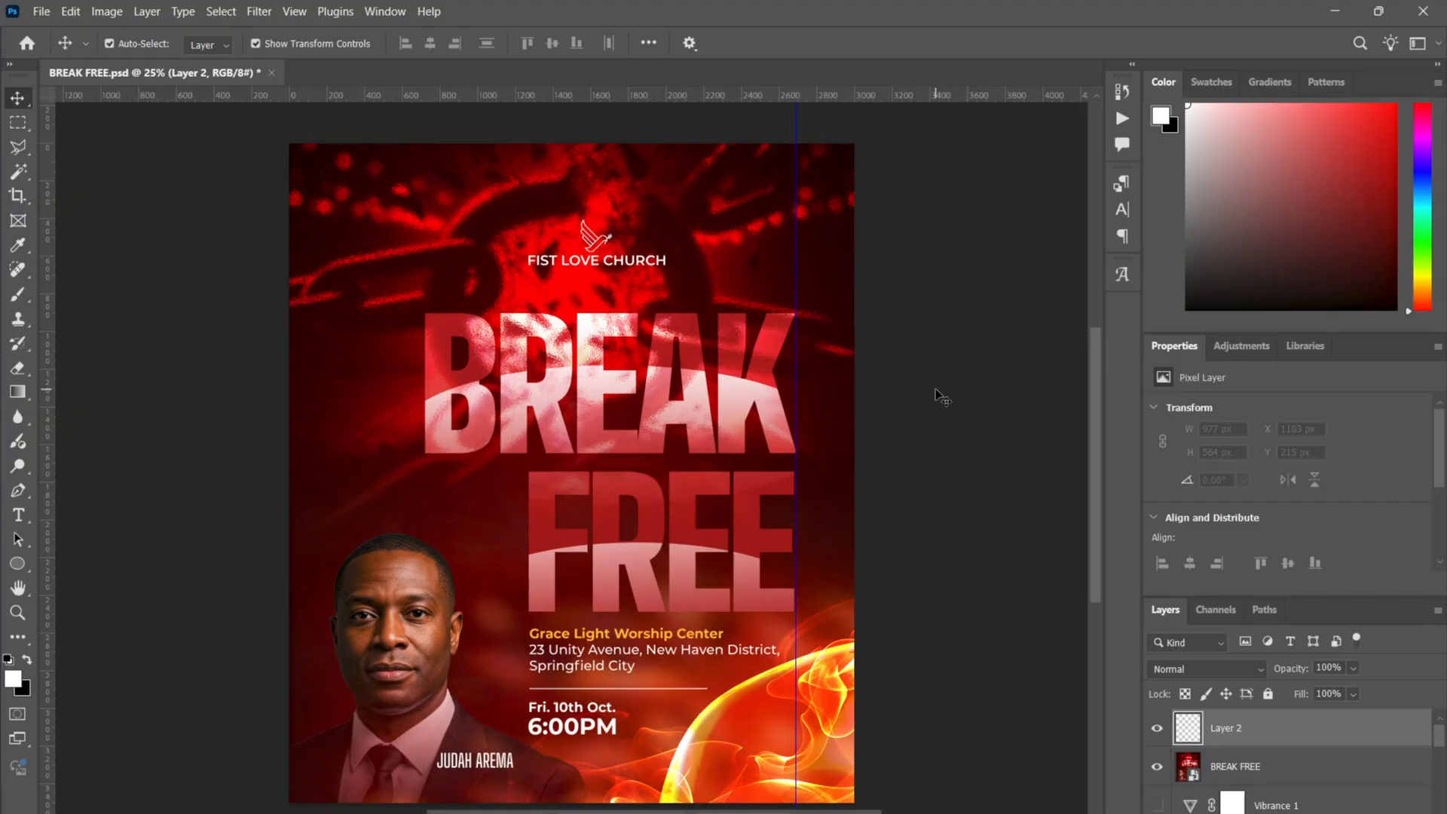
{"action": "left_click", "coordinate": [704, 367]}
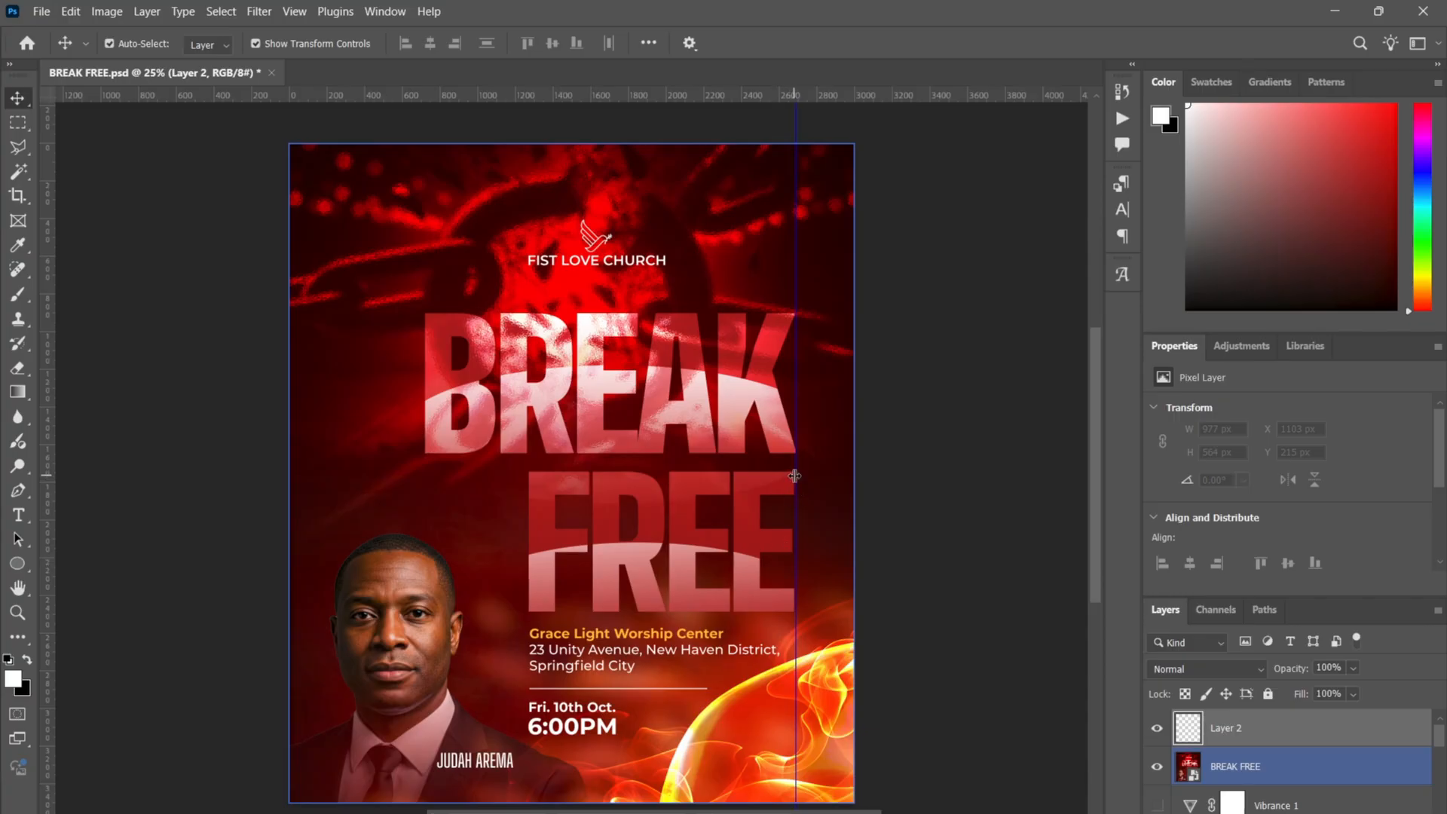
- Drag the vertical guide off the canvas, undo an accidental artwork nudge, and select BREAK FREE
{"action": "left_click_drag", "start_coordinate": [795, 487], "coordinate": [527, 497]}
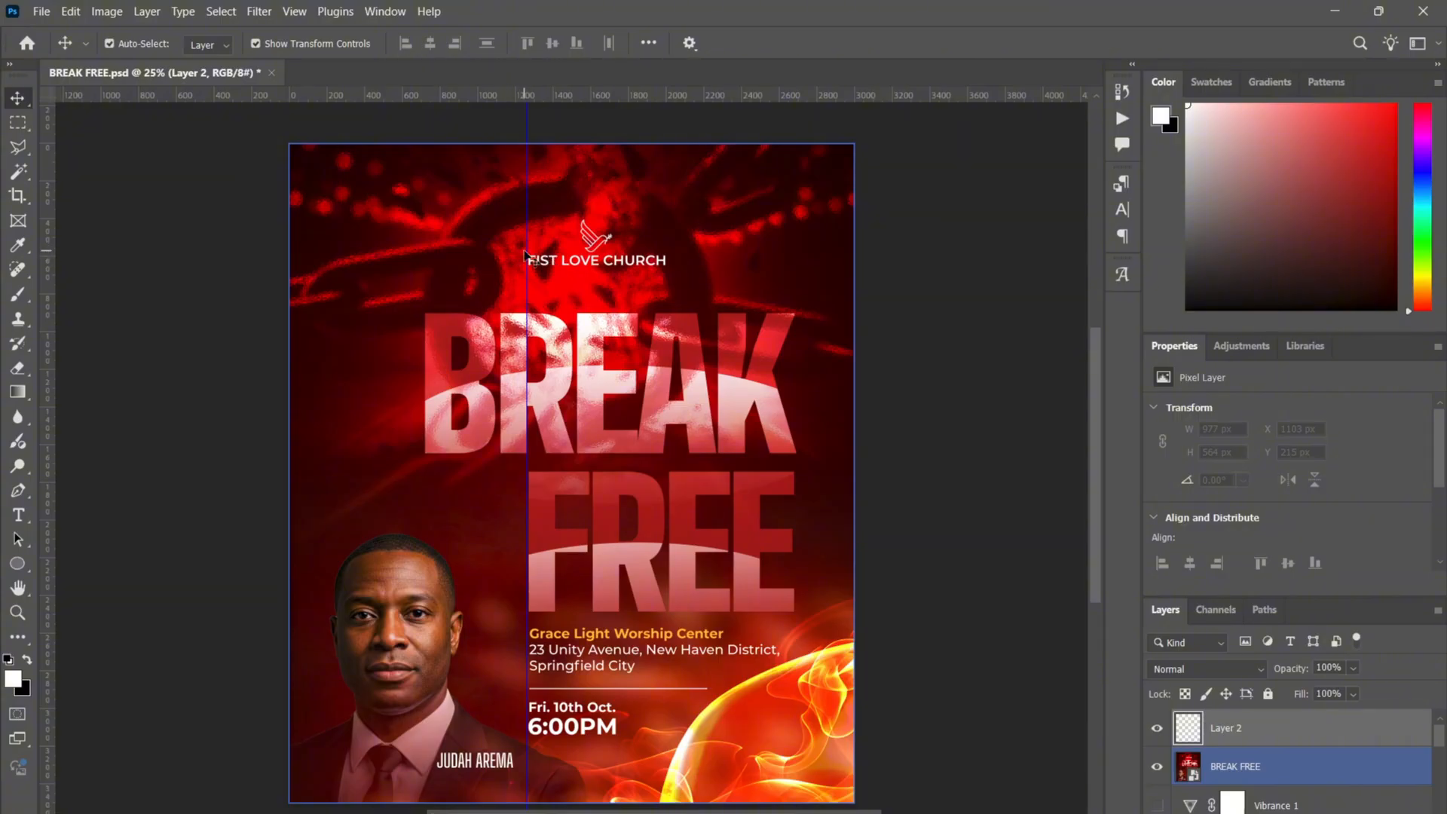
{"action": "left_click_drag", "start_coordinate": [527, 249], "coordinate": [528, 236]}
{"action": "key", "text": "ctrl+z"}
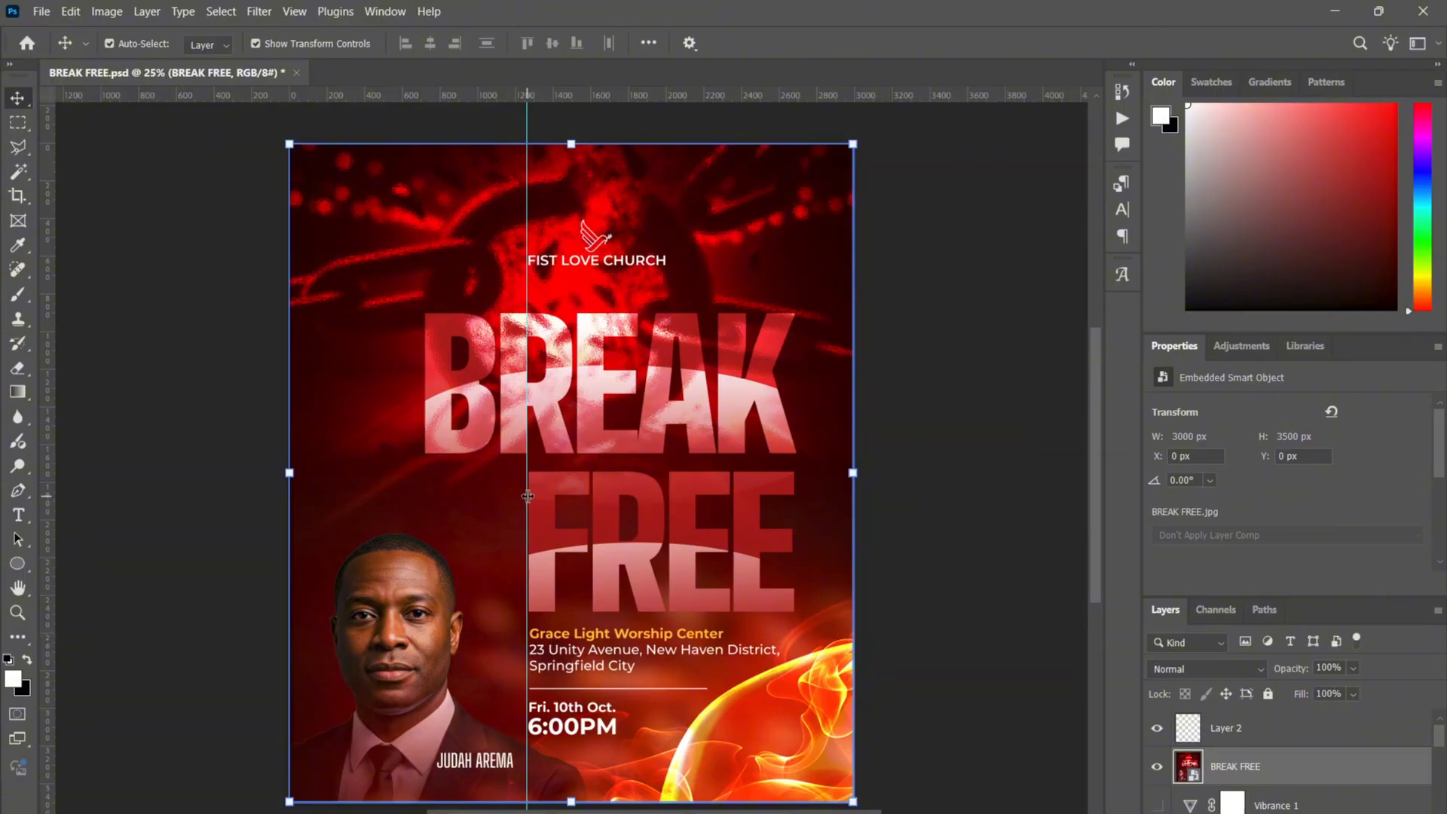
{"action": "left_click_drag", "start_coordinate": [528, 496], "coordinate": [14, 486]}
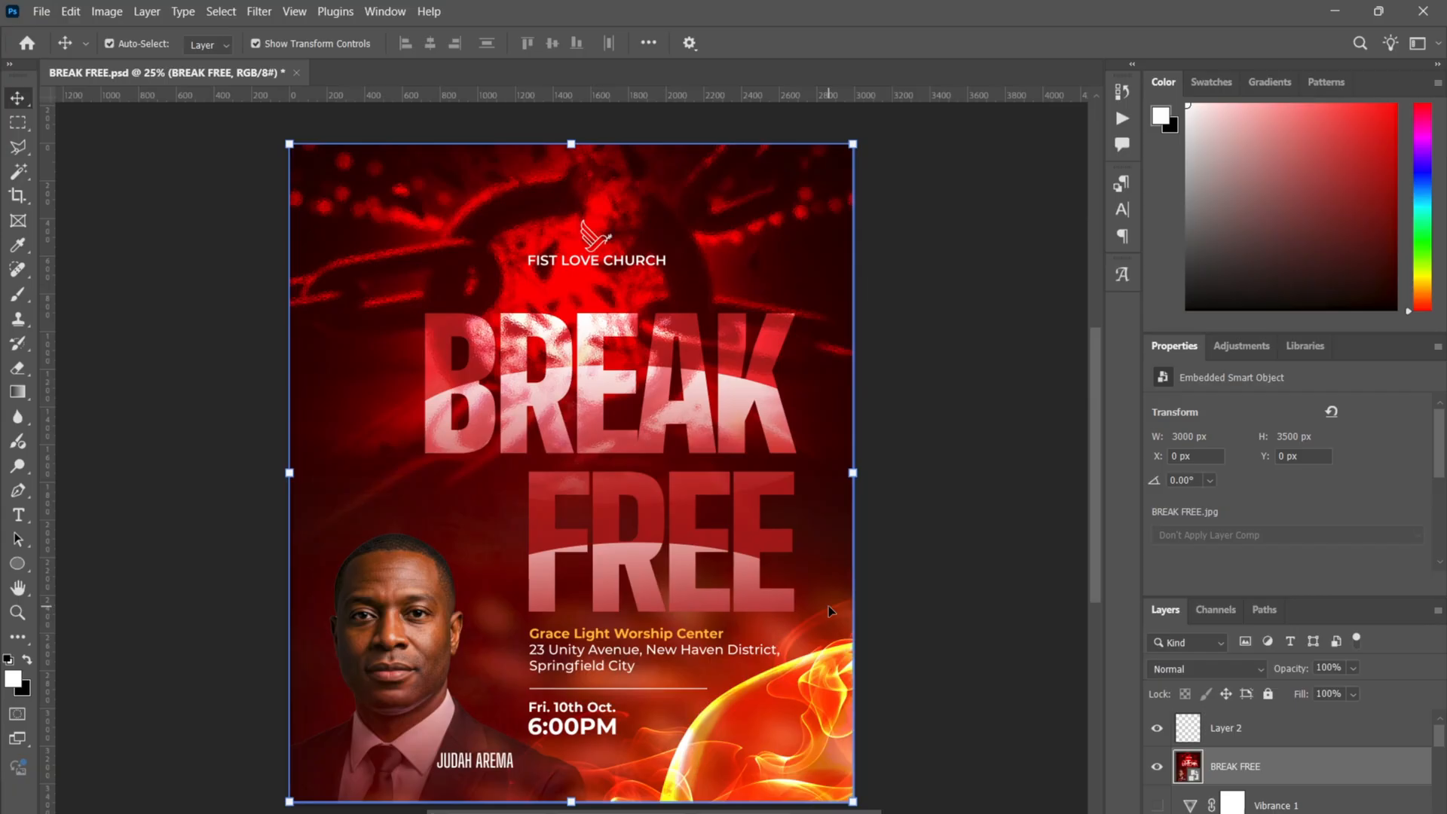
{"action": "left_click", "coordinate": [1160, 733]}
{"action": "left_click", "coordinate": [1268, 755]}
- Delete the BREAK FREE layer and the empty Layer 2 from the stack
{"action": "key", "text": "Delete"}
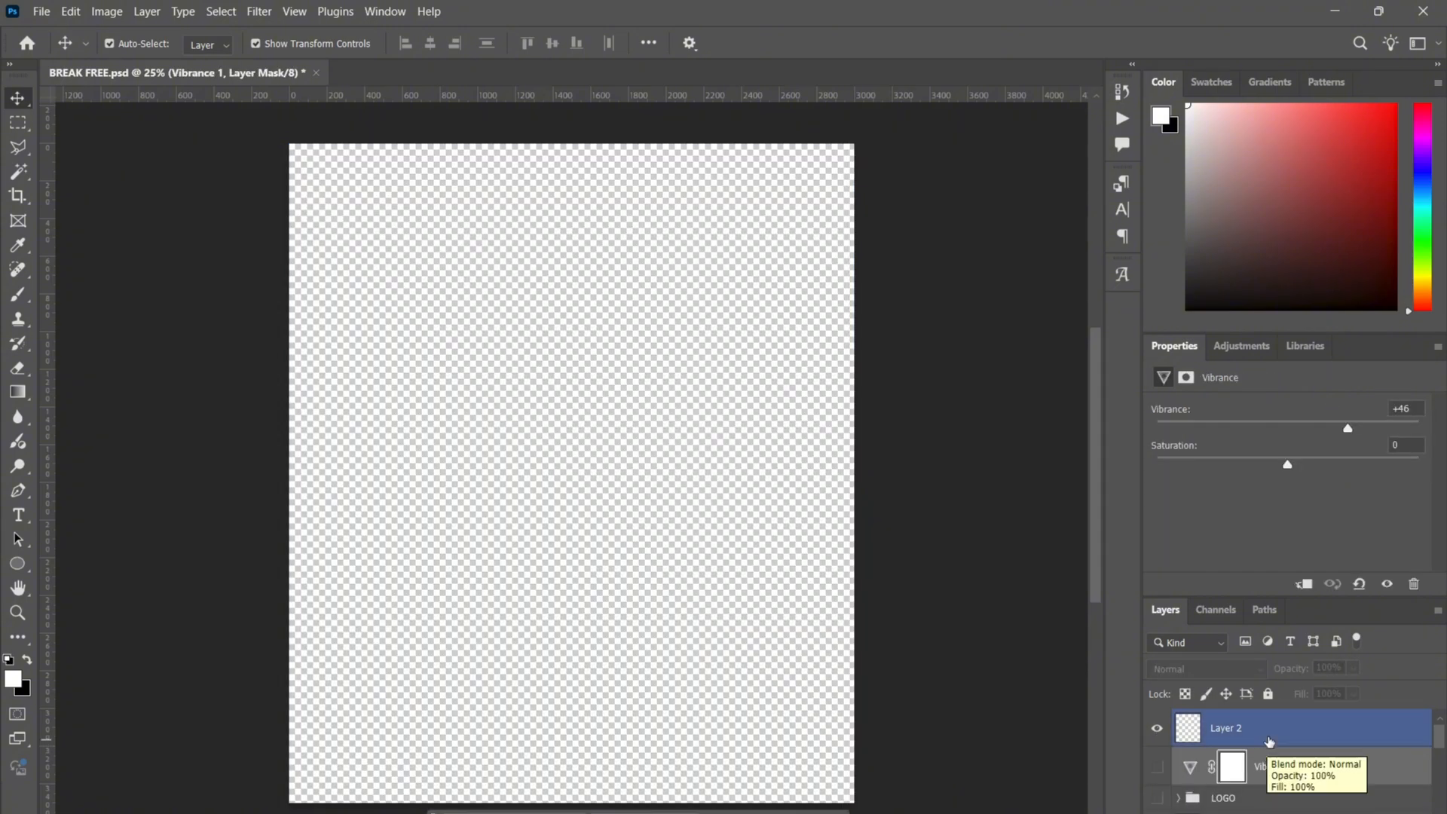
{"action": "key", "text": "Delete"}
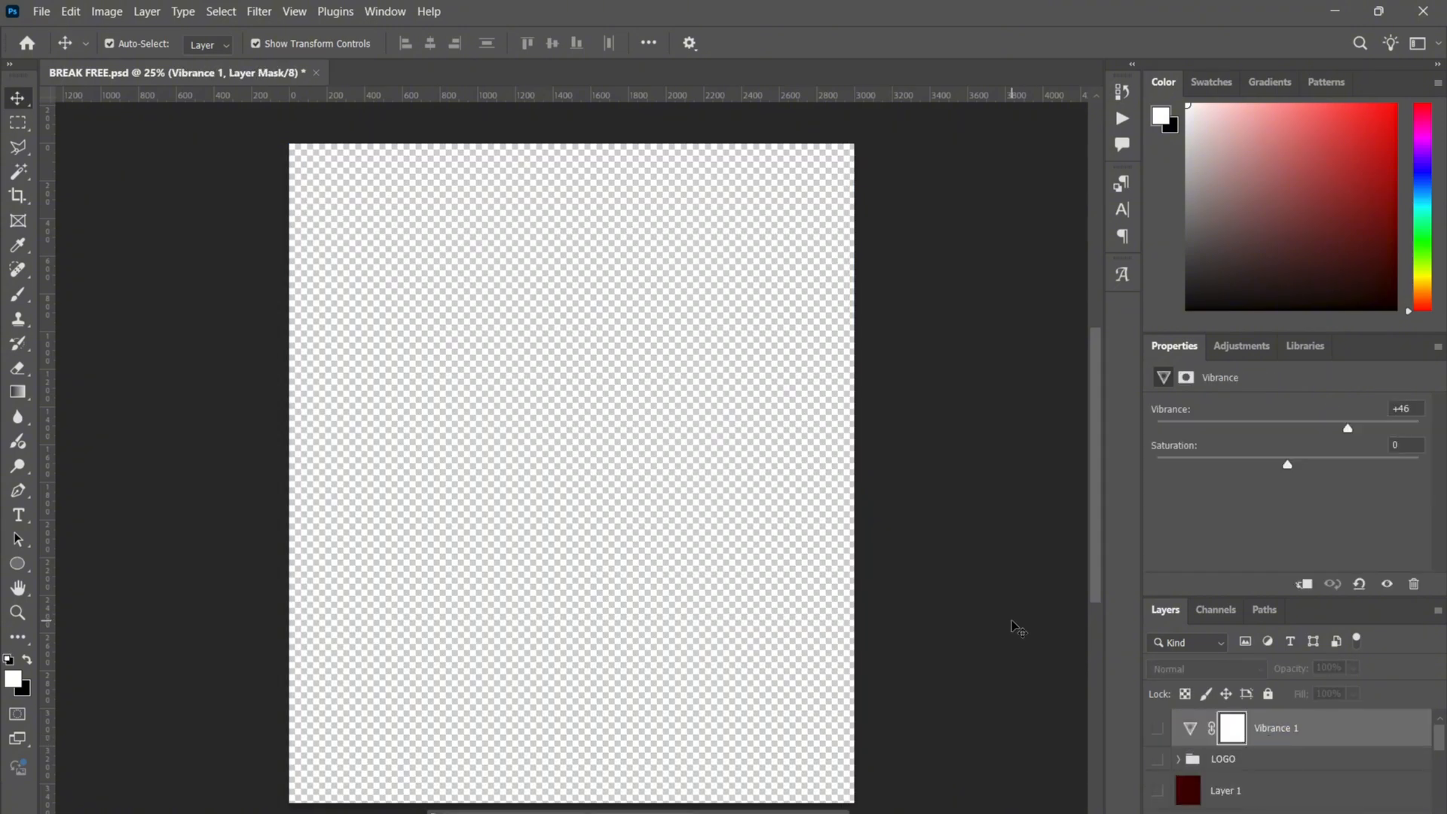
{"action": "left_click", "coordinate": [40, 14]}
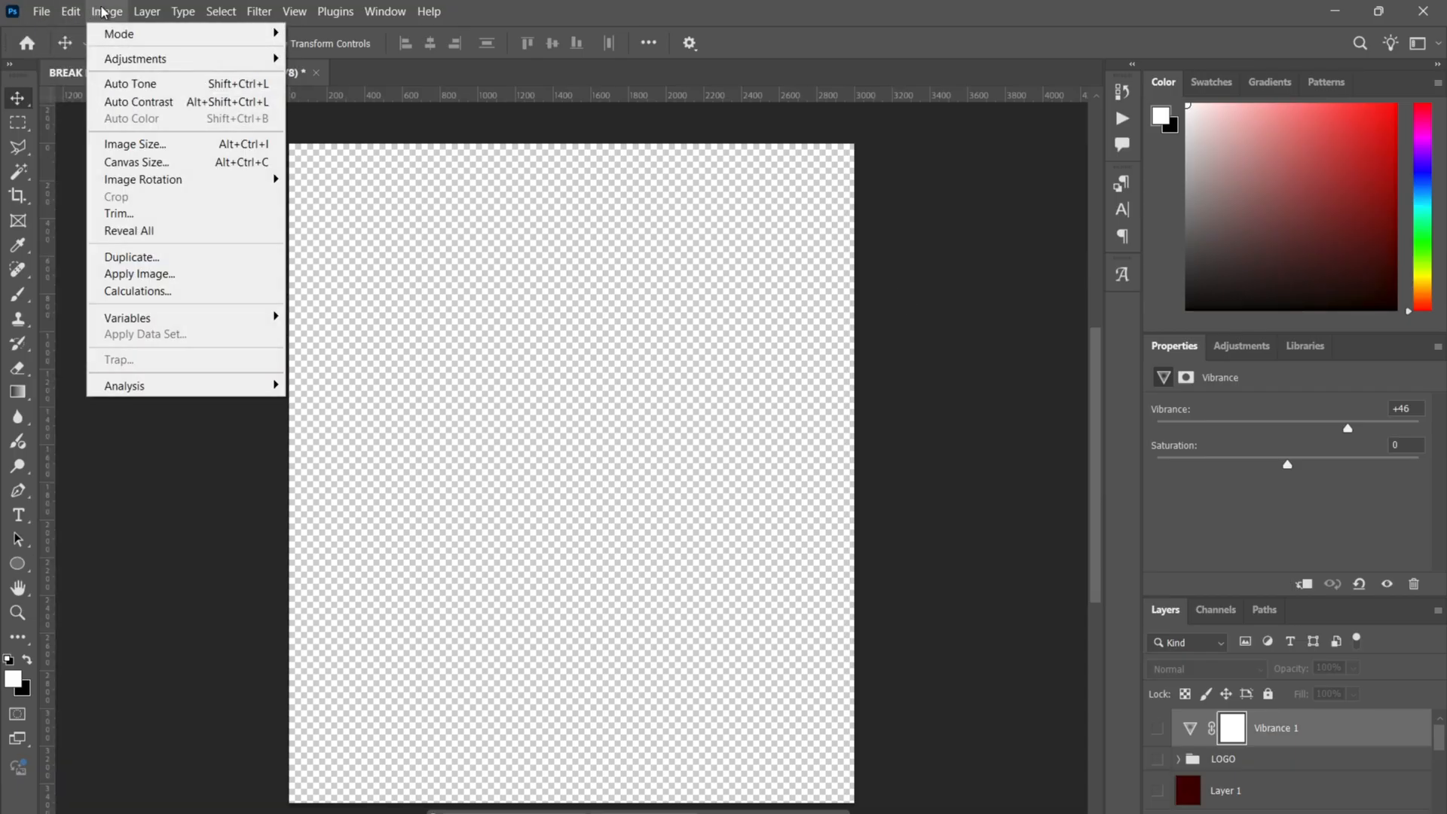
{"action": "left_click", "coordinate": [125, 9]}
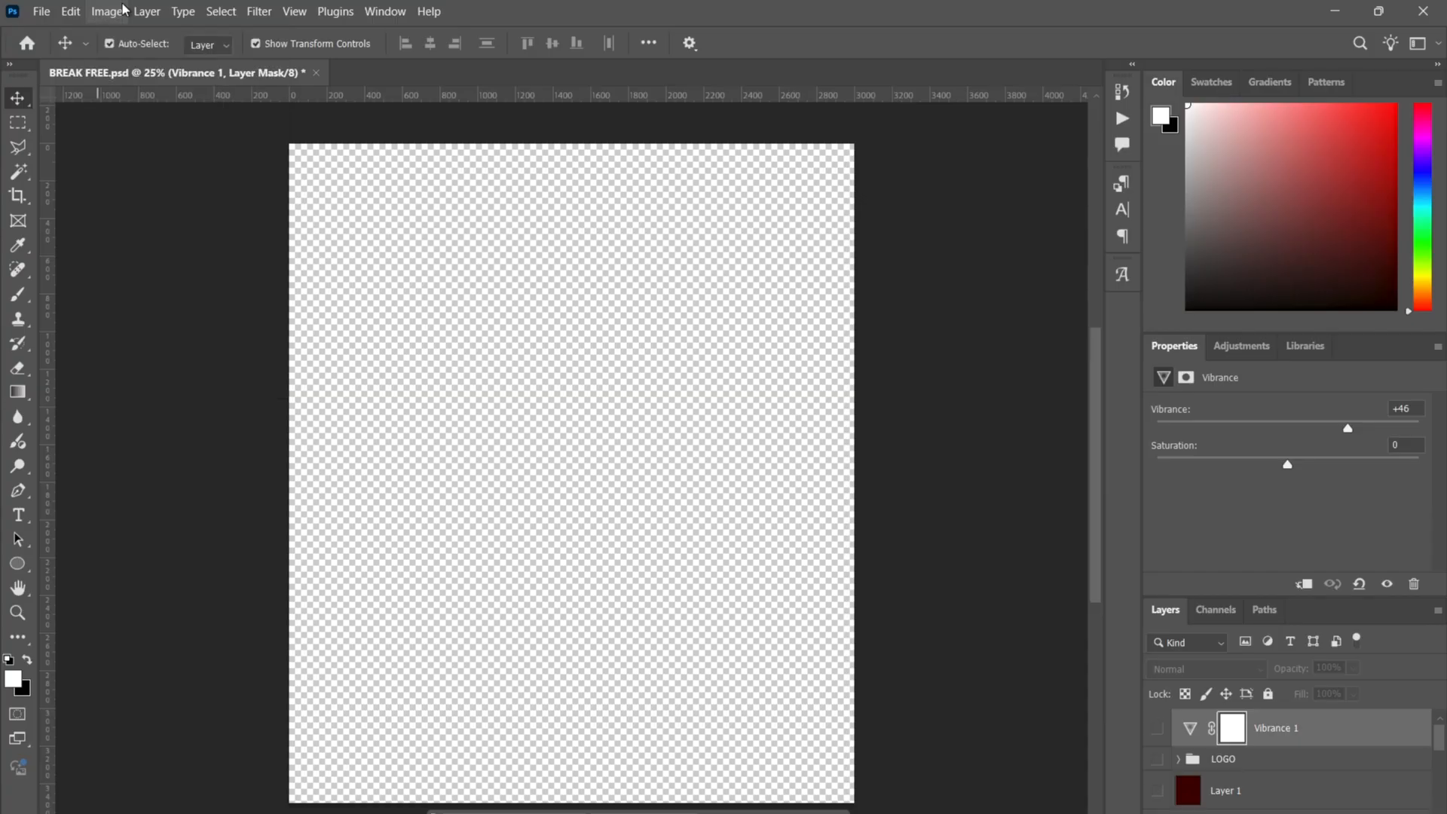
{"action": "left_click", "coordinate": [125, 9]}
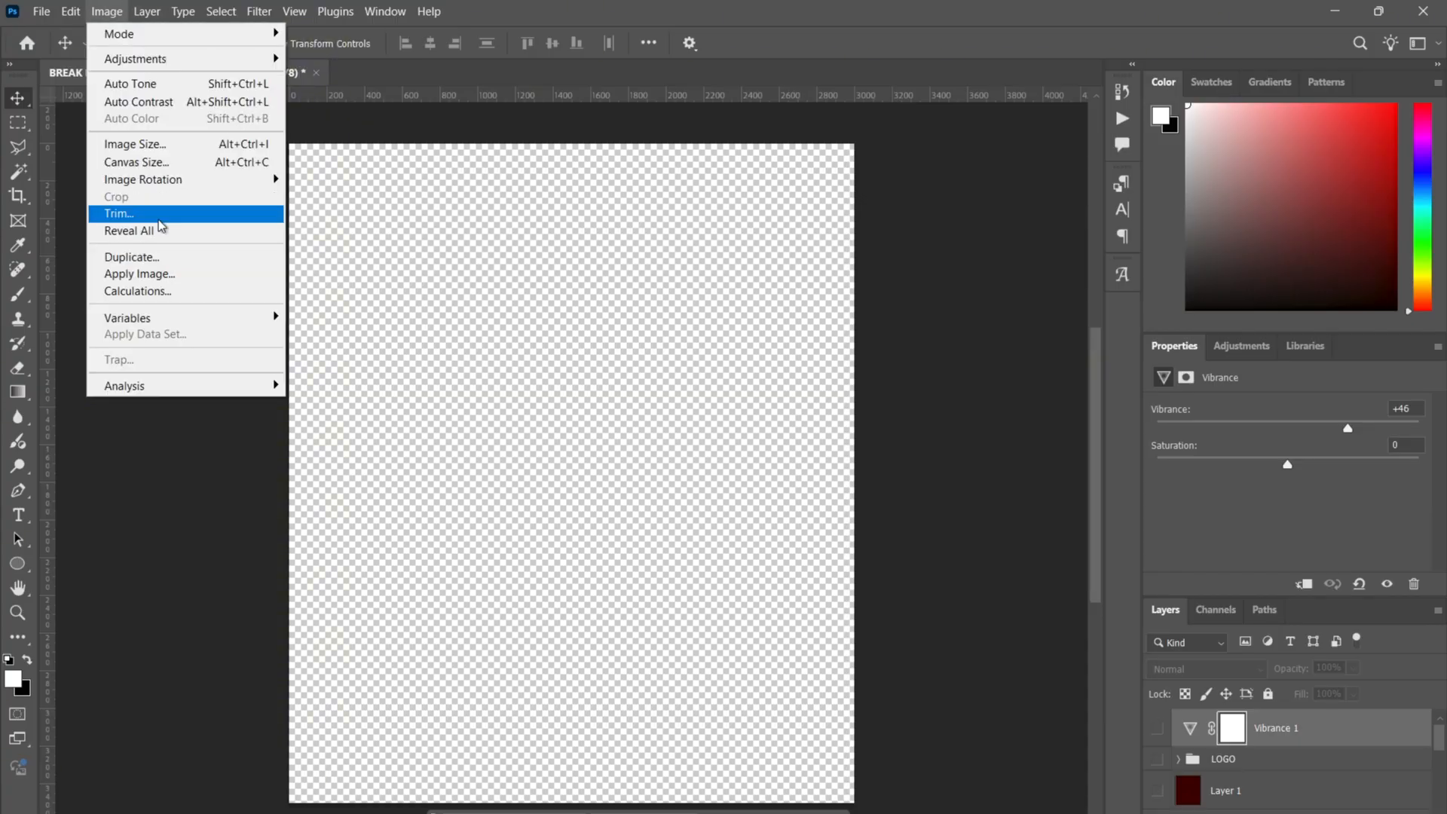
- Open the Canvas Size dialog and cancel it, leaving the canvas dimensions unchanged
{"action": "left_click", "coordinate": [196, 171]}
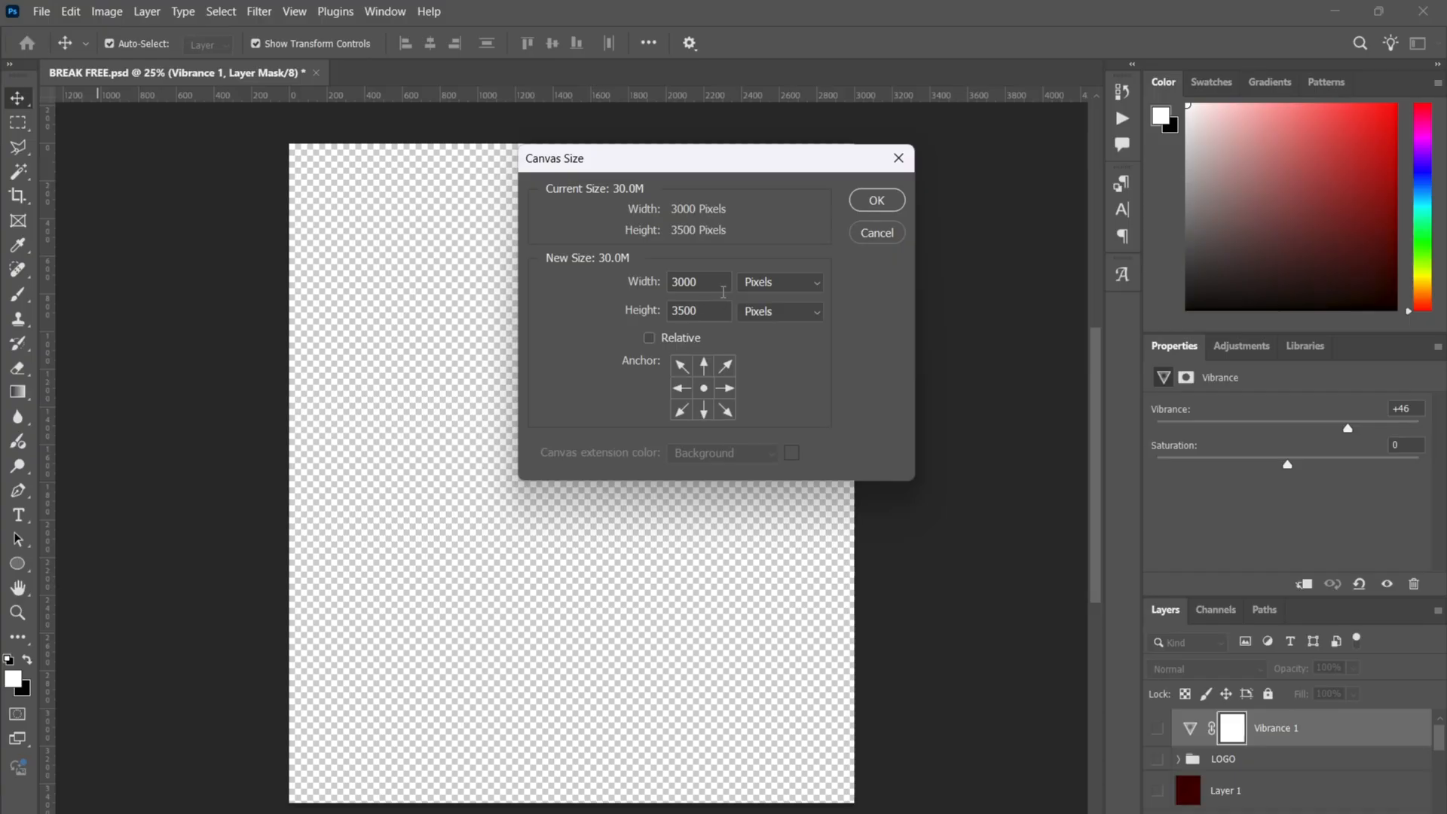
{"action": "left_click", "coordinate": [867, 238]}
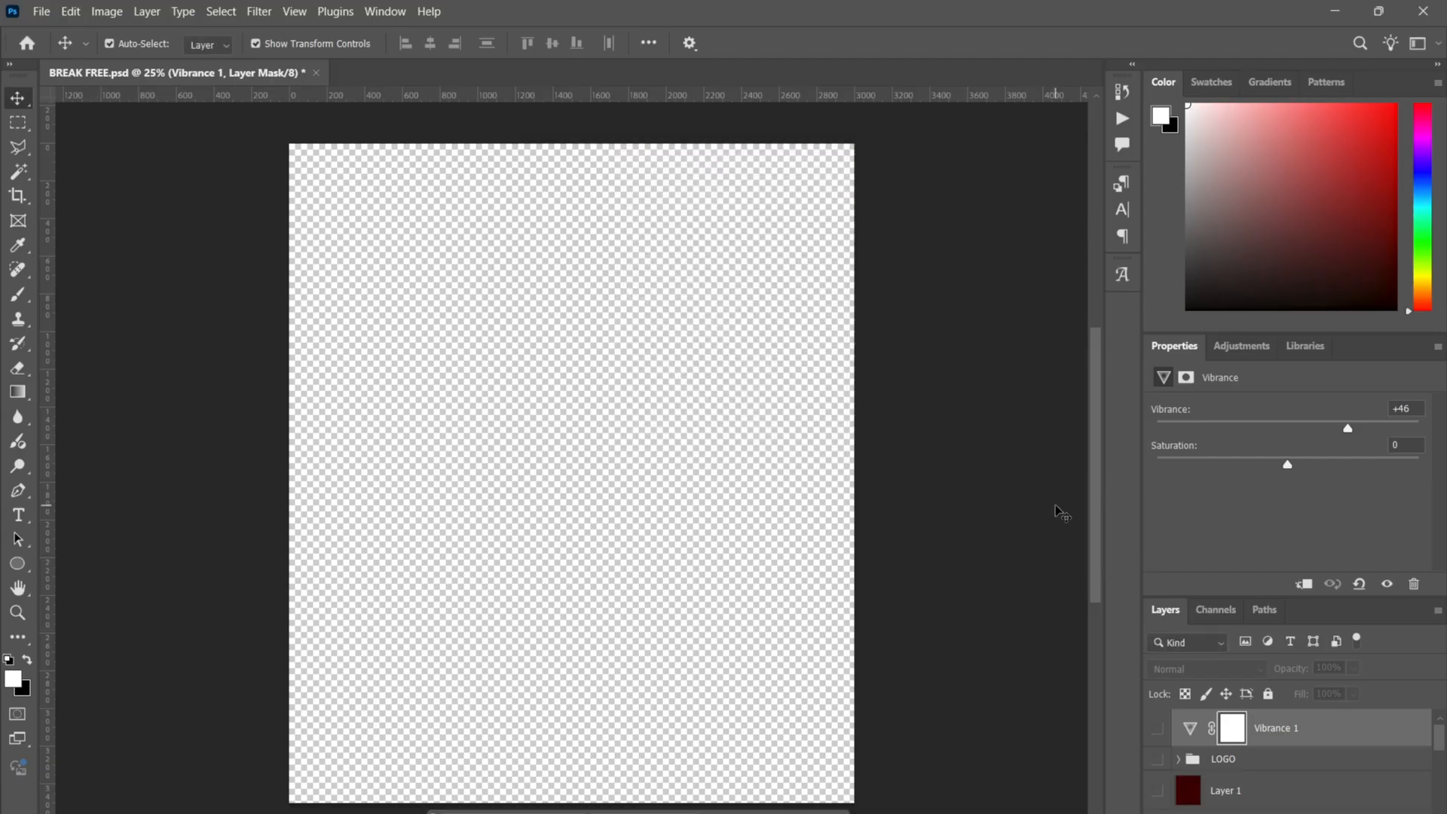
{"action": "scroll", "coordinate": [1306, 759], "scroll_direction": "down", "scroll_amount": 5}
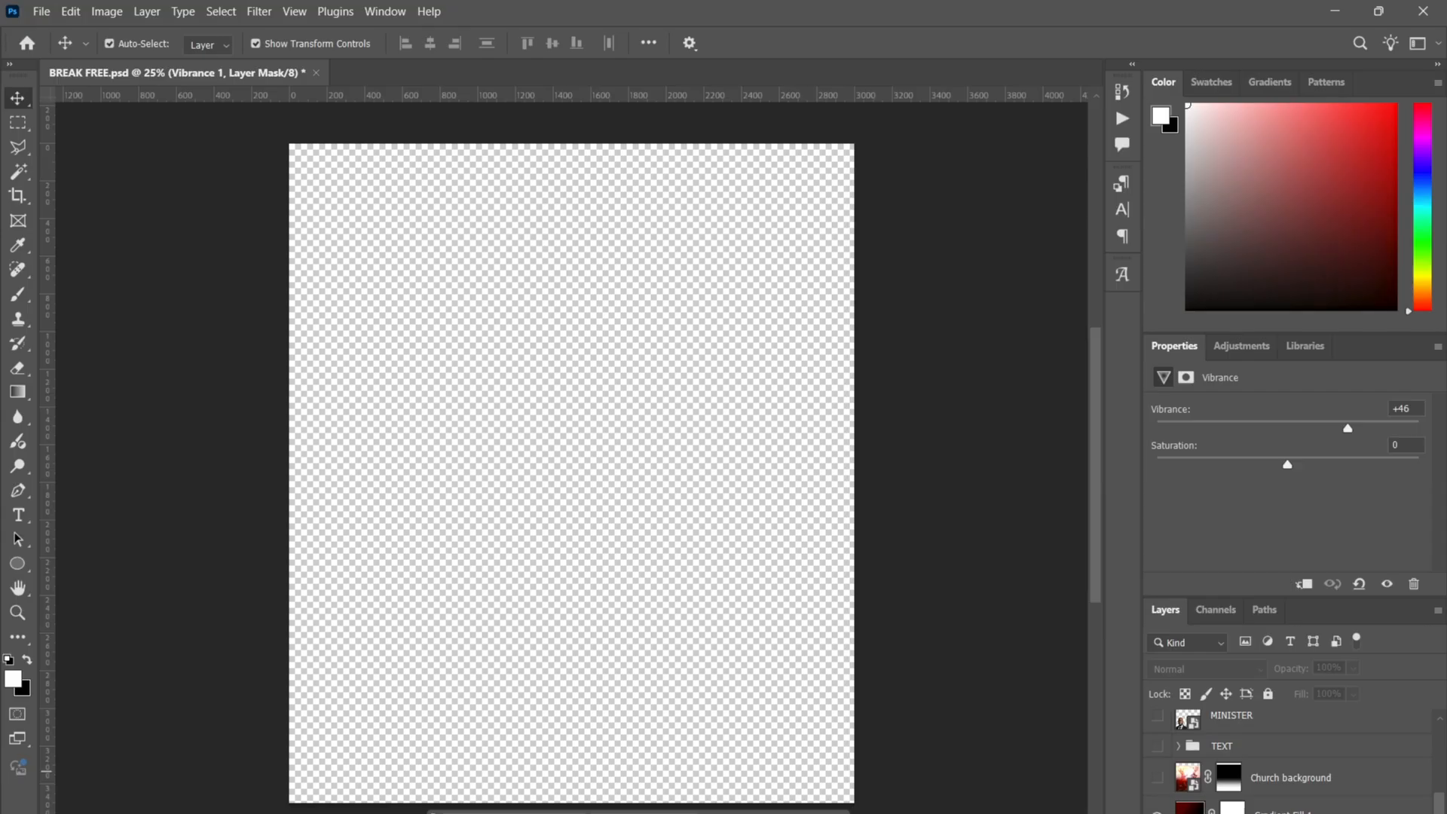
- Make Gradient Fill 1 visible again, reviewing its dark-red radial settings without changes
{"action": "left_click", "coordinate": [1282, 809]}
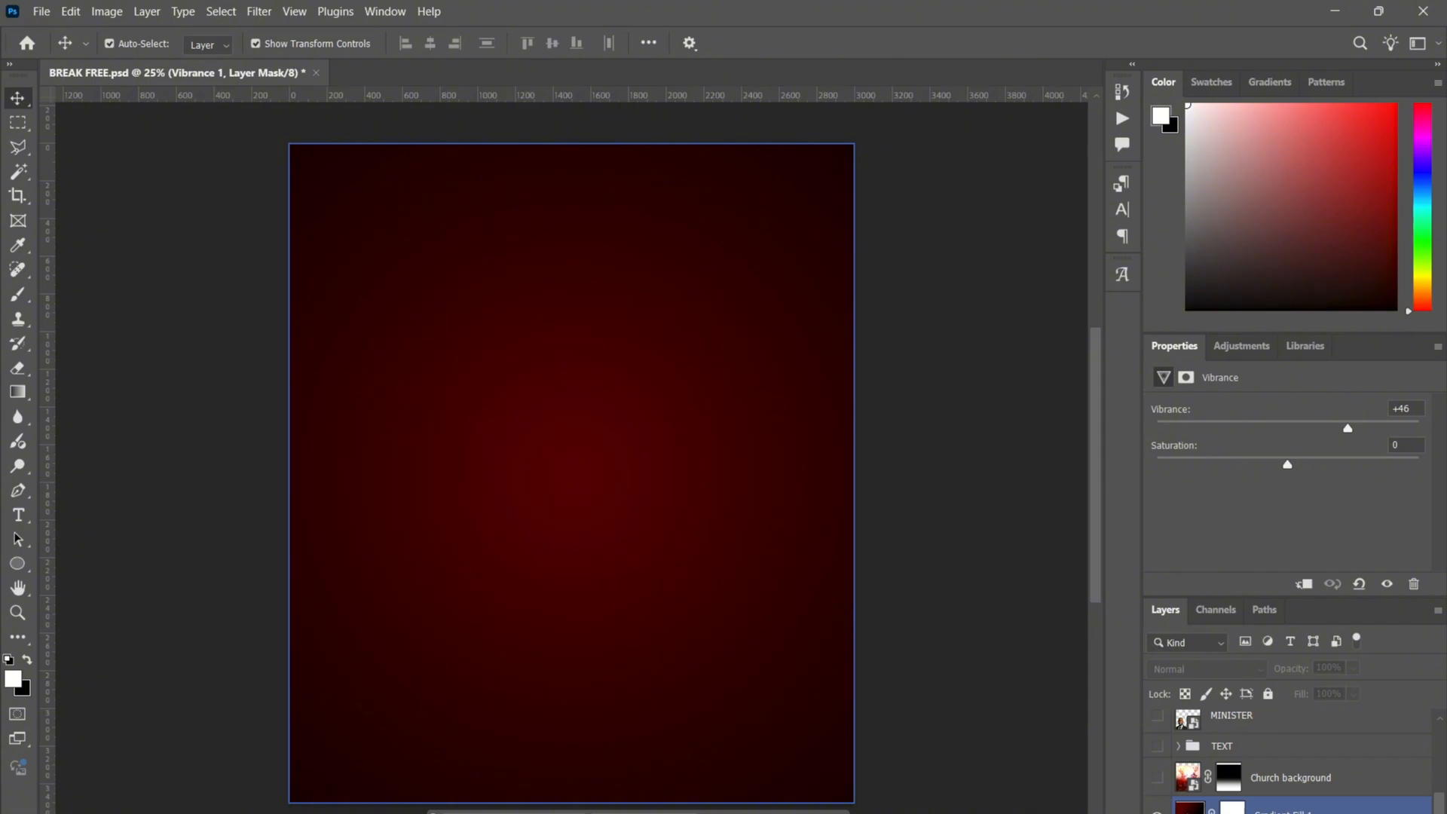
{"action": "left_click", "coordinate": [1293, 810]}
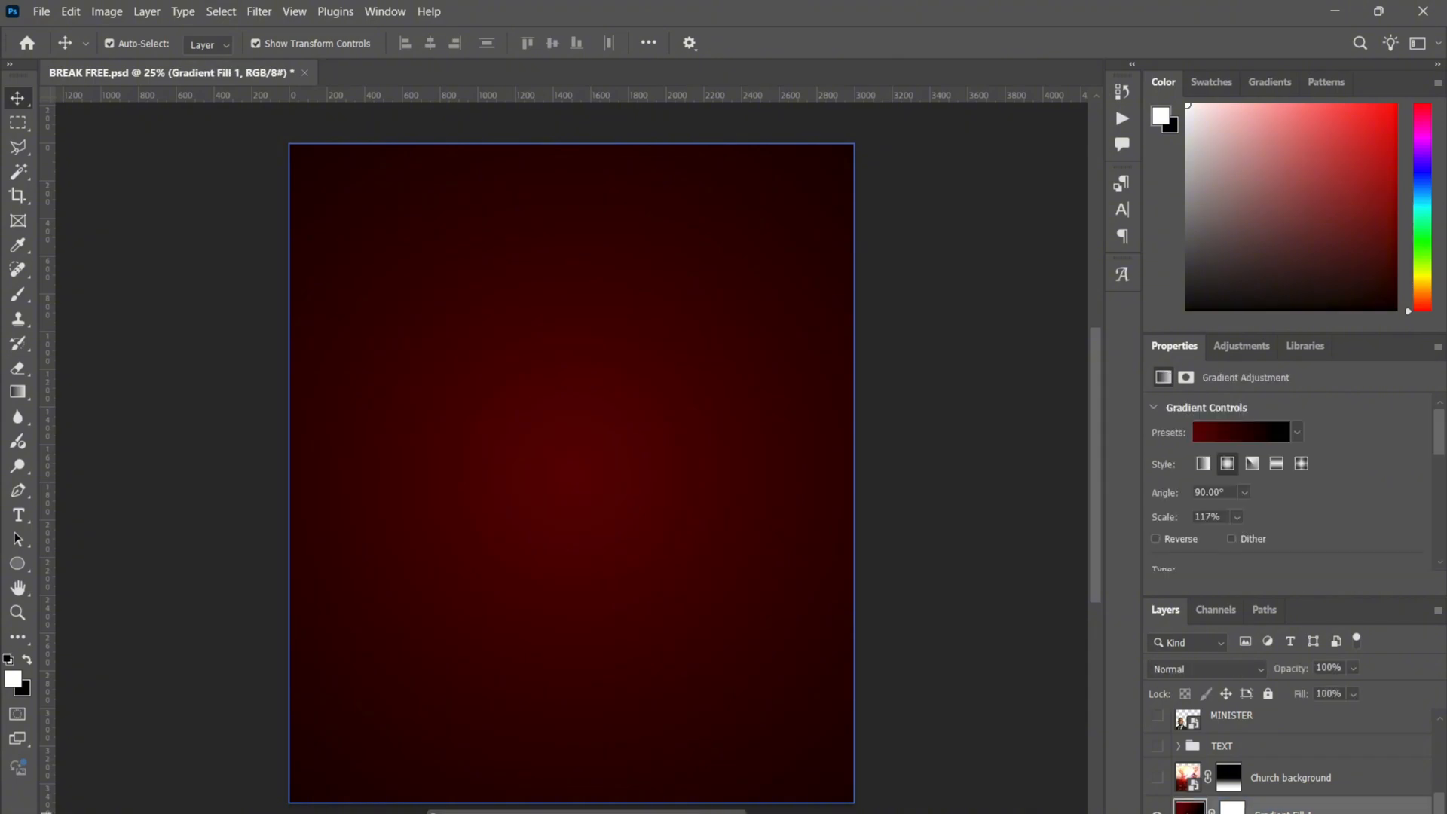
{"action": "double_click", "coordinate": [1190, 808]}
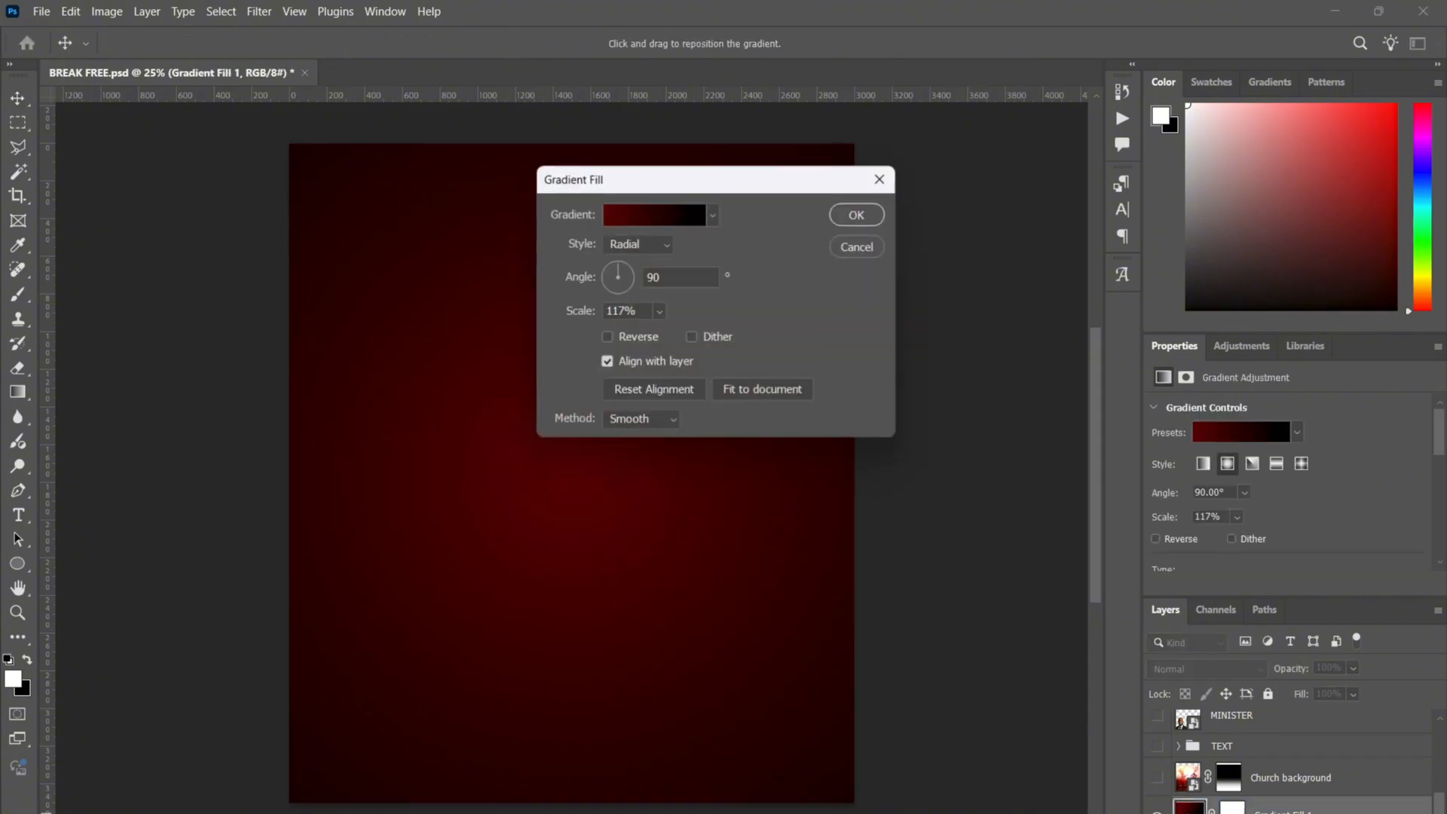
{"action": "left_click", "coordinate": [866, 250]}
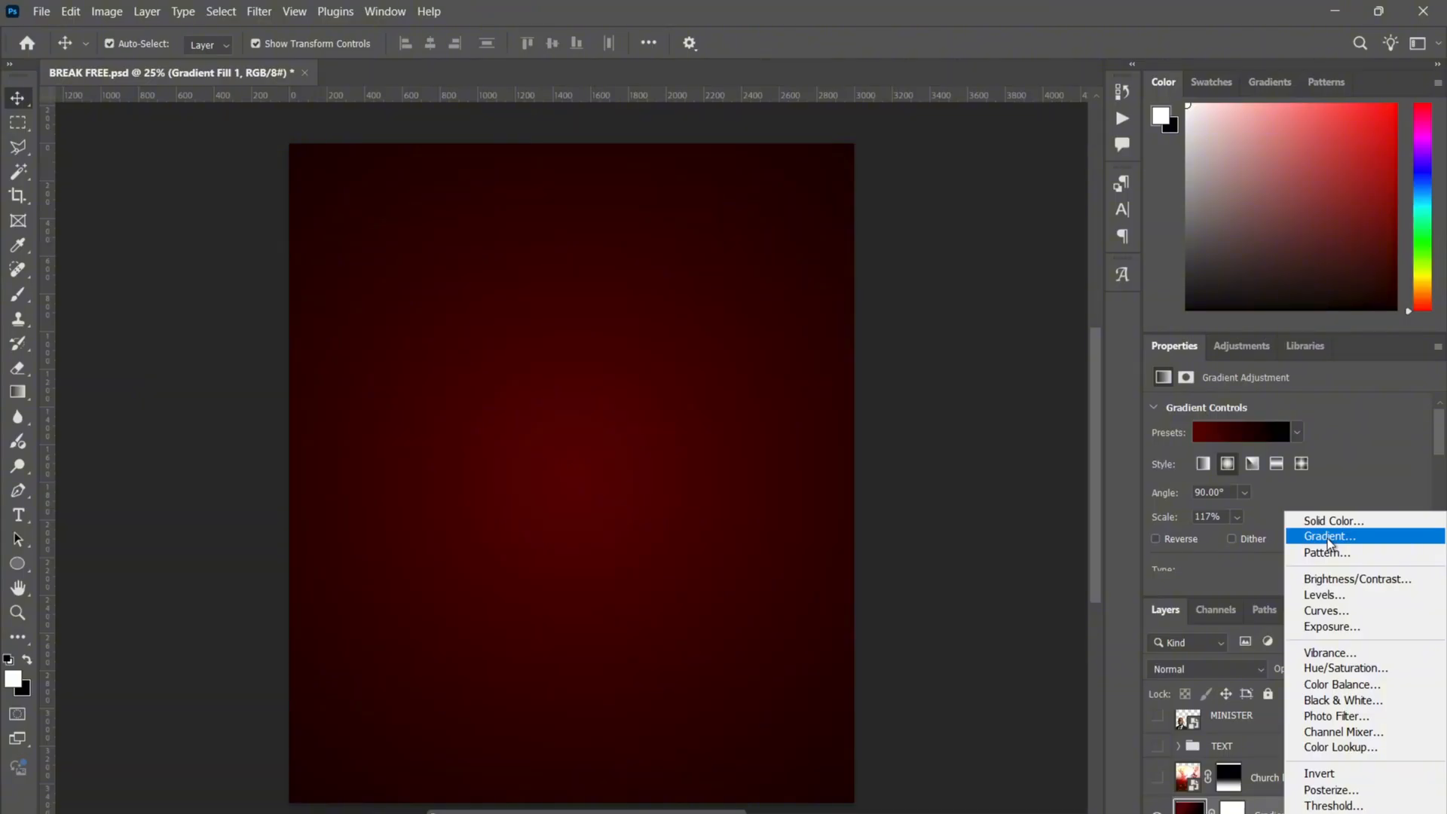
{"action": "left_click", "coordinate": [951, 435]}
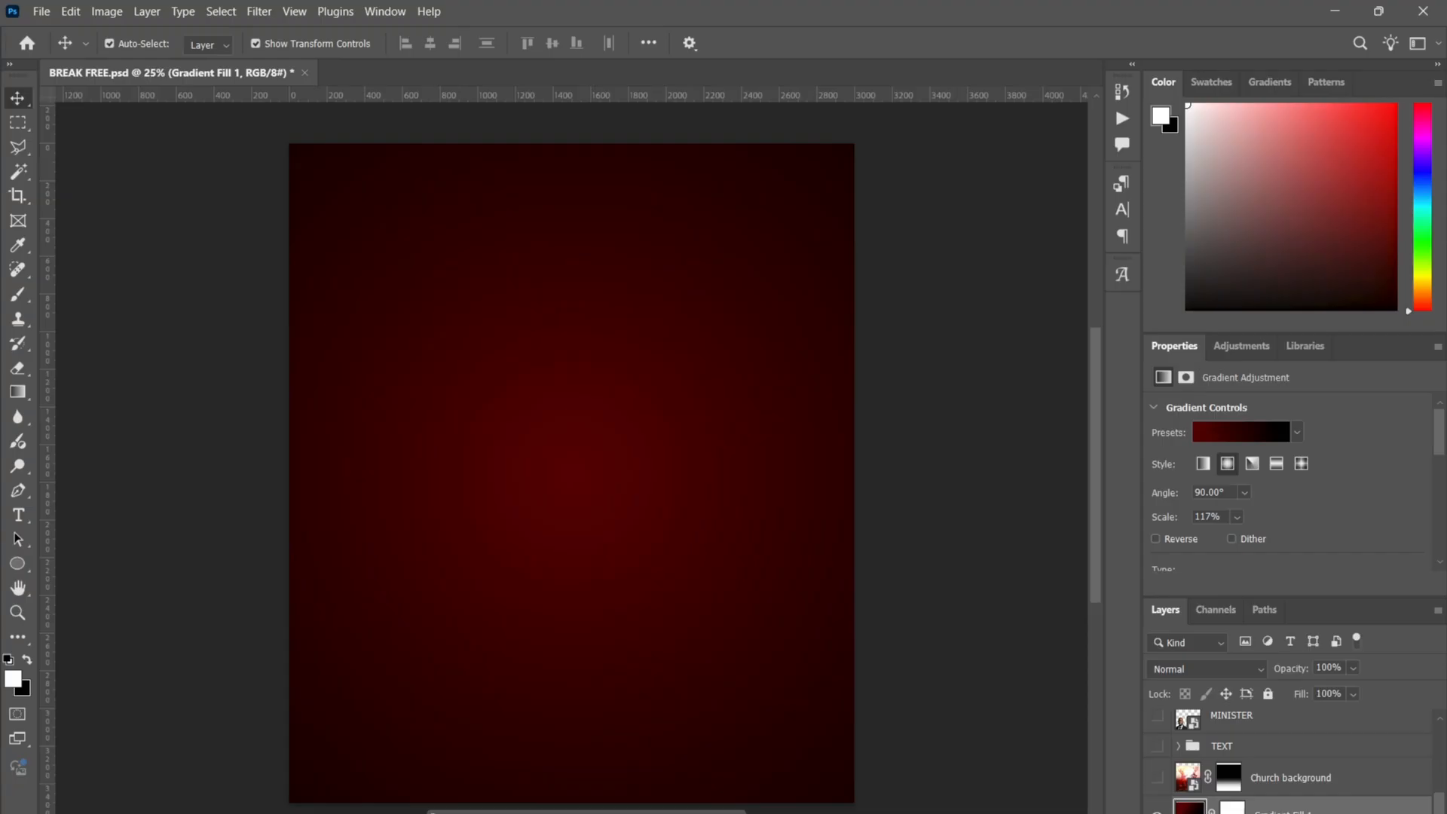
- Create a new empty Layer 2 and switch to the Gradient Tool
{"action": "key", "text": "ctrl+shift+alt+n"}
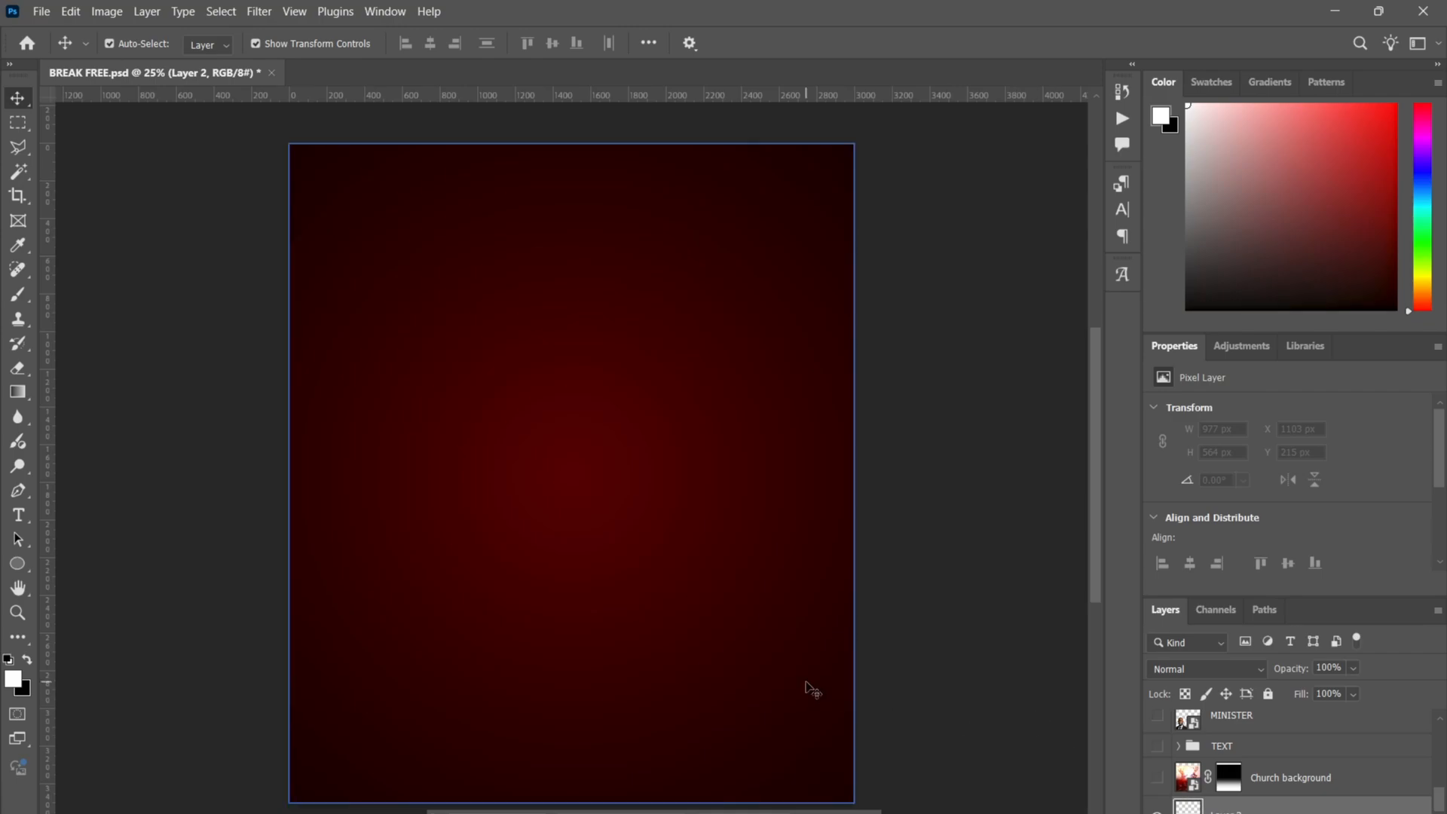
{"action": "left_click", "coordinate": [21, 393]}
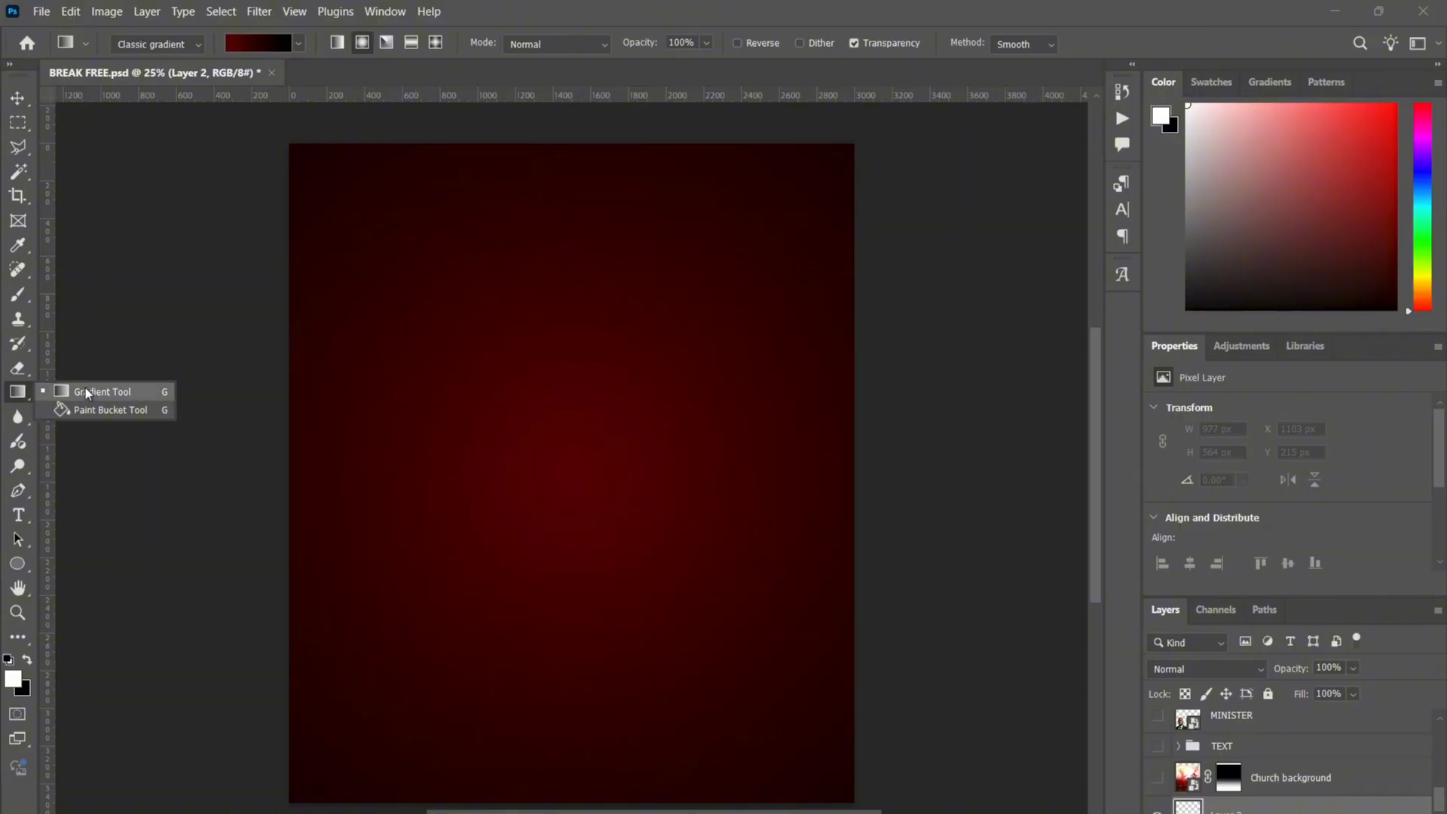
{"action": "left_click", "coordinate": [92, 391]}
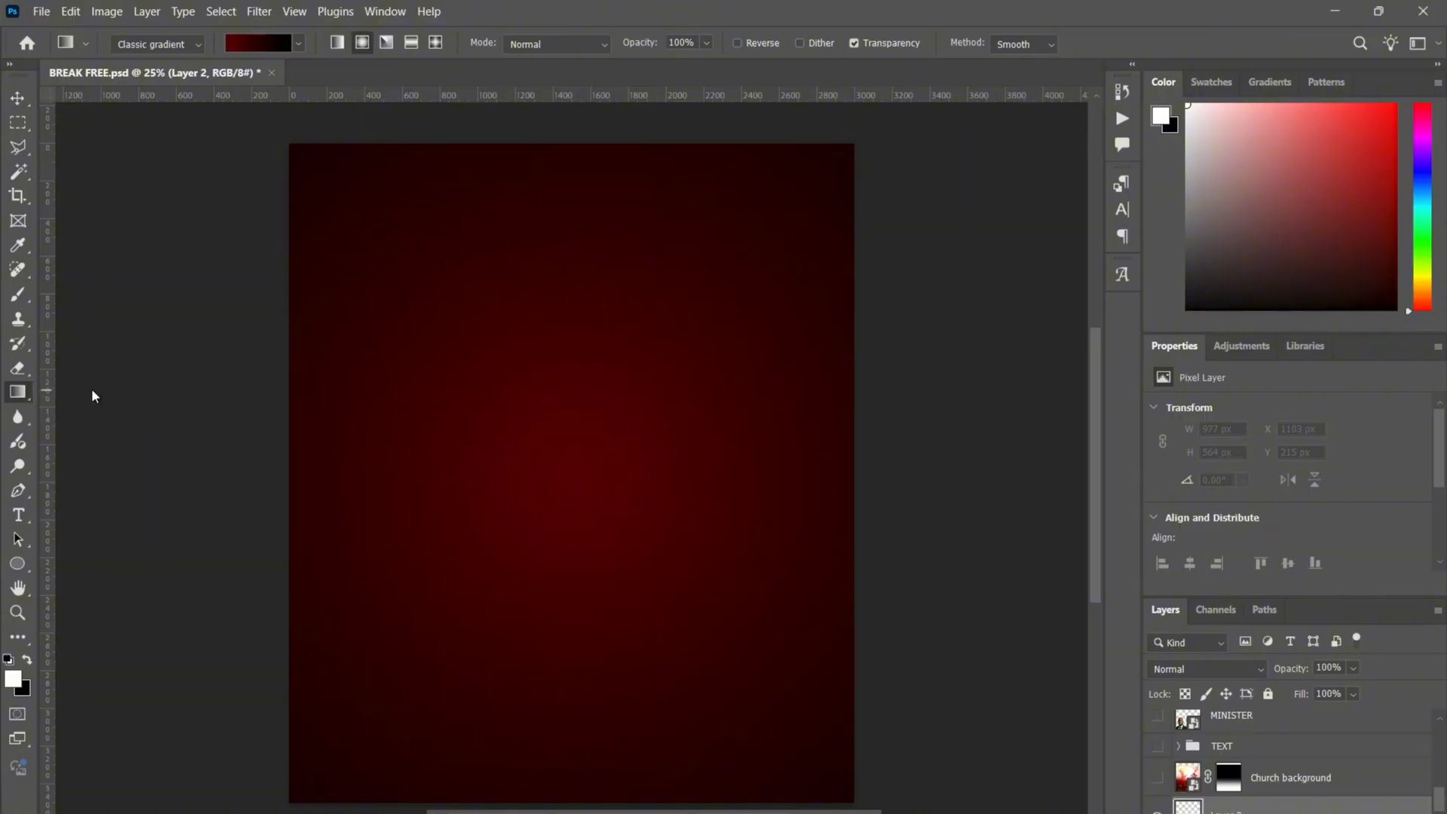
- Build a Classic gradient running from dark red 550101 to black in the Gradient Editor
{"action": "left_click", "coordinate": [254, 42]}
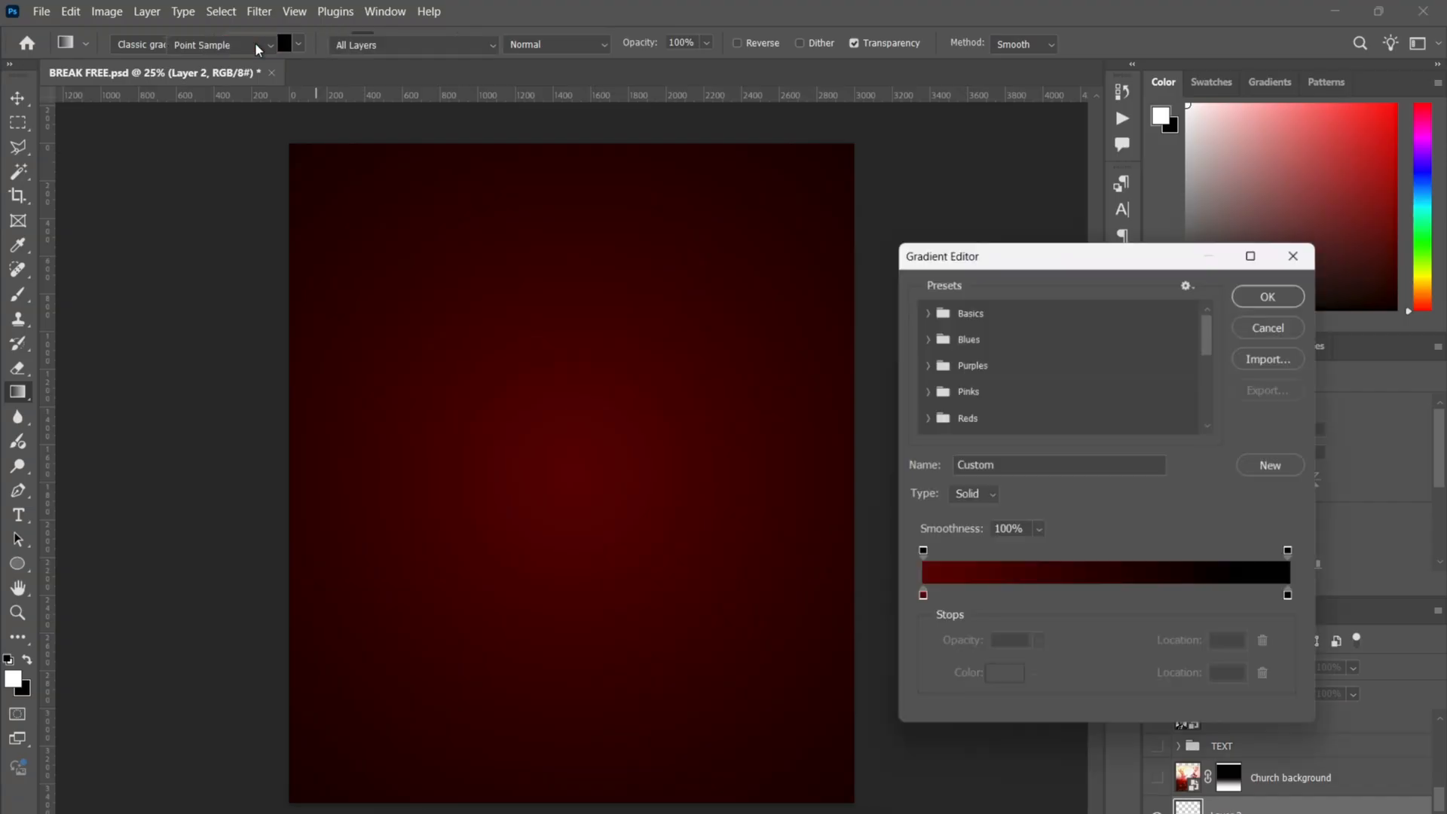
{"action": "left_click", "coordinate": [919, 601]}
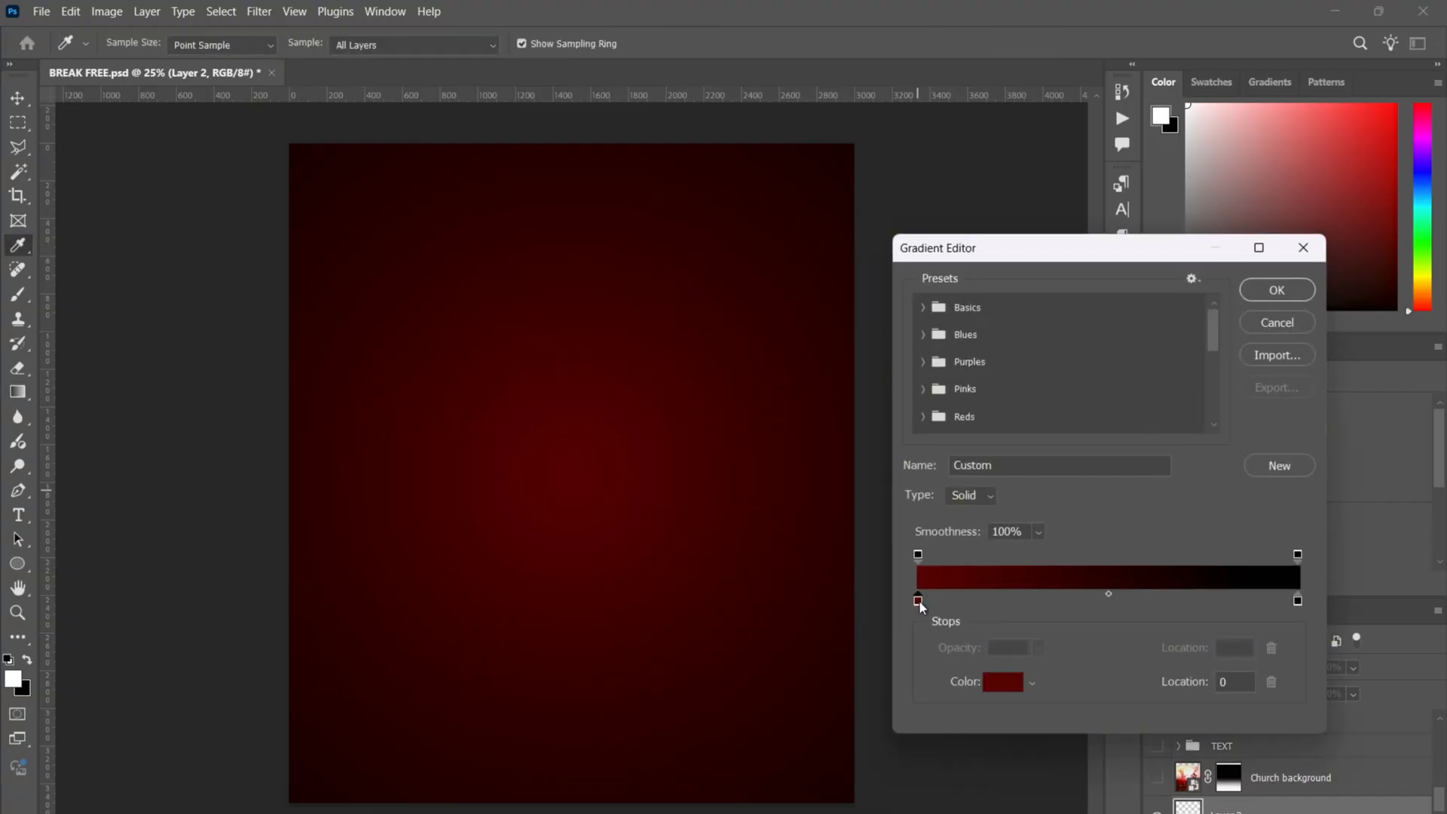
{"action": "left_click", "coordinate": [1009, 692]}
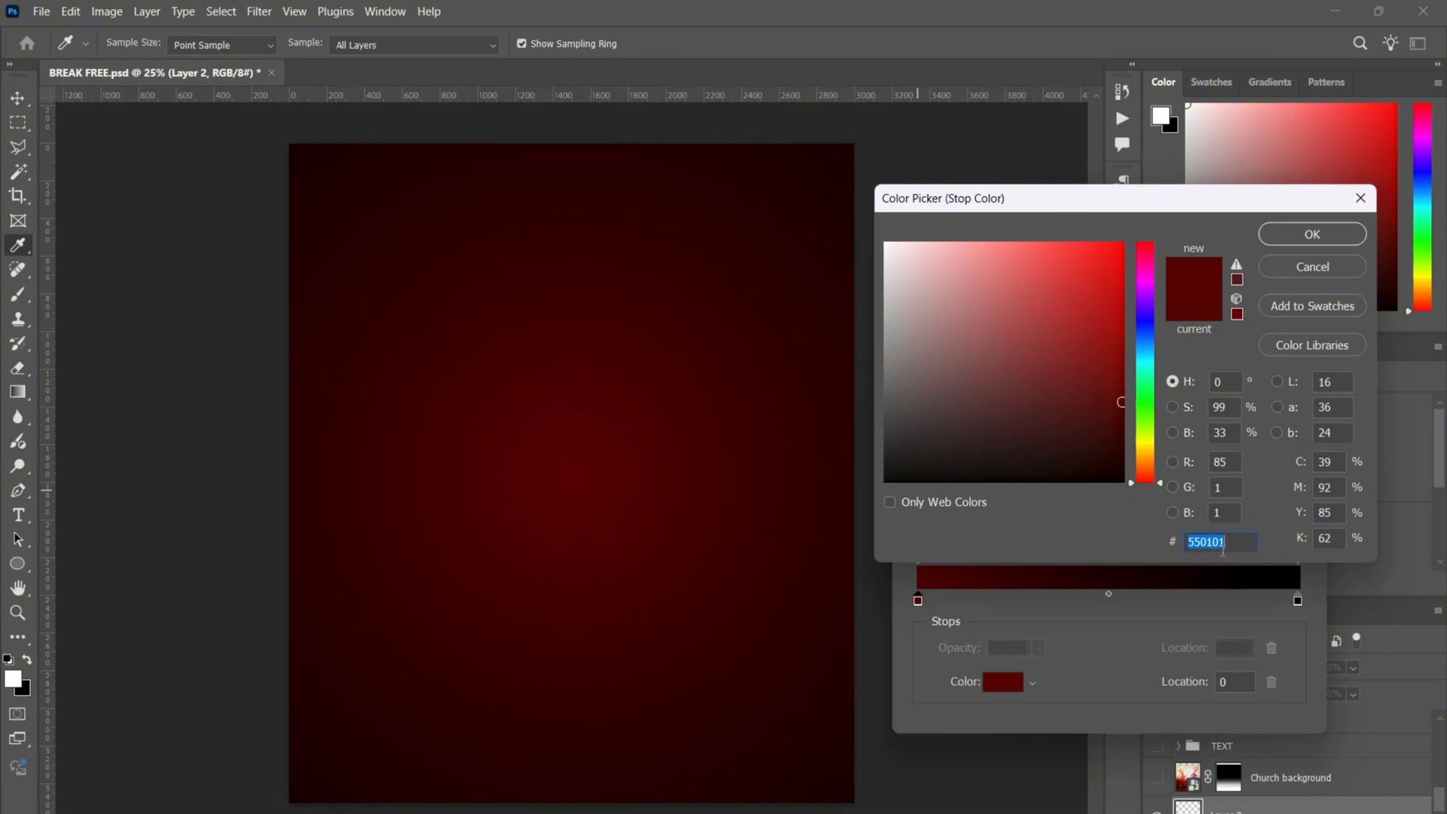
{"action": "left_click", "coordinate": [1303, 264]}
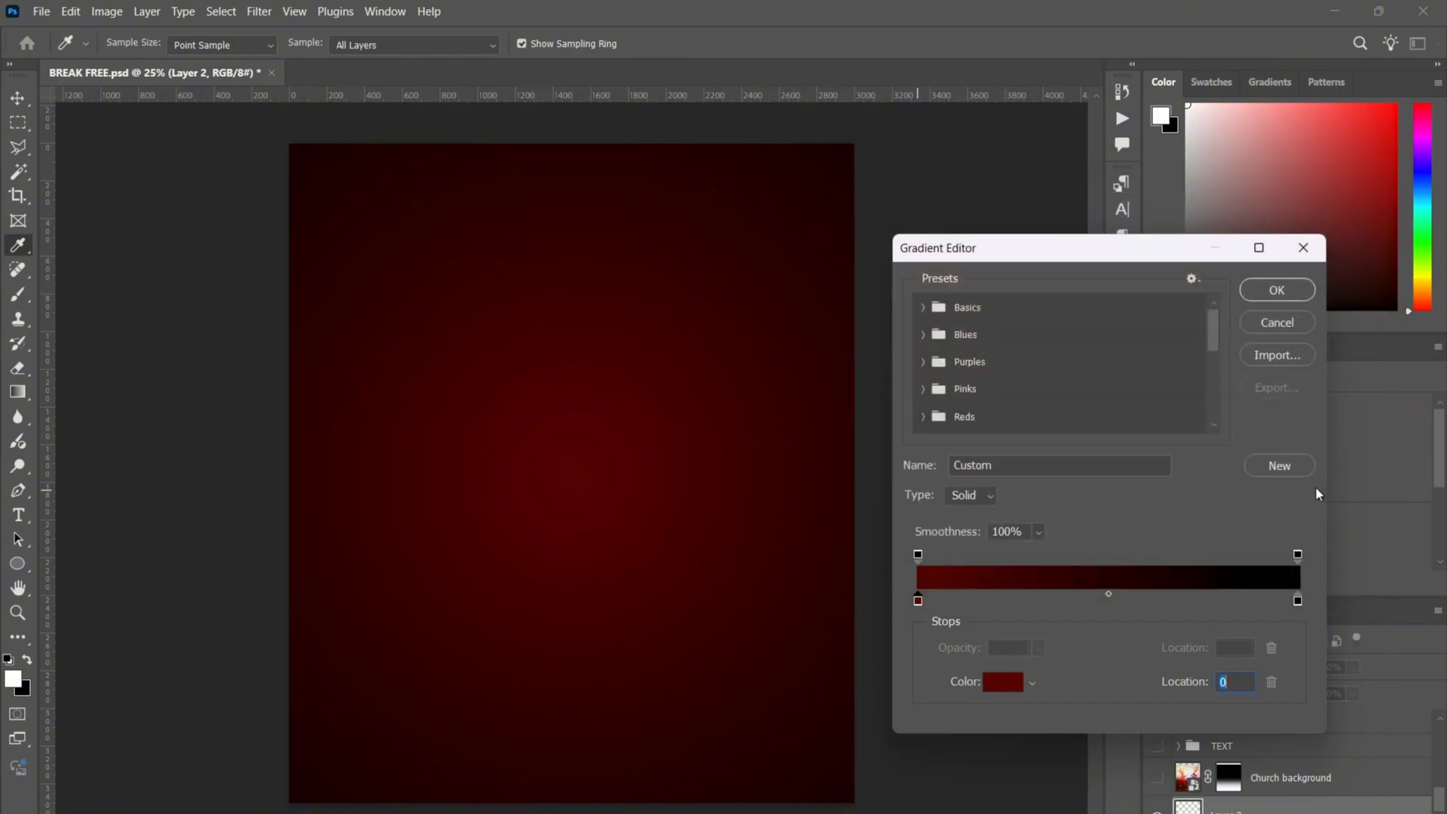
{"action": "left_click", "coordinate": [1297, 600]}
{"action": "left_click", "coordinate": [990, 685]}
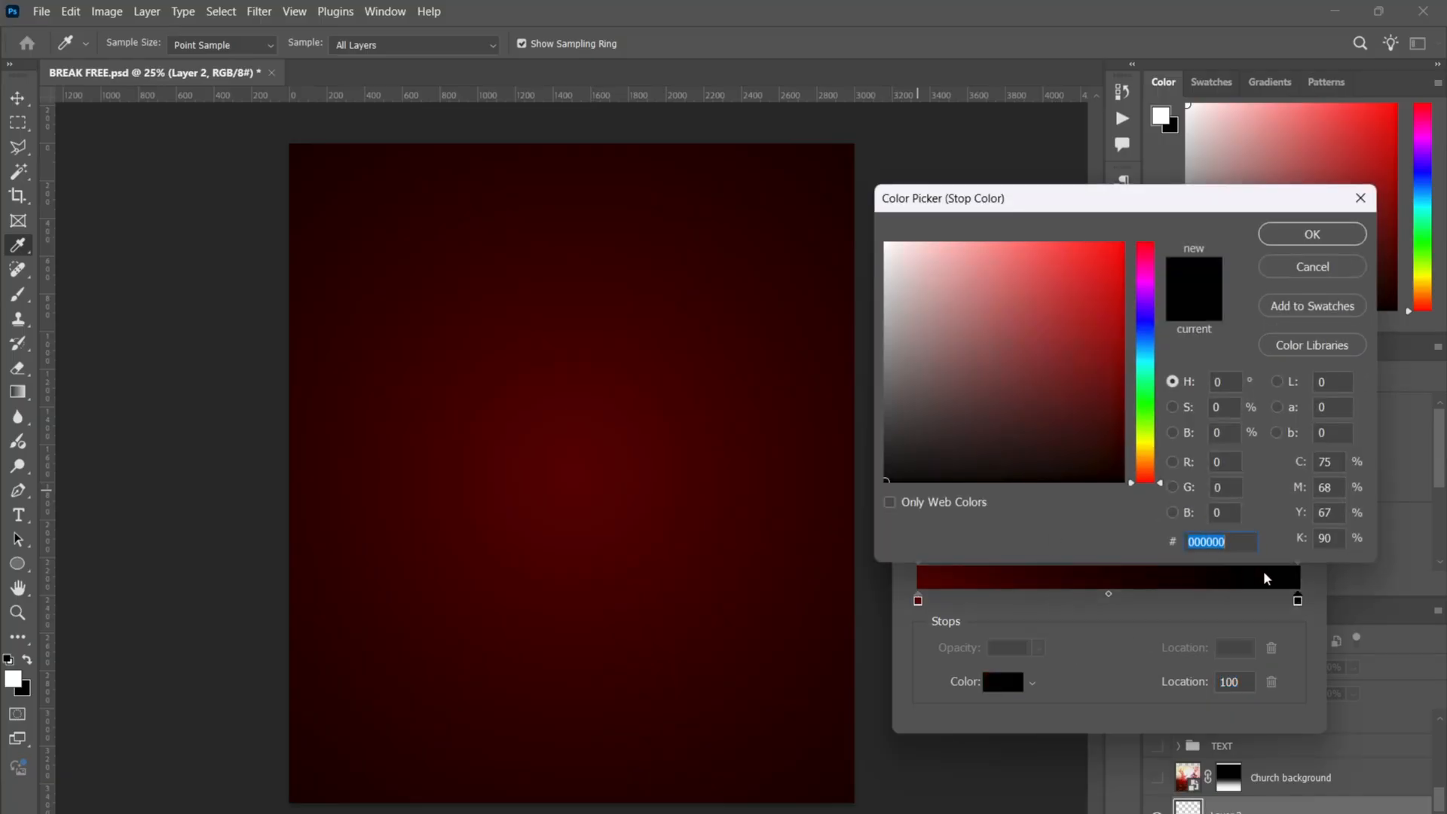
{"action": "left_click", "coordinate": [1323, 230]}
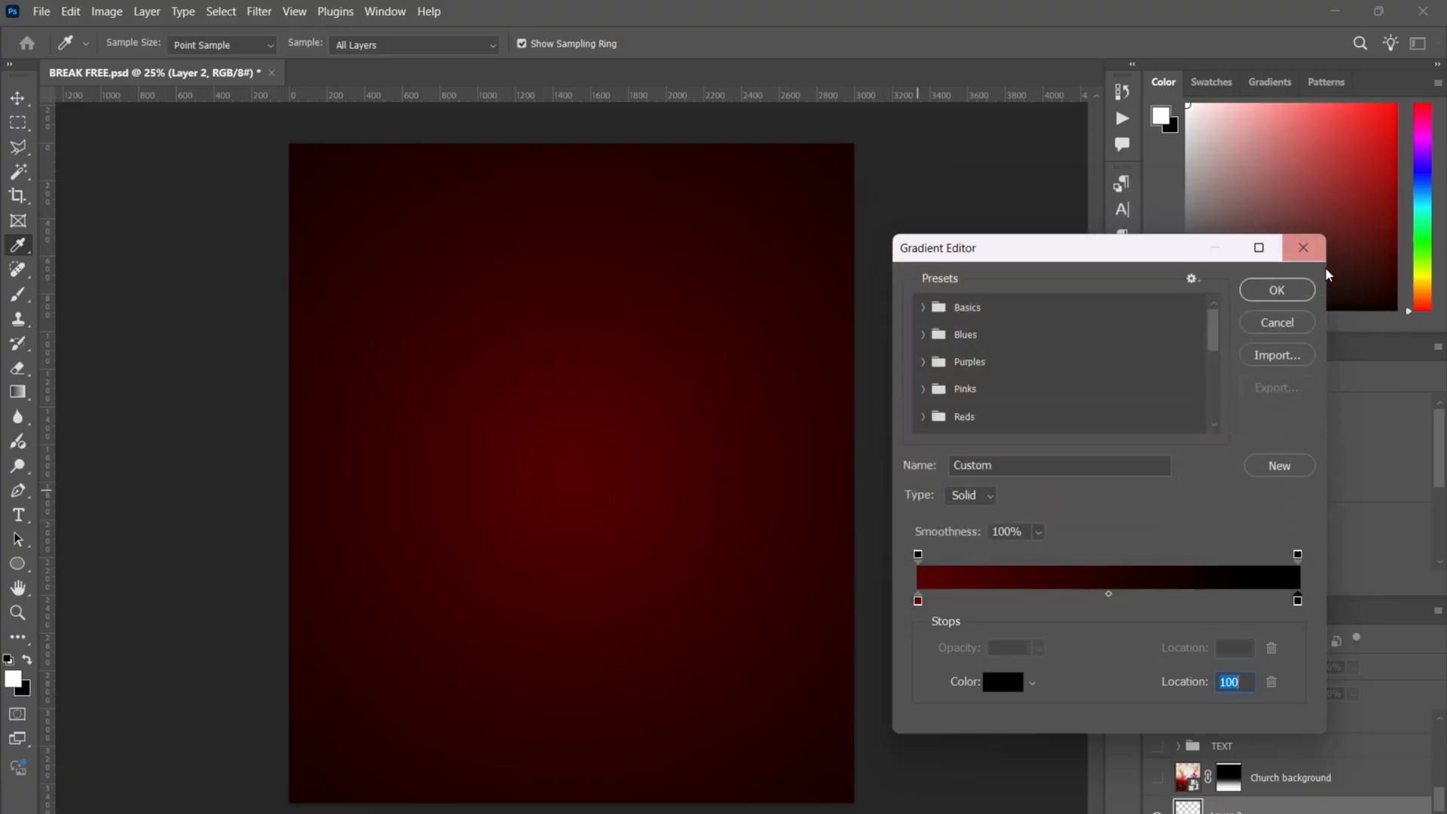
{"action": "left_click", "coordinate": [1282, 295]}
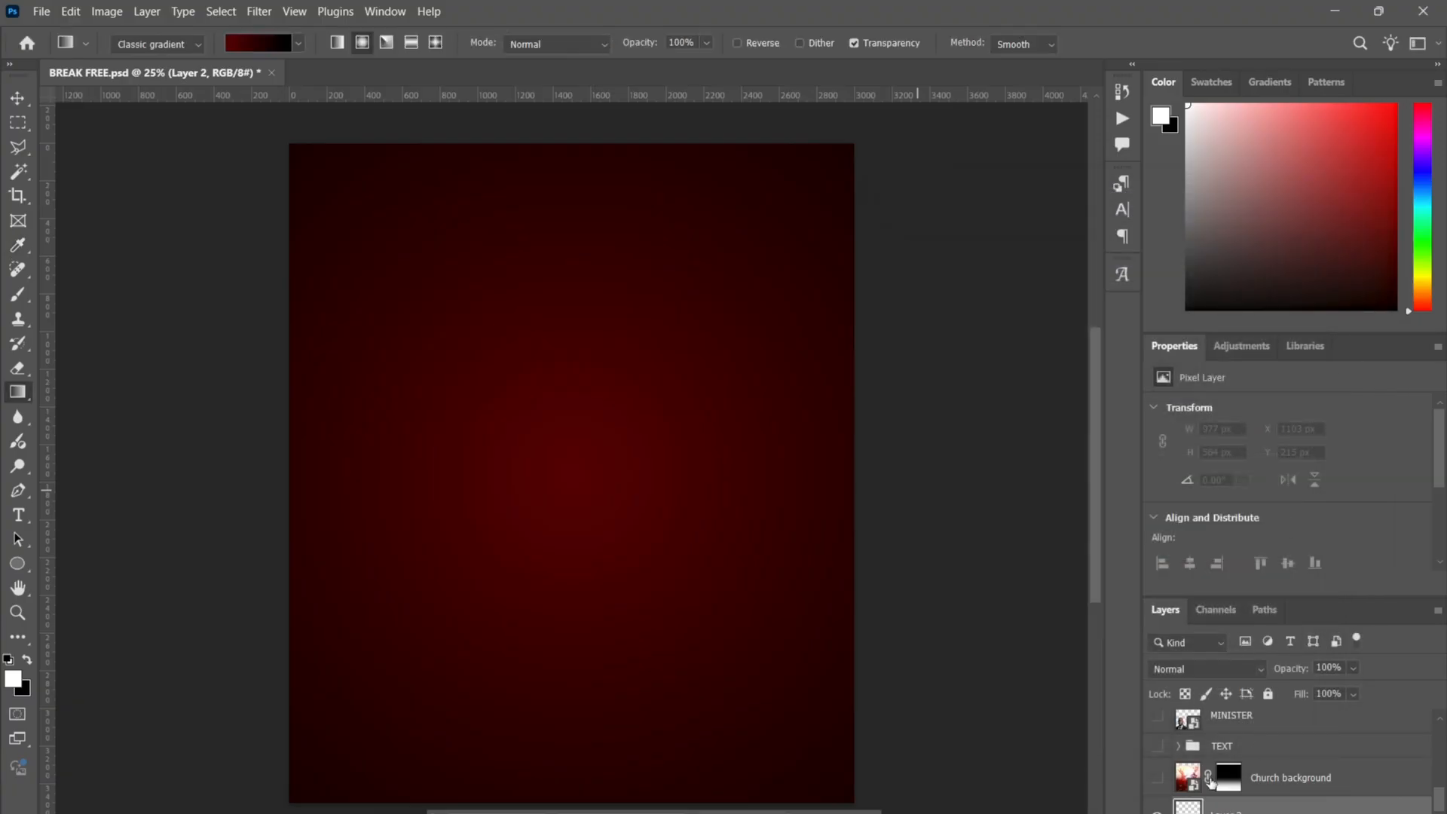
- Hide Gradient Fill 1, reconfirm the dark red-to-black gradient, and zoom out
{"action": "scroll", "coordinate": [1240, 798], "scroll_direction": "down", "scroll_amount": 1}
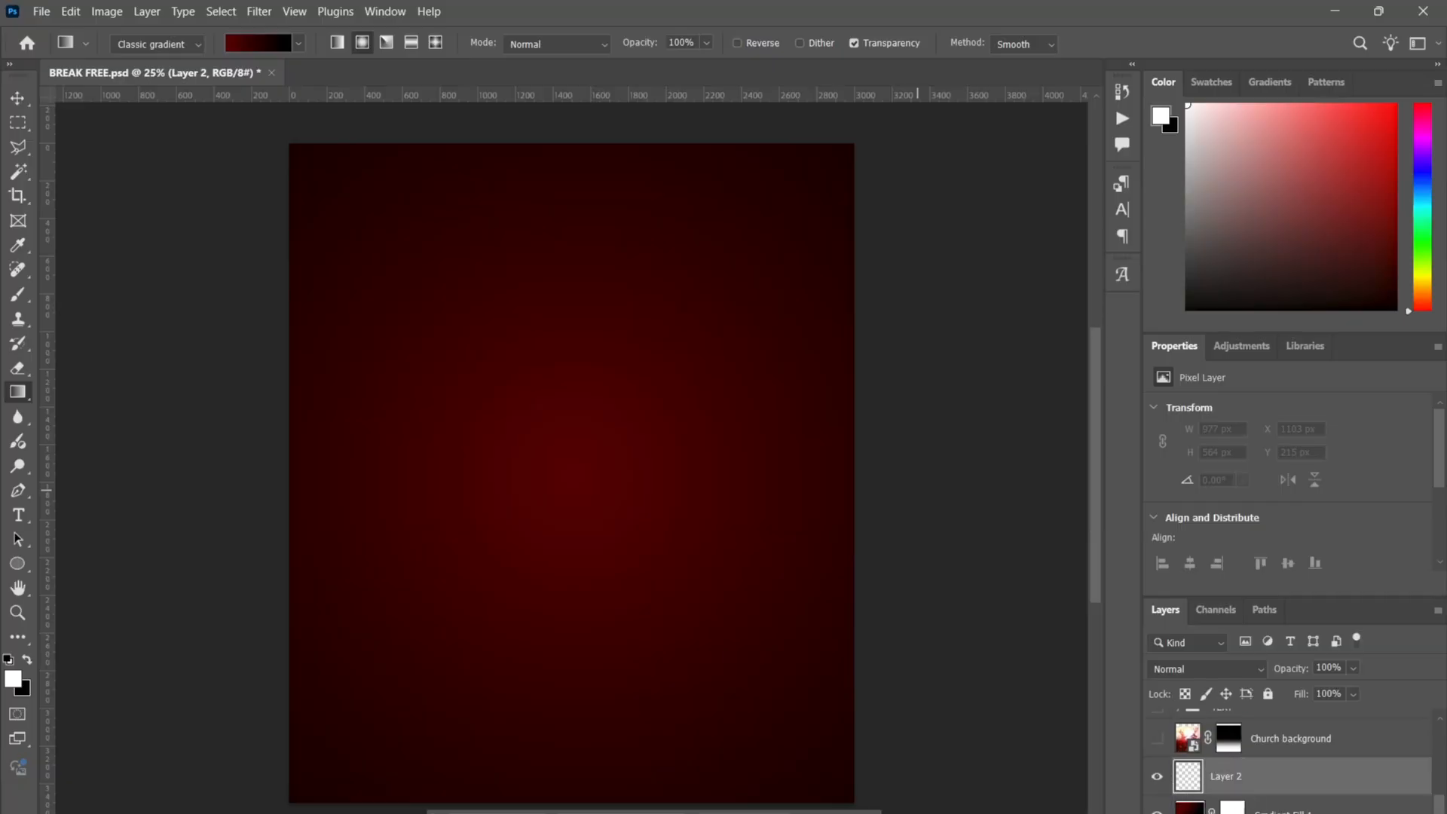
{"action": "left_click", "coordinate": [1157, 810]}
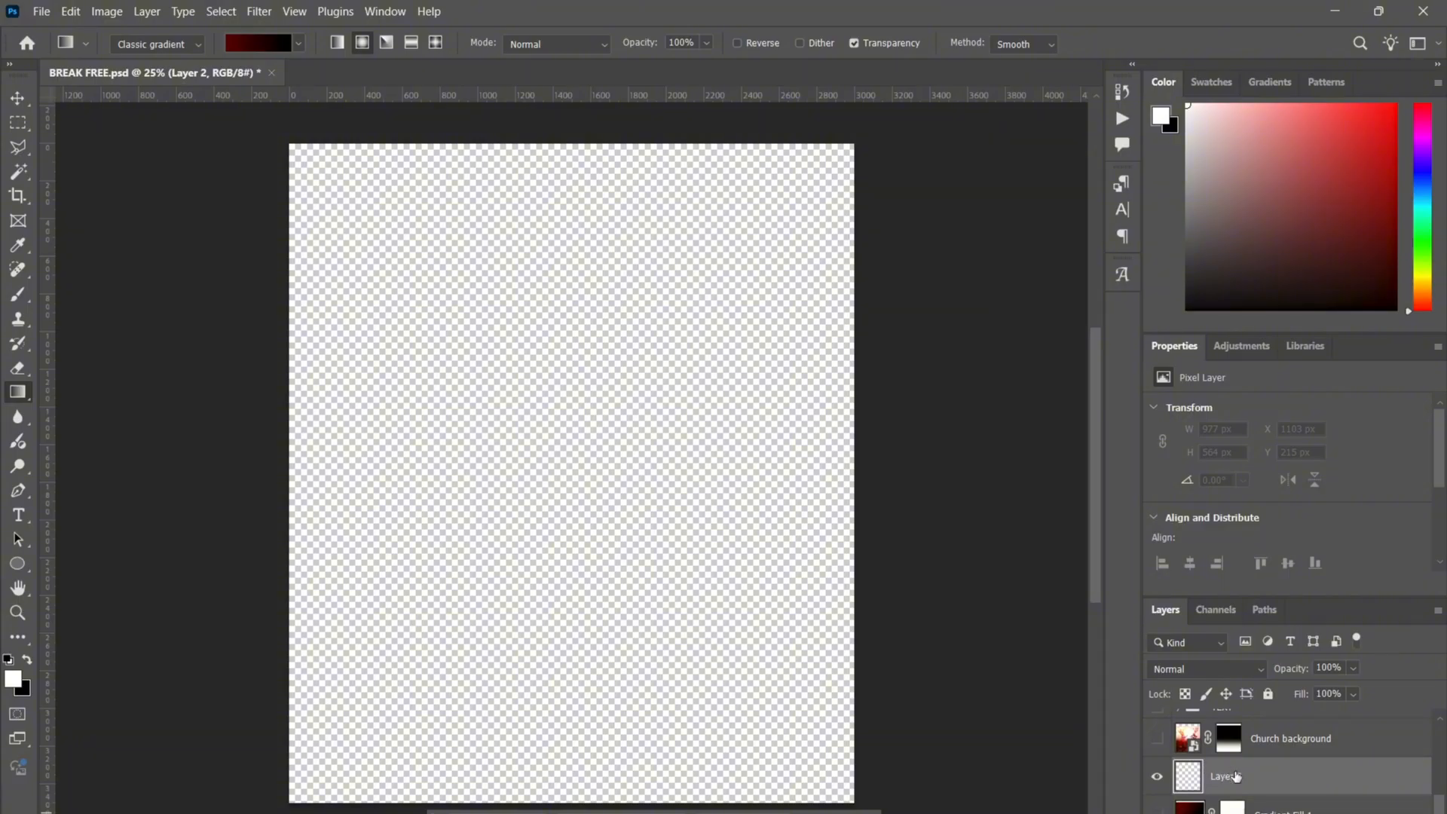
{"action": "left_click", "coordinate": [242, 44]}
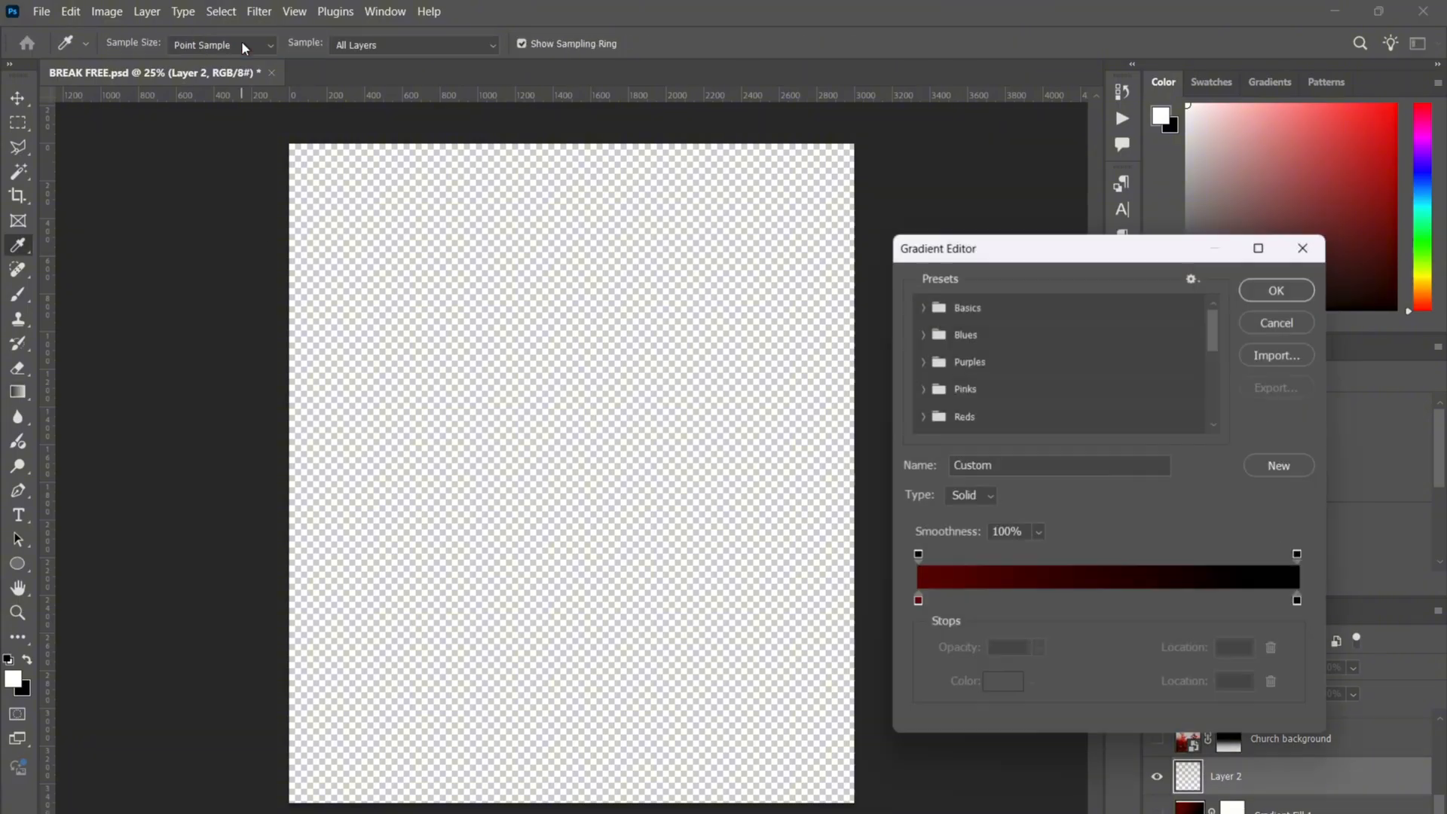
{"action": "left_click", "coordinate": [1301, 291]}
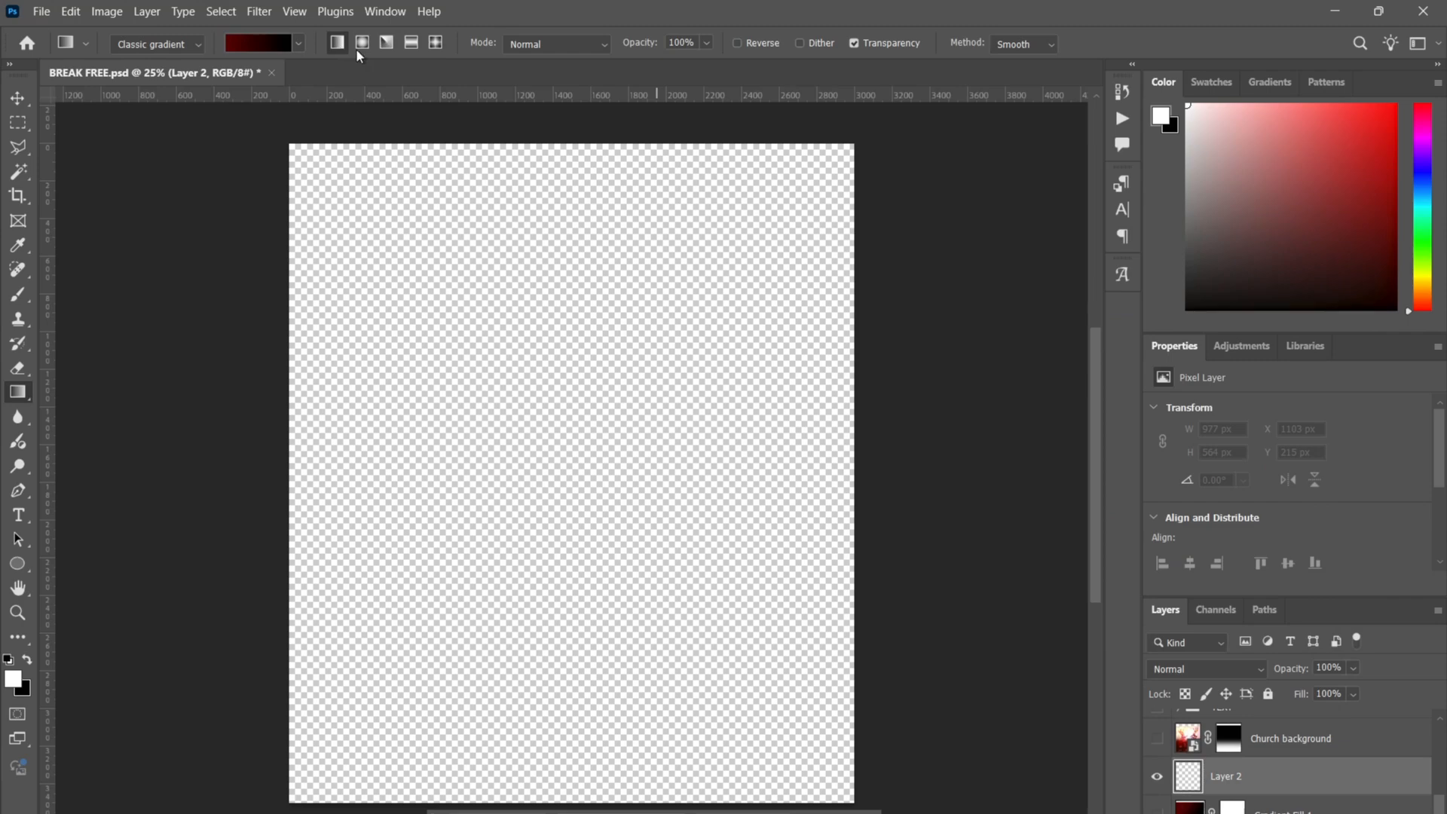
{"action": "key", "text": "ctrl+minus"}
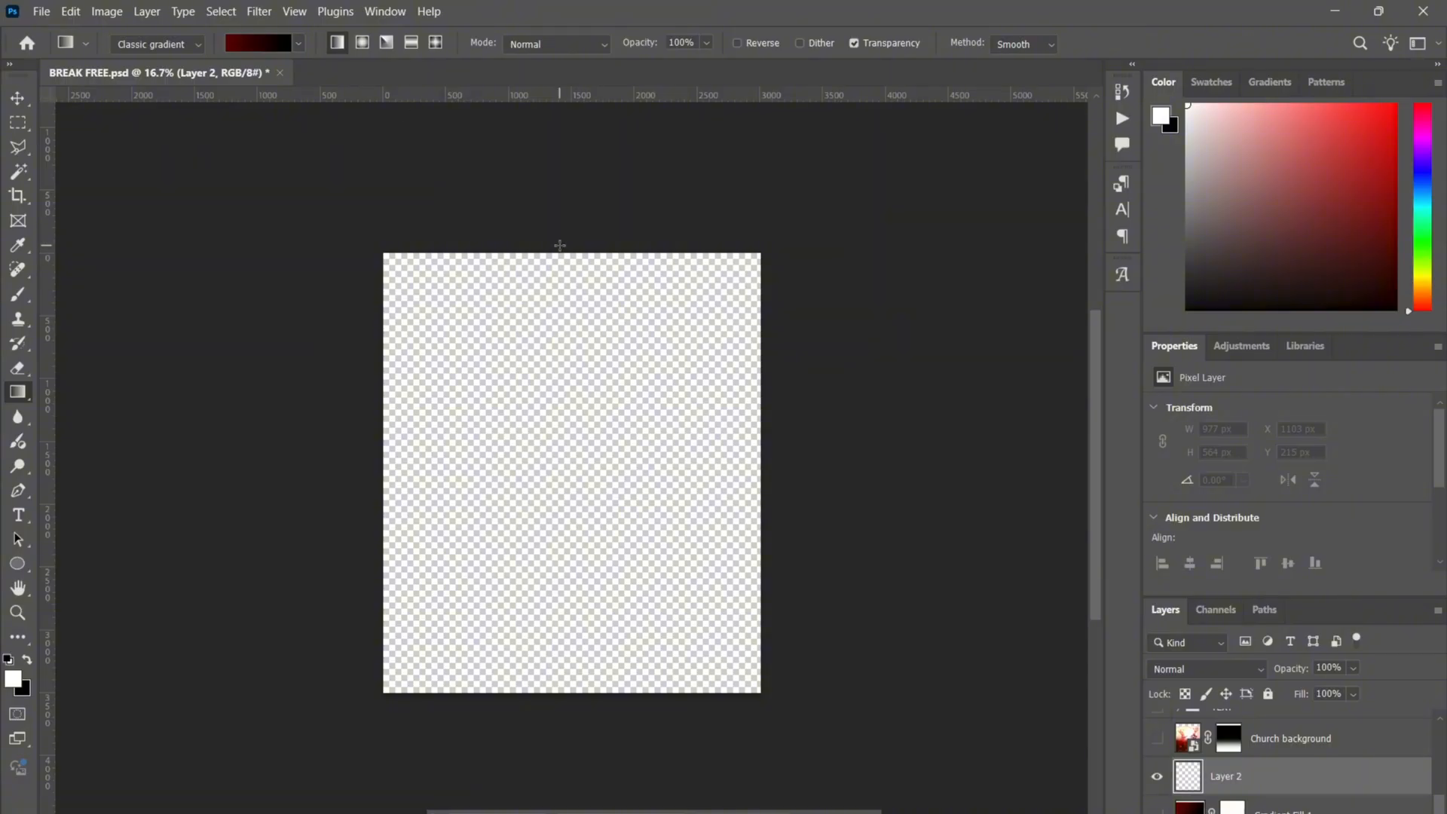
{"action": "left_click_drag", "start_coordinate": [560, 245], "coordinate": [588, 733]}
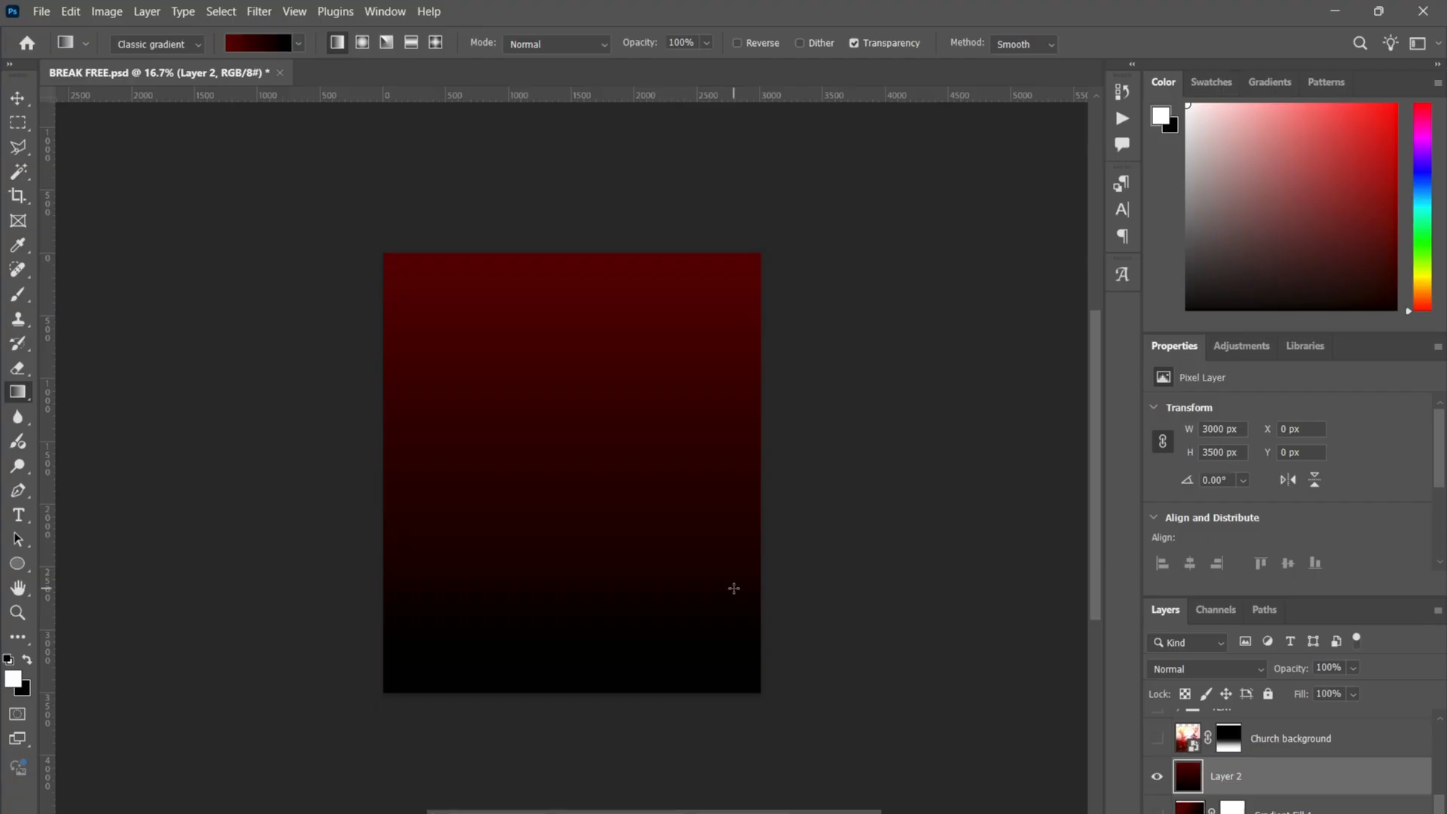
{"action": "key", "text": "ctrl+z"}
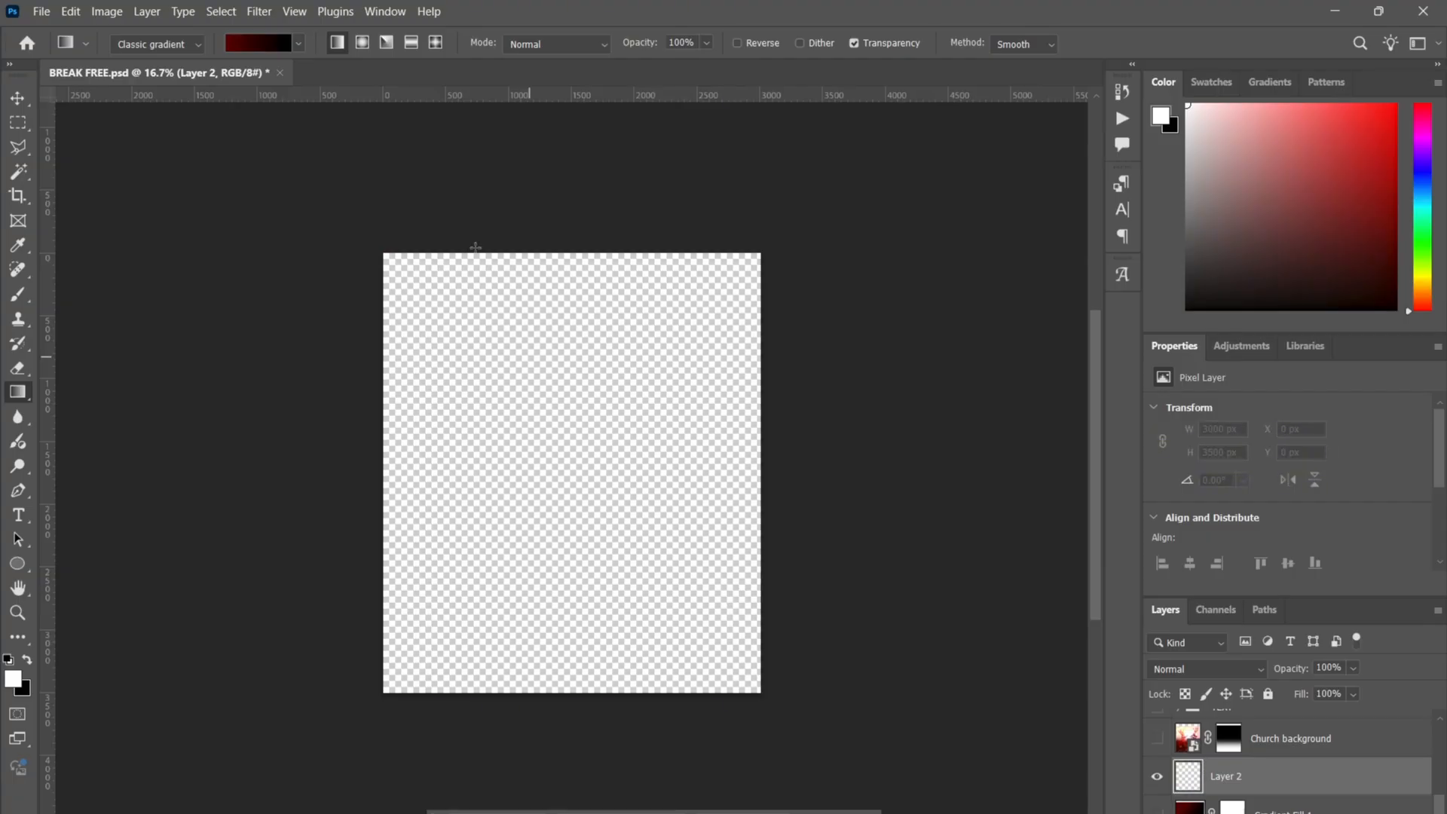
{"action": "left_click", "coordinate": [361, 43]}
{"action": "left_click_drag", "start_coordinate": [550, 239], "coordinate": [600, 706]}
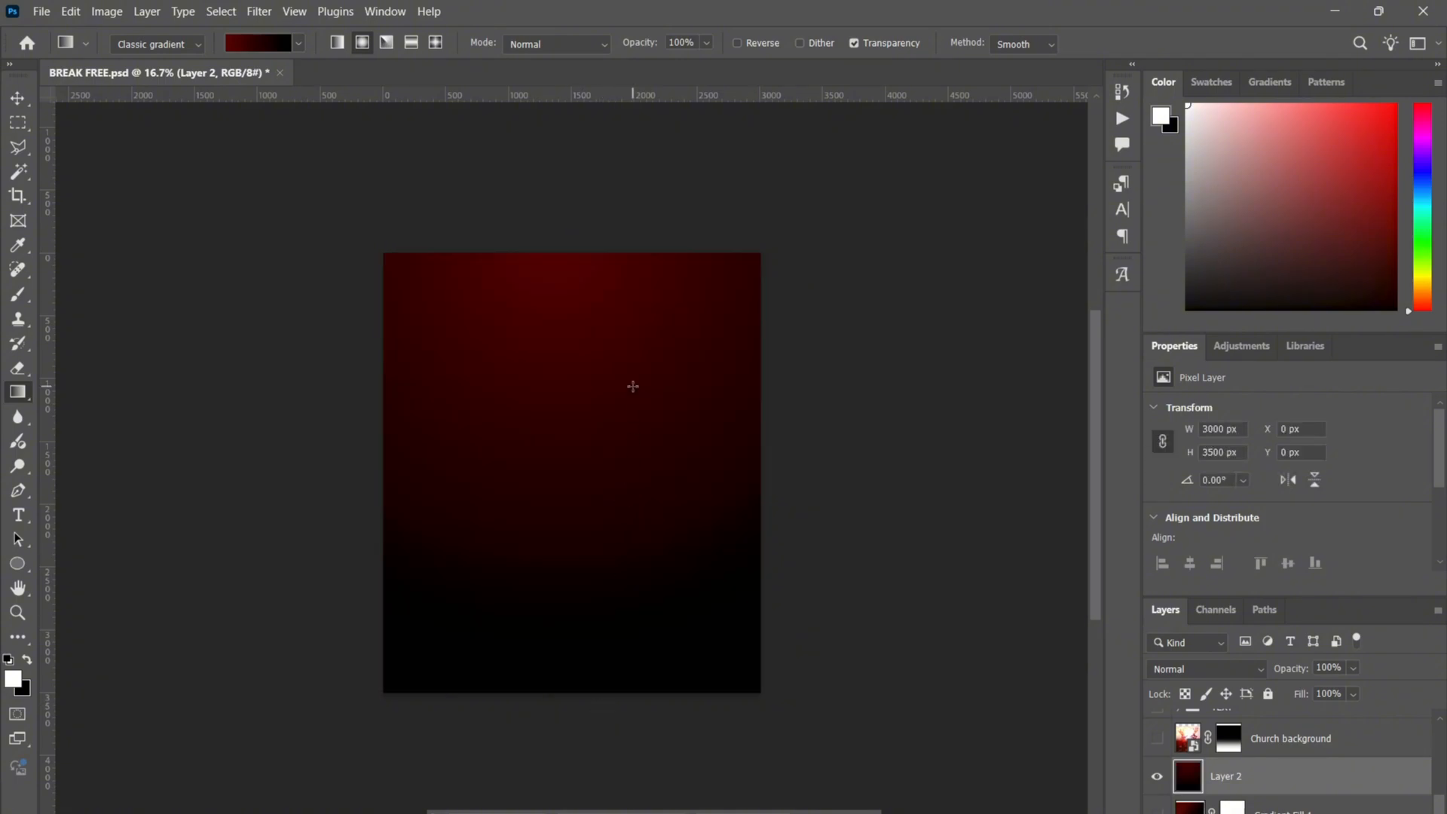
{"action": "key", "text": "ctrl+z"}
{"action": "left_click_drag", "start_coordinate": [573, 333], "coordinate": [614, 689]}
{"action": "key", "text": "ctrl+z"}
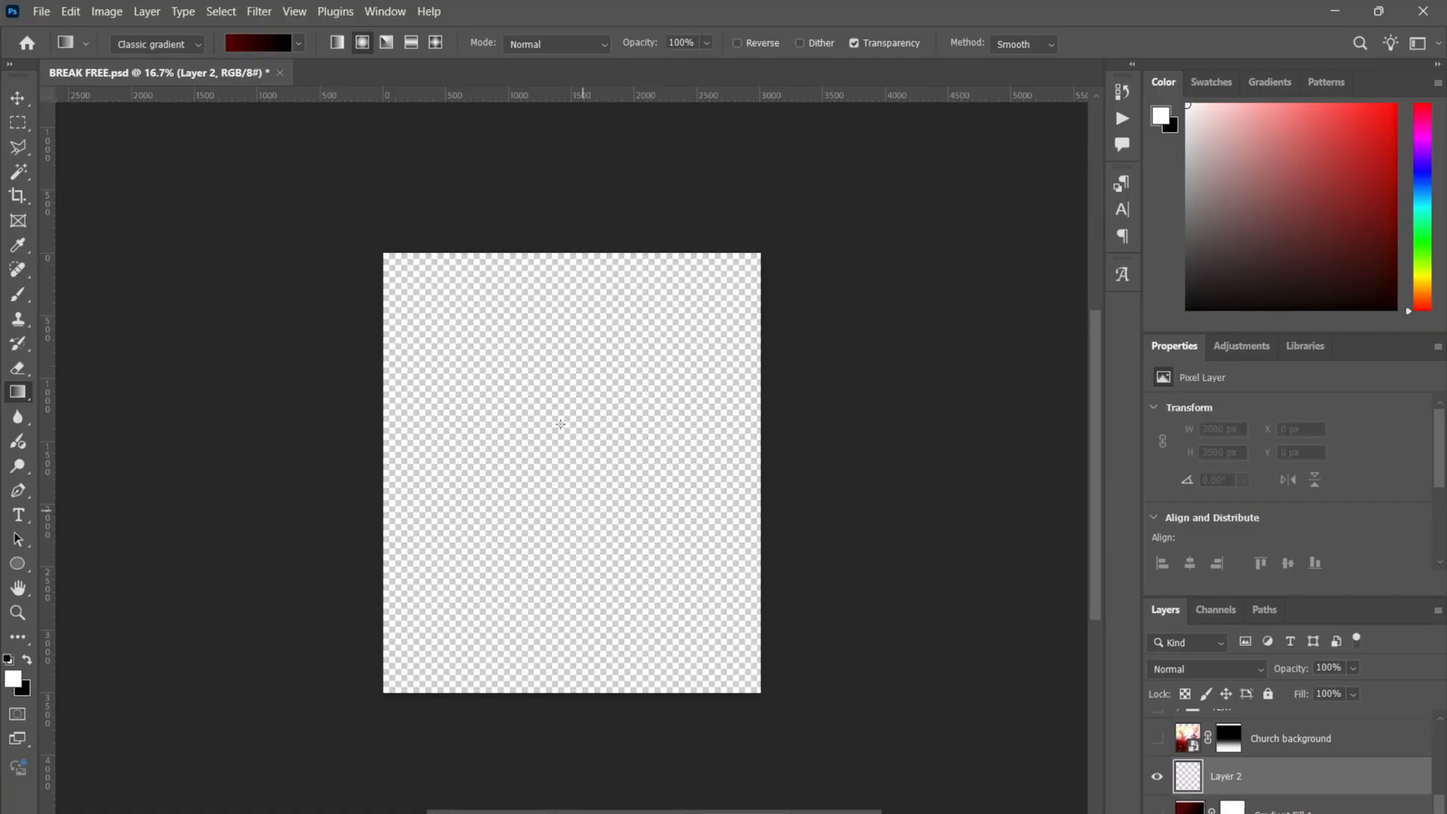
{"action": "left_click_drag", "start_coordinate": [552, 368], "coordinate": [553, 723]}
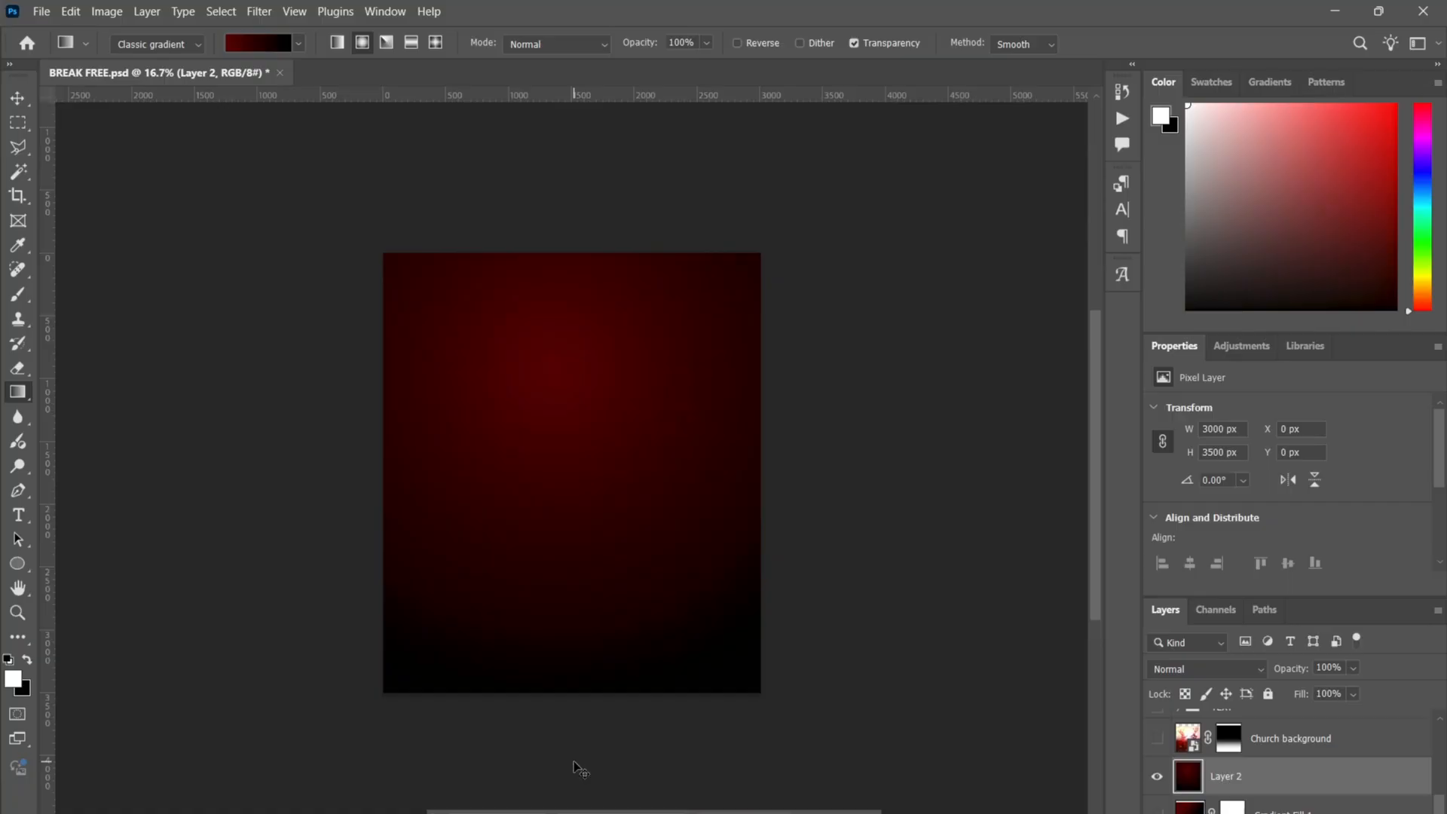
{"action": "key", "text": "ctrl+z"}
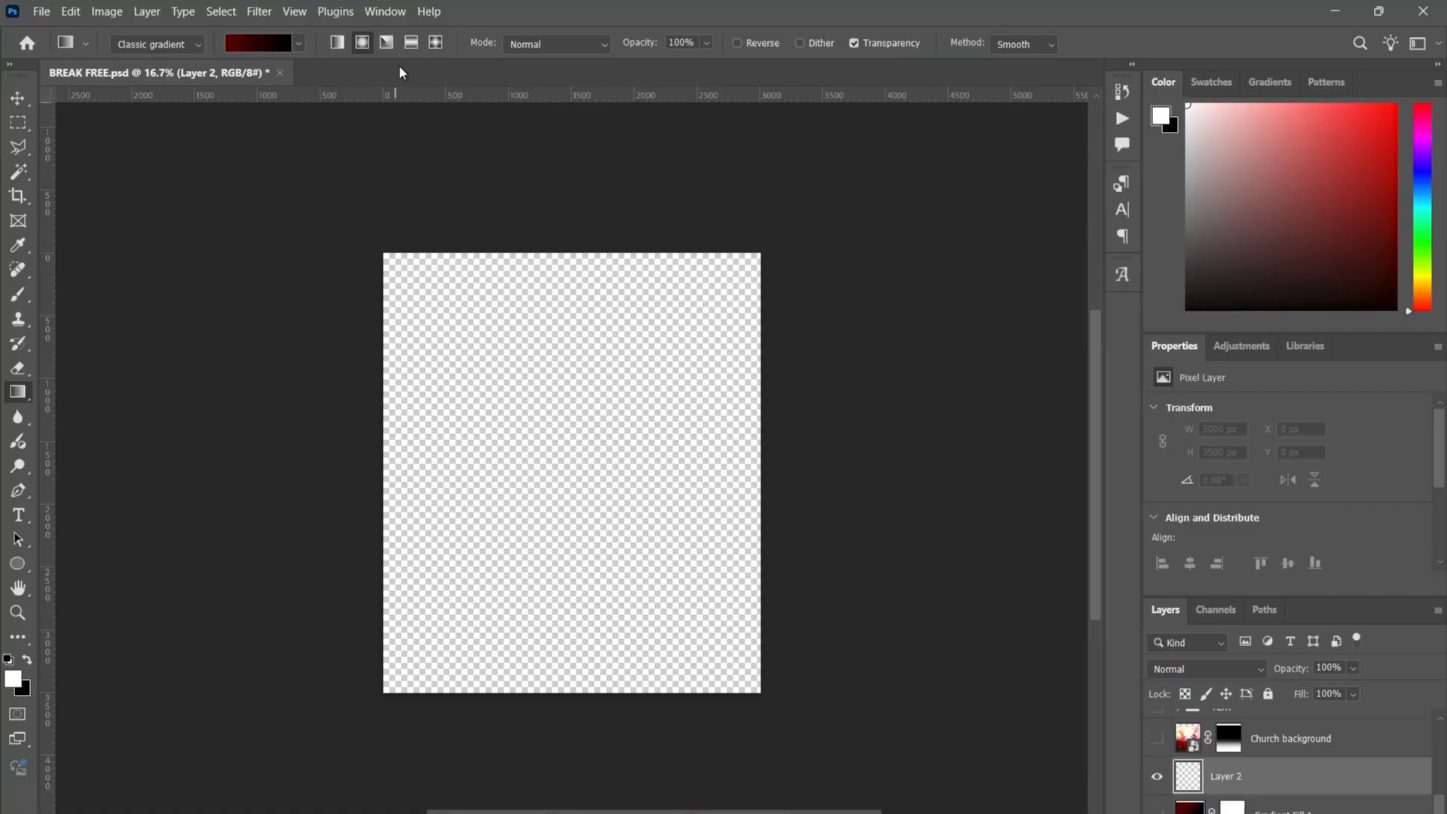
{"action": "left_click", "coordinate": [386, 43]}
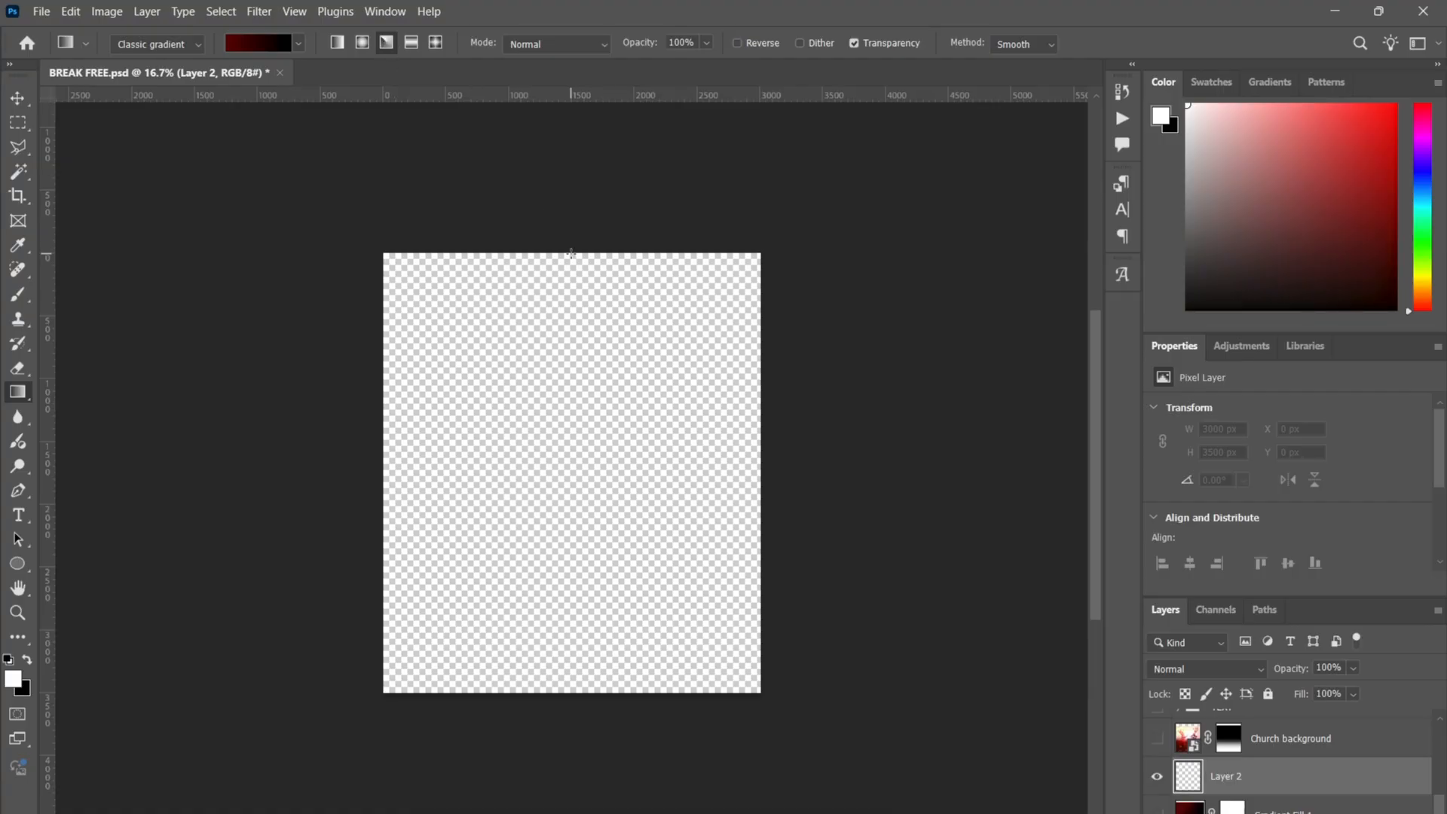
{"action": "left_click_drag", "start_coordinate": [571, 254], "coordinate": [571, 670]}
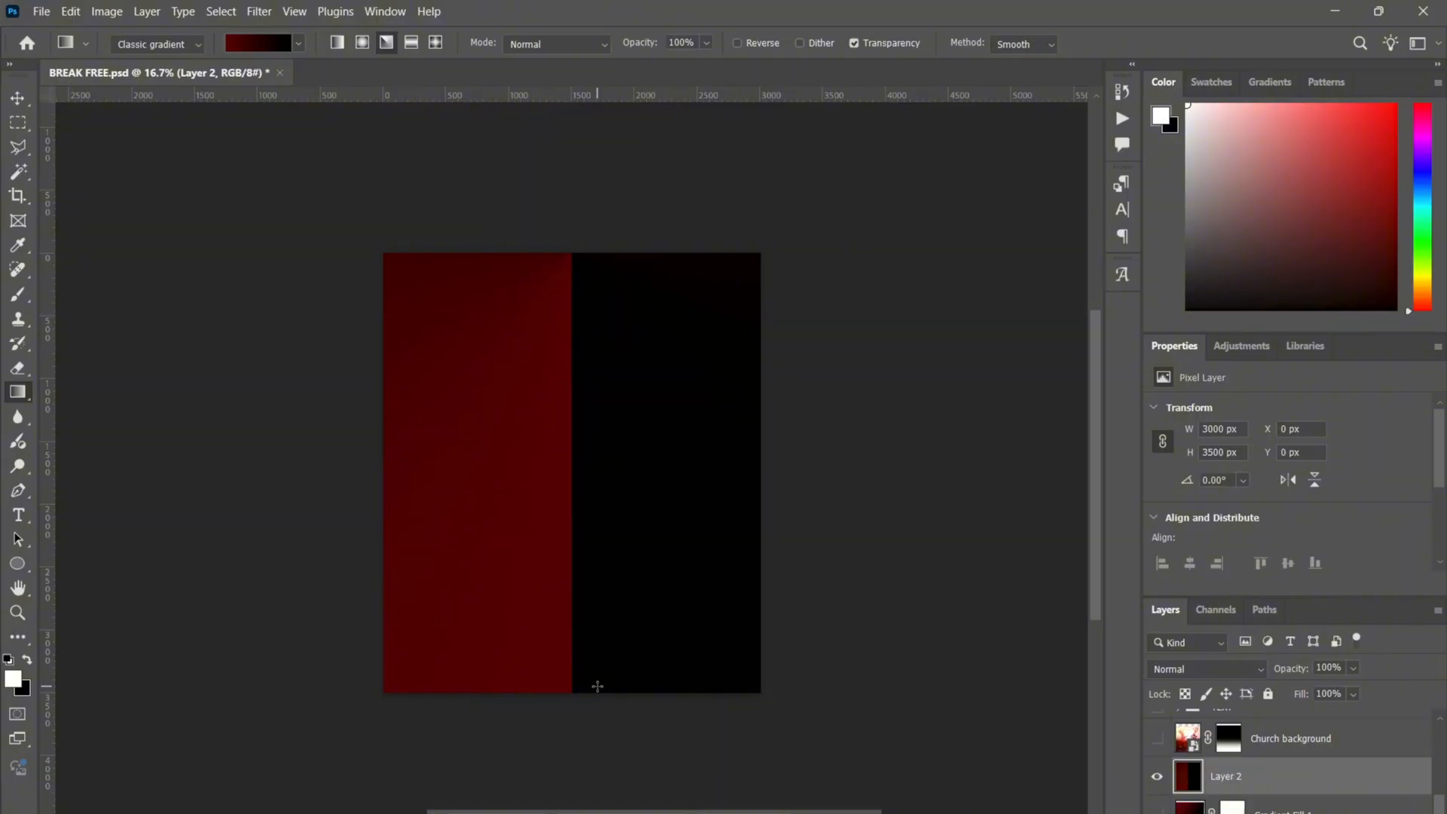
{"action": "key", "text": "ctrl+z"}
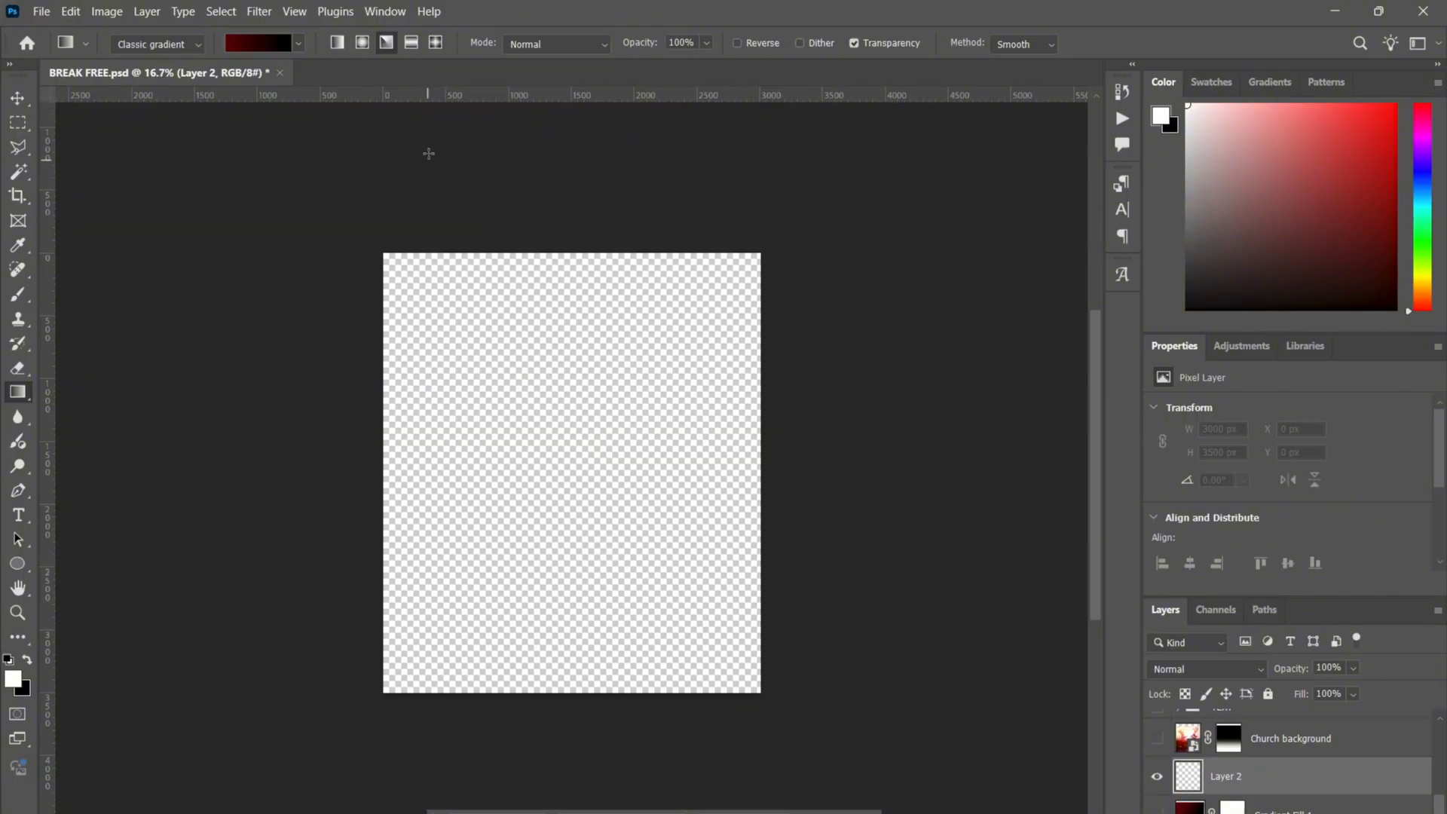
{"action": "left_click", "coordinate": [412, 43]}
{"action": "left_click_drag", "start_coordinate": [572, 248], "coordinate": [626, 723]}
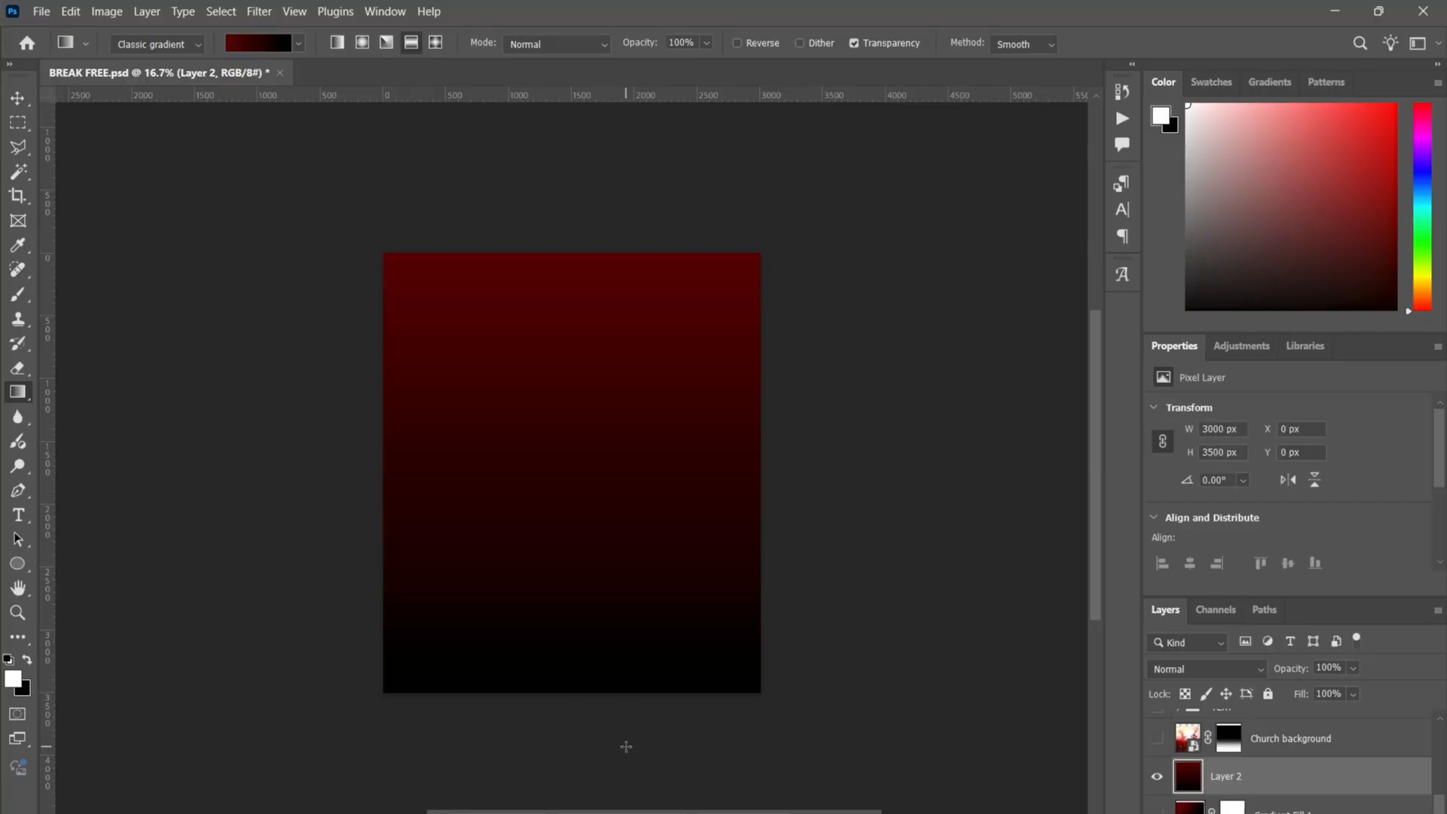
{"action": "key", "text": "ctrl+z"}
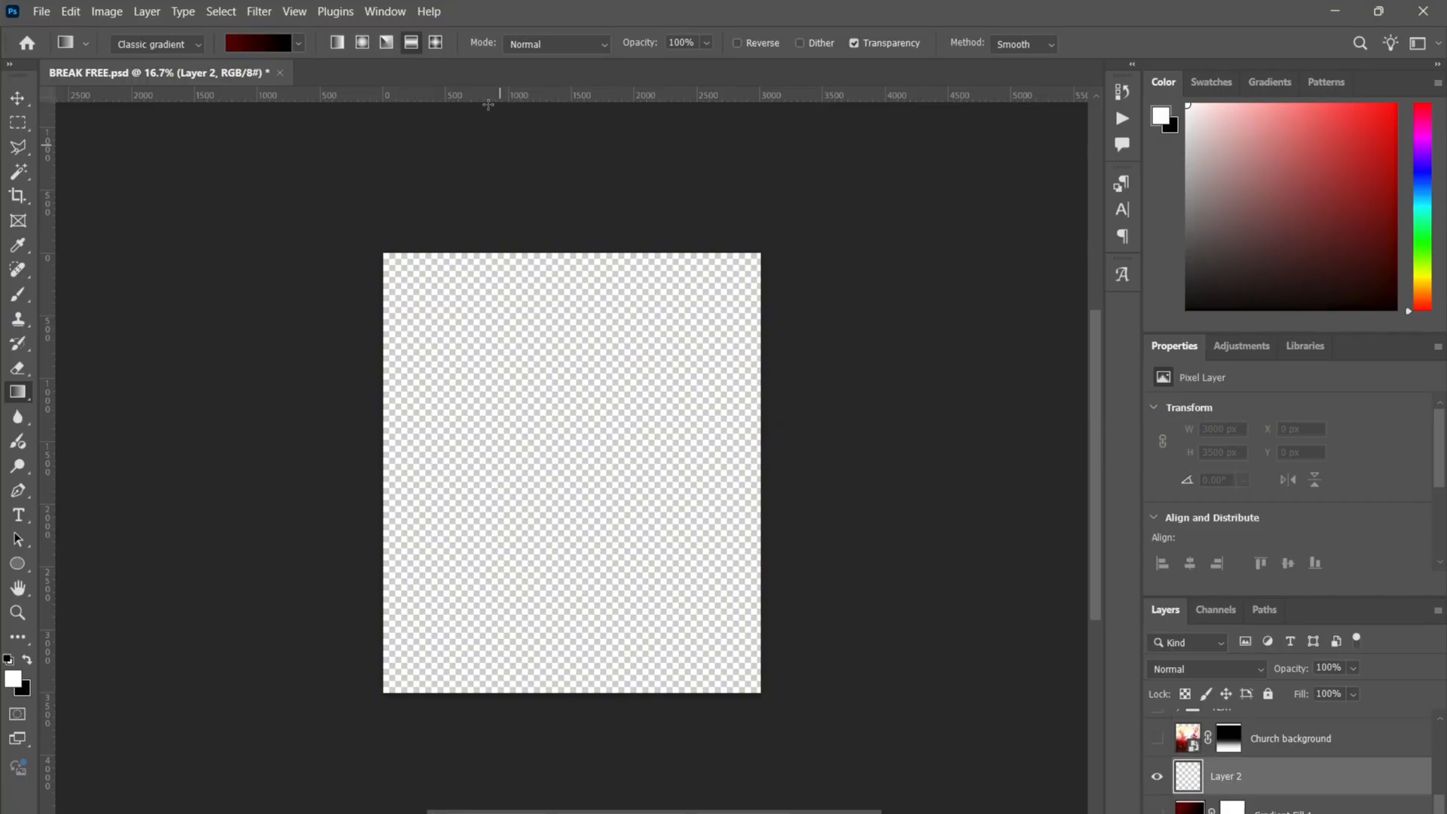
{"action": "left_click", "coordinate": [437, 41]}
{"action": "left_click_drag", "start_coordinate": [543, 249], "coordinate": [544, 655]}
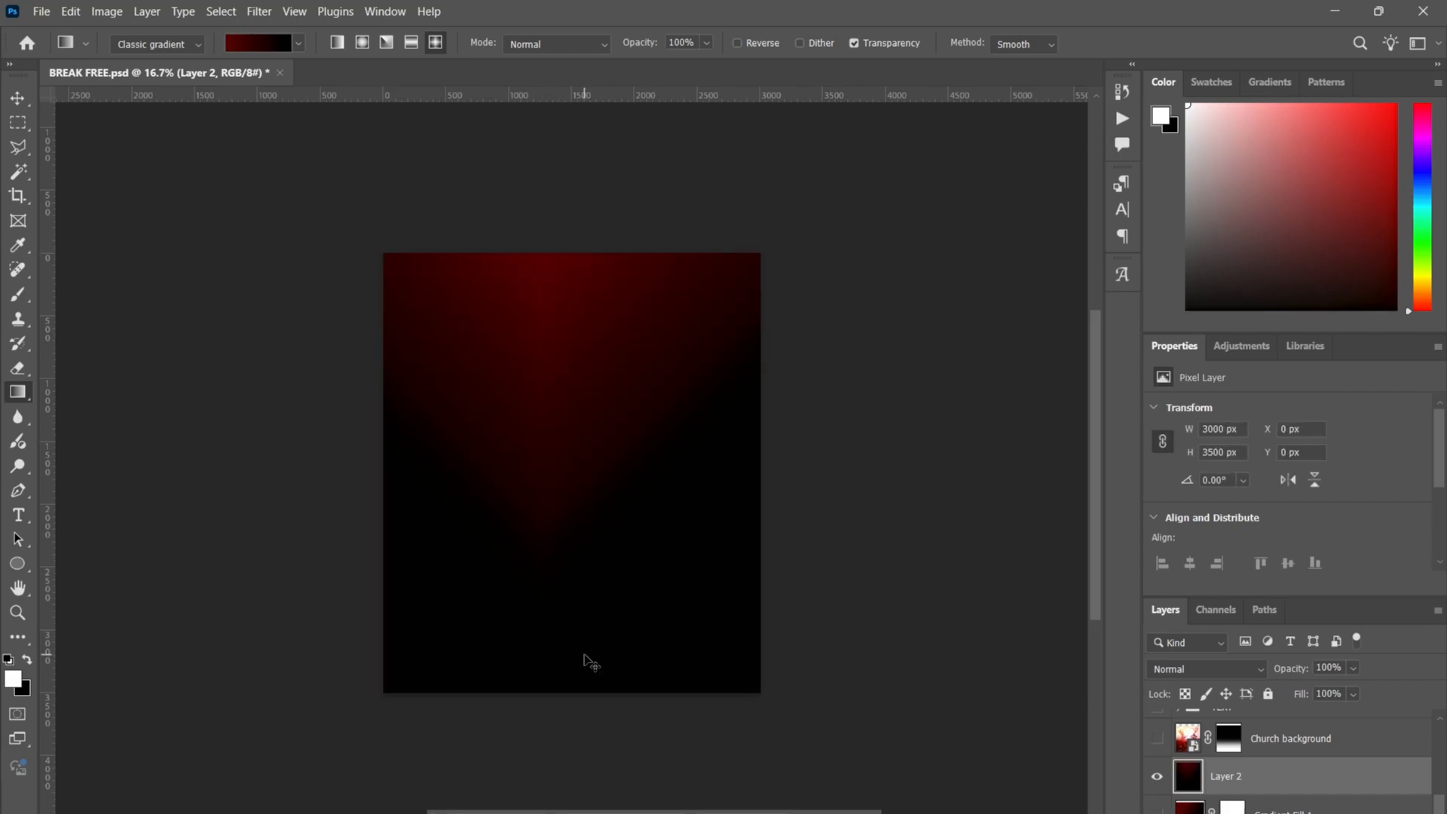
{"action": "key", "text": "ctrl+z"}
{"action": "left_click_drag", "start_coordinate": [599, 251], "coordinate": [601, 788]}
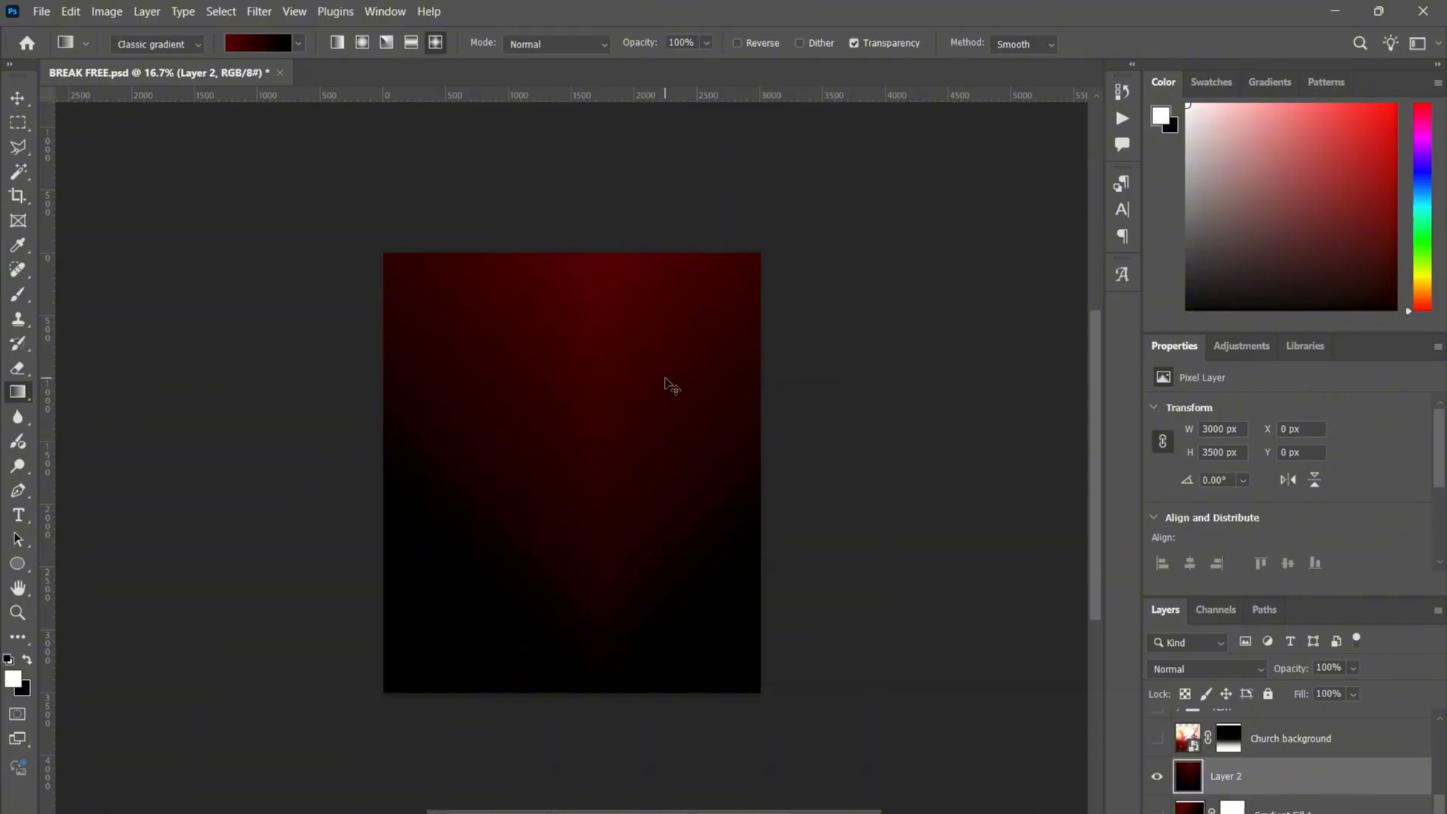
{"action": "key", "text": "ctrl+z"}
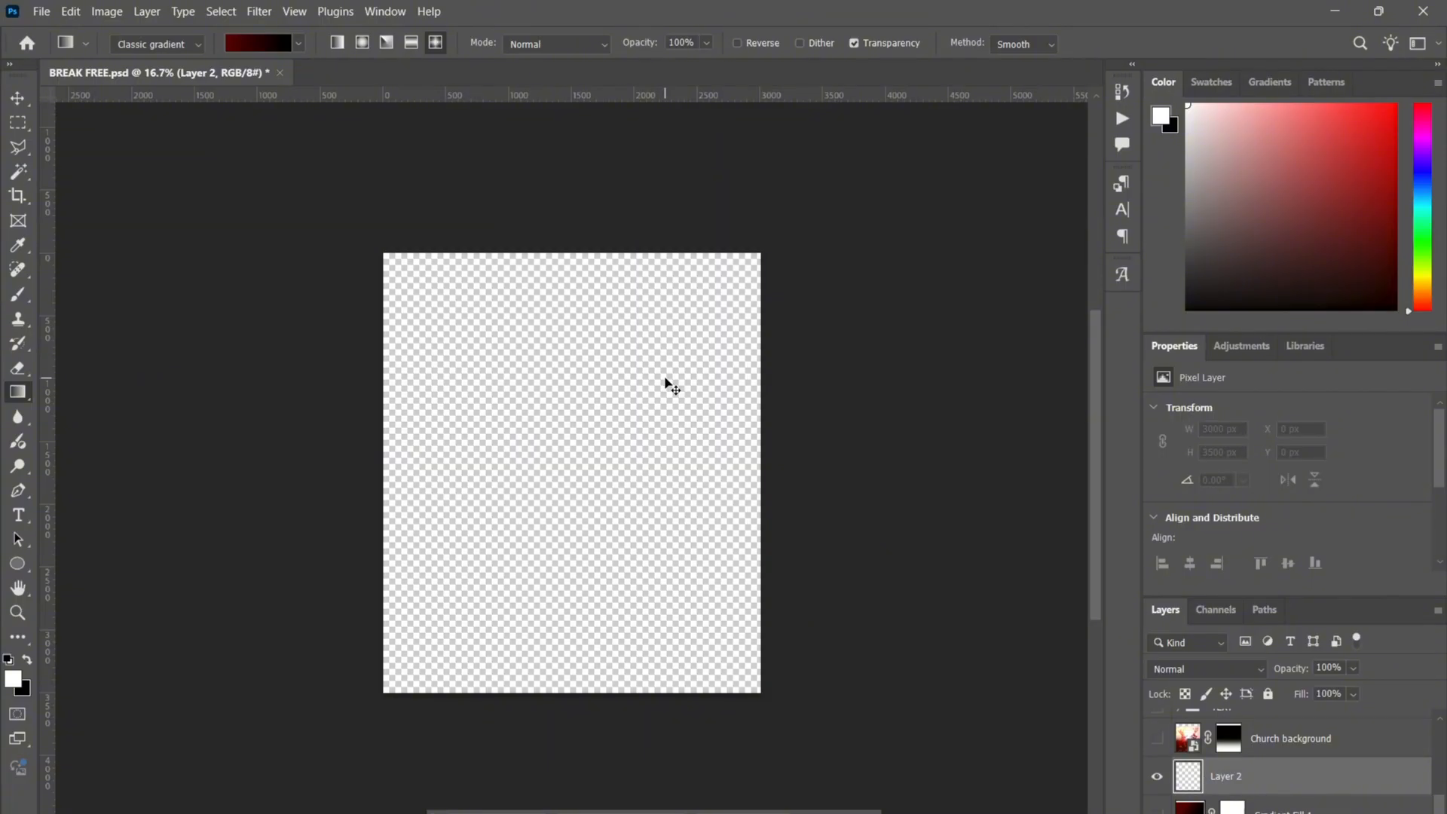
- Back out of adding a new Gradient fill layer and delete the empty Layer 2
{"action": "left_click", "coordinate": [17, 98]}
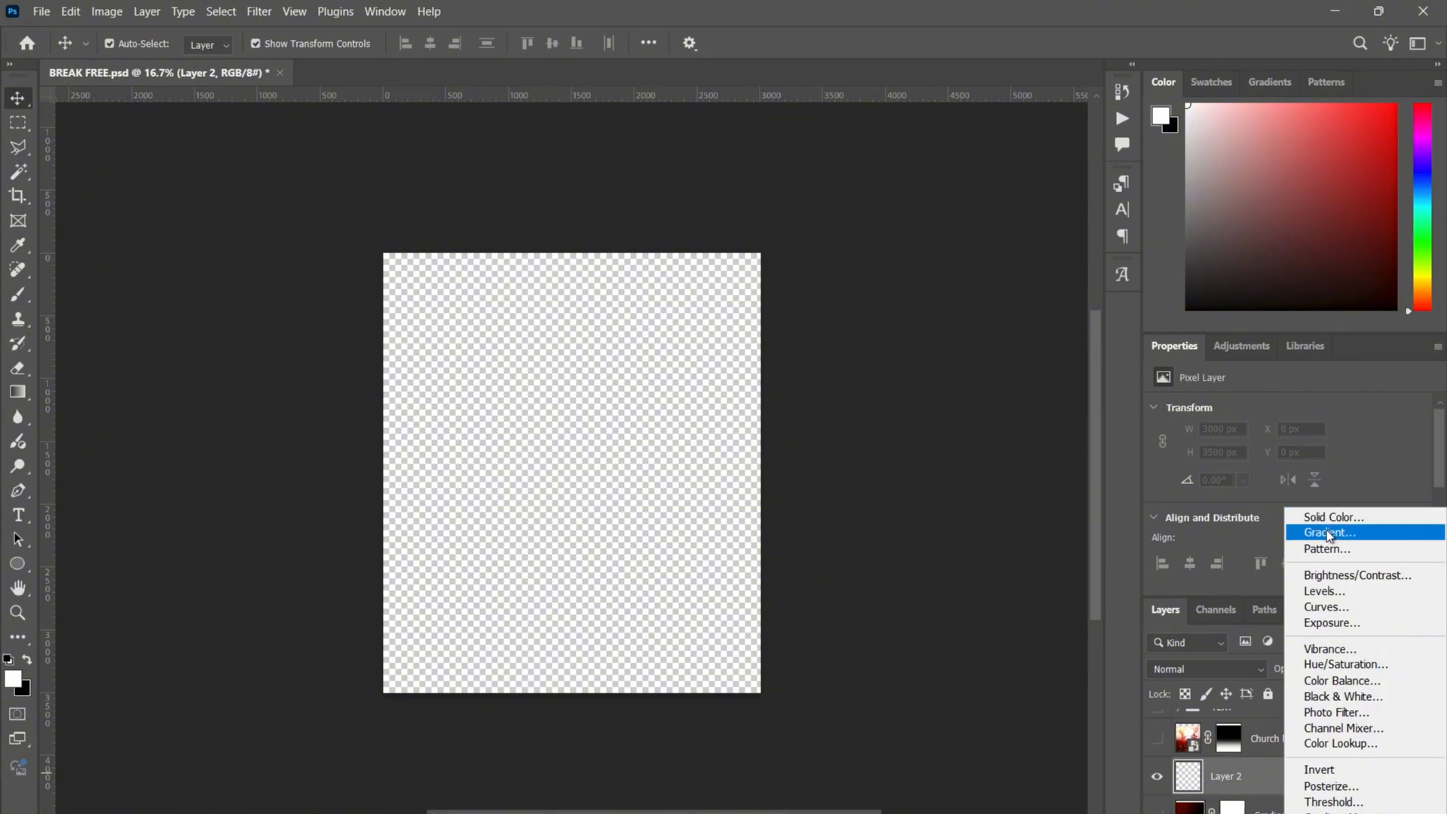
{"action": "left_click", "coordinate": [1329, 532]}
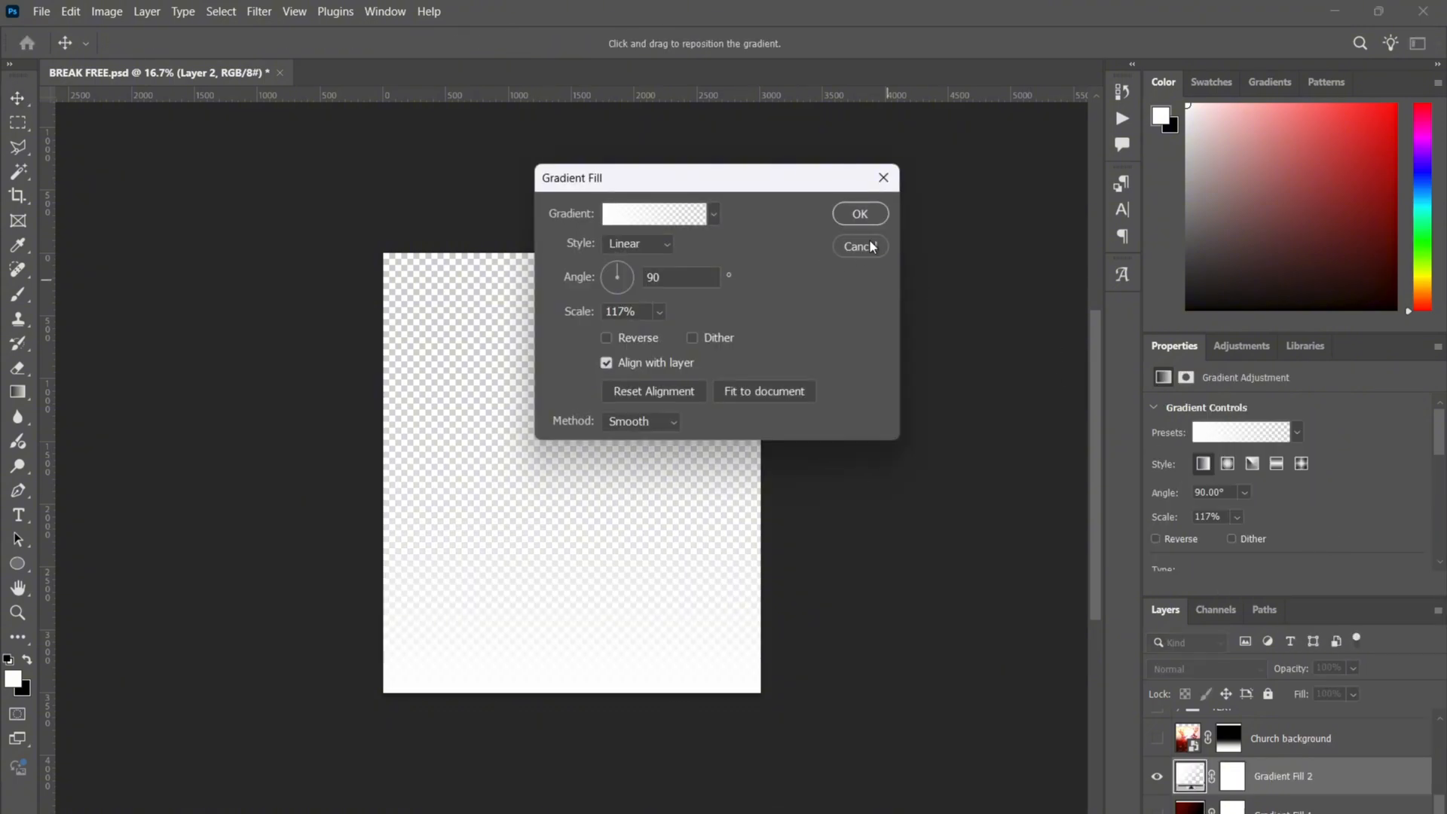
{"action": "left_click", "coordinate": [668, 214]}
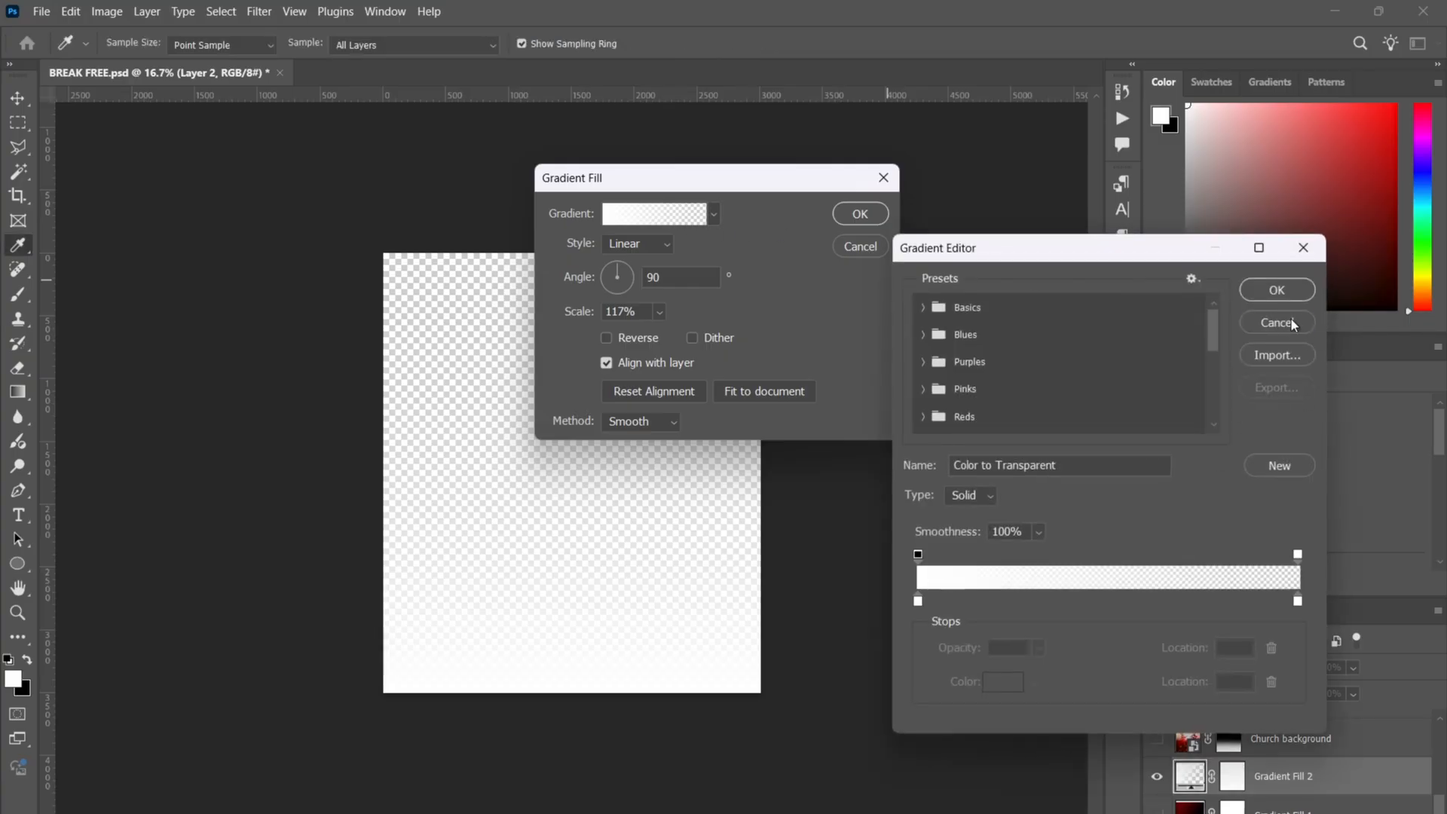
{"action": "left_click", "coordinate": [1290, 321]}
{"action": "left_click", "coordinate": [859, 247]}
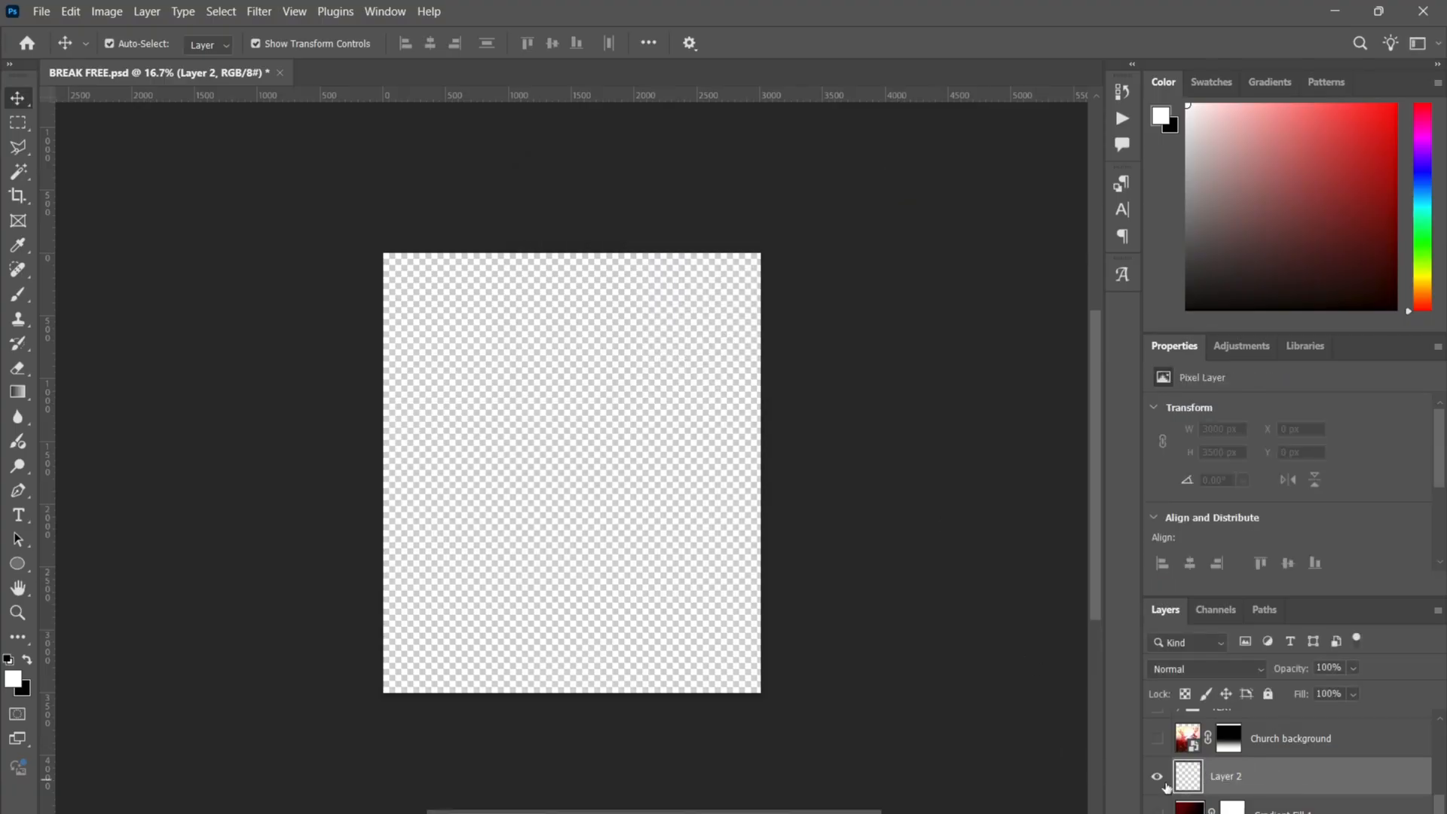
{"action": "key", "text": "Delete"}
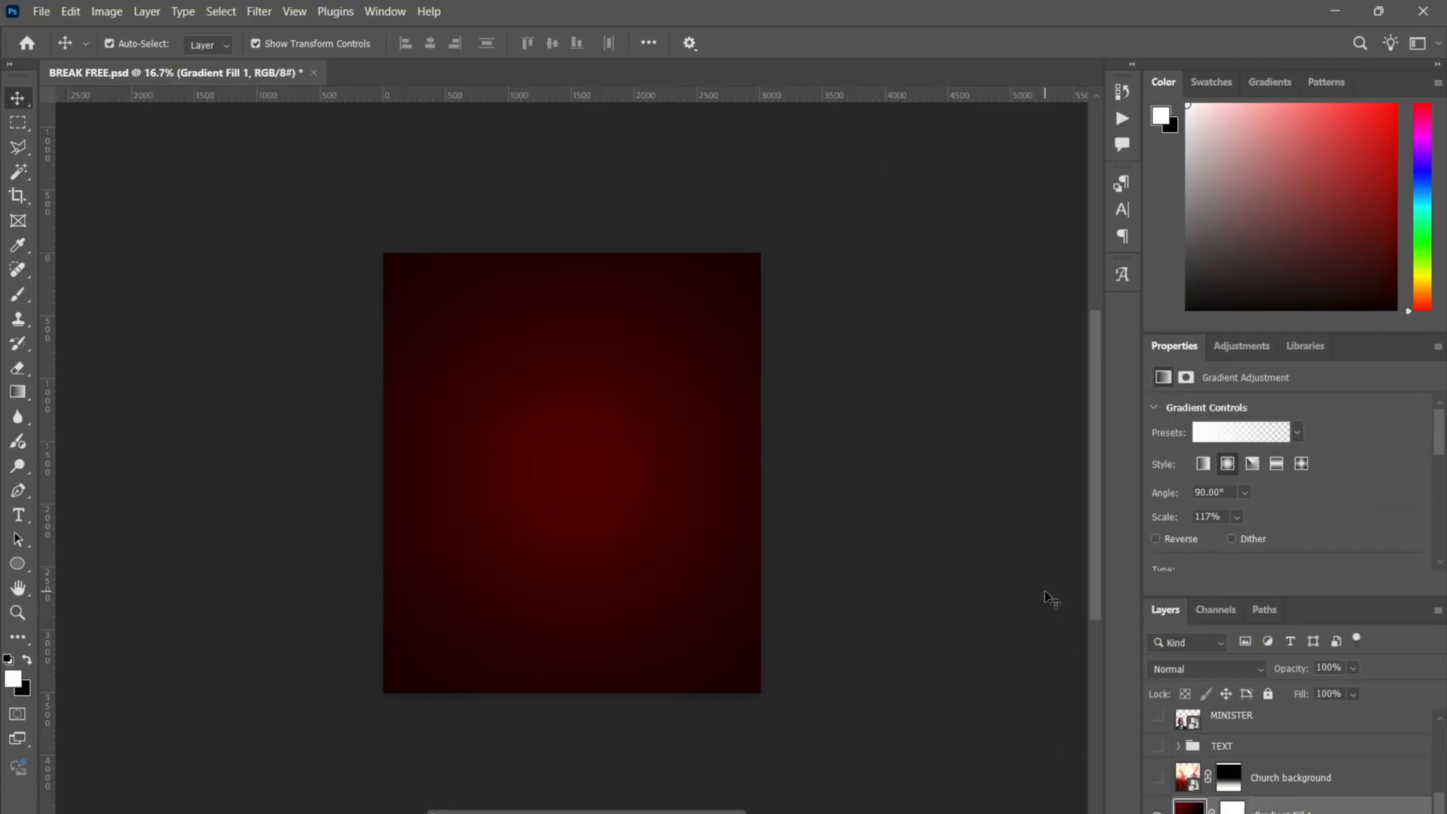
- Zoom in on the flyer and make the Church background layer visible
{"action": "left_click", "coordinate": [893, 576]}
{"action": "key", "text": "ctrl+plus"}
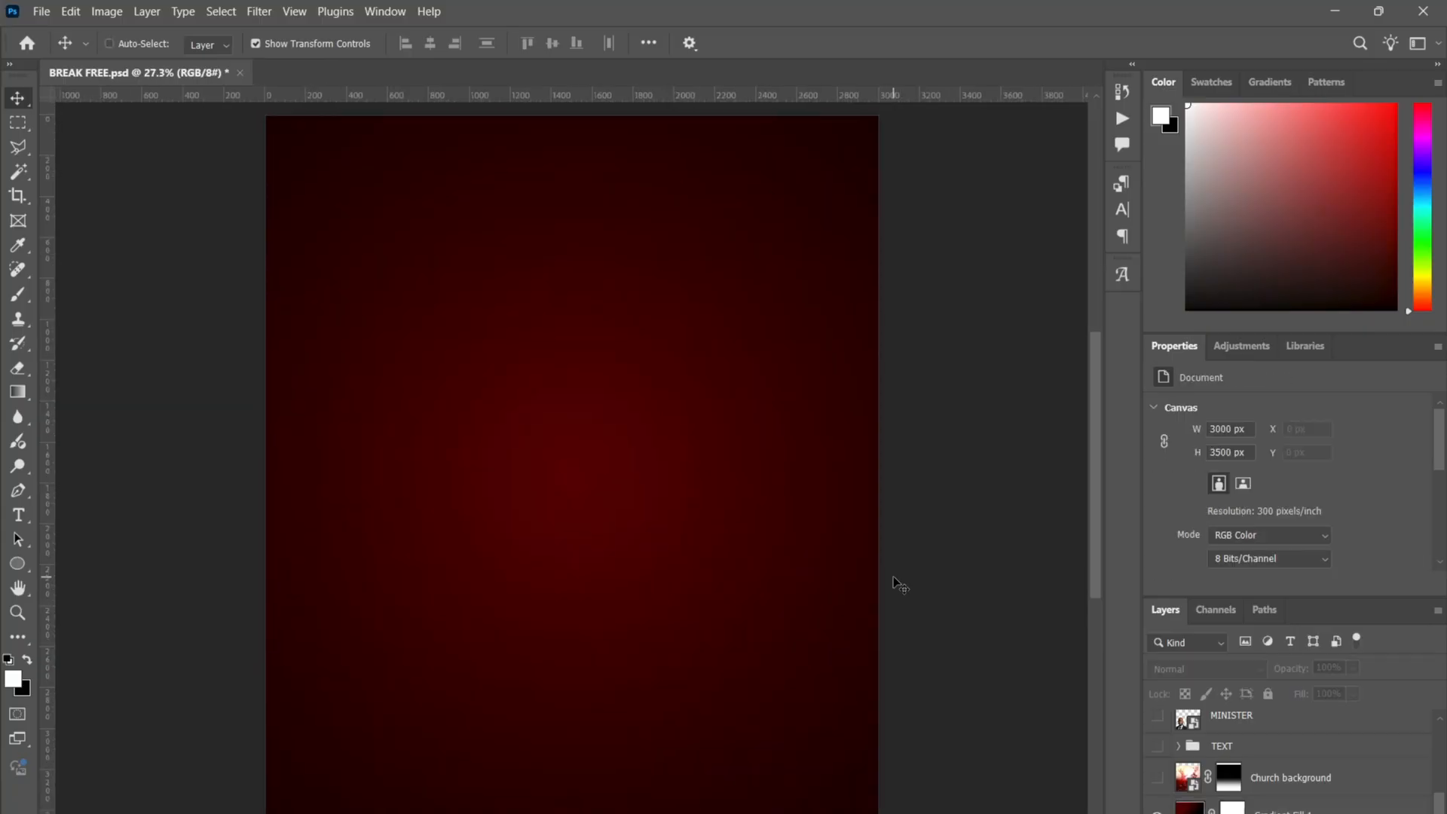
{"action": "left_click", "coordinate": [1157, 777]}
{"action": "left_click", "coordinate": [1204, 774]}
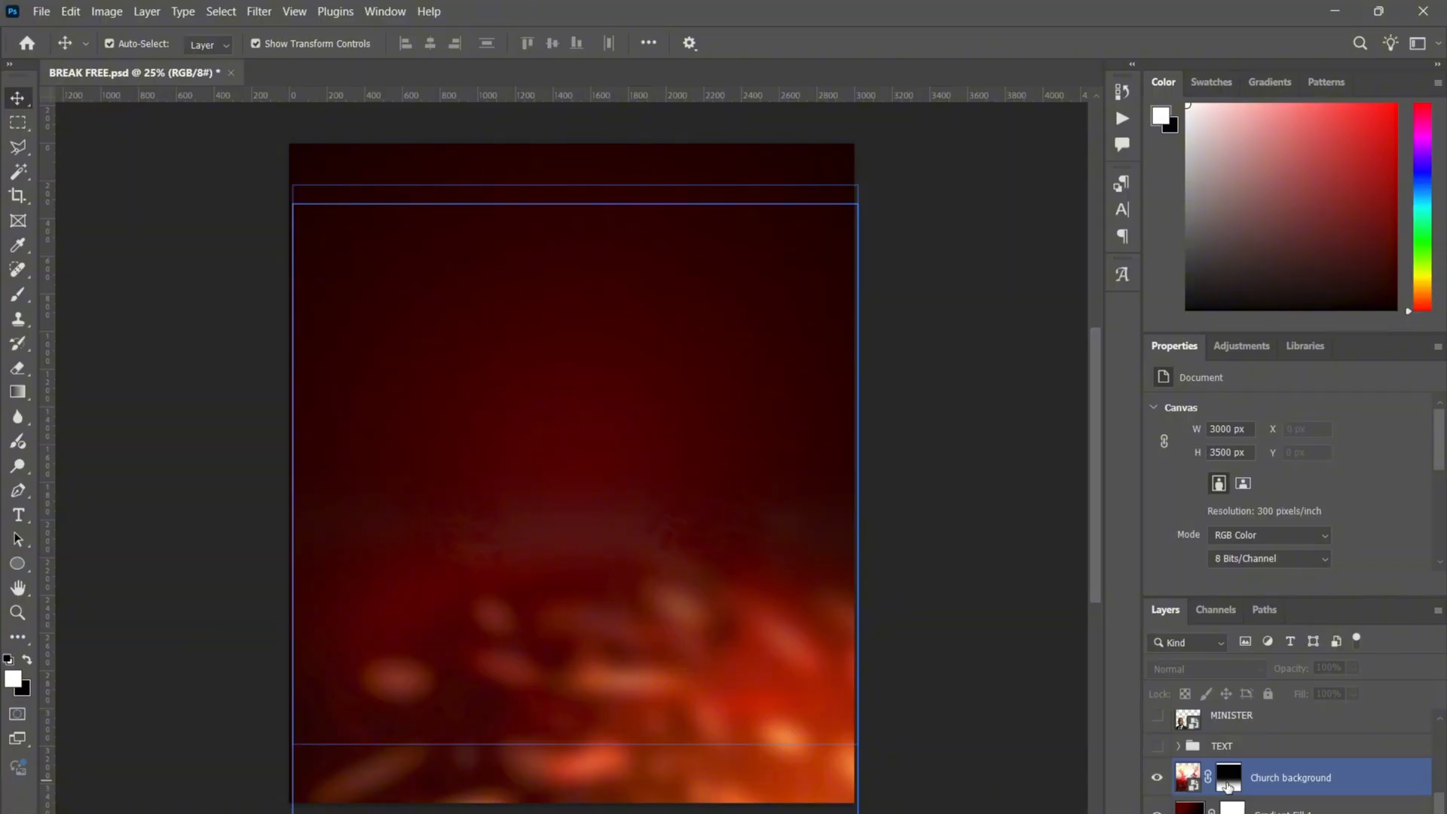
- Disable the Church background layer mask, then enable it again
{"action": "right_click", "coordinate": [1228, 787]}
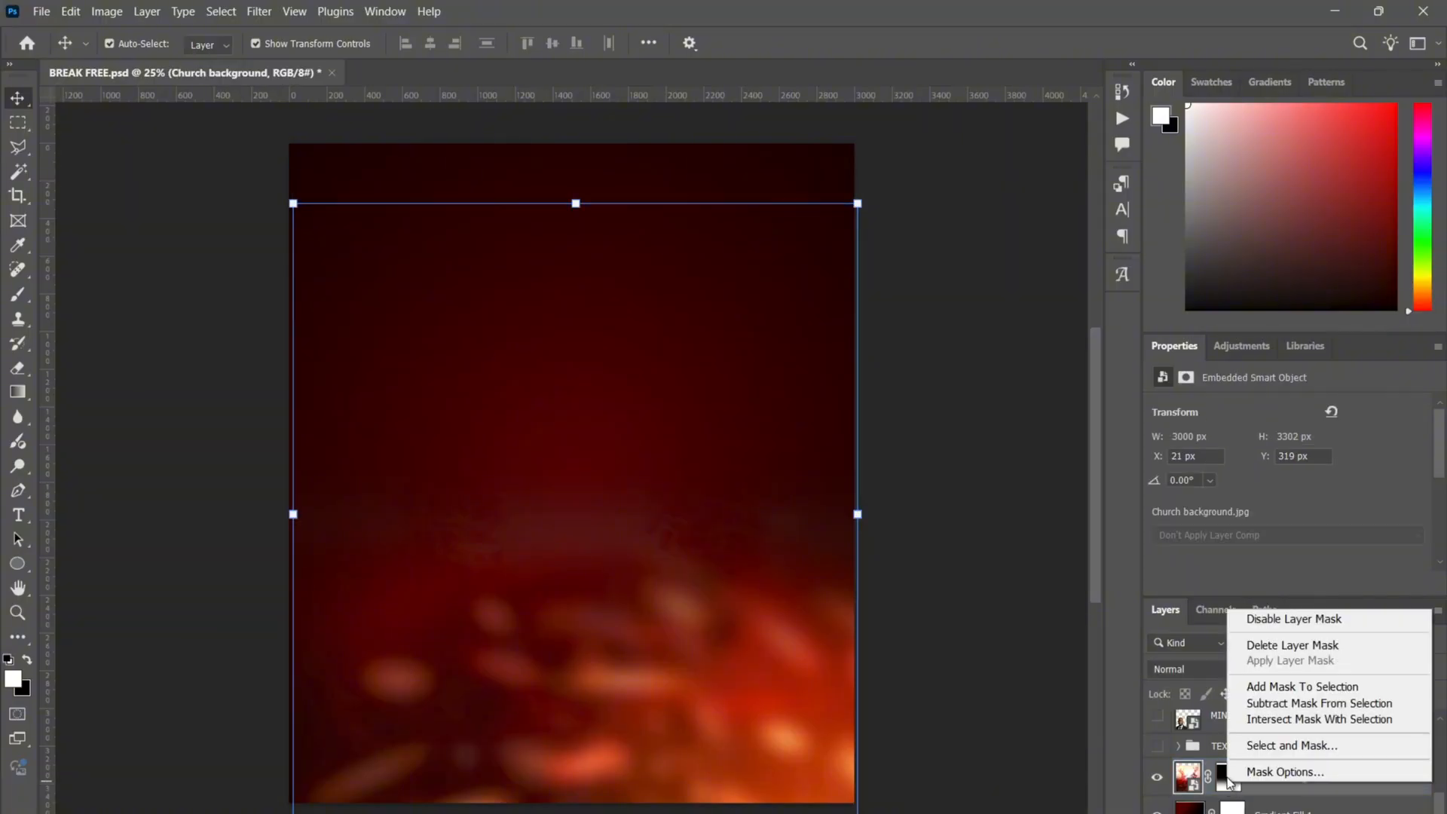
{"action": "left_click", "coordinate": [1278, 623]}
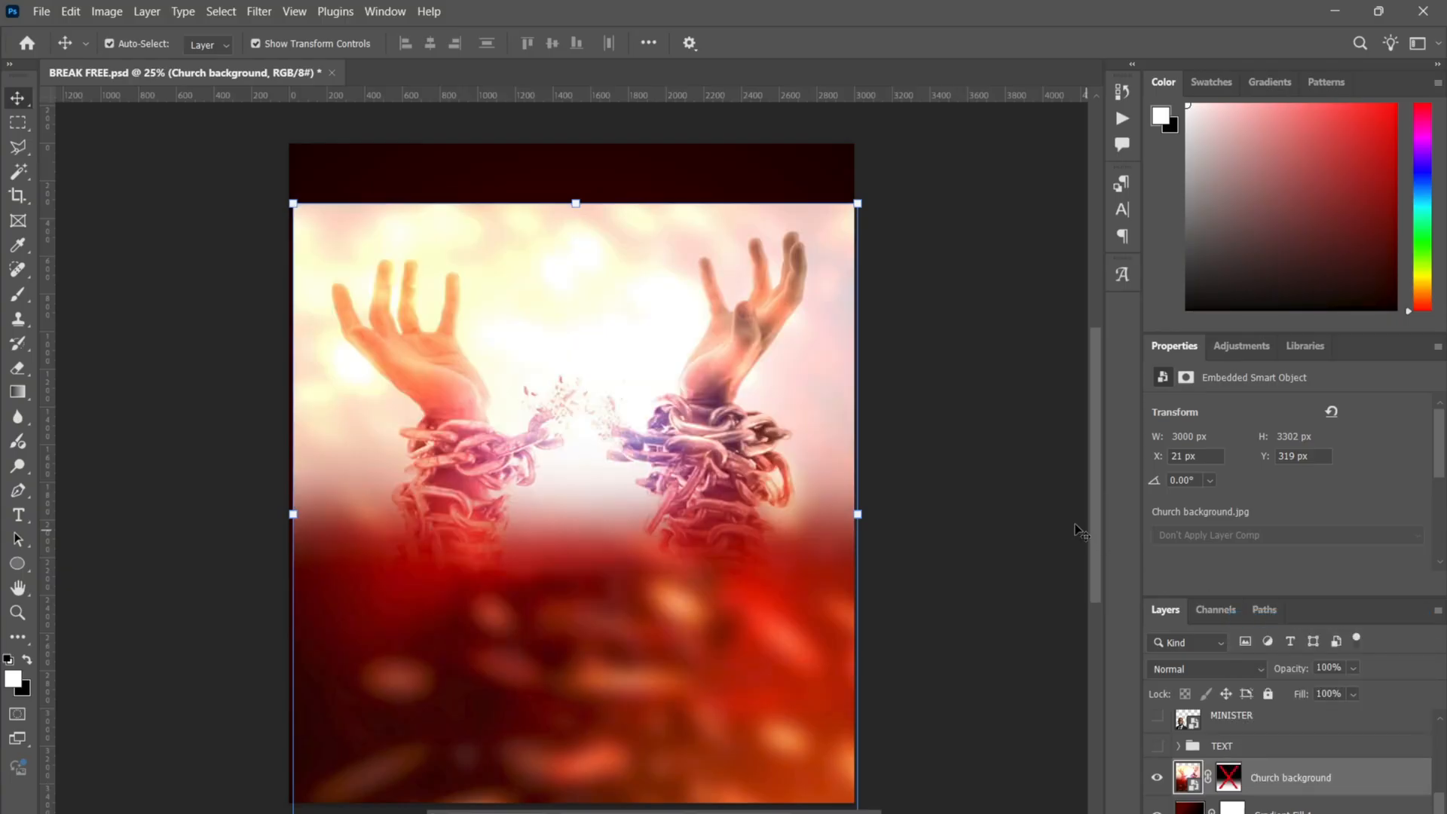
{"action": "left_click", "coordinate": [972, 544]}
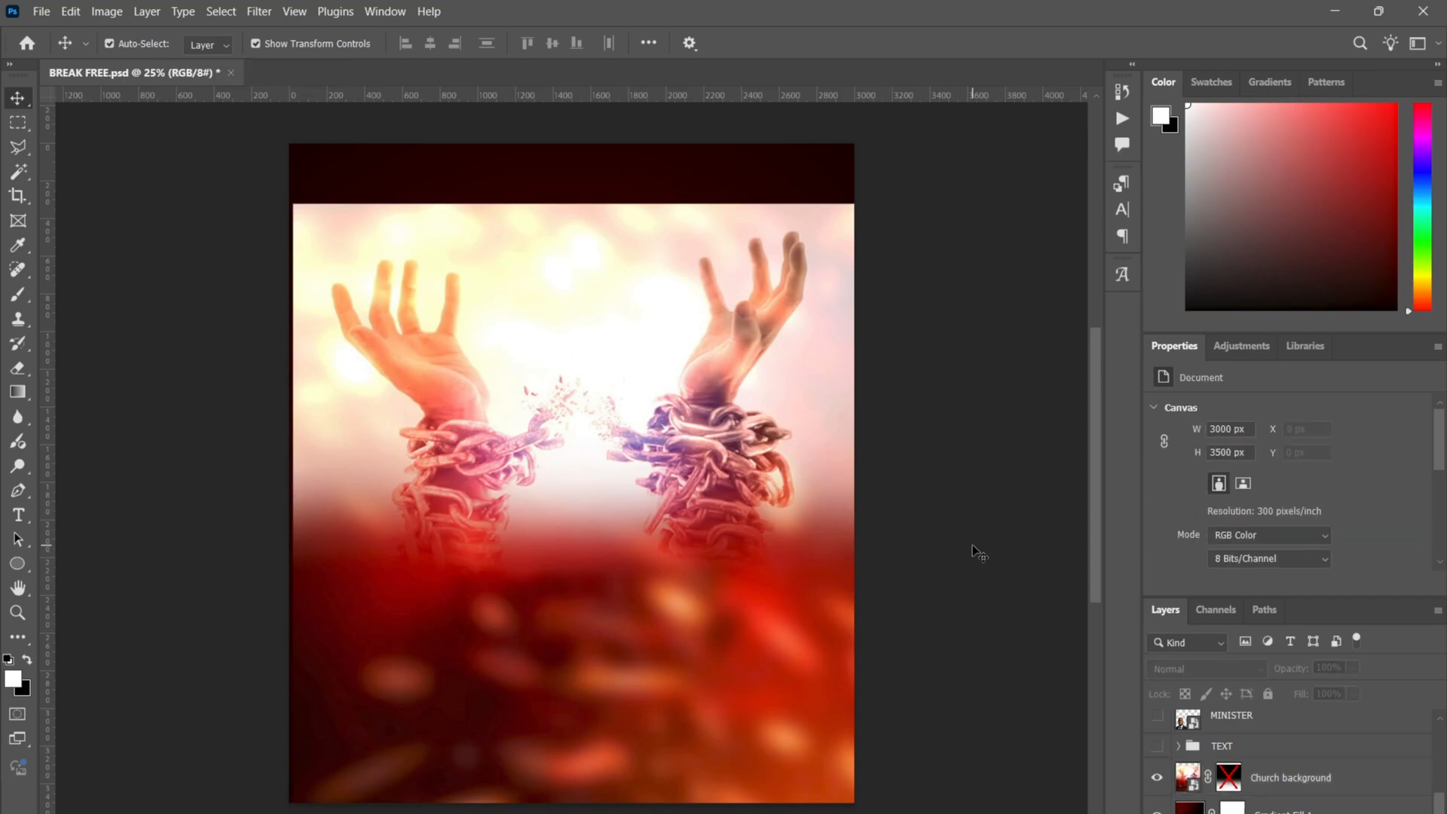
{"action": "left_click", "coordinate": [1225, 778]}
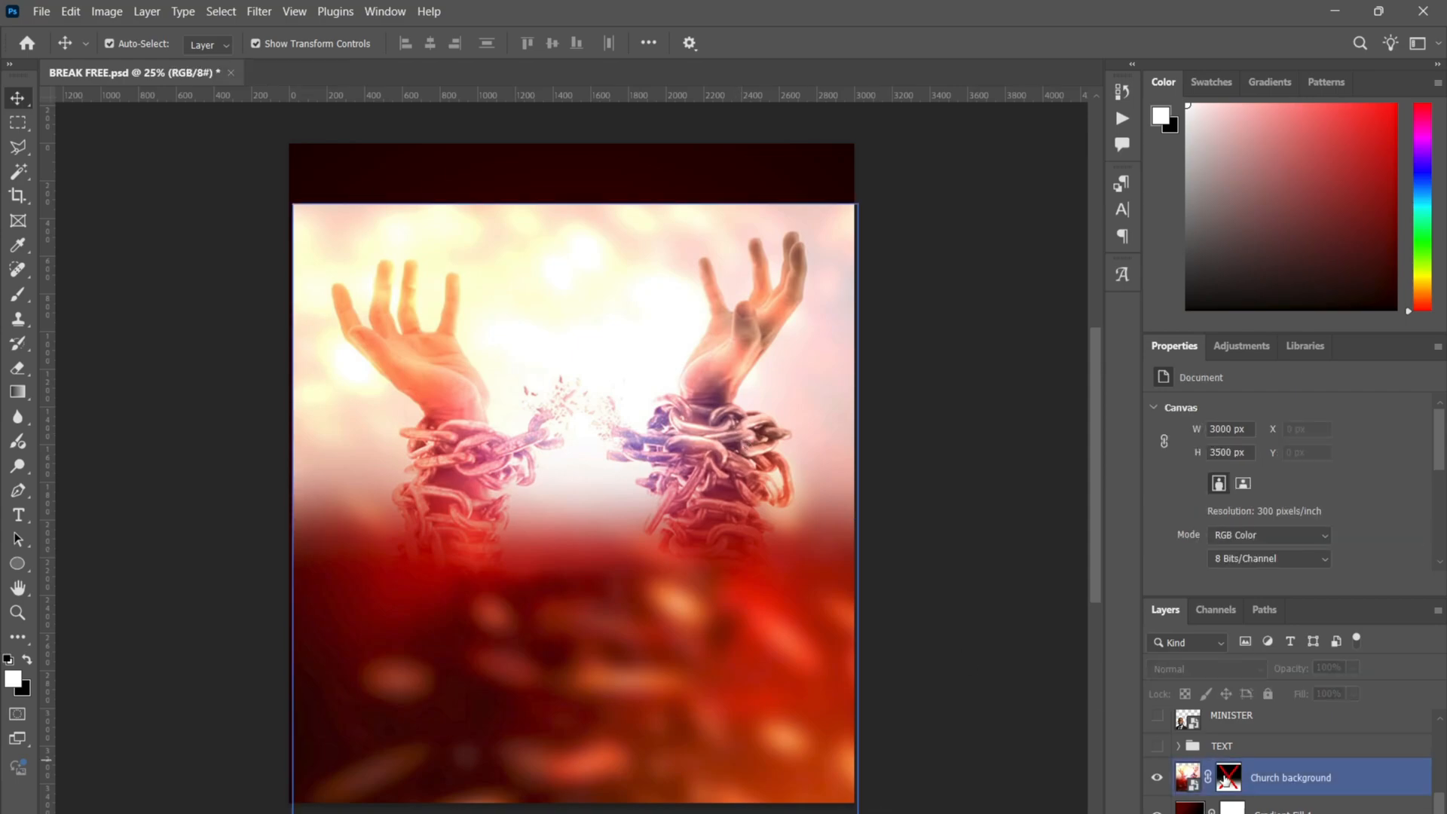
{"action": "right_click", "coordinate": [1225, 782]}
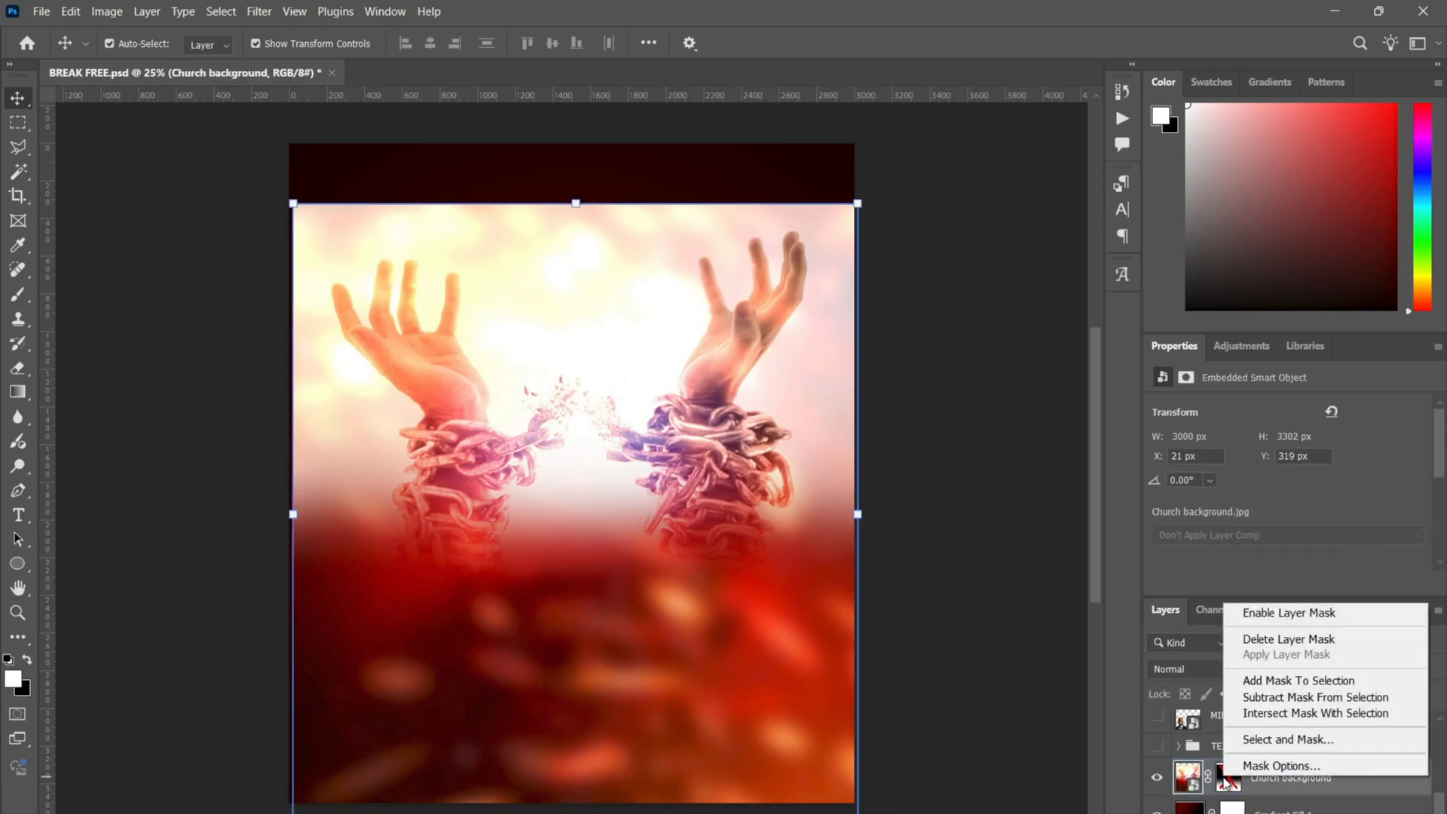
{"action": "left_click", "coordinate": [1286, 613]}
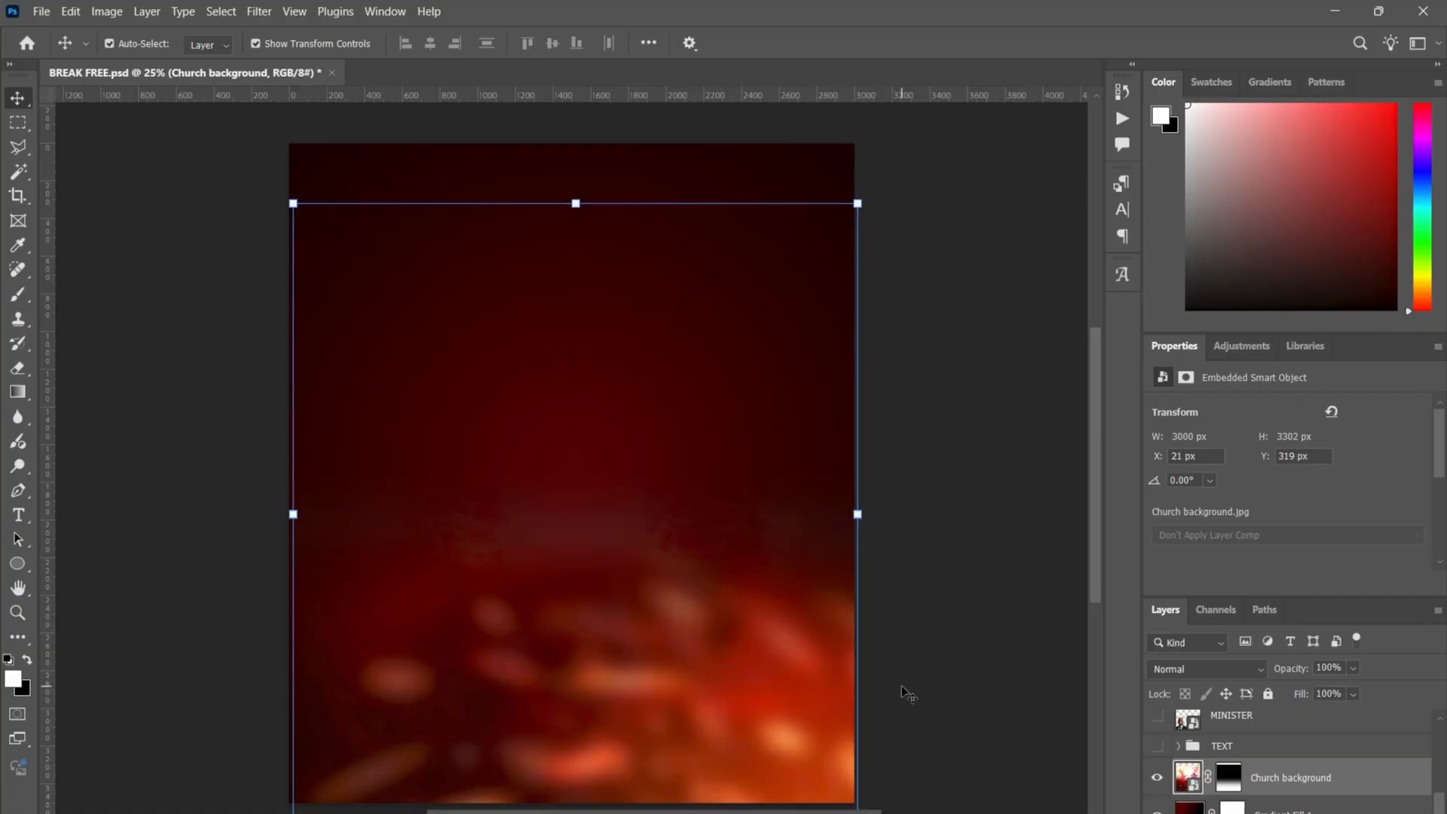
- Delete the Church background's old layer mask and add a fresh all-white mask
{"action": "right_click", "coordinate": [1229, 776]}
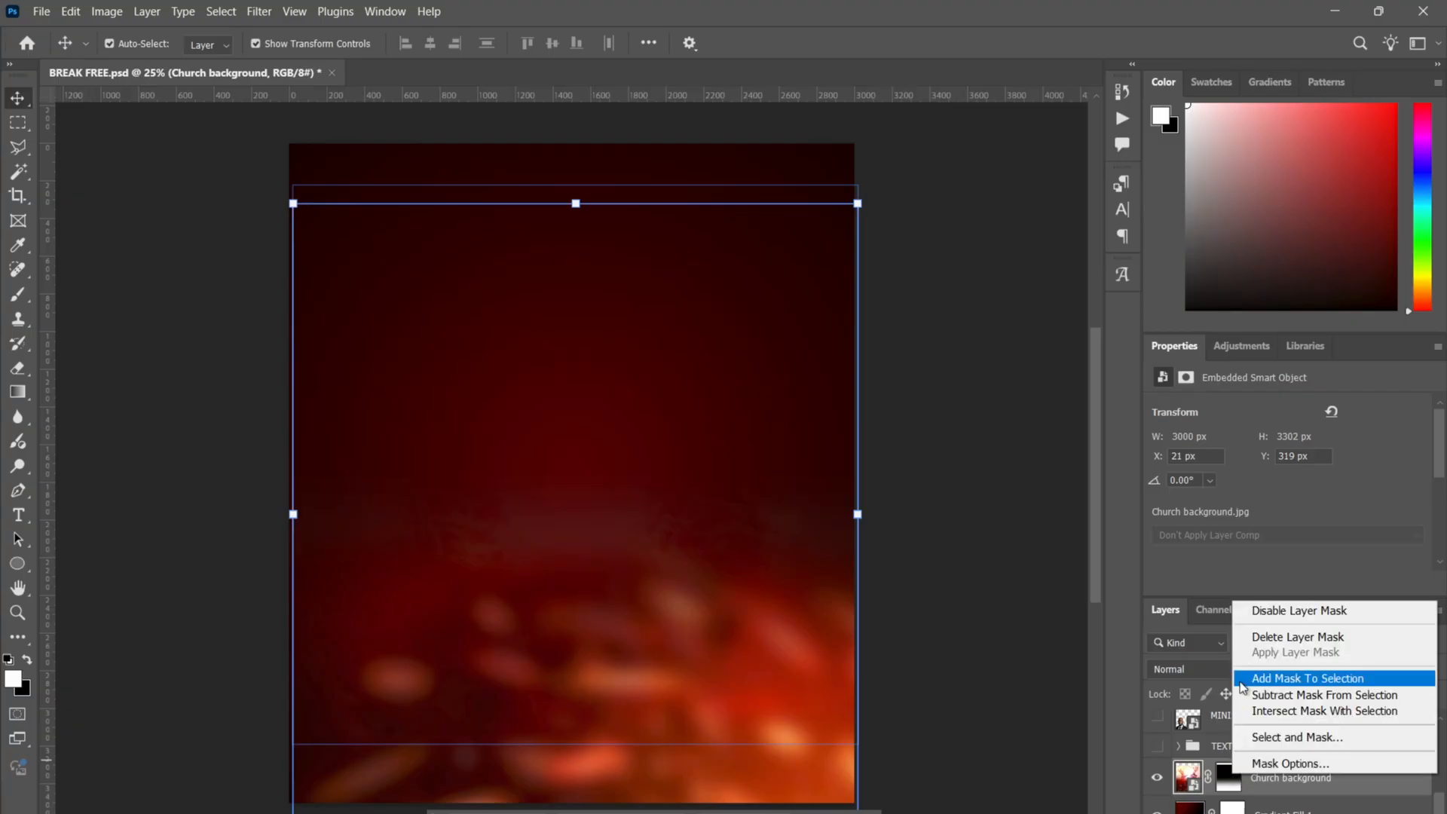
{"action": "left_click", "coordinate": [1281, 637]}
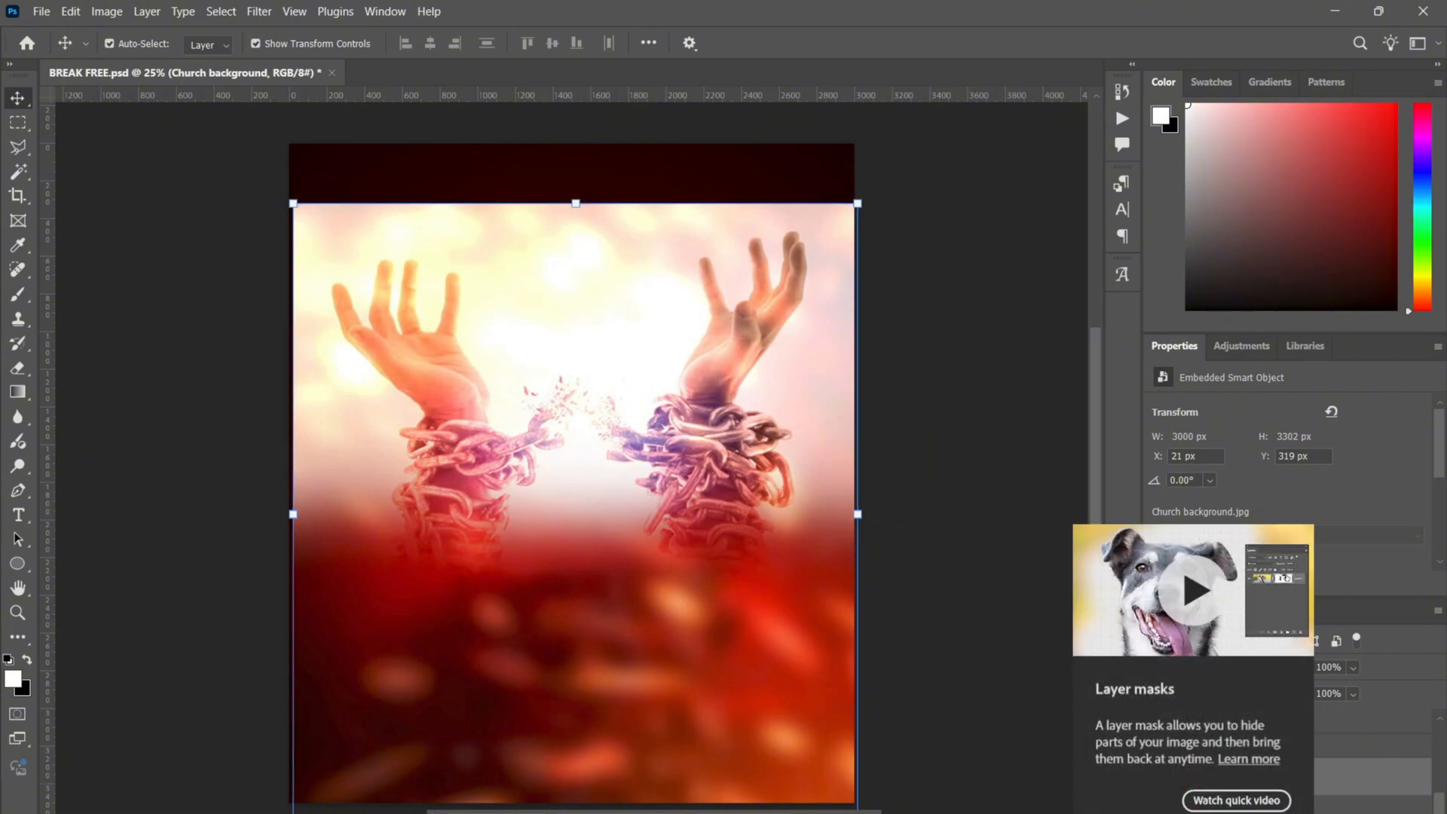
{"action": "left_click", "coordinate": [1287, 813]}
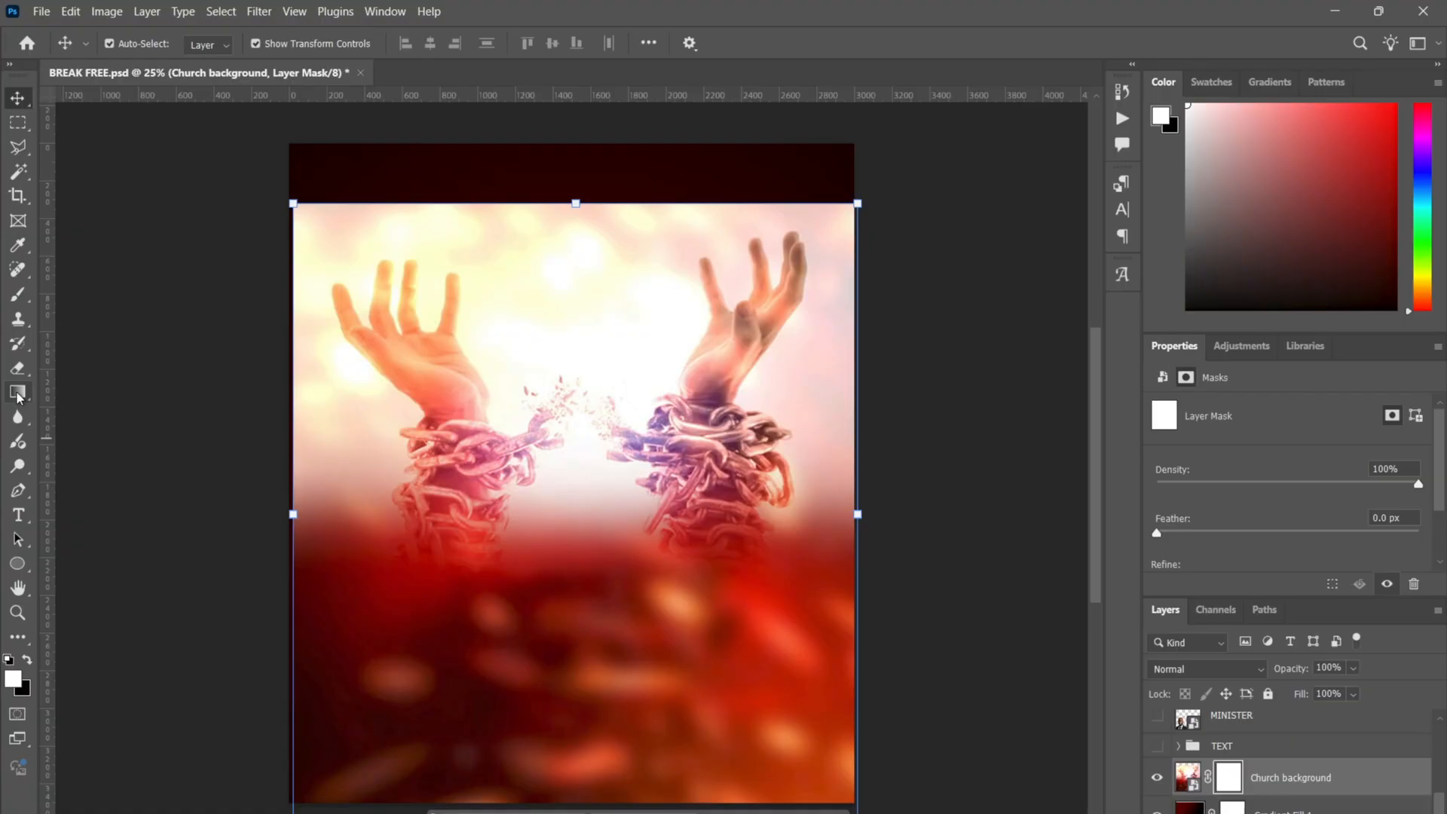
- Open the Gradient Editor and compare the black-to-transparent and dark red-to-black presets' stops
{"action": "key", "text": "g"}
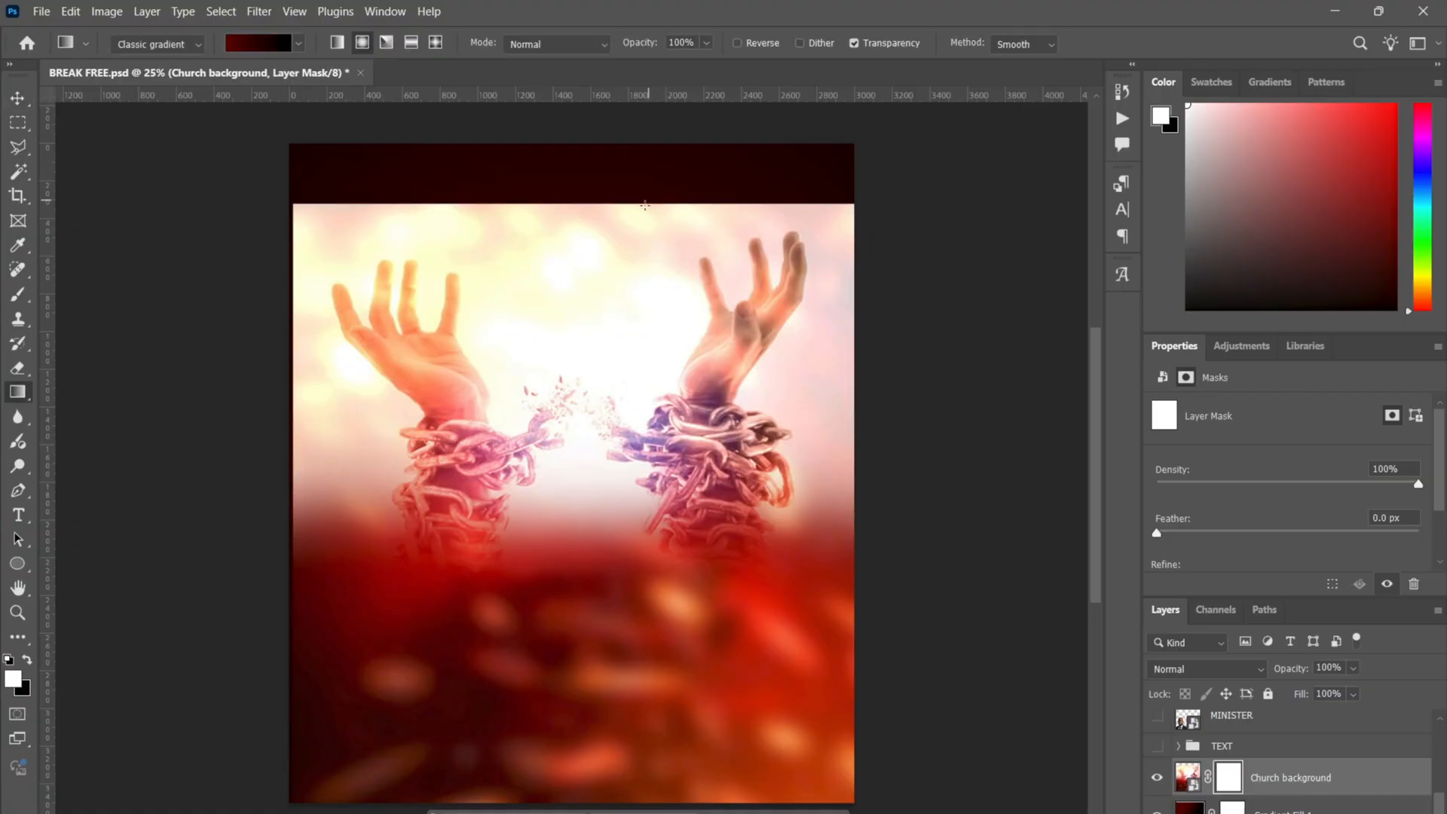
{"action": "left_click", "coordinate": [255, 43]}
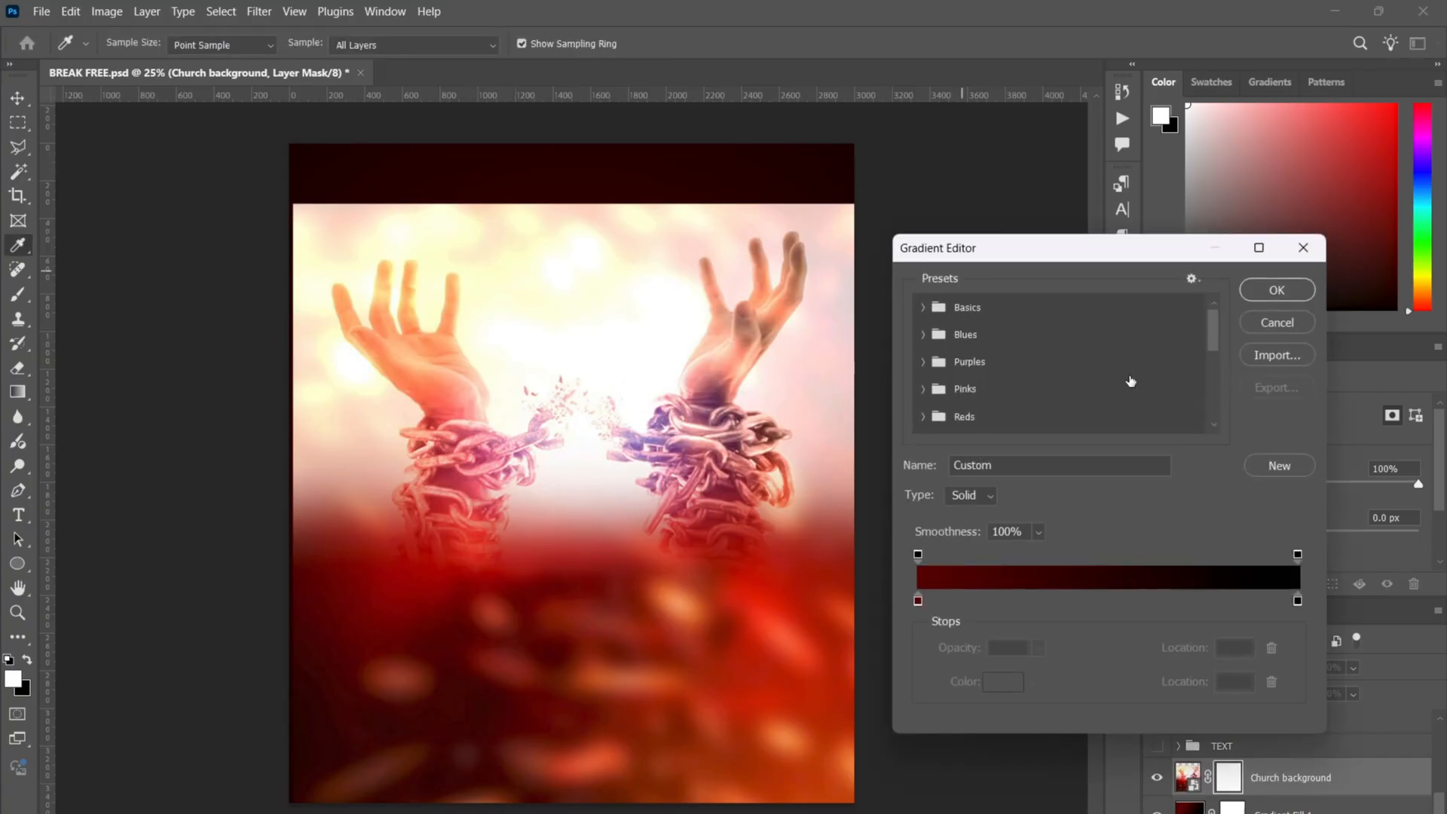
{"action": "scroll", "coordinate": [1131, 381], "scroll_direction": "down", "scroll_amount": 4}
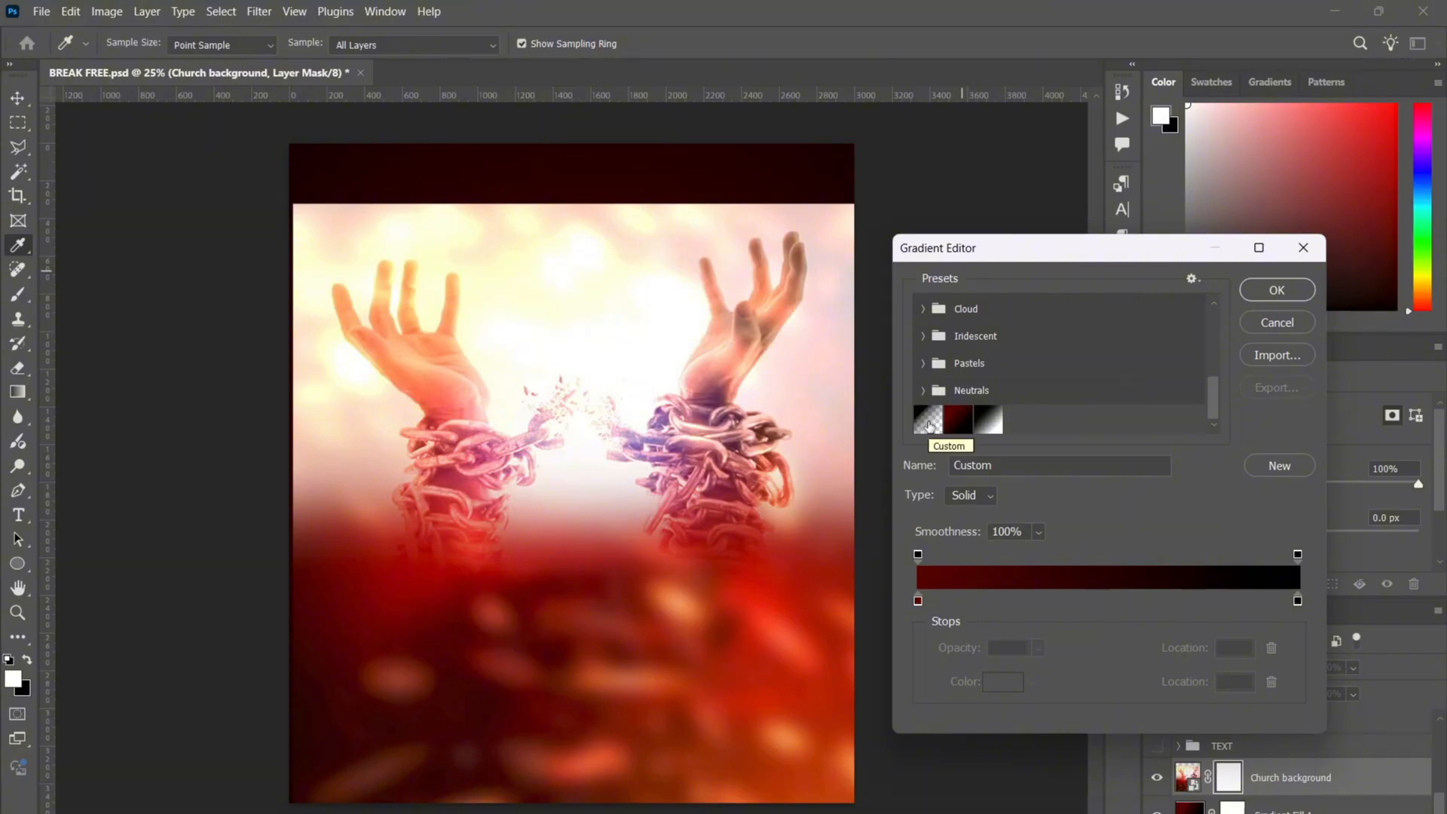
{"action": "left_click", "coordinate": [928, 426]}
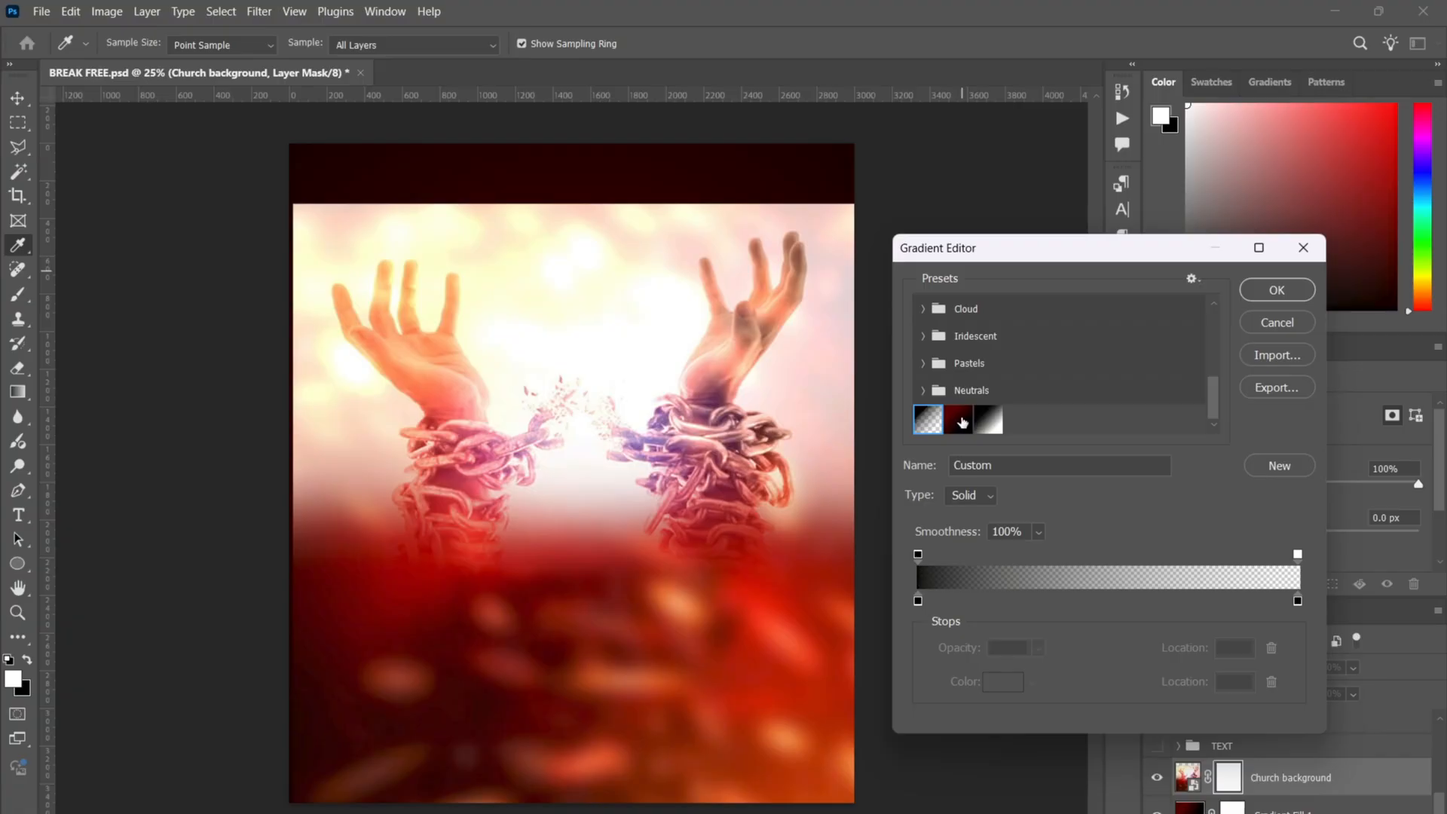
{"action": "left_click", "coordinate": [958, 420]}
{"action": "left_click", "coordinate": [918, 601]}
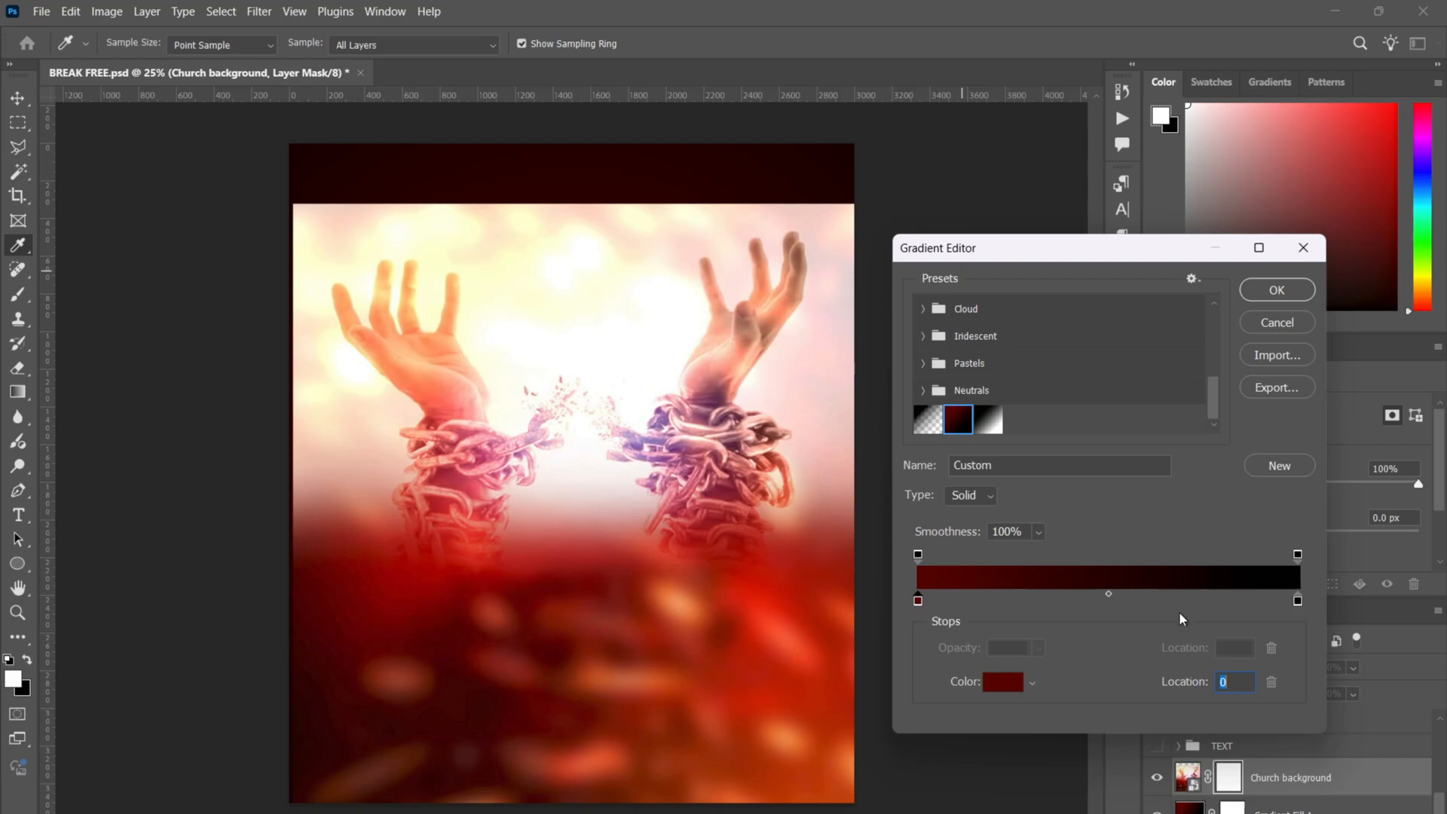
{"action": "left_click", "coordinate": [1298, 601]}
{"action": "left_click", "coordinate": [918, 555]}
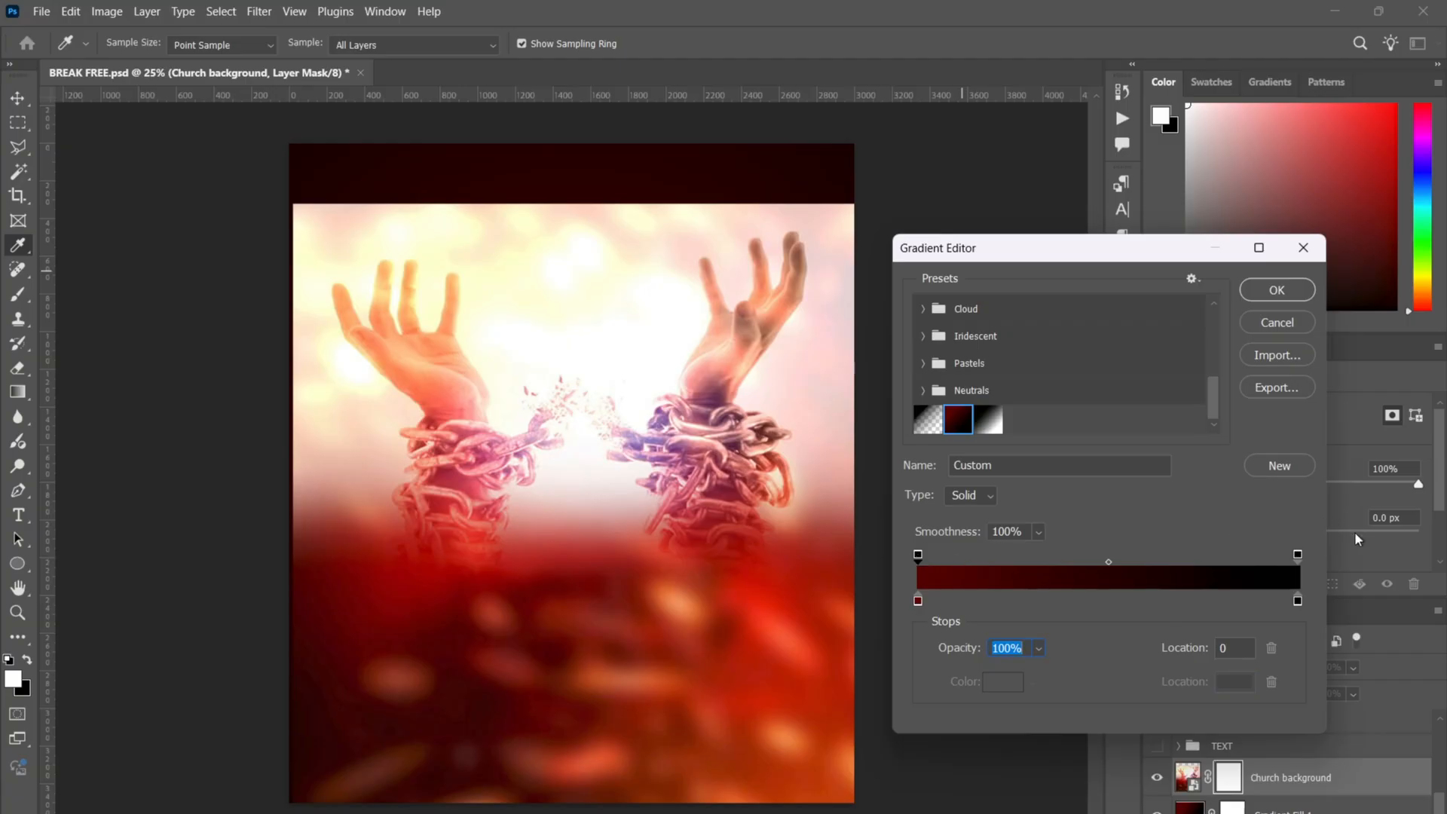
{"action": "left_click", "coordinate": [1299, 555]}
- Settle on the black-to-transparent gradient, 100% to 0% opacity, and confirm it
{"action": "left_click", "coordinate": [927, 420]}
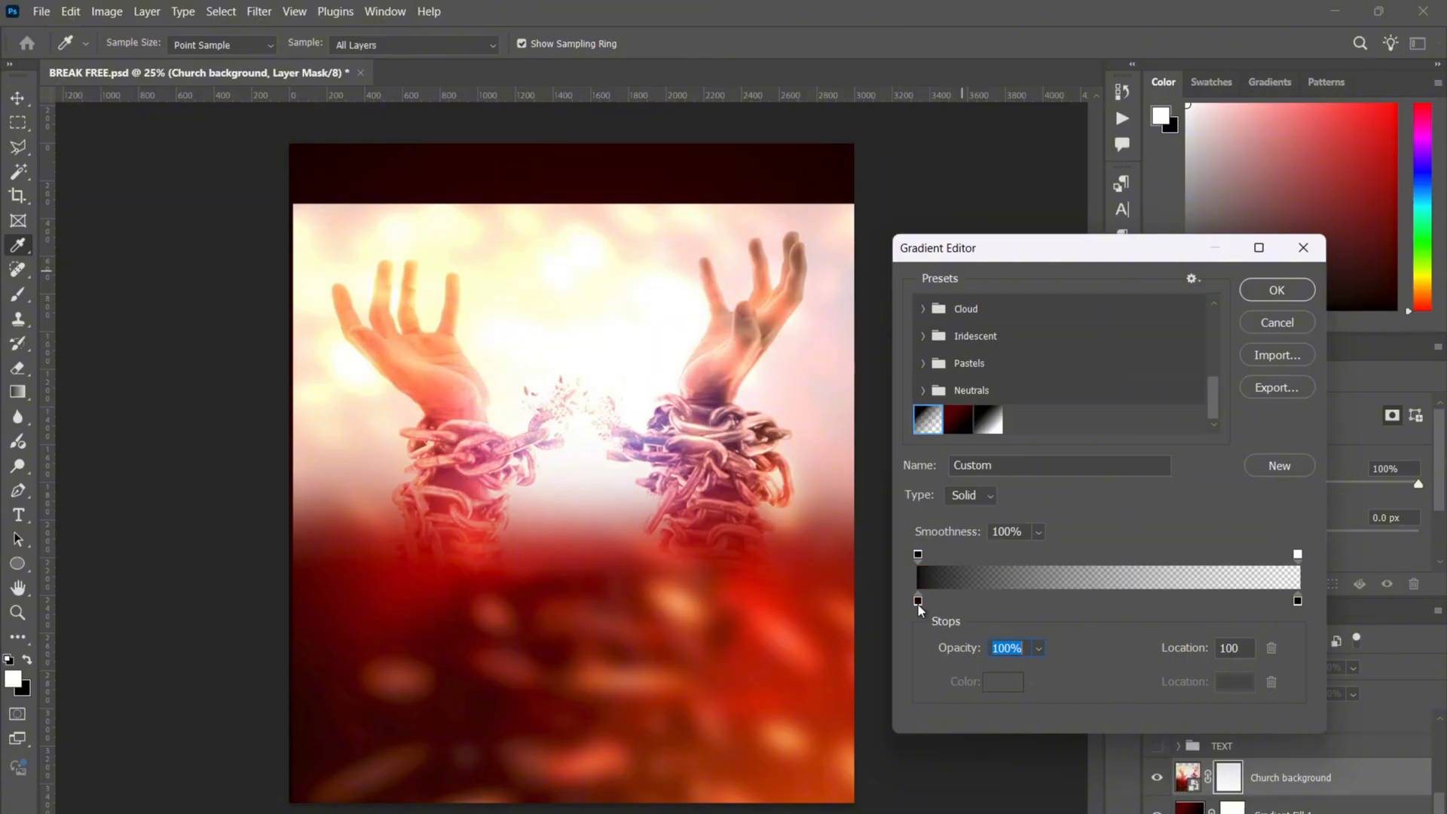
{"action": "left_click", "coordinate": [918, 603]}
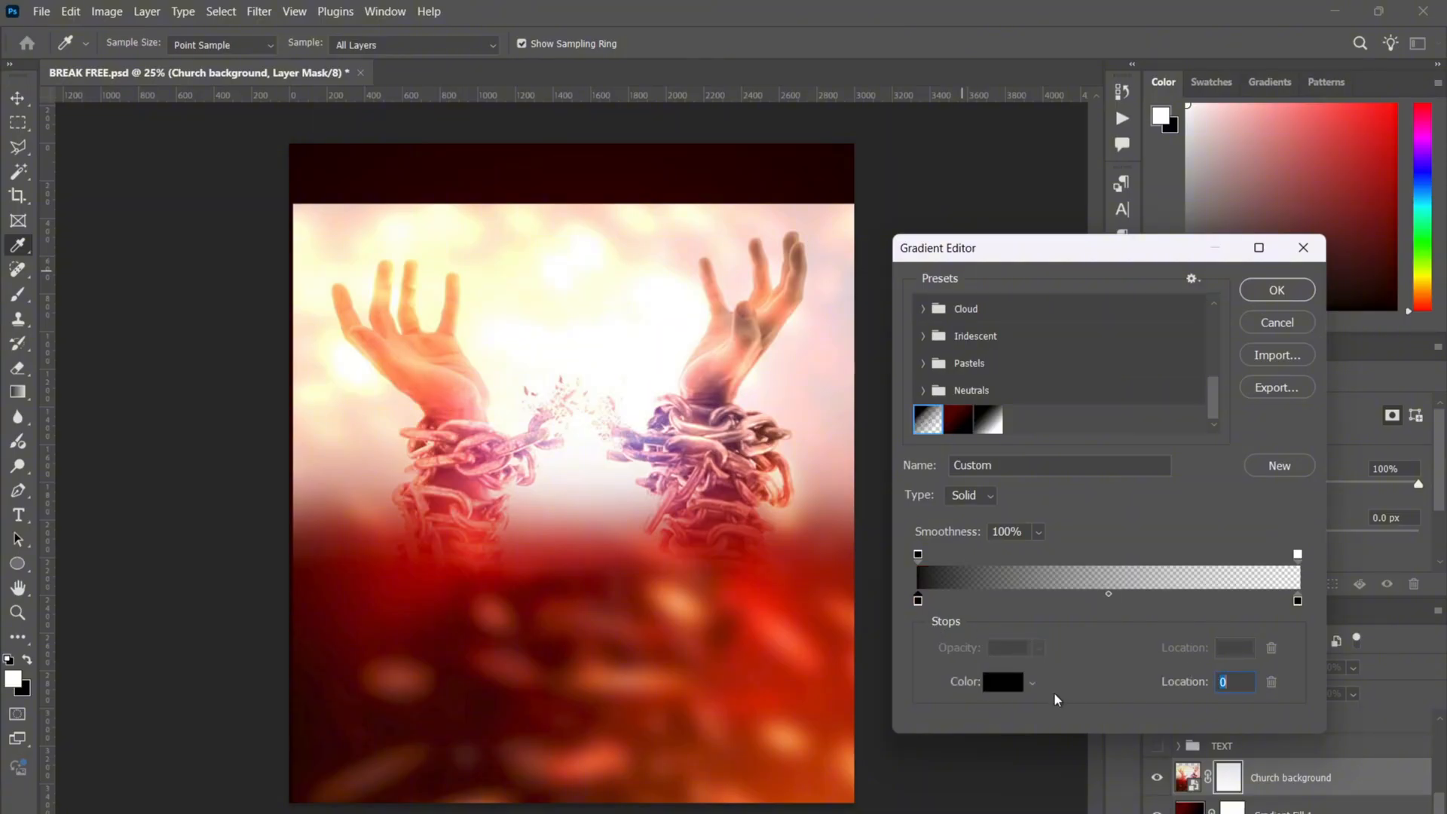
{"action": "left_click", "coordinate": [919, 555]}
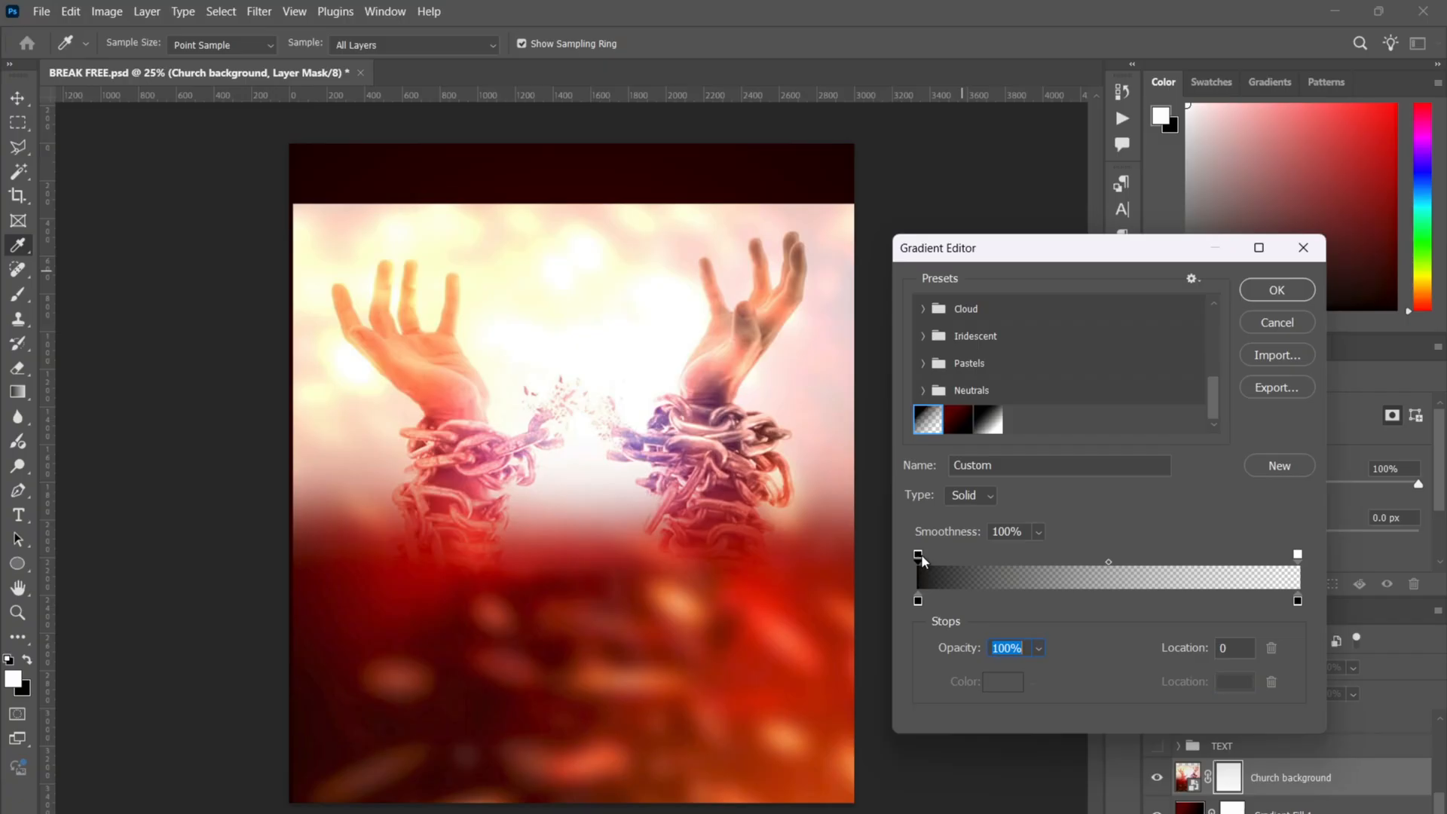
{"action": "left_click", "coordinate": [1298, 600]}
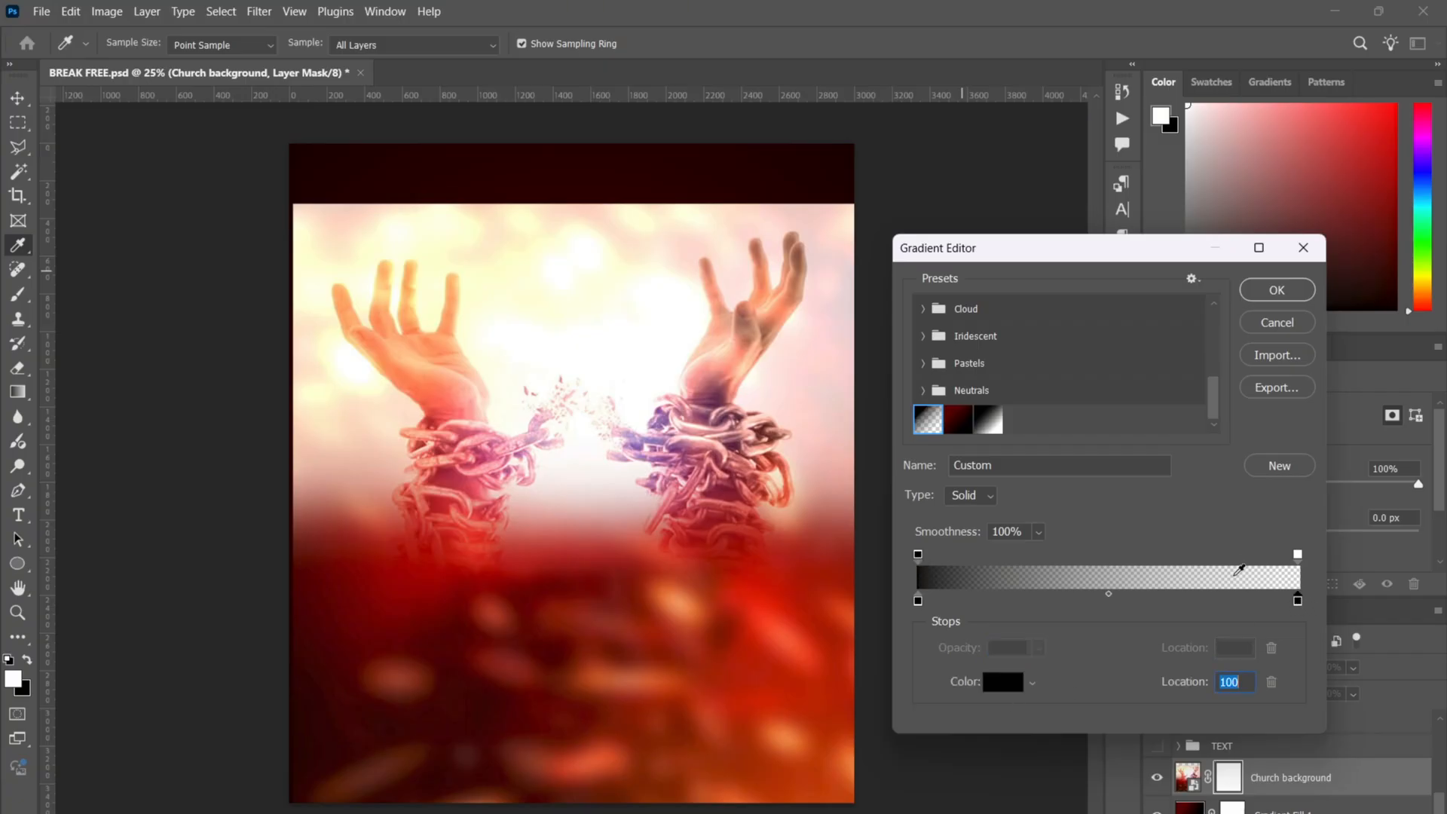
{"action": "left_click", "coordinate": [1298, 555]}
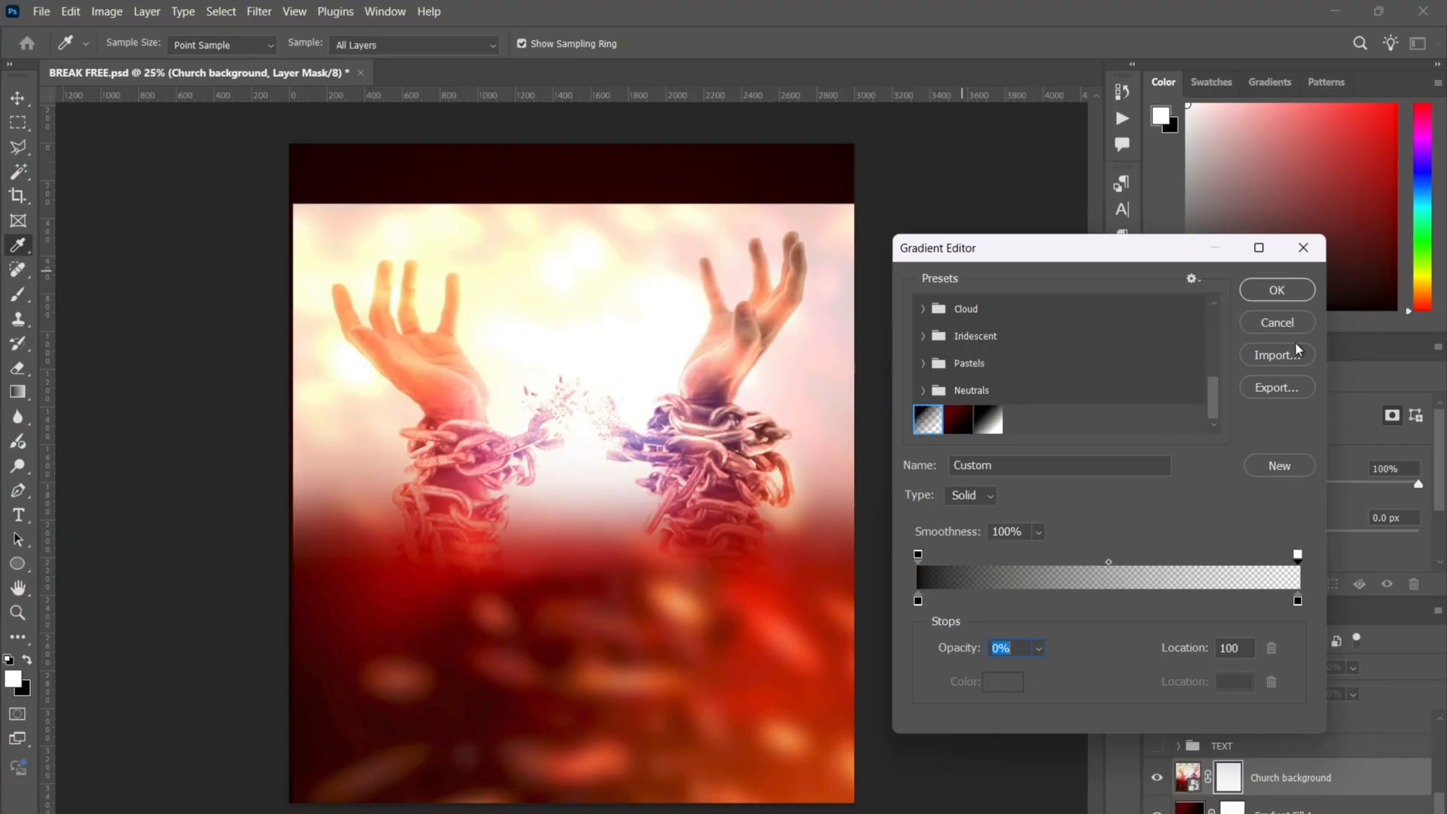
{"action": "left_click", "coordinate": [1276, 290]}
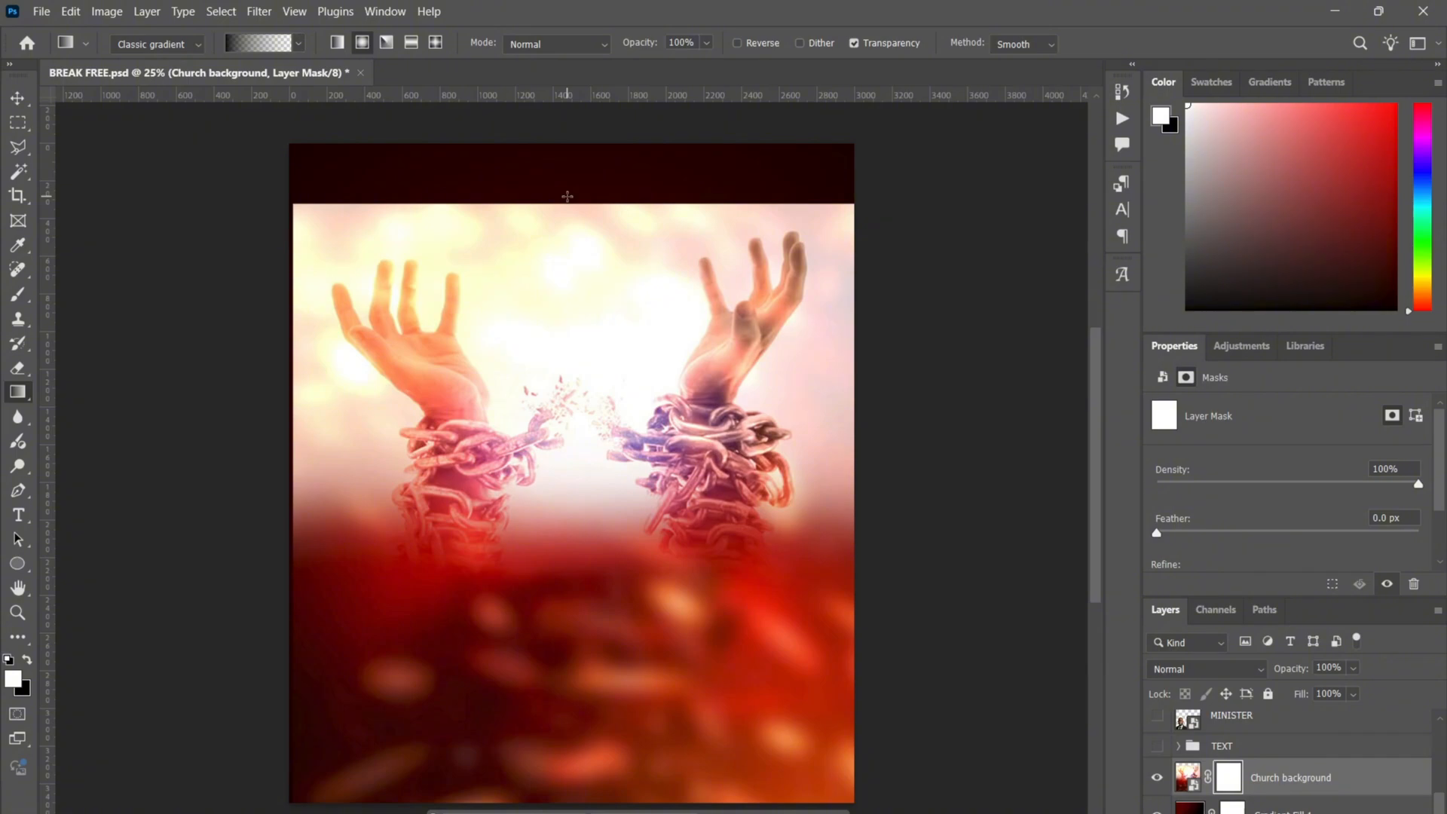
- Replace the radial gradient with top-down linear gradients on the Church background mask
{"action": "left_click_drag", "start_coordinate": [568, 196], "coordinate": [569, 617]}
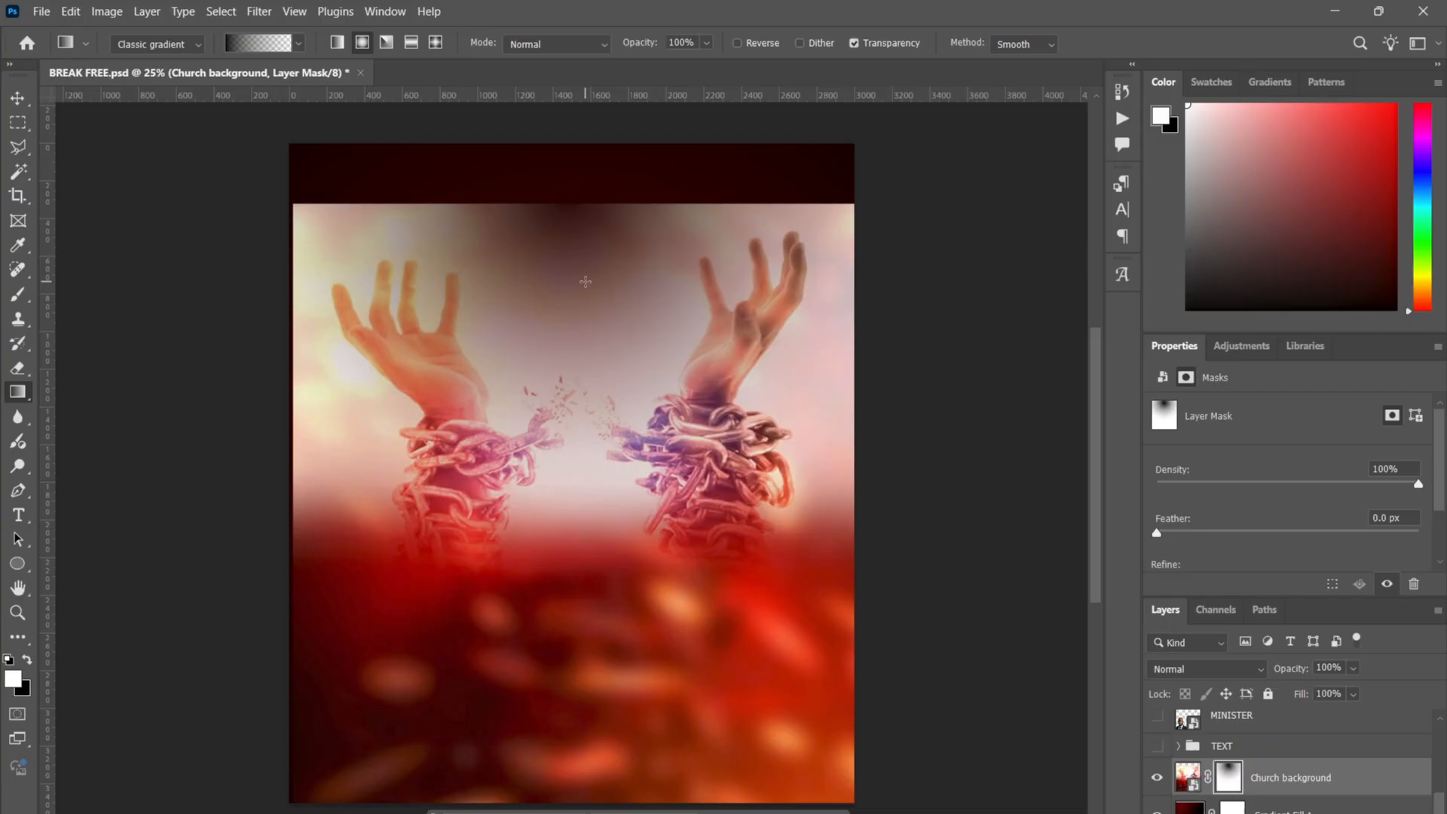
{"action": "left_click", "coordinate": [343, 46]}
{"action": "key", "text": "ctrl+z"}
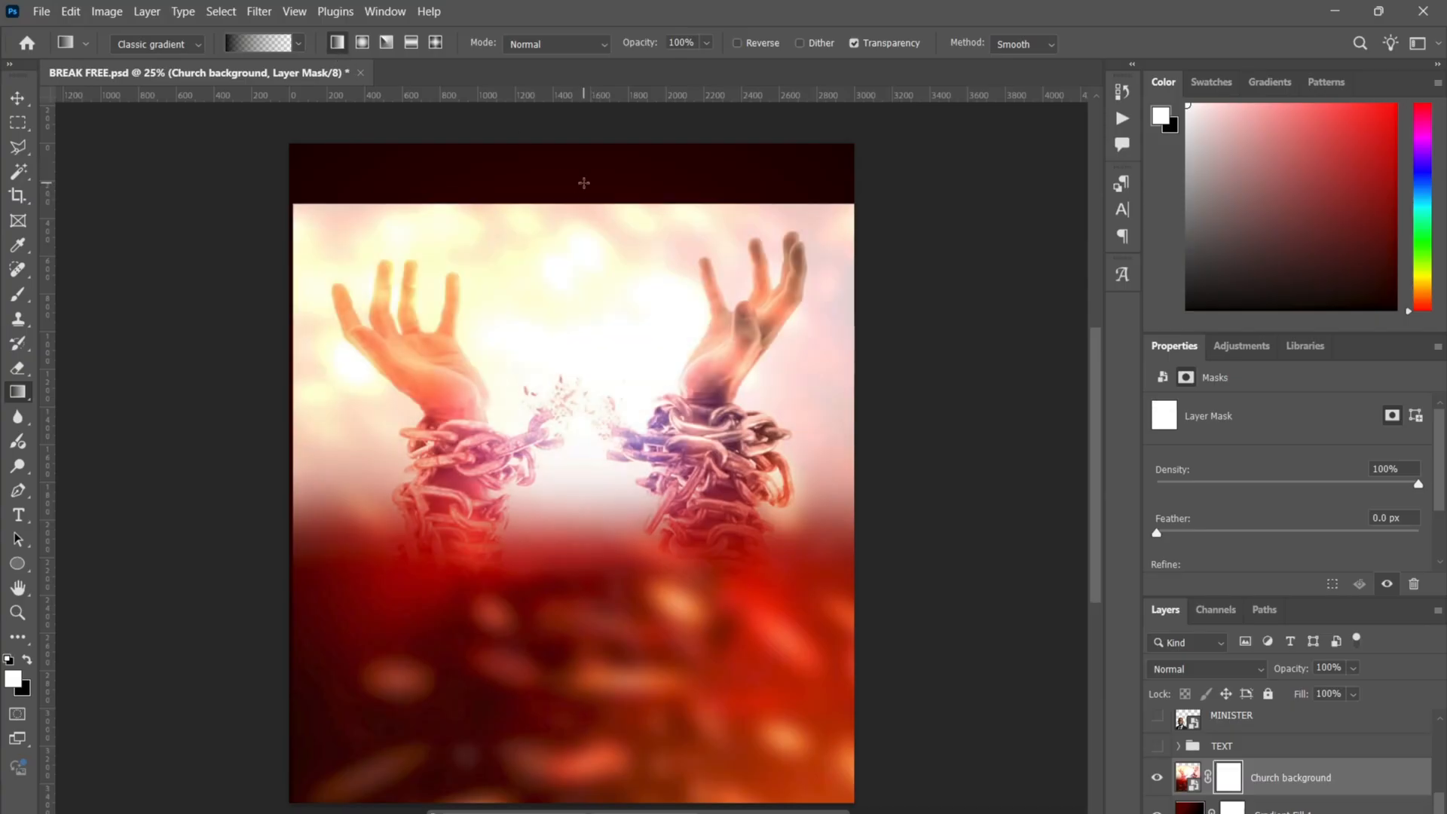
{"action": "left_click_drag", "start_coordinate": [584, 183], "coordinate": [585, 488]}
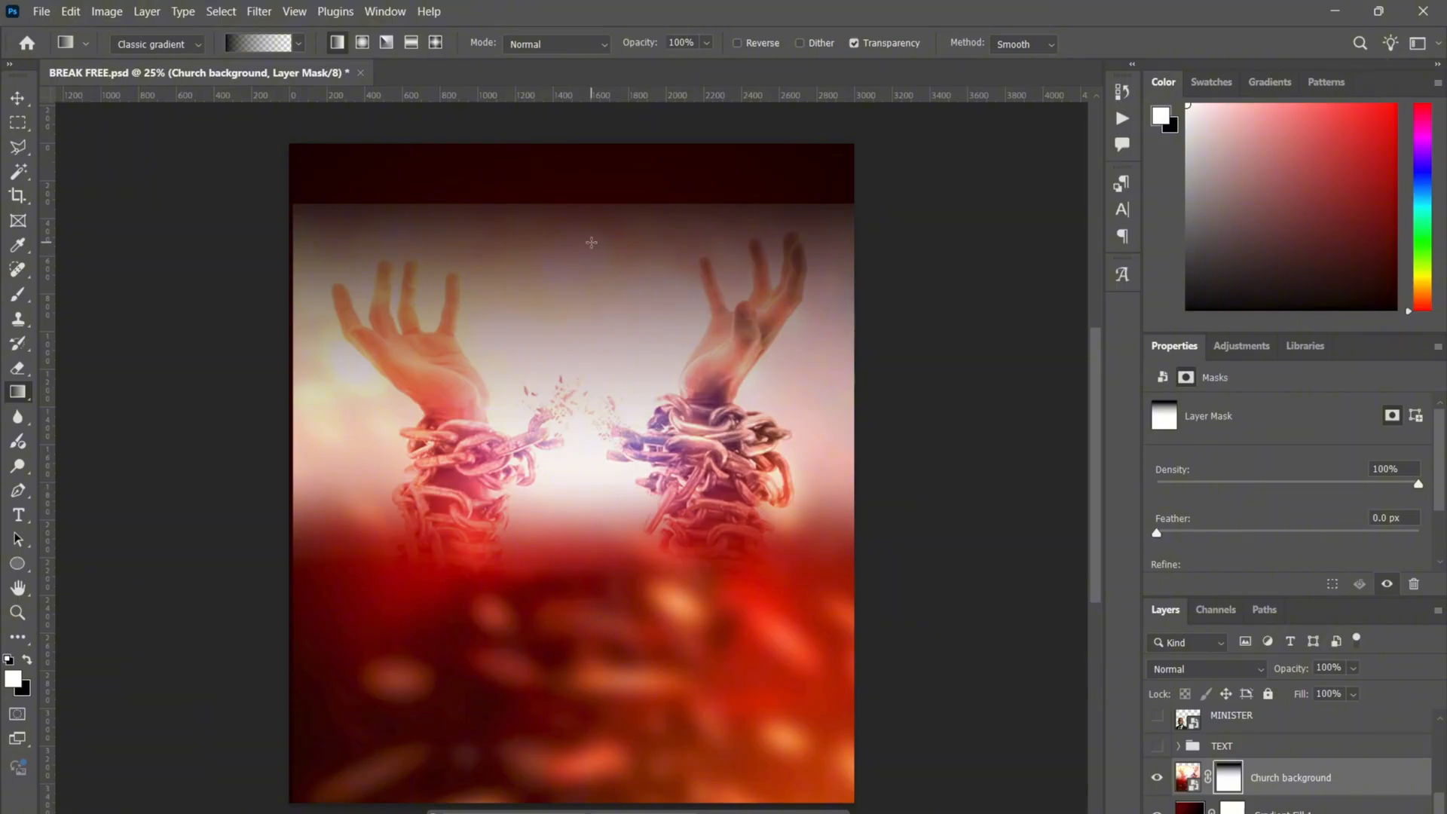
{"action": "left_click_drag", "start_coordinate": [592, 242], "coordinate": [613, 608]}
{"action": "left_click_drag", "start_coordinate": [599, 378], "coordinate": [610, 622]}
{"action": "left_click_drag", "start_coordinate": [622, 462], "coordinate": [637, 690]}
{"action": "left_click_drag", "start_coordinate": [586, 520], "coordinate": [613, 716]}
- Align the Church background layer to the full canvas and reselect it
{"action": "key", "text": "v"}
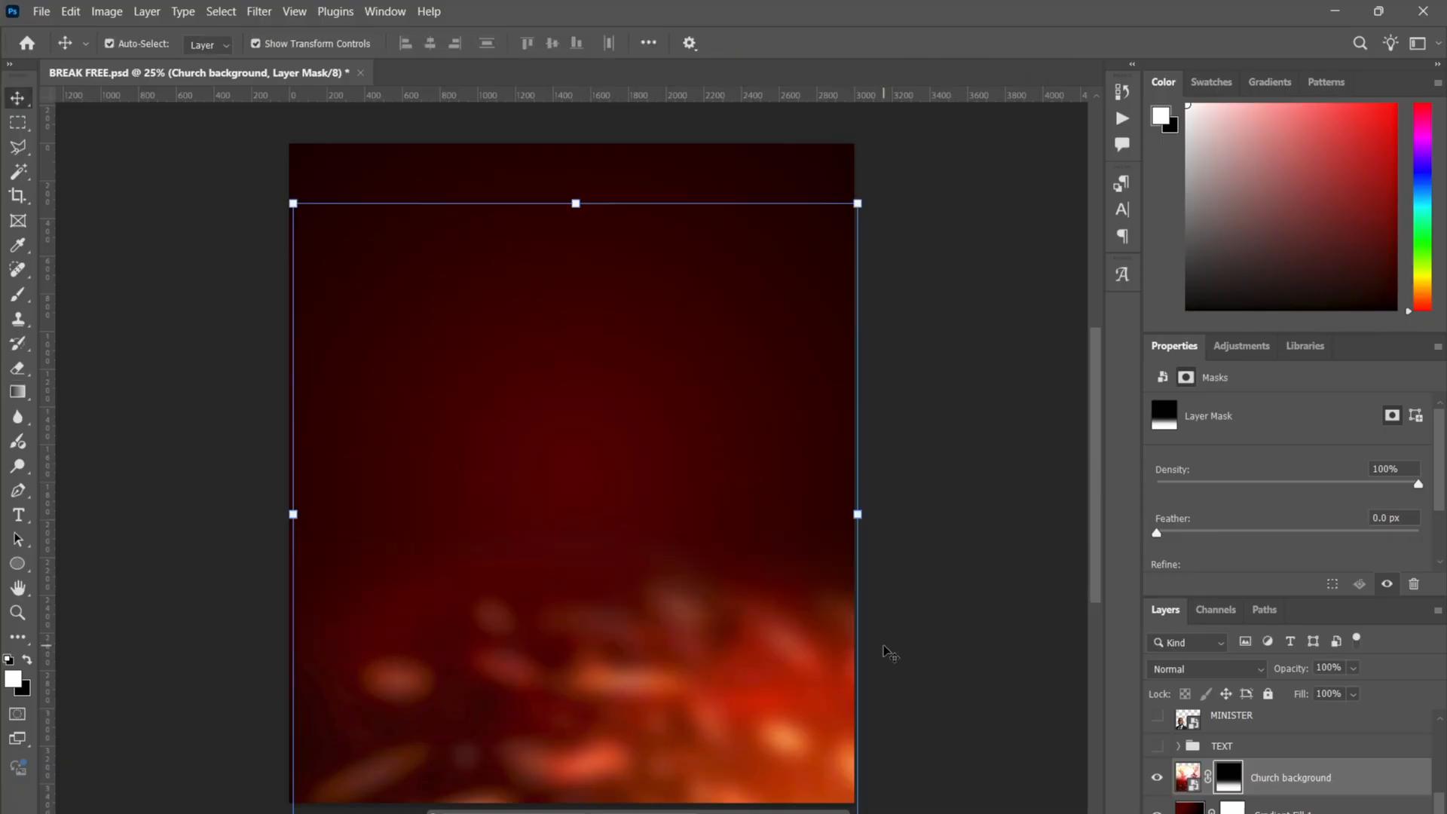
{"action": "key", "text": "ctrl+a"}
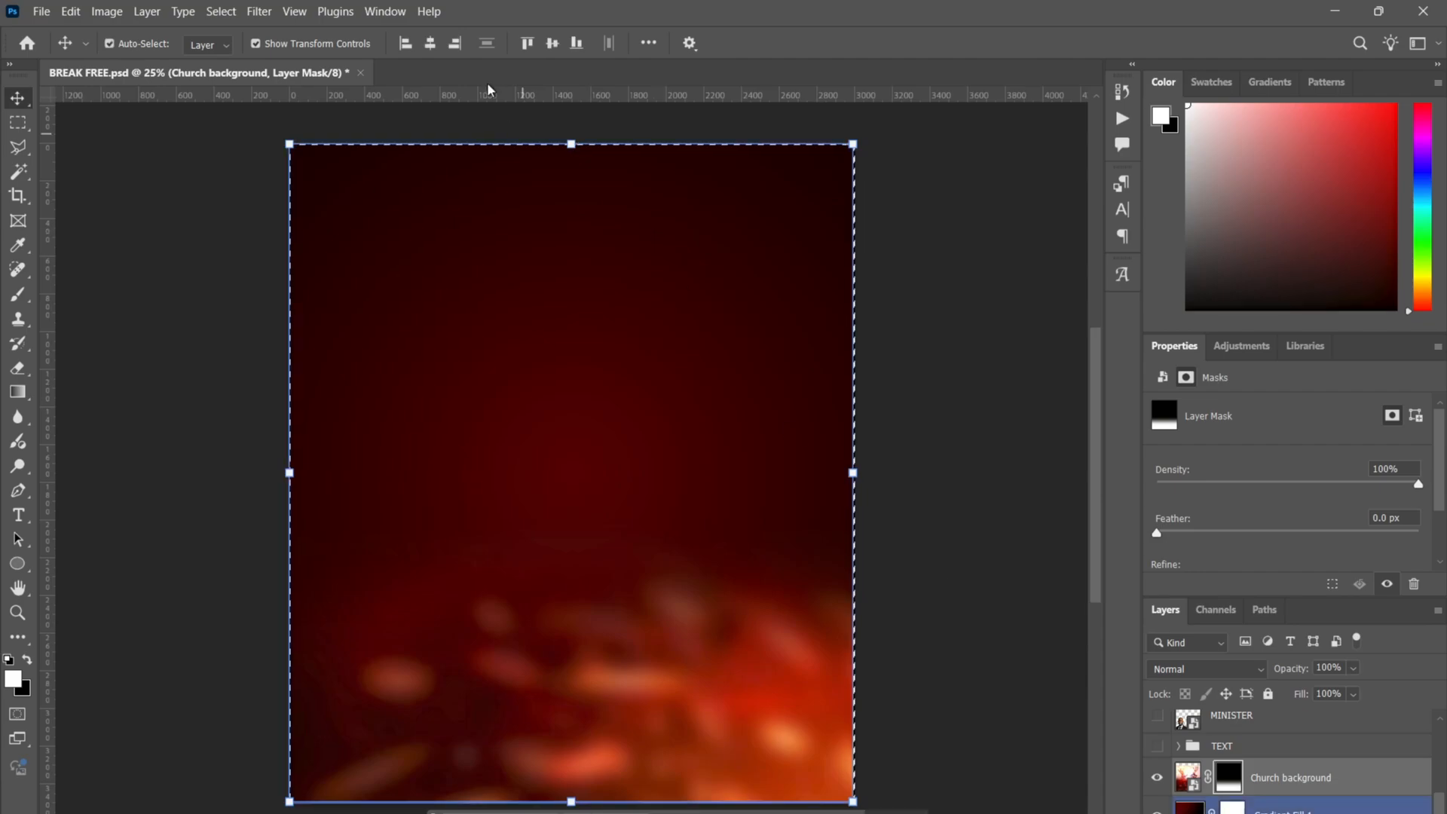
{"action": "left_click", "coordinate": [430, 45]}
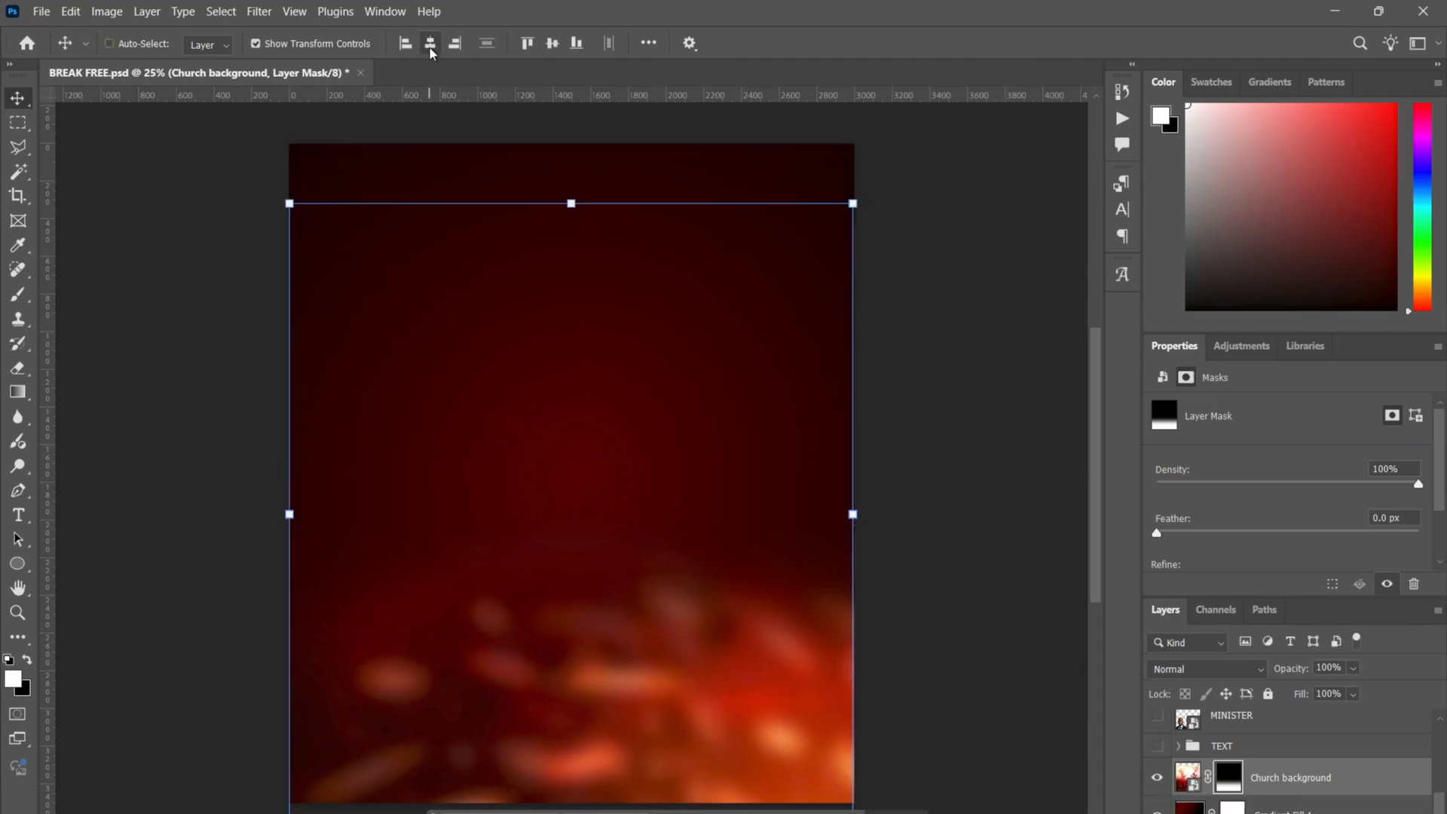
{"action": "left_click", "coordinate": [1022, 431]}
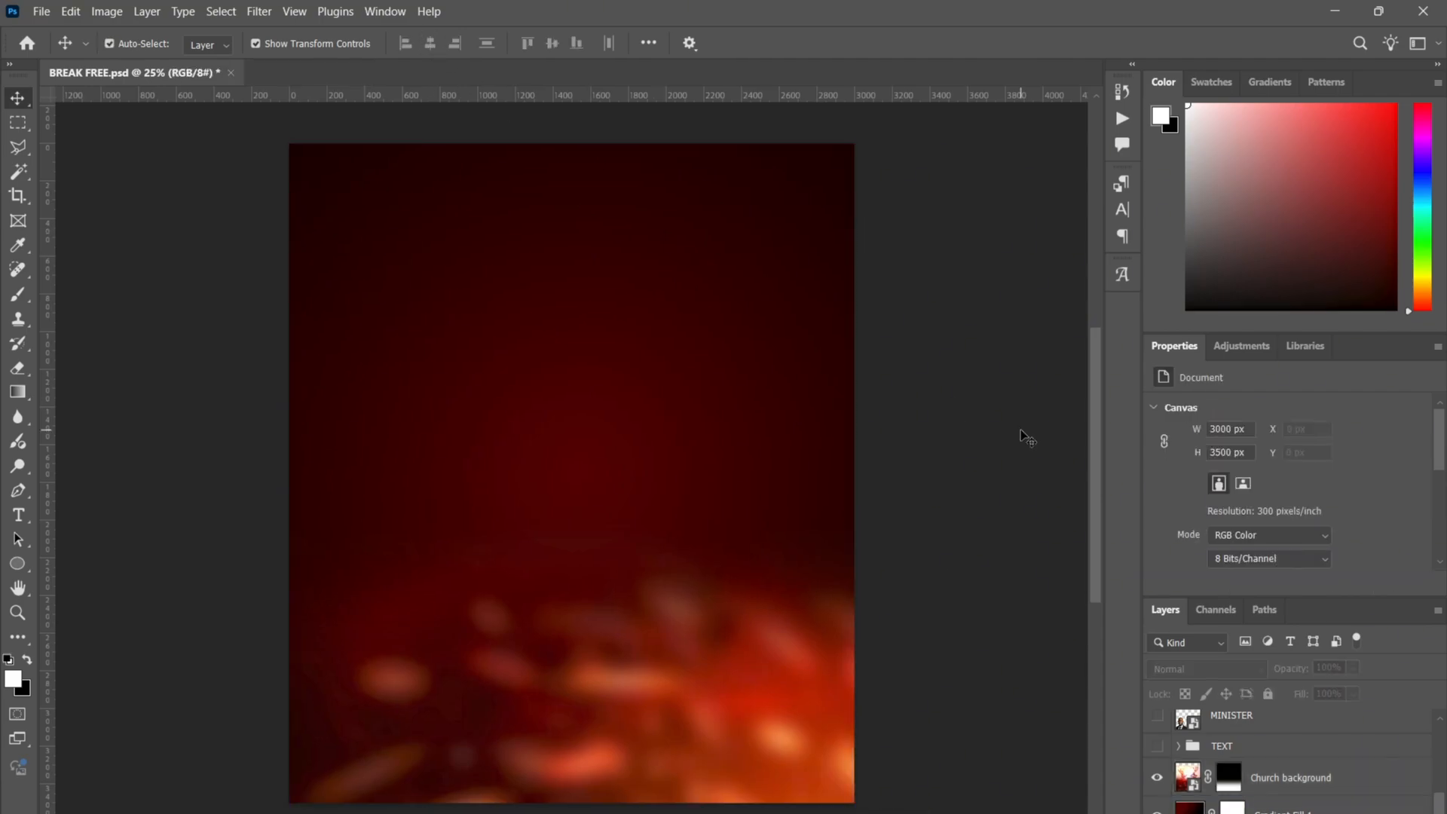
{"action": "left_click", "coordinate": [757, 625]}
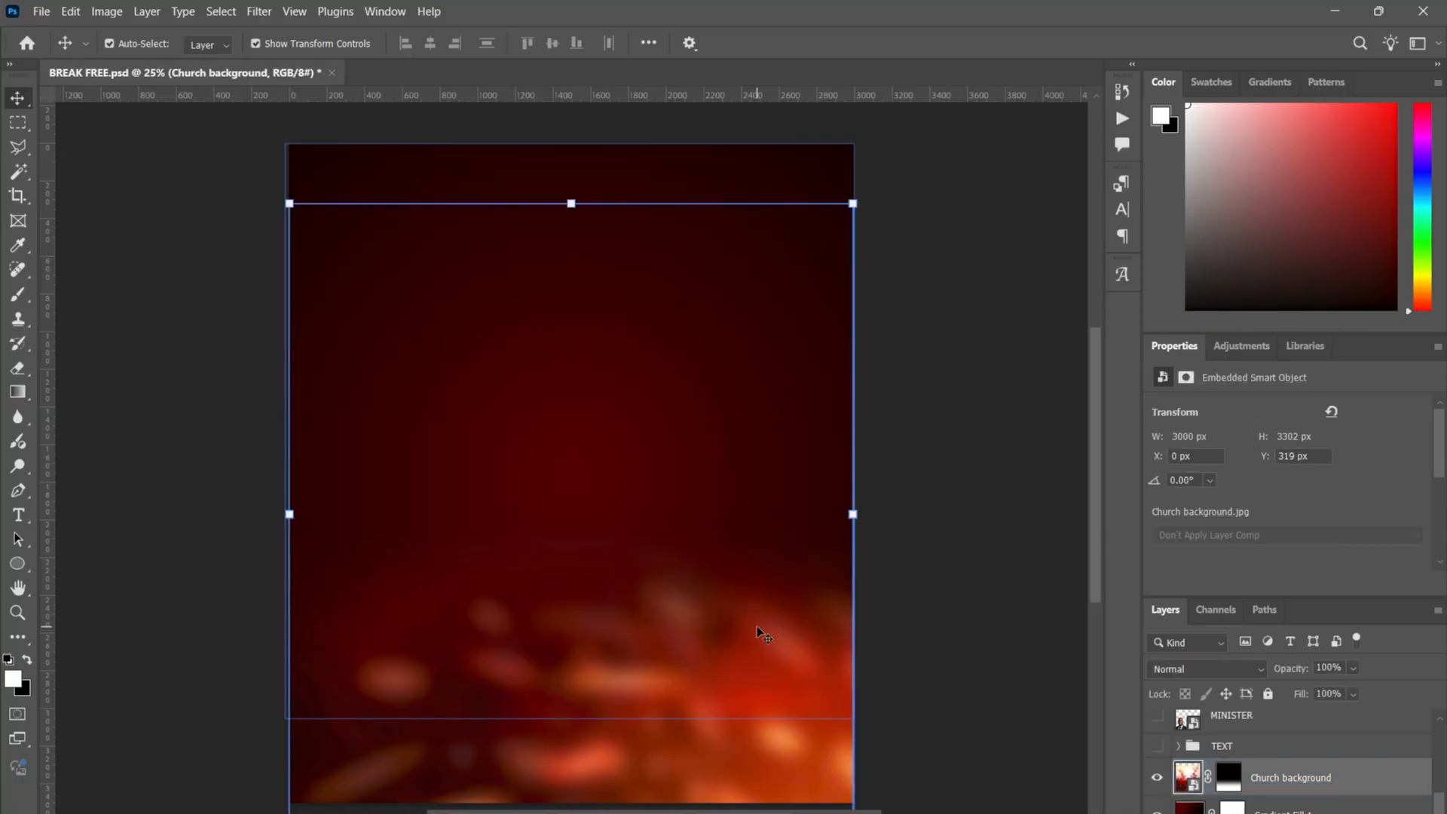
- Show the TEXT group with the Ellipse 1 highlight hidden, then select the BREAK FREE text layer
{"action": "left_click", "coordinate": [1158, 748]}
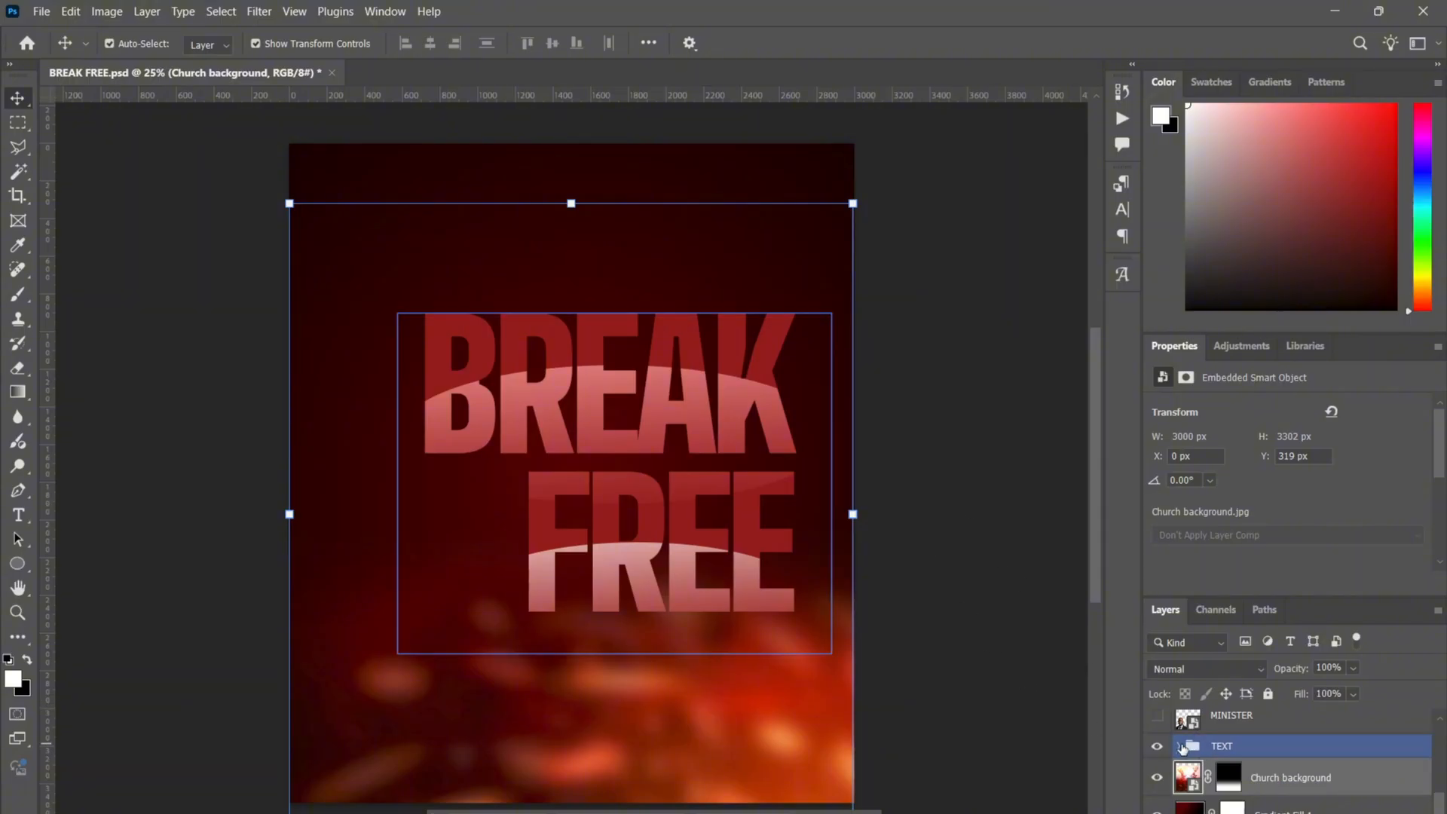
{"action": "left_click", "coordinate": [1229, 752]}
{"action": "scroll", "coordinate": [1256, 778], "scroll_direction": "down", "scroll_amount": 2}
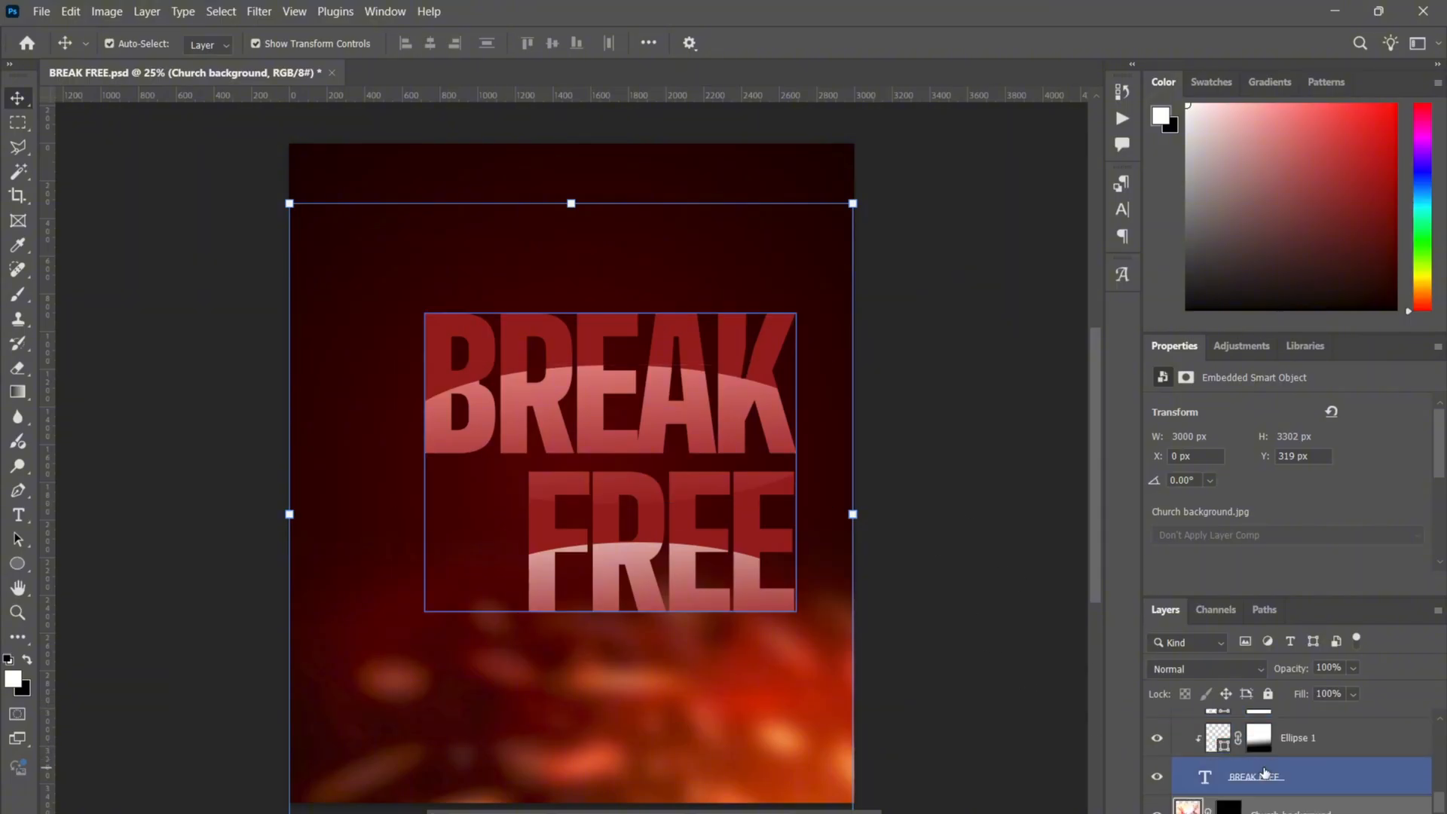
{"action": "scroll", "coordinate": [1157, 725], "scroll_direction": "up", "scroll_amount": 1}
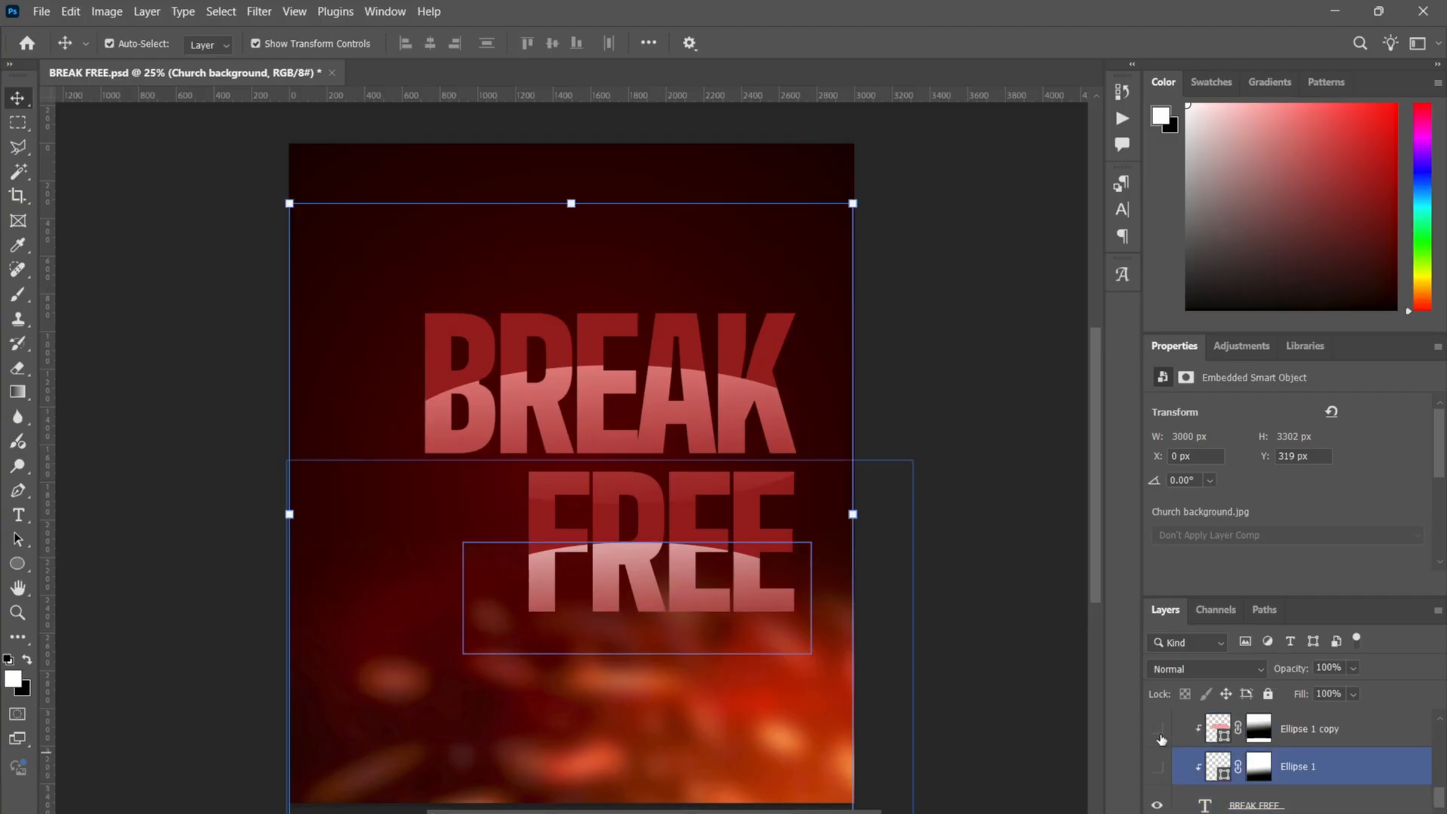
{"action": "left_click", "coordinate": [1158, 767]}
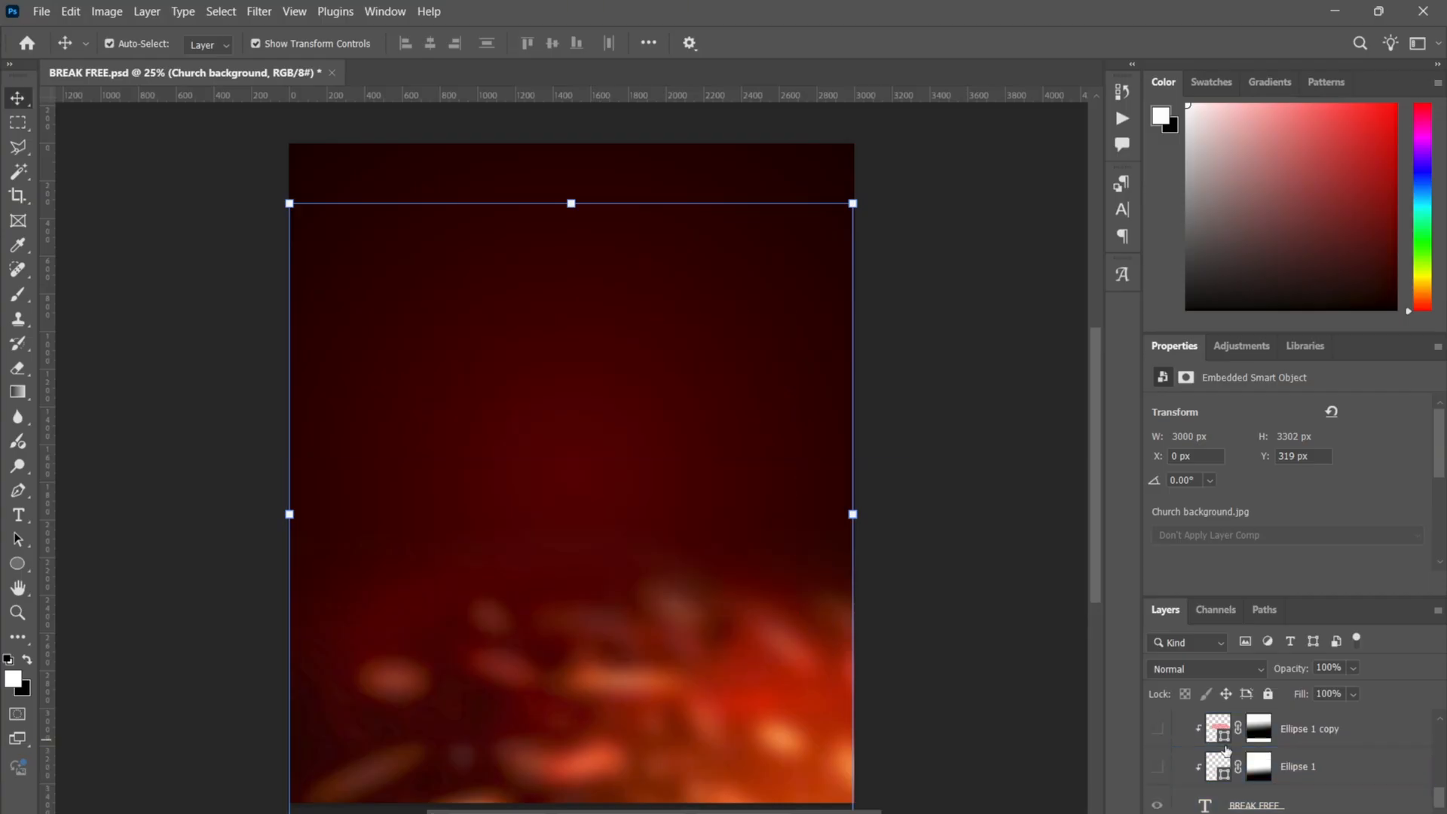
{"action": "left_click", "coordinate": [1175, 802]}
{"action": "left_click", "coordinate": [1158, 805]}
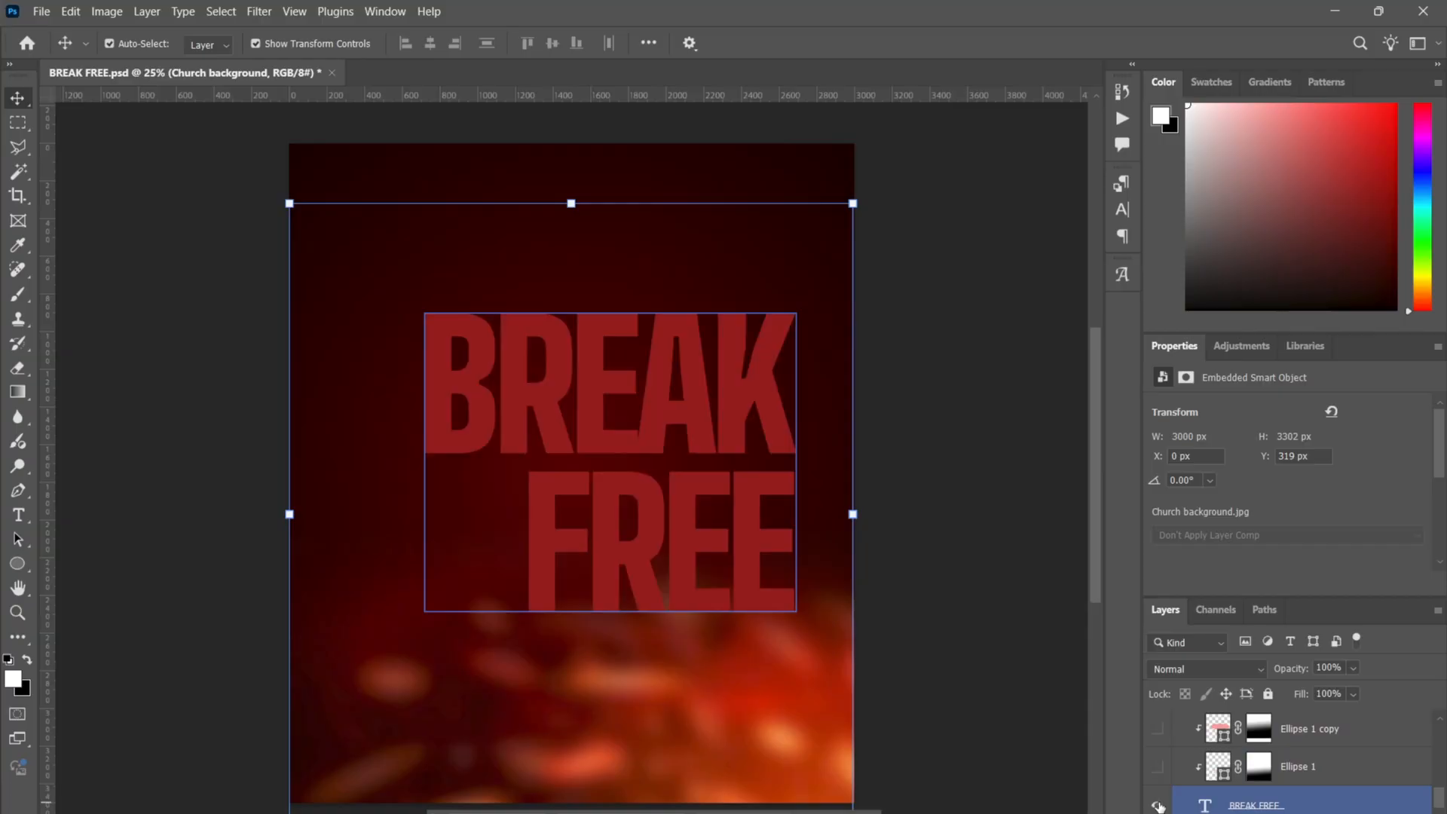
{"action": "left_click", "coordinate": [967, 539]}
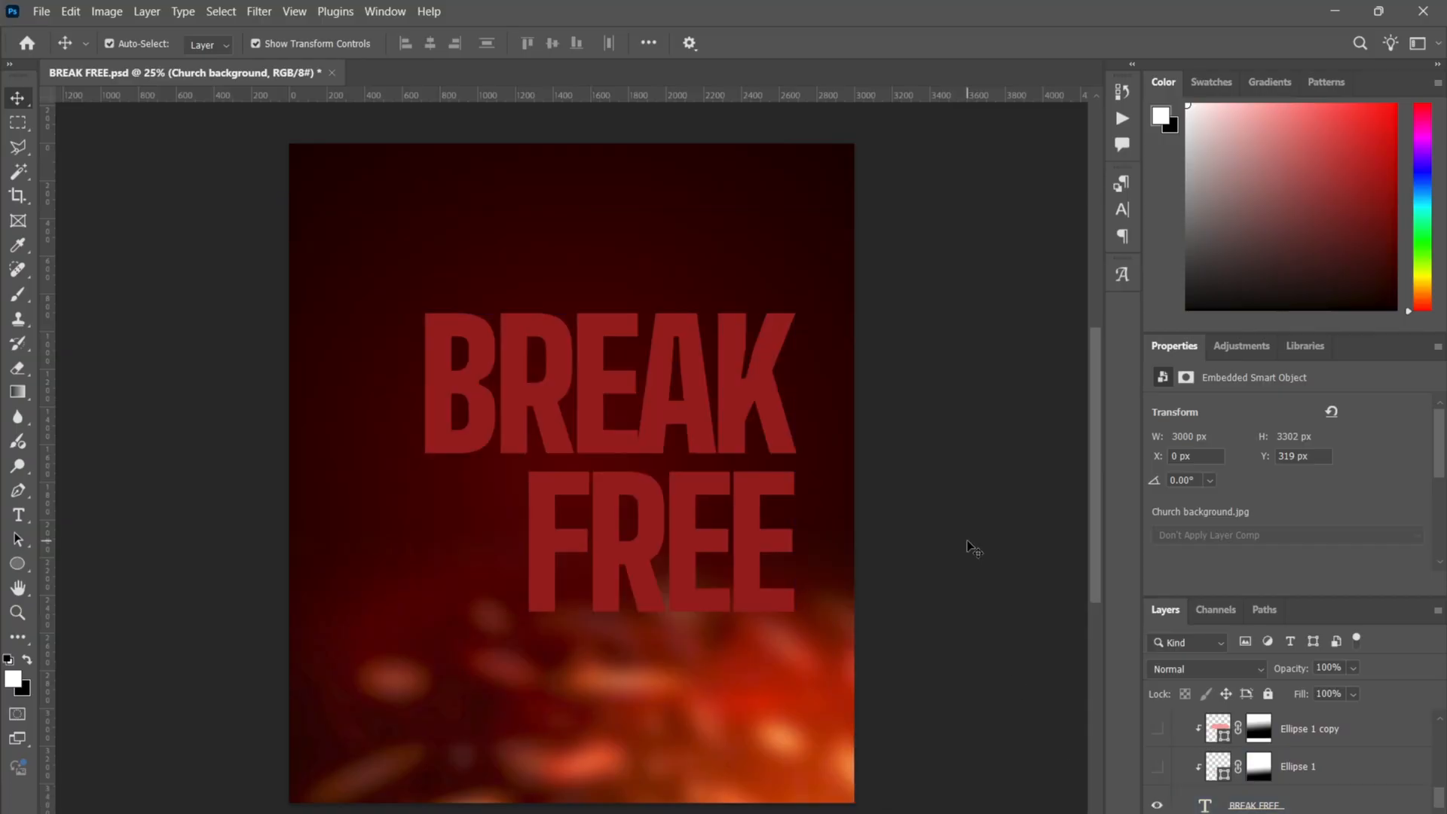
{"action": "left_click", "coordinate": [675, 456]}
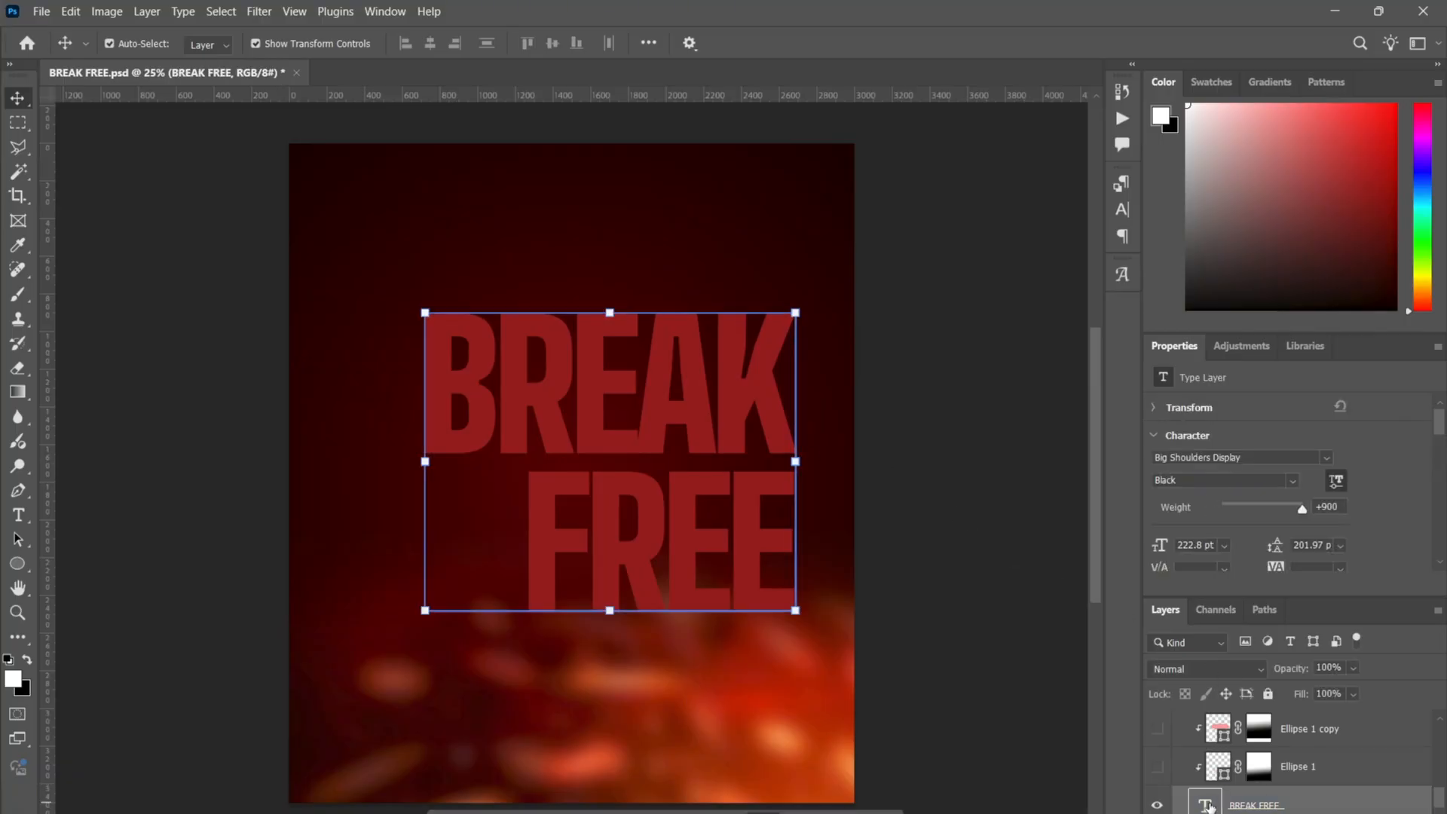
- Check the BREAK FREE font, Big Shoulders Display Black, and keep its dark red colour
{"action": "left_click", "coordinate": [1120, 216]}
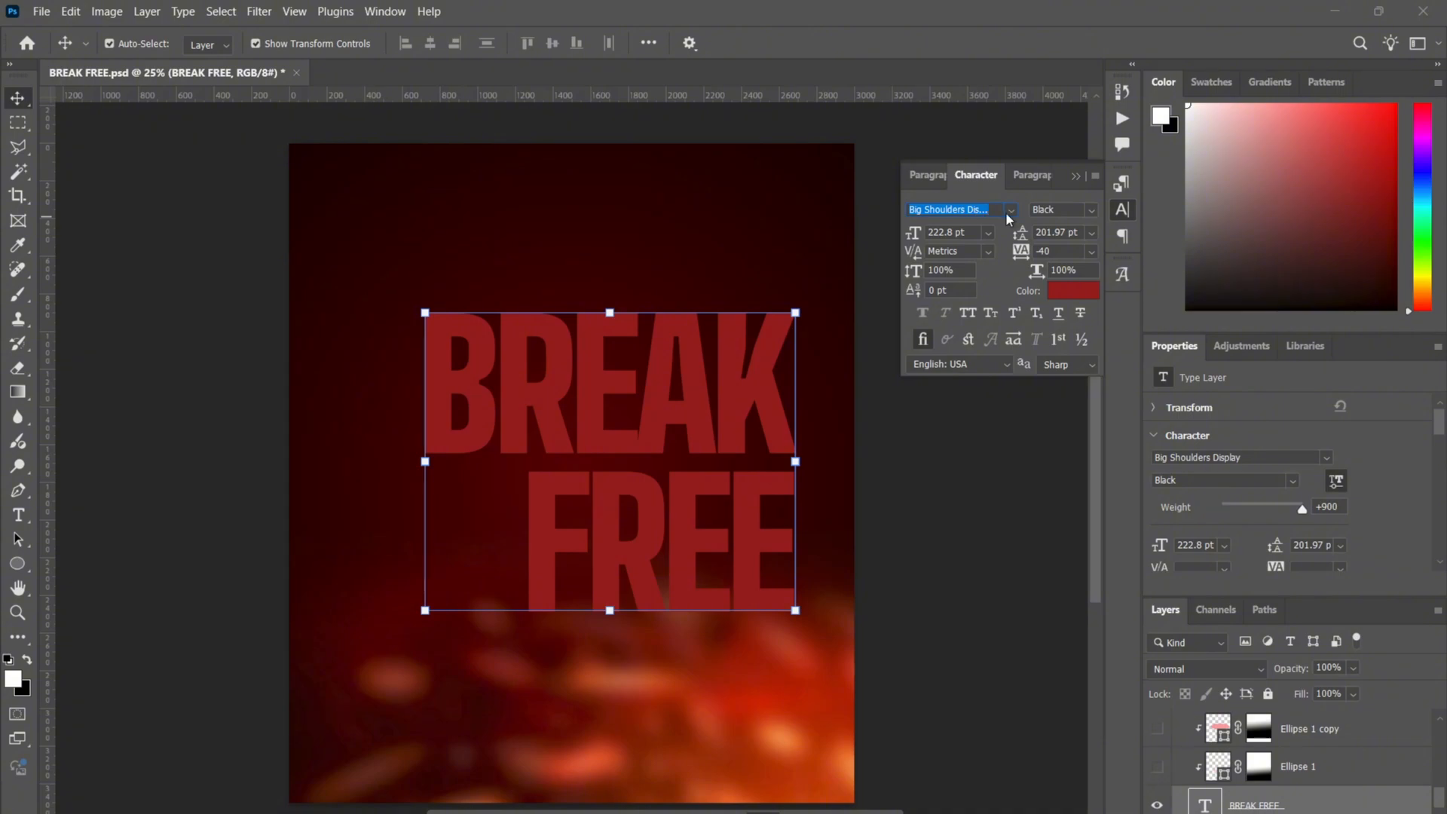
{"action": "left_click", "coordinate": [1092, 210]}
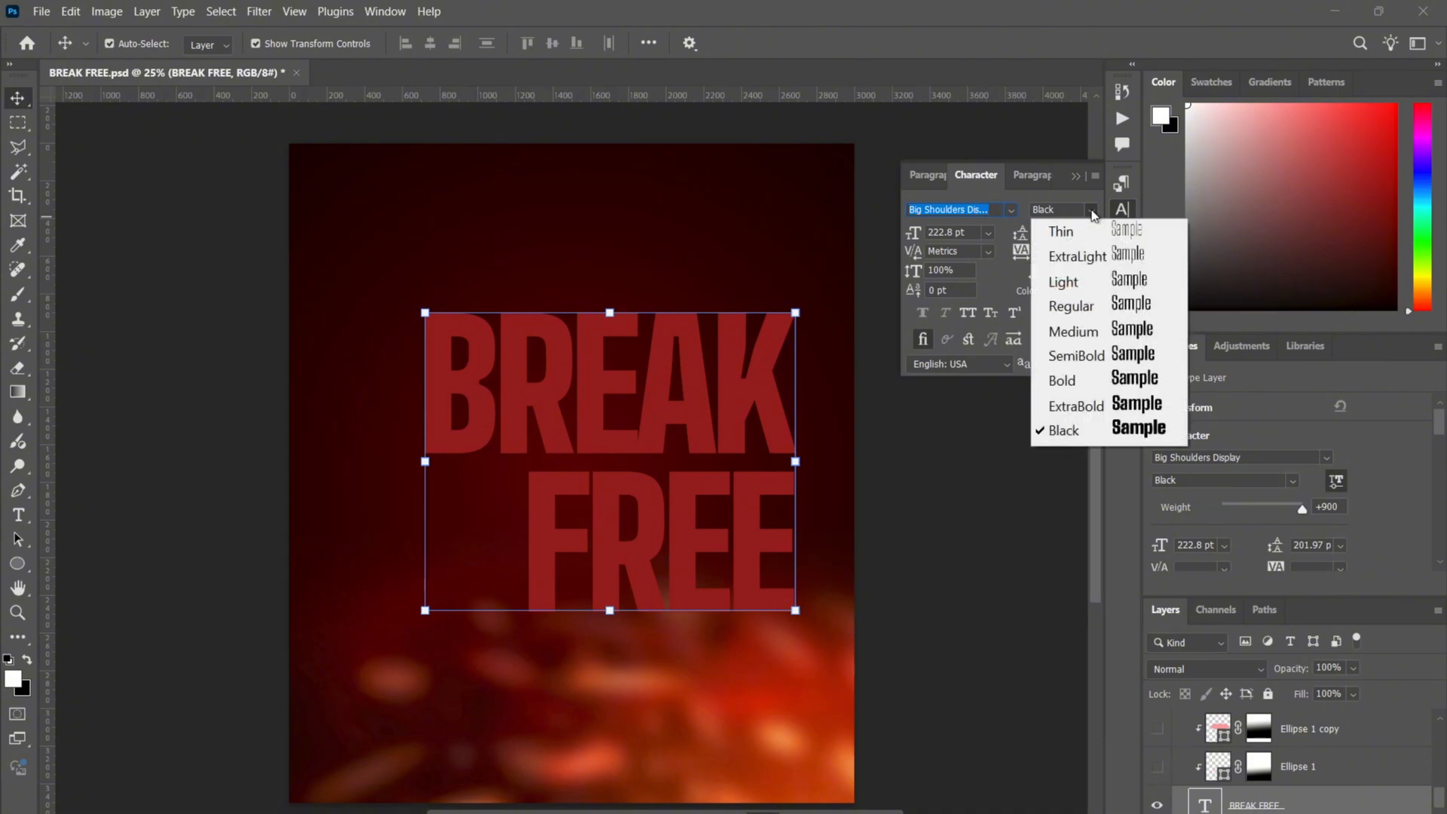
{"action": "left_click", "coordinate": [1011, 210]}
{"action": "left_click", "coordinate": [1011, 210]}
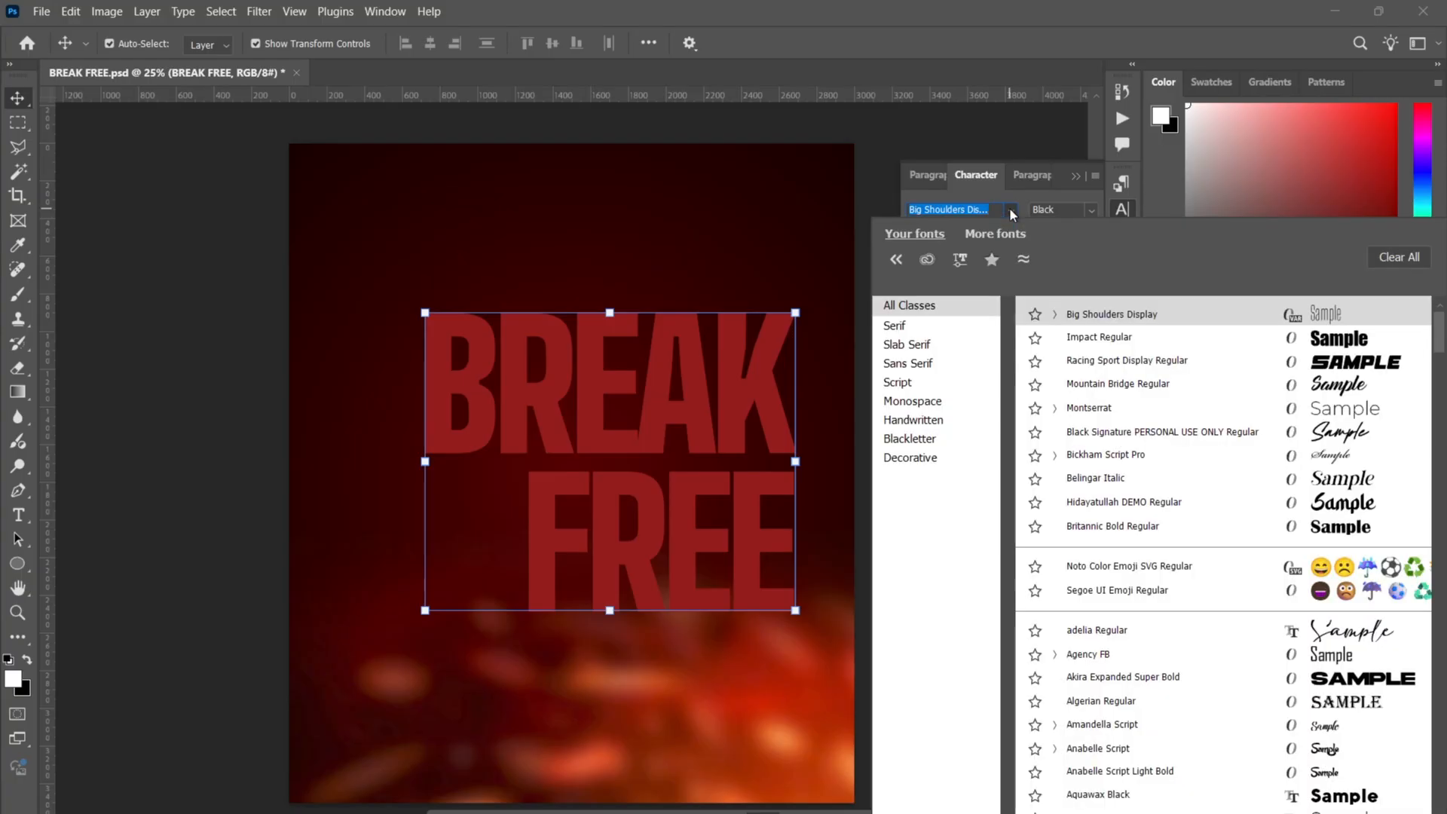
{"action": "left_click", "coordinate": [1010, 210]}
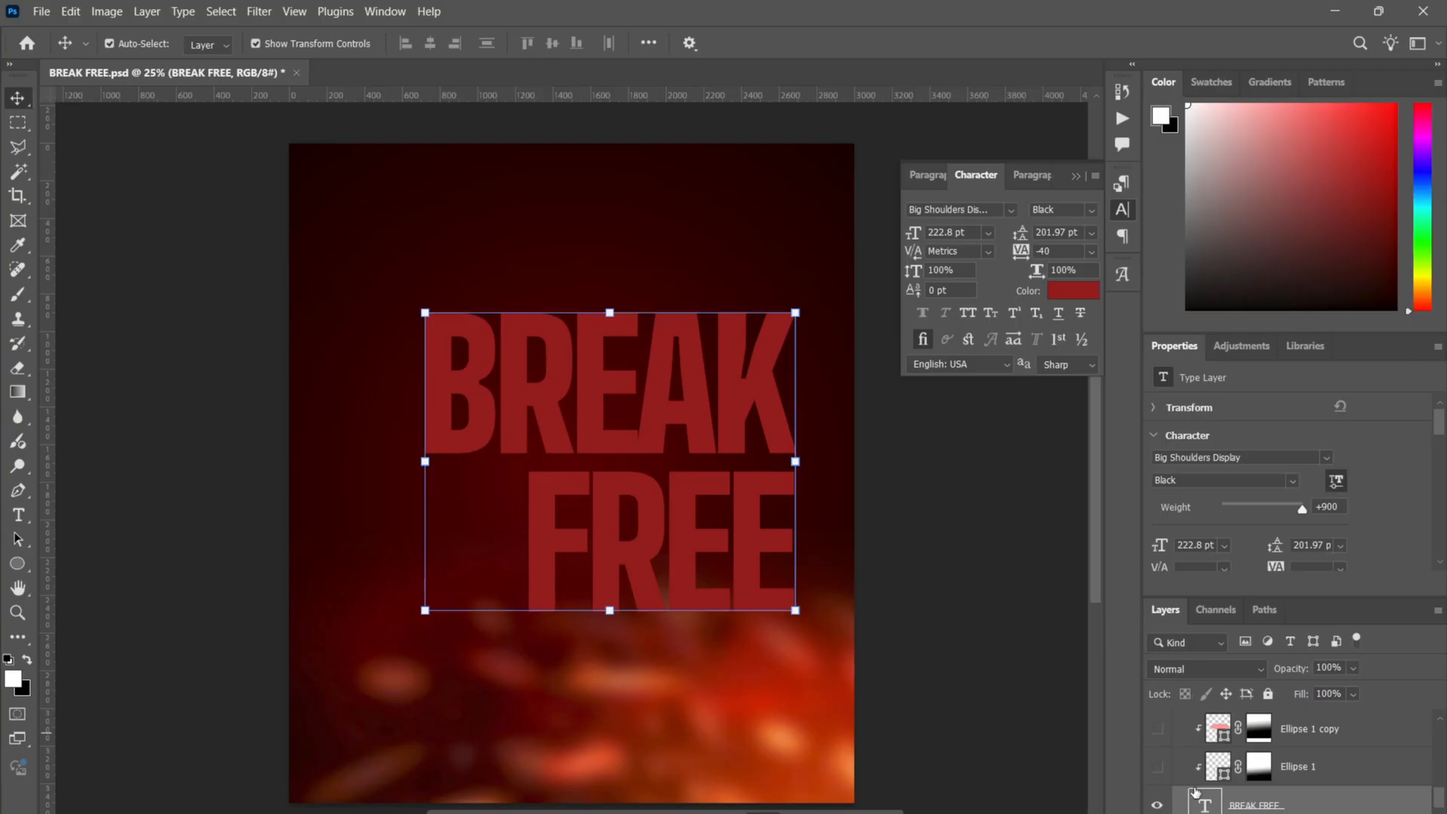
{"action": "left_click", "coordinate": [1080, 289]}
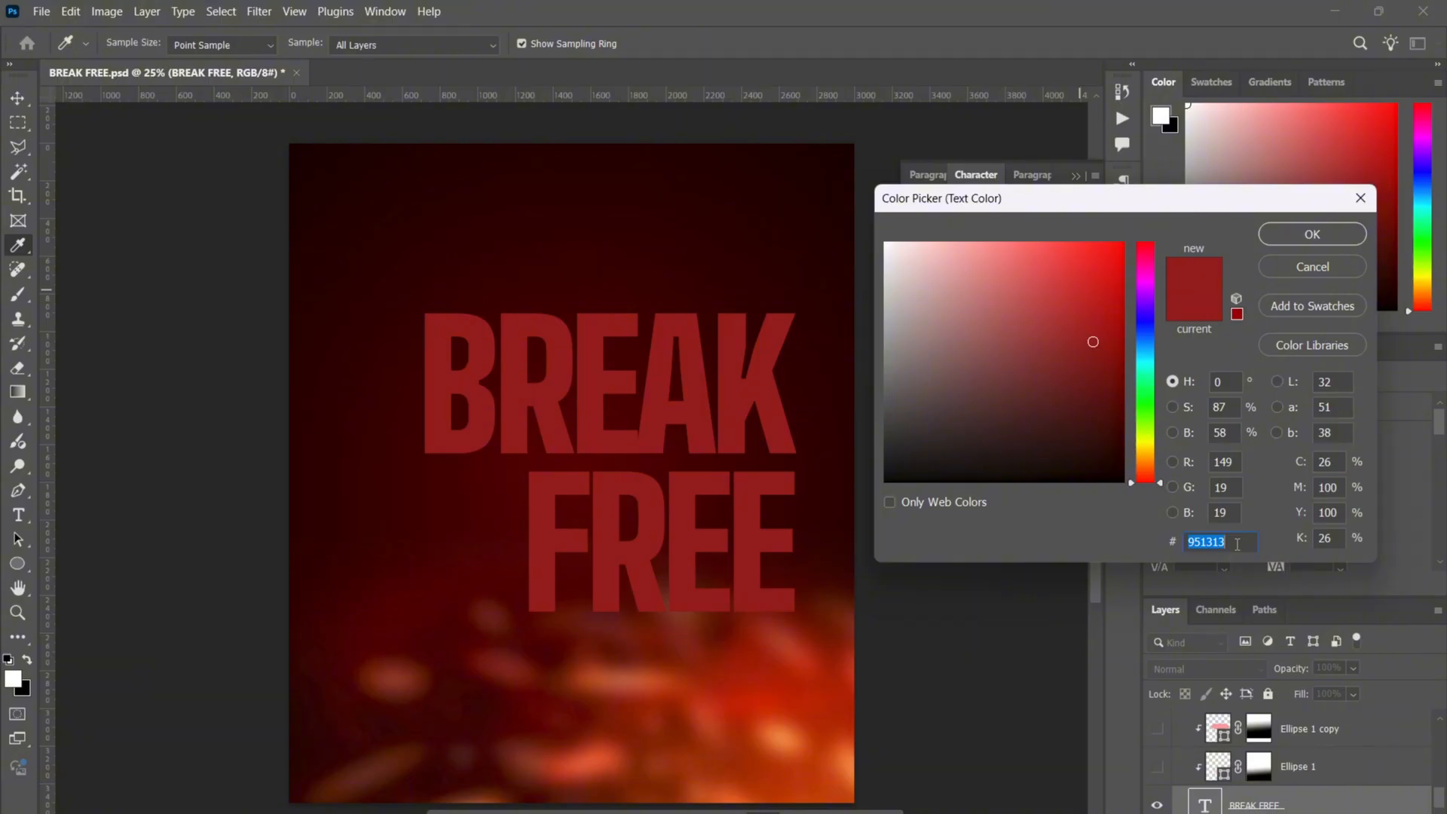
{"action": "left_click", "coordinate": [1312, 235]}
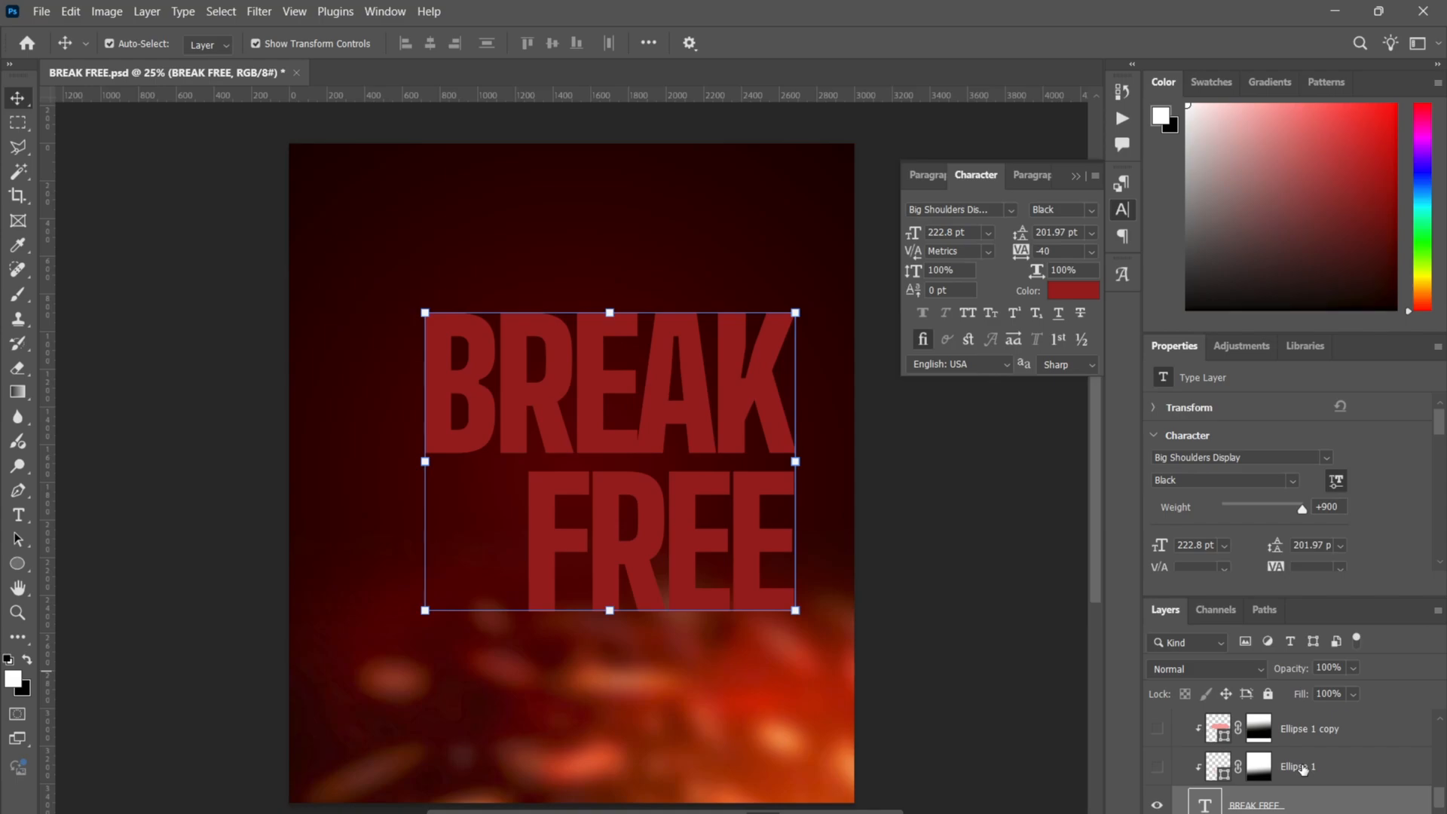
- Preview both Ellipse 1 highlights, hide them again, and reselect the BREAK FREE text
{"action": "left_click", "coordinate": [1156, 767]}
{"action": "left_click", "coordinate": [1156, 730]}
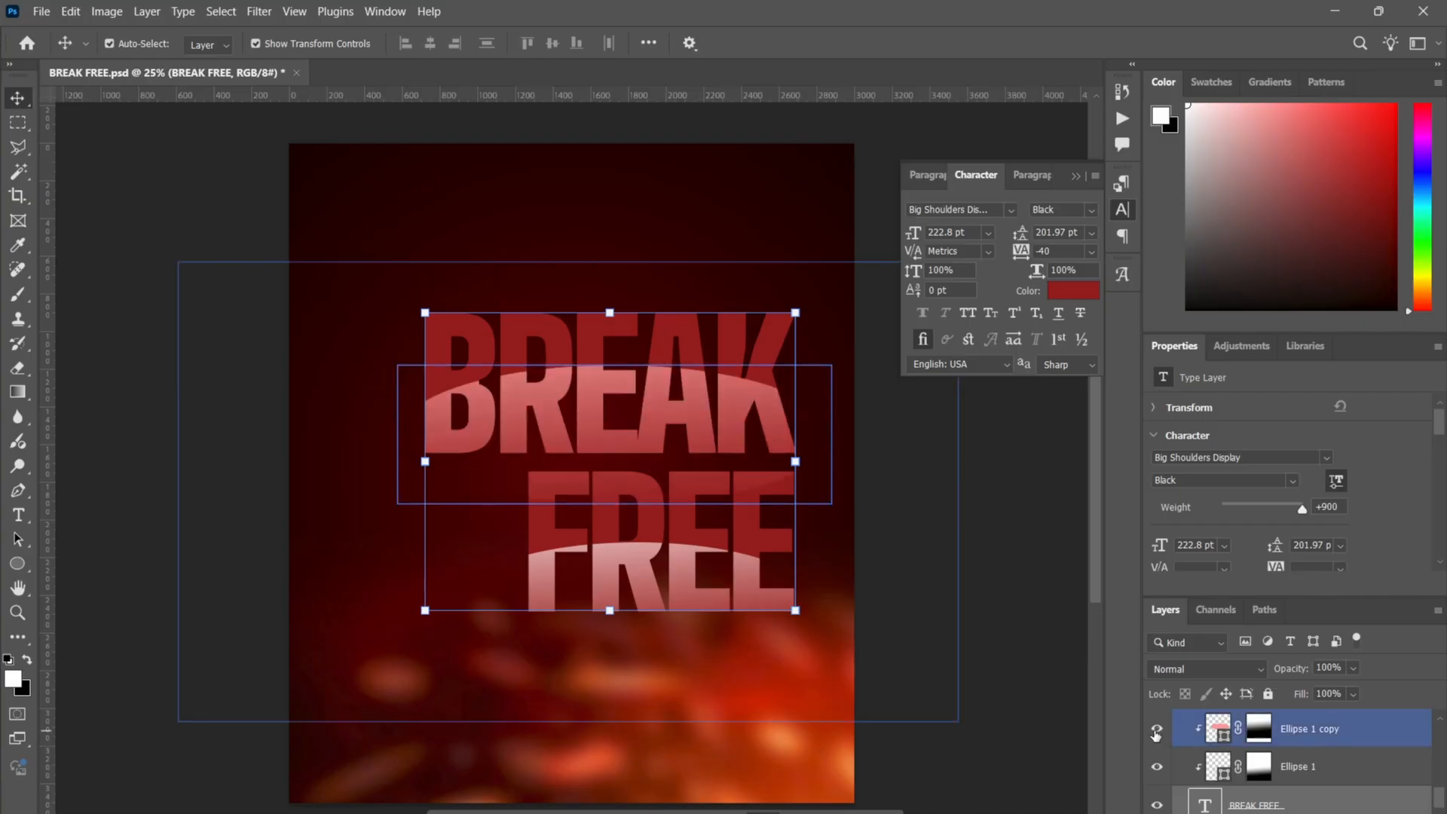
{"action": "left_click", "coordinate": [984, 519]}
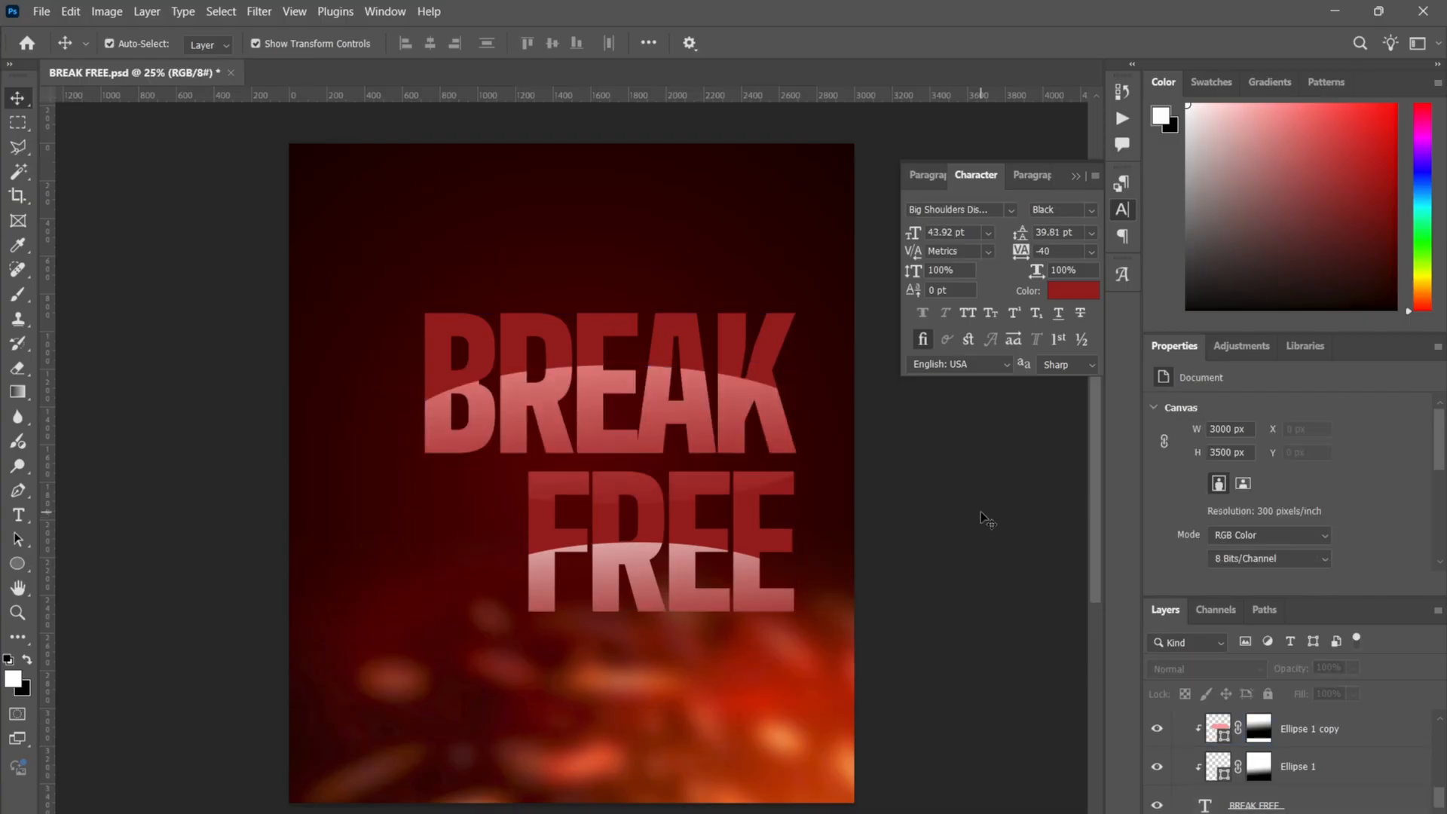
{"action": "left_click_drag", "start_coordinate": [1157, 730], "coordinate": [1159, 765]}
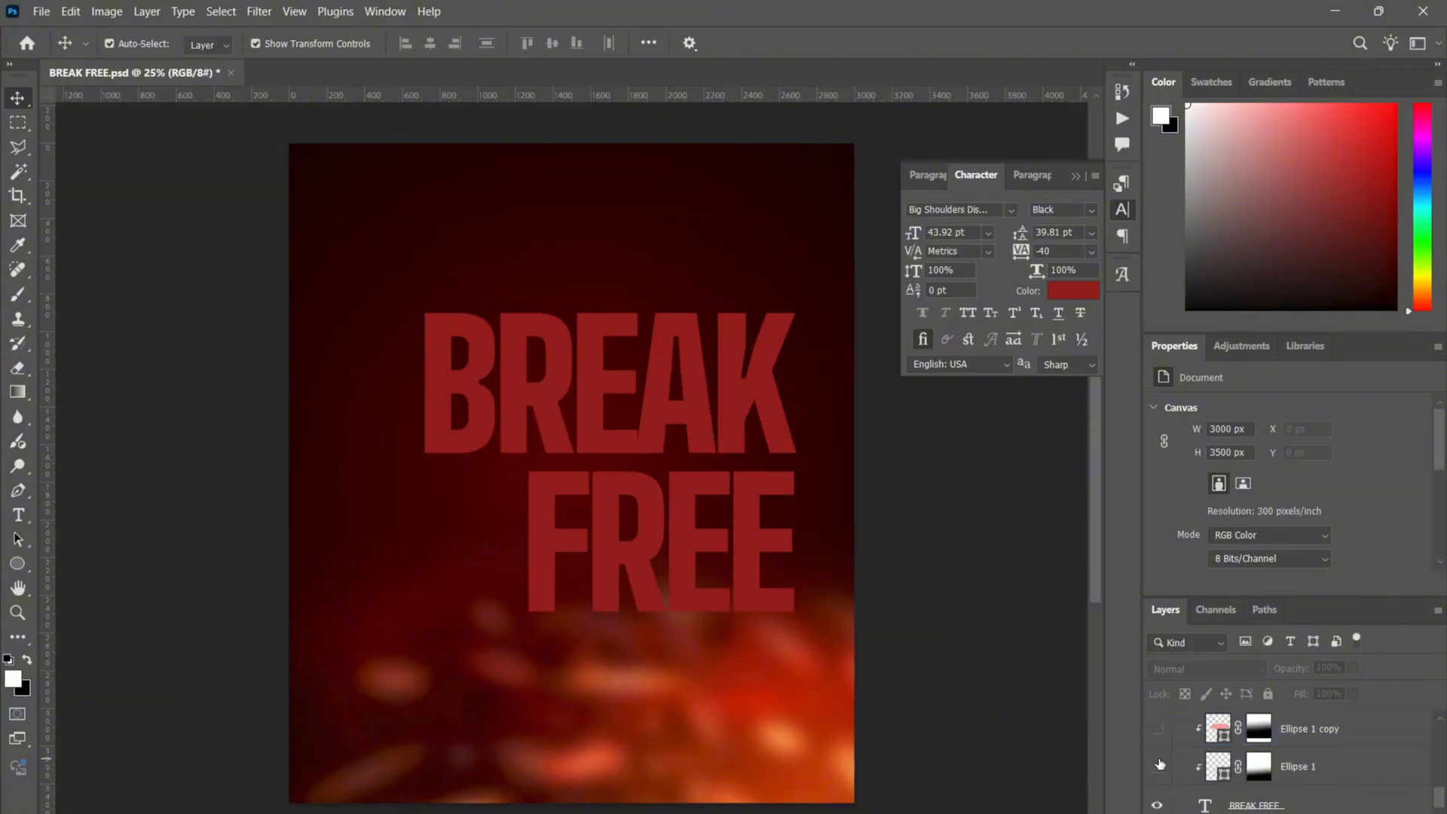
{"action": "left_click", "coordinate": [1266, 804]}
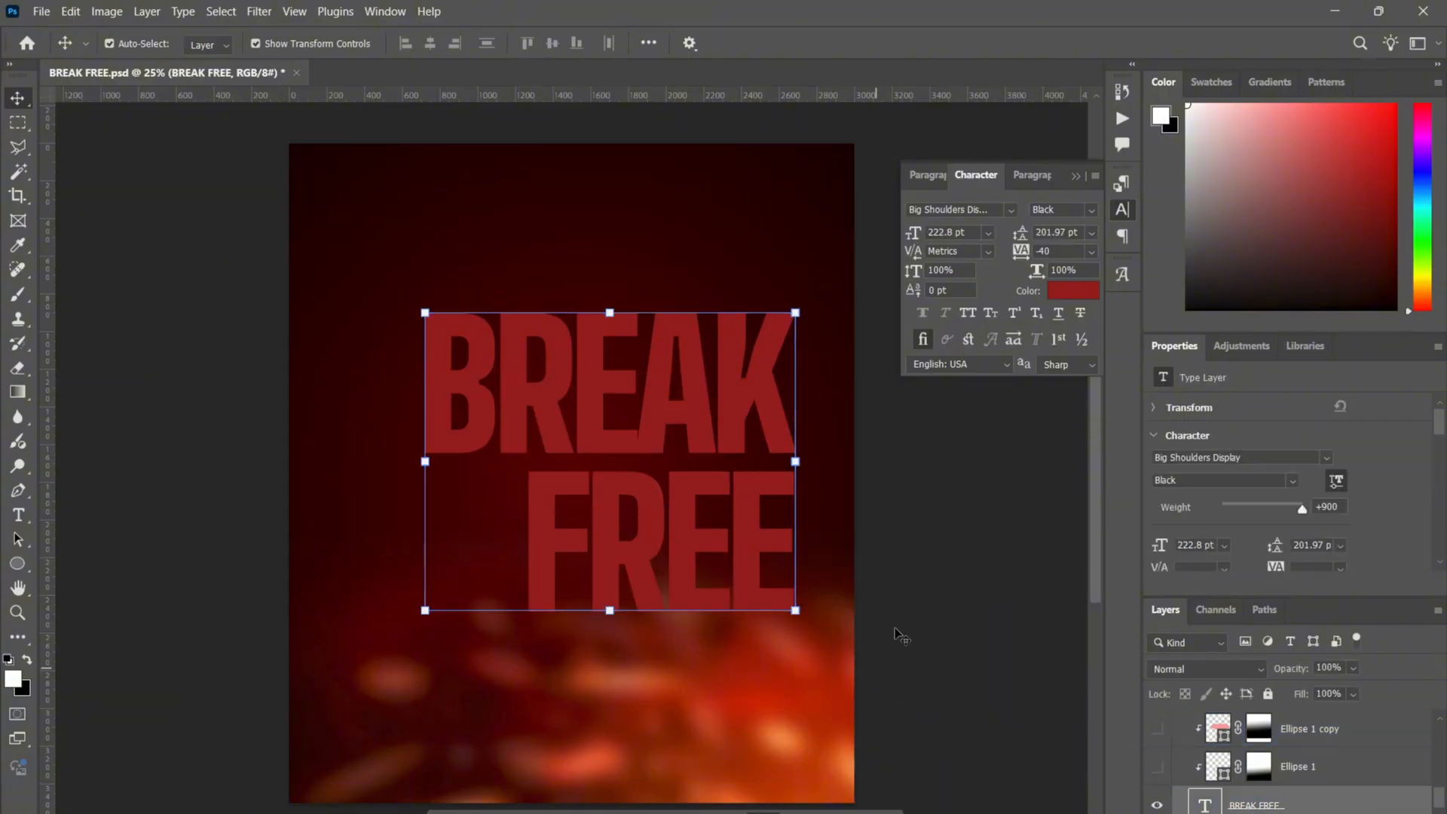
- Draw a 1769 × 480 px white ellipse across the bottom of FREE
{"action": "left_click", "coordinate": [18, 563]}
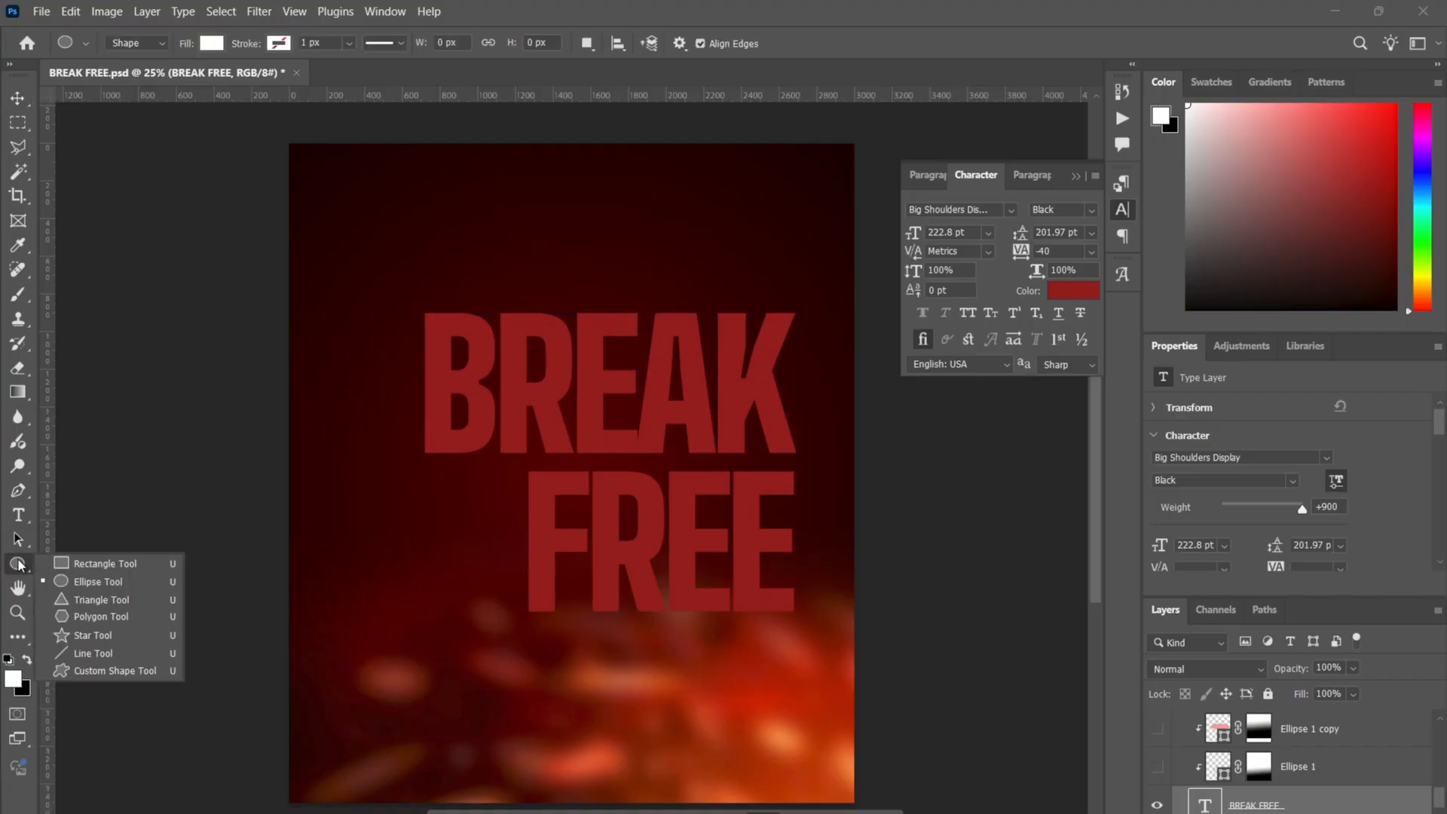
{"action": "left_click", "coordinate": [62, 586]}
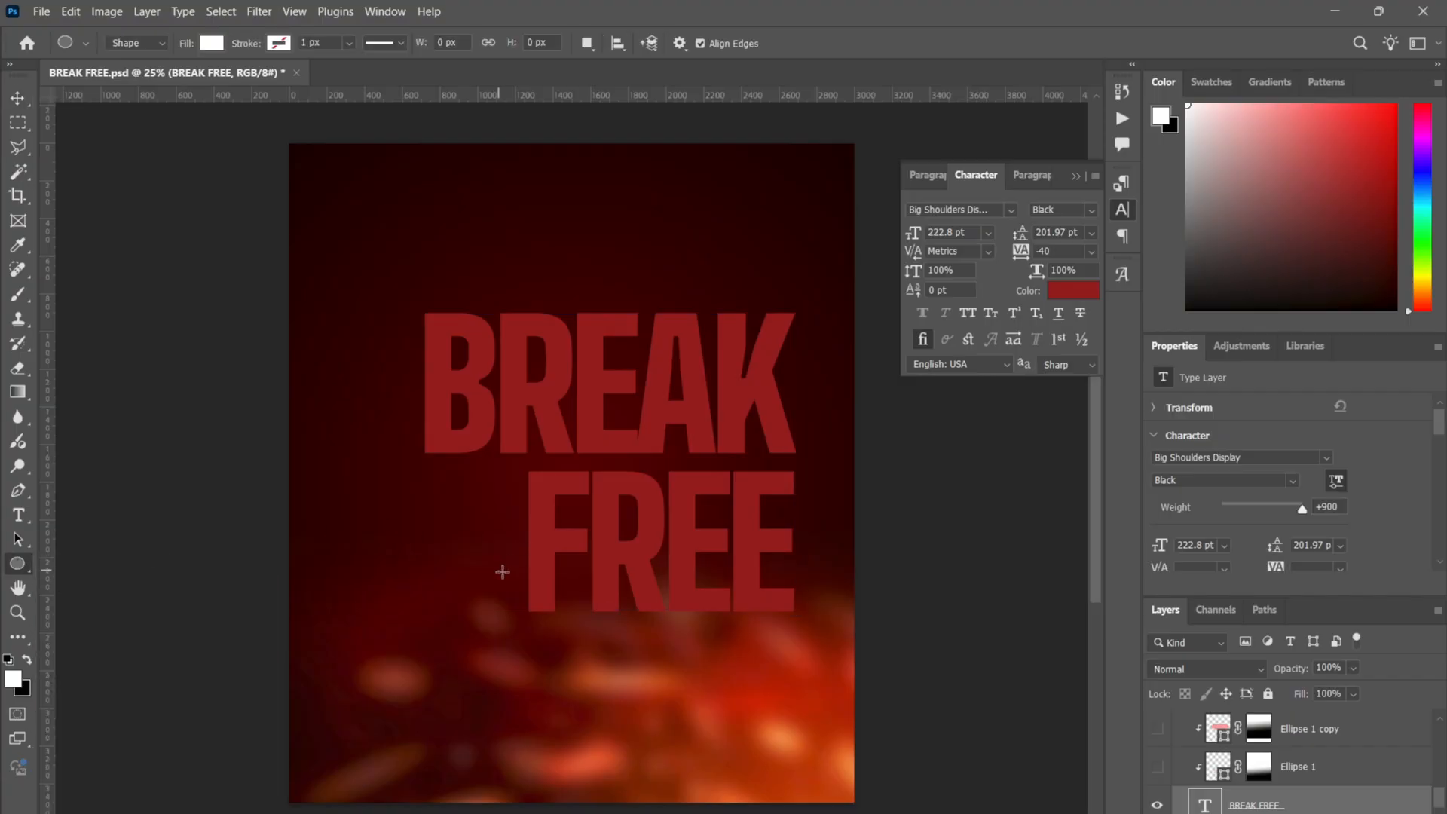
{"action": "left_click_drag", "start_coordinate": [499, 570], "coordinate": [831, 660]}
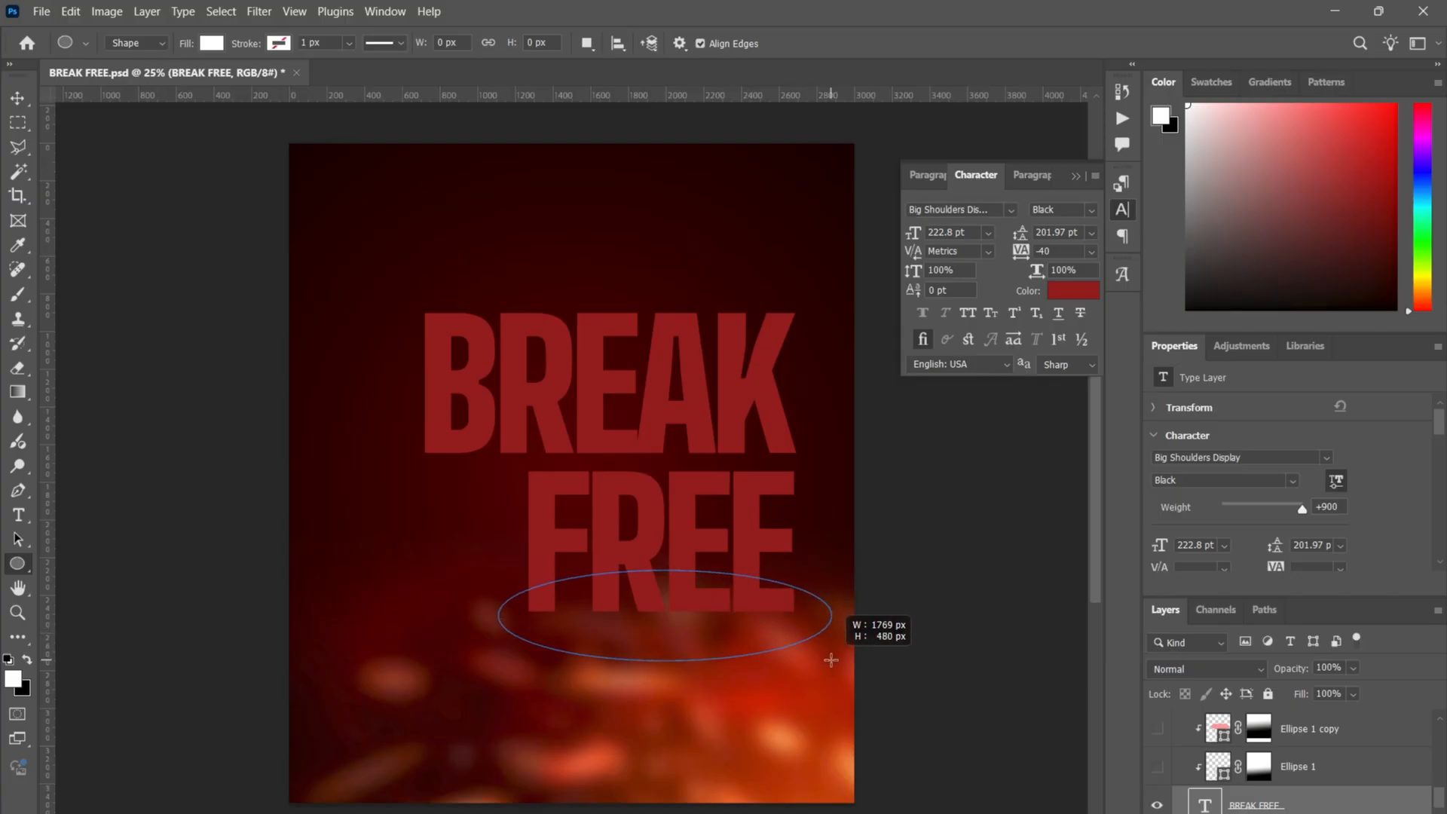
{"action": "left_click_drag", "start_coordinate": [830, 660], "coordinate": [830, 660]}
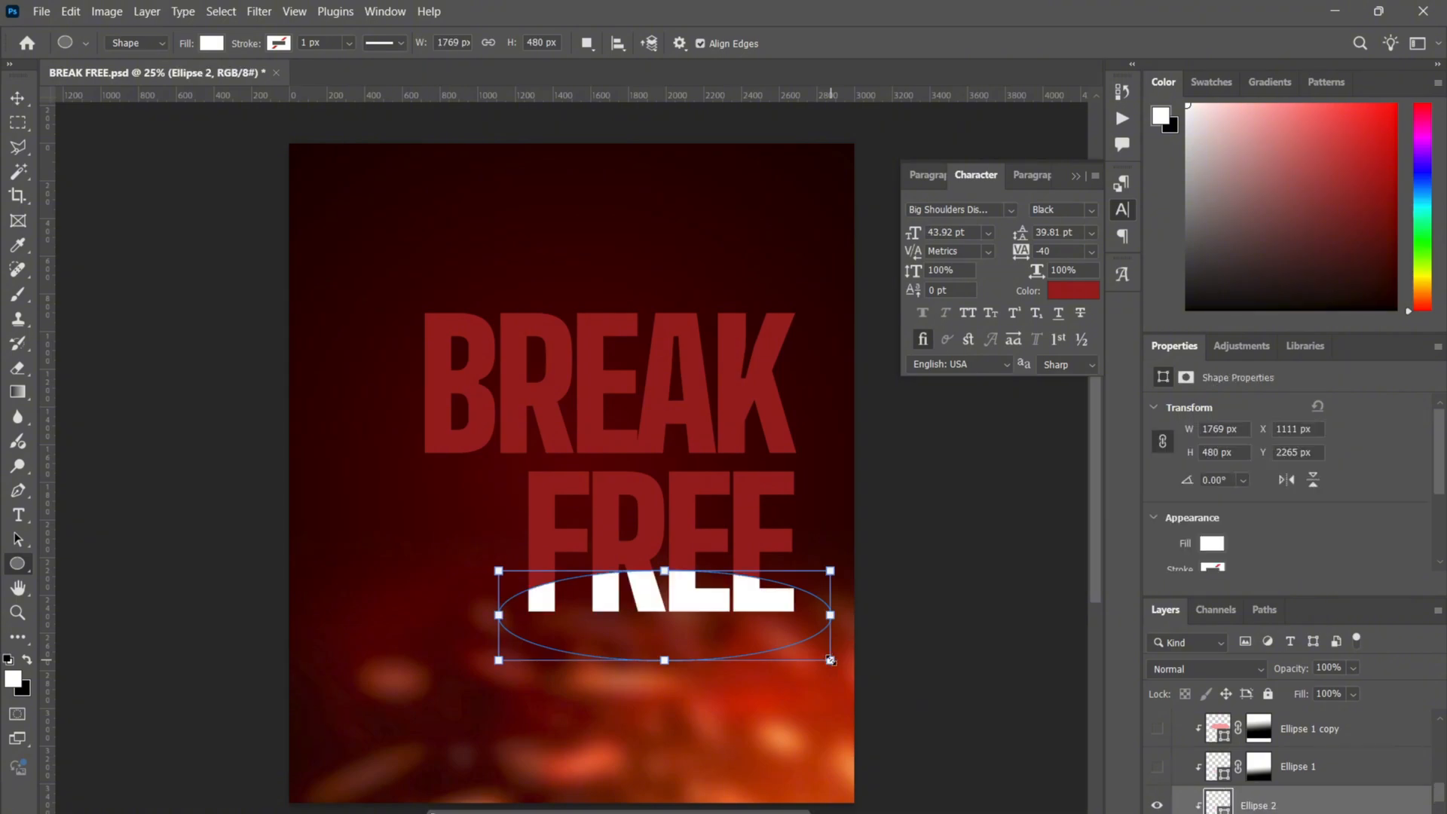
- Release the Ellipse 2 layer from its clipping mask
{"action": "right_click", "coordinate": [1282, 805]}
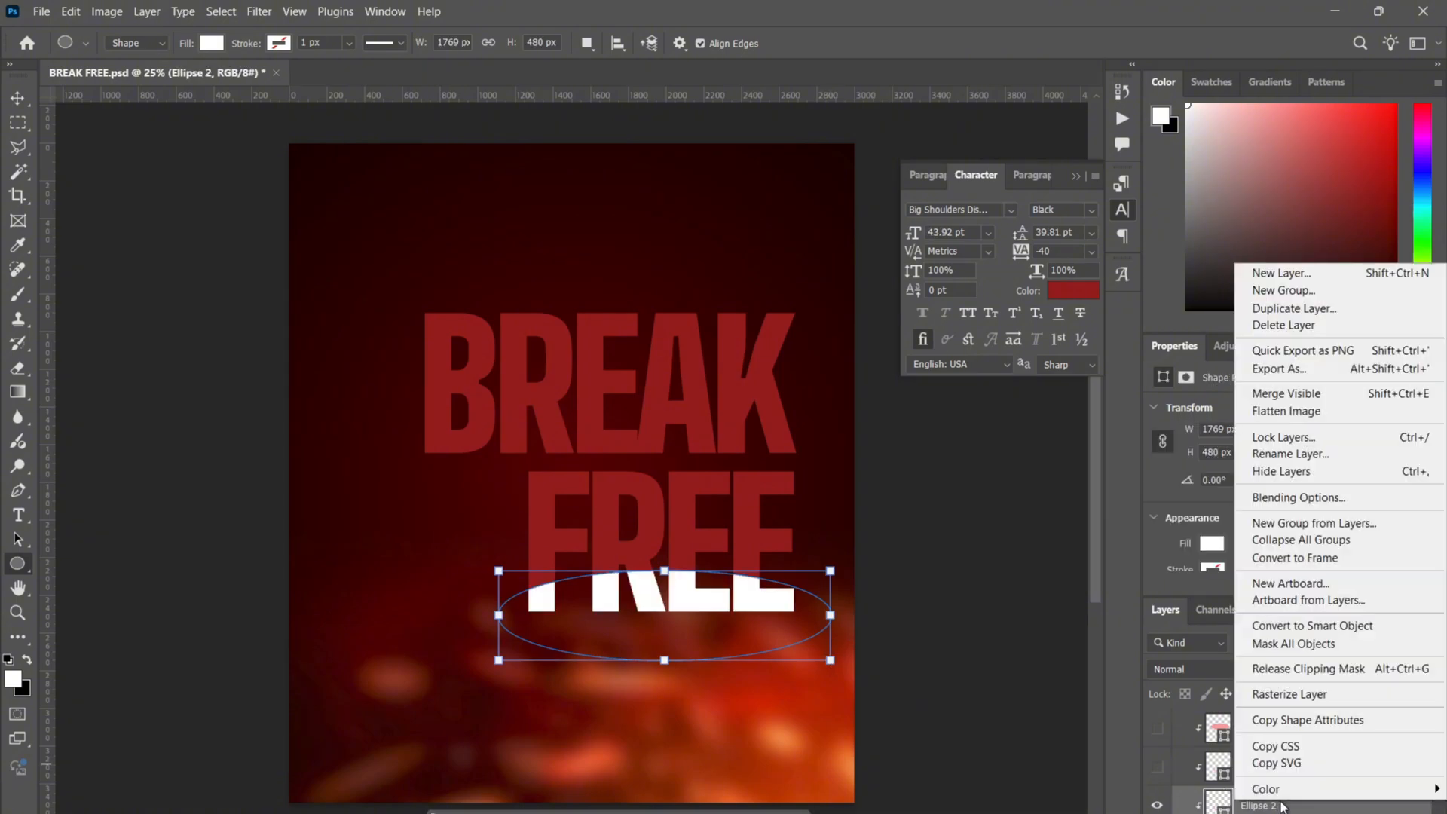
{"action": "left_click", "coordinate": [1312, 674]}
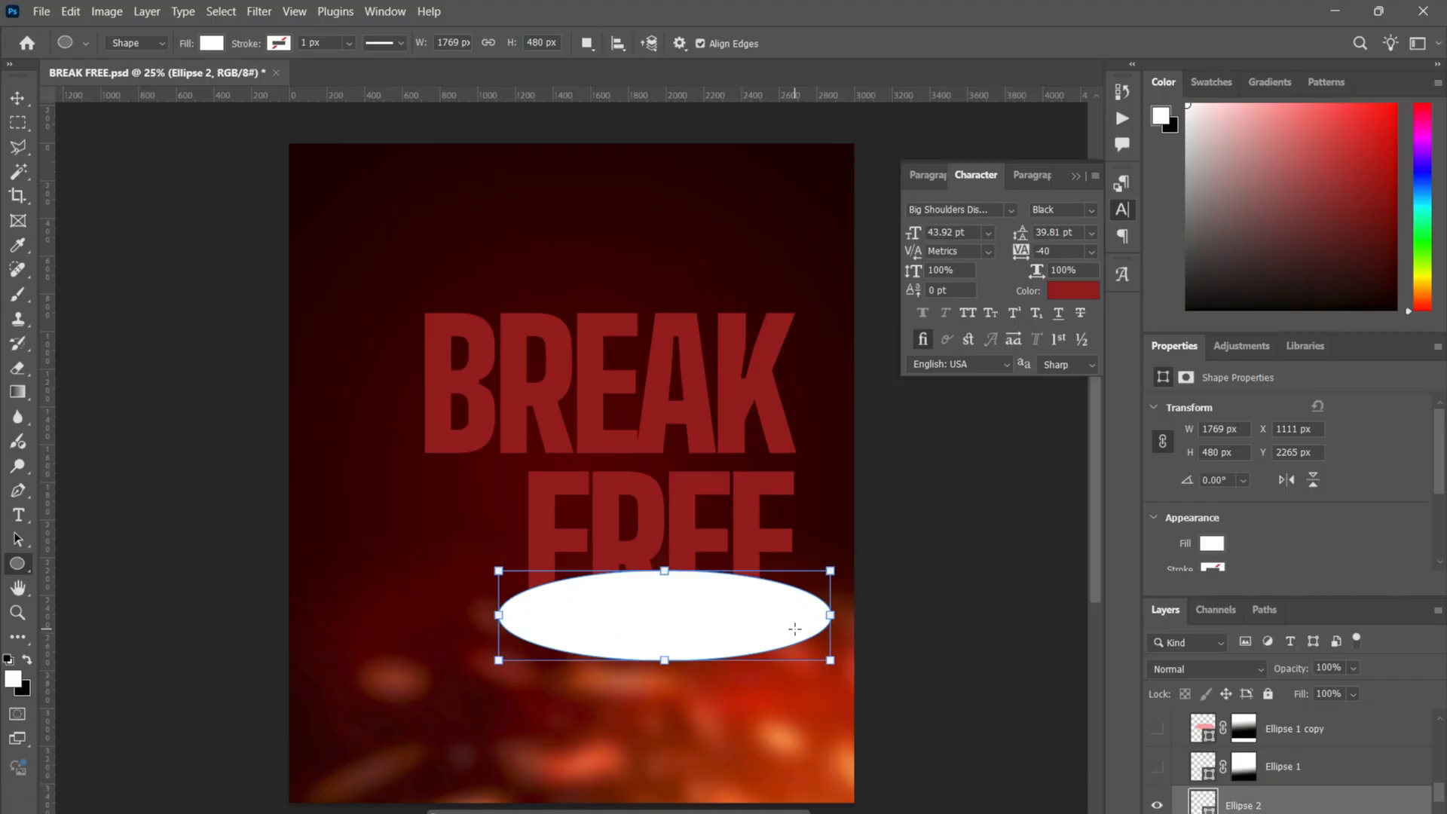
{"action": "key", "text": "v"}
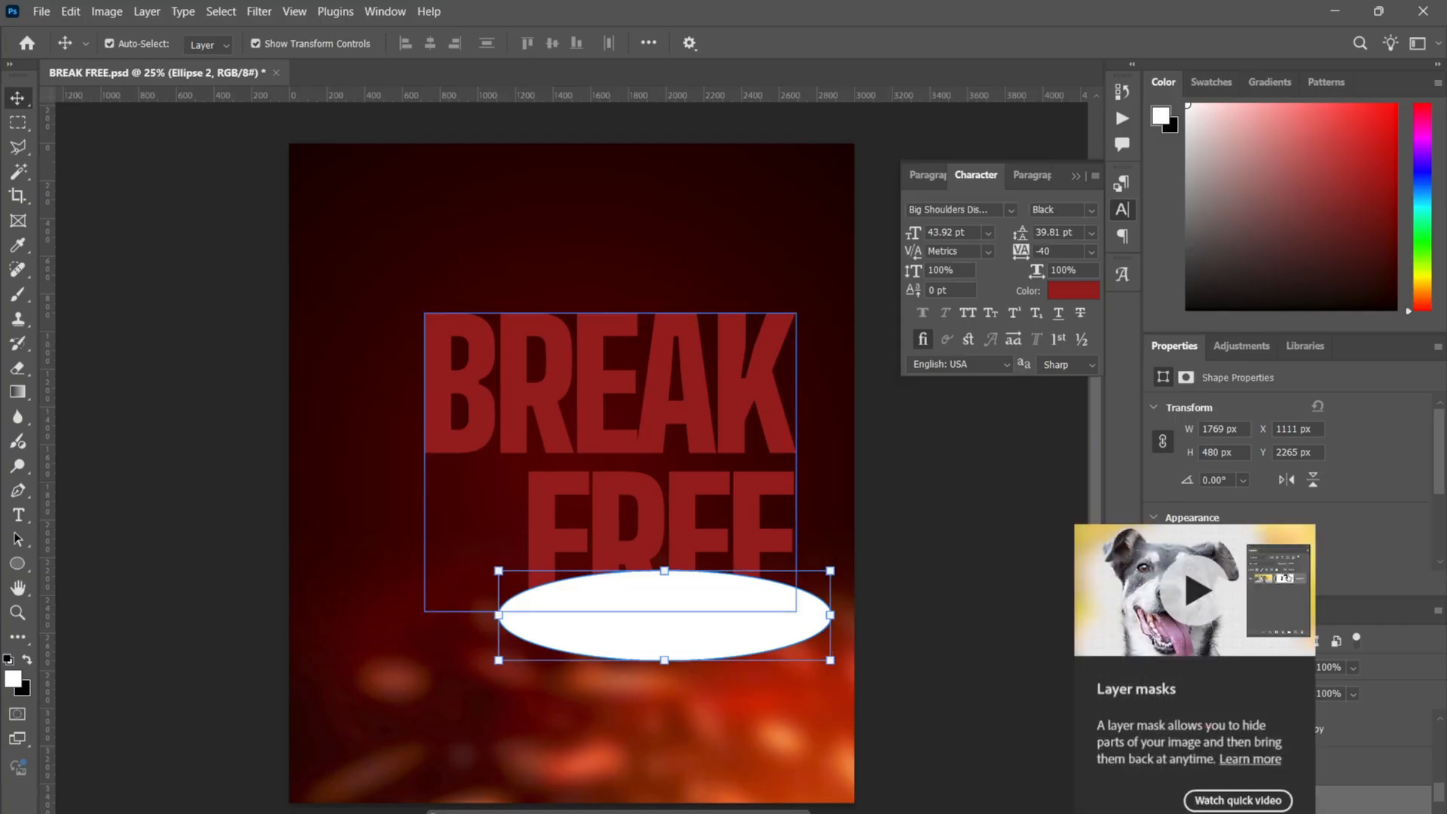
- Add a layer mask to Ellipse 2 and fade it upward with a black-to-transparent gradient
{"action": "left_click", "coordinate": [1254, 812]}
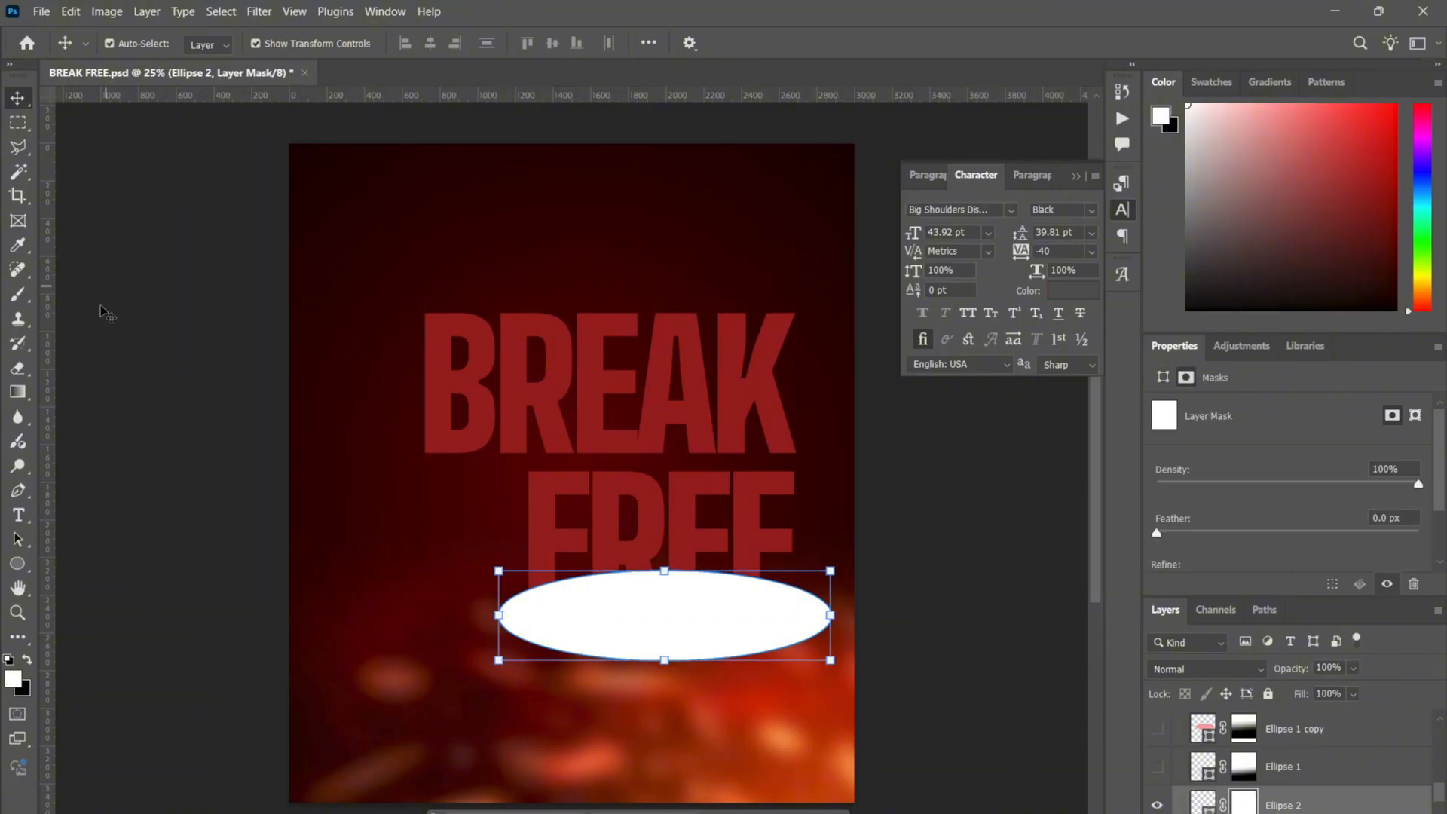
{"action": "left_click", "coordinate": [18, 391]}
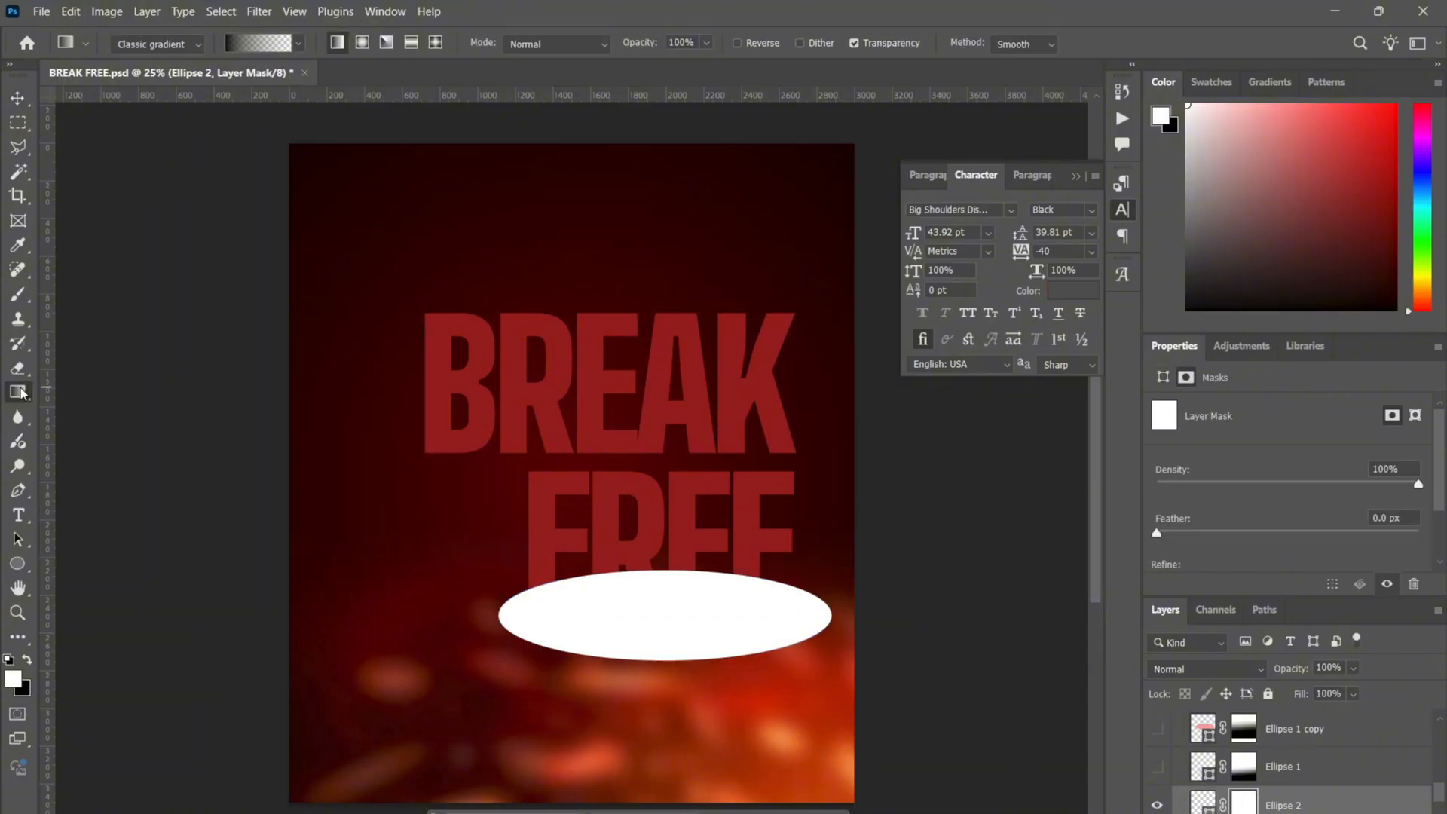
{"action": "left_click", "coordinate": [242, 45]}
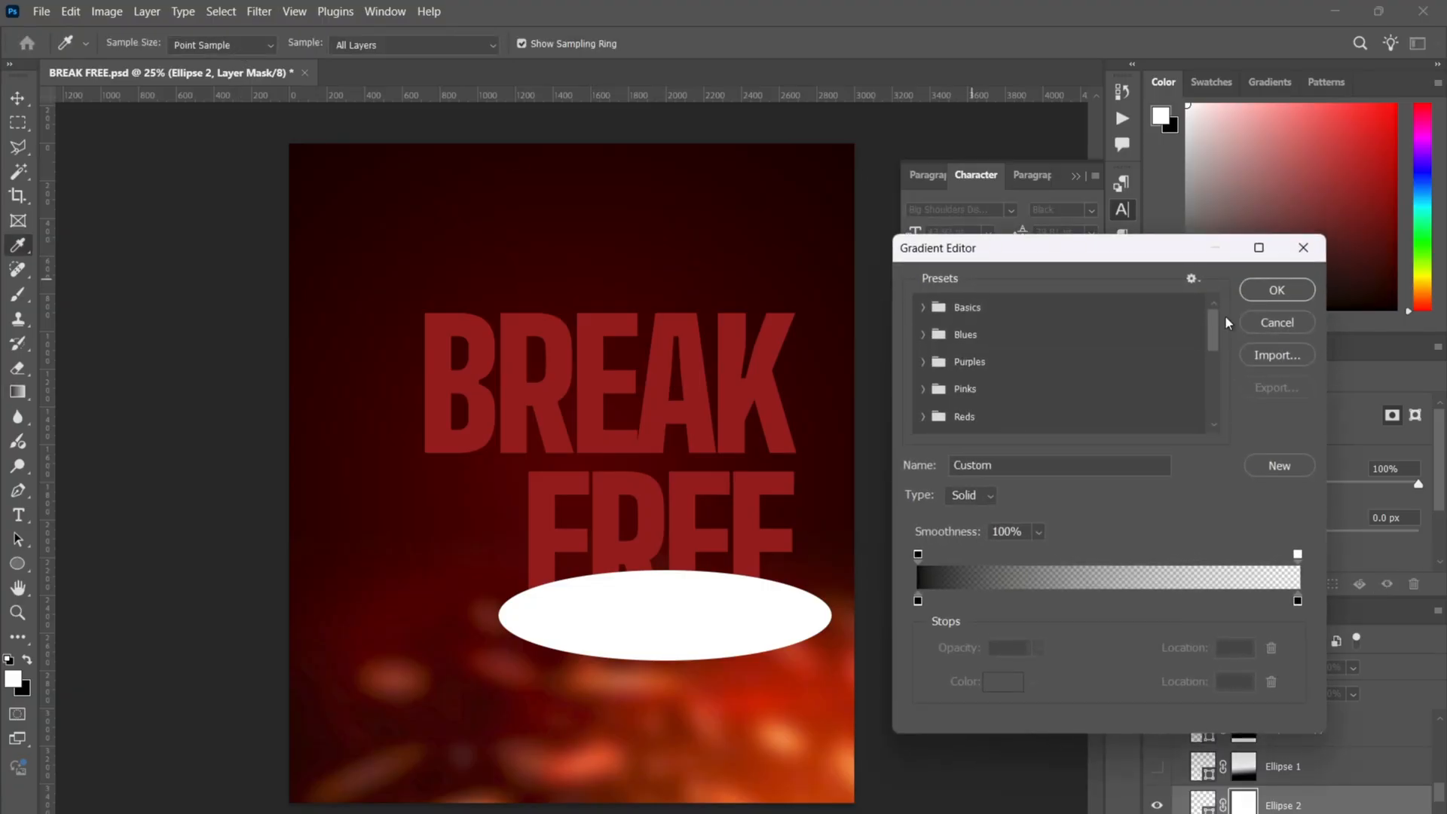
{"action": "left_click", "coordinate": [1277, 291]}
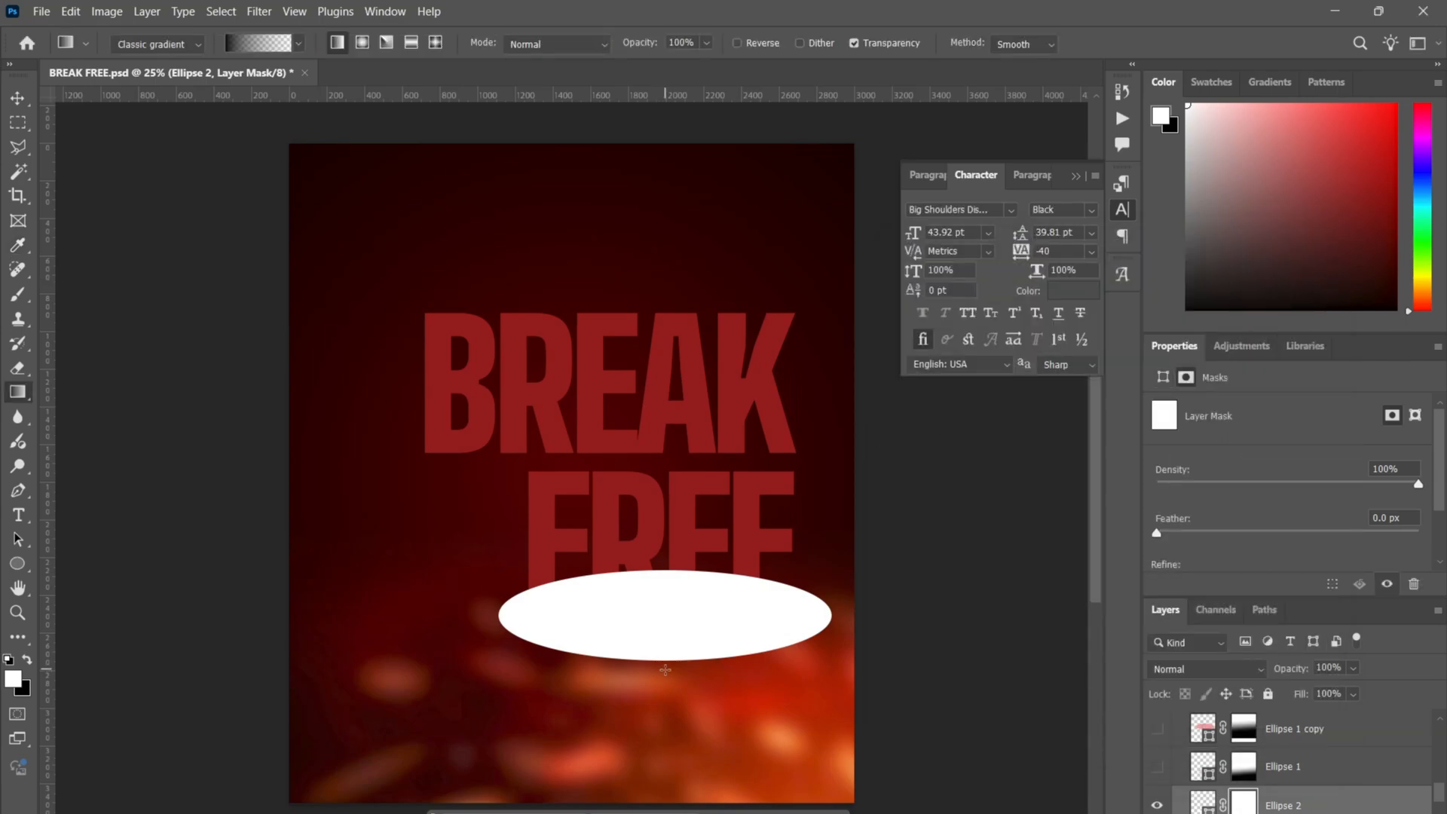
{"action": "left_click_drag", "start_coordinate": [665, 670], "coordinate": [660, 530]}
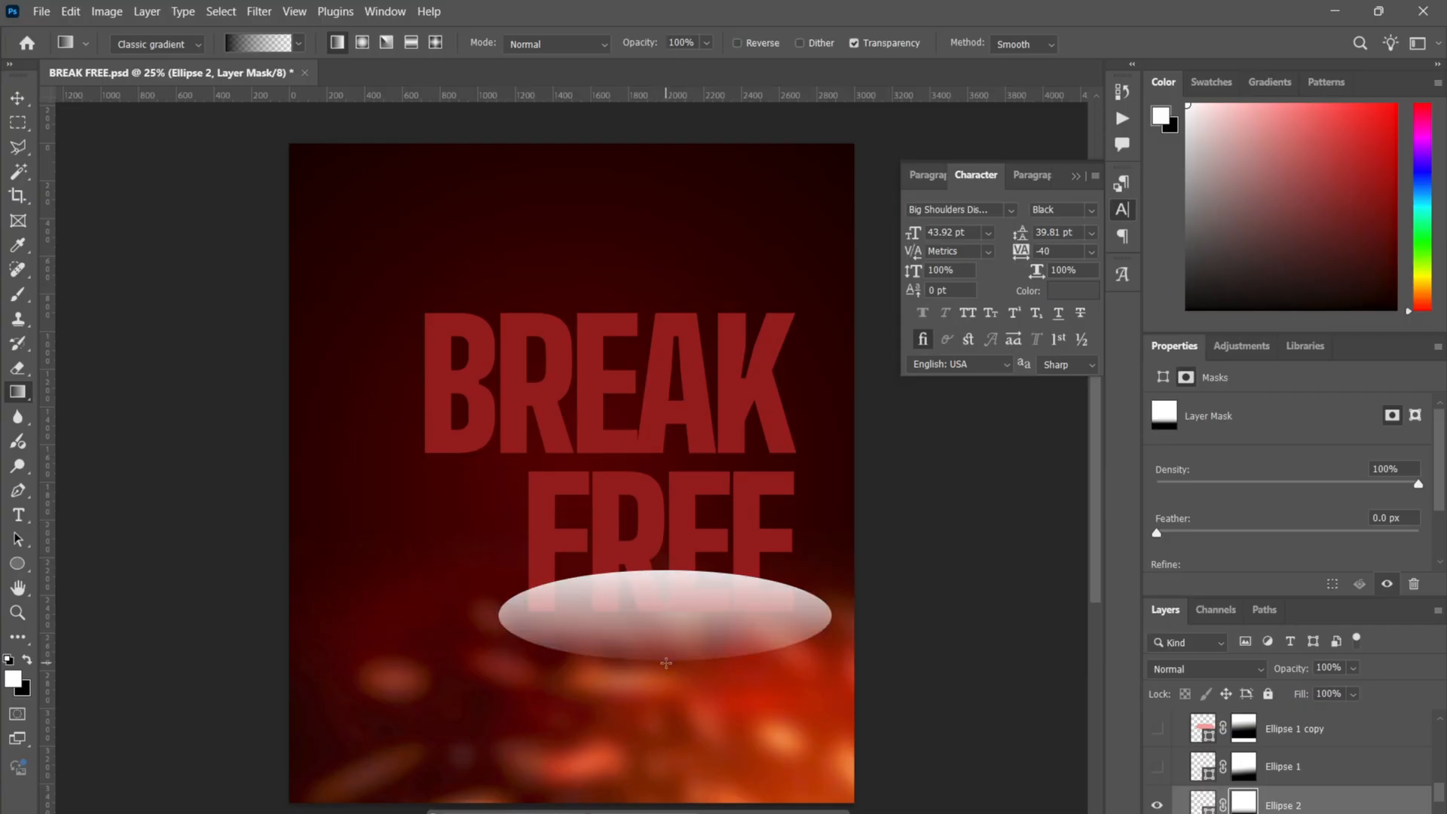
{"action": "left_click_drag", "start_coordinate": [666, 663], "coordinate": [665, 536]}
{"action": "left_click_drag", "start_coordinate": [637, 667], "coordinate": [629, 528]}
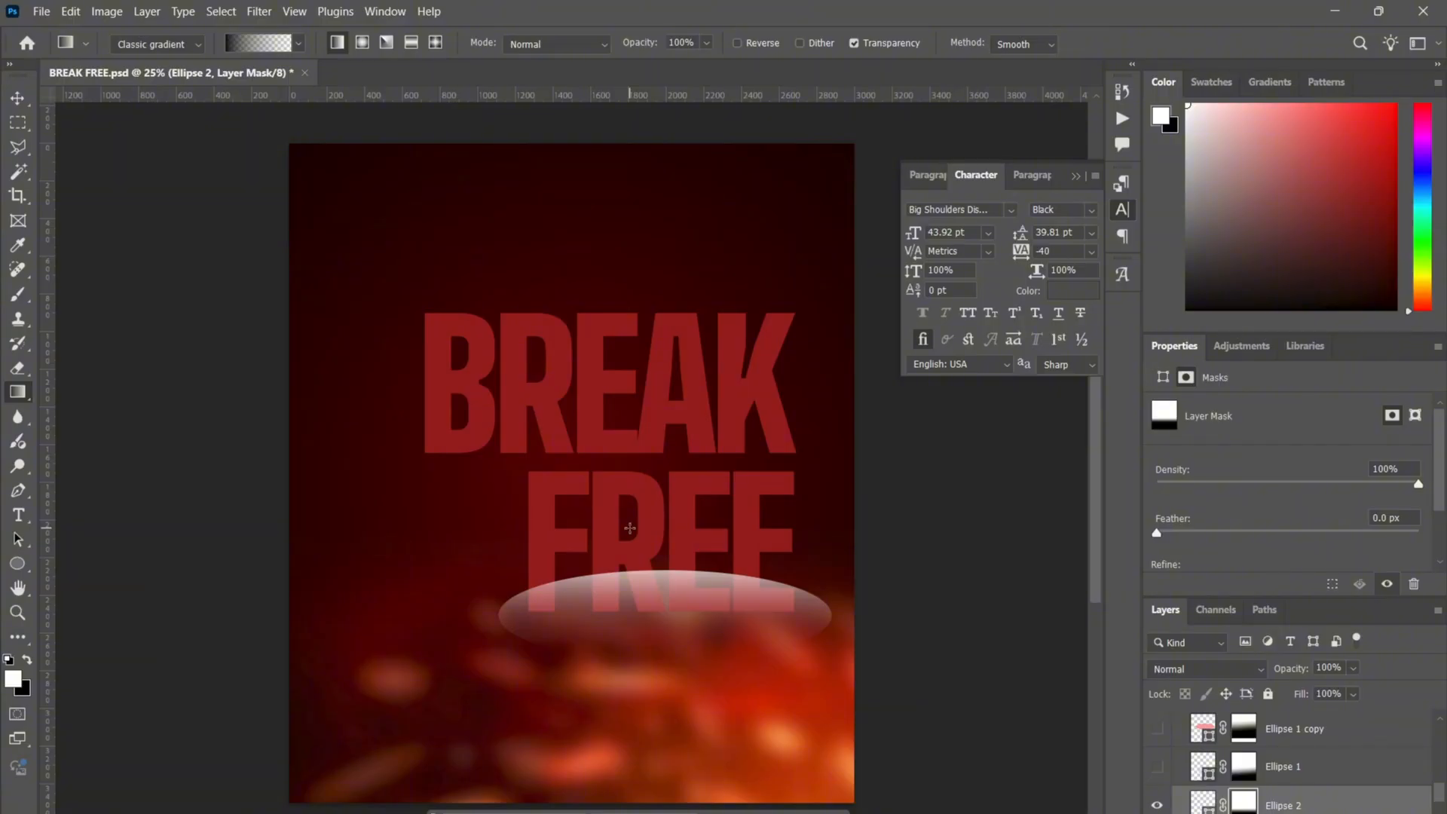
{"action": "key", "text": "v"}
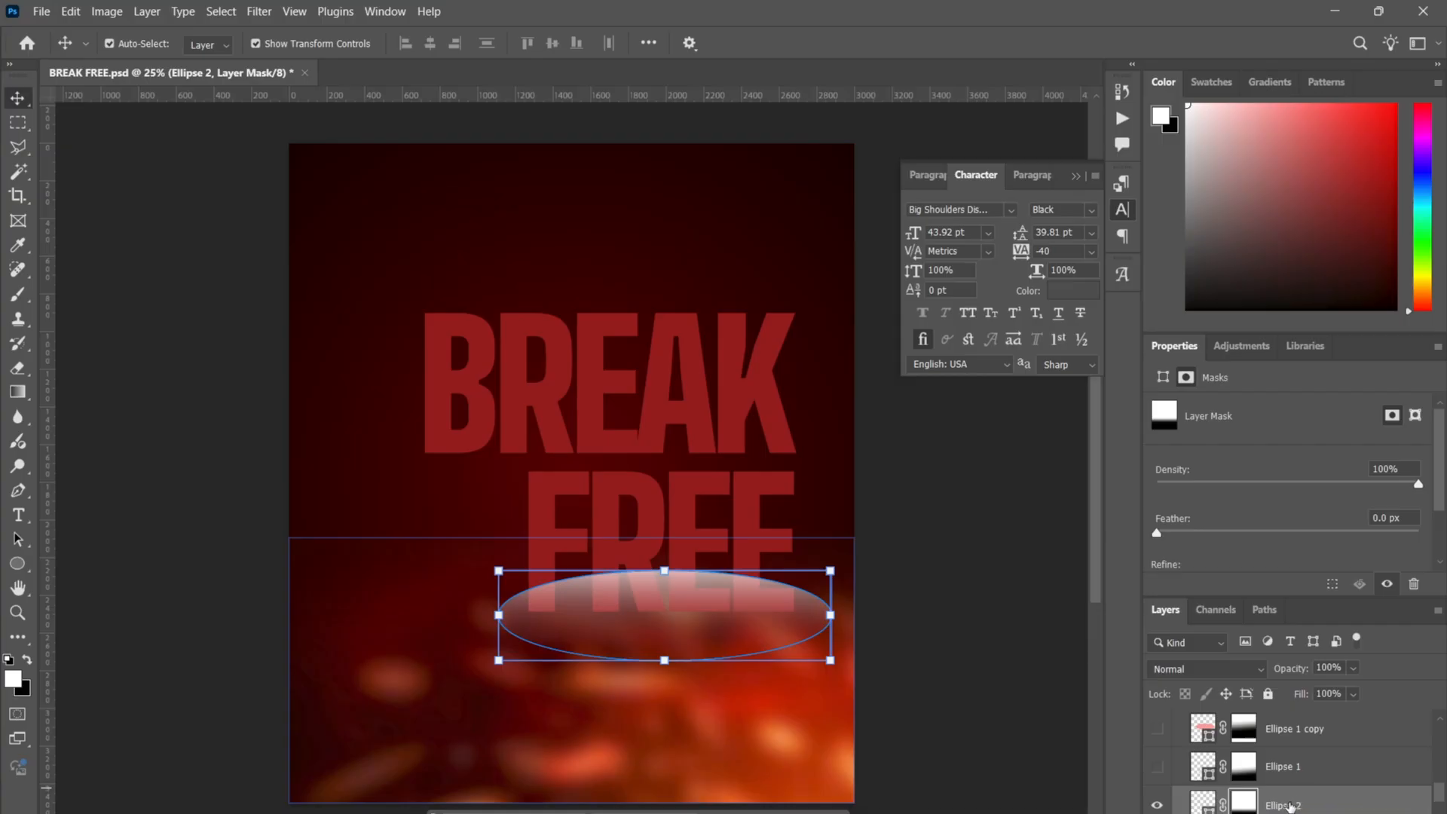
- Clip Ellipse 2 to the BREAK FREE text
{"action": "left_click", "coordinate": [982, 641]}
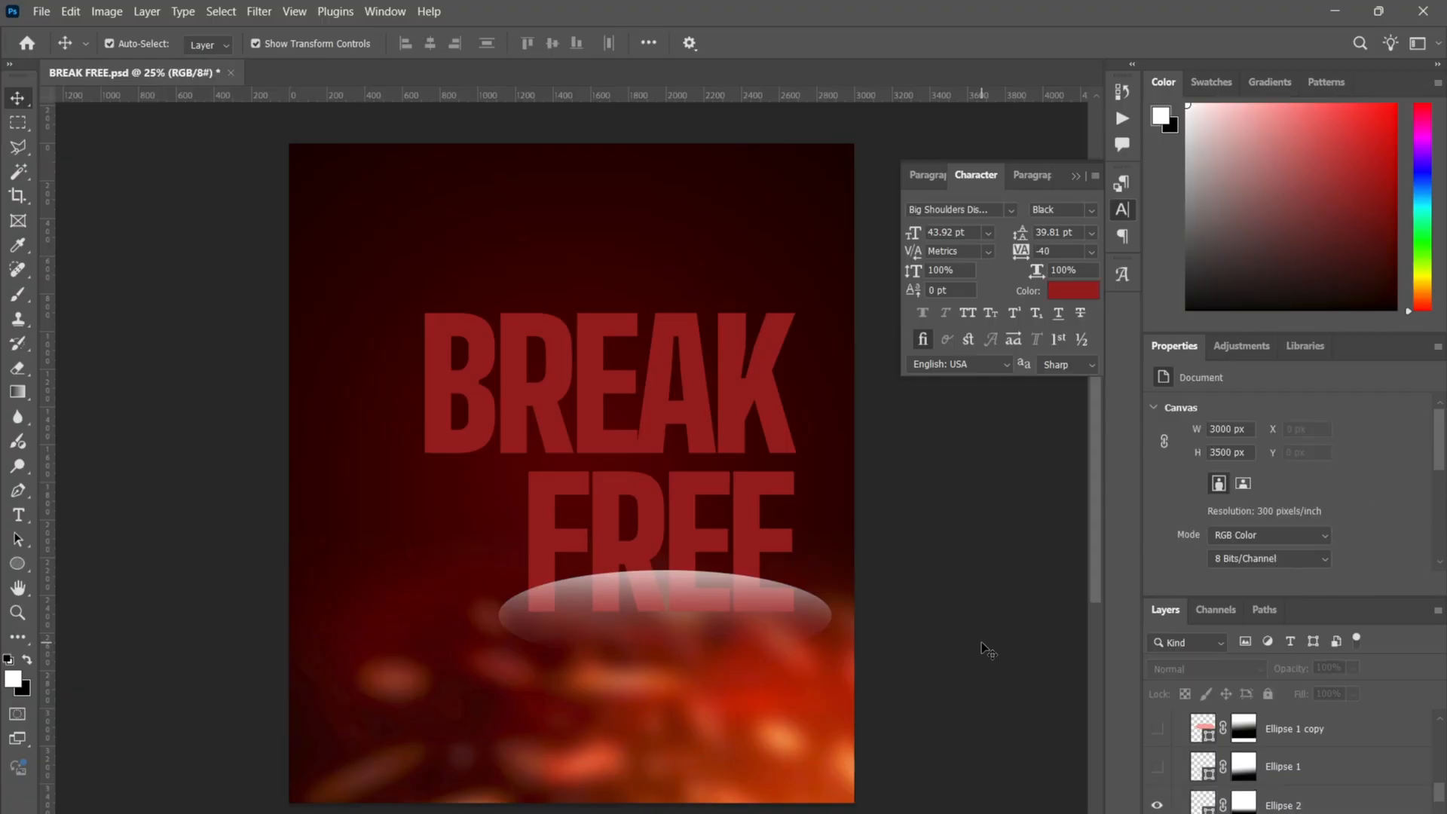
{"action": "left_click", "coordinate": [766, 610]}
{"action": "scroll", "coordinate": [1328, 758], "scroll_direction": "down", "scroll_amount": 2}
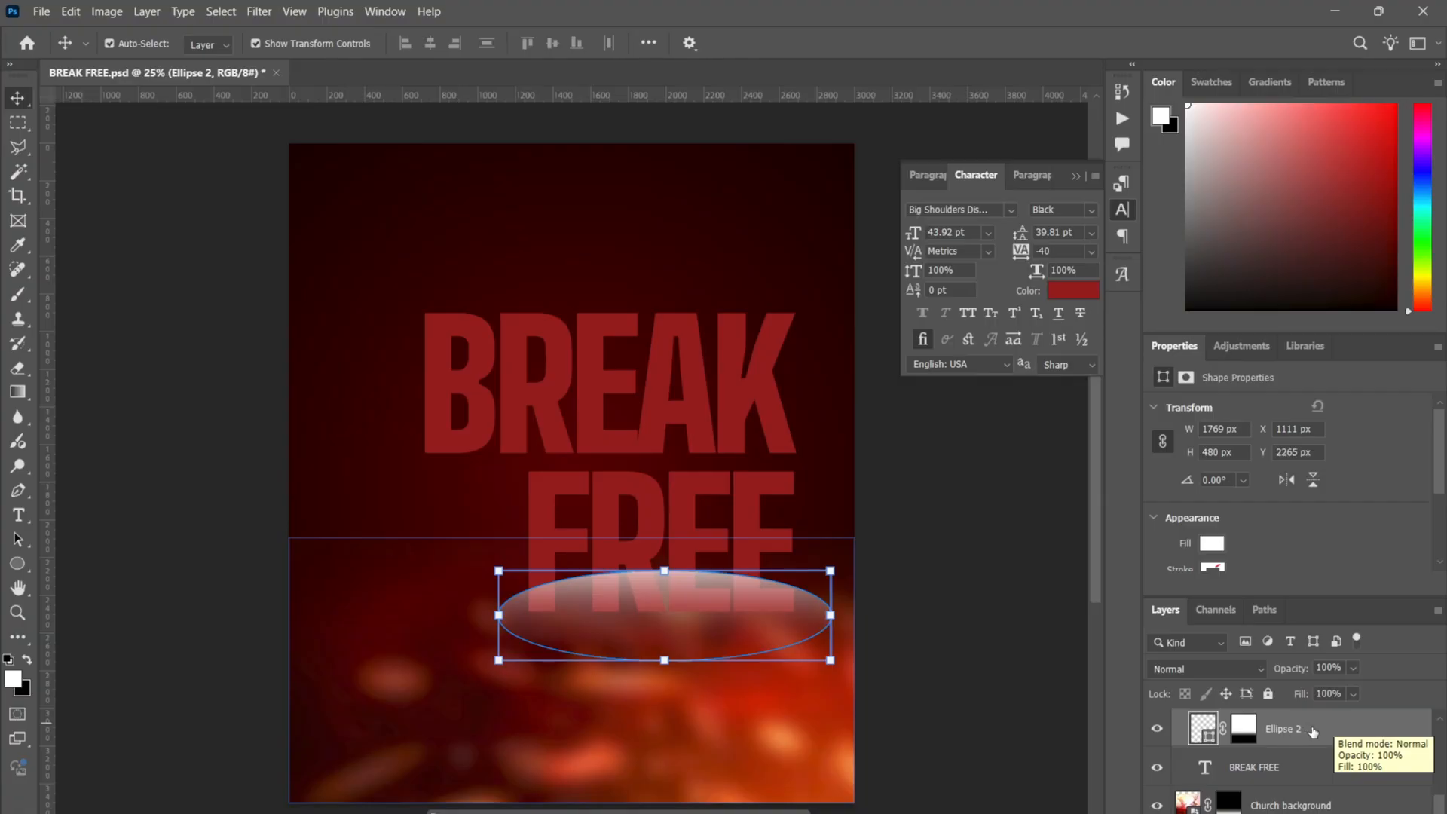
{"action": "right_click", "coordinate": [1322, 735]}
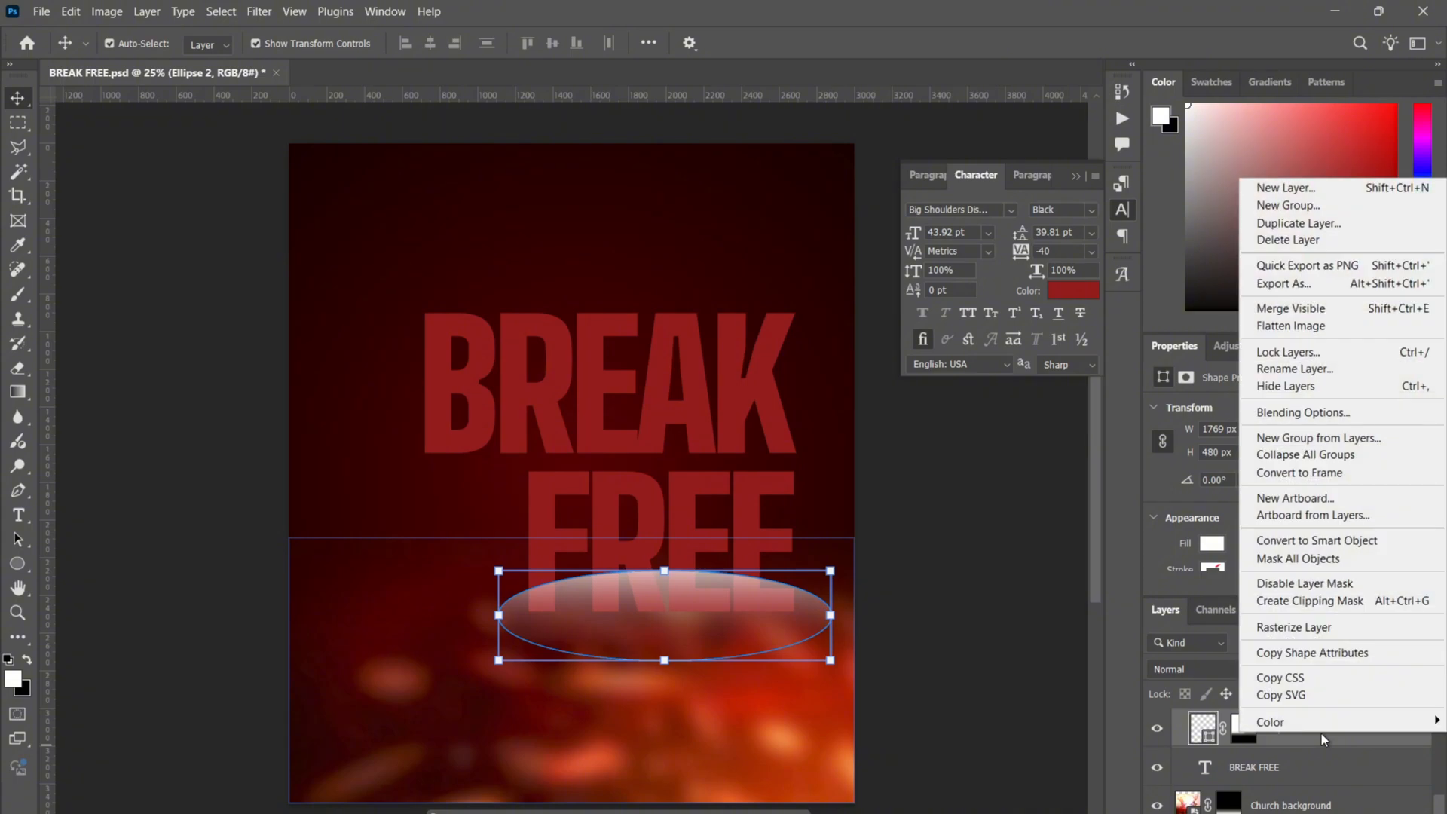
{"action": "left_click", "coordinate": [1334, 603]}
- Raise the ellipse slightly over FREE and enlarge it to about 1990 × 540 px
{"action": "left_click", "coordinate": [1015, 504]}
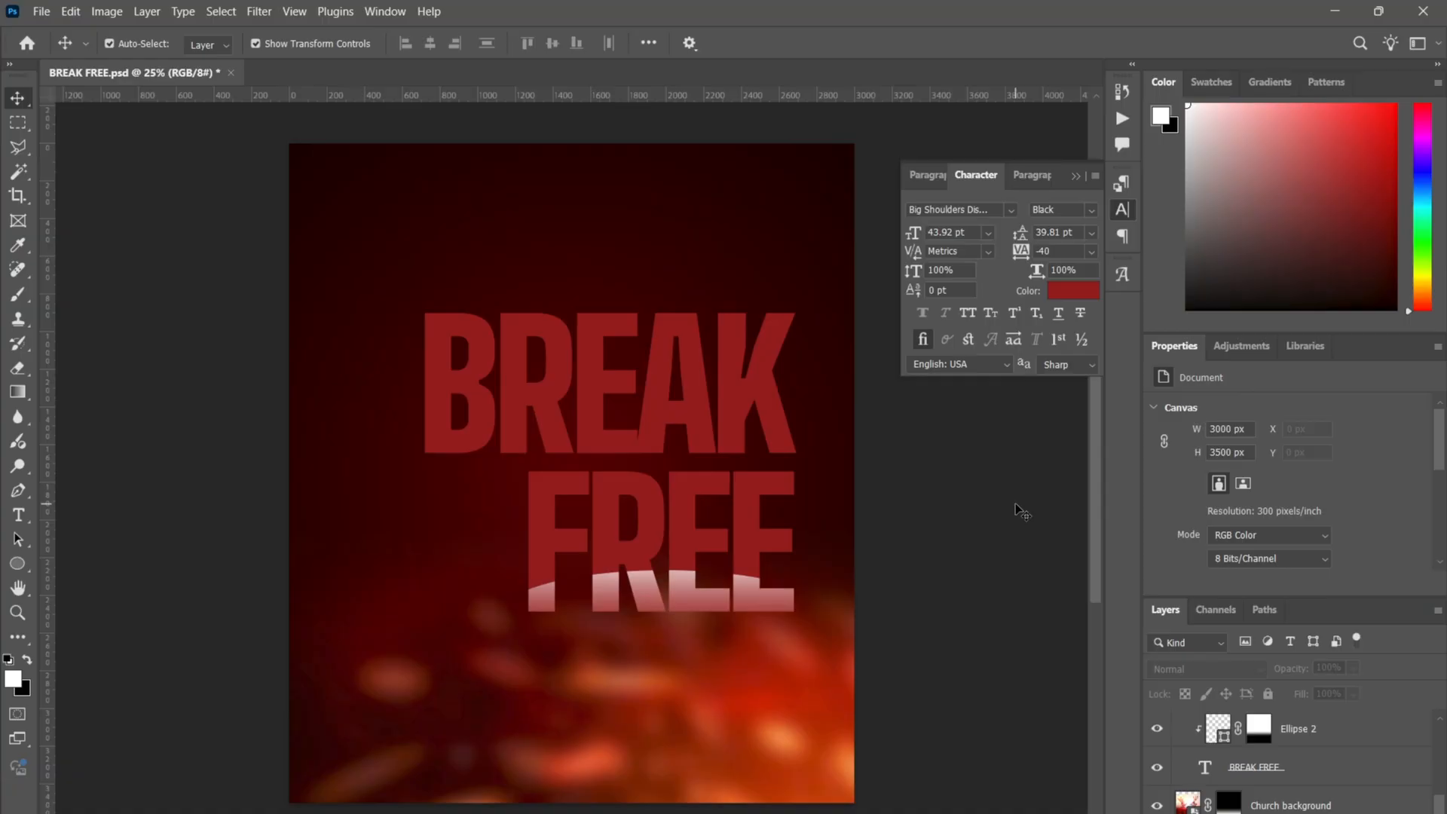
{"action": "left_click", "coordinate": [776, 601]}
{"action": "left_click_drag", "start_coordinate": [767, 600], "coordinate": [762, 580]}
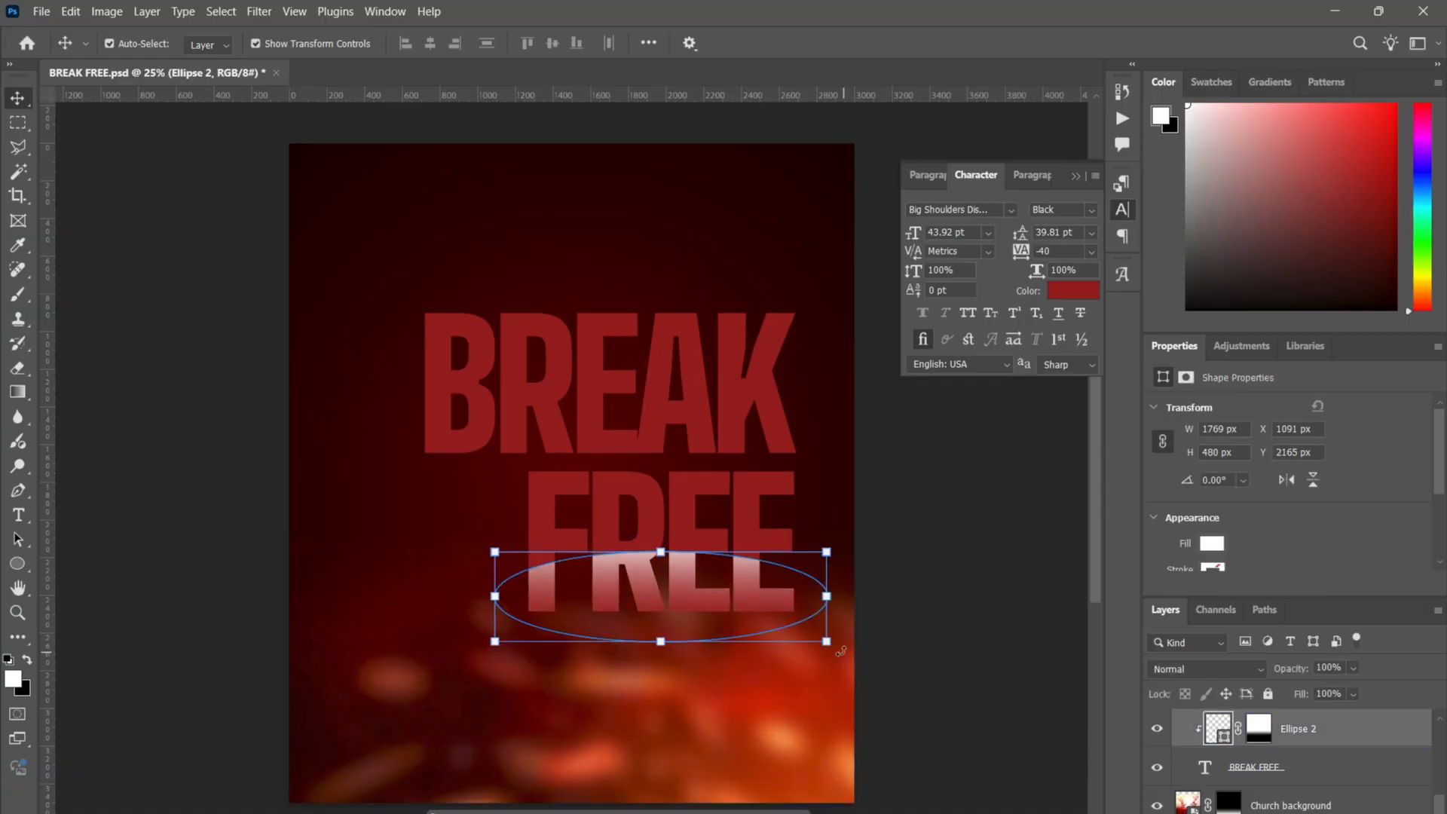
{"action": "key", "text": "ctrl+t"}
{"action": "mouse_move", "coordinate": [829, 643]}
{"action": "left_mouse_down"}
{"action": "mouse_move", "coordinate": [978, 708]}
{"action": "mouse_move", "coordinate": [848, 657]}
{"action": "left_mouse_up"}
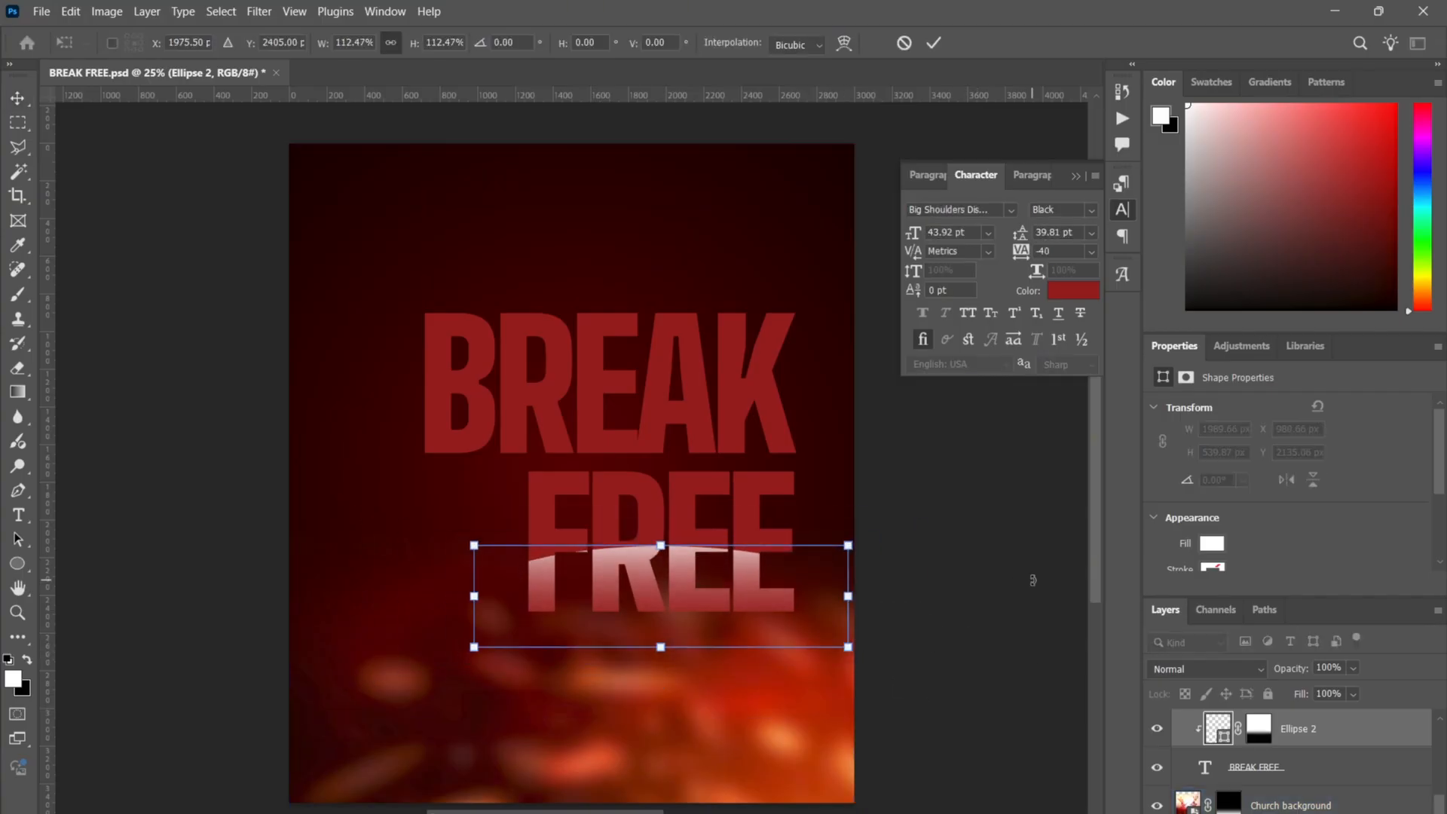
{"action": "key", "text": "Return"}
{"action": "left_click", "coordinate": [927, 638]}
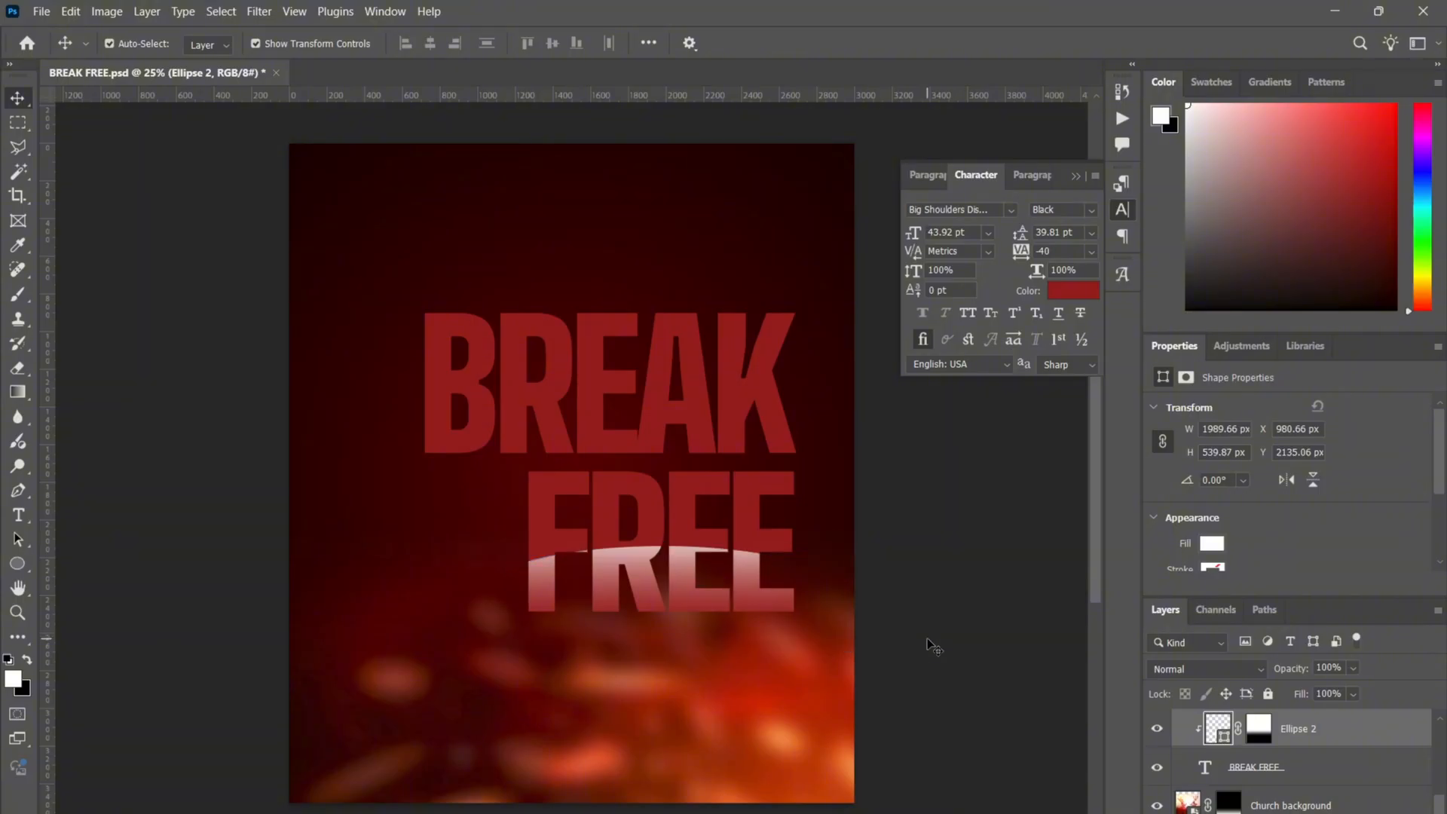
- Duplicate the faded ellipse over BREAK and enlarge it to about 2568 × 697 px
{"action": "left_click", "coordinate": [716, 593]}
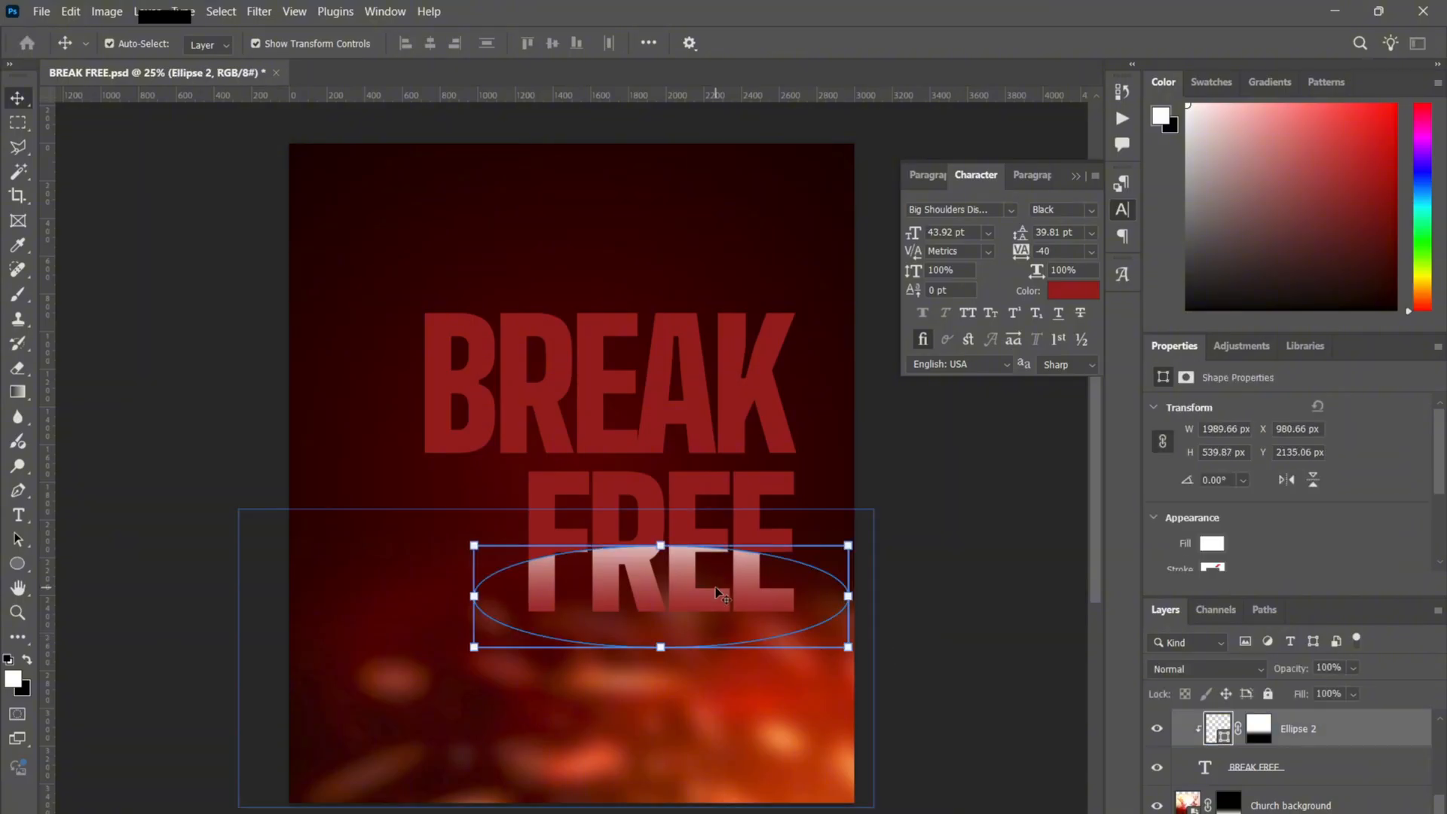
{"action": "left_click", "coordinate": [718, 594], "text": "alt"}
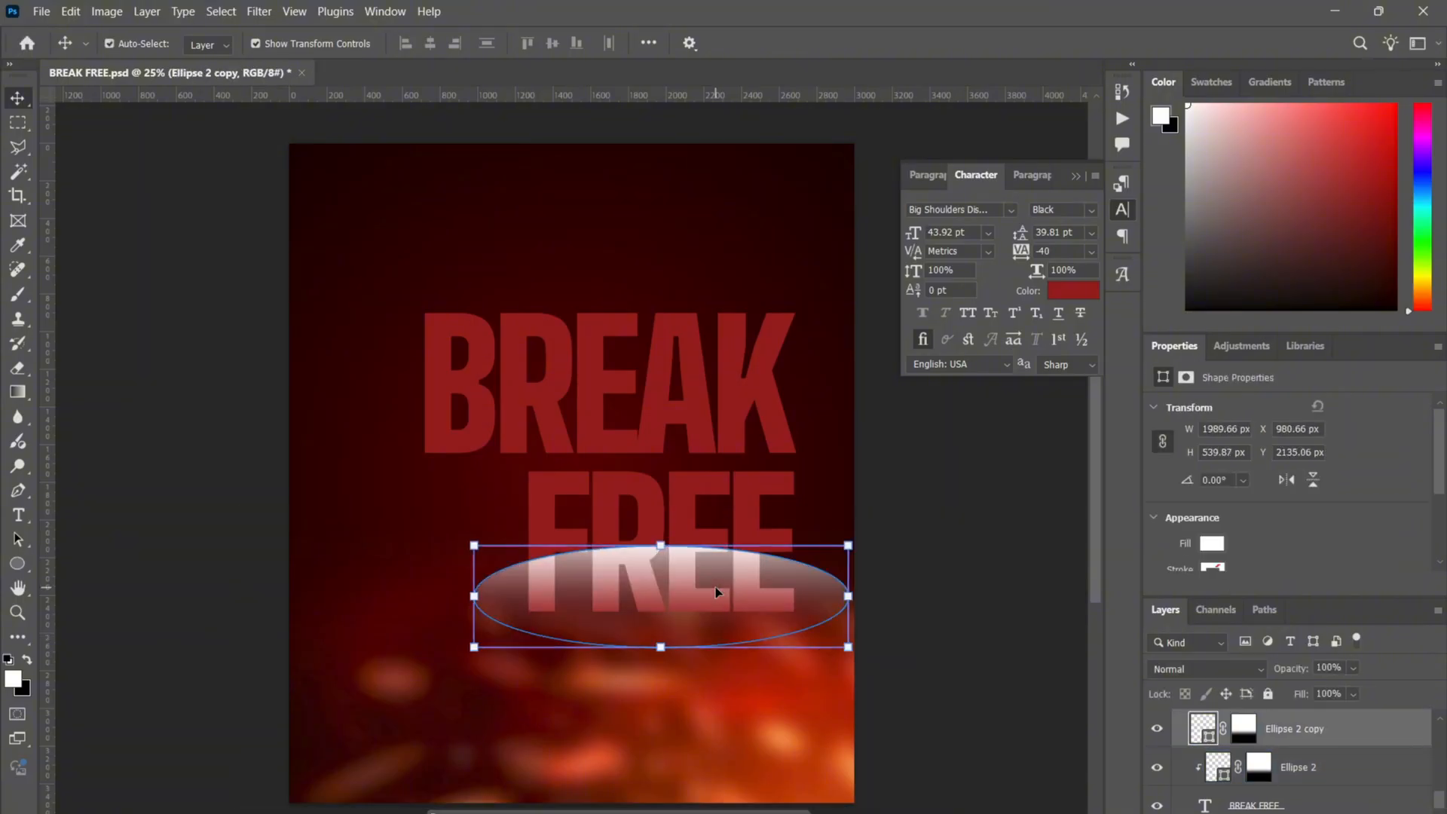
{"action": "left_click_drag", "start_coordinate": [716, 592], "coordinate": [632, 444]}
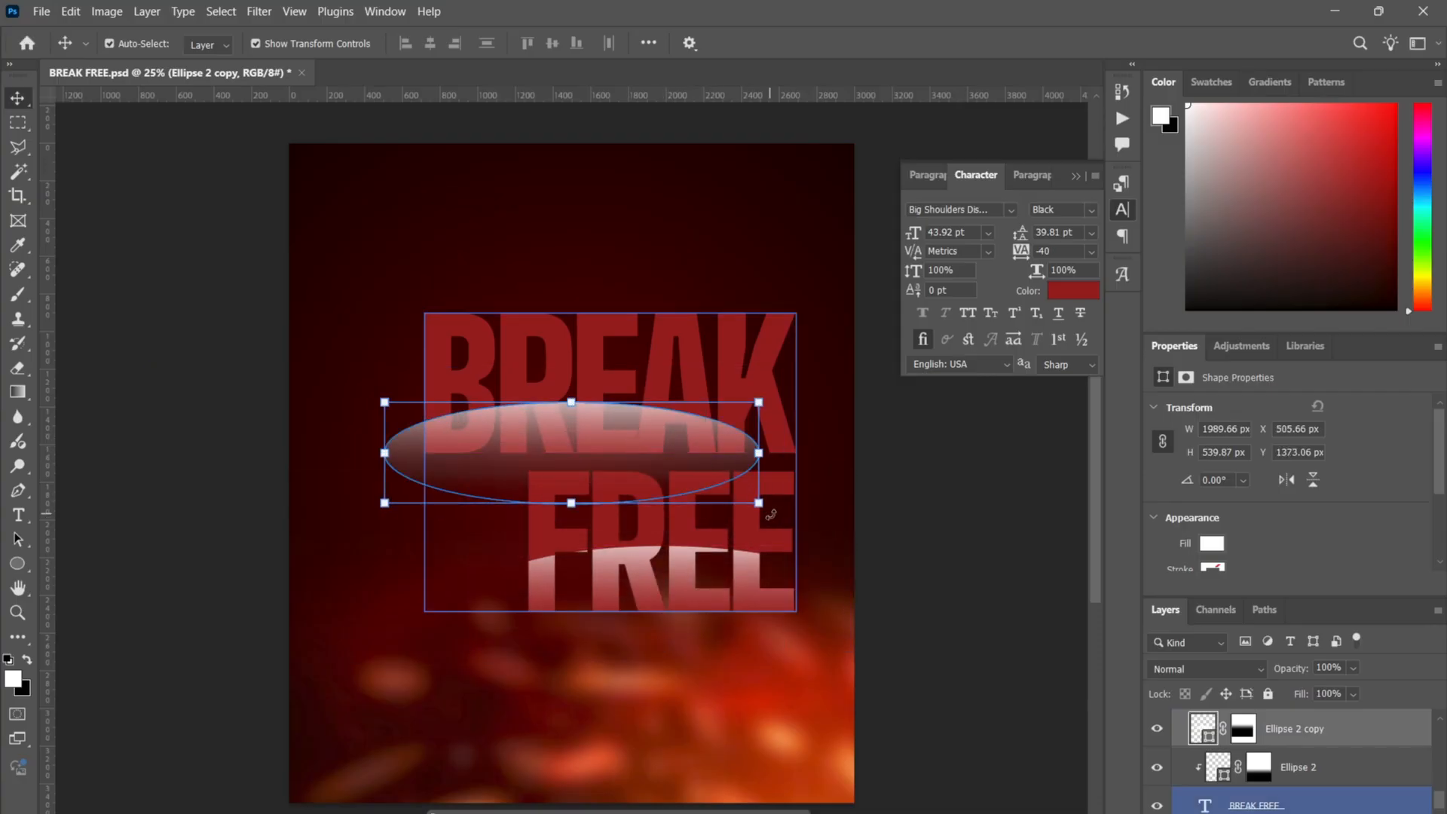
{"action": "left_click_drag", "start_coordinate": [761, 505], "coordinate": [813, 518]}
{"action": "double_click", "coordinate": [658, 393]}
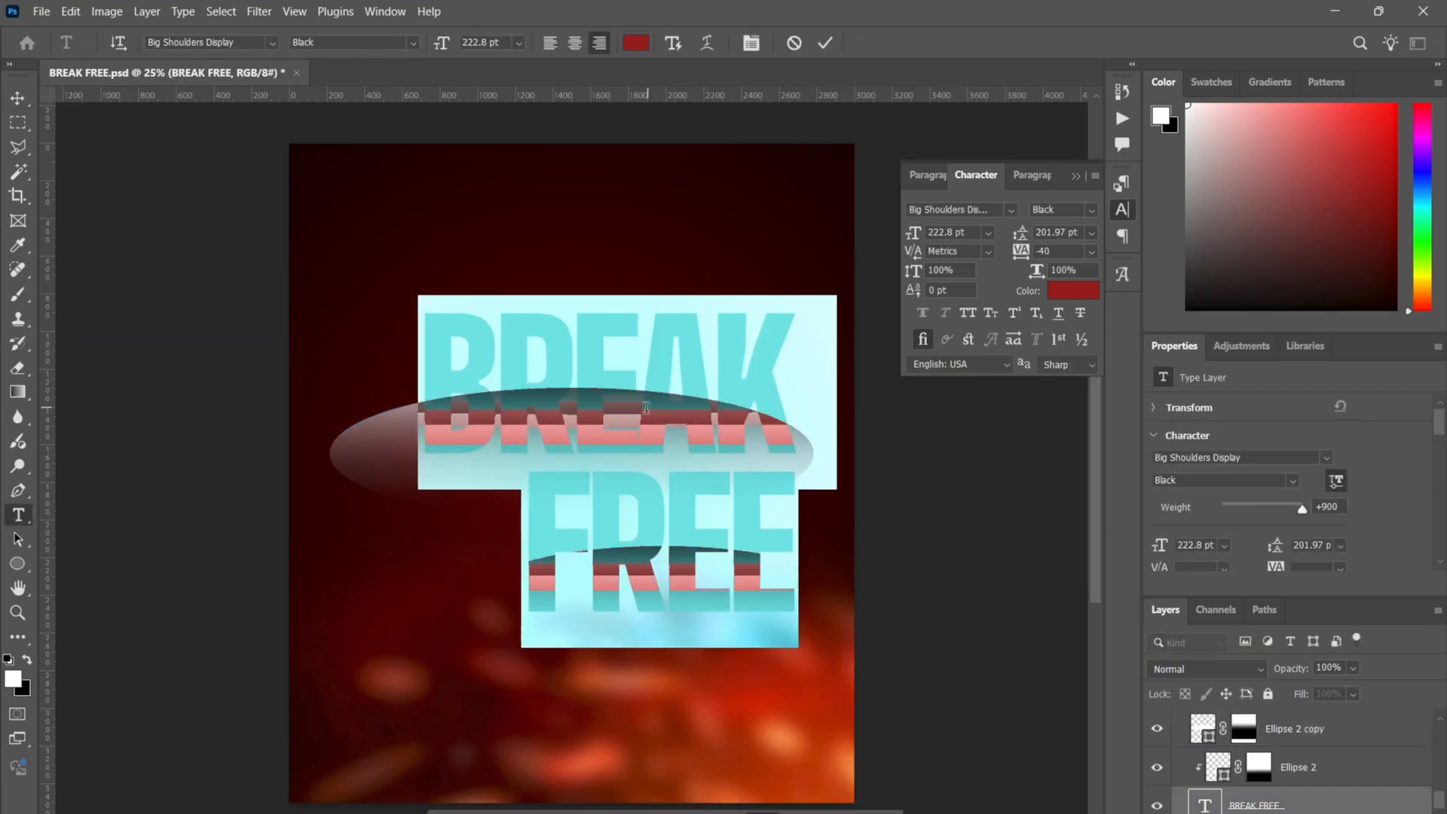
{"action": "left_click", "coordinate": [822, 43]}
{"action": "key", "text": "v"}
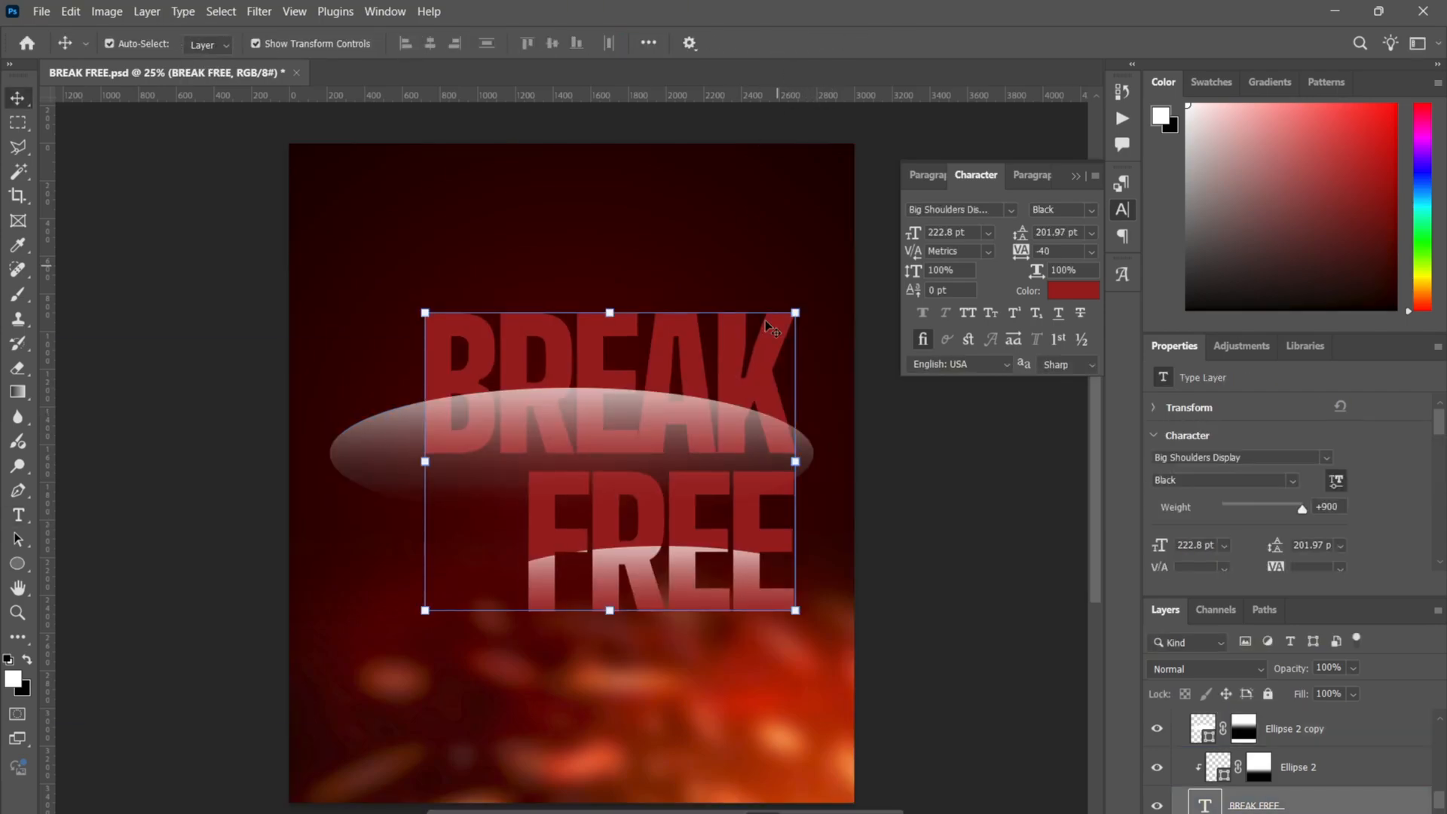
{"action": "left_click_drag", "start_coordinate": [664, 403], "coordinate": [703, 390]}
- Clip Ellipse 2 copy to the BREAK FREE text
{"action": "right_click", "coordinate": [1338, 726]}
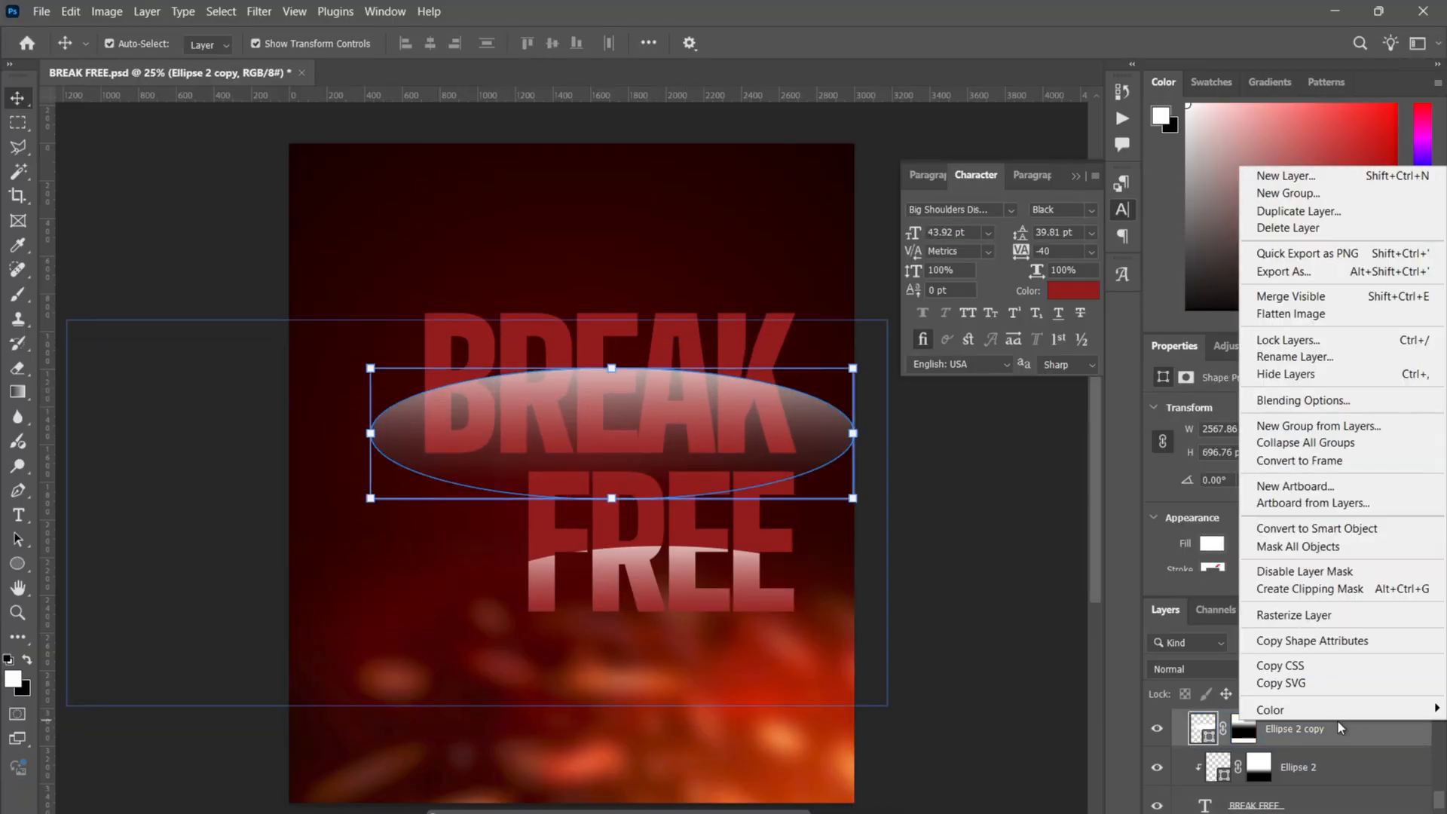
{"action": "left_click", "coordinate": [1322, 590]}
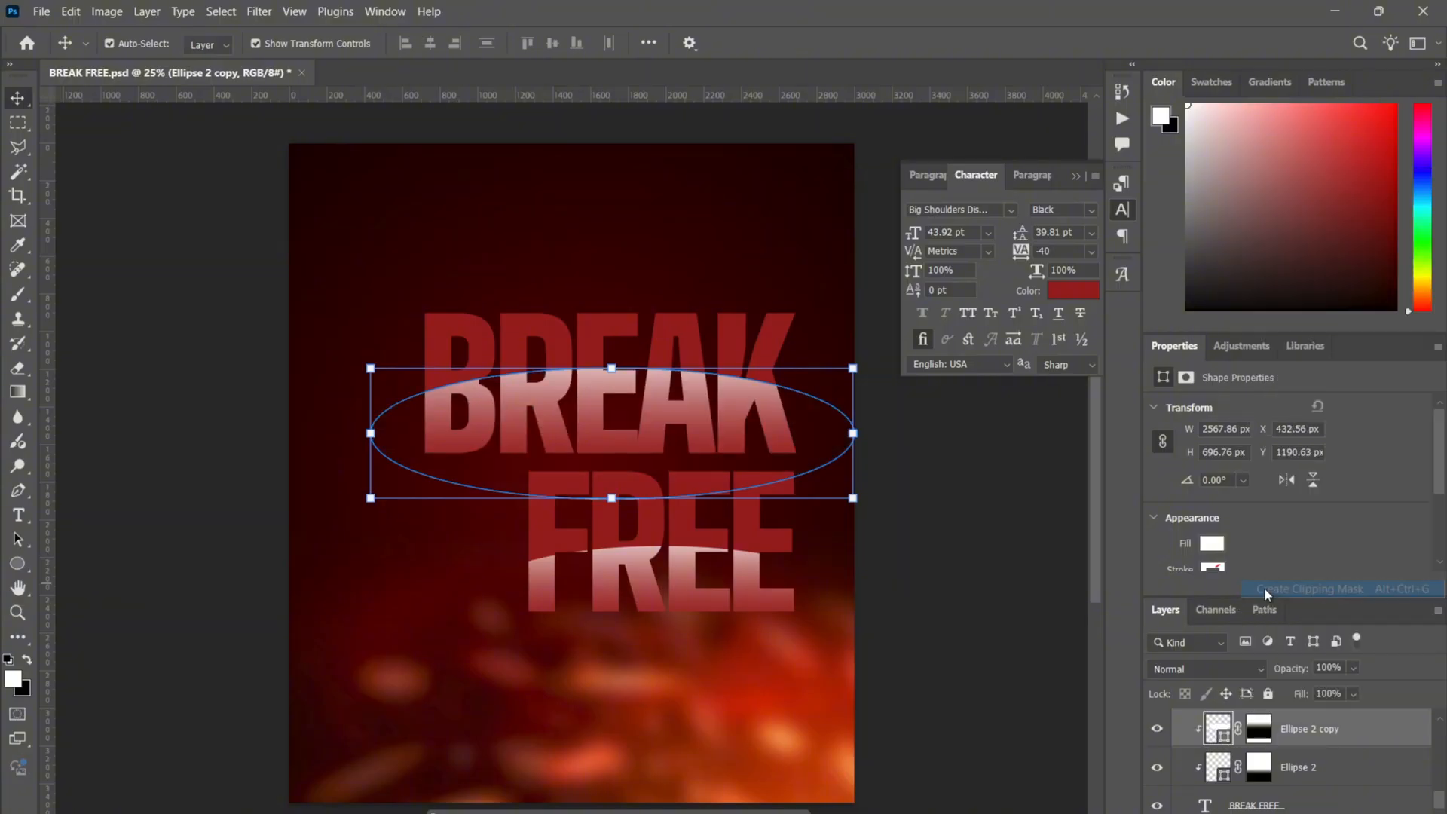
{"action": "left_click", "coordinate": [977, 524]}
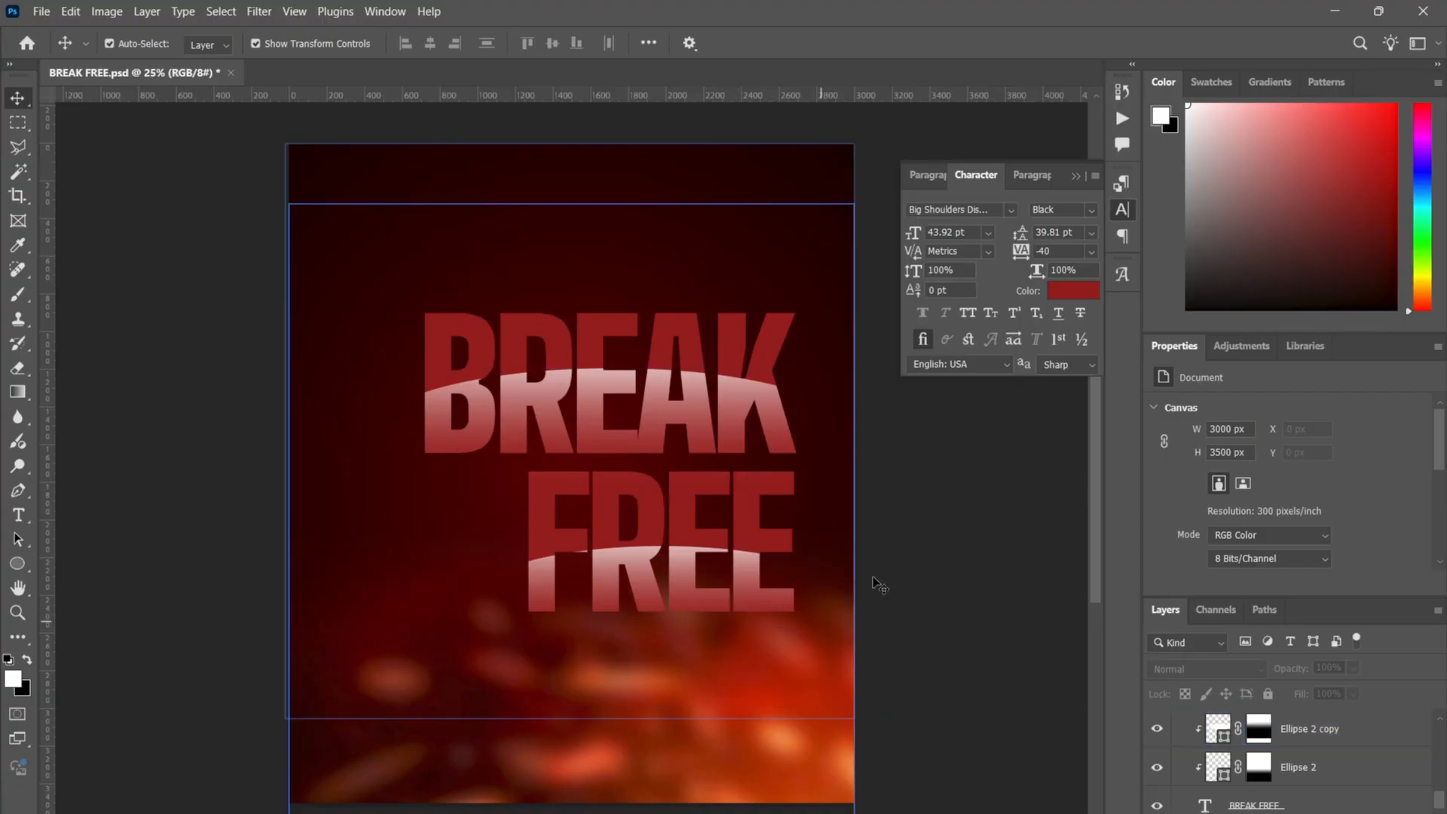
{"action": "left_click", "coordinate": [1245, 763]}
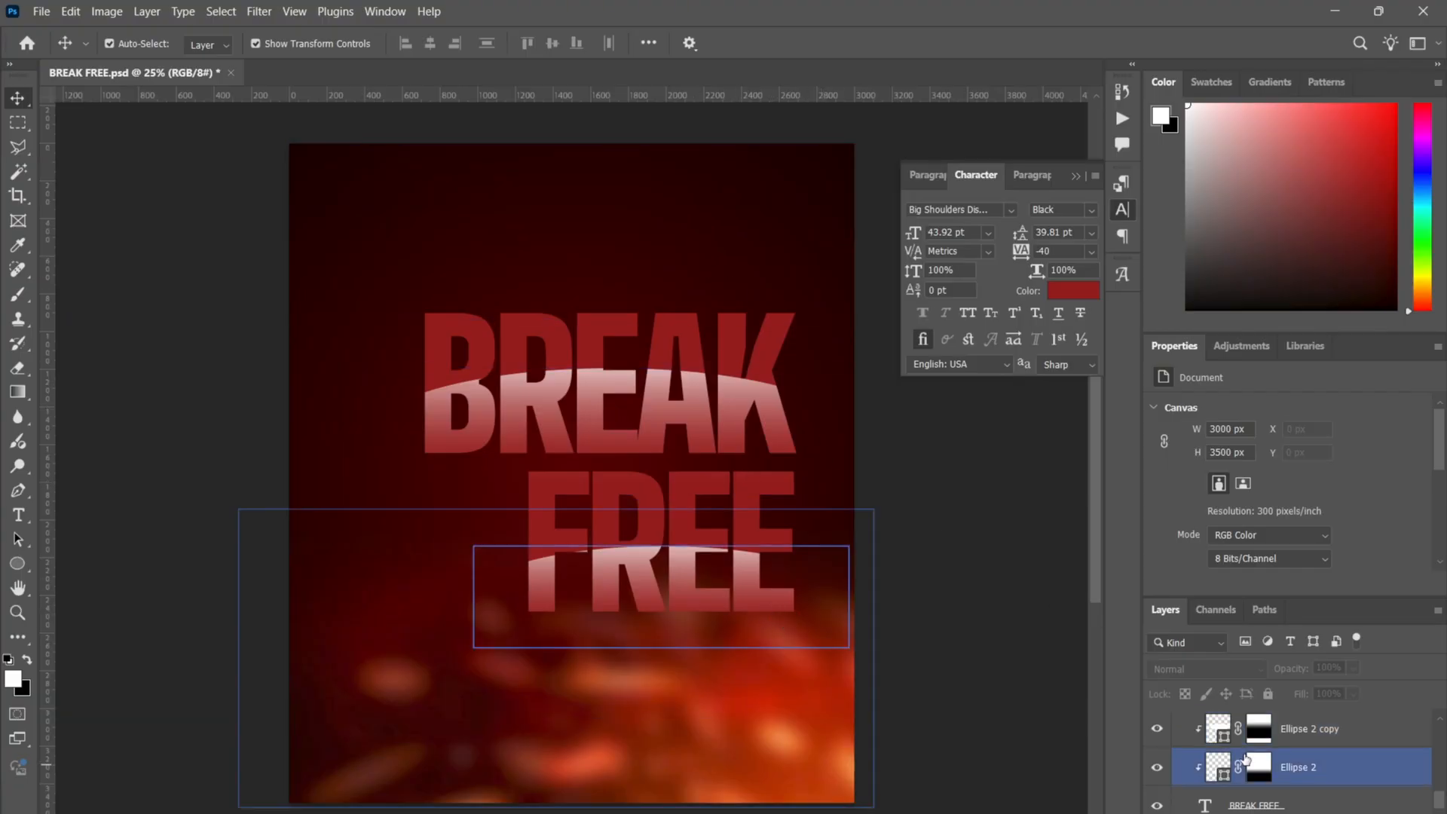
{"action": "left_click", "coordinate": [1252, 745]}
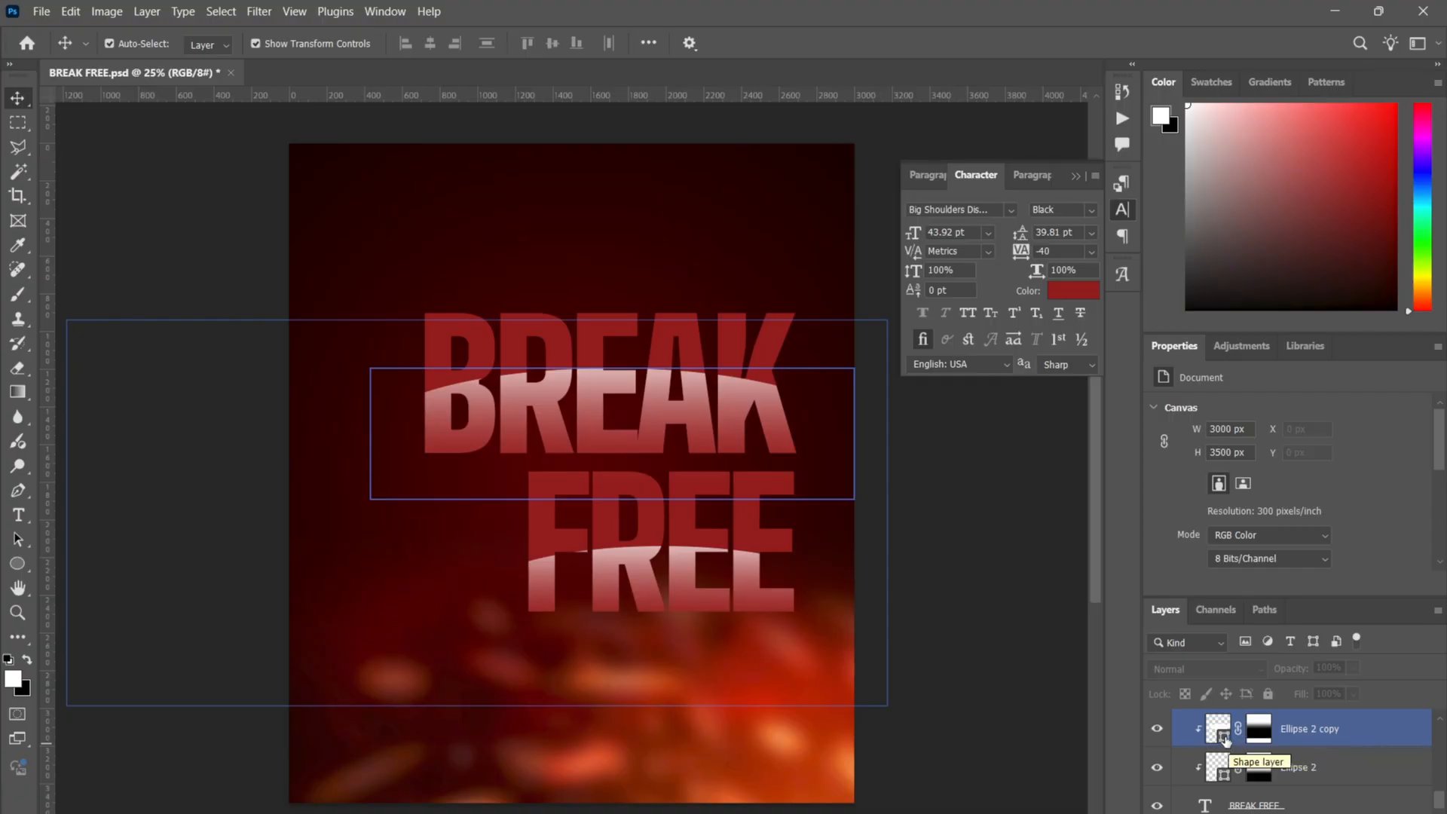
{"action": "double_click", "coordinate": [1225, 741]}
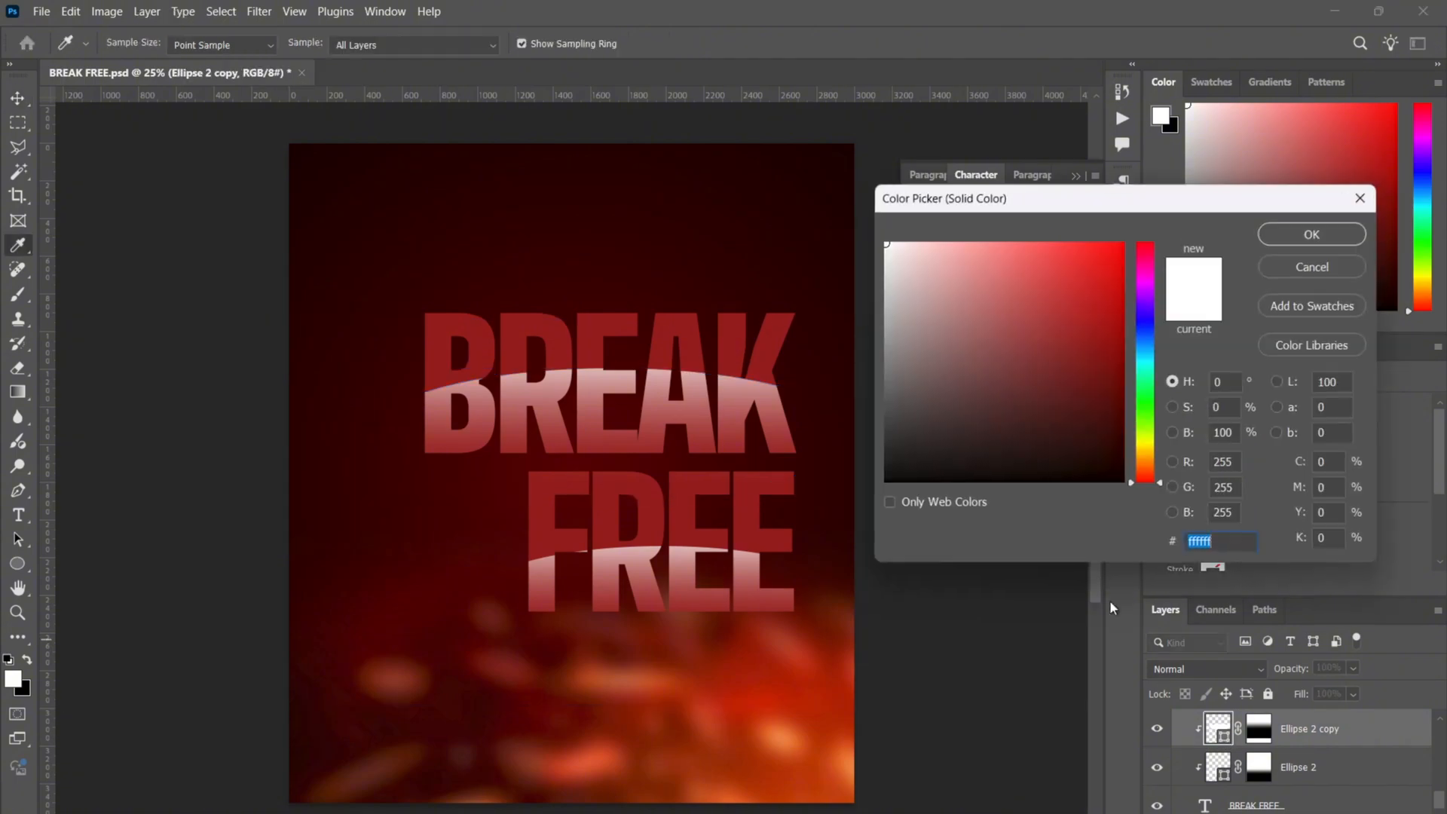
{"action": "mouse_move", "coordinate": [1147, 328]}
{"action": "left_mouse_down"}
{"action": "mouse_move", "coordinate": [1146, 373]}
{"action": "mouse_move", "coordinate": [1114, 372]}
{"action": "mouse_move", "coordinate": [1125, 326]}
{"action": "mouse_move", "coordinate": [1100, 284]}
{"action": "mouse_move", "coordinate": [1064, 300]}
{"action": "mouse_move", "coordinate": [908, 252]}
{"action": "mouse_move", "coordinate": [1098, 317]}
{"action": "mouse_move", "coordinate": [1123, 366]}
{"action": "left_mouse_up"}
{"action": "left_click", "coordinate": [1139, 323]}
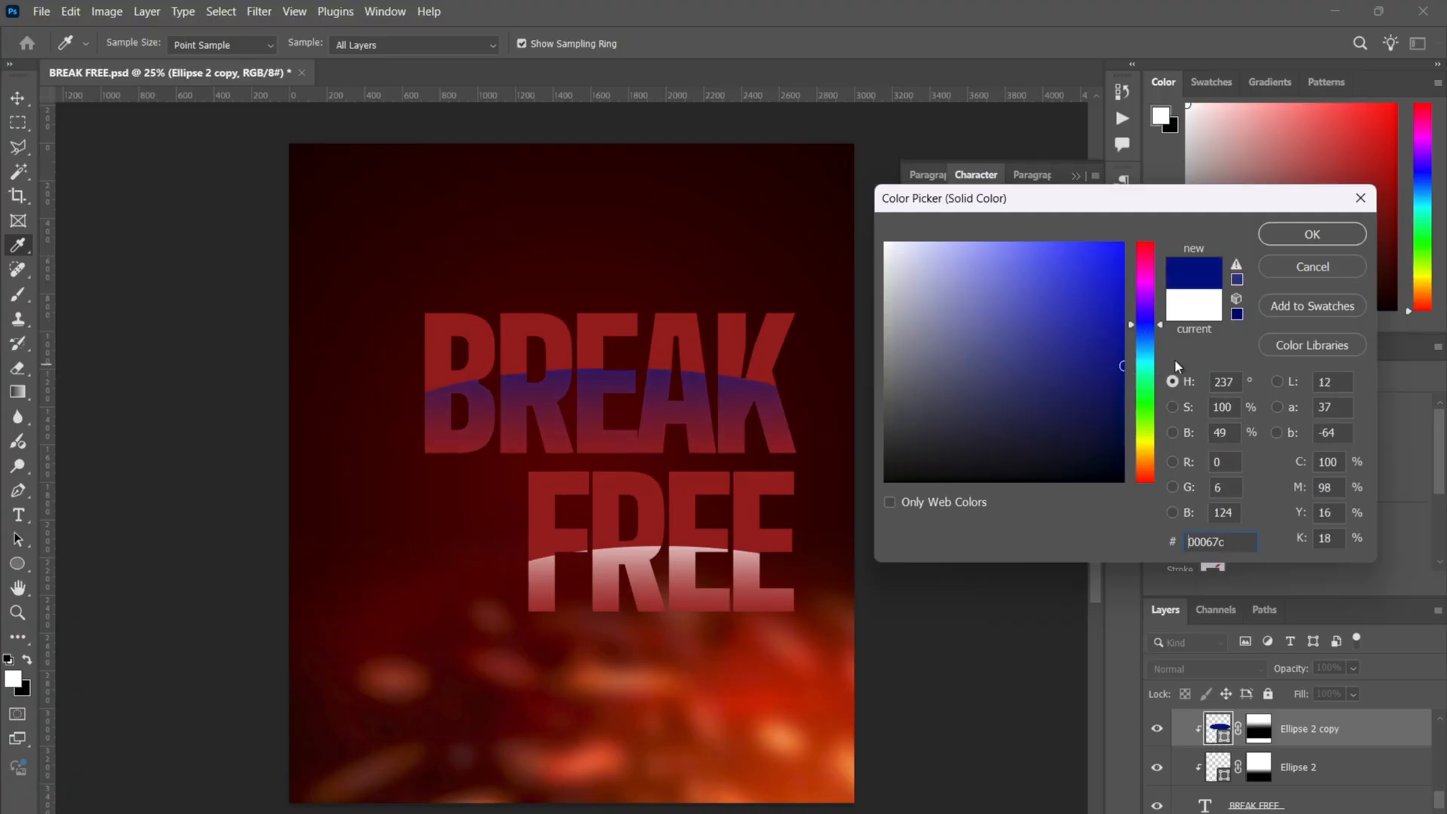
{"action": "left_click", "coordinate": [1147, 274]}
{"action": "left_click", "coordinate": [1142, 393]}
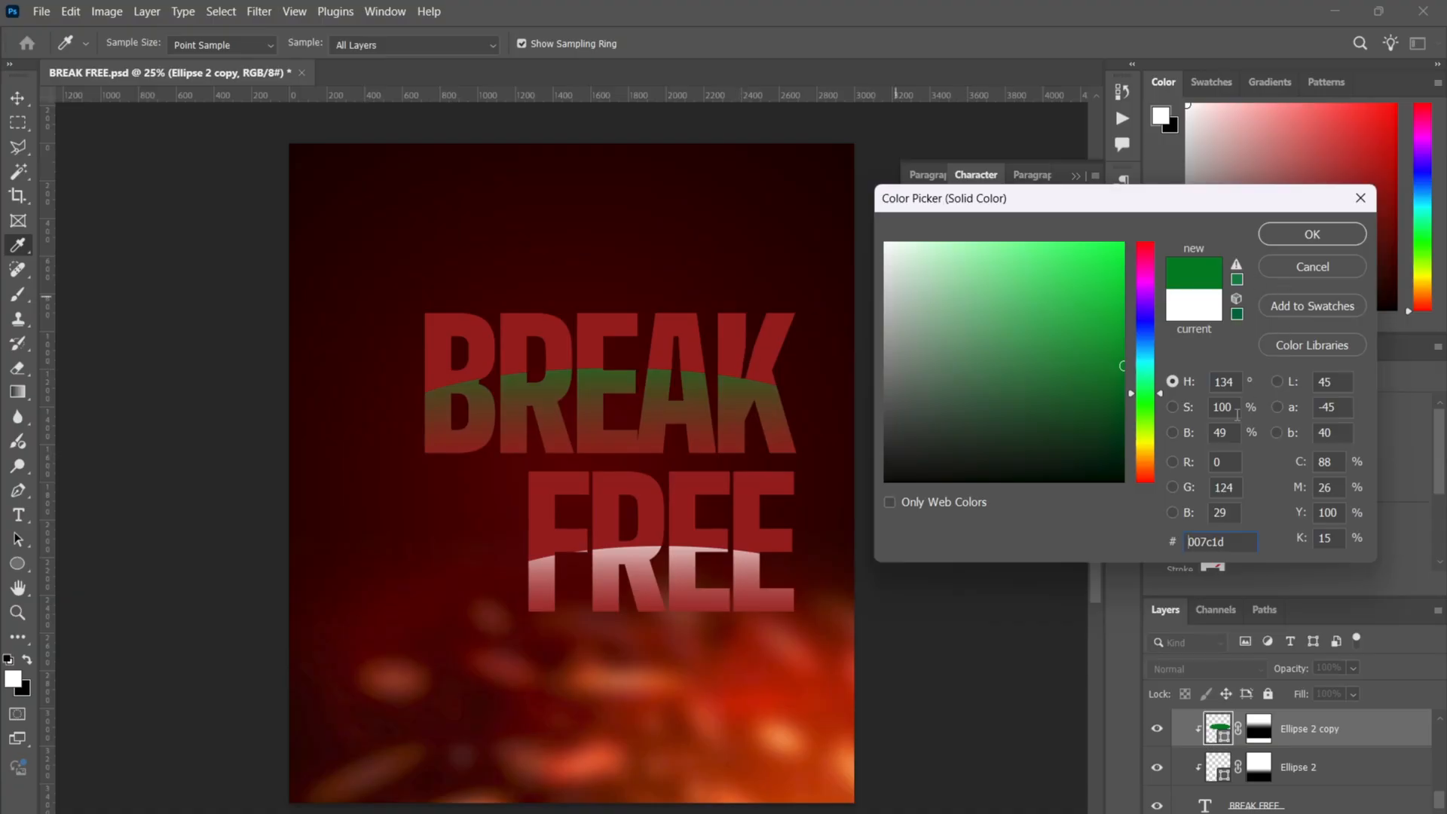
{"action": "left_click", "coordinate": [1322, 269]}
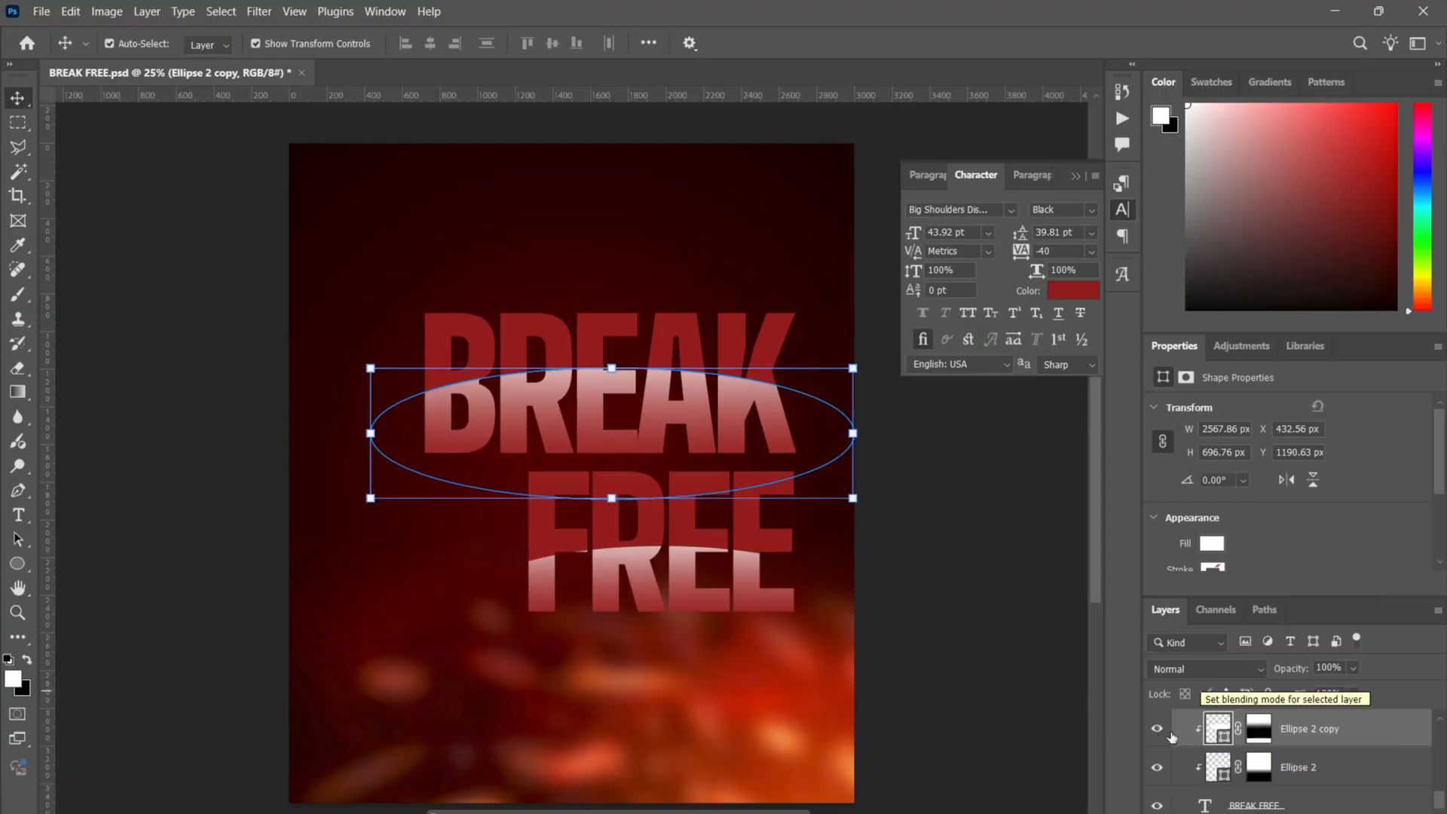
- Delete the Ellipse 2 layers and clip Ellipse 1 and its copy to the text
{"action": "left_click", "coordinate": [964, 544]}
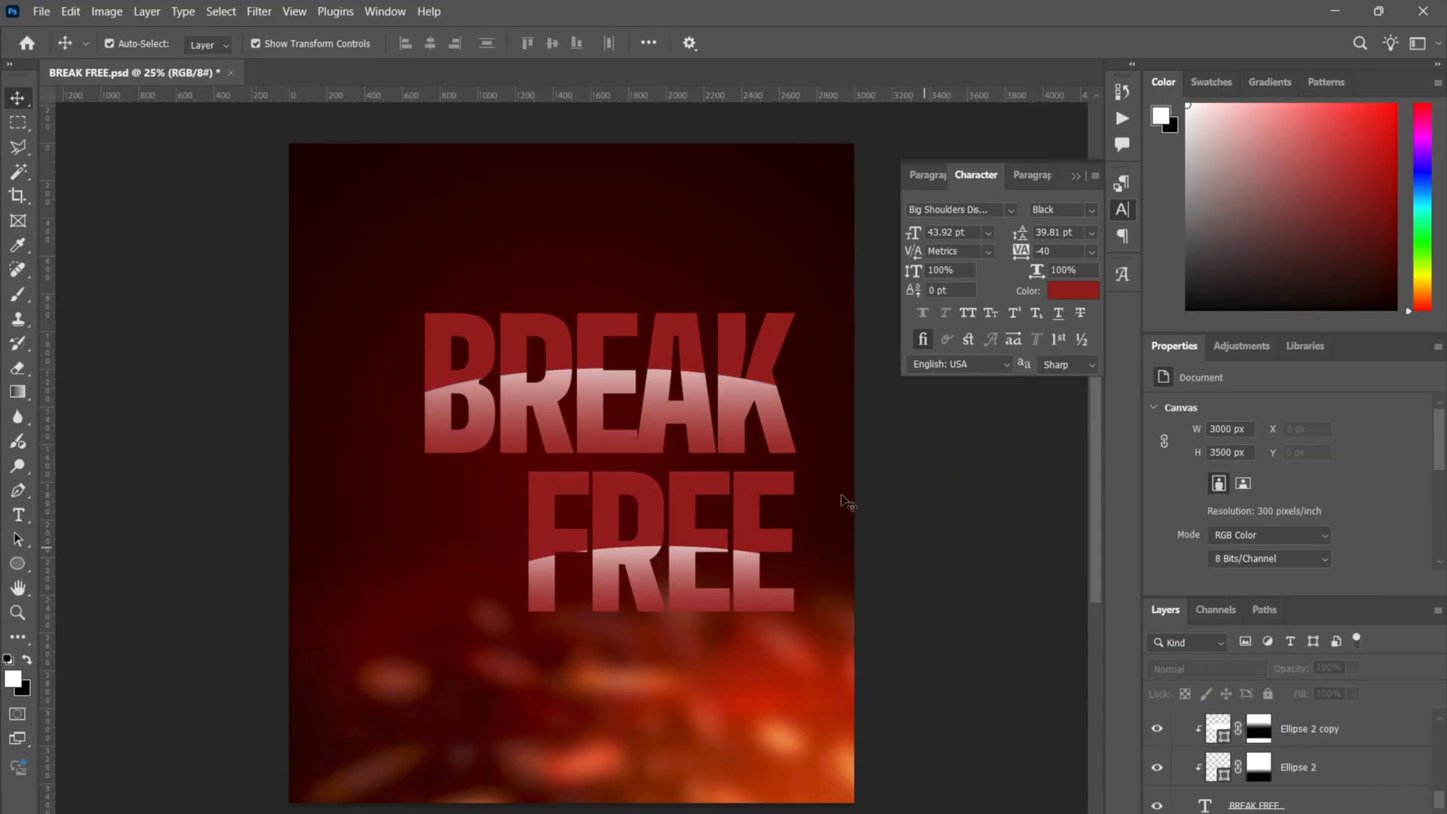
{"action": "left_click", "coordinate": [1313, 737]}
{"action": "key", "text": "Delete"}
{"action": "key", "text": "Delete"}
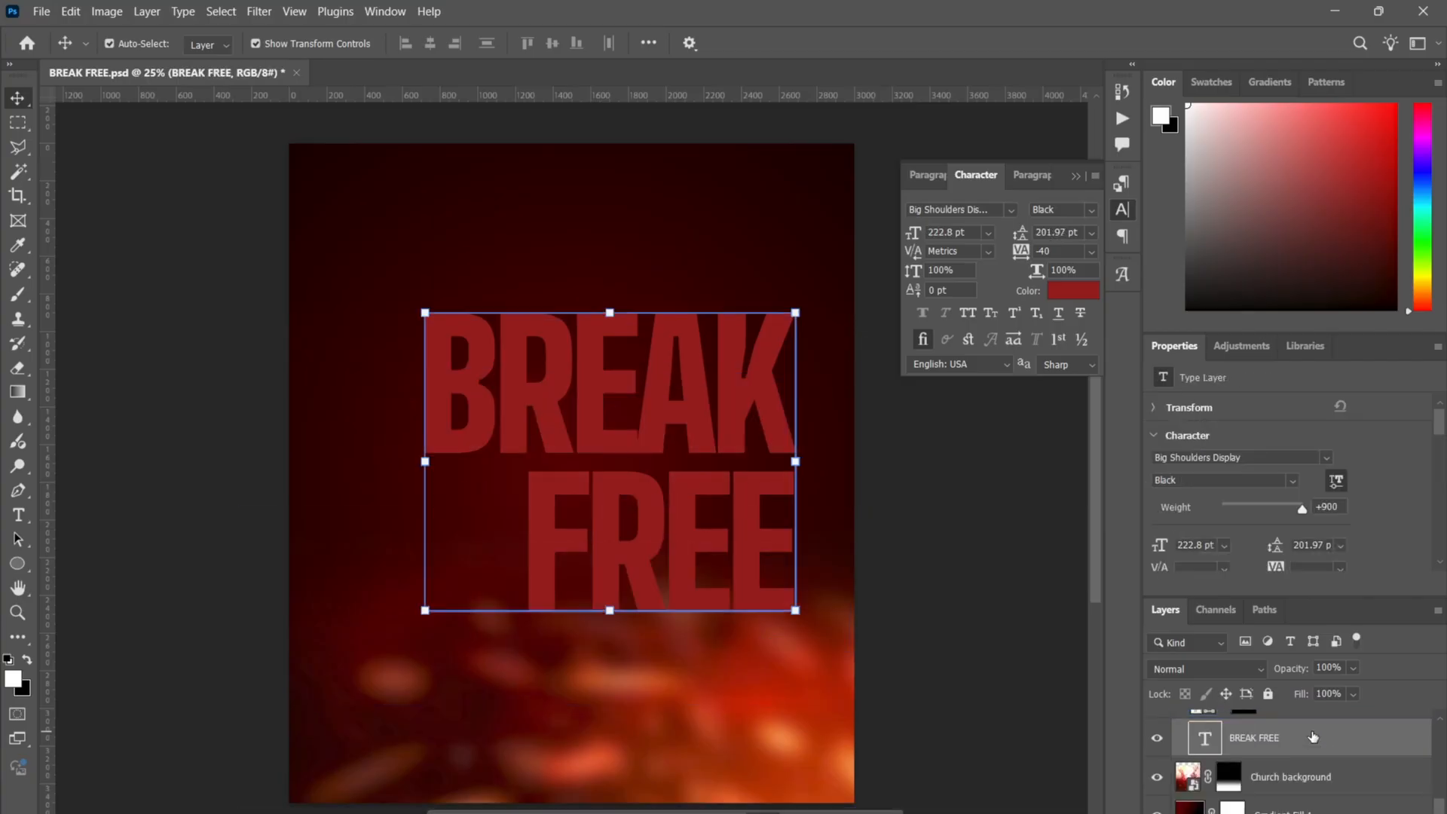
{"action": "scroll", "coordinate": [1313, 737], "scroll_direction": "up", "scroll_amount": 2}
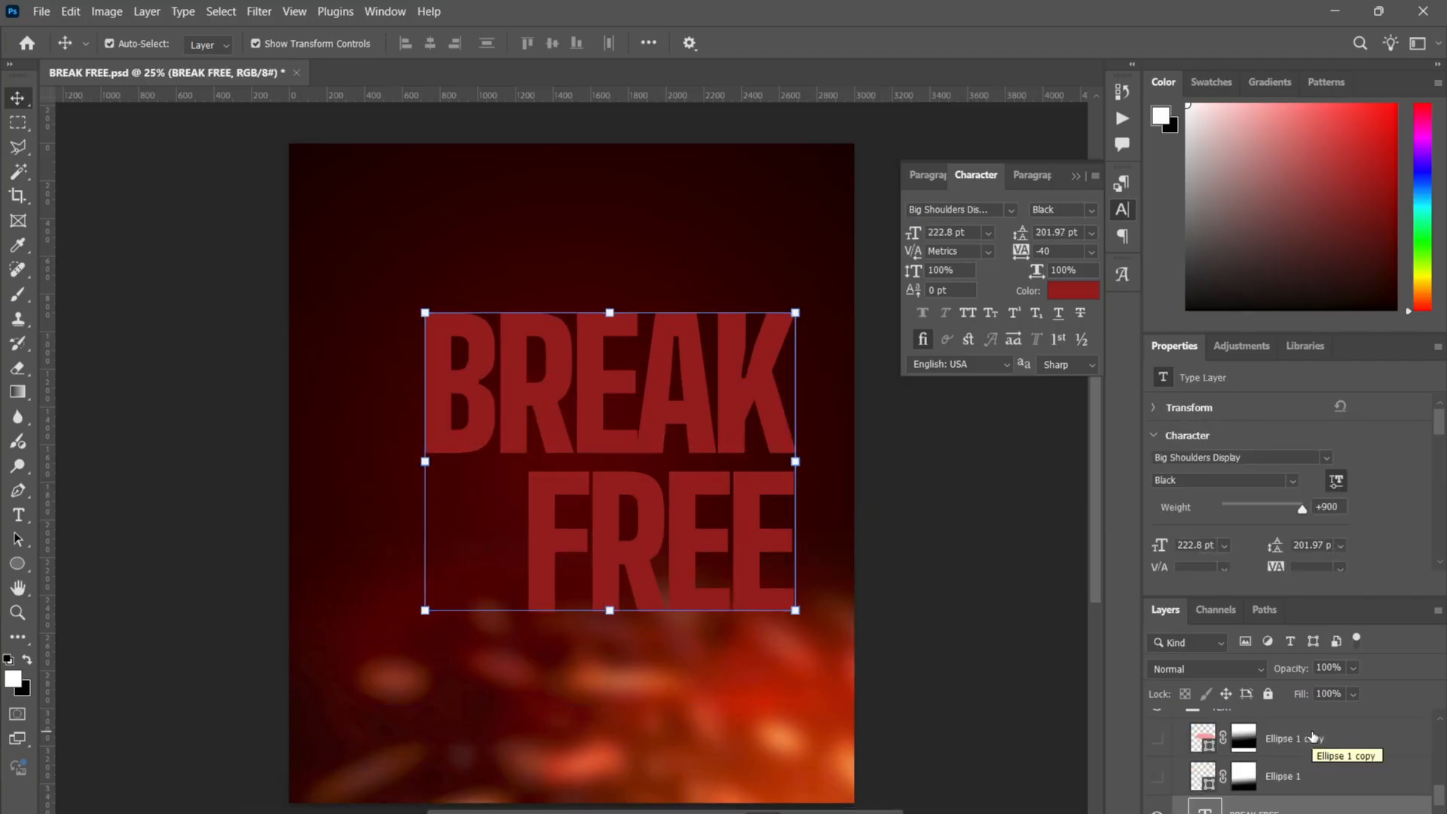
{"action": "right_click", "coordinate": [1290, 776]}
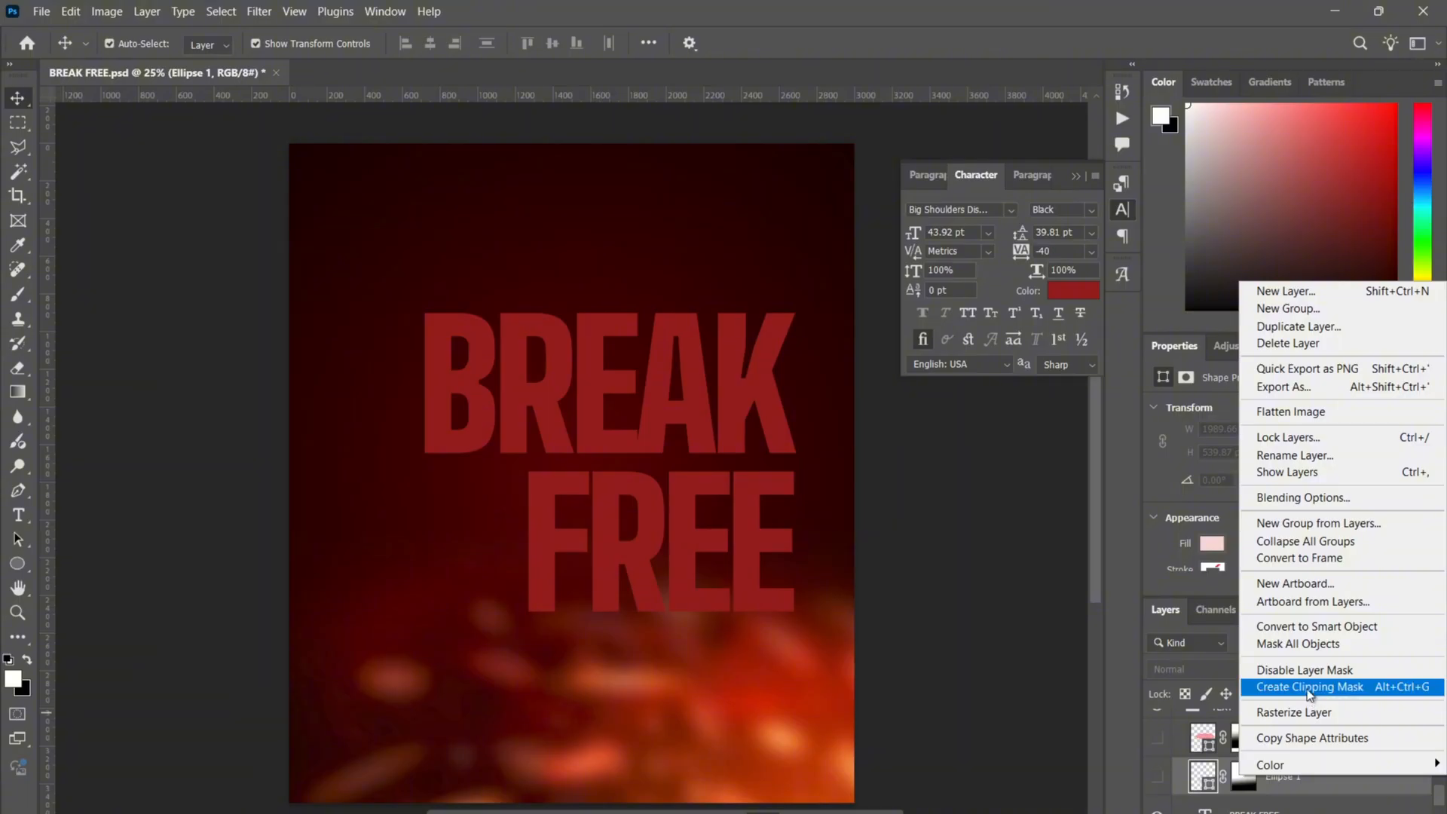
{"action": "left_click", "coordinate": [1309, 686]}
{"action": "right_click", "coordinate": [1292, 747]}
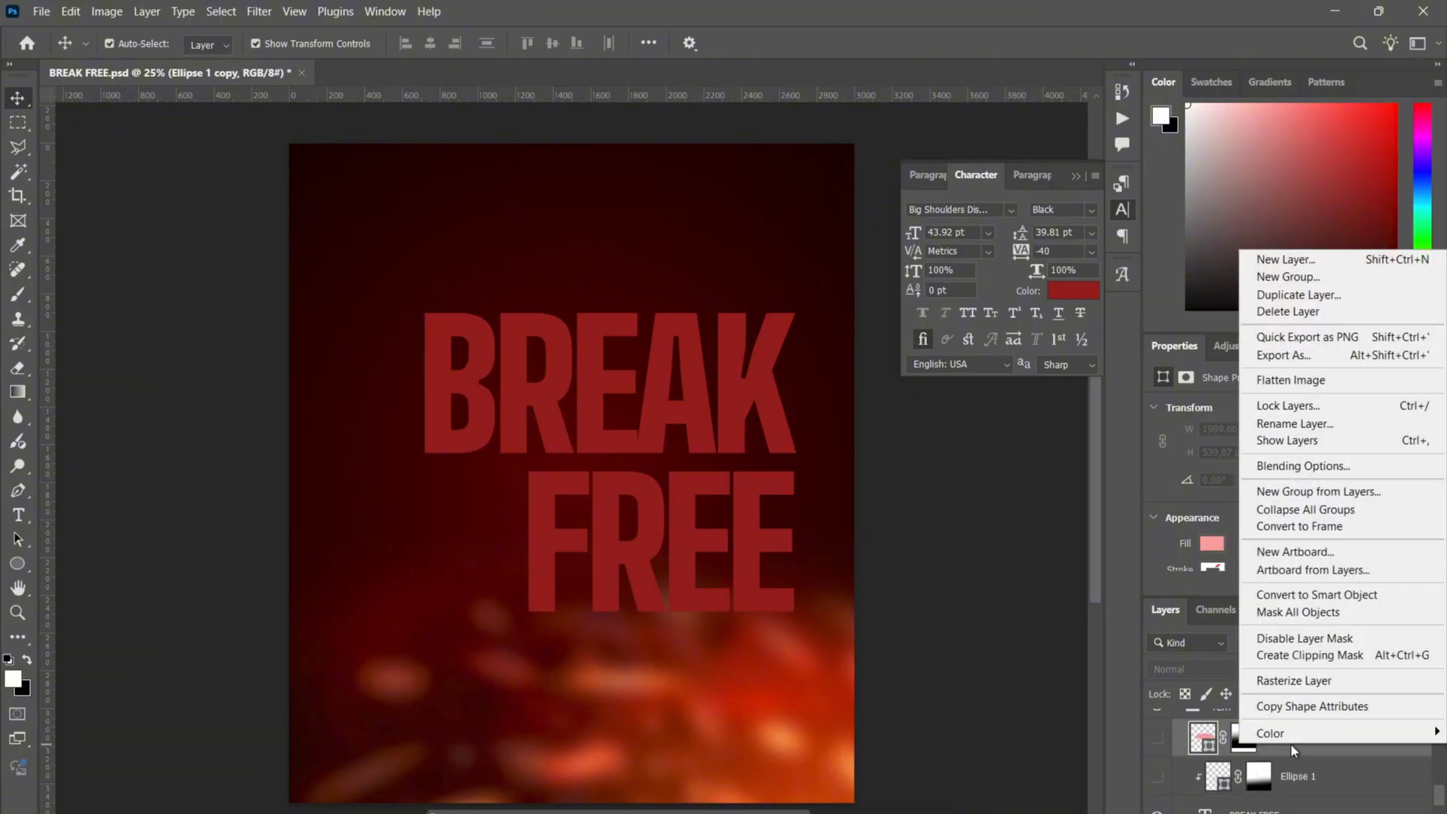
{"action": "left_click", "coordinate": [1287, 656]}
- Show both Ellipse 1 layers and confirm their pink fills, #f7d8d8 and #f89d9d
{"action": "left_click", "coordinate": [1157, 738]}
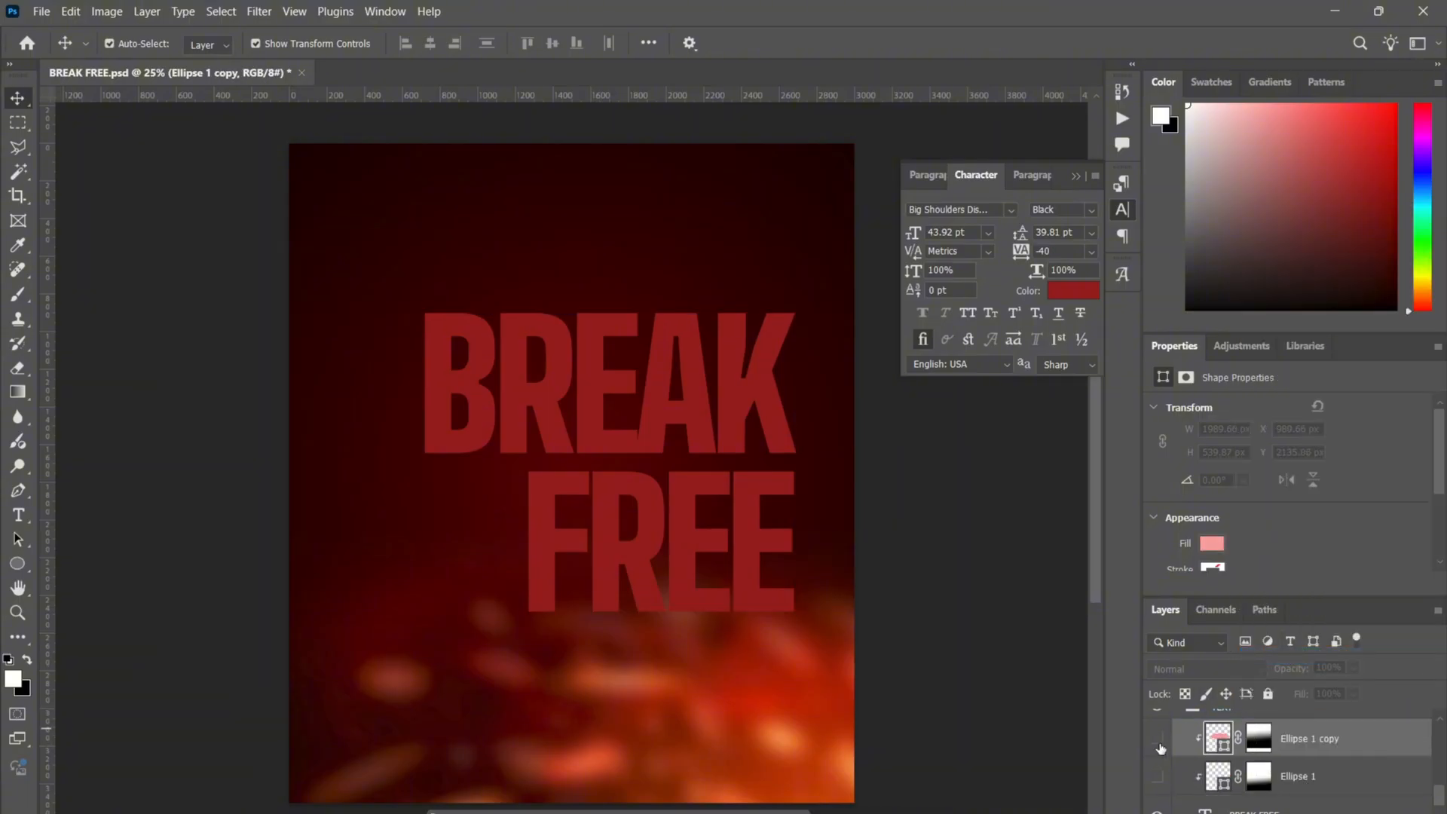
{"action": "left_click", "coordinate": [1159, 778]}
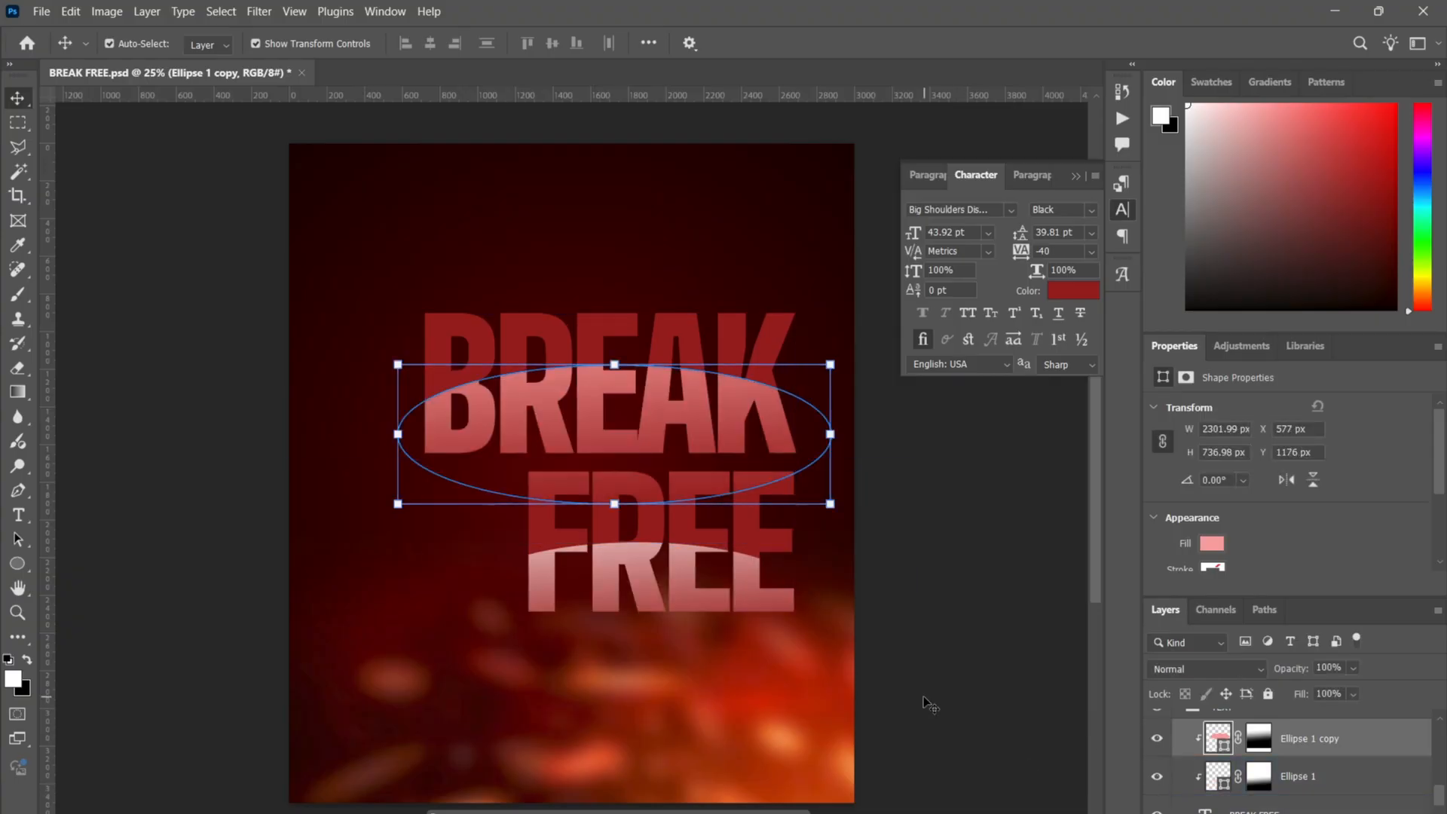
{"action": "left_click", "coordinate": [1307, 786]}
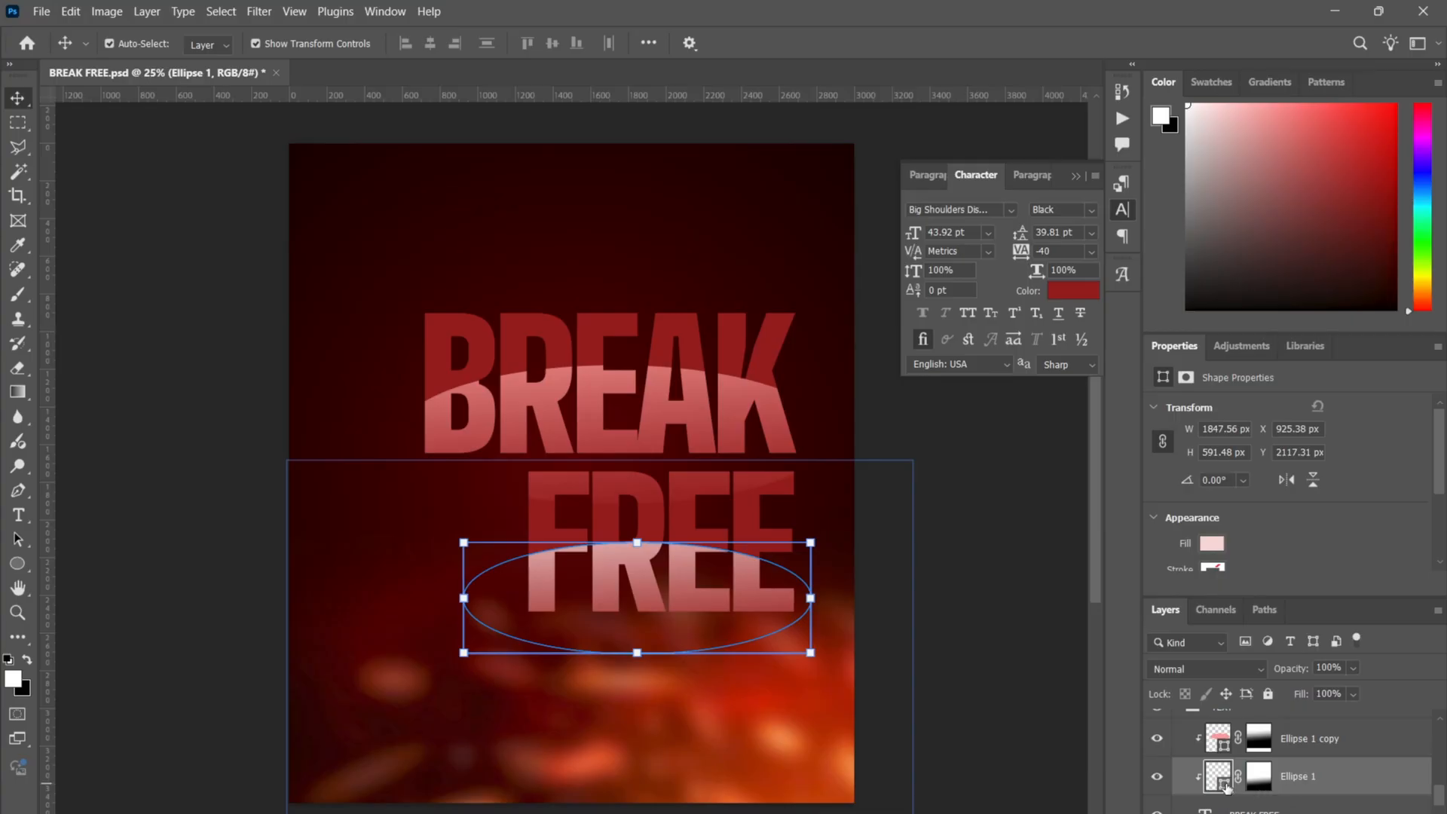
{"action": "double_click", "coordinate": [1229, 788]}
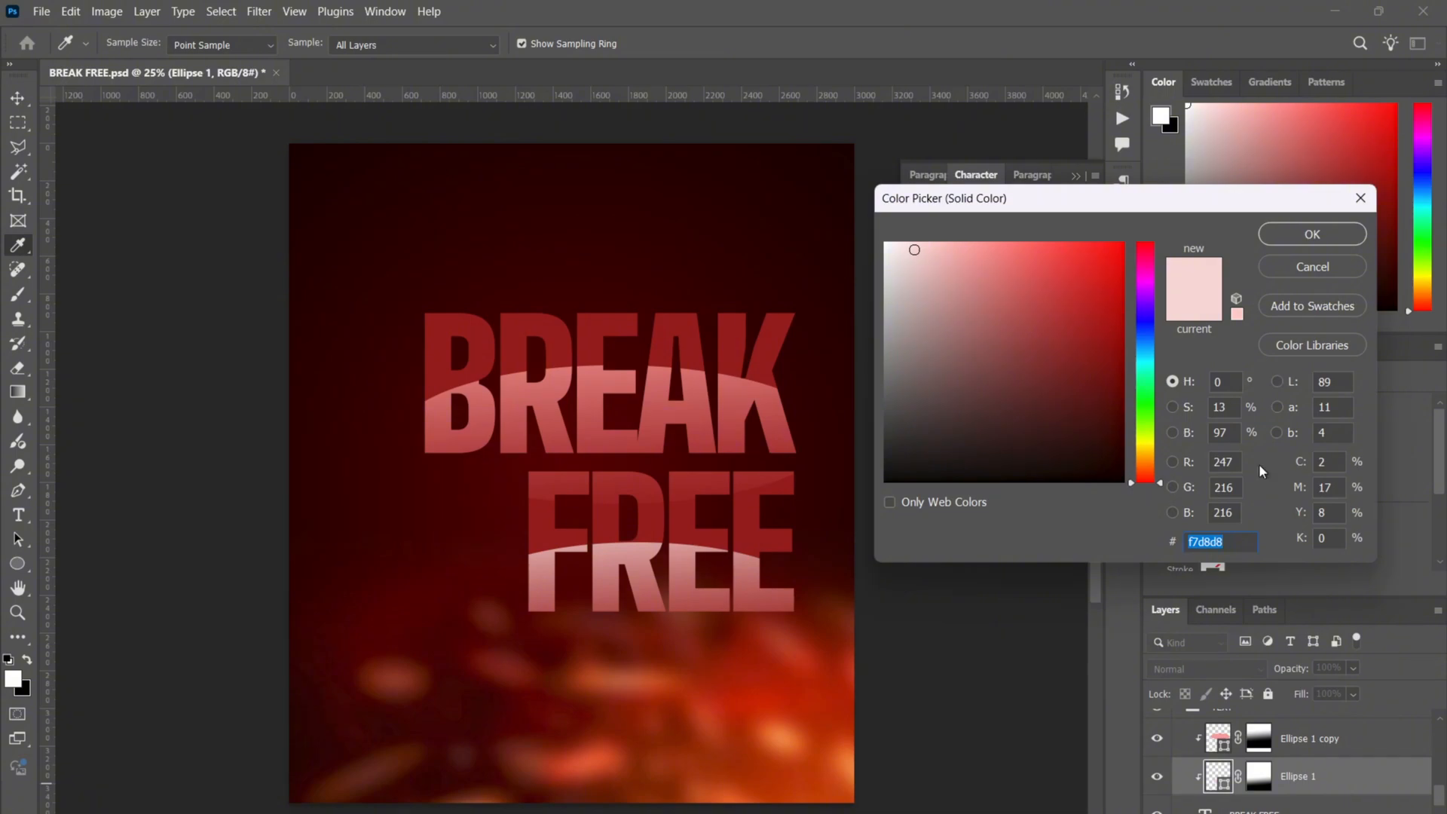
{"action": "left_click", "coordinate": [1310, 267]}
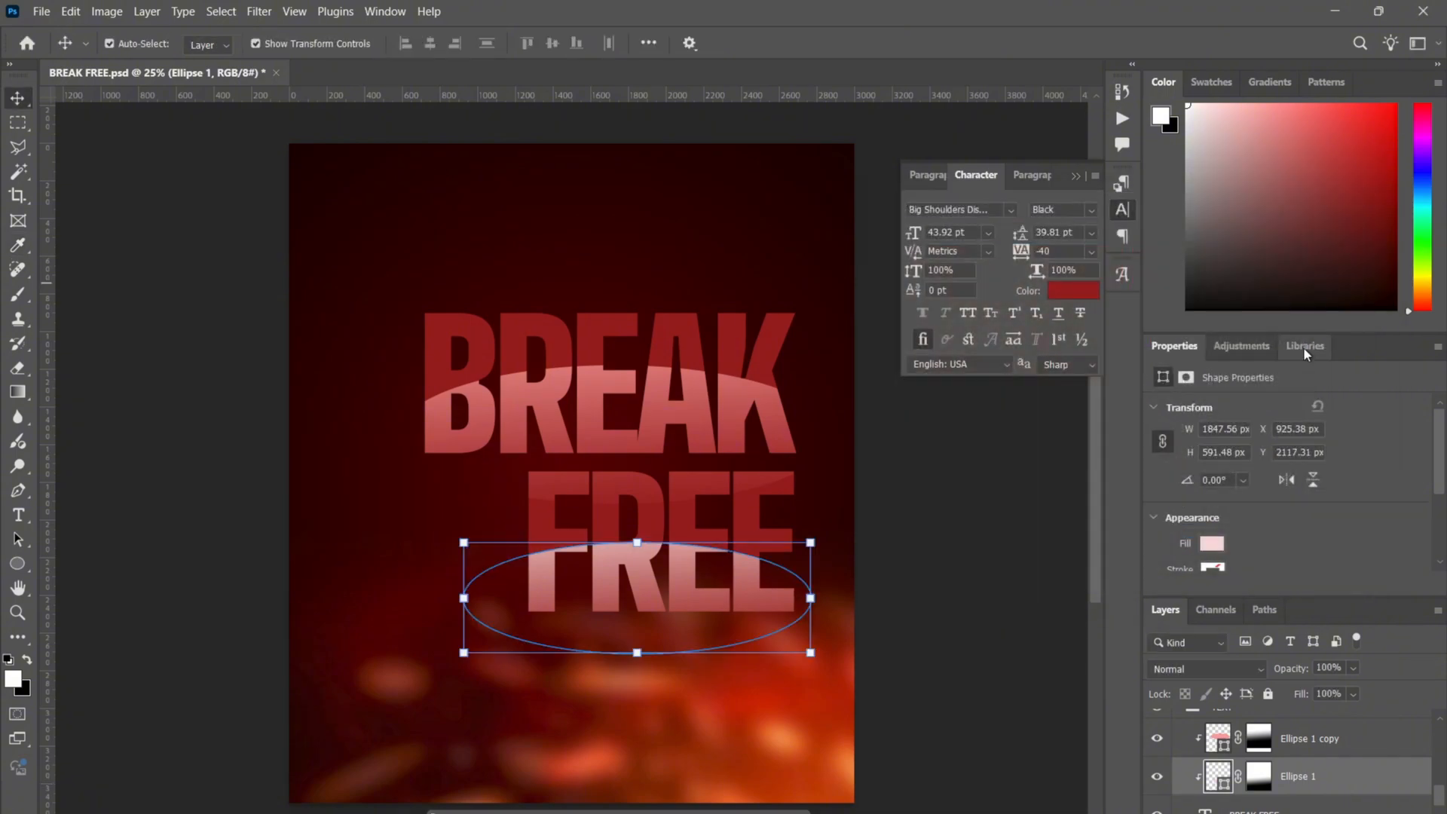
{"action": "left_click", "coordinate": [1226, 749]}
{"action": "double_click", "coordinate": [1226, 749]}
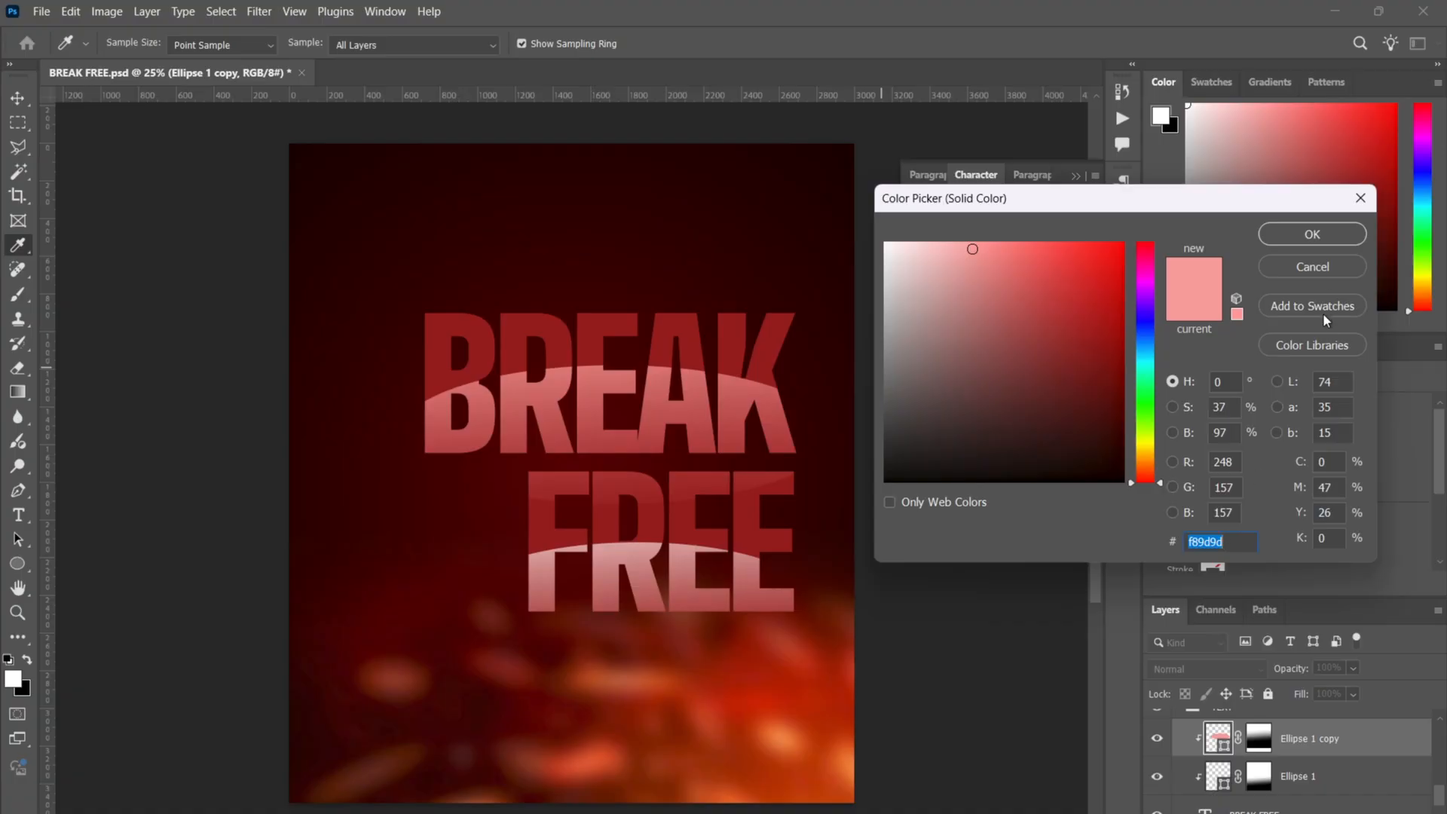
{"action": "left_click", "coordinate": [1309, 267]}
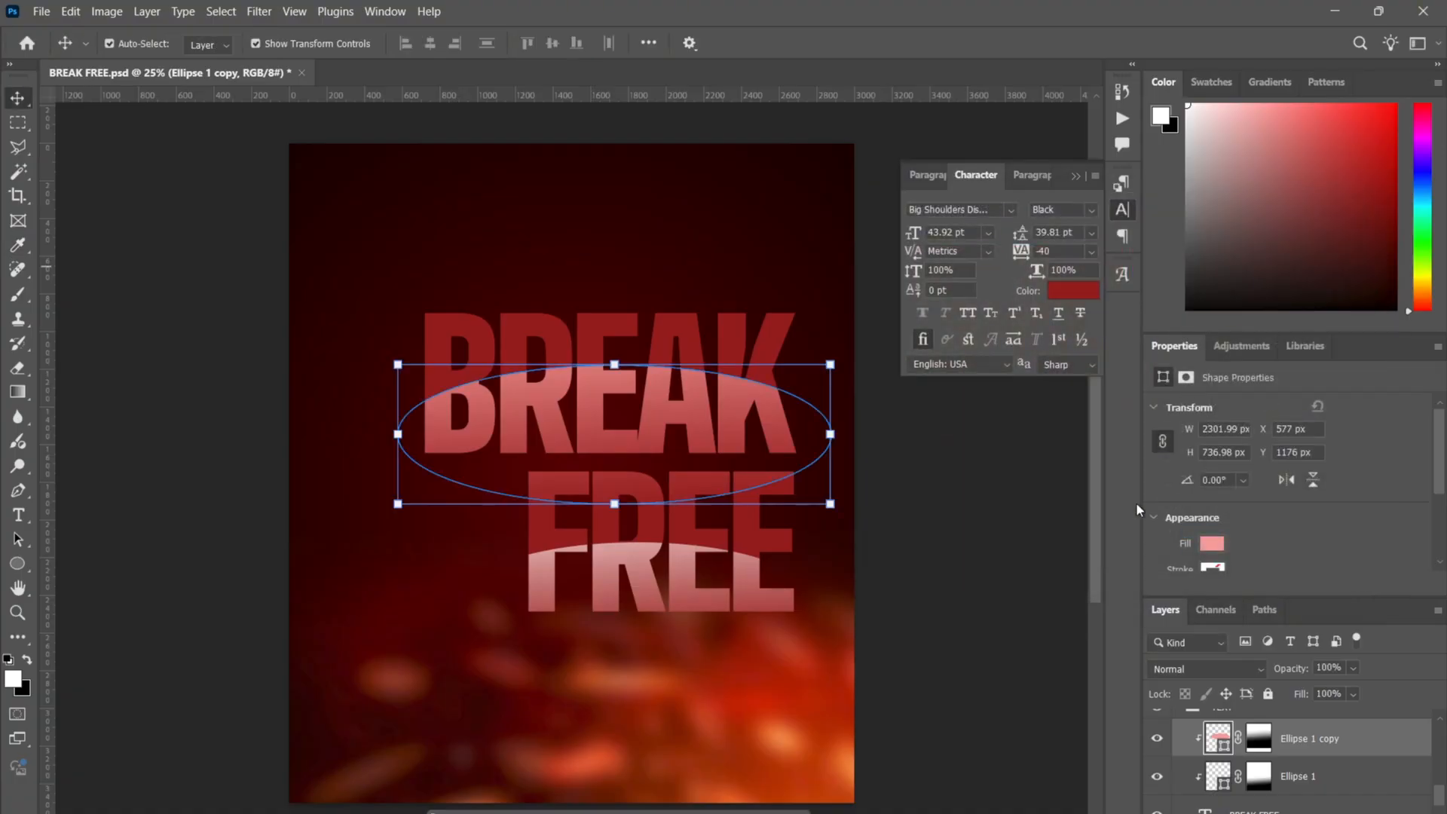
{"action": "left_click", "coordinate": [987, 487]}
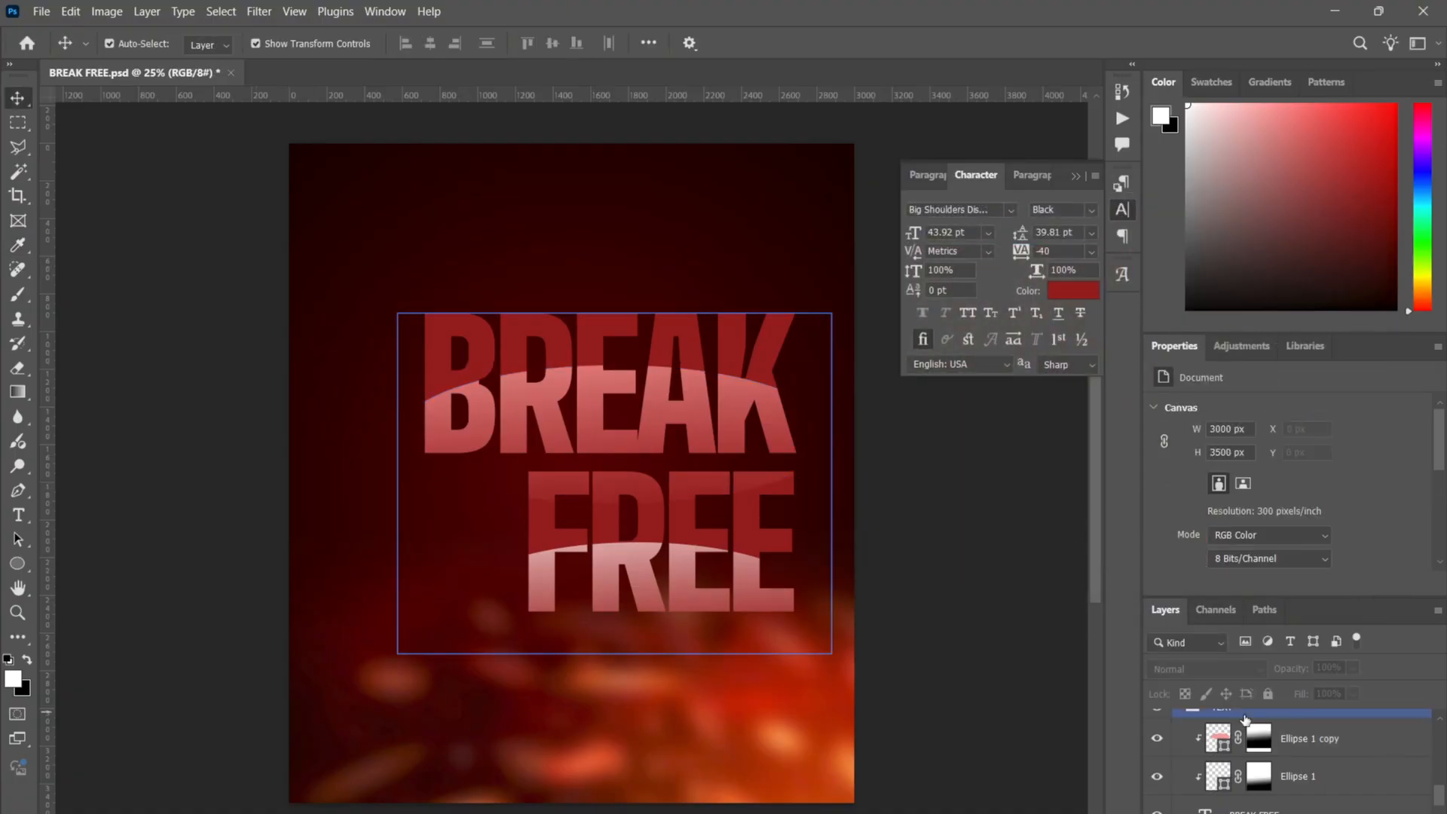
- Collapse the TEXT group, show the MINISTER portrait, and turn on the BG layer
{"action": "left_click", "coordinate": [1292, 741]}
{"action": "scroll", "coordinate": [1292, 741], "scroll_direction": "up", "scroll_amount": 3}
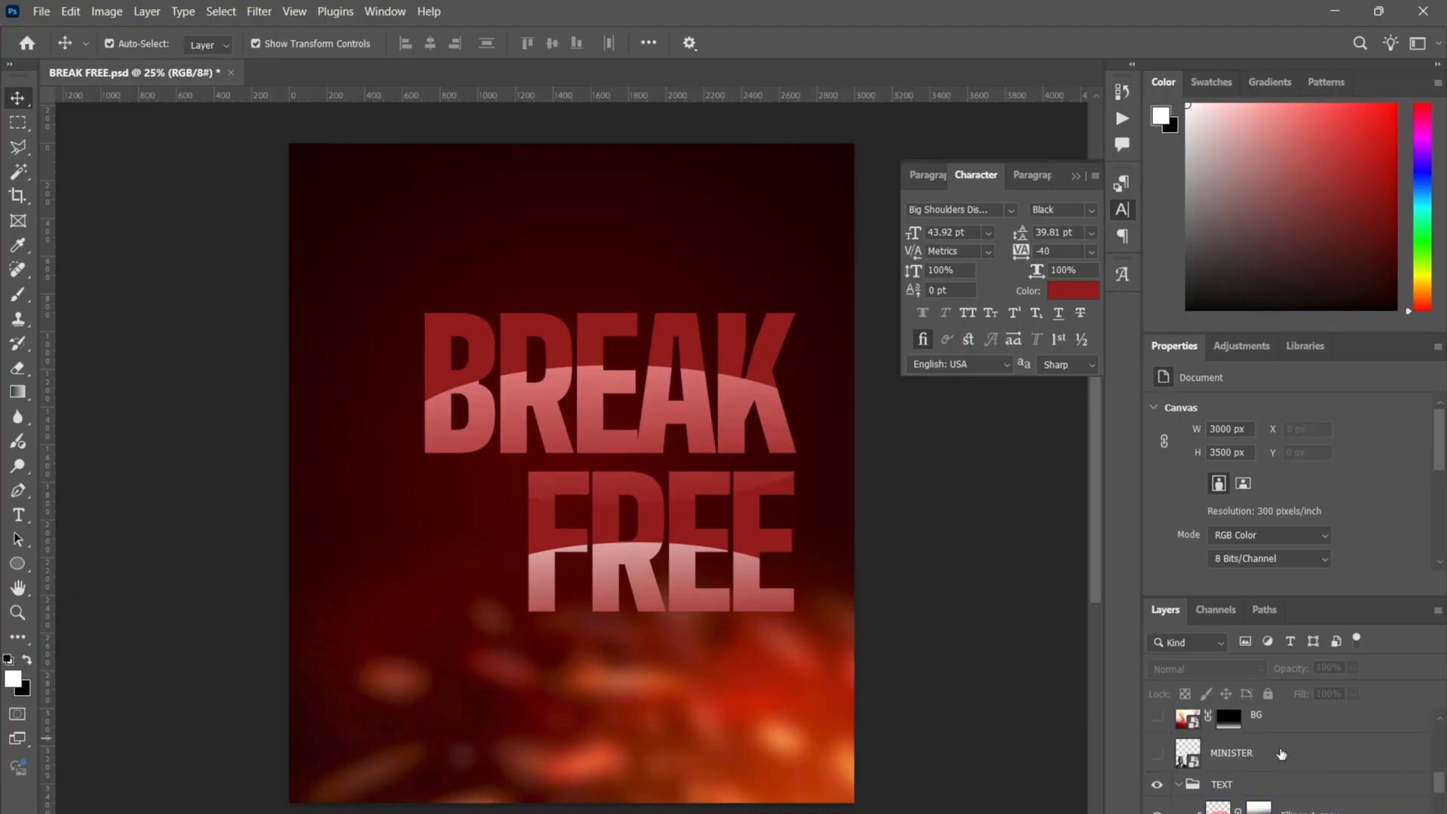
{"action": "left_click", "coordinate": [1289, 781]}
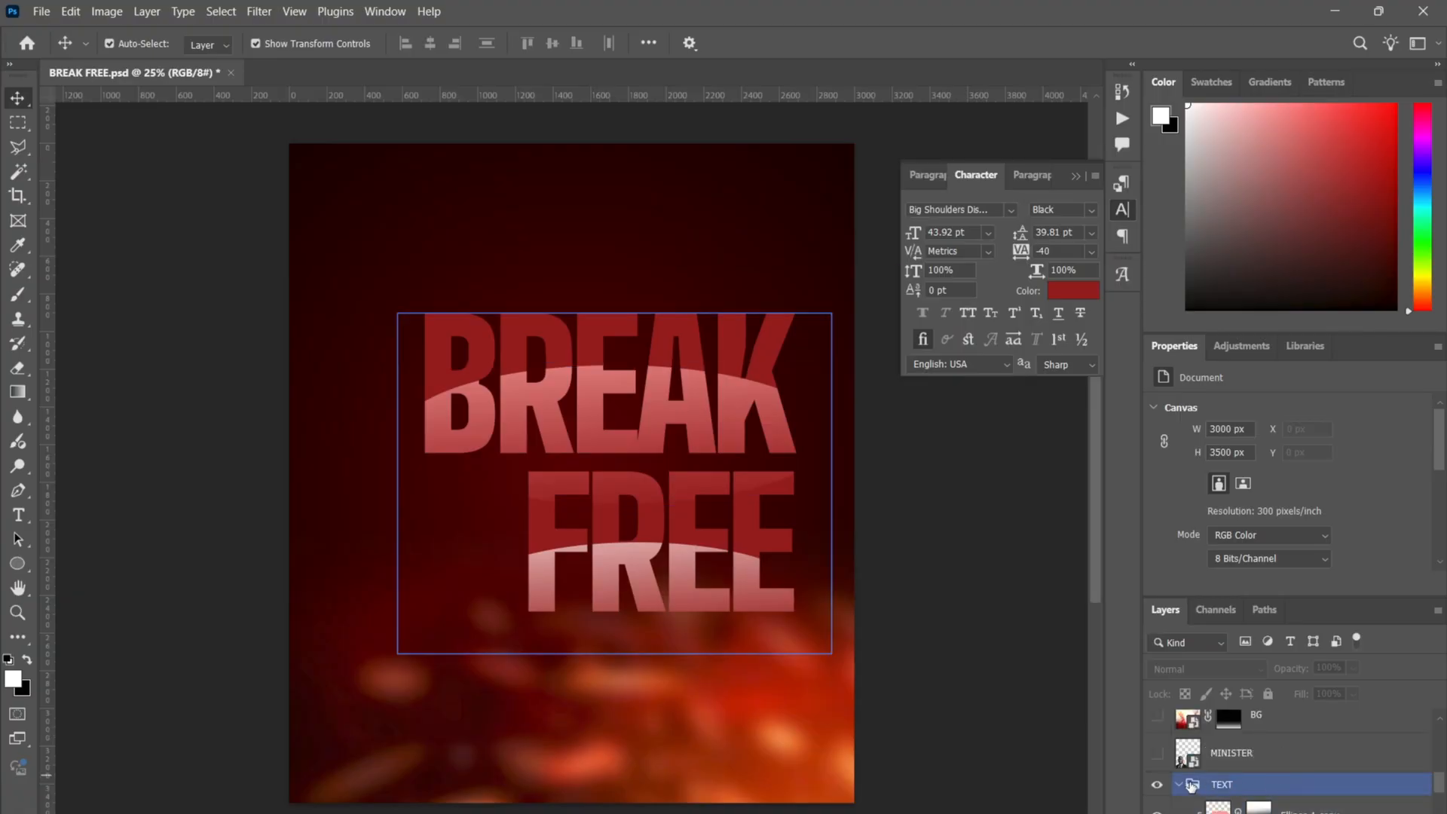
{"action": "left_click", "coordinate": [1178, 785]}
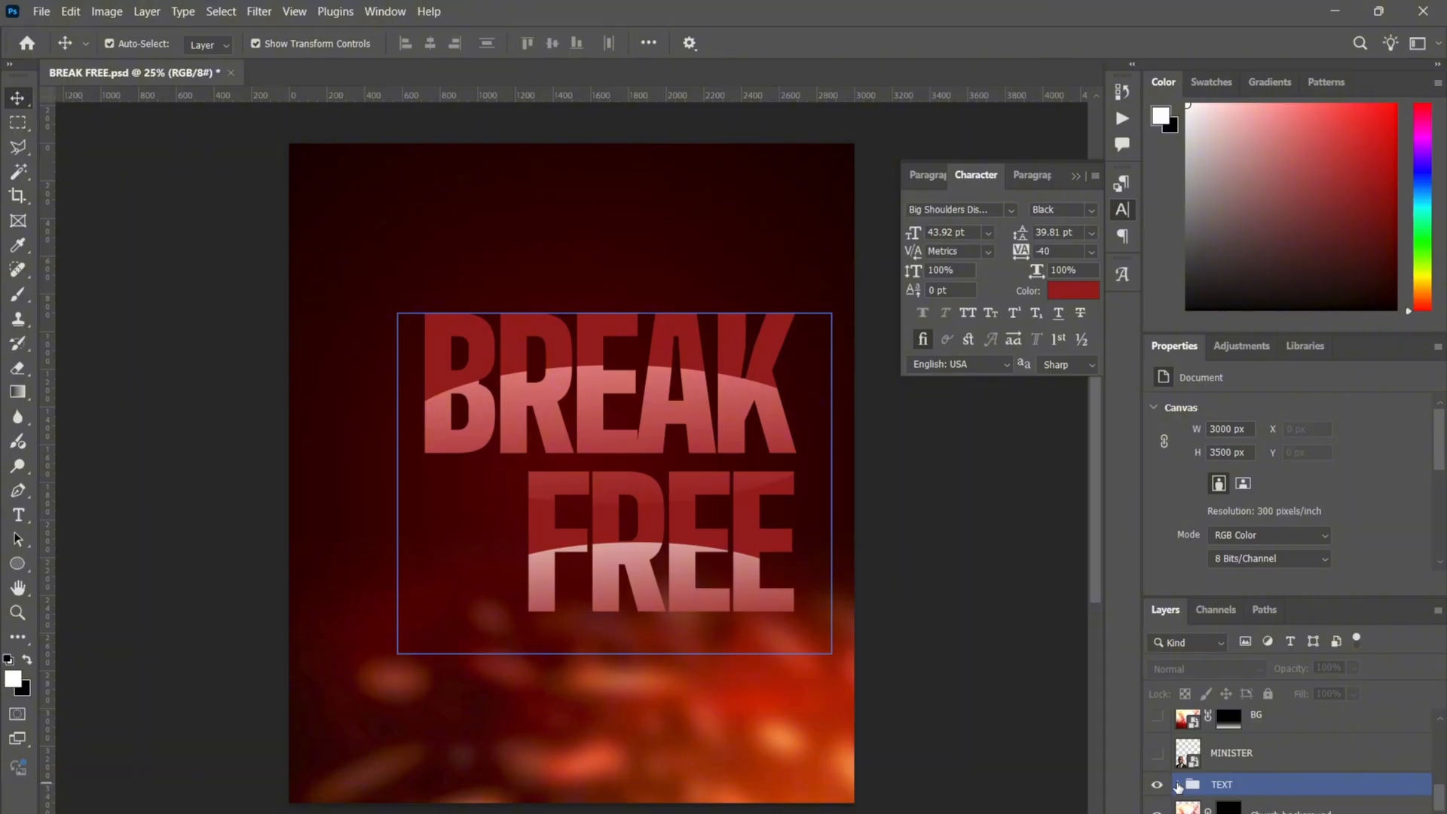
{"action": "left_click", "coordinate": [1158, 754]}
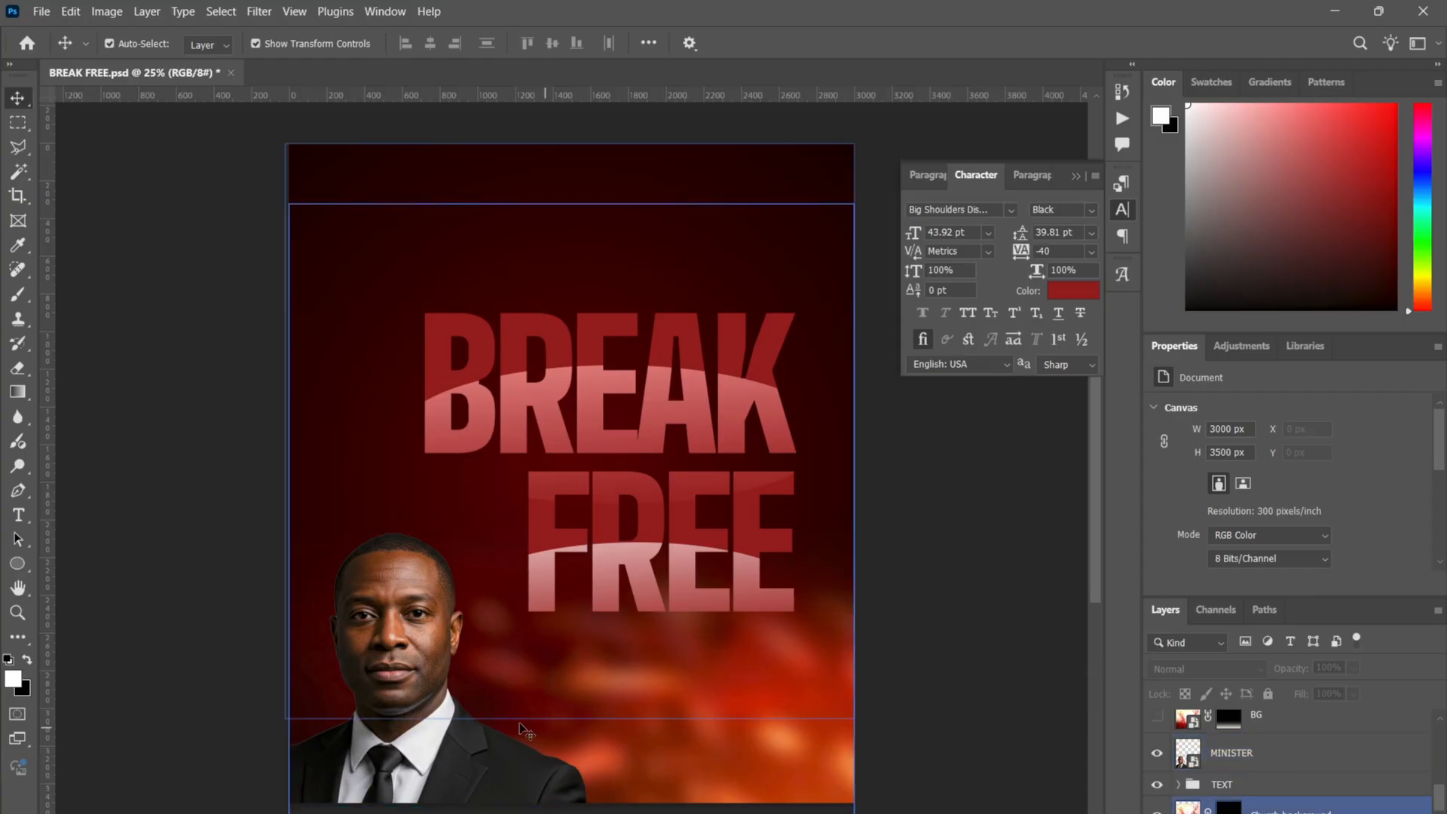
{"action": "left_click_drag", "start_coordinate": [459, 722], "coordinate": [493, 635]}
{"action": "key", "text": "ctrl+z"}
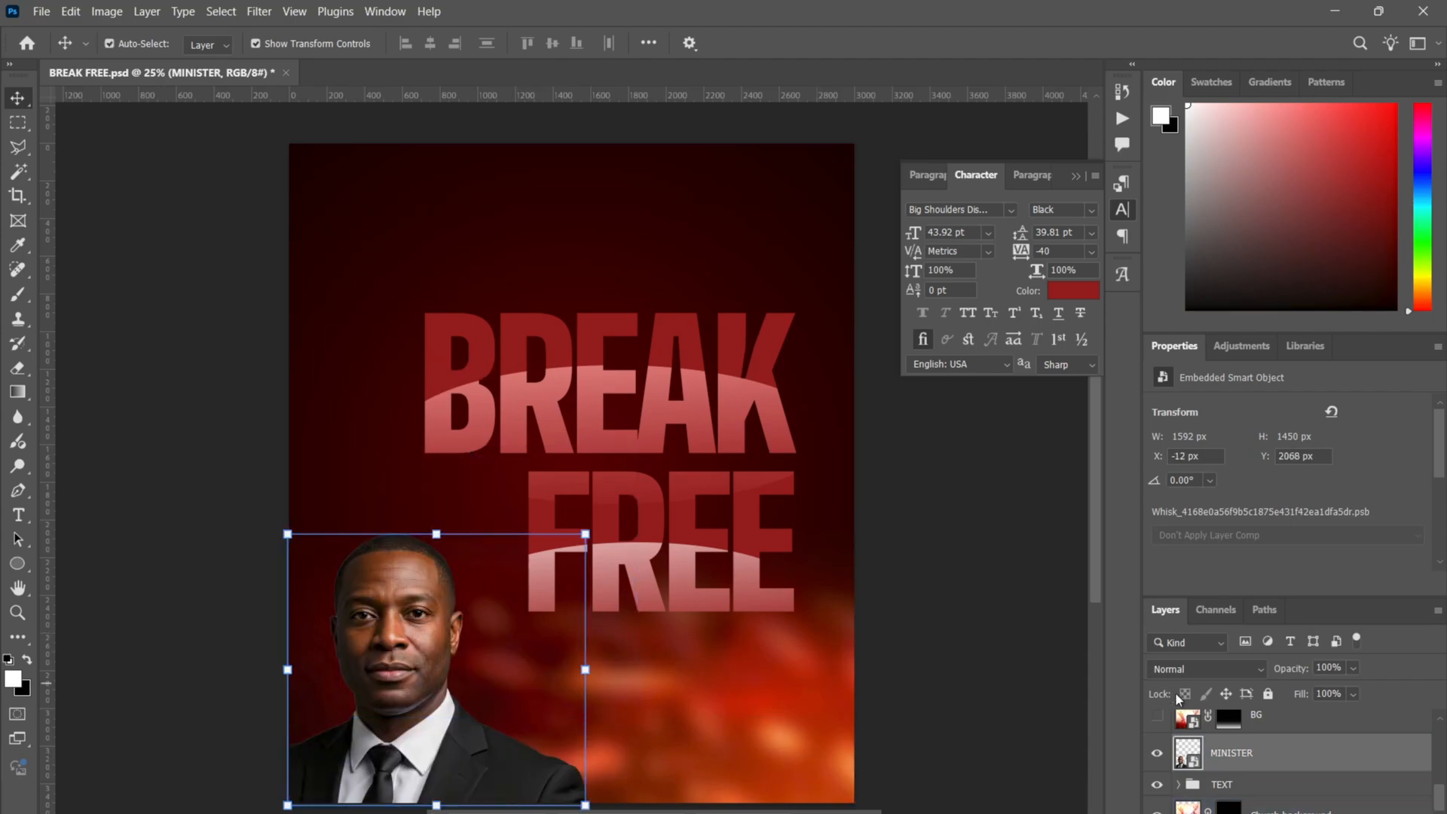
{"action": "scroll", "coordinate": [1242, 749], "scroll_direction": "up", "scroll_amount": 2}
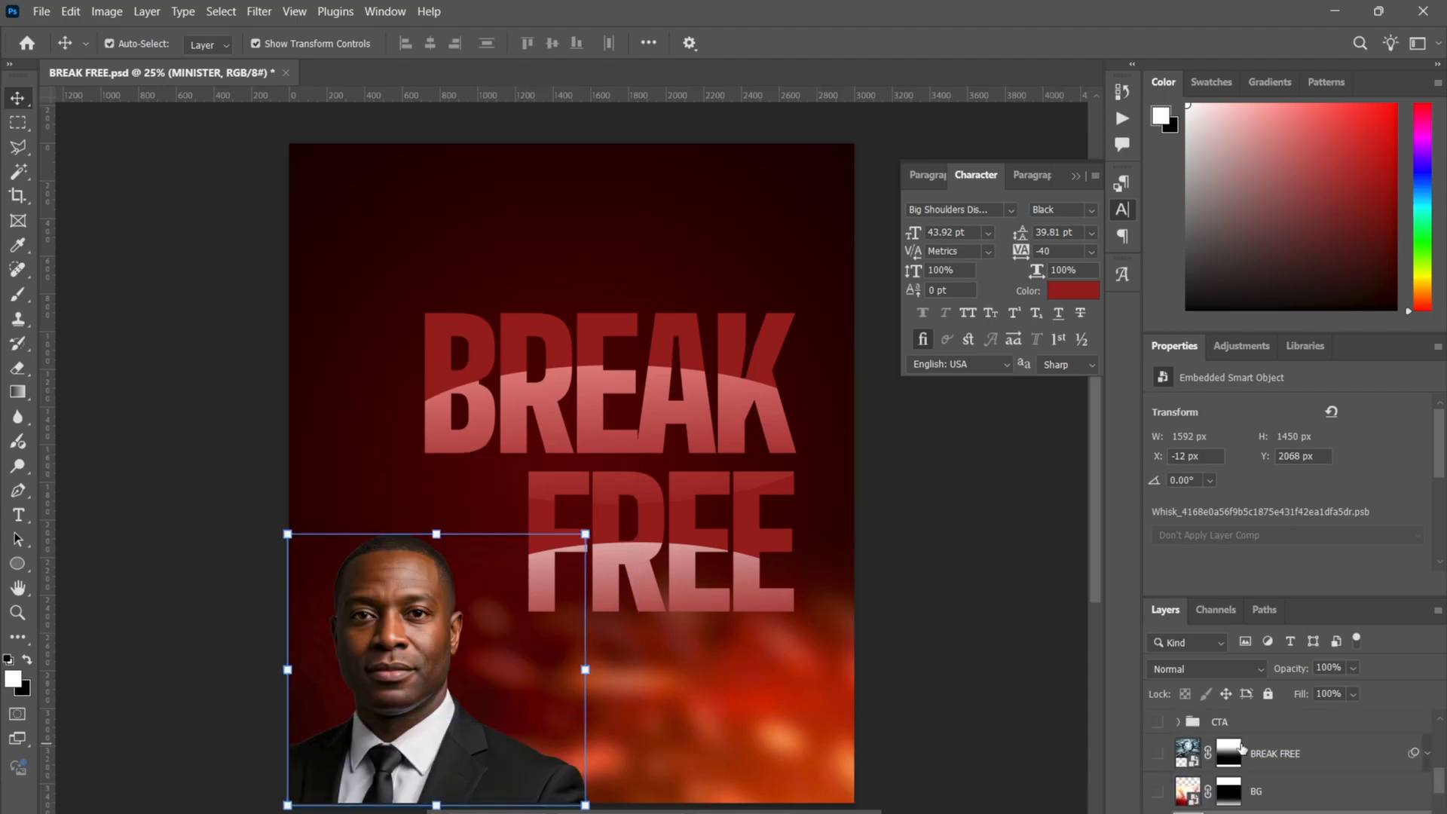
{"action": "left_click", "coordinate": [1159, 794]}
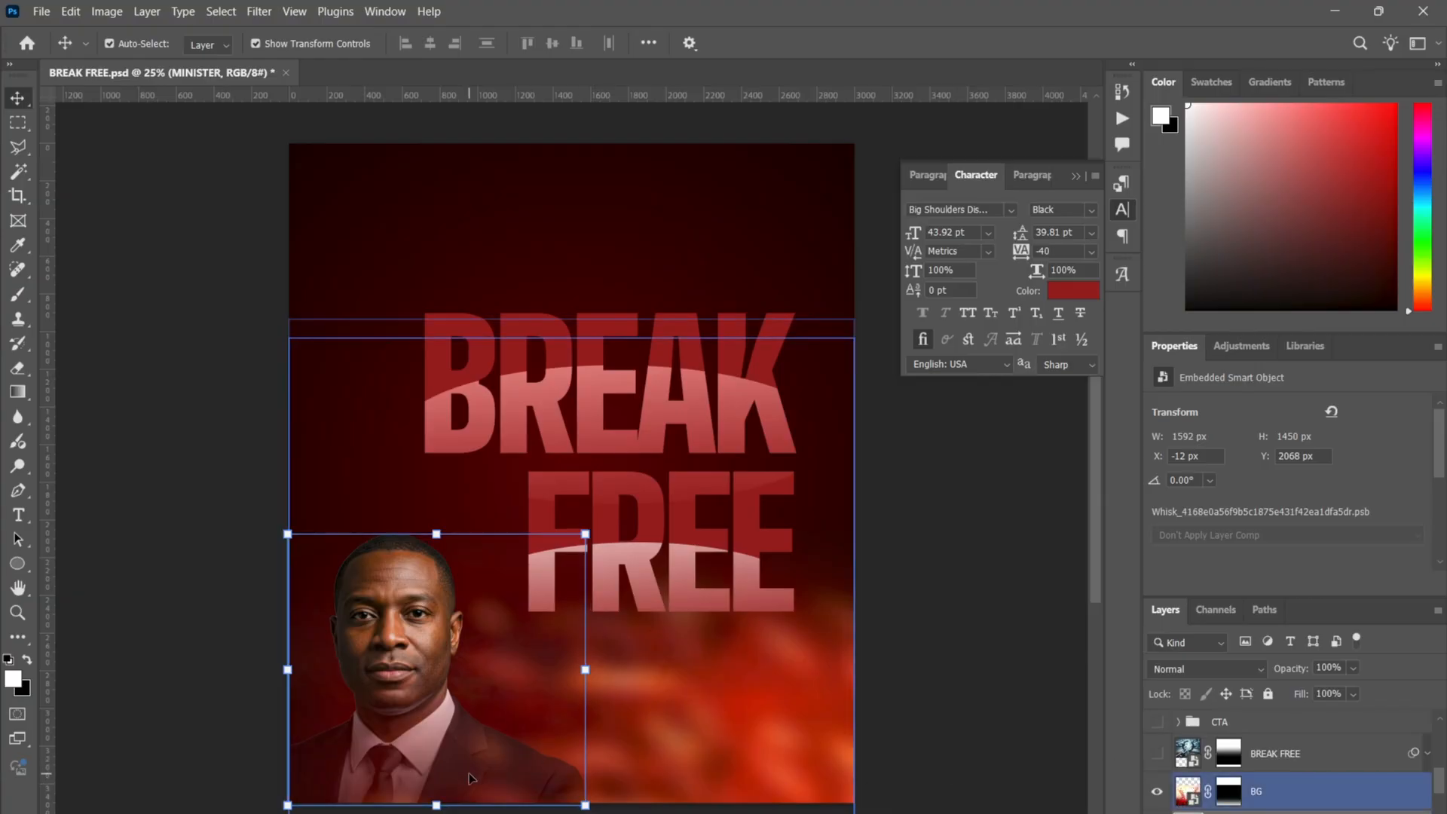
{"action": "left_click_drag", "start_coordinate": [473, 768], "coordinate": [475, 579]}
{"action": "left_click_drag", "start_coordinate": [489, 322], "coordinate": [448, 761]}
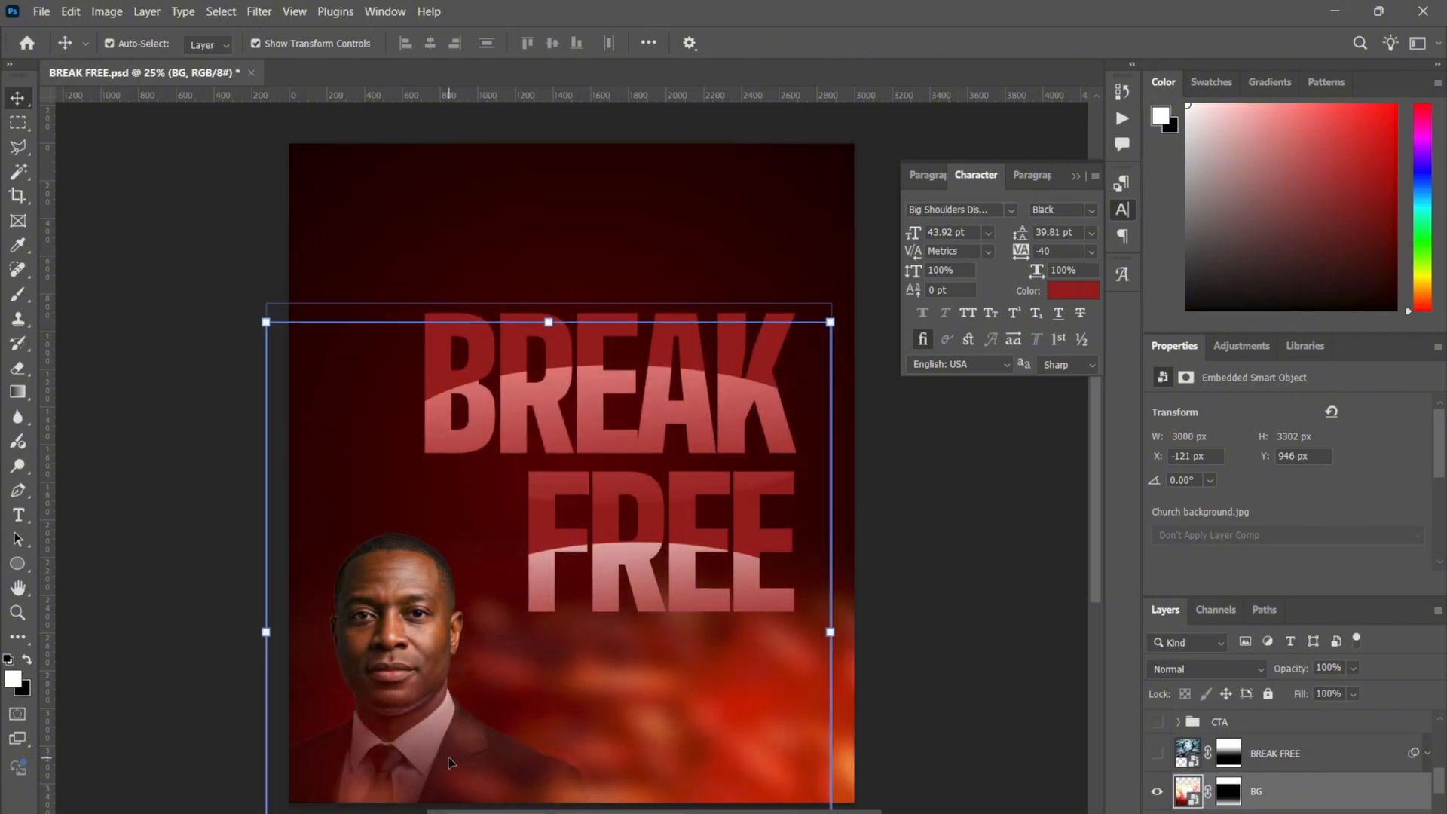
{"action": "key", "text": "ctrl+z"}
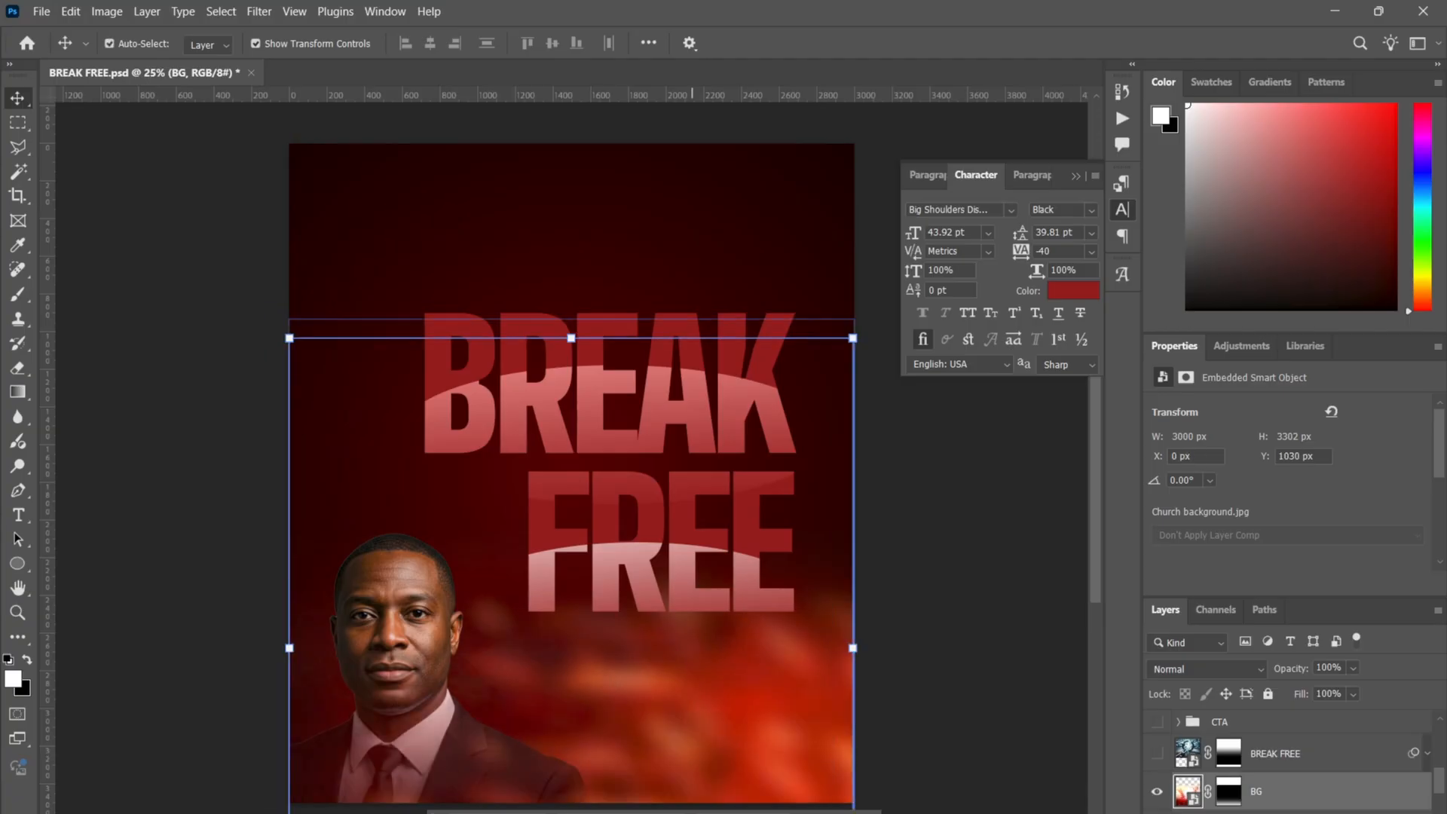
{"action": "left_click", "coordinate": [1159, 792]}
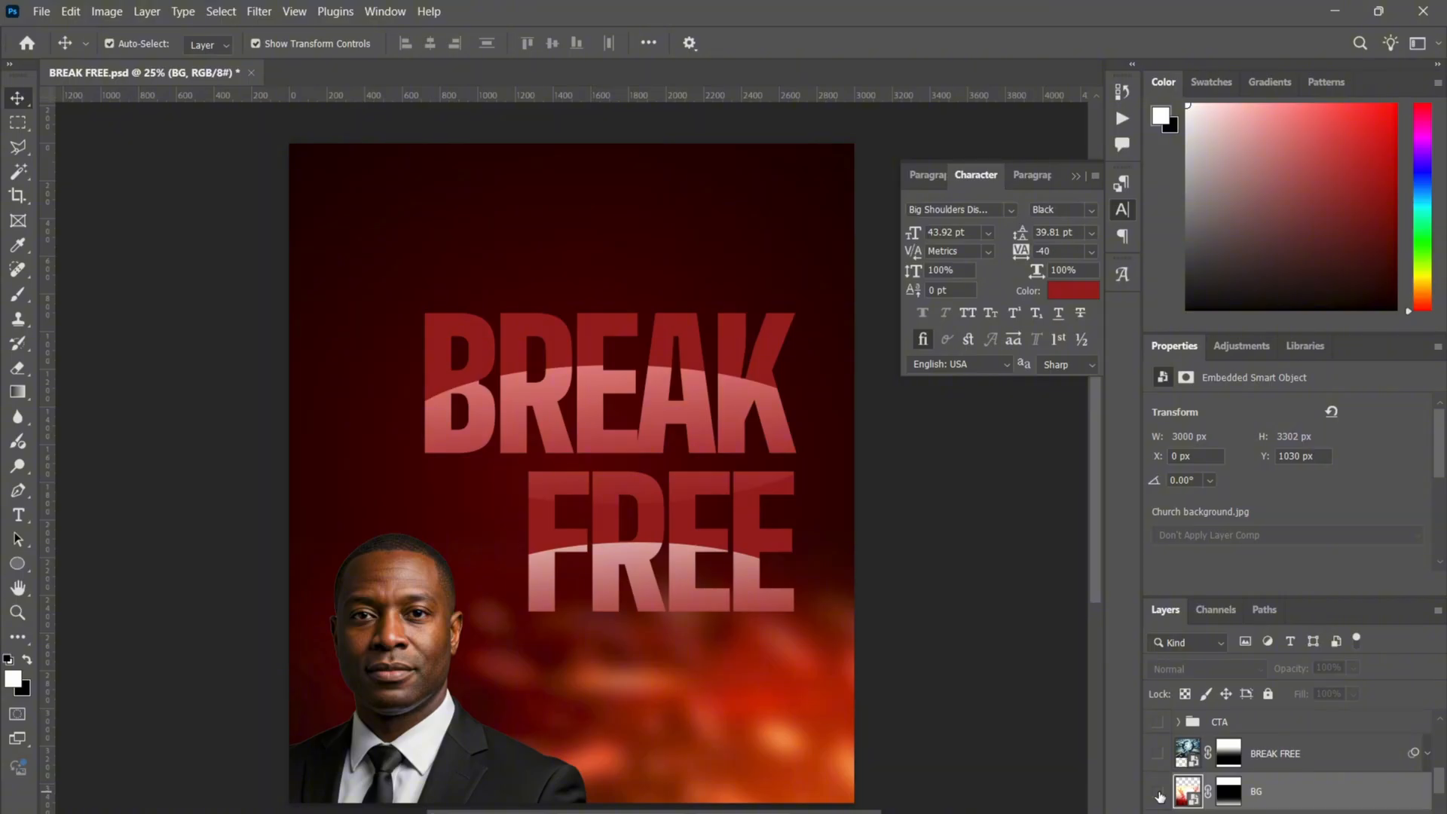
{"action": "left_click", "coordinate": [1159, 794]}
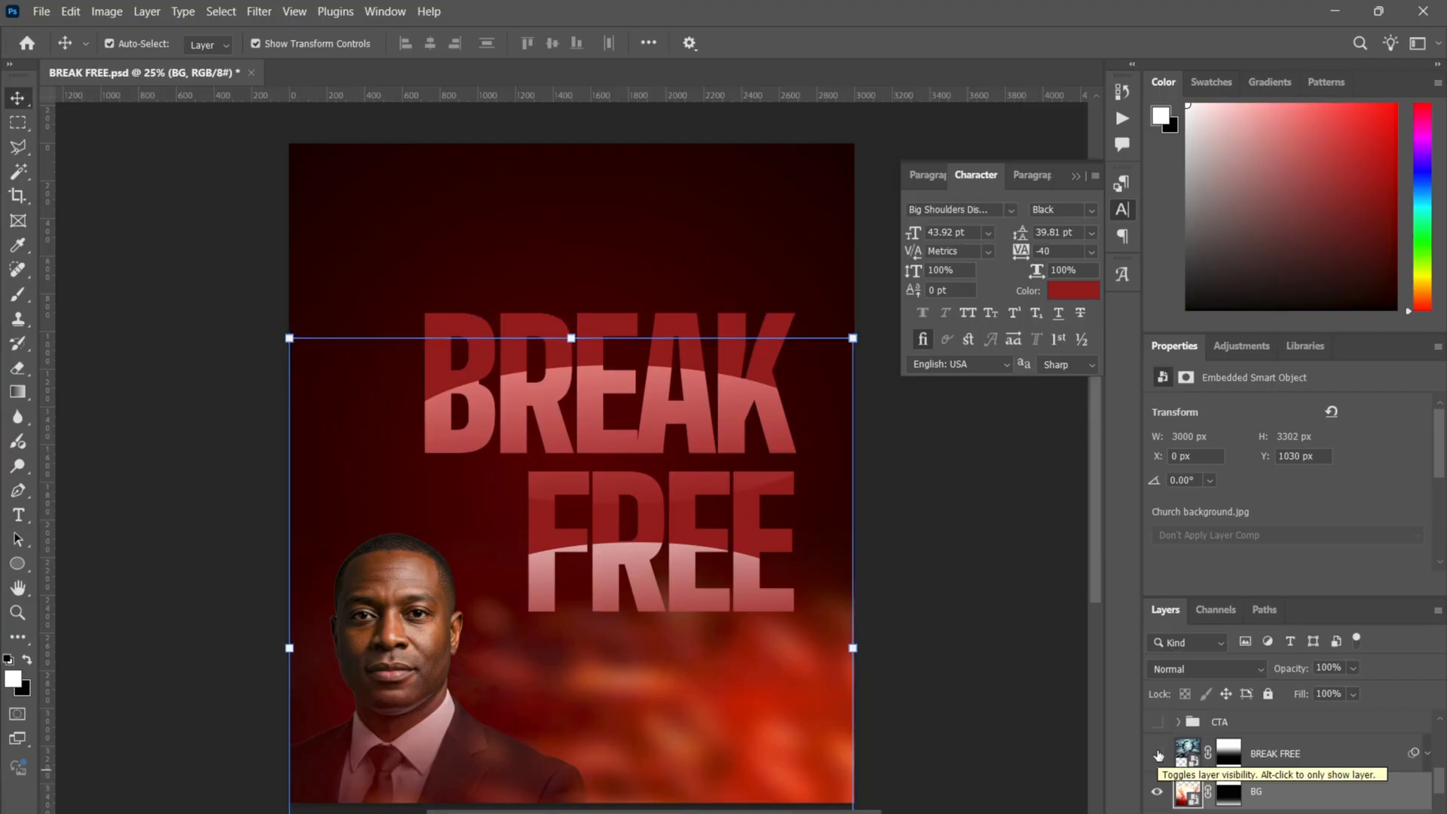
- Show the BREAK FREE image with its mask disabled, Normal blending and smart filter off
{"action": "left_click", "coordinate": [1159, 755]}
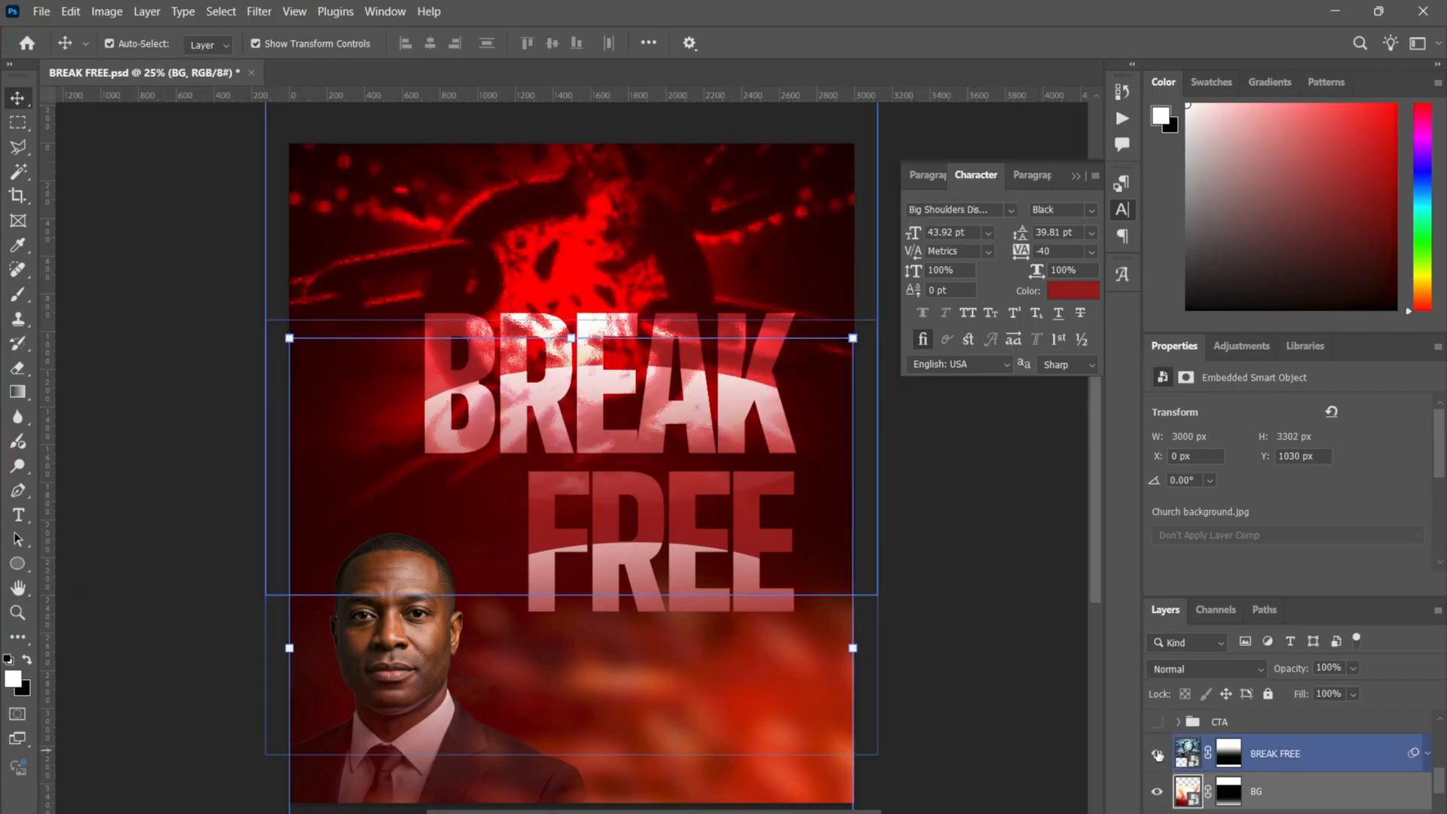
{"action": "right_click", "coordinate": [1233, 761]}
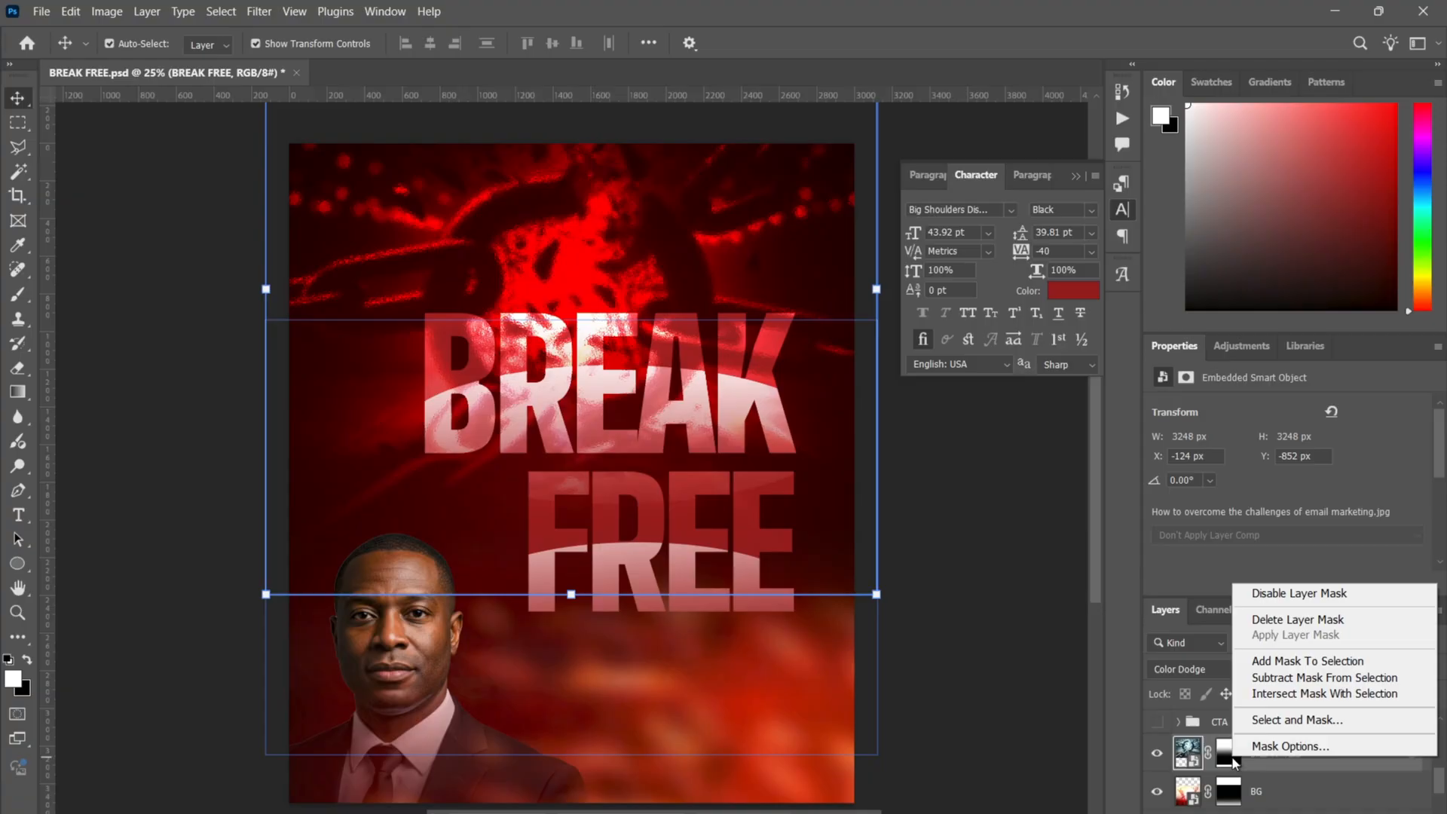
{"action": "left_click", "coordinate": [1292, 594]}
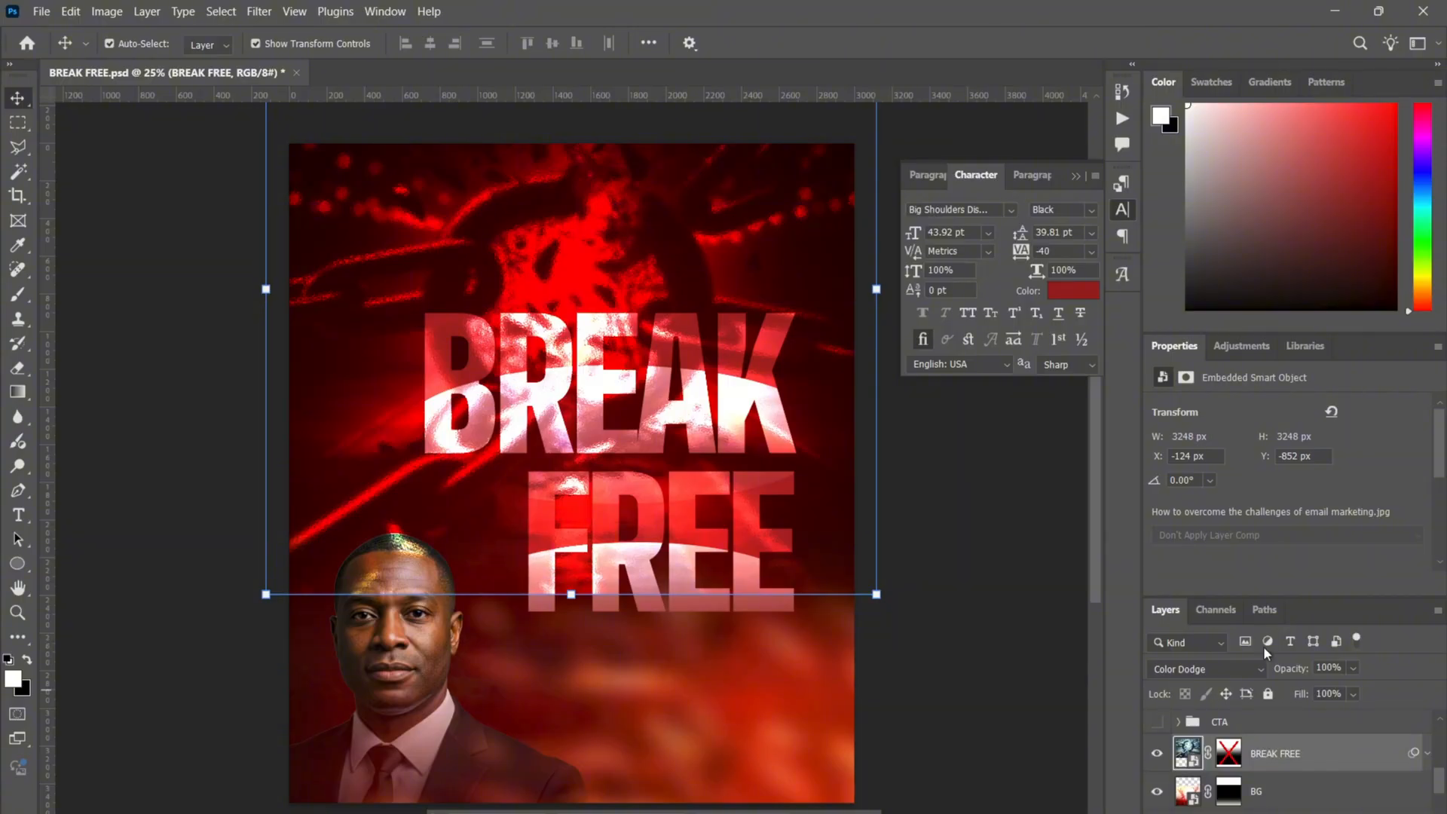
{"action": "left_click", "coordinate": [1200, 667]}
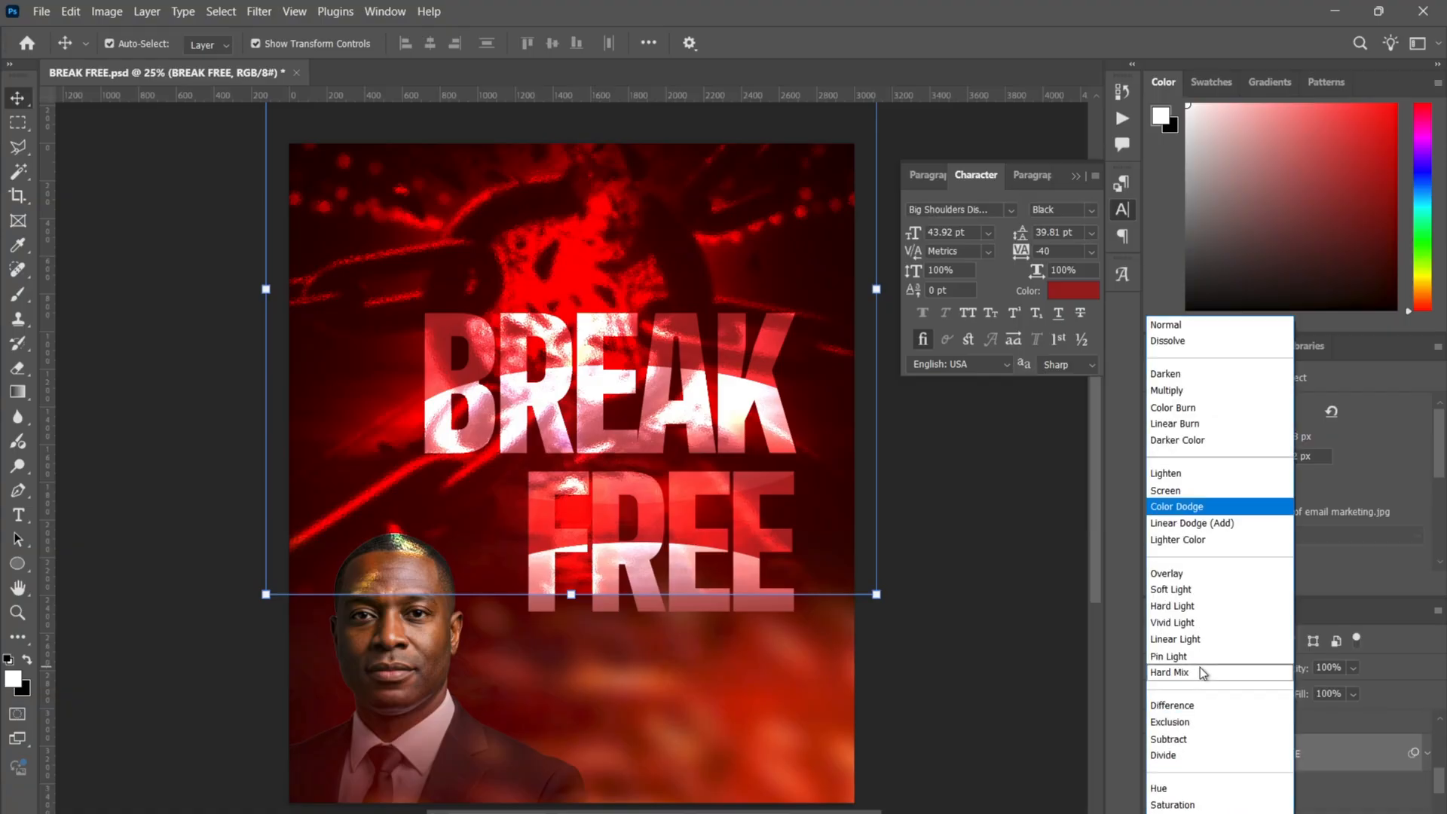
{"action": "left_click", "coordinate": [1191, 326]}
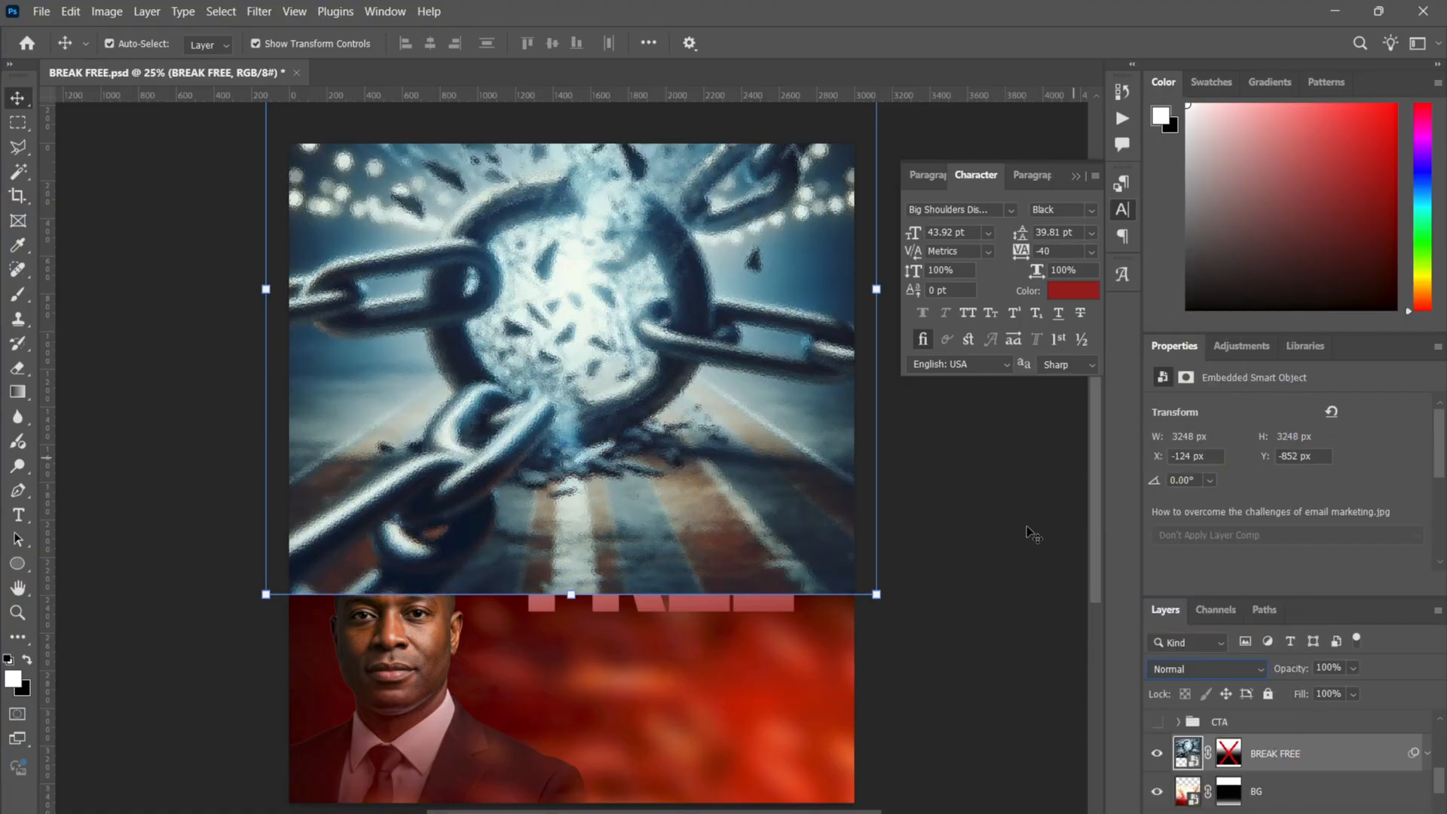
{"action": "left_click", "coordinate": [1427, 753]}
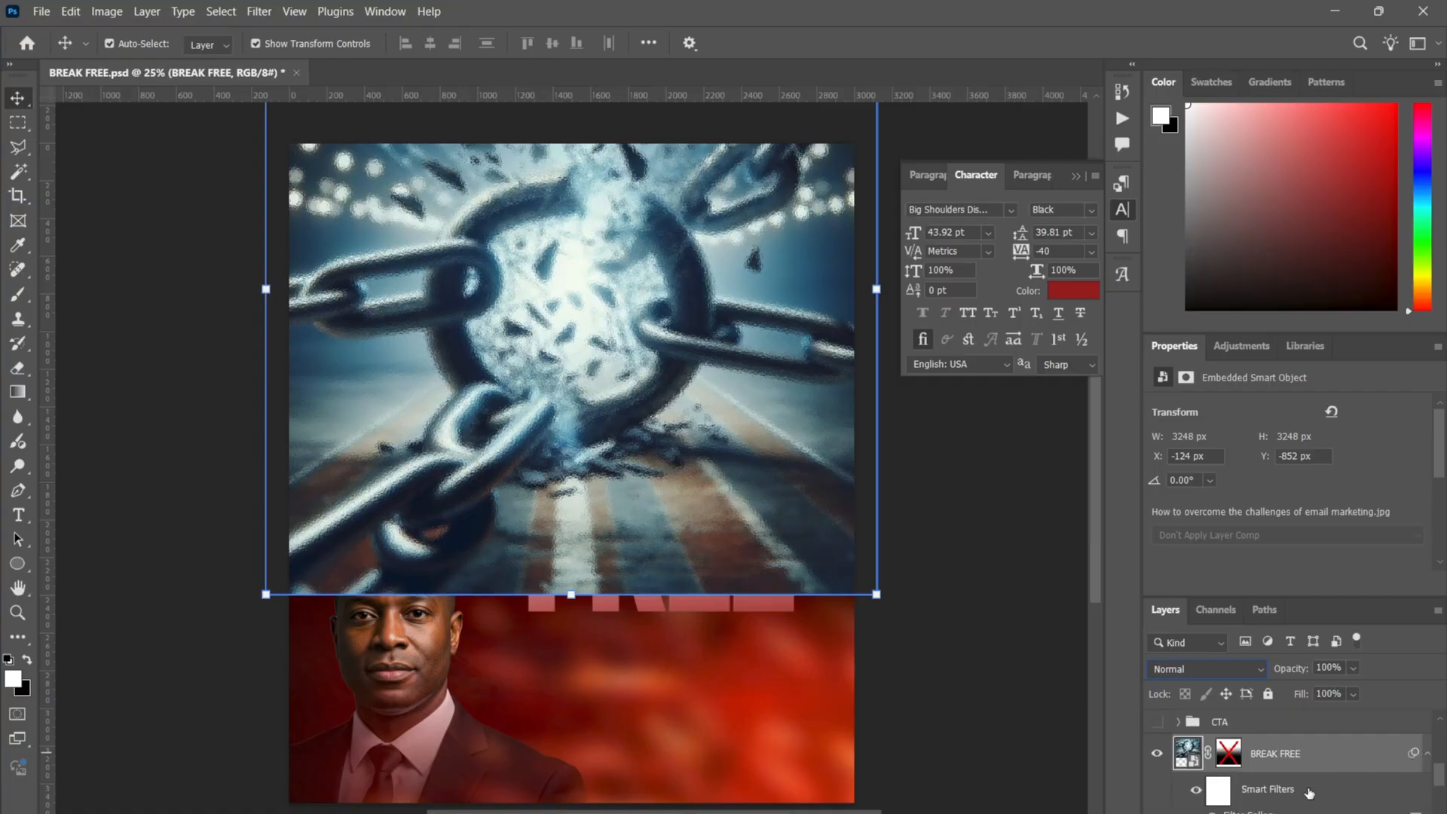
{"action": "left_click", "coordinate": [1197, 792]}
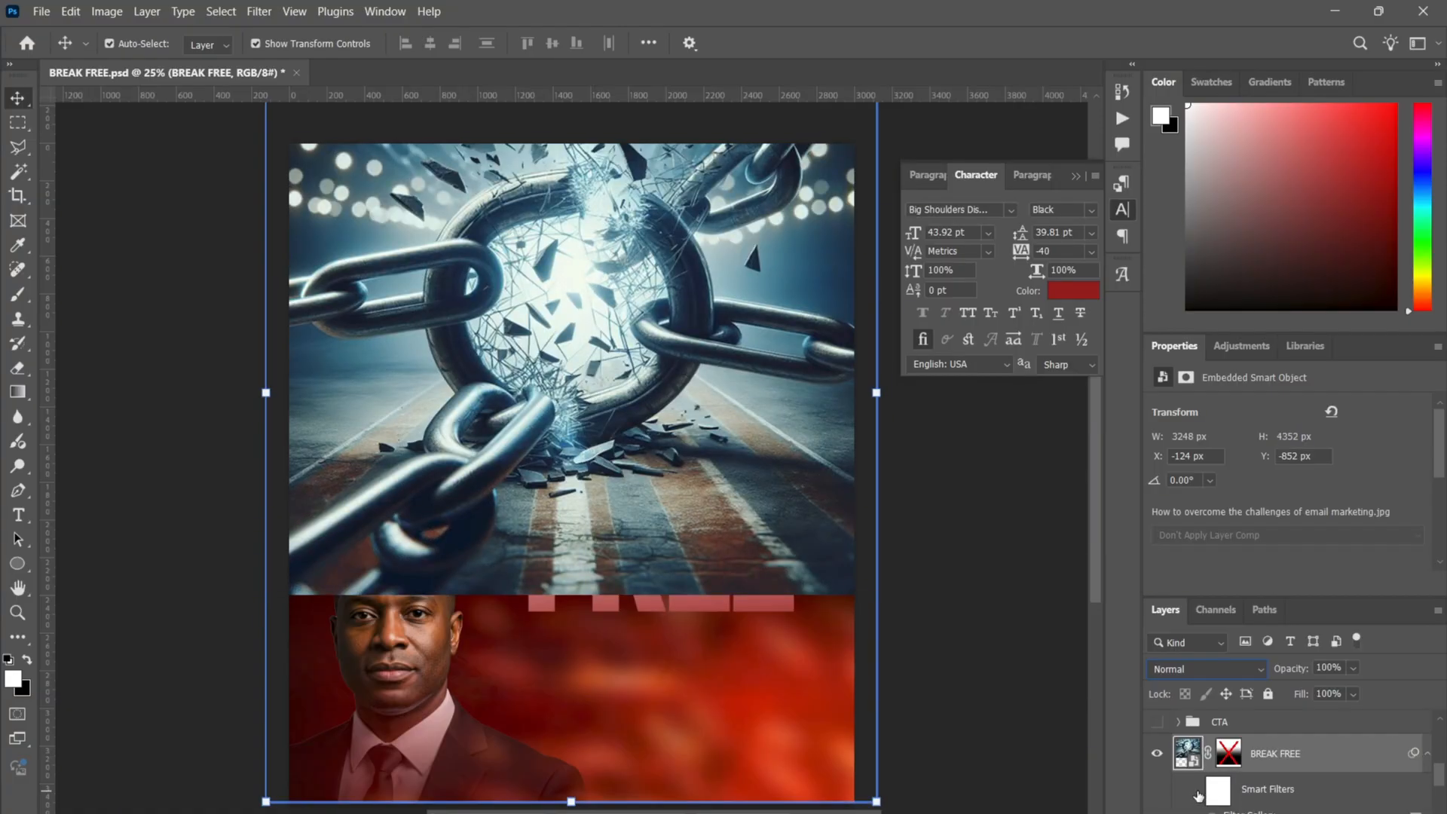
- Re-enable the layer mask on the BREAK FREE chain image
{"action": "left_click", "coordinate": [950, 540]}
{"action": "left_click", "coordinate": [725, 486]}
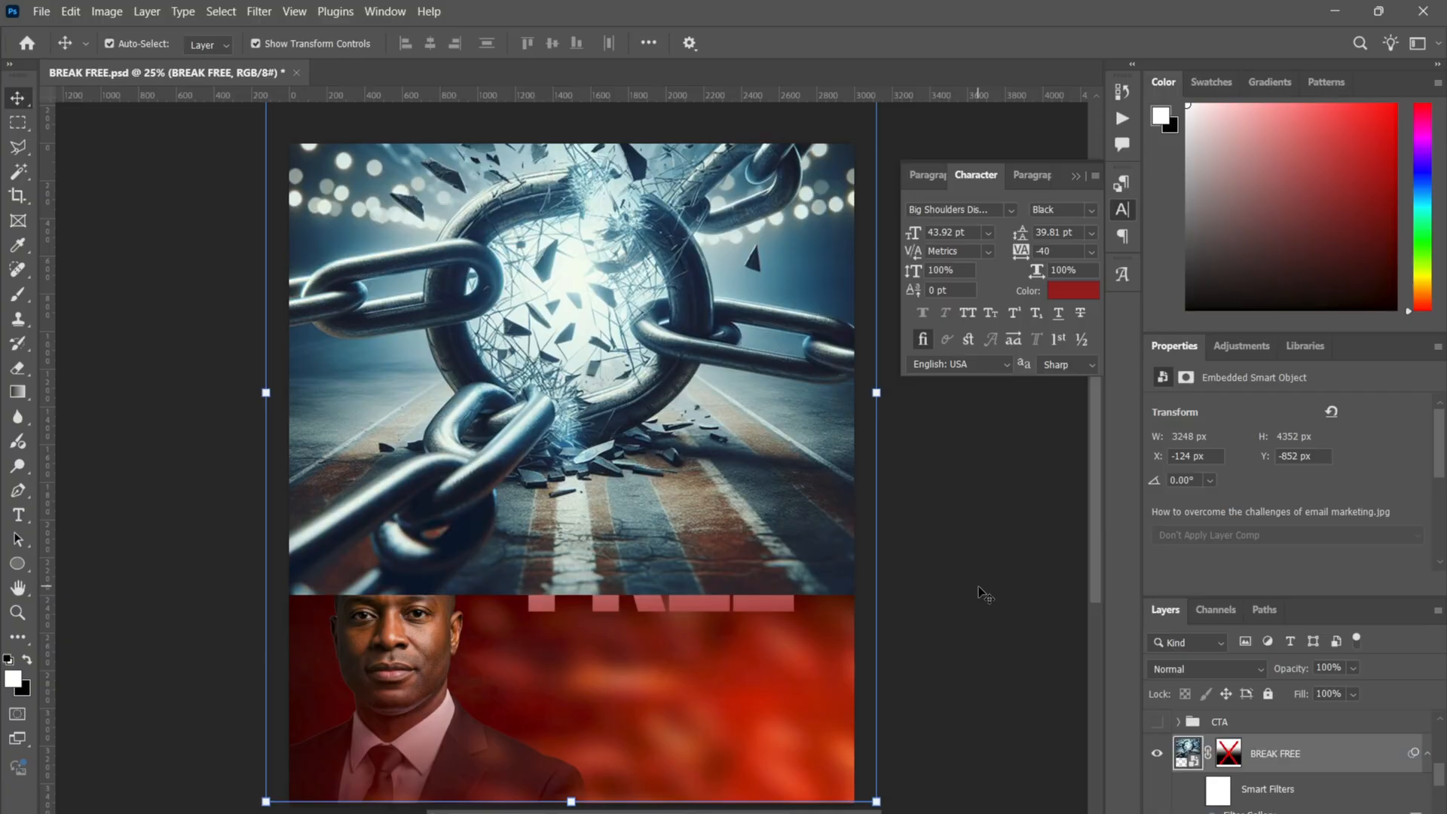
{"action": "right_click", "coordinate": [1233, 759]}
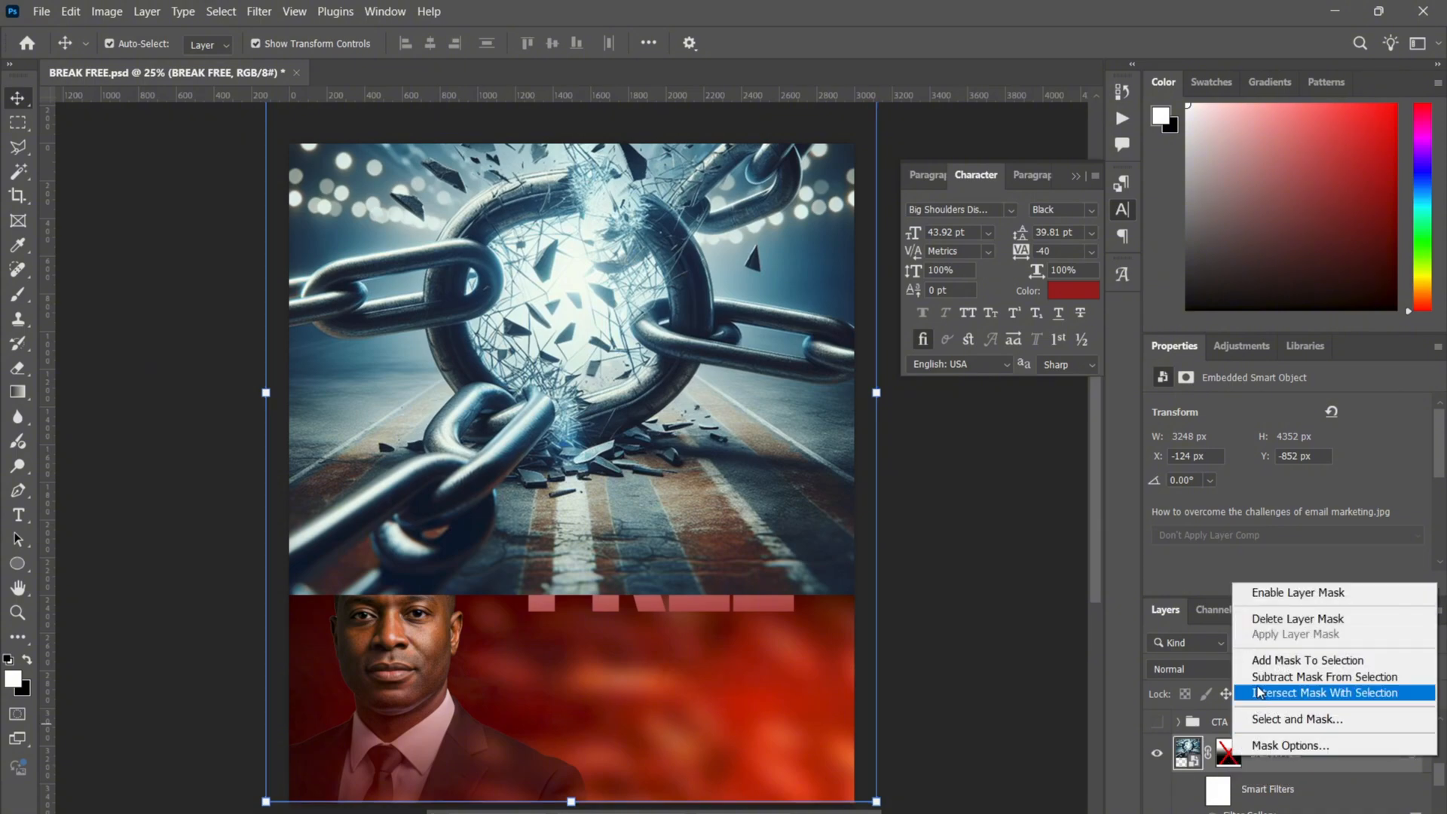
{"action": "left_click", "coordinate": [1290, 594]}
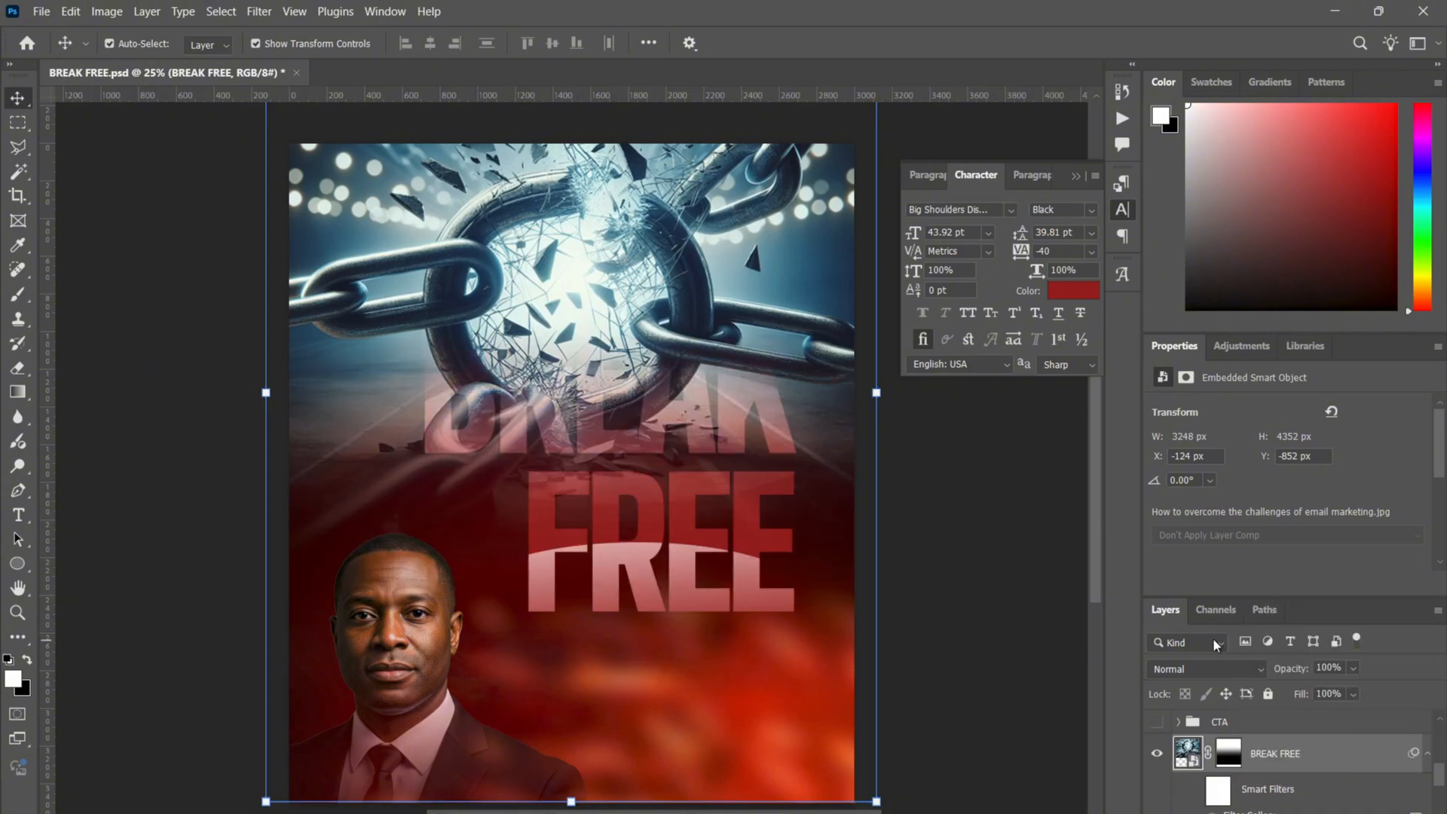
- Disable the chain image's layer mask to view the full photo, then re-enable it
{"action": "right_click", "coordinate": [1229, 759]}
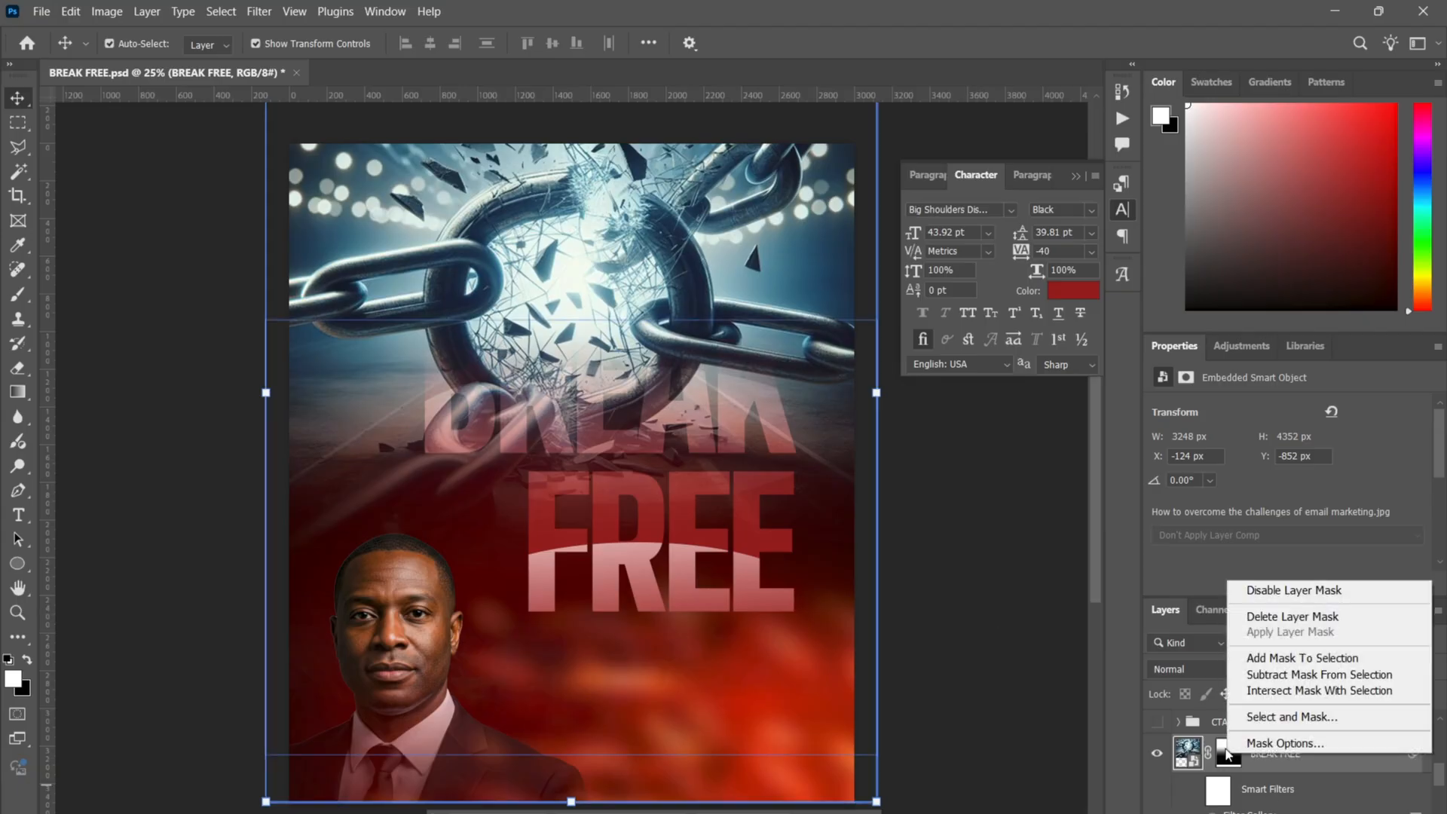
{"action": "left_click", "coordinate": [1274, 594]}
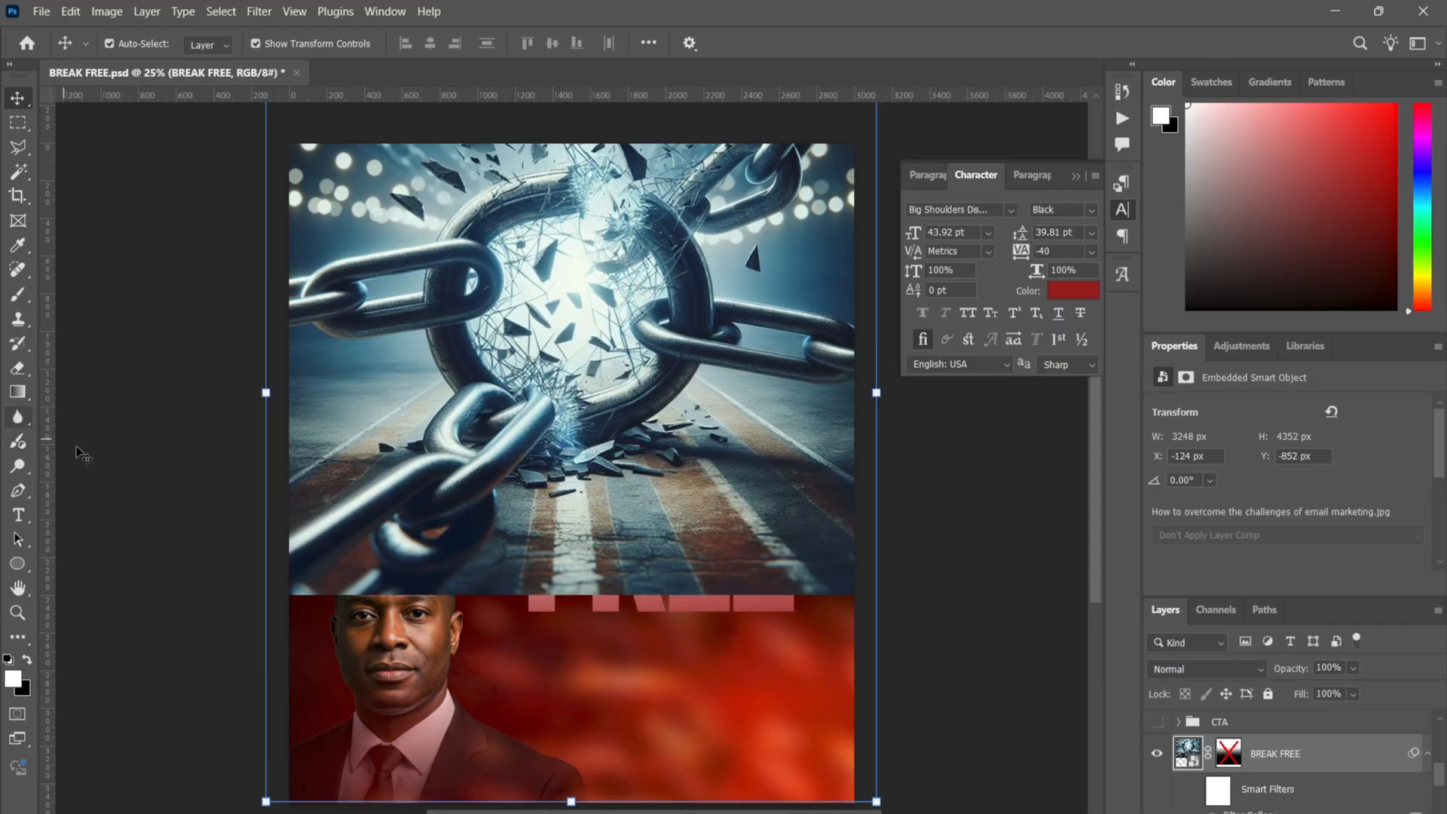
{"action": "key", "text": "b"}
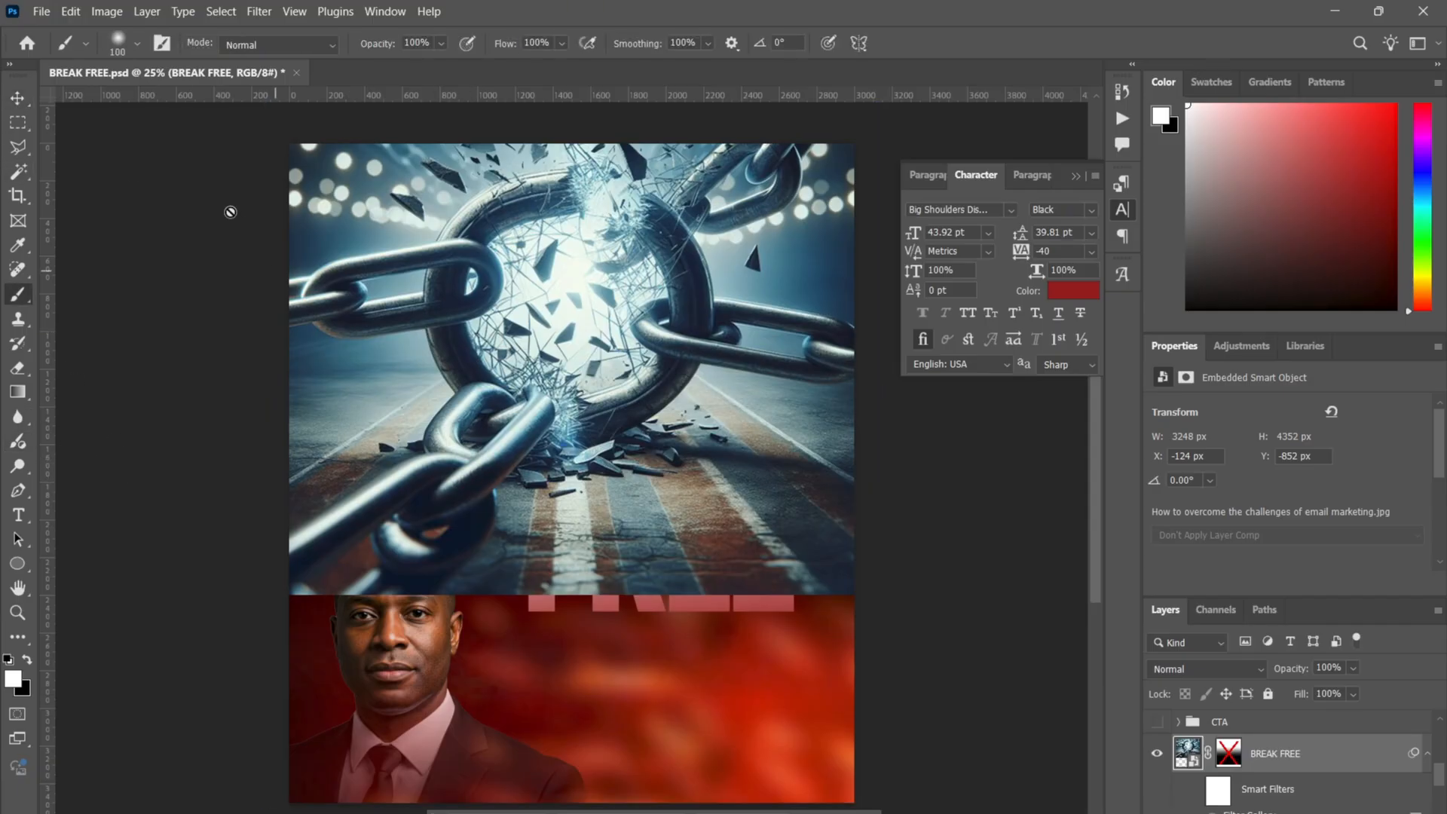
{"action": "left_click", "coordinate": [18, 98]}
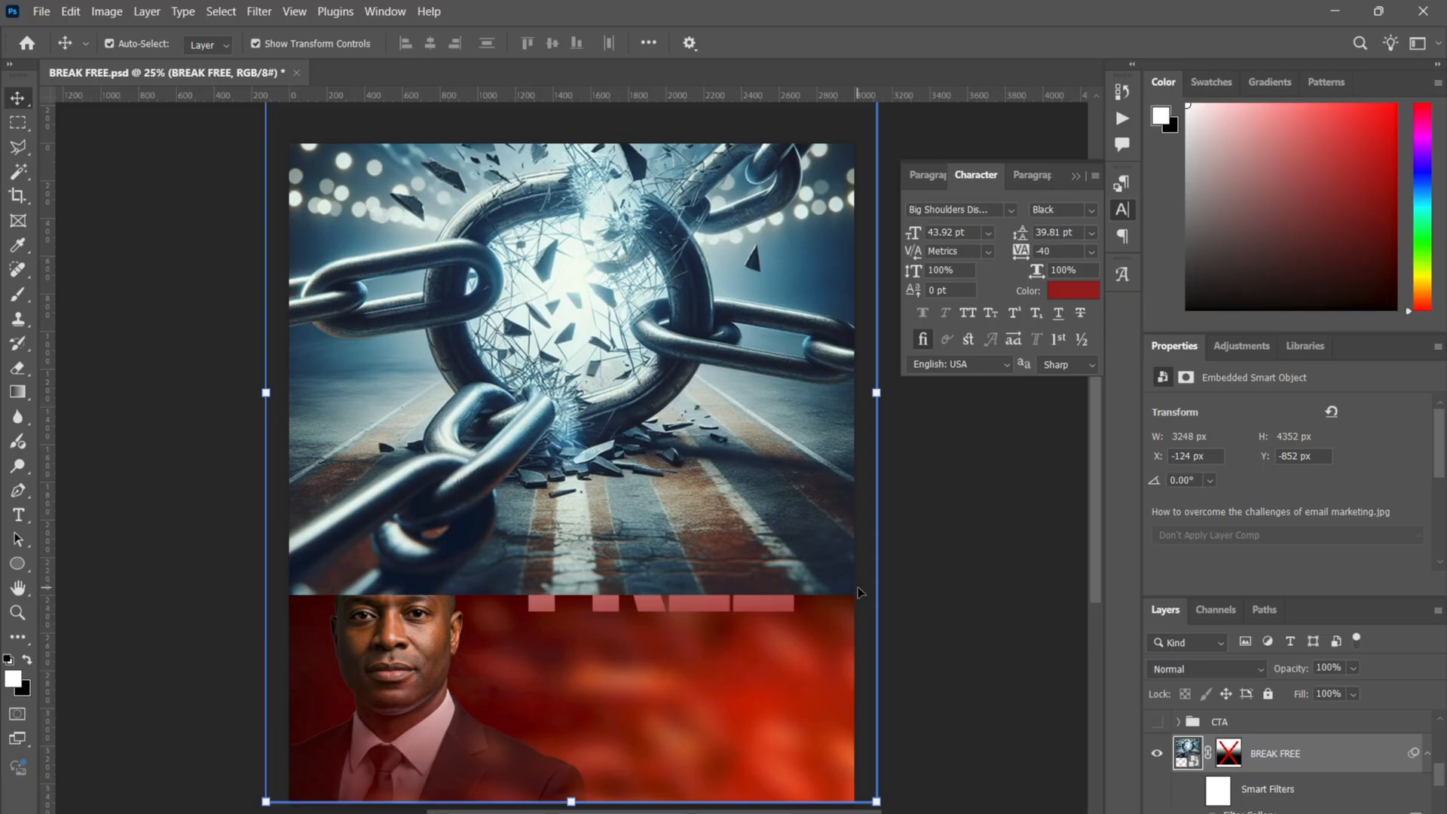
{"action": "right_click", "coordinate": [1236, 757]}
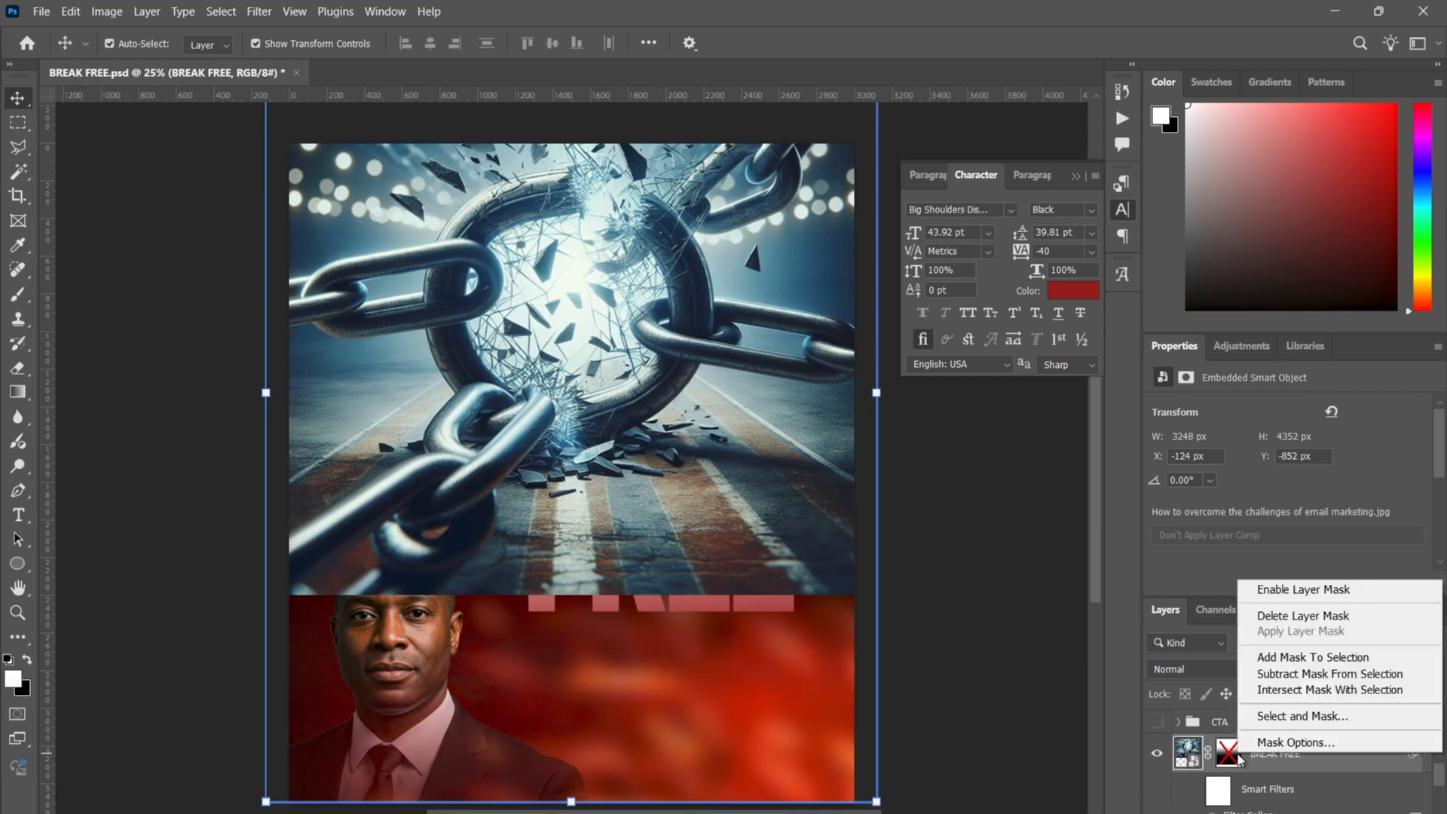
{"action": "left_click", "coordinate": [1281, 590]}
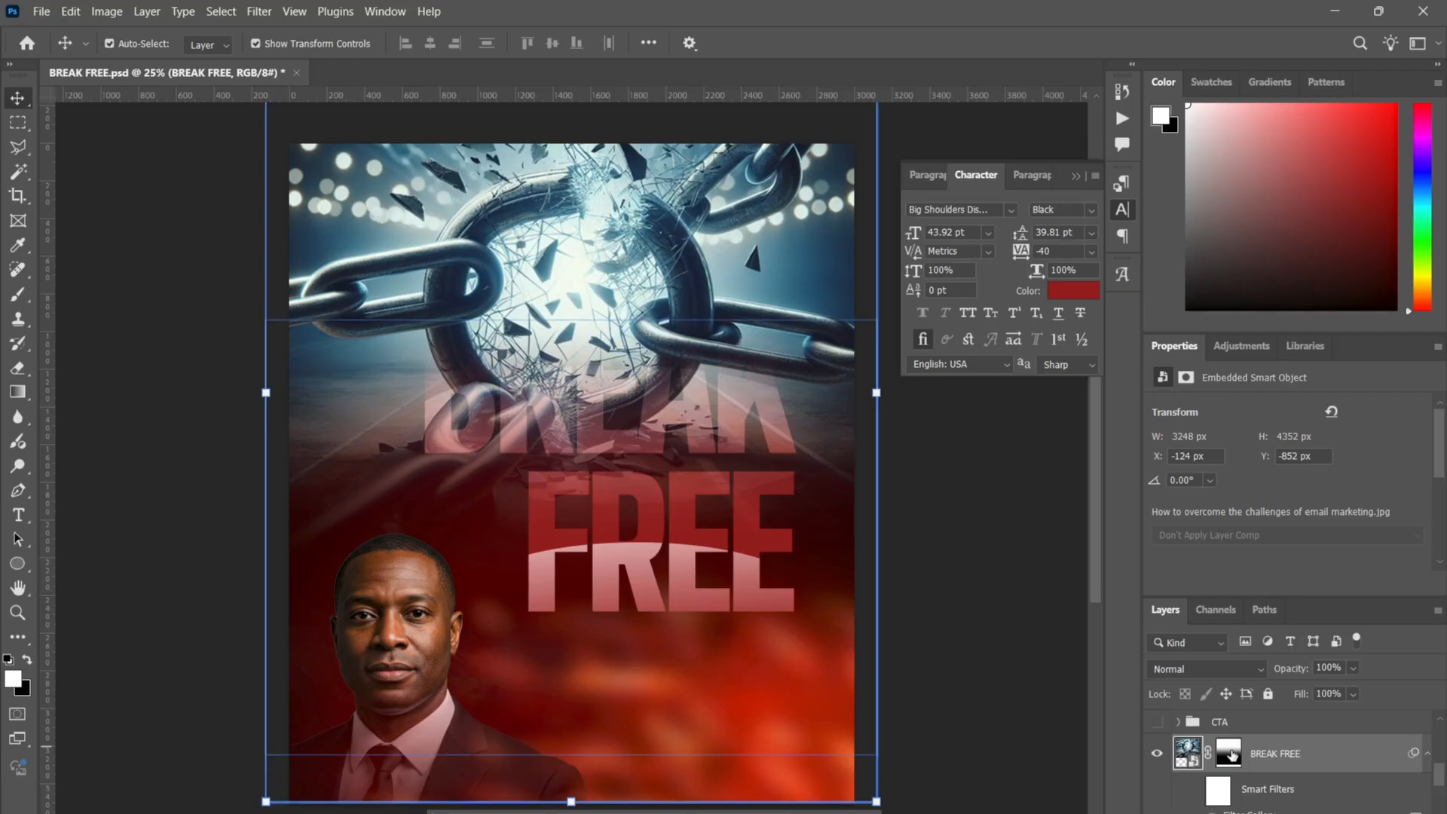
- Preview blend modes for the chain layer and toggle its glass filter on and off, leaving both unchanged
{"action": "left_click", "coordinate": [1214, 670]}
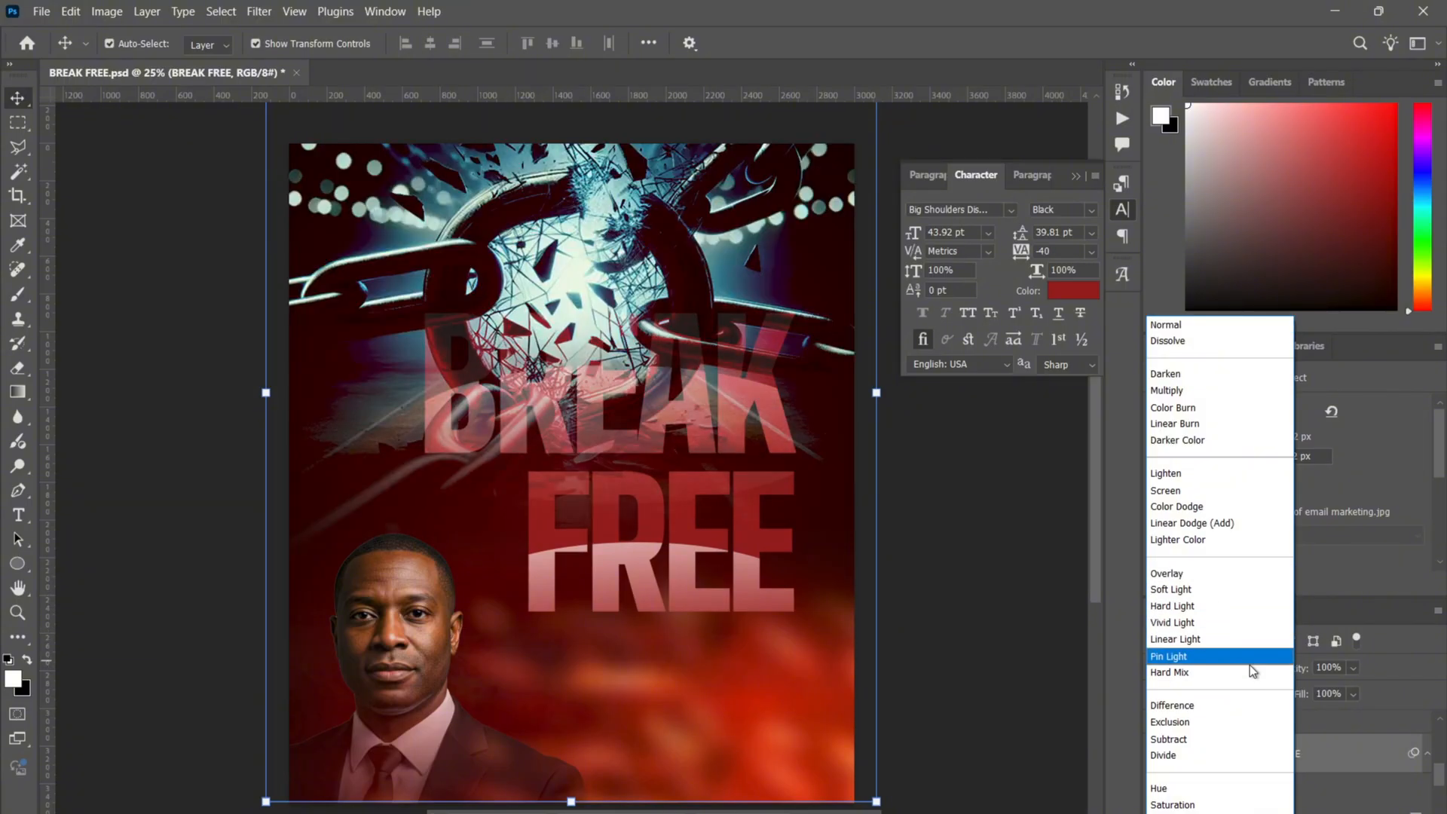
{"action": "key", "text": "Escape"}
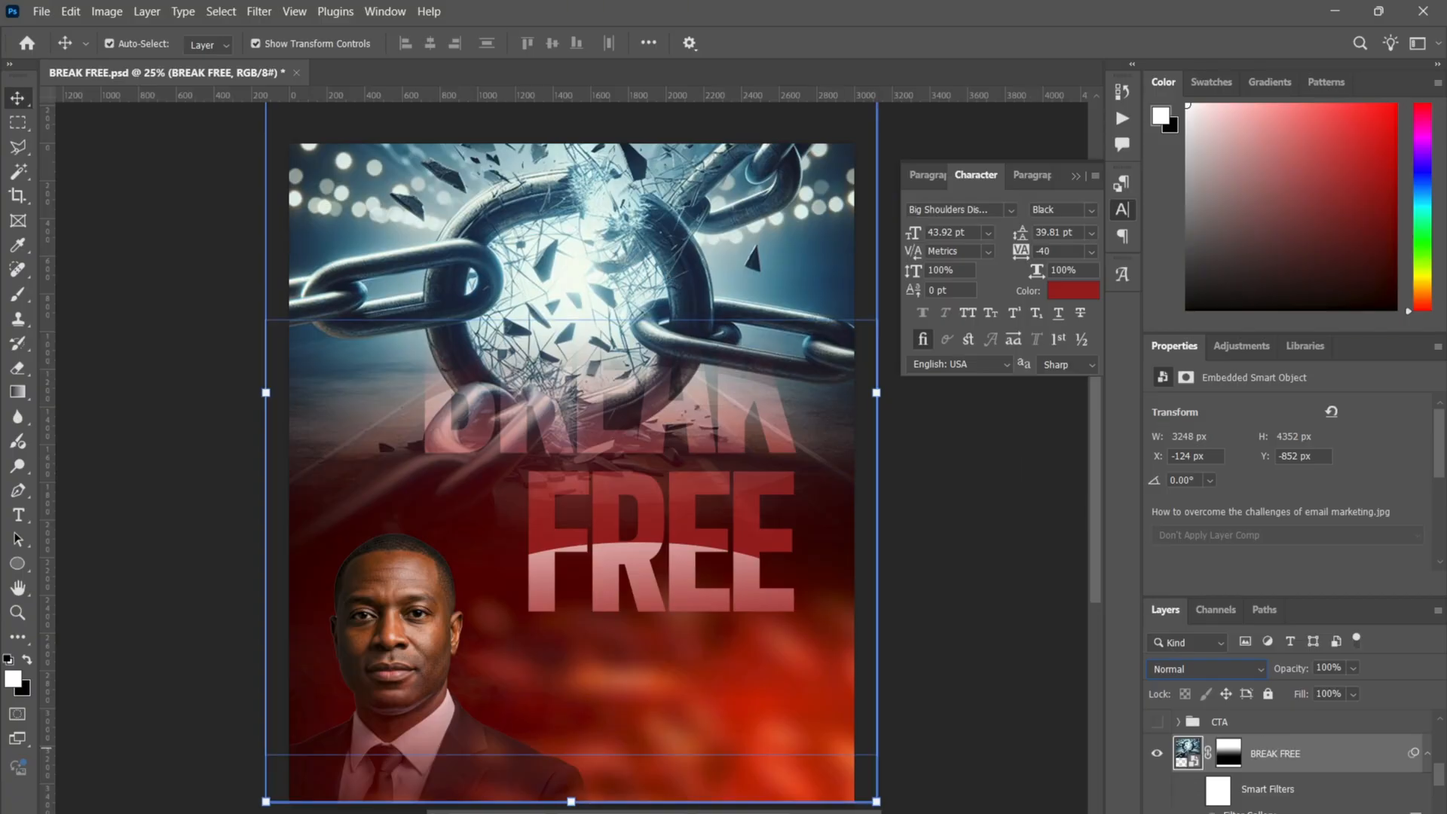
{"action": "left_click", "coordinate": [1196, 789]}
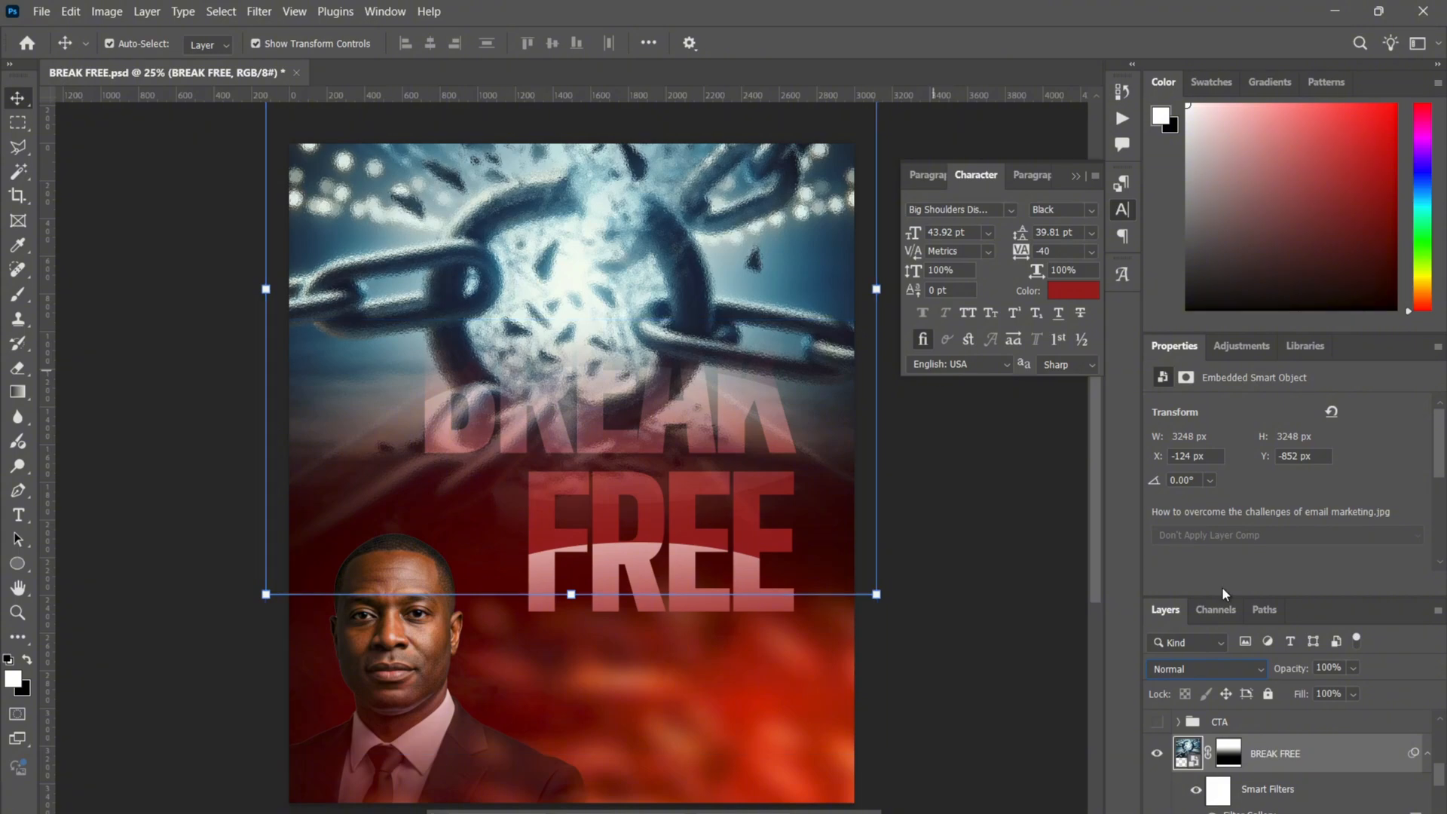
{"action": "left_click", "coordinate": [1196, 789]}
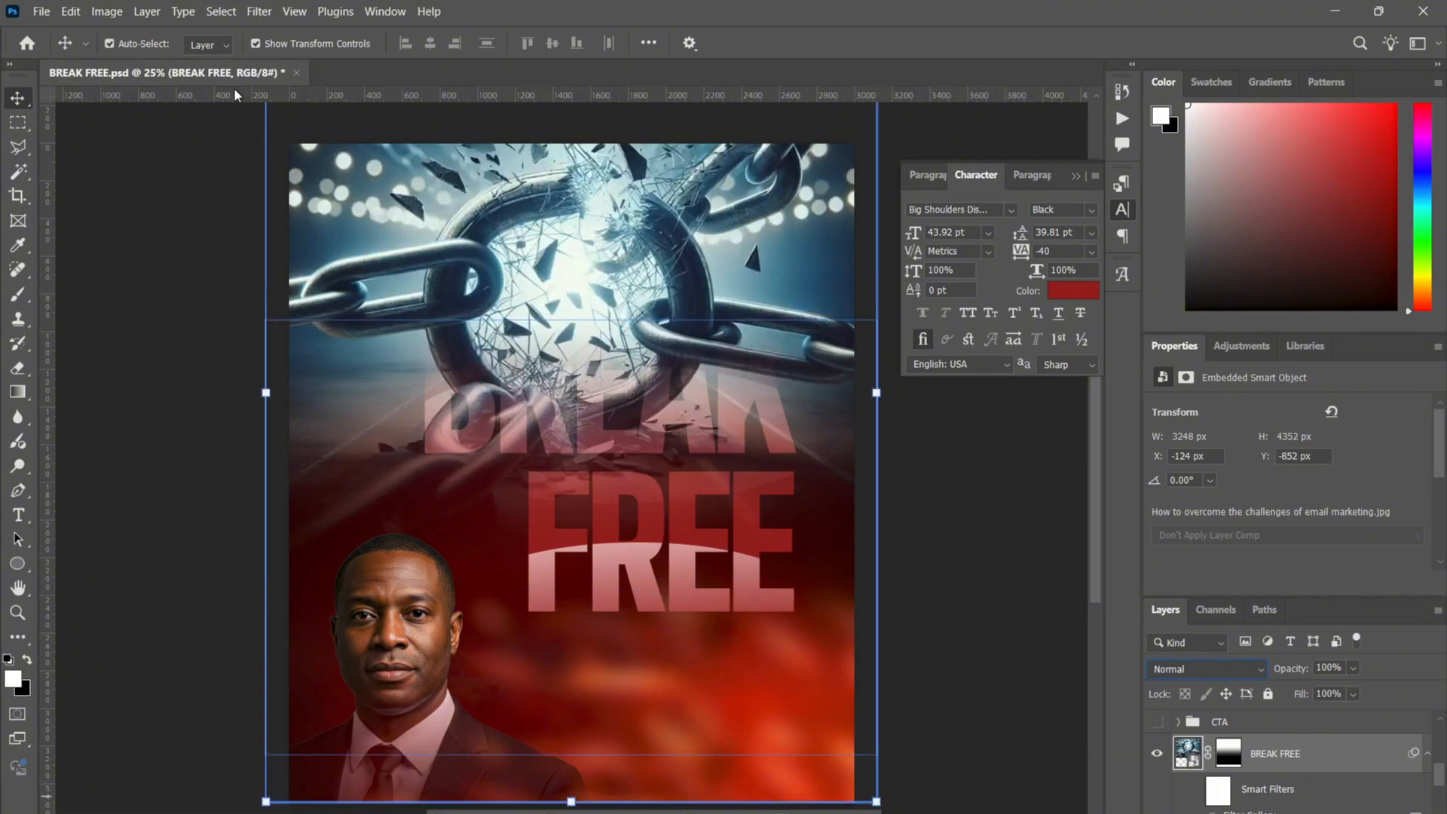
- Bring up the Filter menu's list of filters
{"action": "left_click", "coordinate": [147, 11]}
{"action": "left_click", "coordinate": [147, 11]}
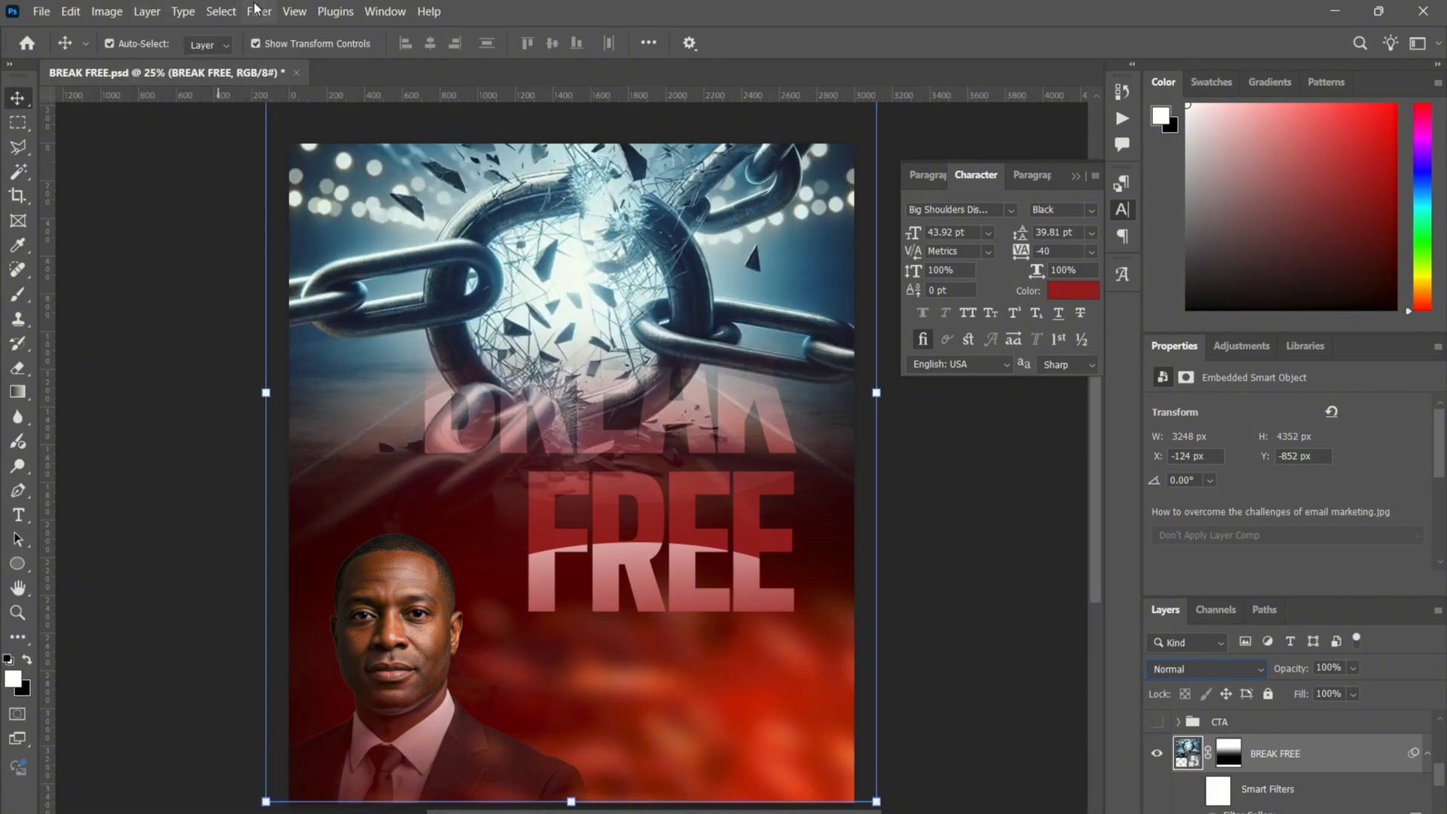
{"action": "left_click", "coordinate": [260, 12]}
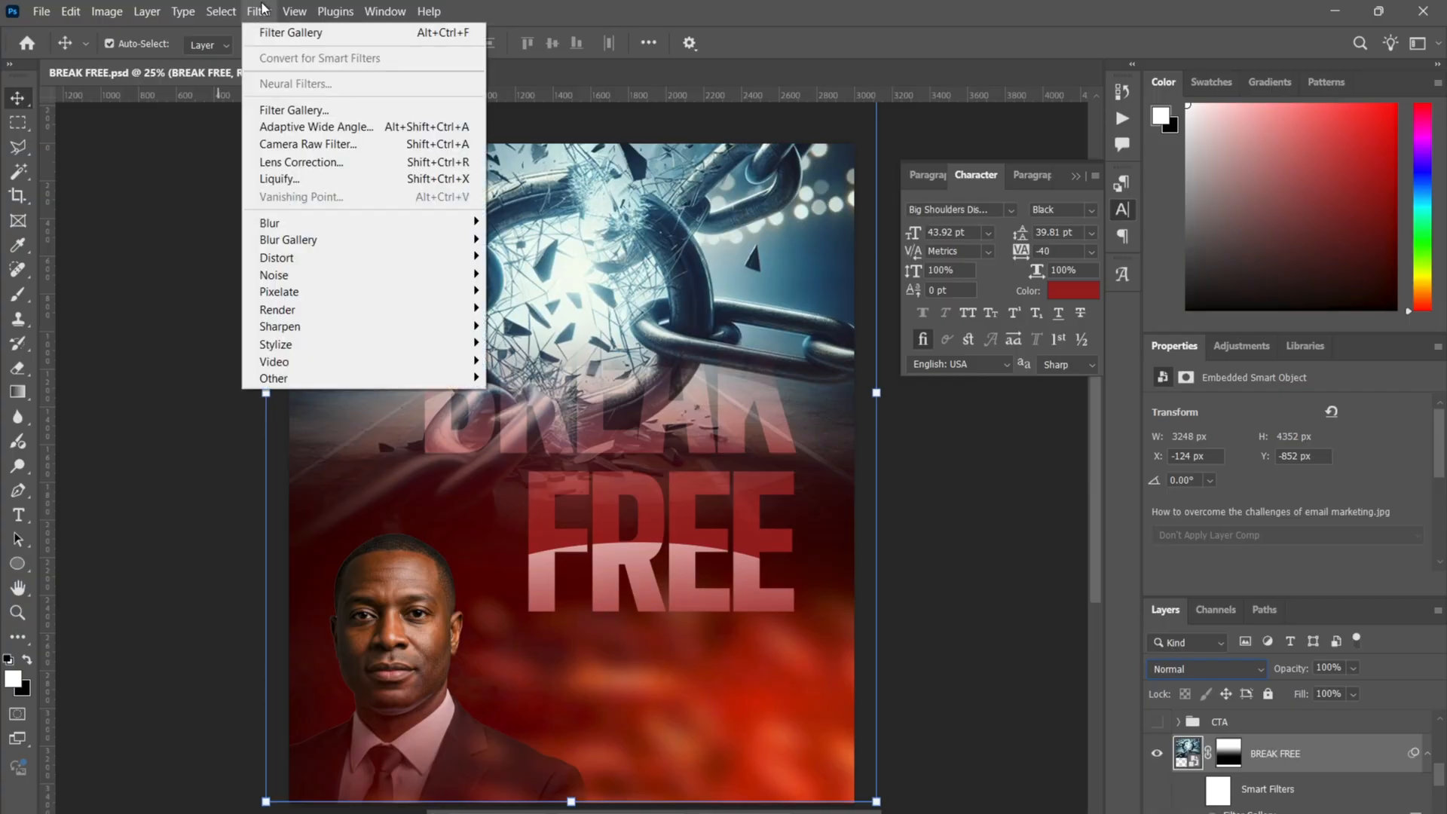
{"action": "left_click", "coordinate": [325, 111]}
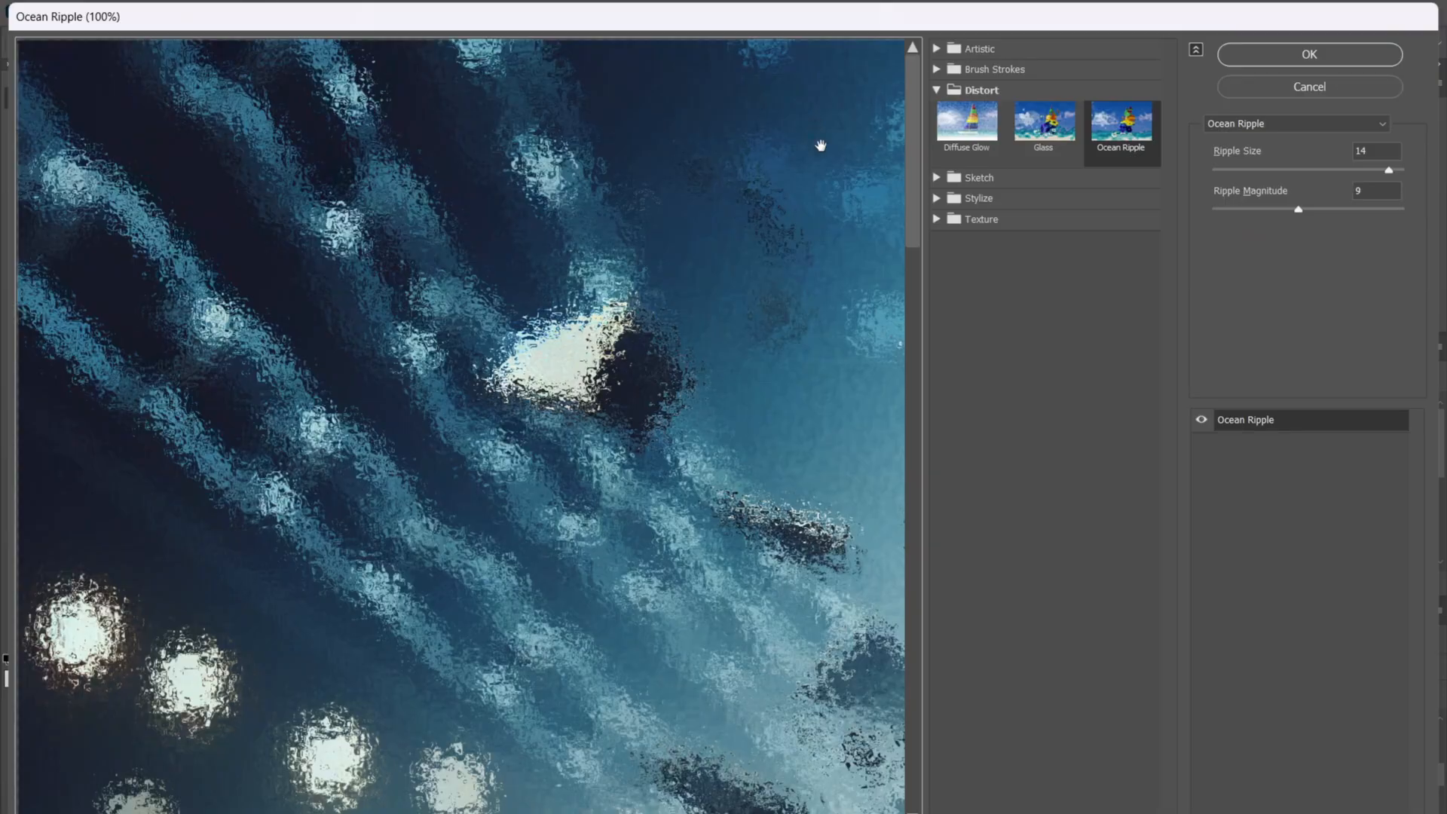
{"action": "key", "text": "ctrl+0"}
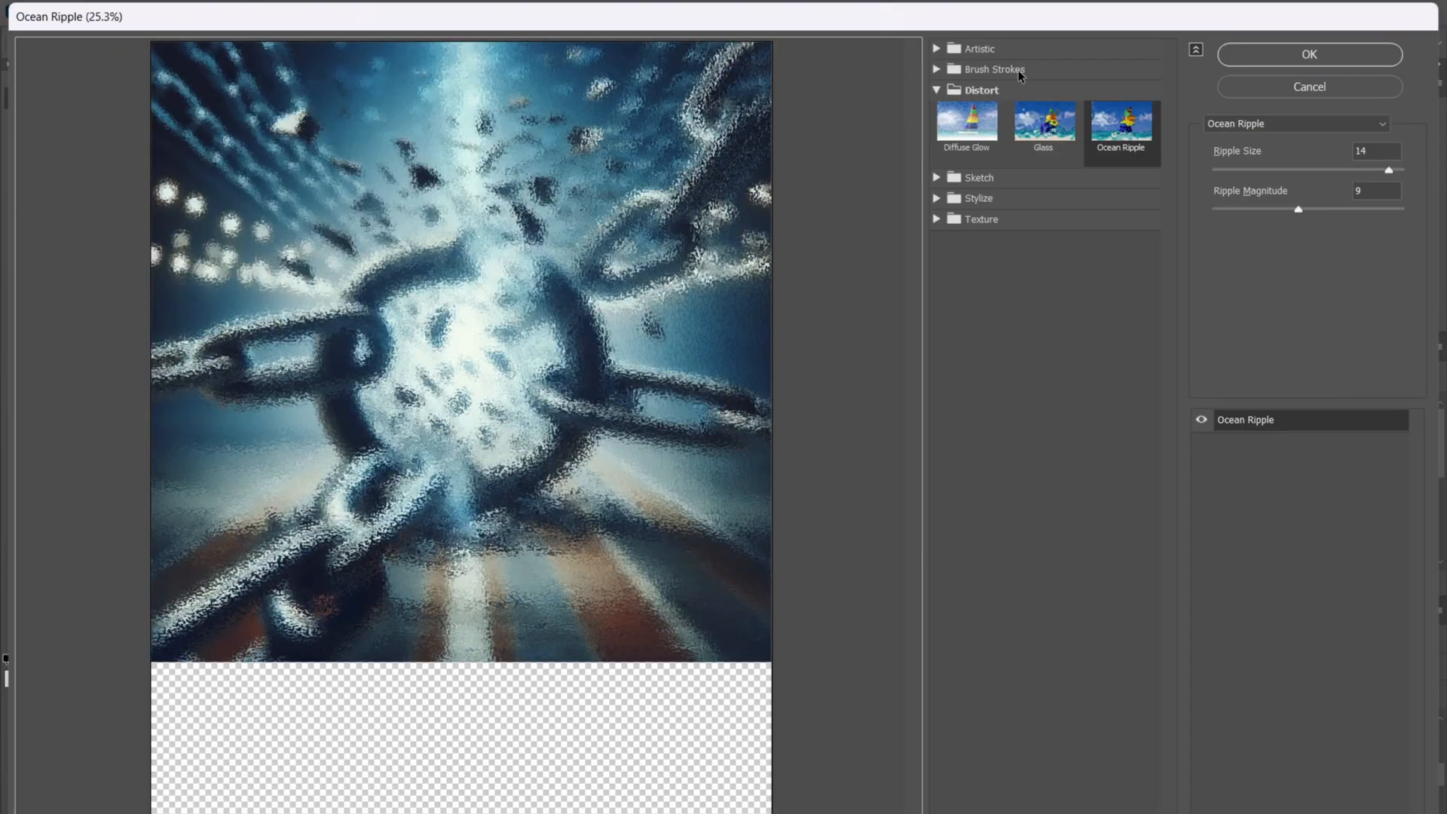
{"action": "left_click", "coordinate": [975, 90]}
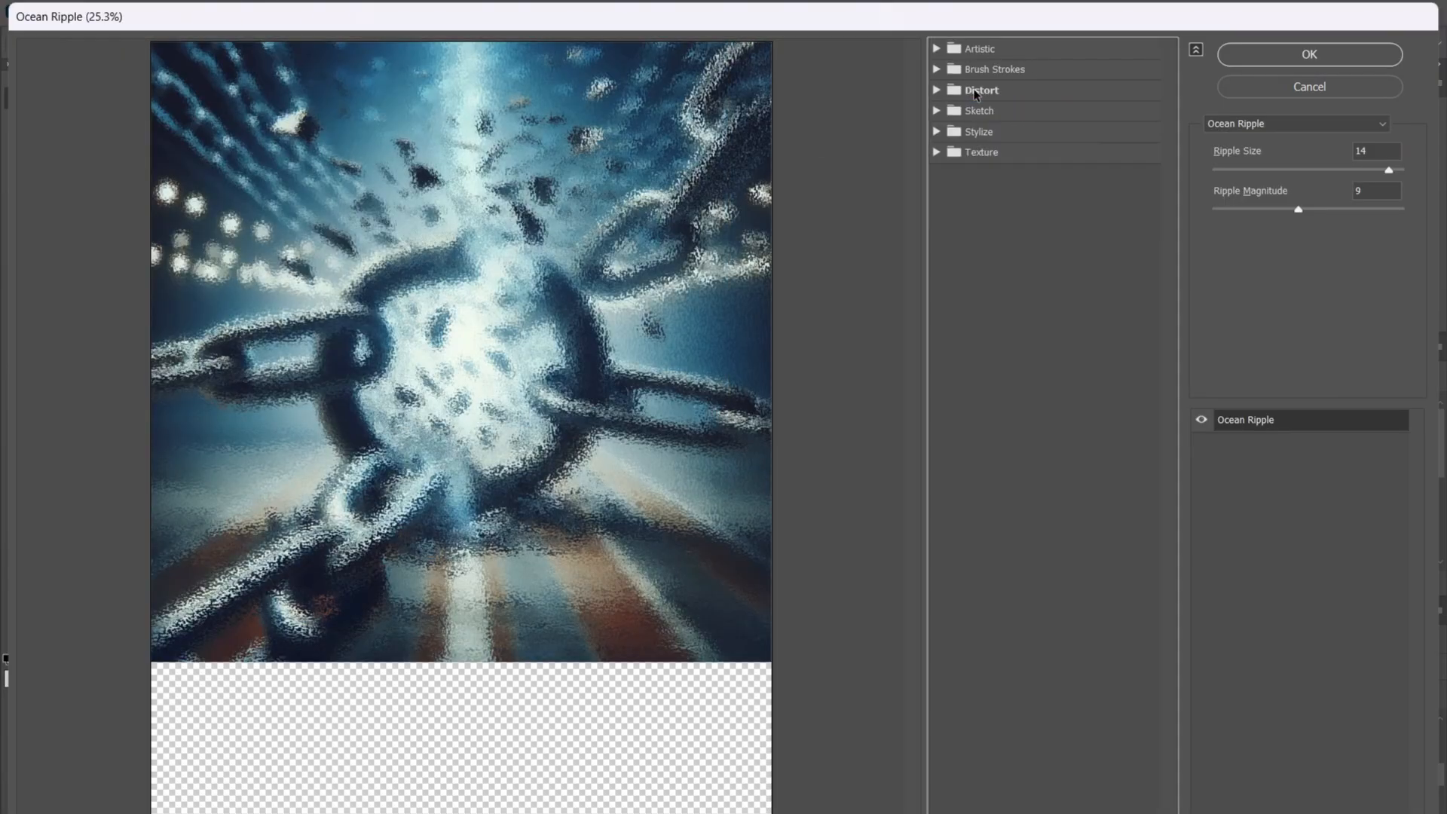
{"action": "left_click", "coordinate": [976, 90]}
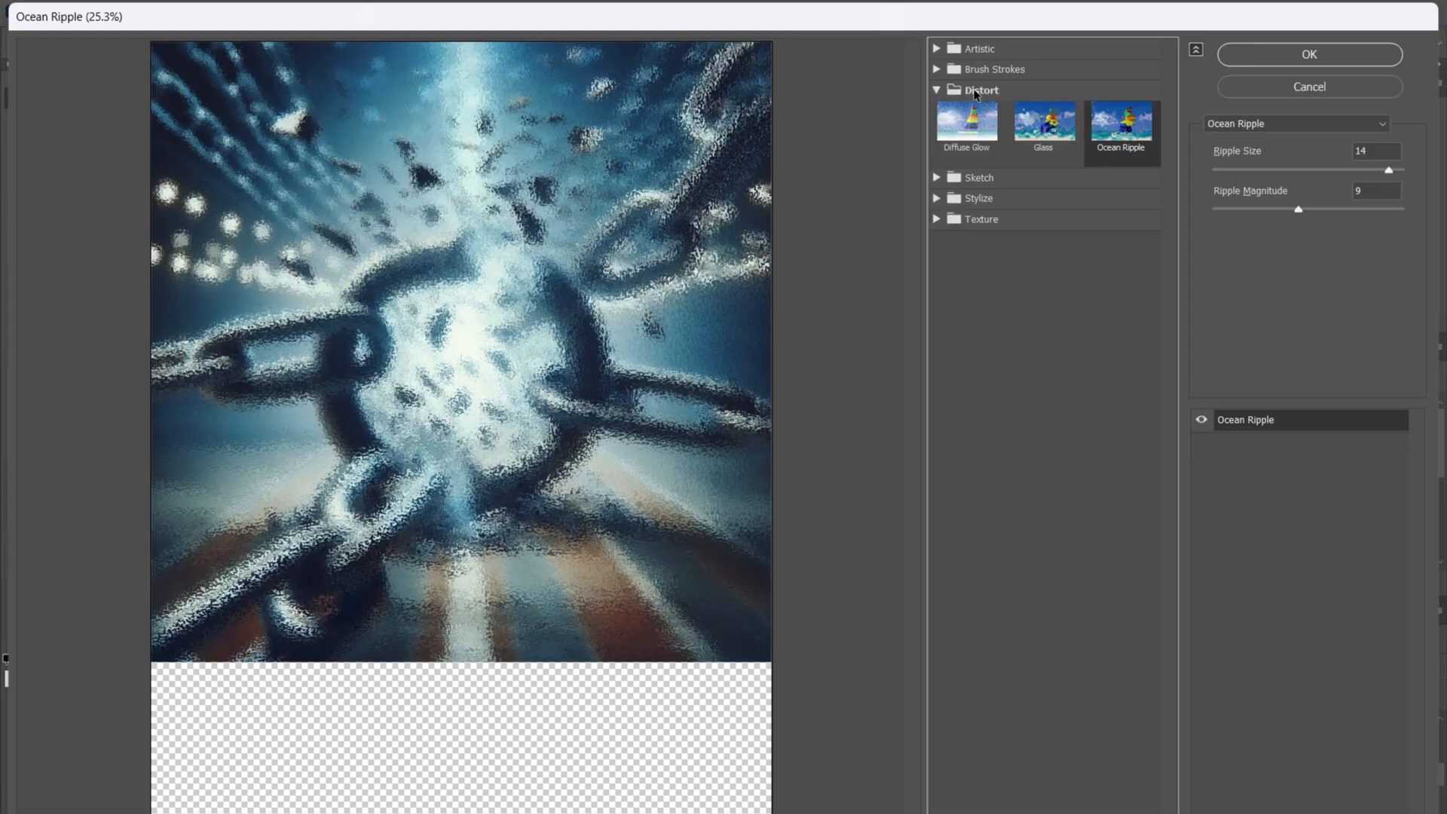
{"action": "left_click", "coordinate": [1065, 136]}
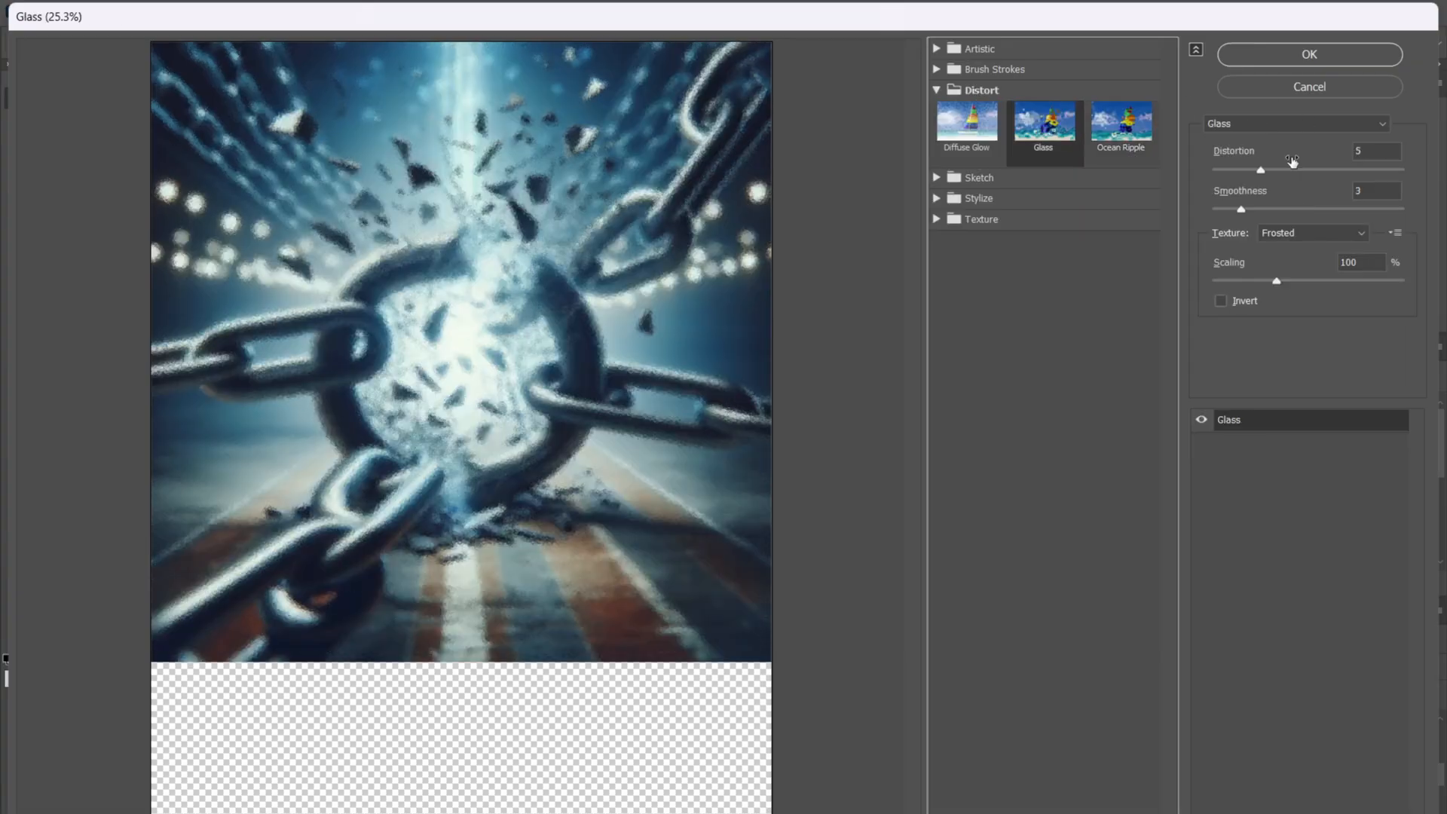
{"action": "left_click", "coordinate": [1281, 169]}
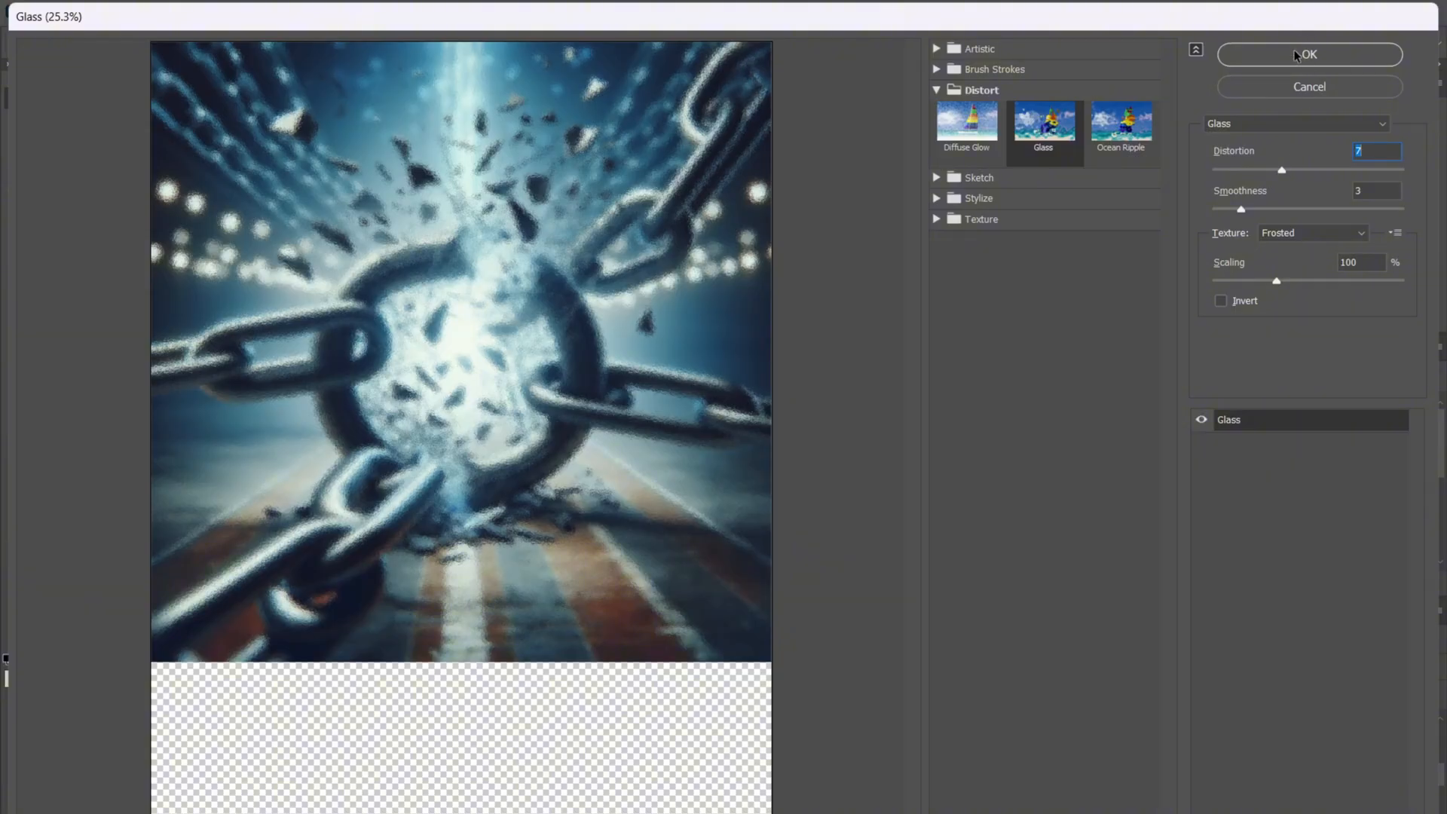
{"action": "left_click", "coordinate": [1295, 90]}
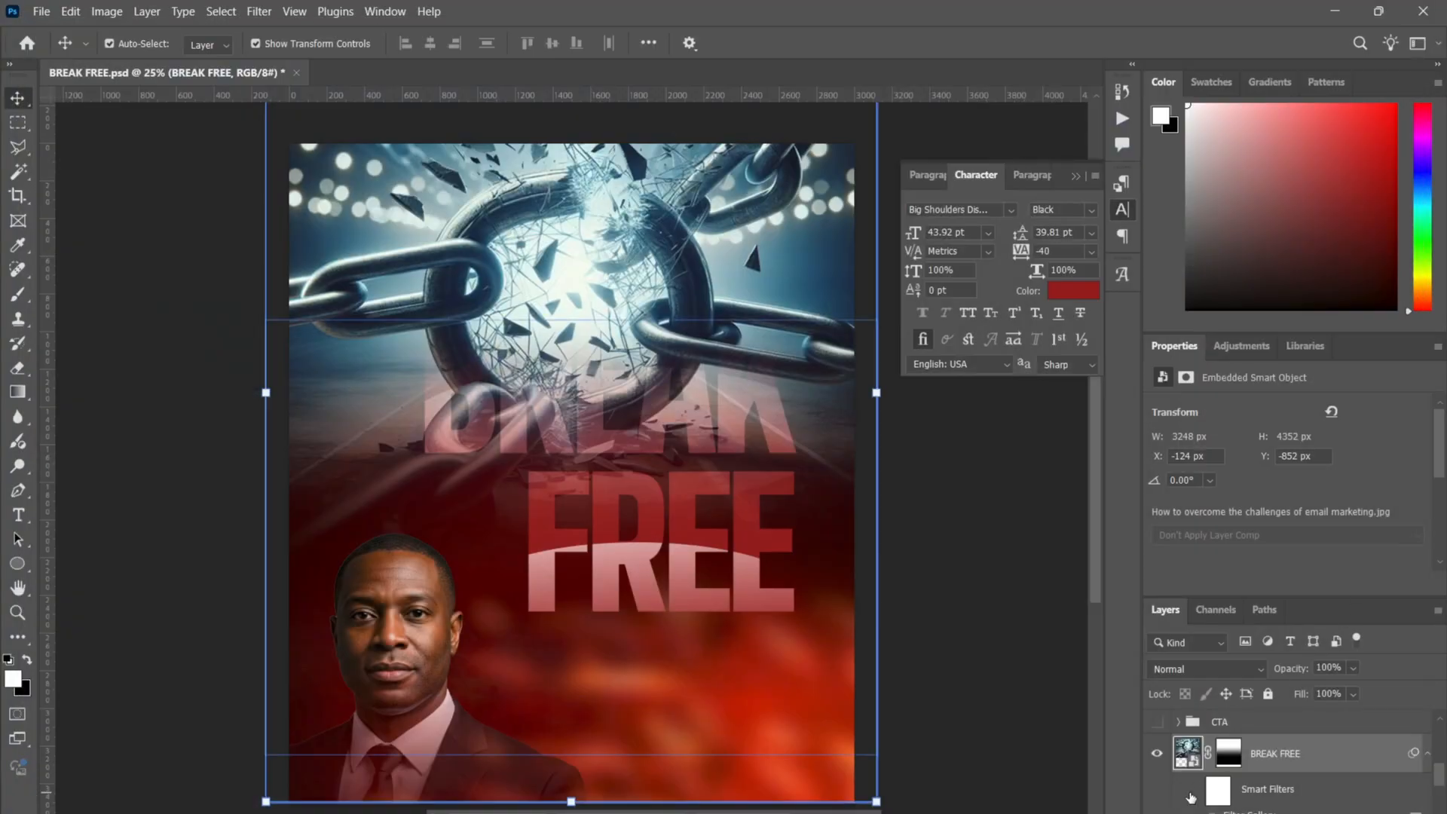
- Show the glass filter on the chain image and preview blend modes without choosing one
{"action": "left_click", "coordinate": [1194, 791]}
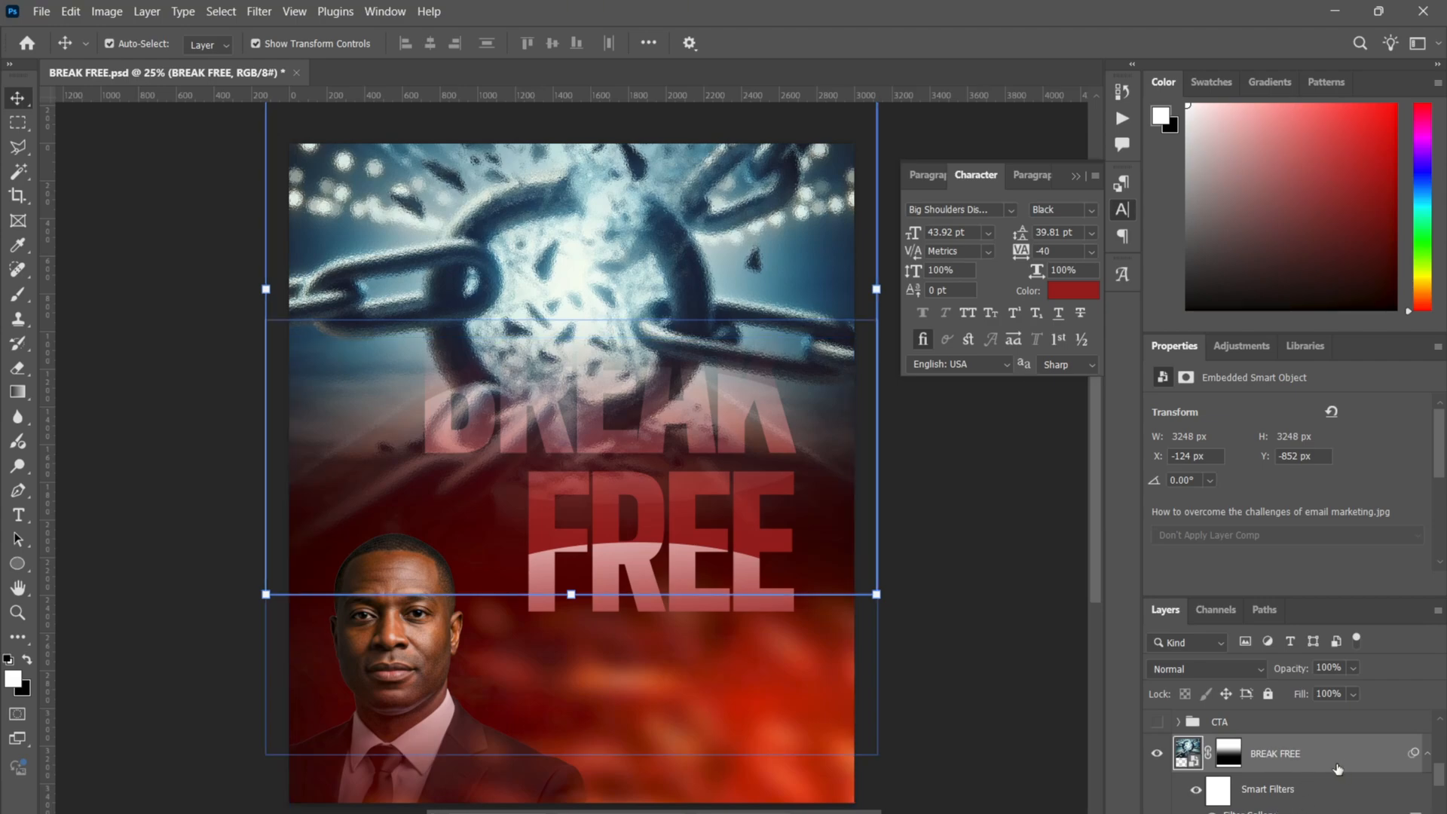
{"action": "left_click", "coordinate": [1209, 668]}
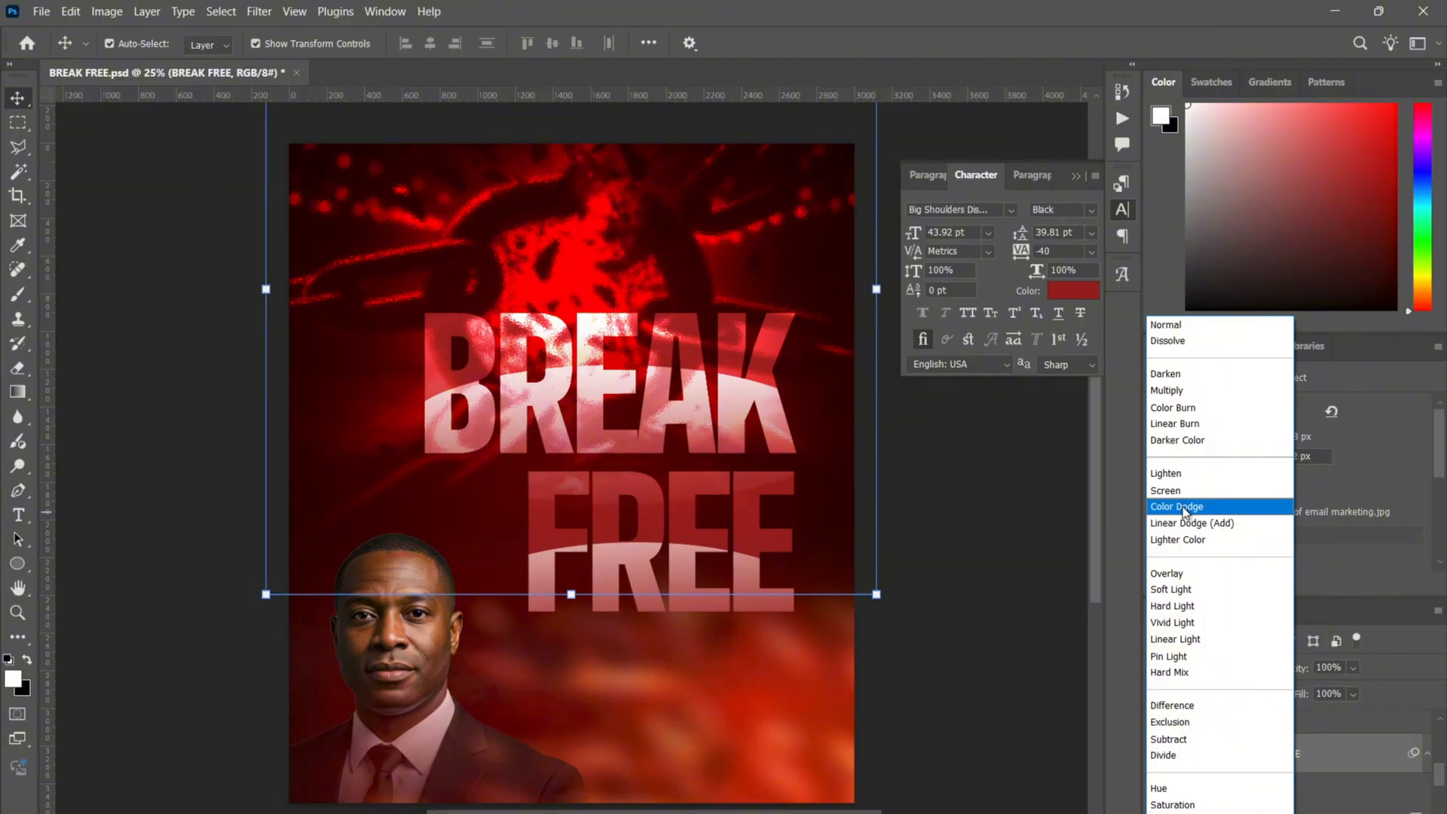
{"action": "left_click", "coordinate": [1002, 532]}
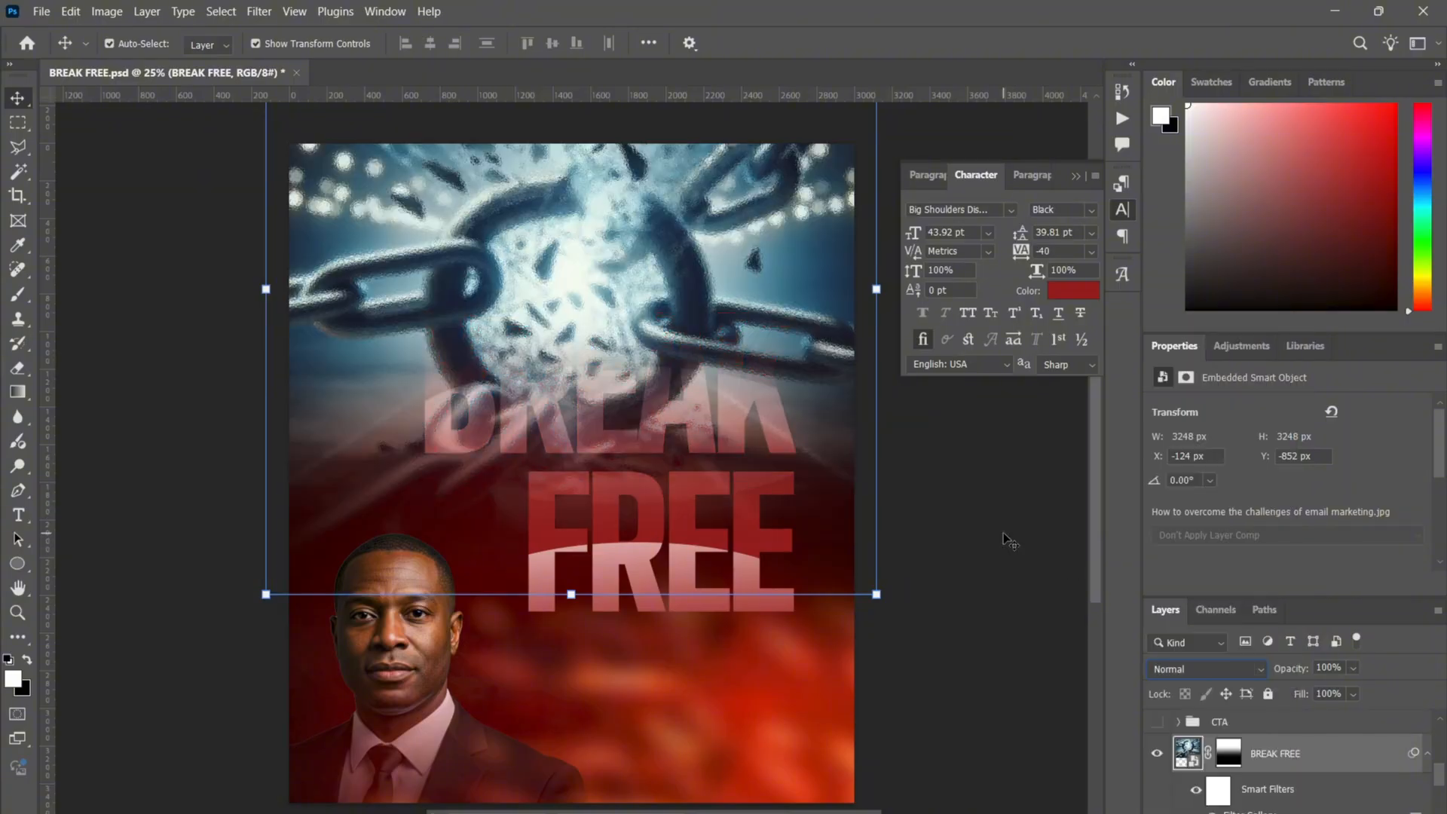
- Collapse the chain layer's smart filters, reselect the BREAK FREE chain layer, and view its blend mode choices
{"action": "left_click", "coordinate": [1427, 753]}
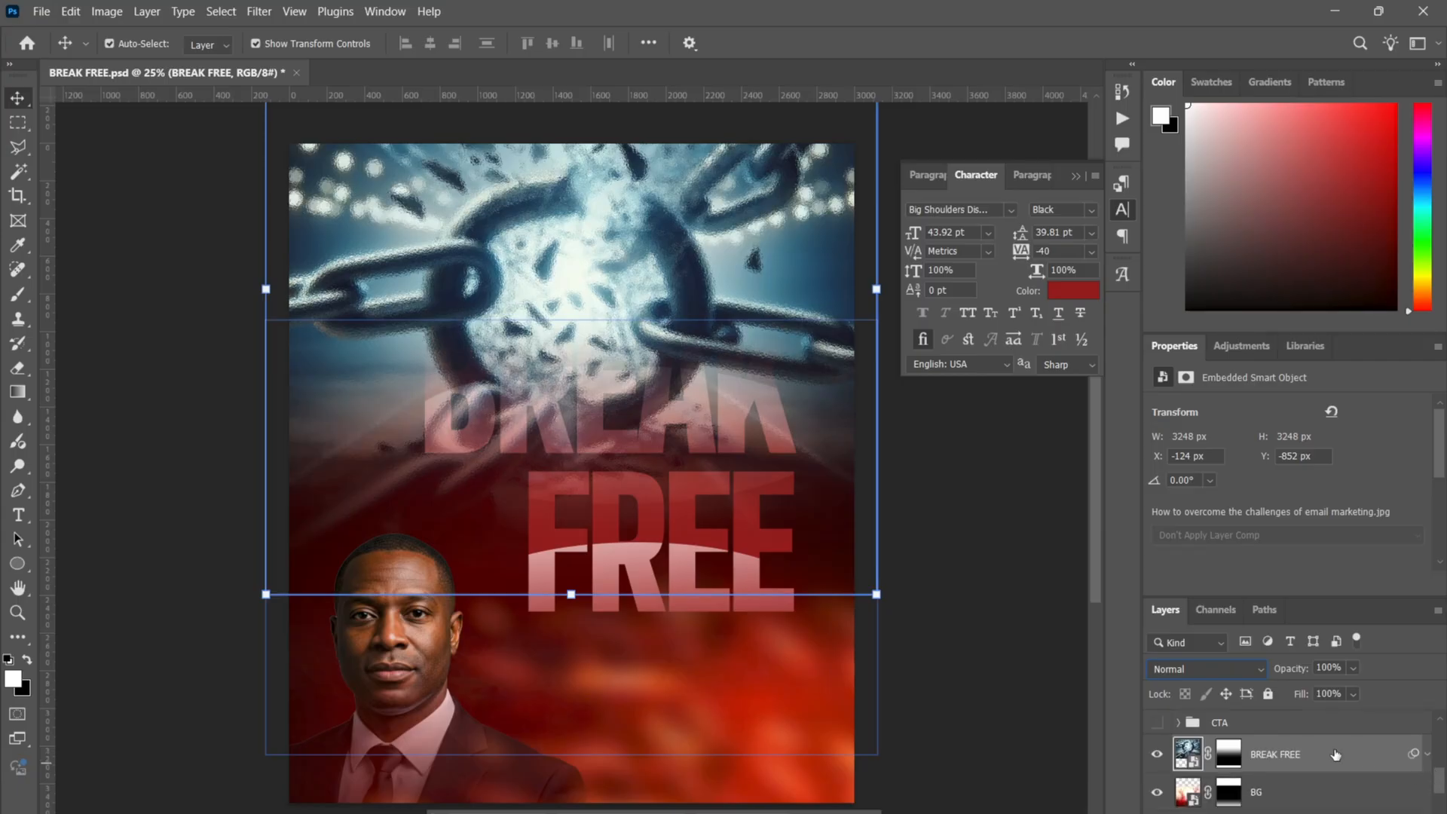
{"action": "scroll", "coordinate": [1281, 754], "scroll_direction": "down", "scroll_amount": 3}
{"action": "left_click", "coordinate": [1227, 748]}
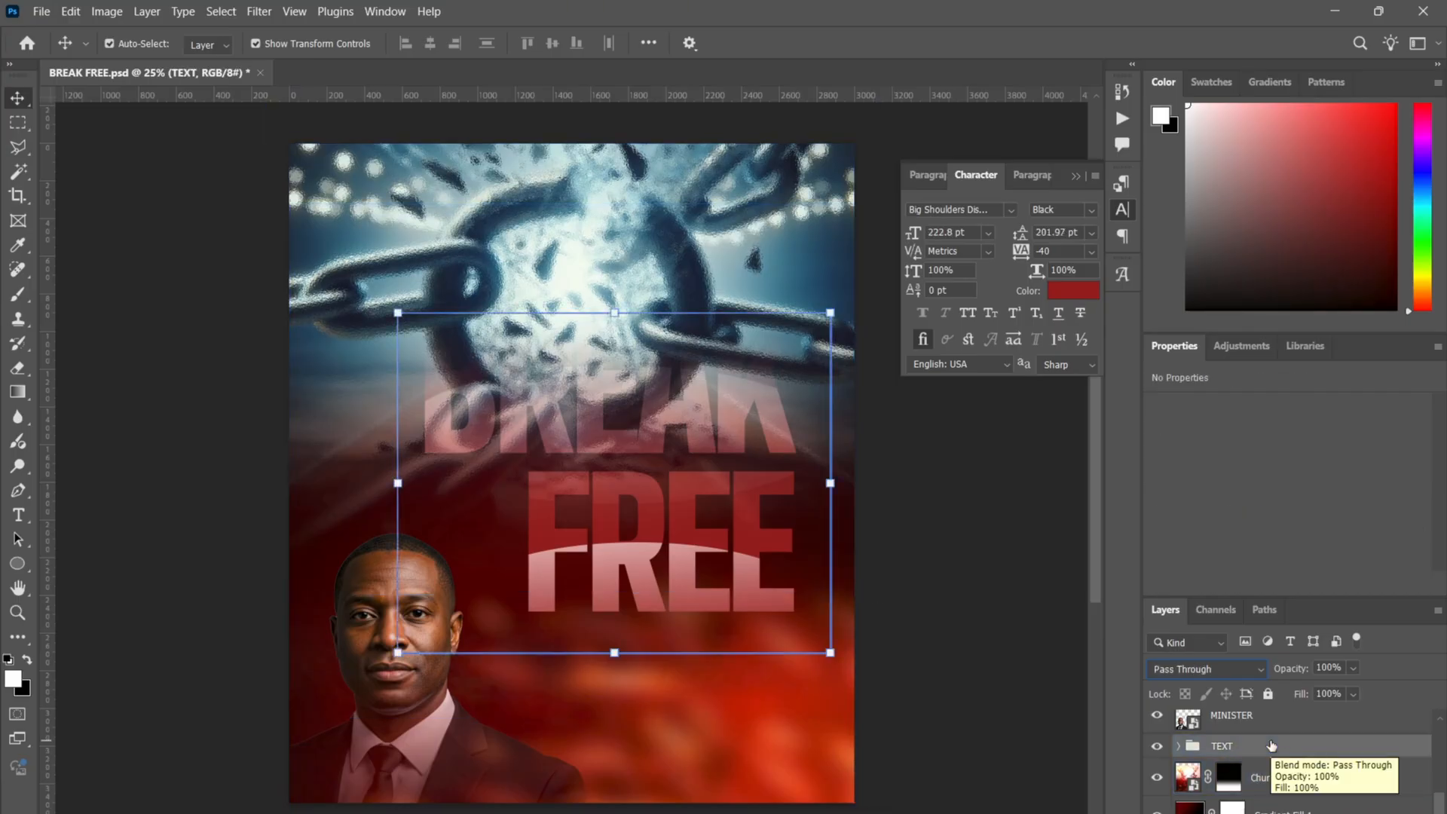
{"action": "scroll", "coordinate": [1253, 756], "scroll_direction": "up", "scroll_amount": 2}
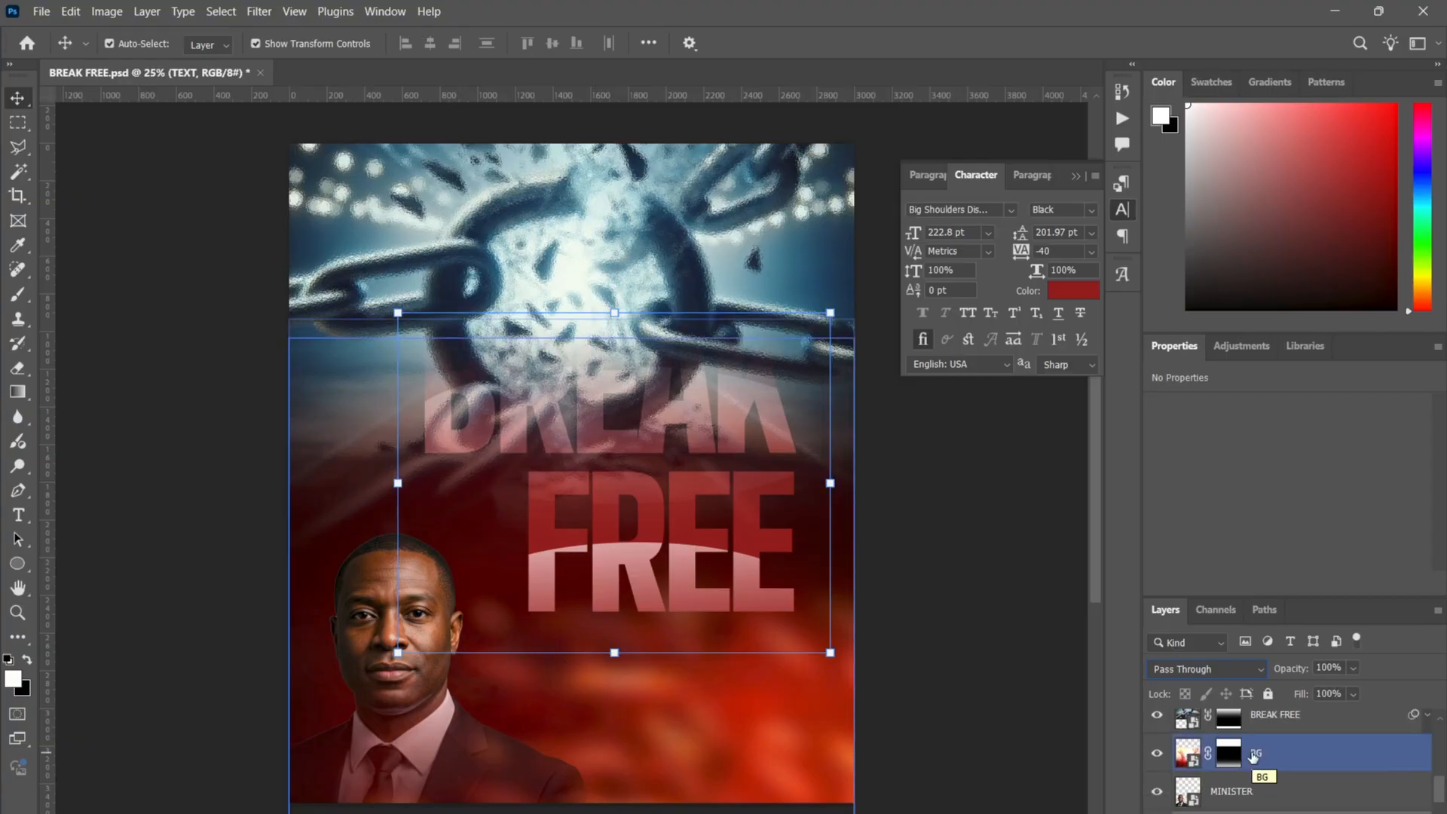
{"action": "left_click", "coordinate": [1295, 725]}
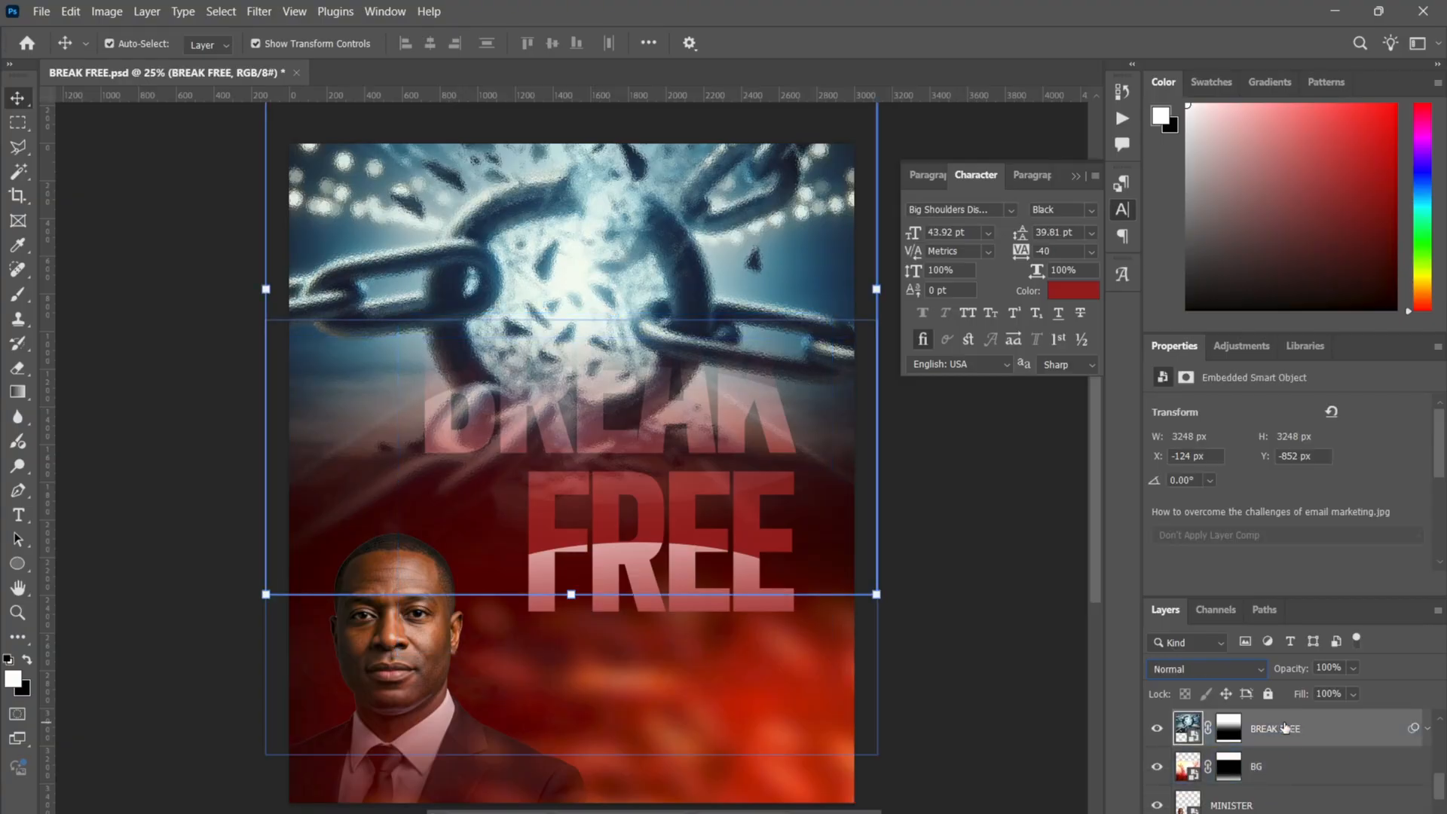
{"action": "left_click", "coordinate": [1245, 668]}
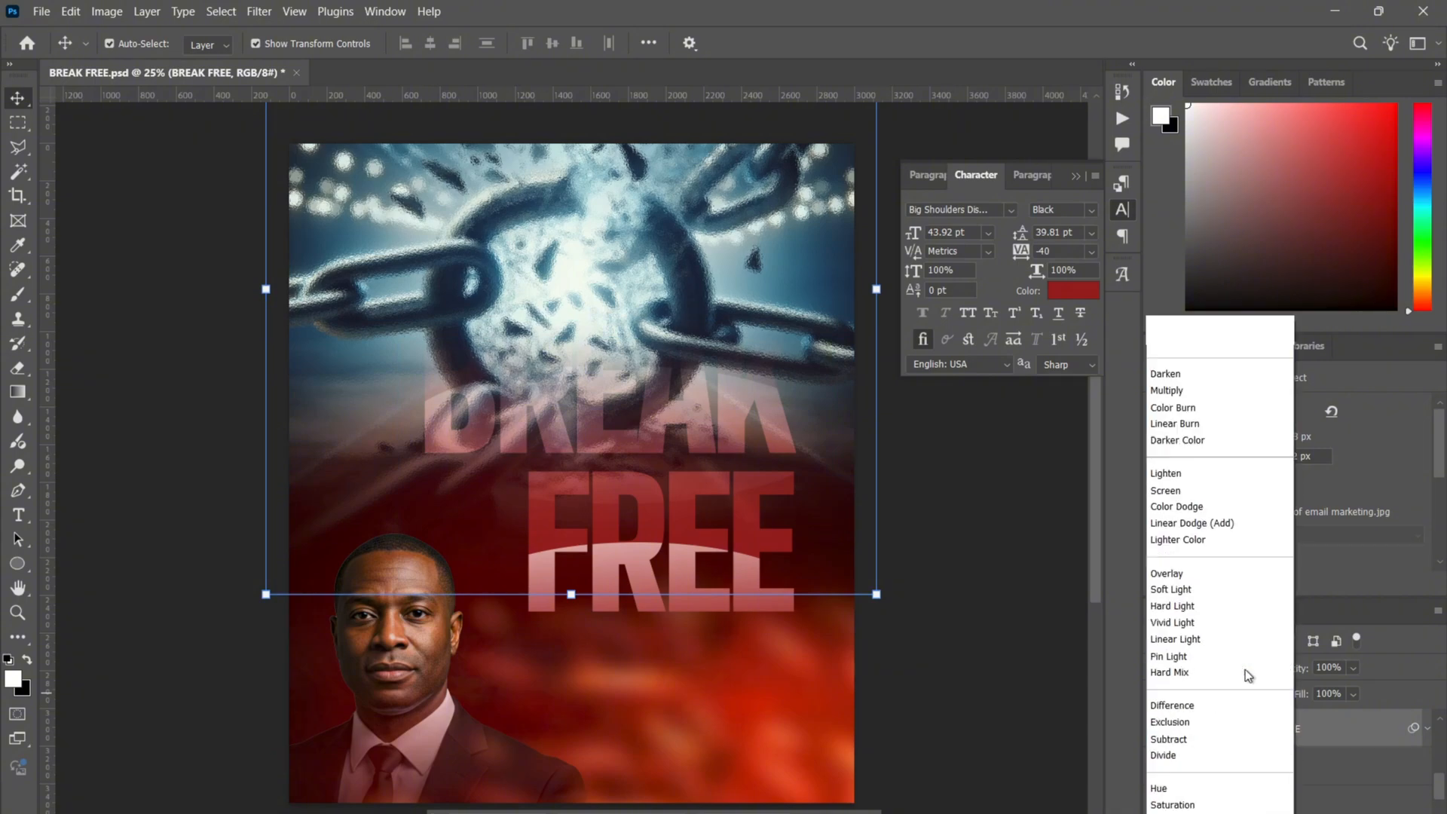
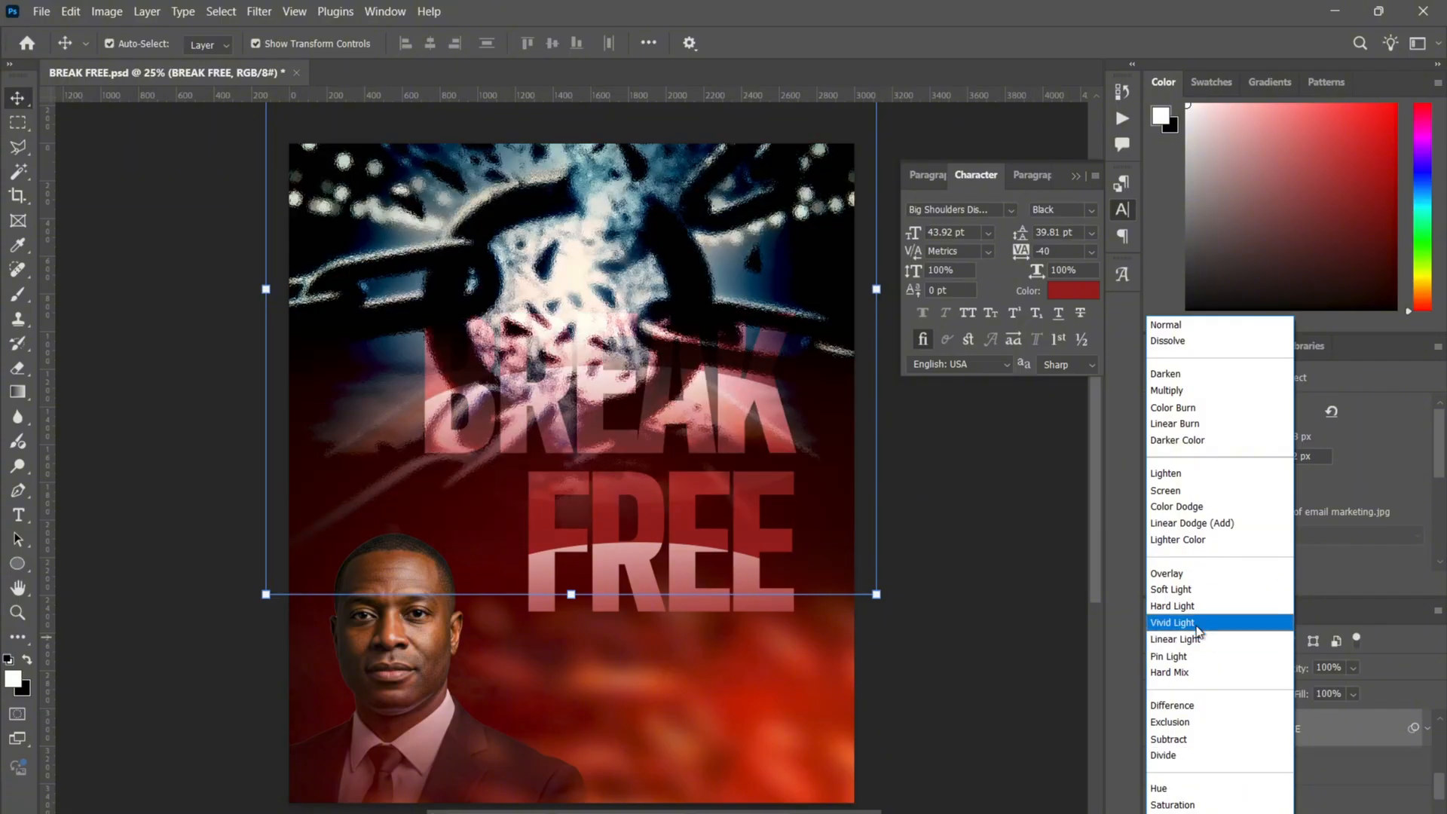
- Set the BREAK FREE chain layer to Color Dodge, check it zoomed in and out, then deselect
{"action": "left_click", "coordinate": [1207, 507]}
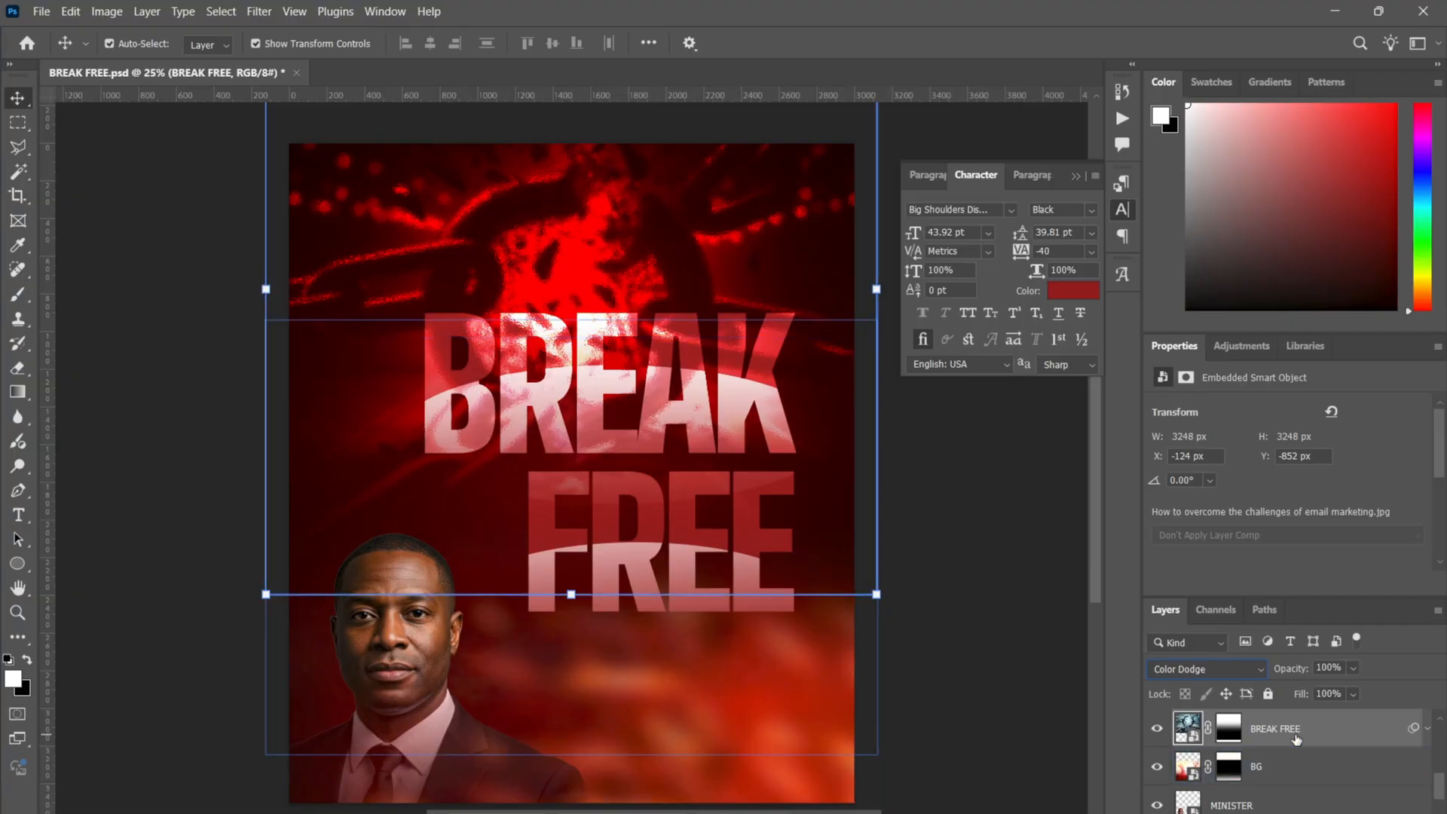
{"action": "key", "text": "ctrl+plus"}
{"action": "key", "text": "ctrl+plus"}
{"action": "key", "text": "ctrl+plus"}
{"action": "key", "text": "ctrl+plus"}
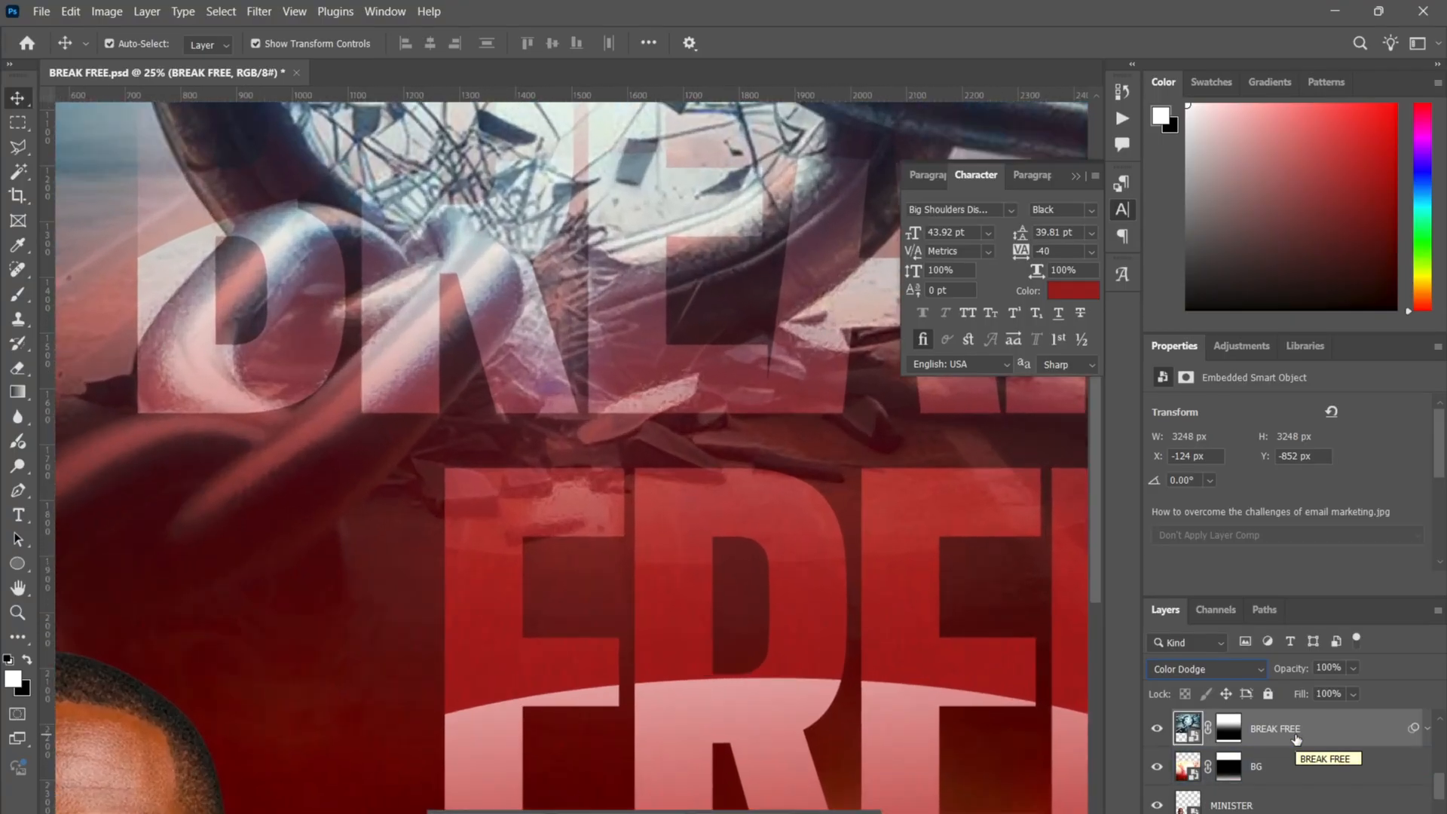
{"action": "key", "text": "ctrl+minus"}
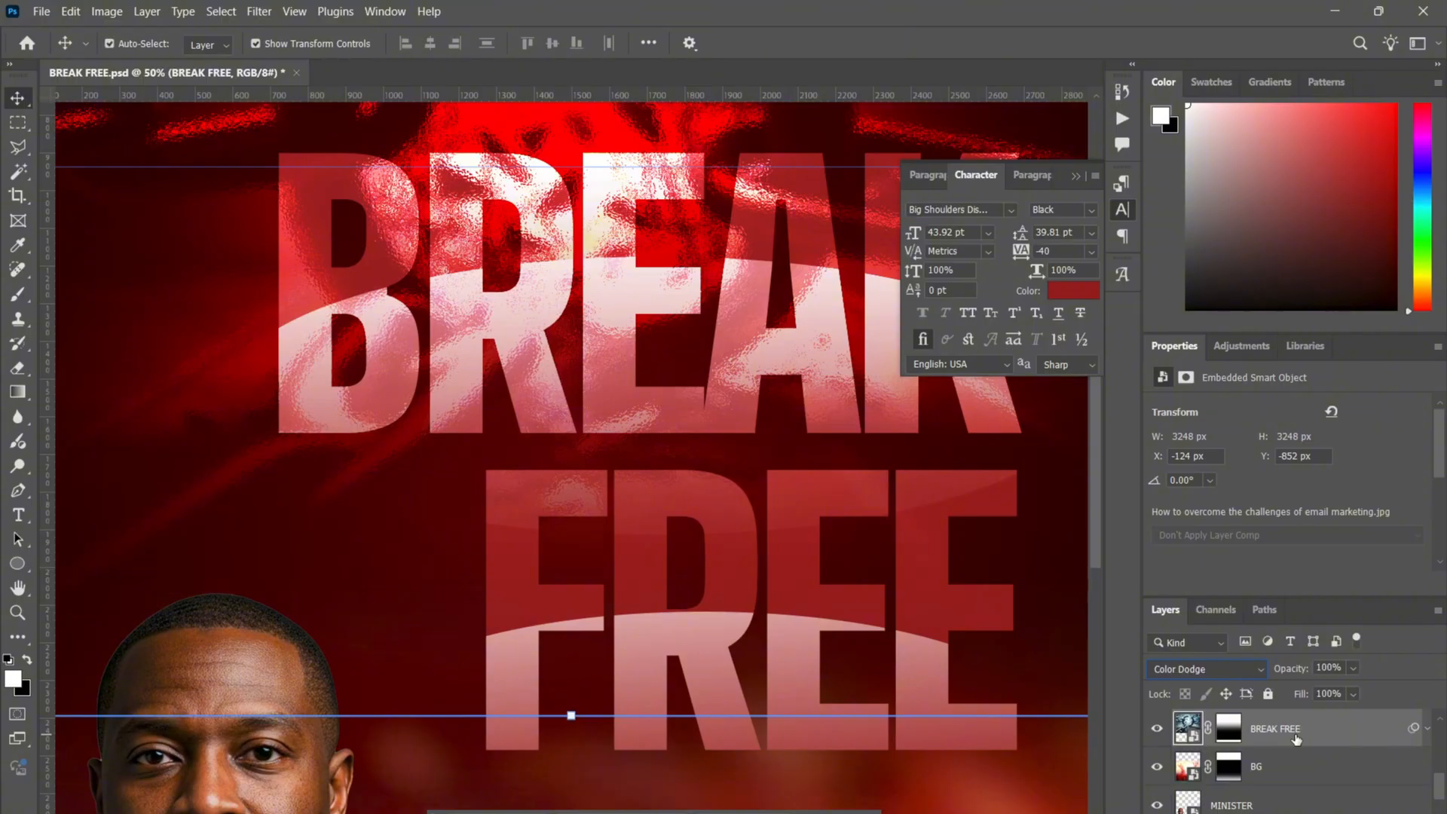
{"action": "key", "text": "ctrl+minus"}
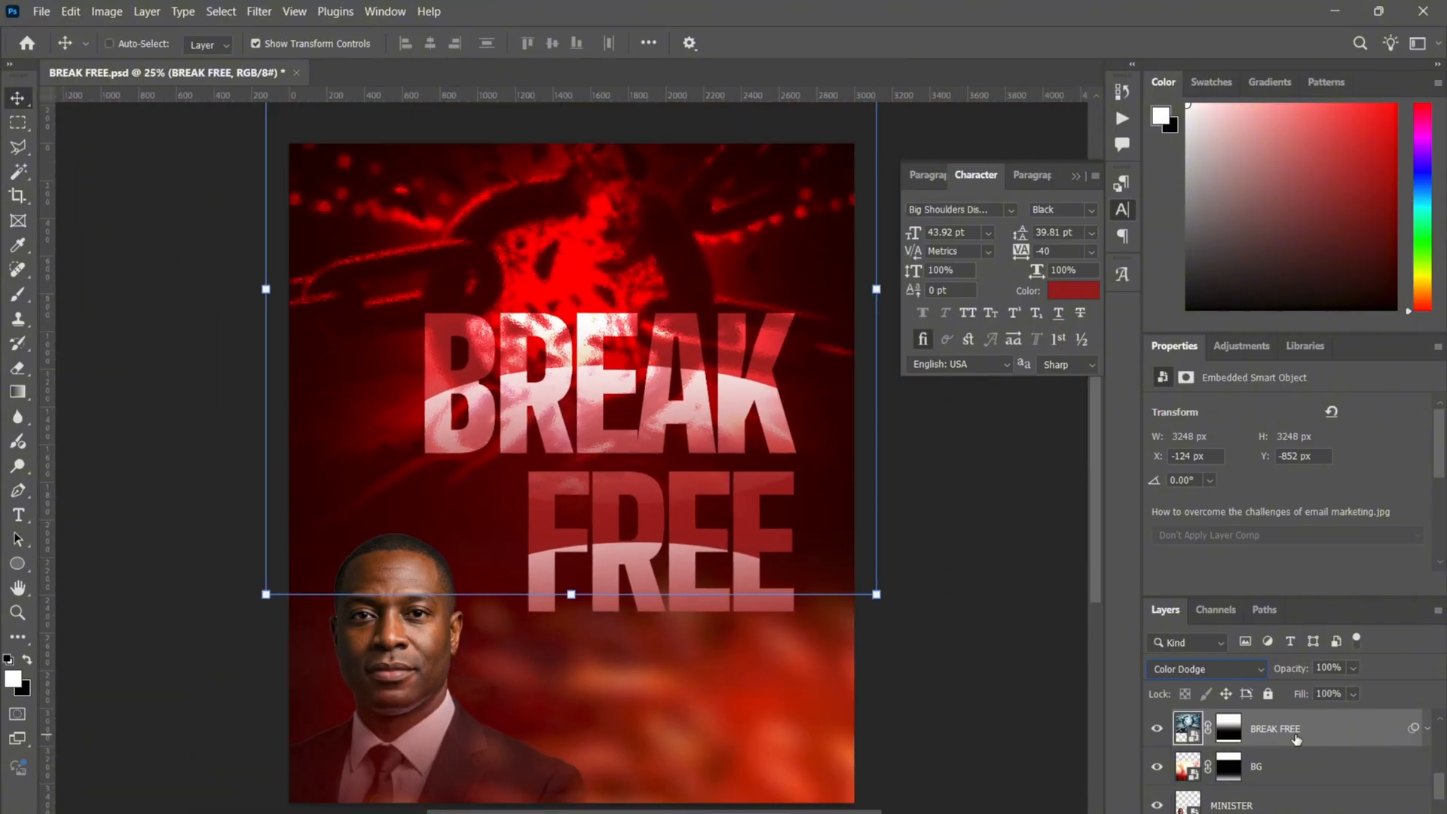
{"action": "scroll", "coordinate": [1306, 737], "scroll_direction": "up", "scroll_amount": 5}
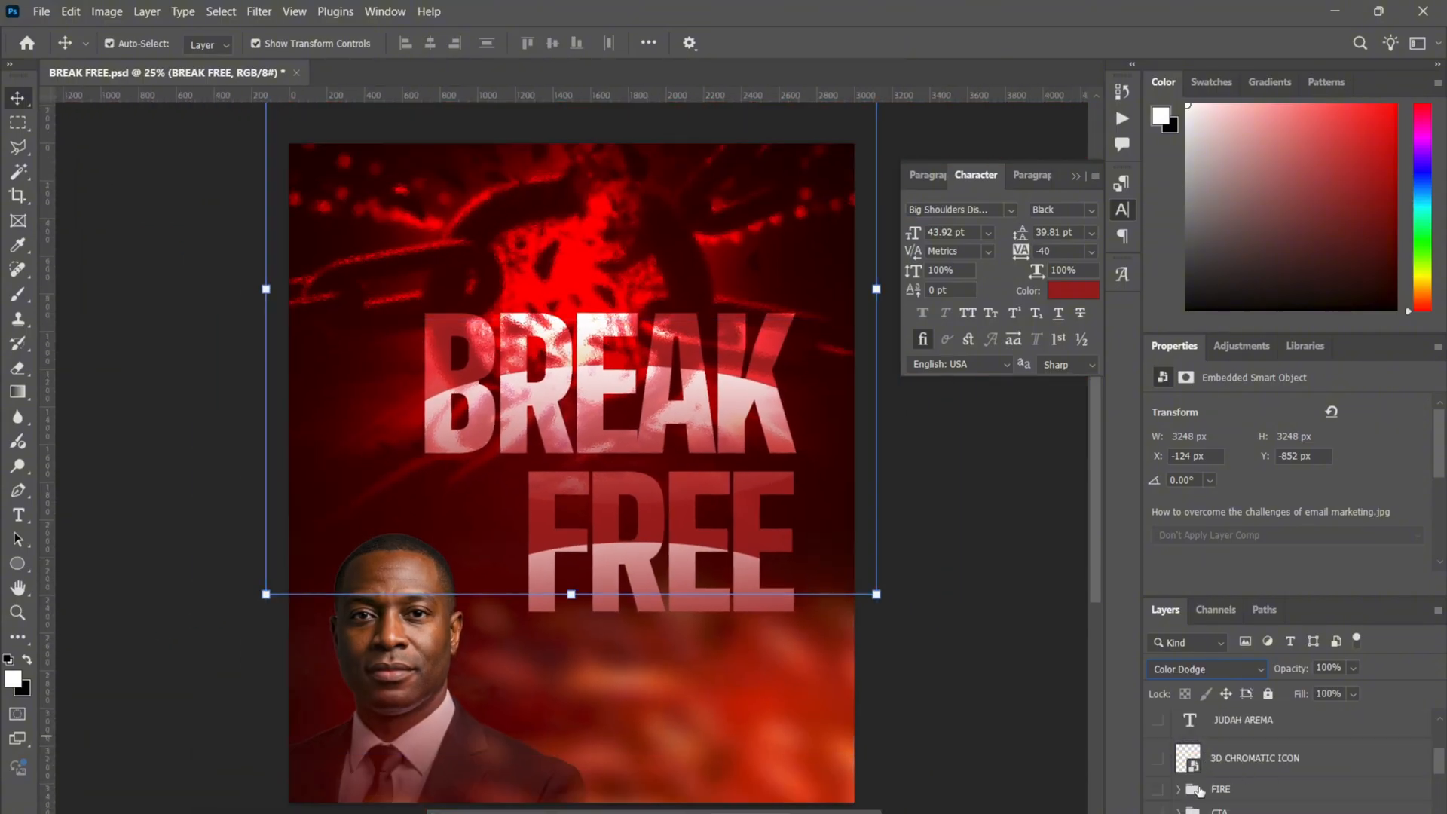
{"action": "left_click", "coordinate": [1031, 668]}
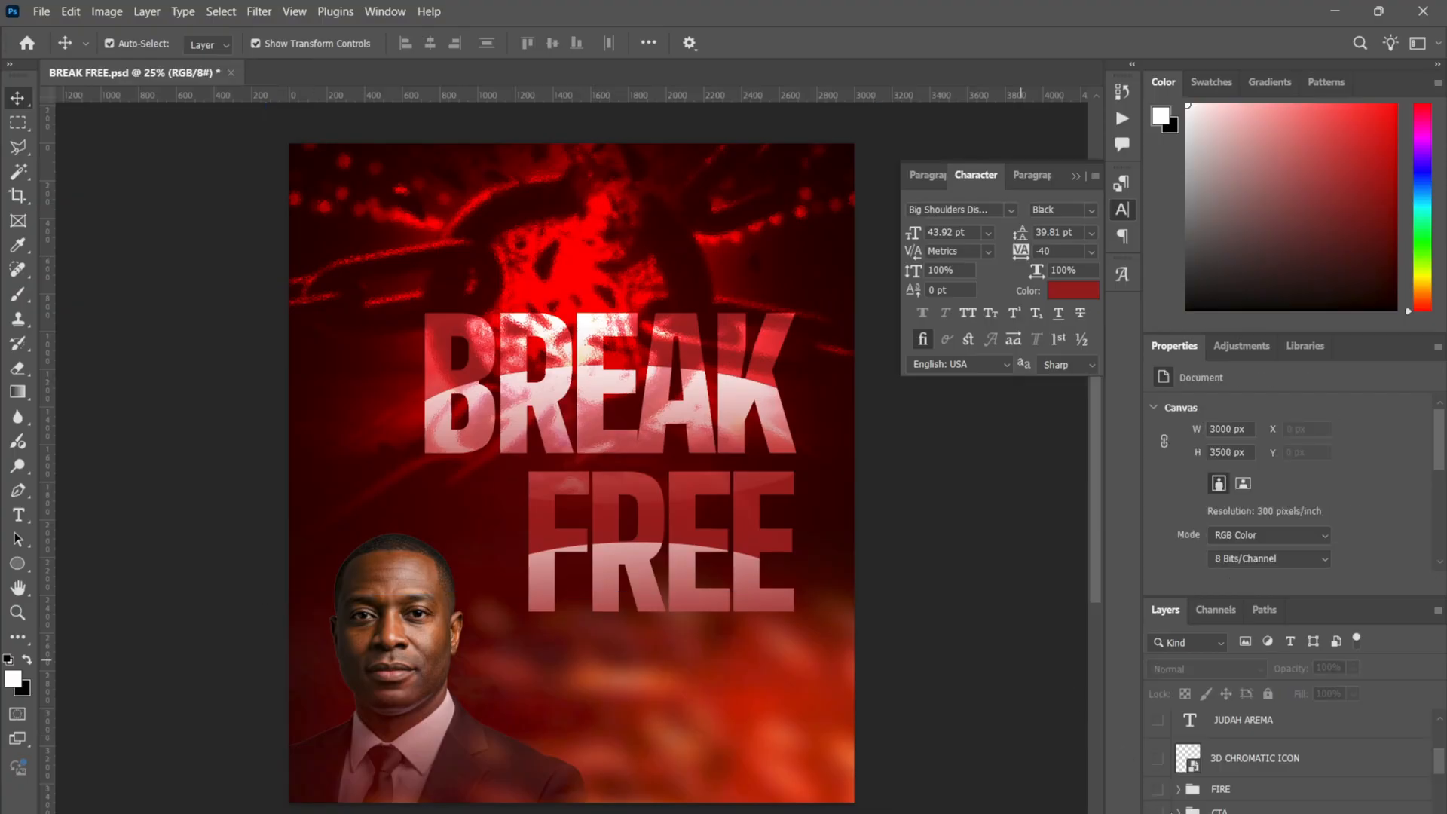
- Turn on the CTA event-details group and expand it
{"action": "left_click", "coordinate": [1225, 811]}
{"action": "left_click", "coordinate": [1157, 811]}
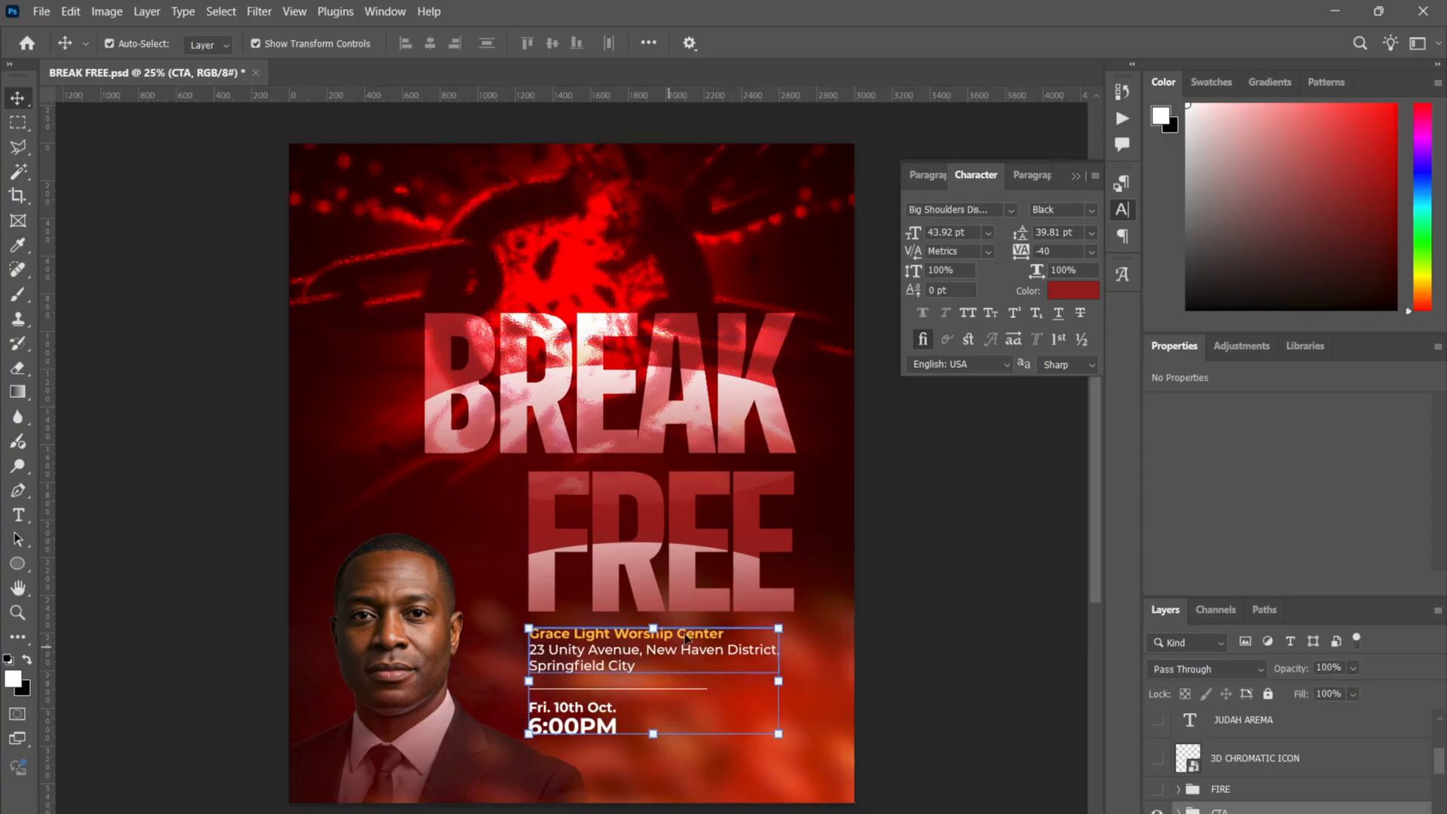
{"action": "left_click", "coordinate": [1179, 811]}
{"action": "scroll", "coordinate": [1261, 784], "scroll_direction": "down", "scroll_amount": 3}
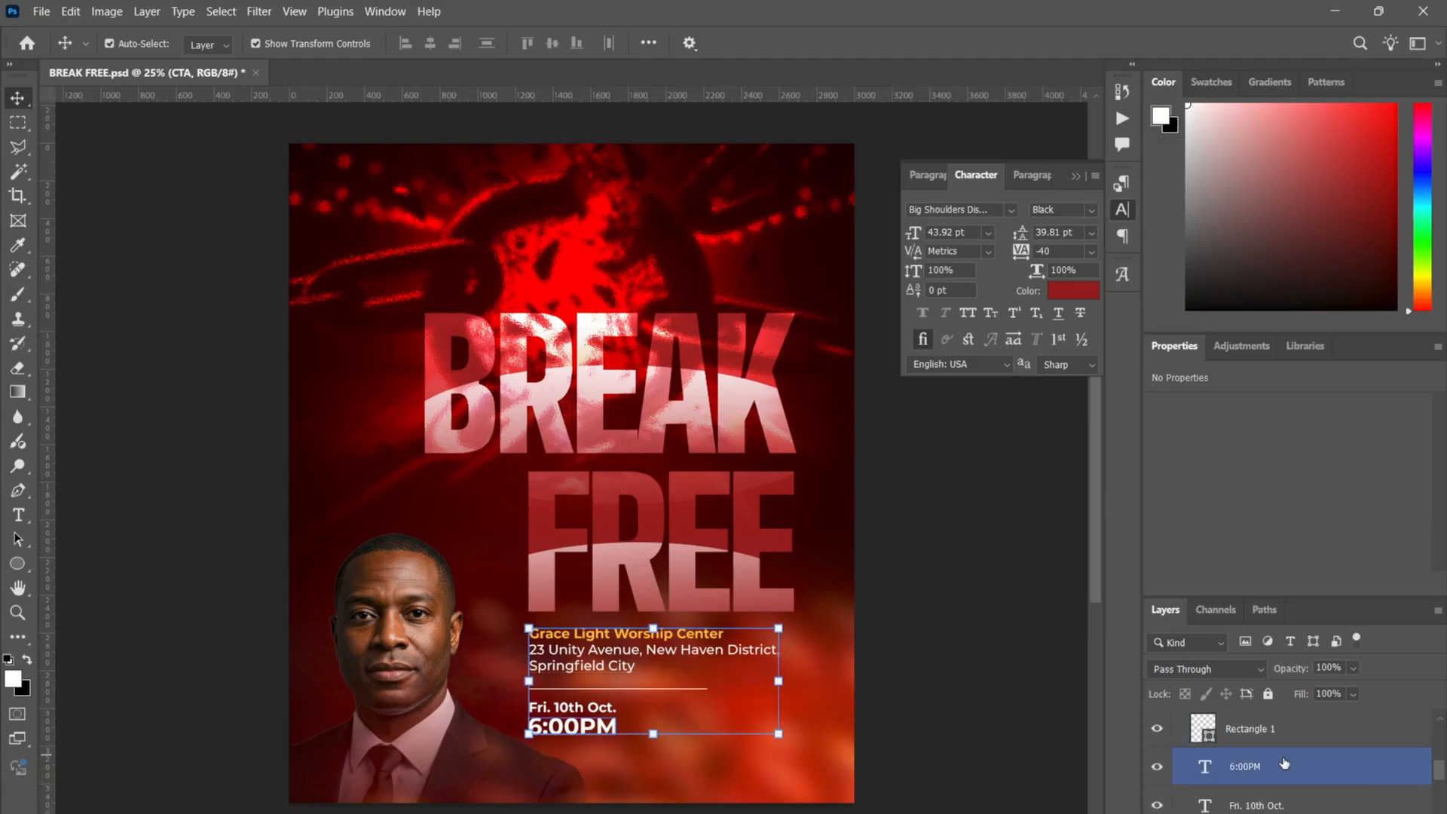
- Select the 6:00PM, Fri. 10th Oct. and Rectangle 1 divider layers in turn
{"action": "left_click", "coordinate": [1284, 765]}
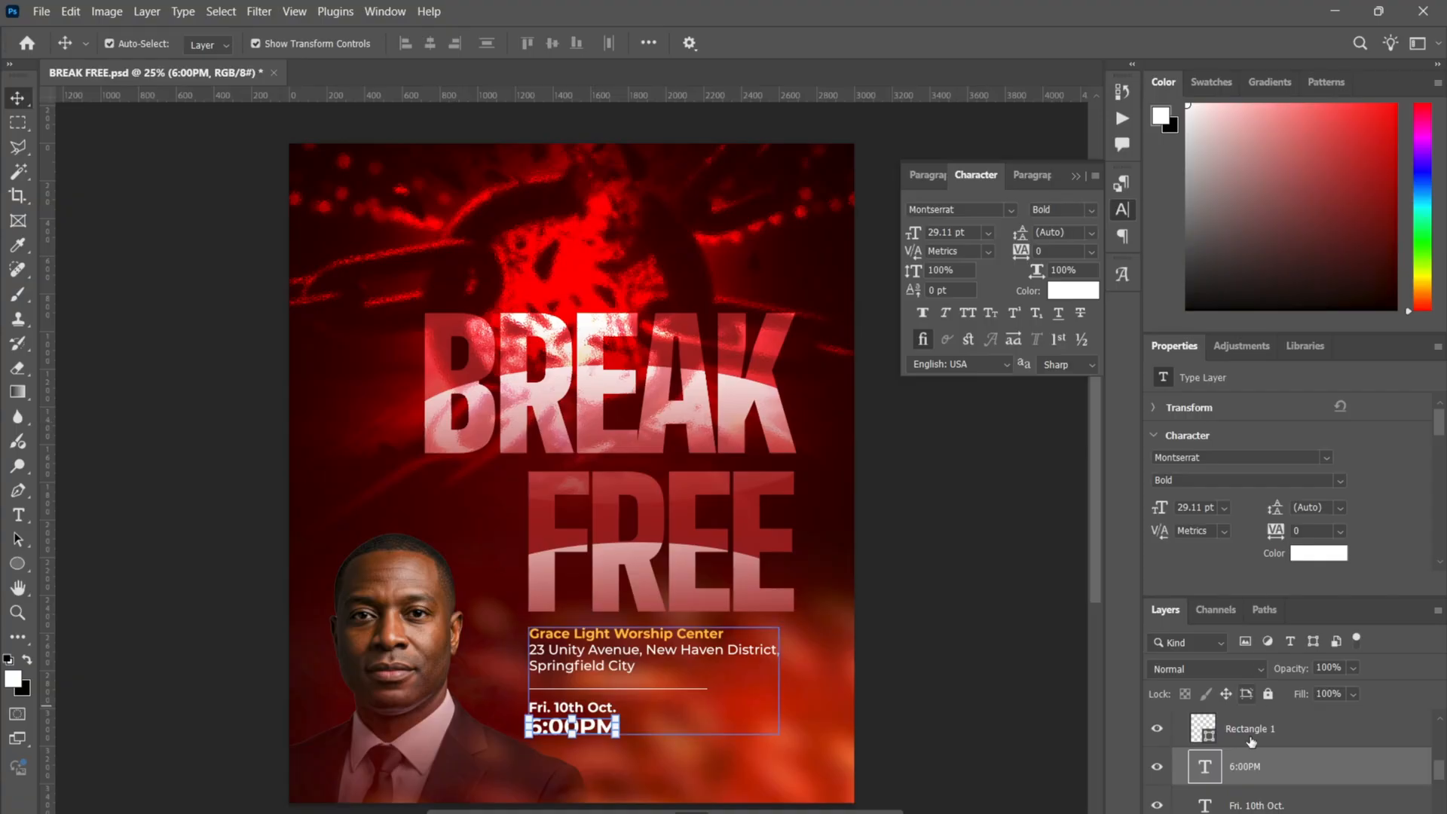
{"action": "left_click", "coordinate": [1242, 805]}
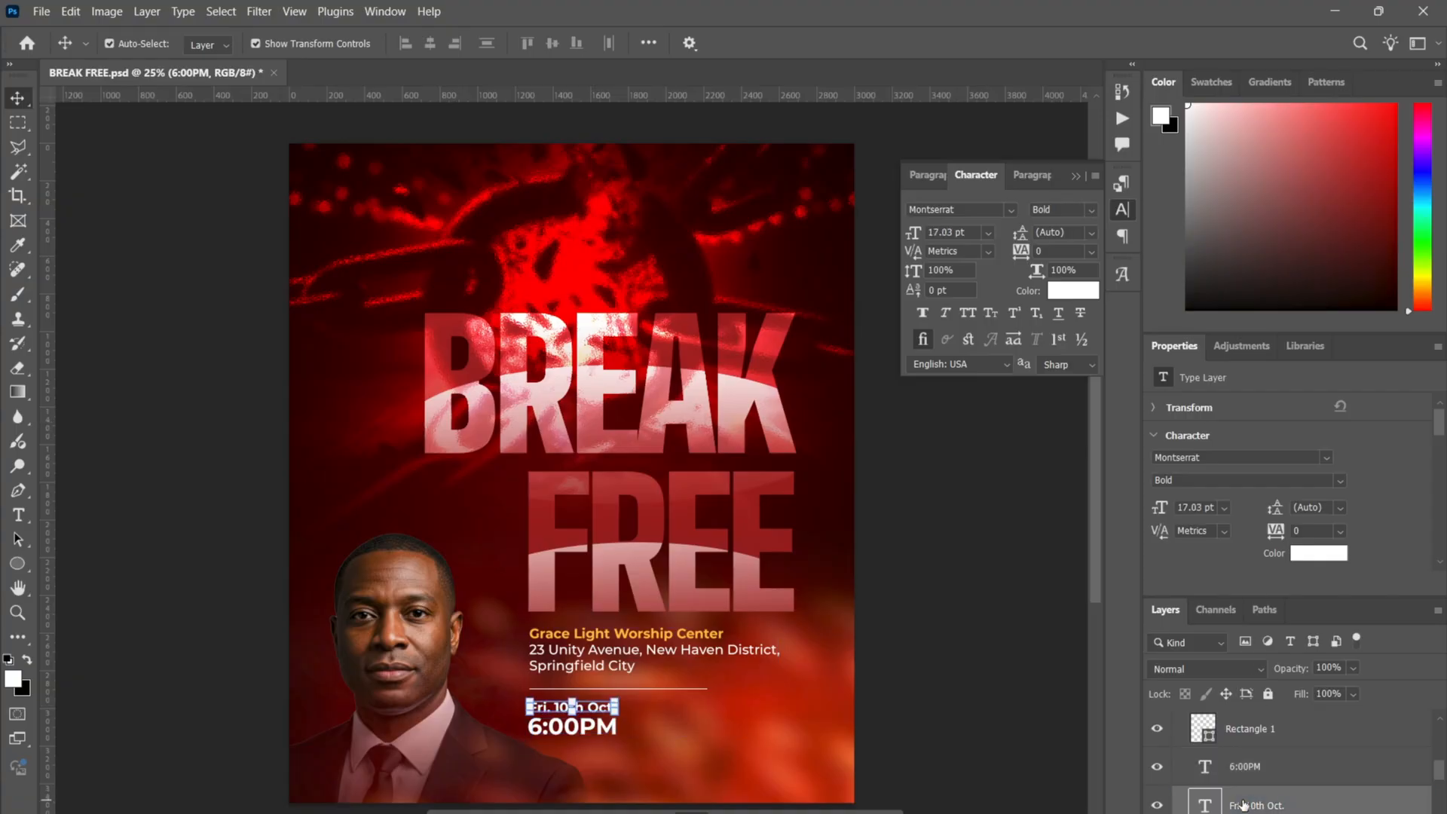
{"action": "left_click", "coordinate": [1290, 769], "text": "shift"}
{"action": "left_click", "coordinate": [1300, 730]}
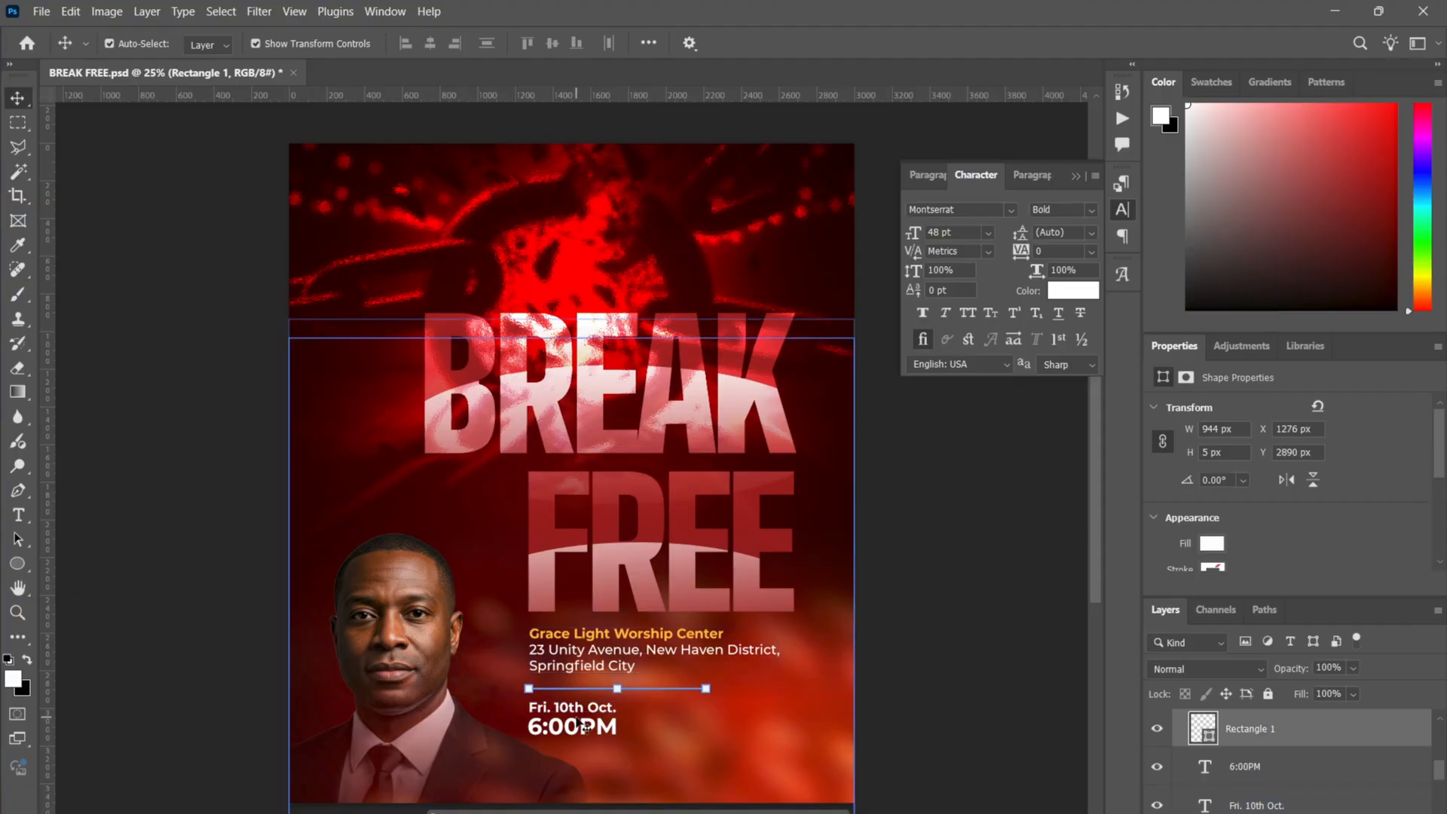
{"action": "left_click", "coordinate": [959, 666]}
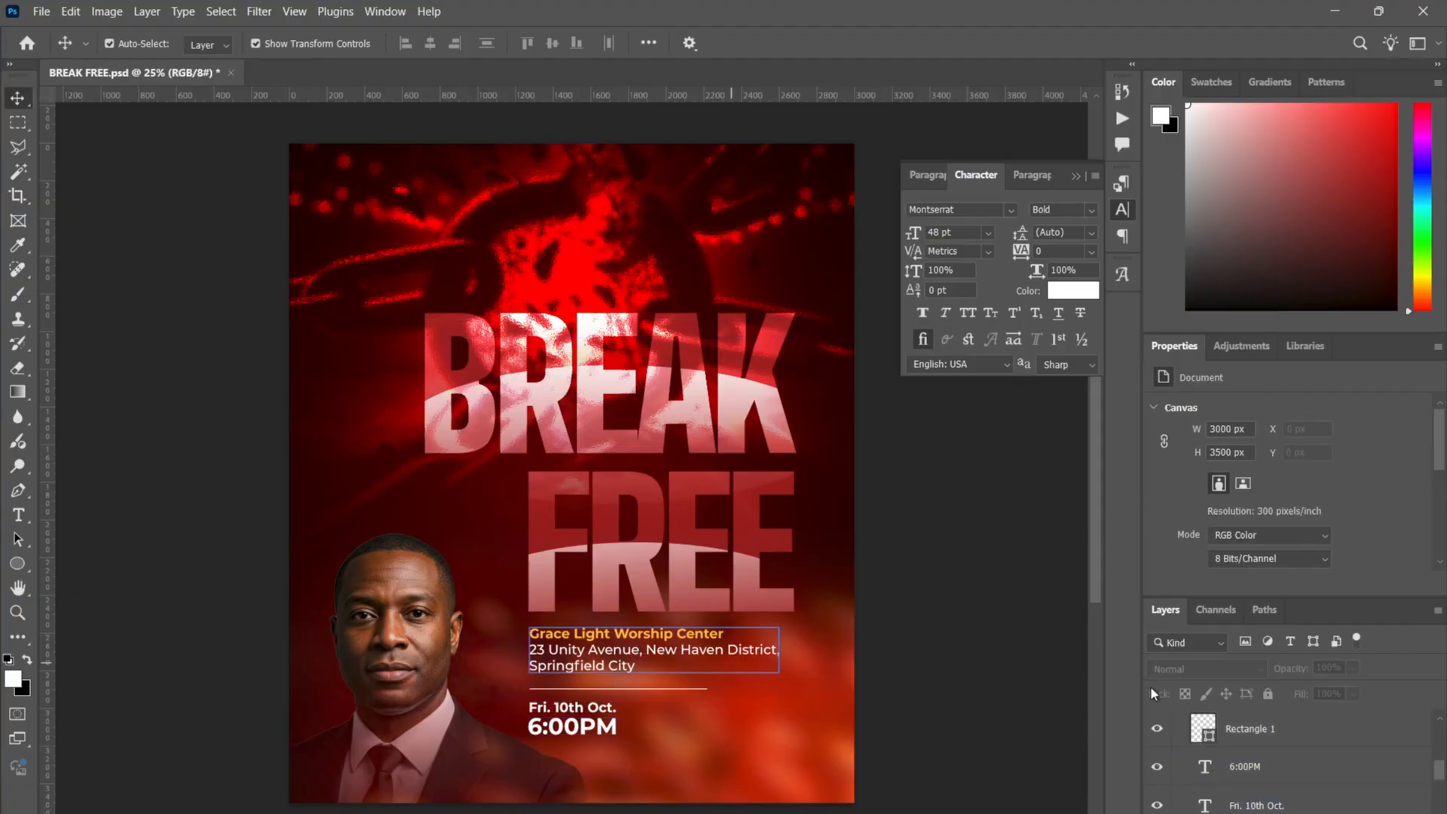
{"action": "left_click", "coordinate": [1254, 732]}
{"action": "scroll", "coordinate": [1259, 754], "scroll_direction": "down", "scroll_amount": 2}
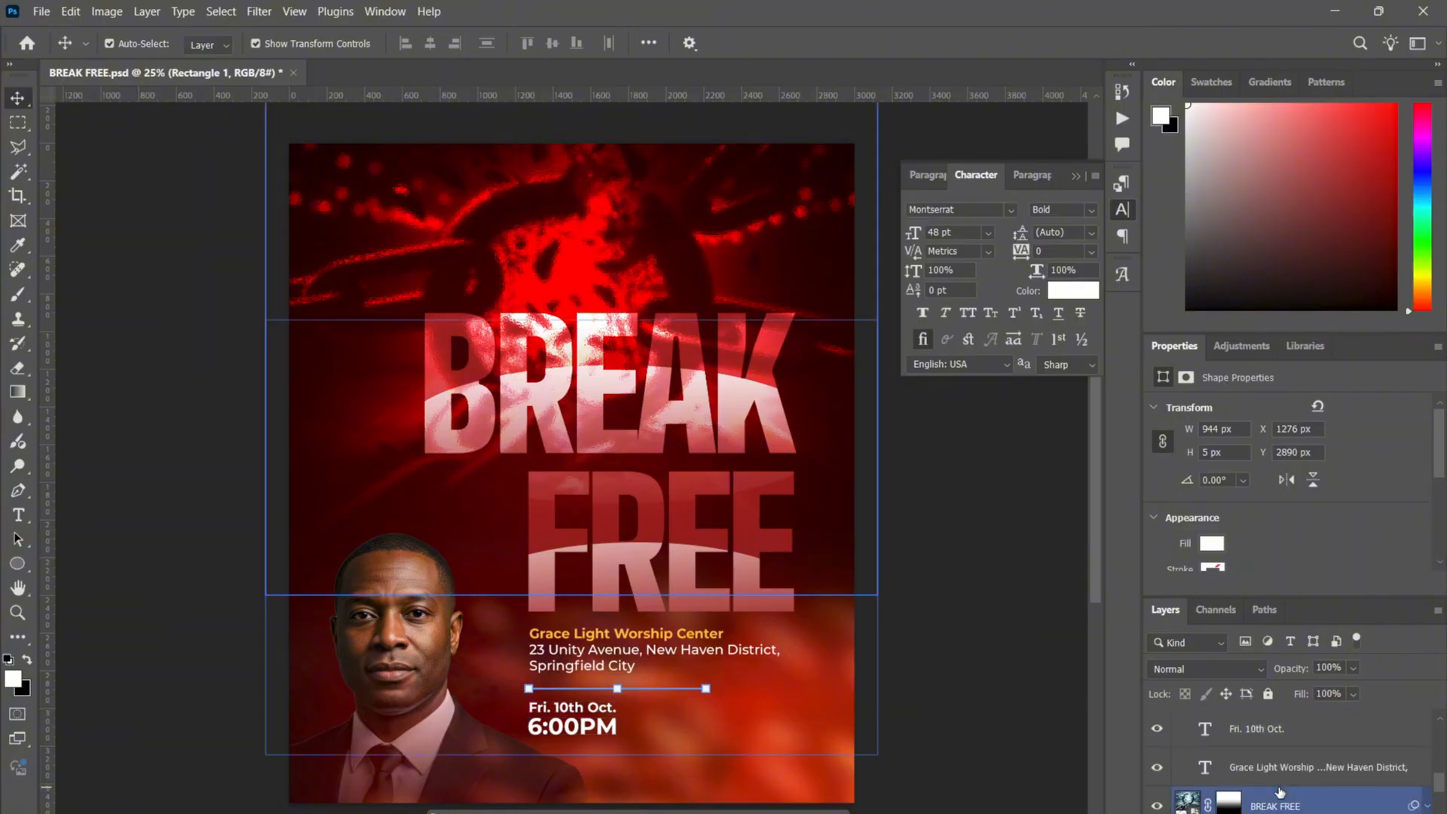
{"action": "left_click", "coordinate": [1281, 771]}
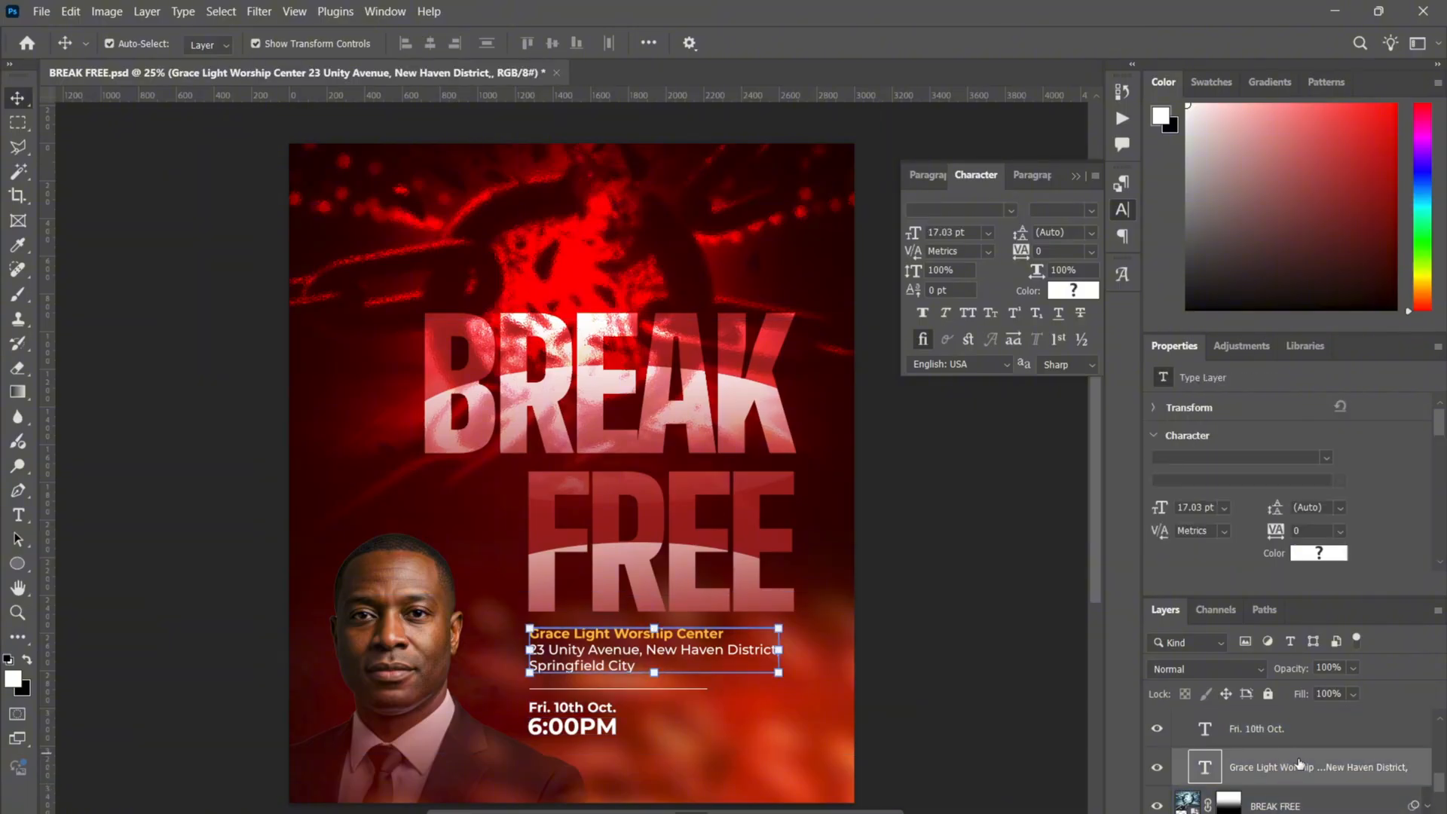
{"action": "double_click", "coordinate": [1212, 768]}
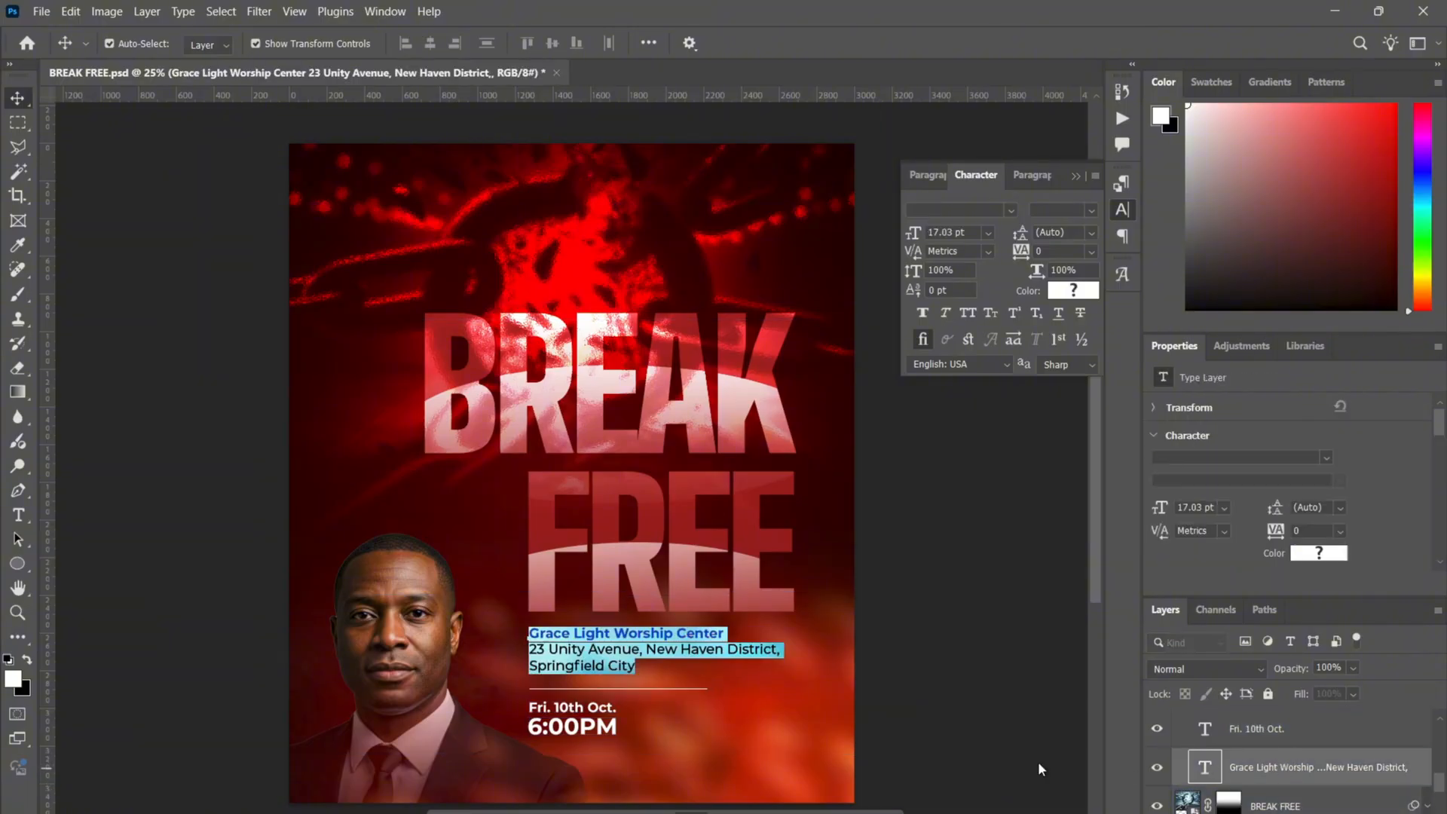
{"action": "left_click", "coordinate": [543, 648]}
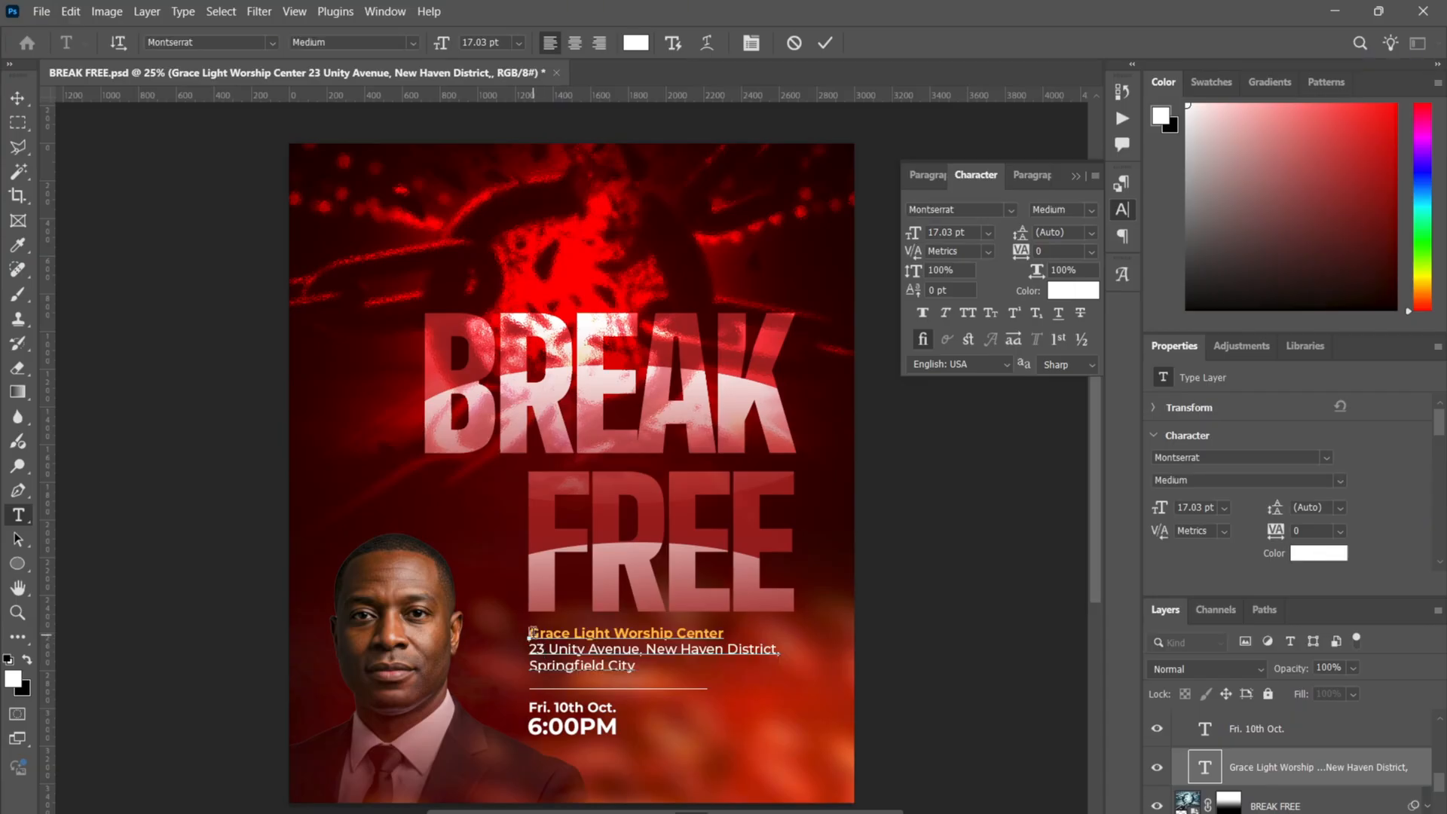
{"action": "left_click_drag", "start_coordinate": [530, 633], "coordinate": [737, 633]}
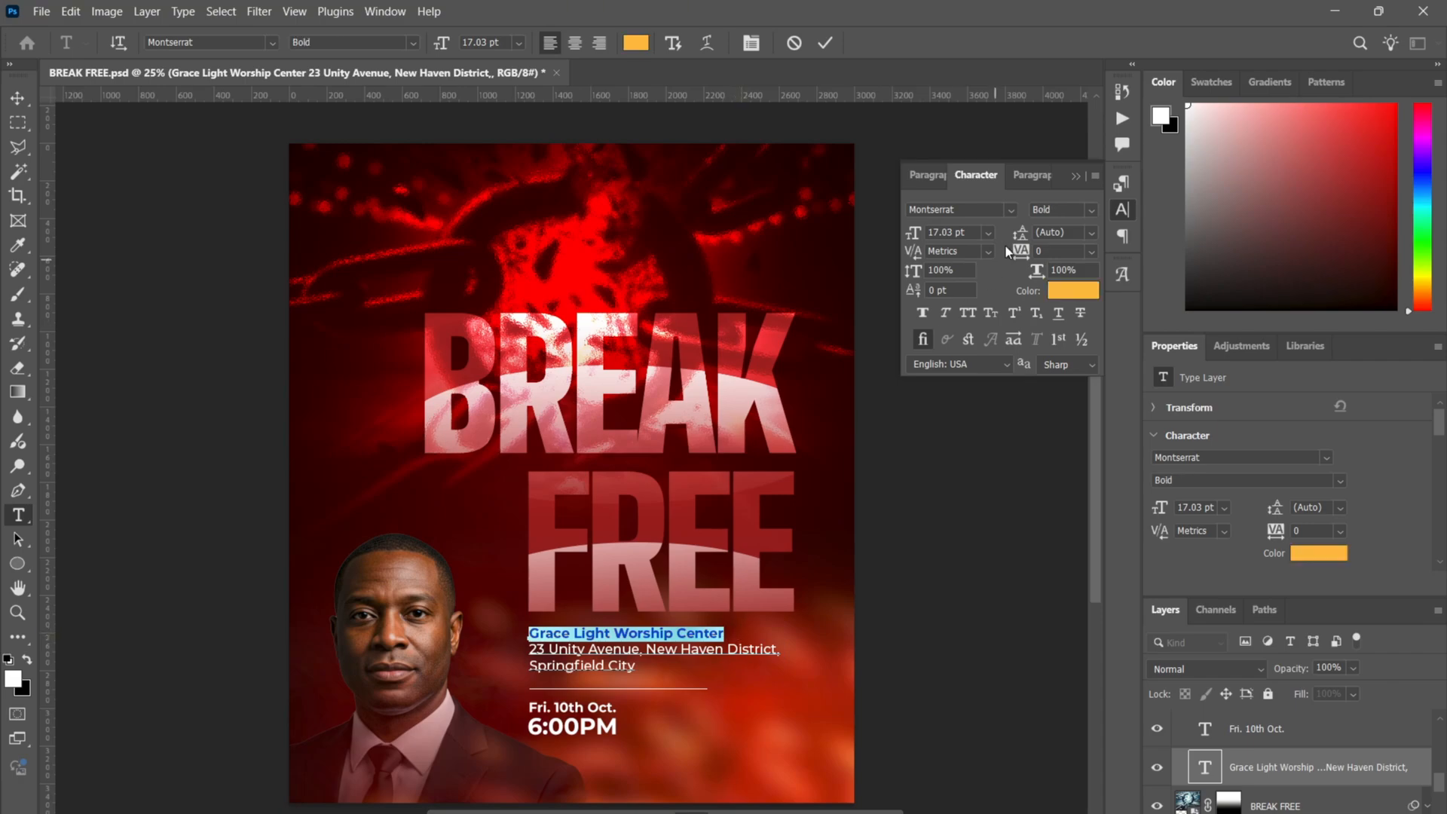
{"action": "left_click", "coordinate": [533, 652]}
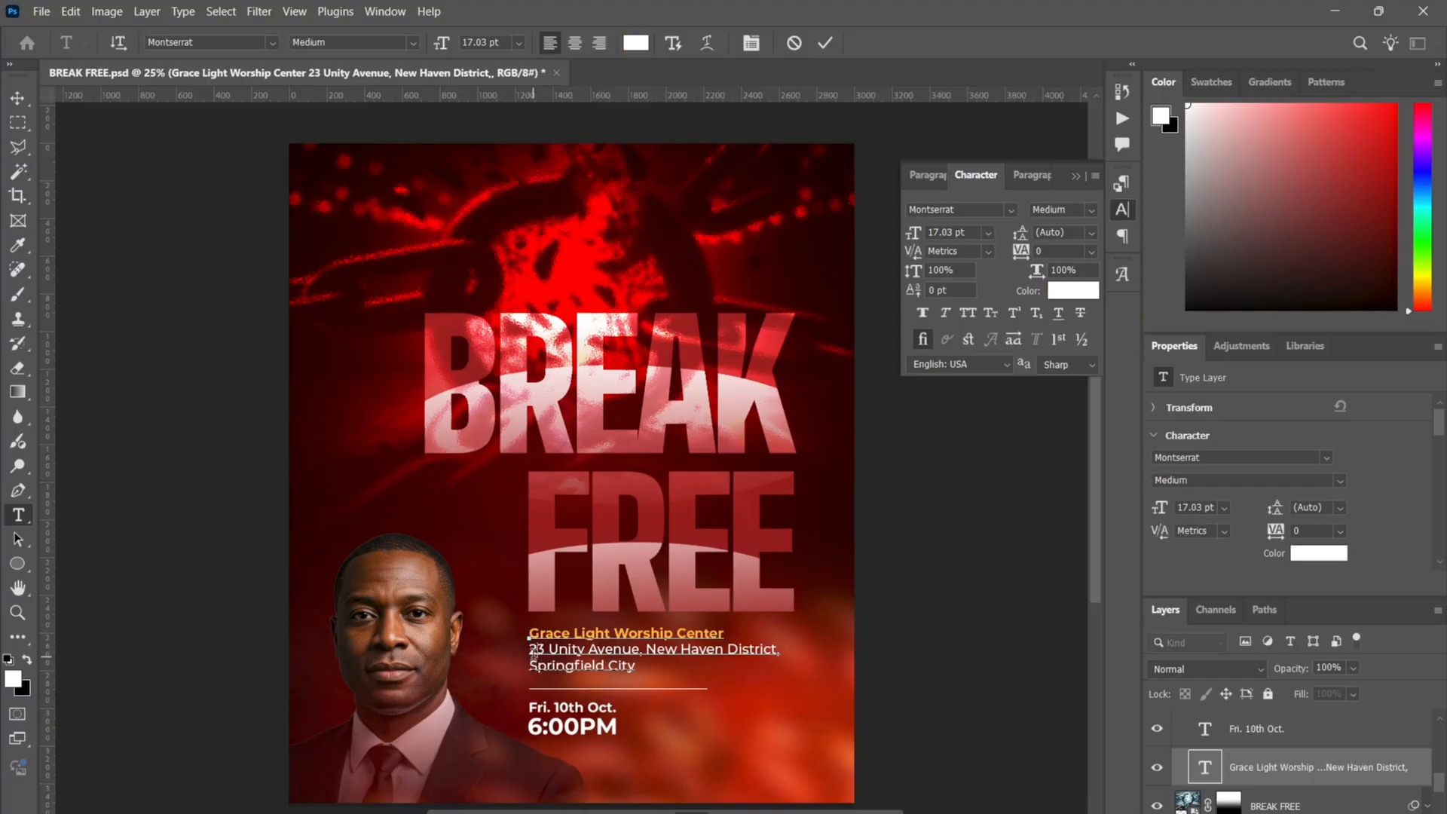
{"action": "left_click_drag", "start_coordinate": [530, 649], "coordinate": [663, 668]}
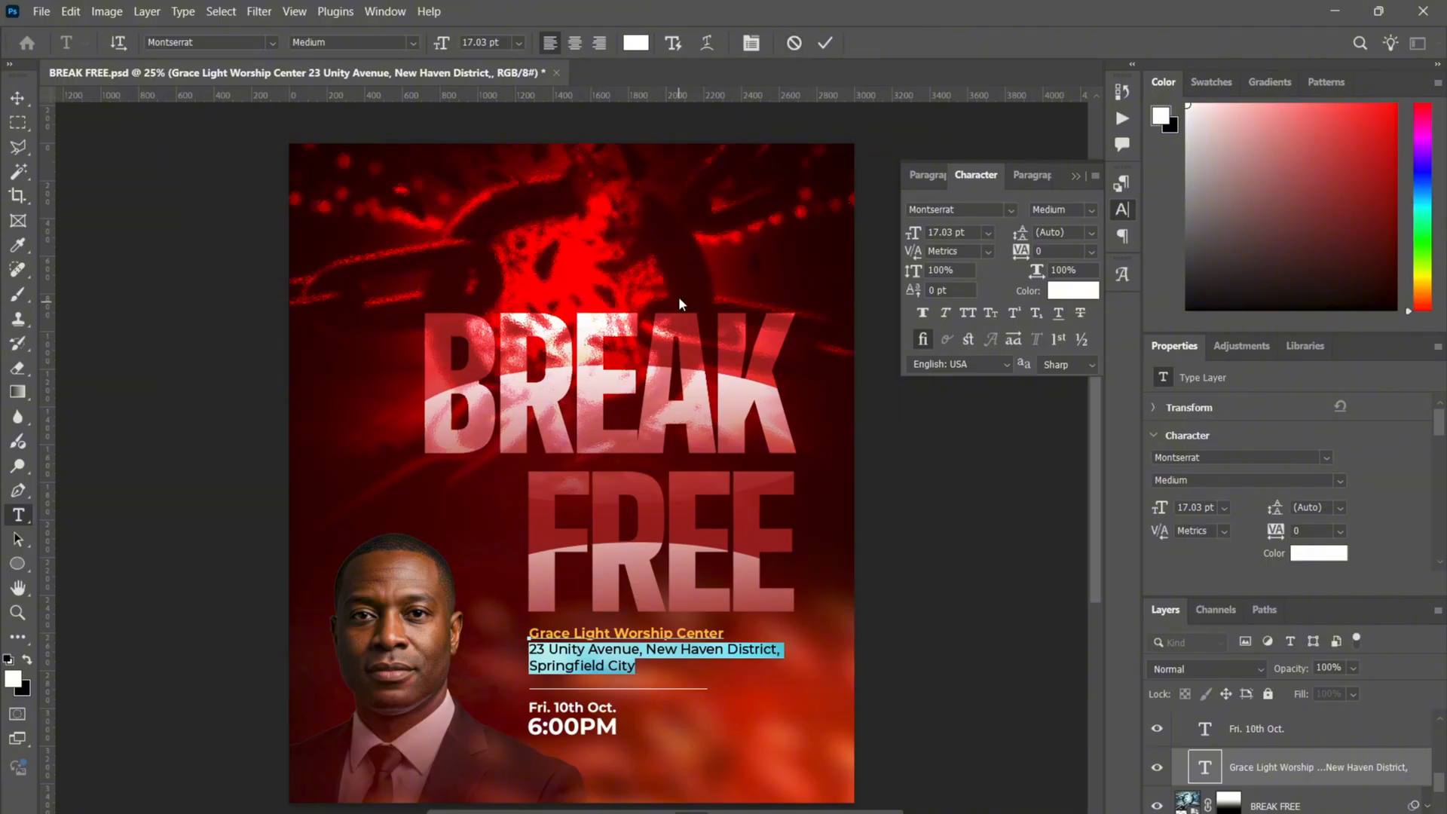
{"action": "left_click", "coordinate": [786, 44]}
{"action": "key", "text": "v"}
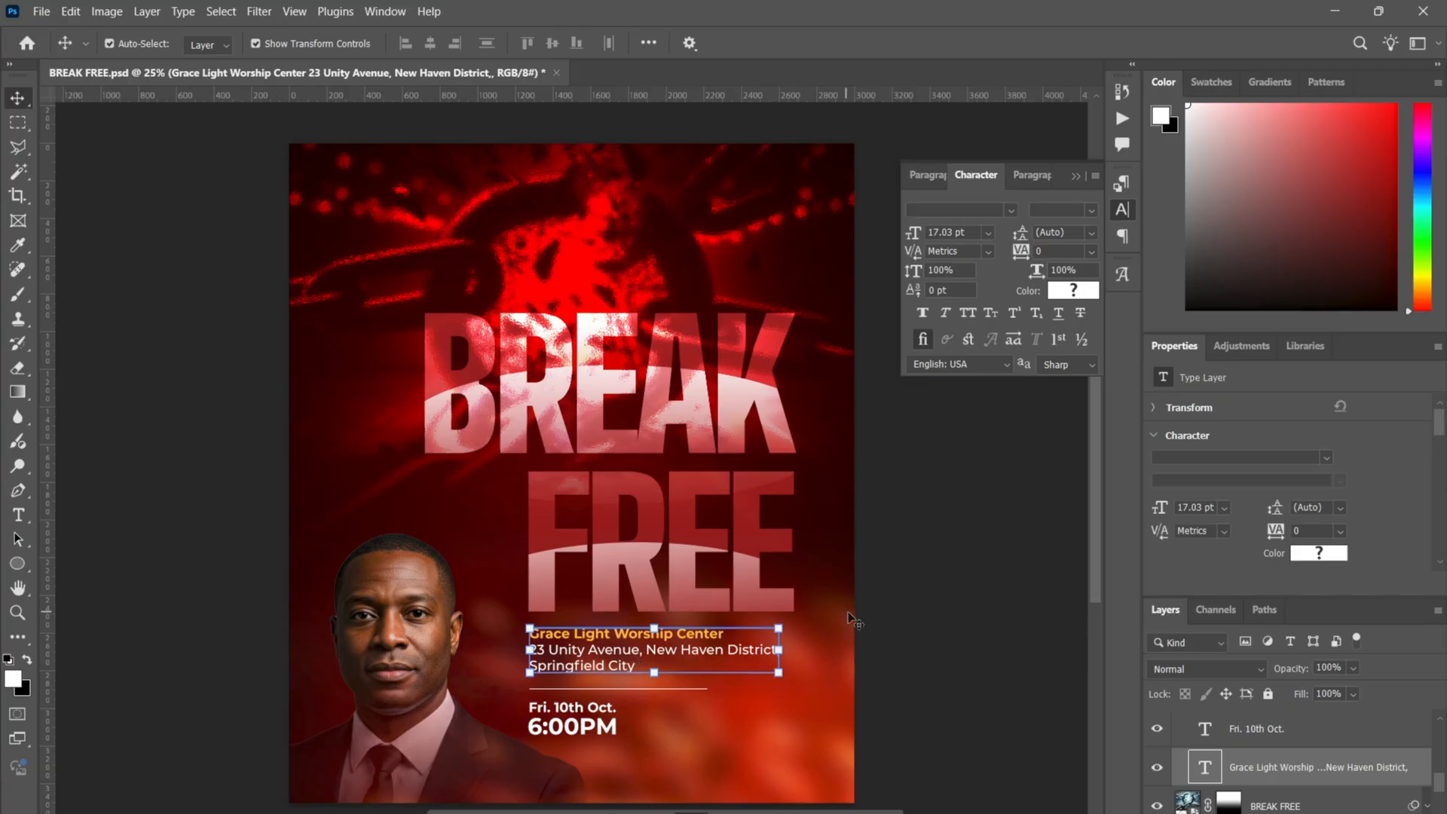
{"action": "left_click", "coordinate": [943, 630]}
{"action": "left_click", "coordinate": [578, 660]}
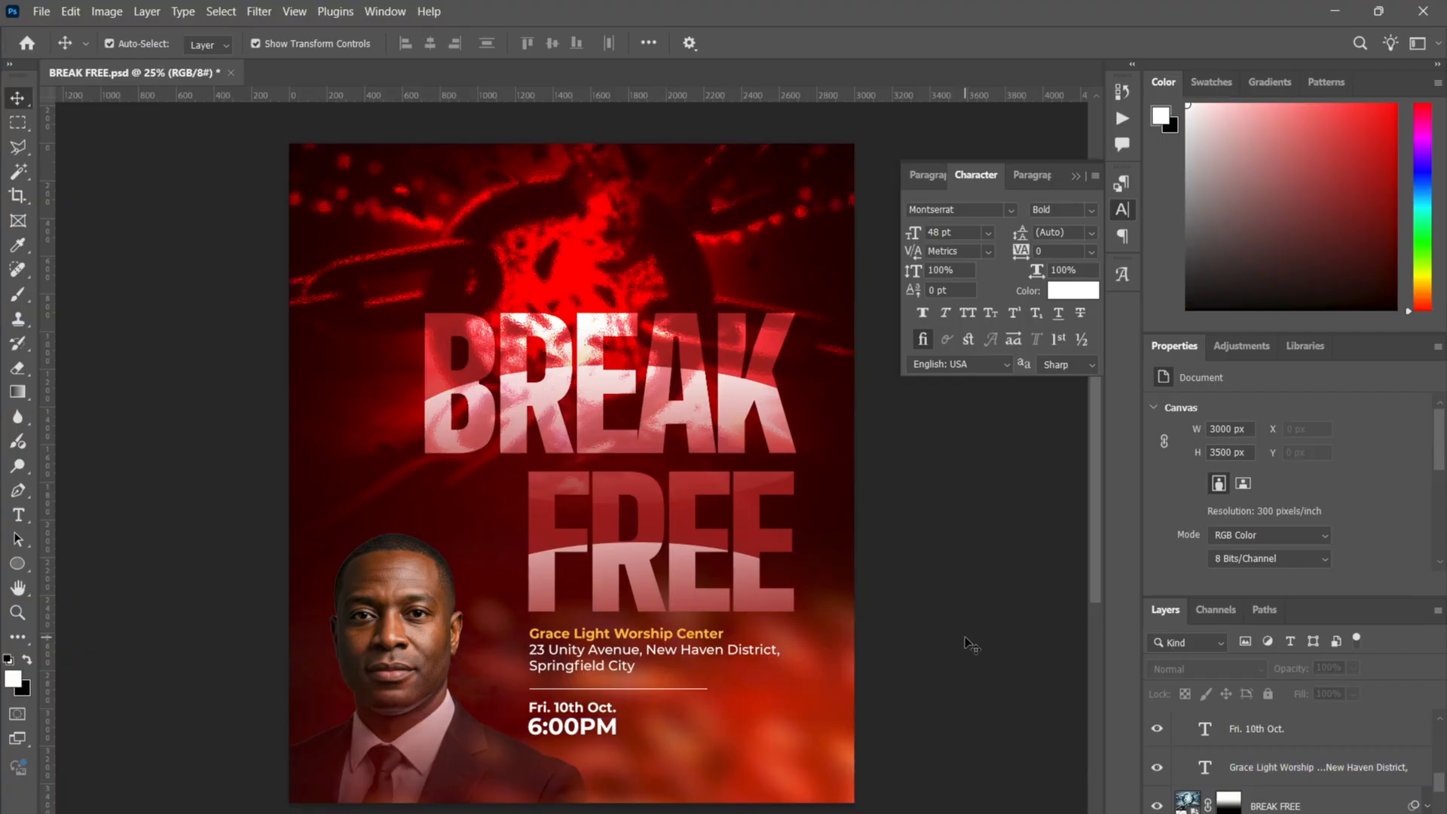
{"action": "left_click", "coordinate": [1231, 742]}
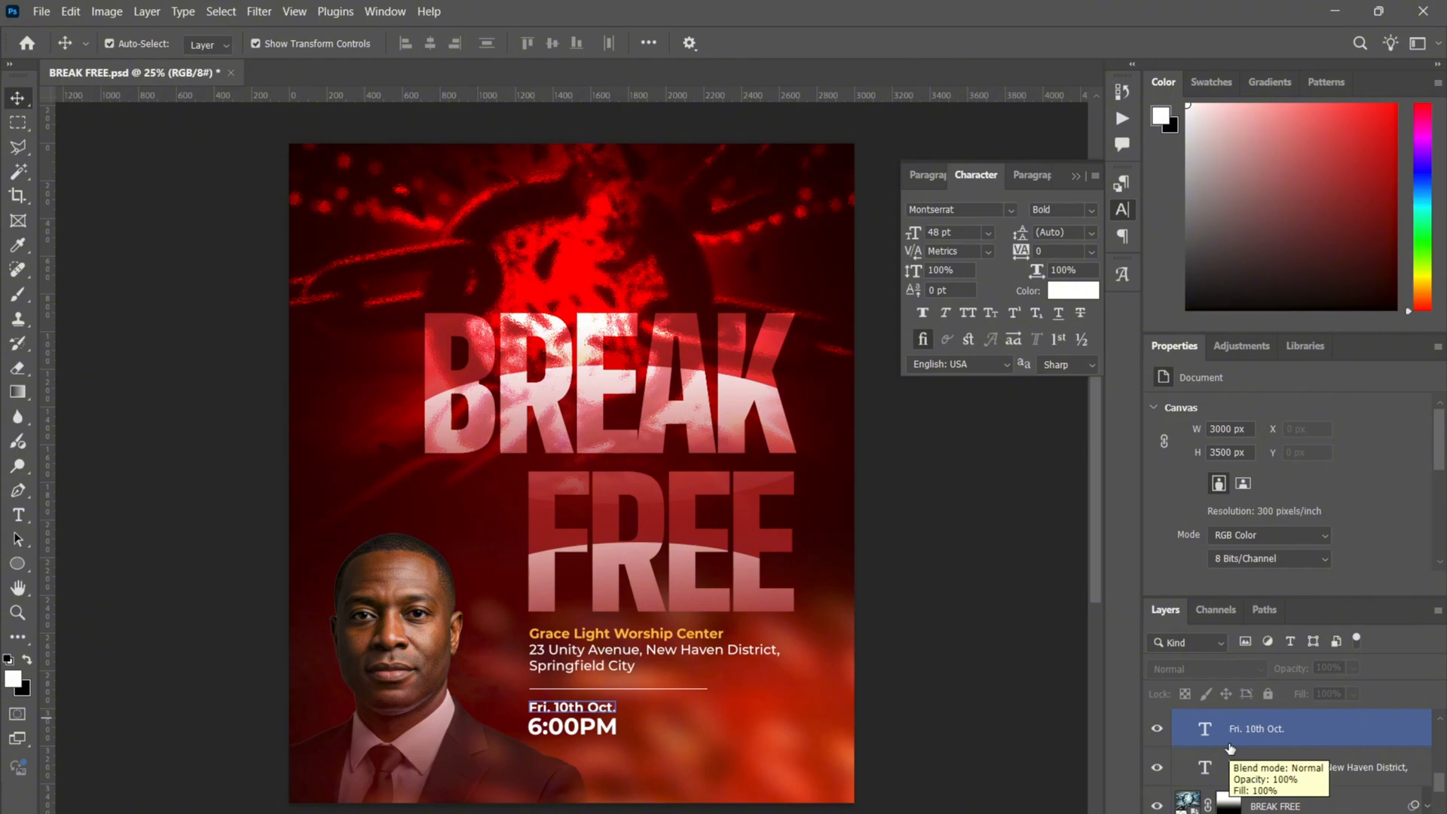
{"action": "scroll", "coordinate": [1230, 748], "scroll_direction": "up", "scroll_amount": 3}
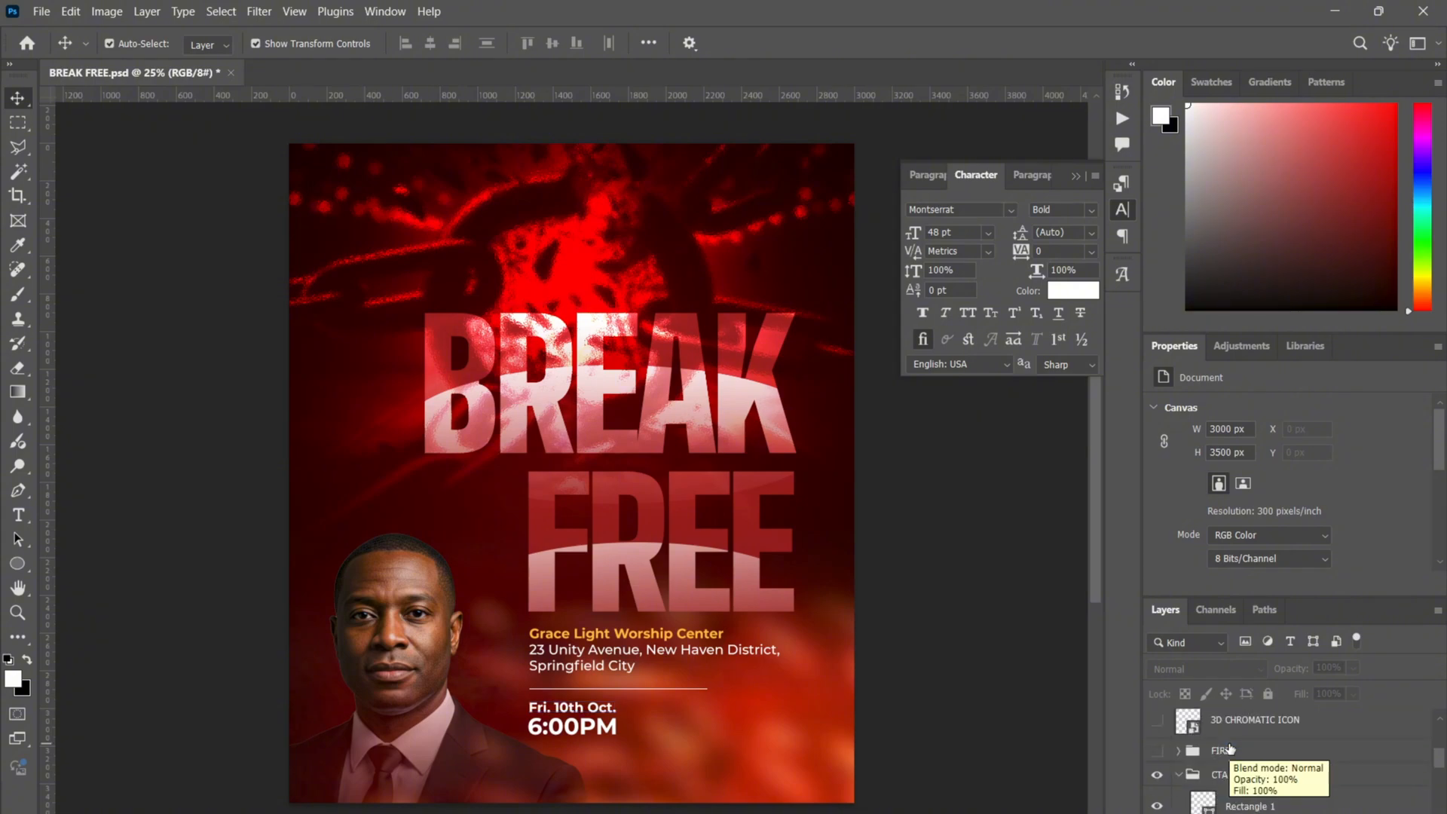
- Collapse CTA, show and expand the FIRE group, and move the lower FIRE layer up
{"action": "left_click", "coordinate": [1178, 777]}
{"action": "left_click", "coordinate": [1157, 752]}
{"action": "left_click", "coordinate": [1184, 754]}
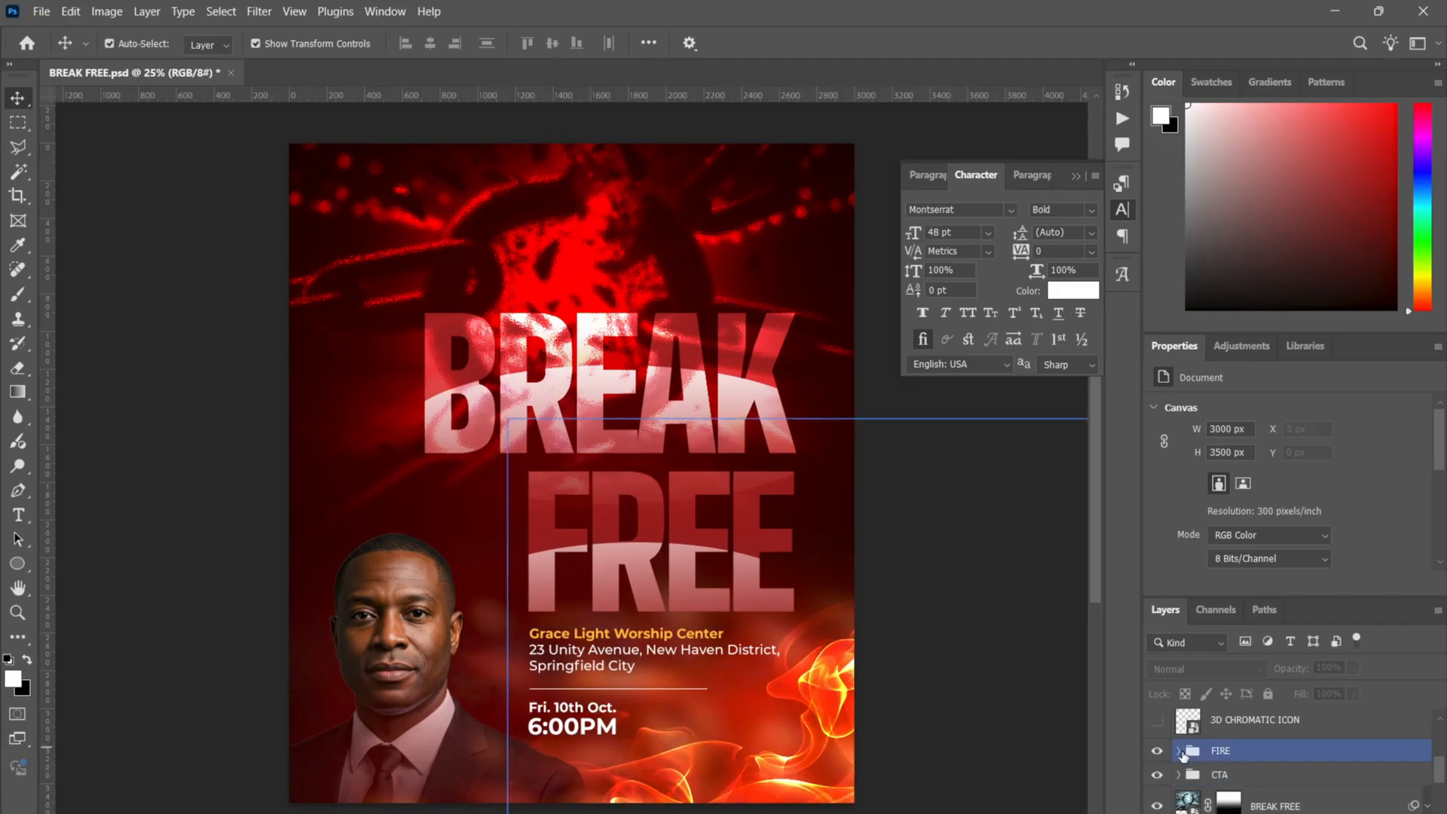
{"action": "left_click", "coordinate": [1181, 754]}
{"action": "scroll", "coordinate": [1282, 761], "scroll_direction": "down", "scroll_amount": 1}
{"action": "left_click", "coordinate": [1274, 781]}
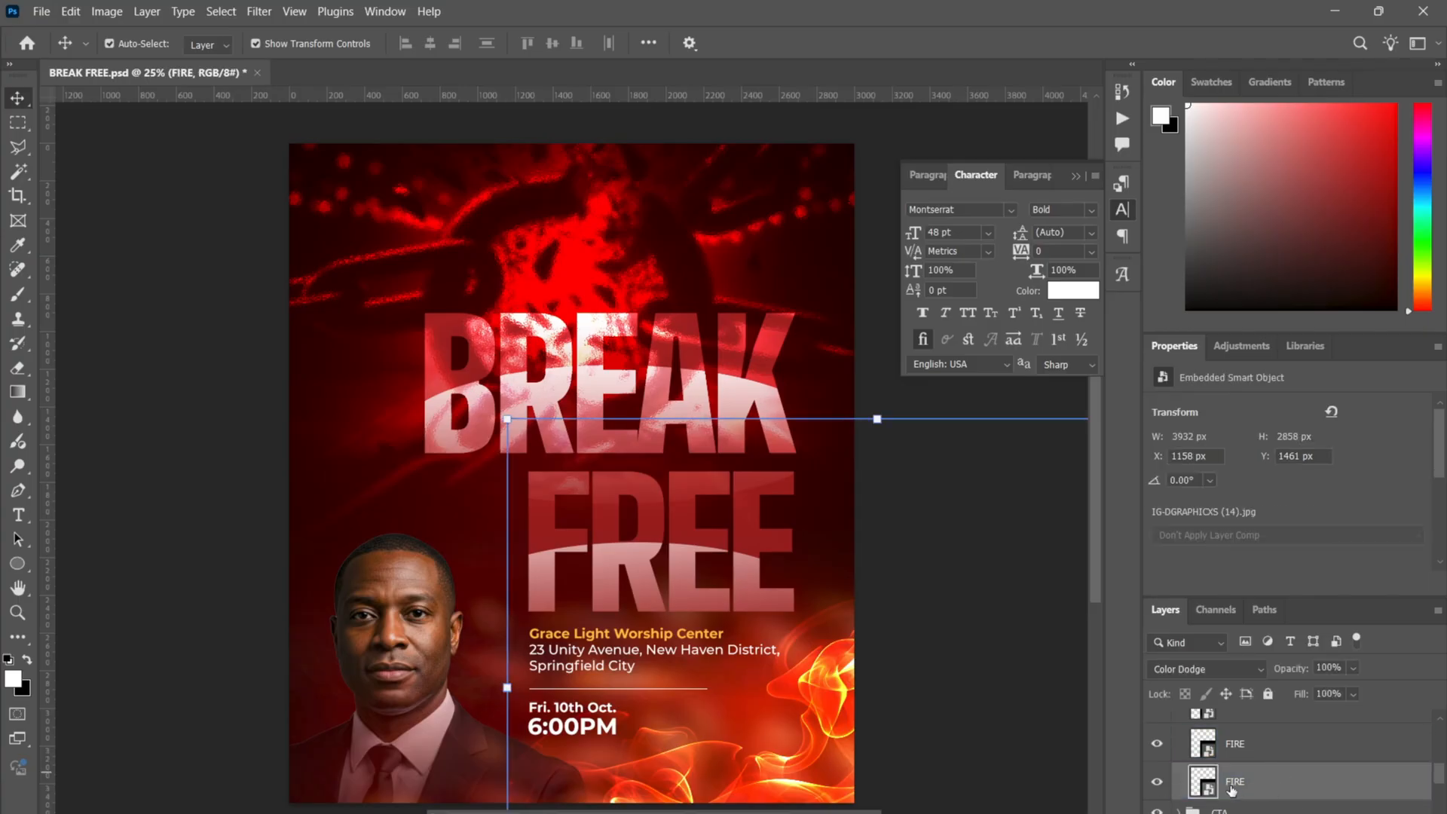
{"action": "left_click_drag", "start_coordinate": [1258, 785], "coordinate": [1233, 666]}
- Try and undo a smoke image move, then set the third FIRE layer to Color Dodge
{"action": "left_click", "coordinate": [1233, 666]}
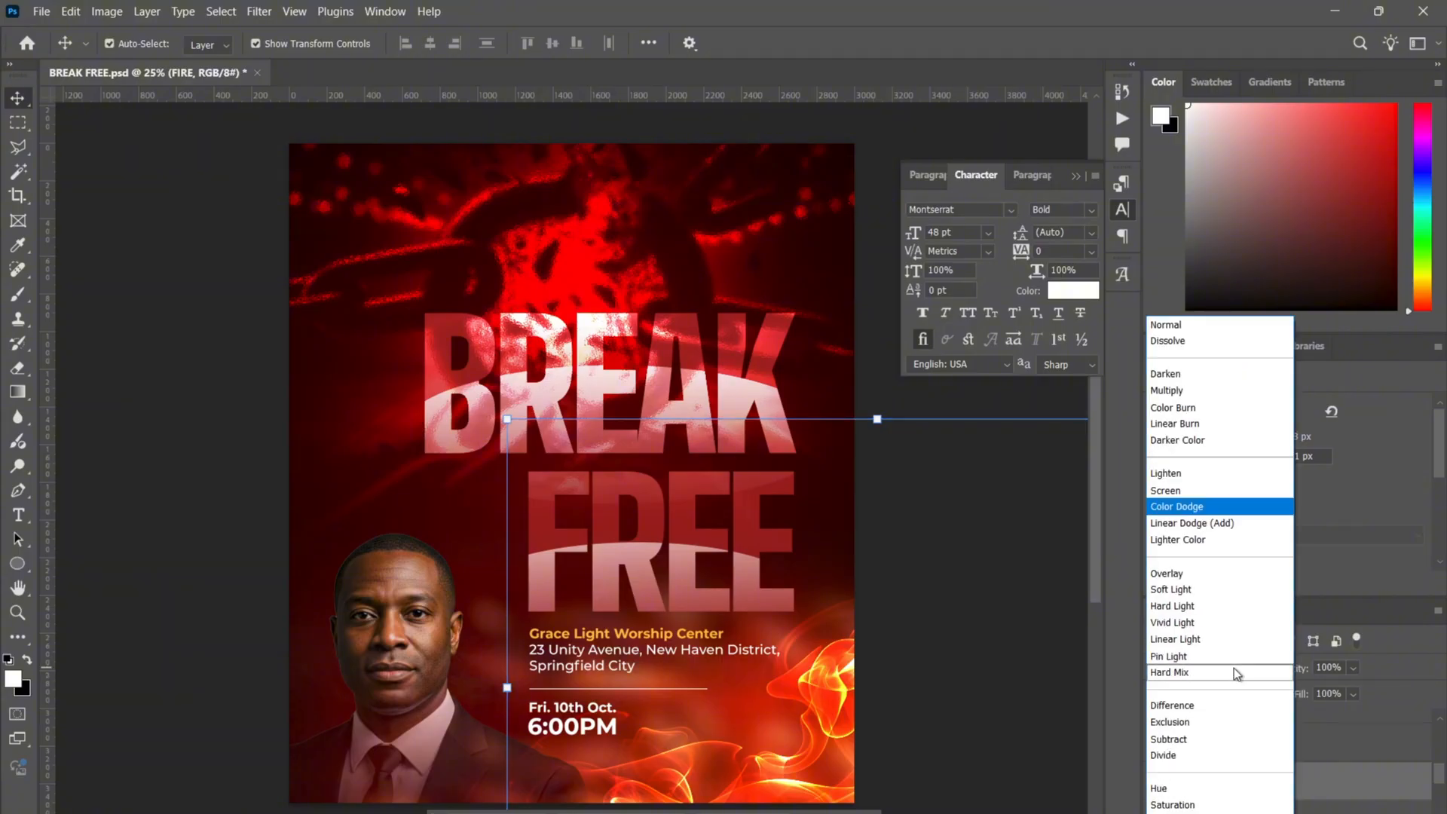
{"action": "left_click", "coordinate": [1167, 326]}
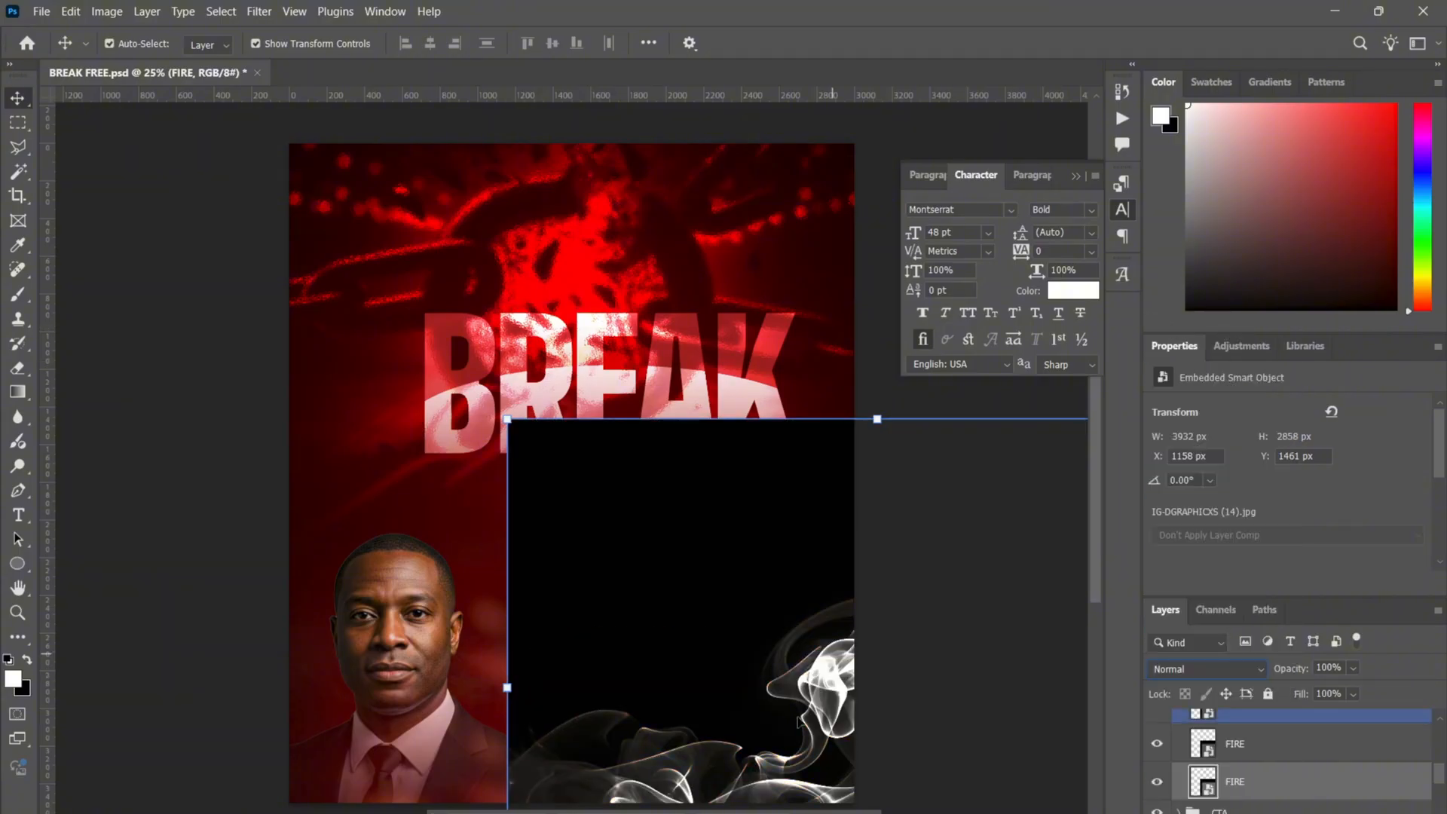
{"action": "mouse_move", "coordinate": [784, 655]}
{"action": "left_mouse_down"}
{"action": "mouse_move", "coordinate": [445, 404]}
{"action": "mouse_move", "coordinate": [479, 411]}
{"action": "left_mouse_up"}
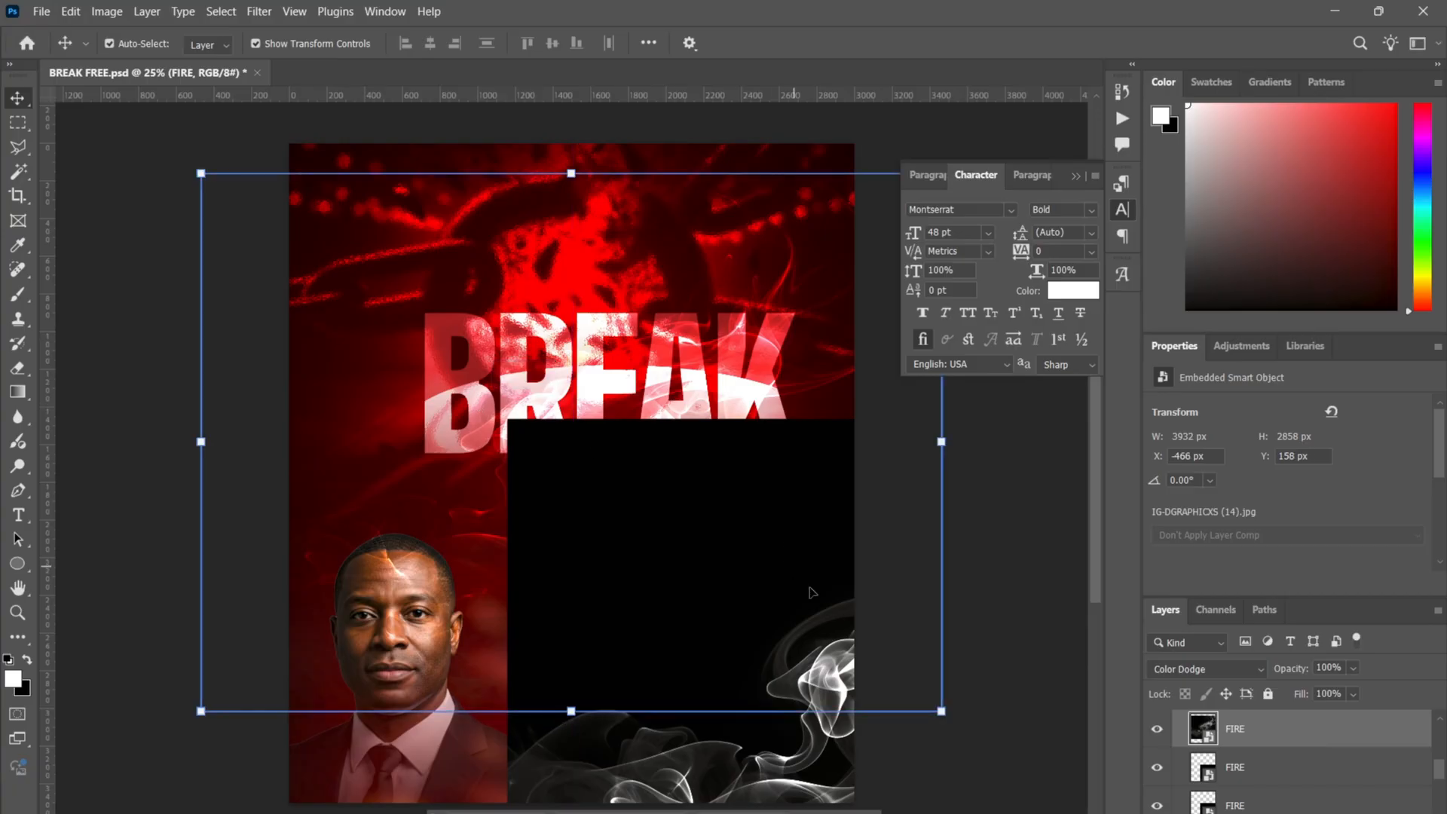
{"action": "key", "text": "ctrl+z"}
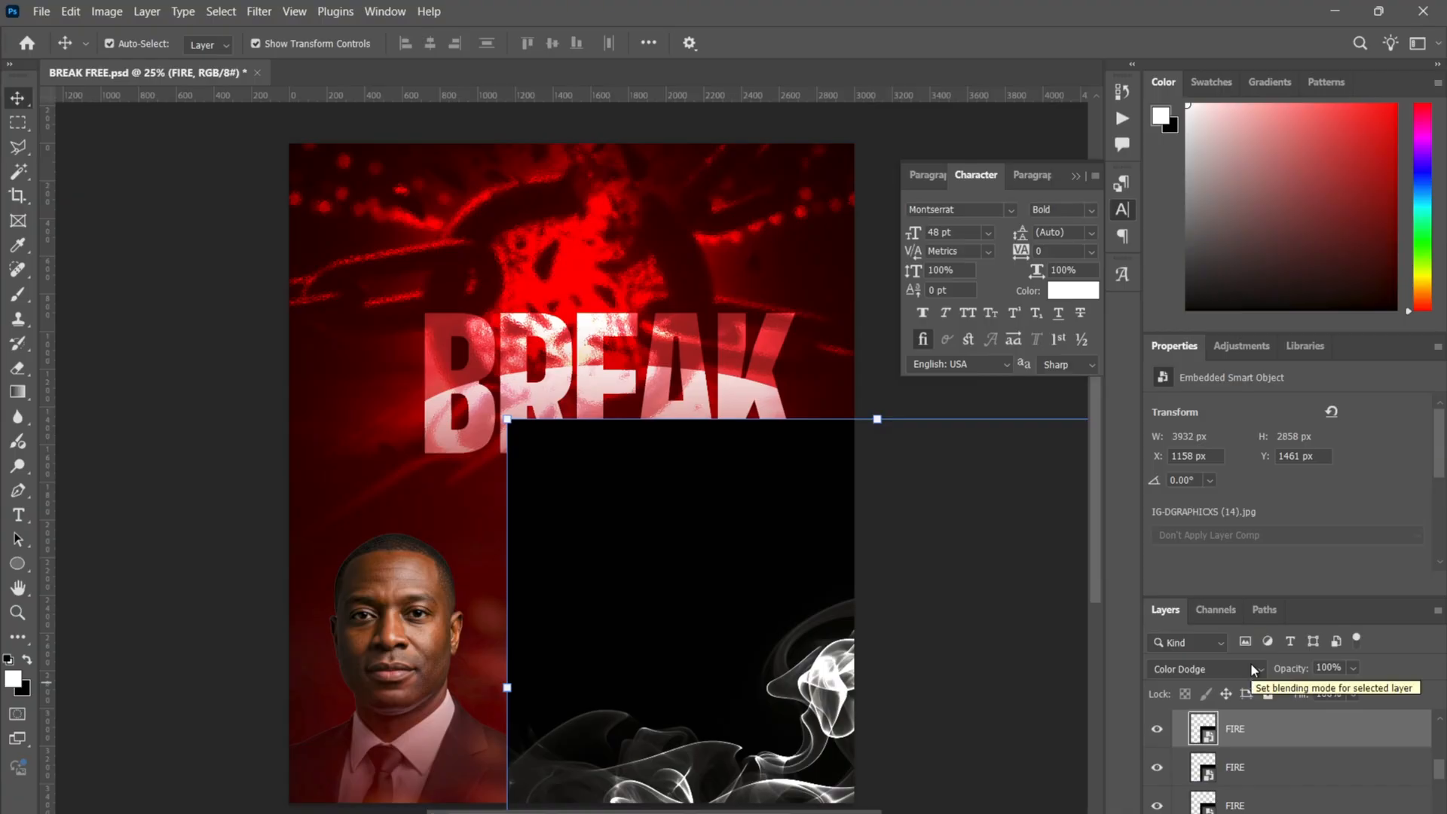
{"action": "left_click", "coordinate": [1289, 774]}
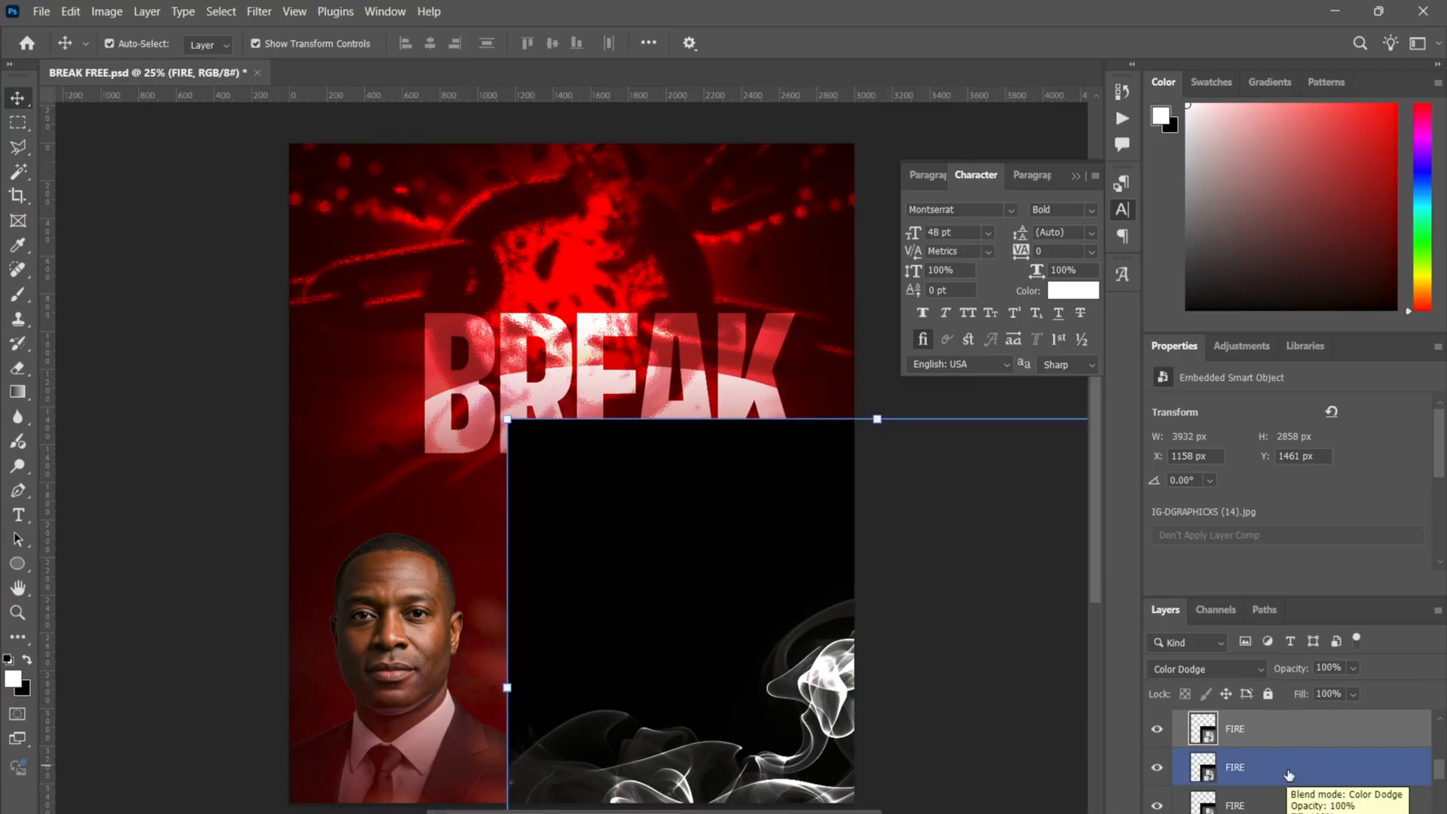
{"action": "left_click", "coordinate": [1283, 797]}
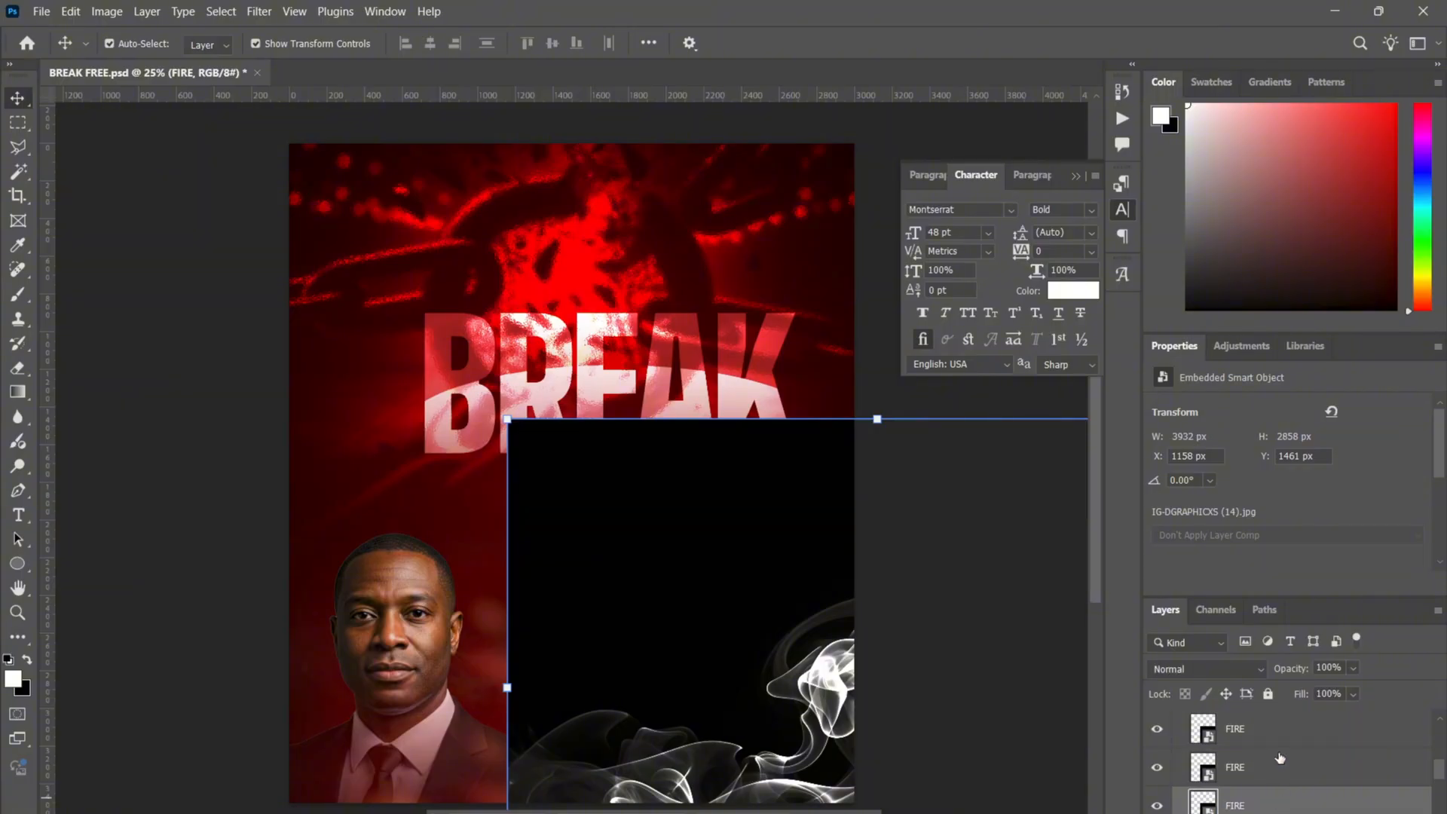
{"action": "left_click", "coordinate": [1220, 668]}
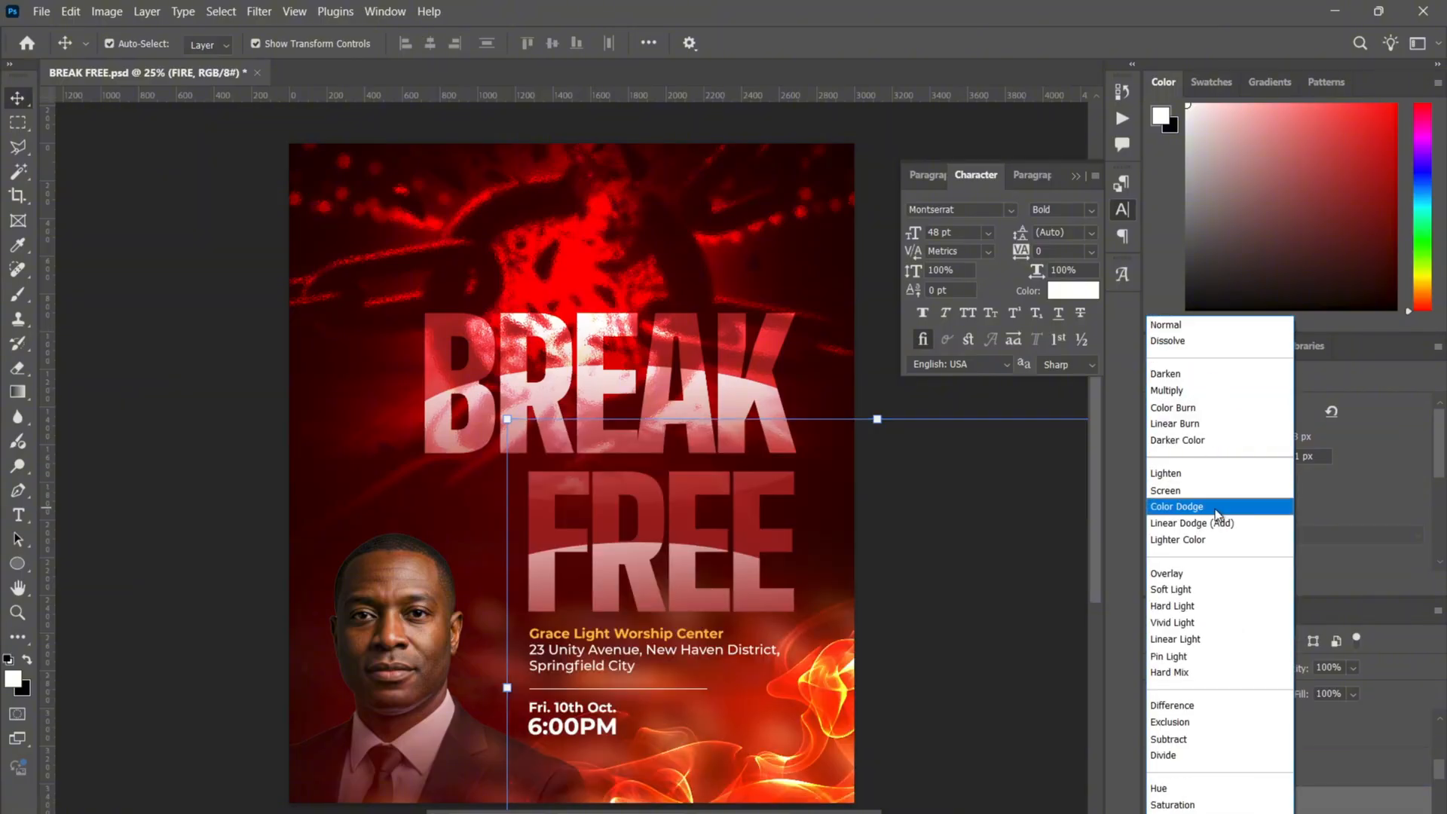
{"action": "left_click", "coordinate": [1214, 507]}
- Set the top FIRE layer to Color Dodge after trying and undoing a move
{"action": "left_click", "coordinate": [1263, 742]}
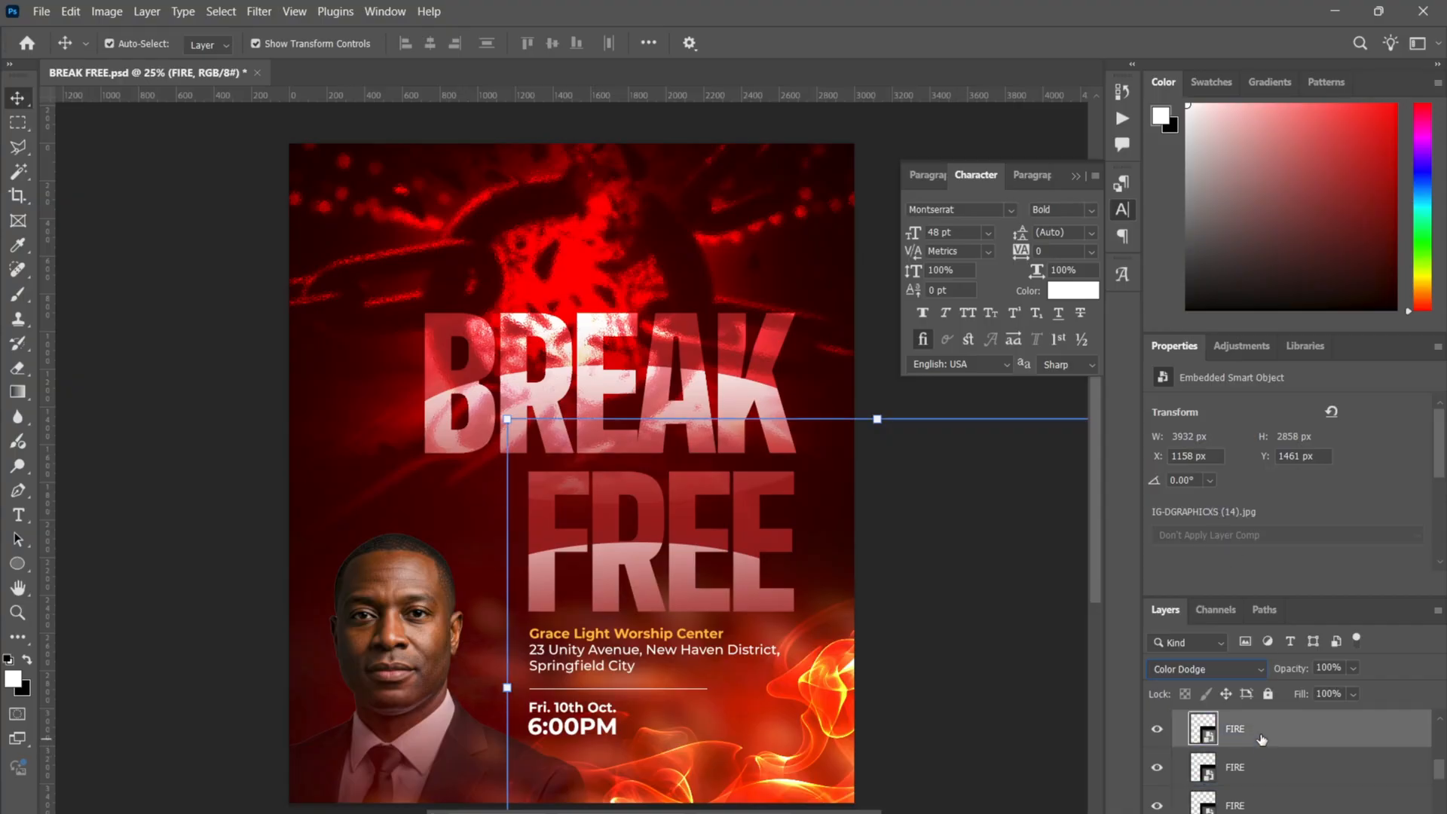
{"action": "left_click", "coordinate": [1197, 669]}
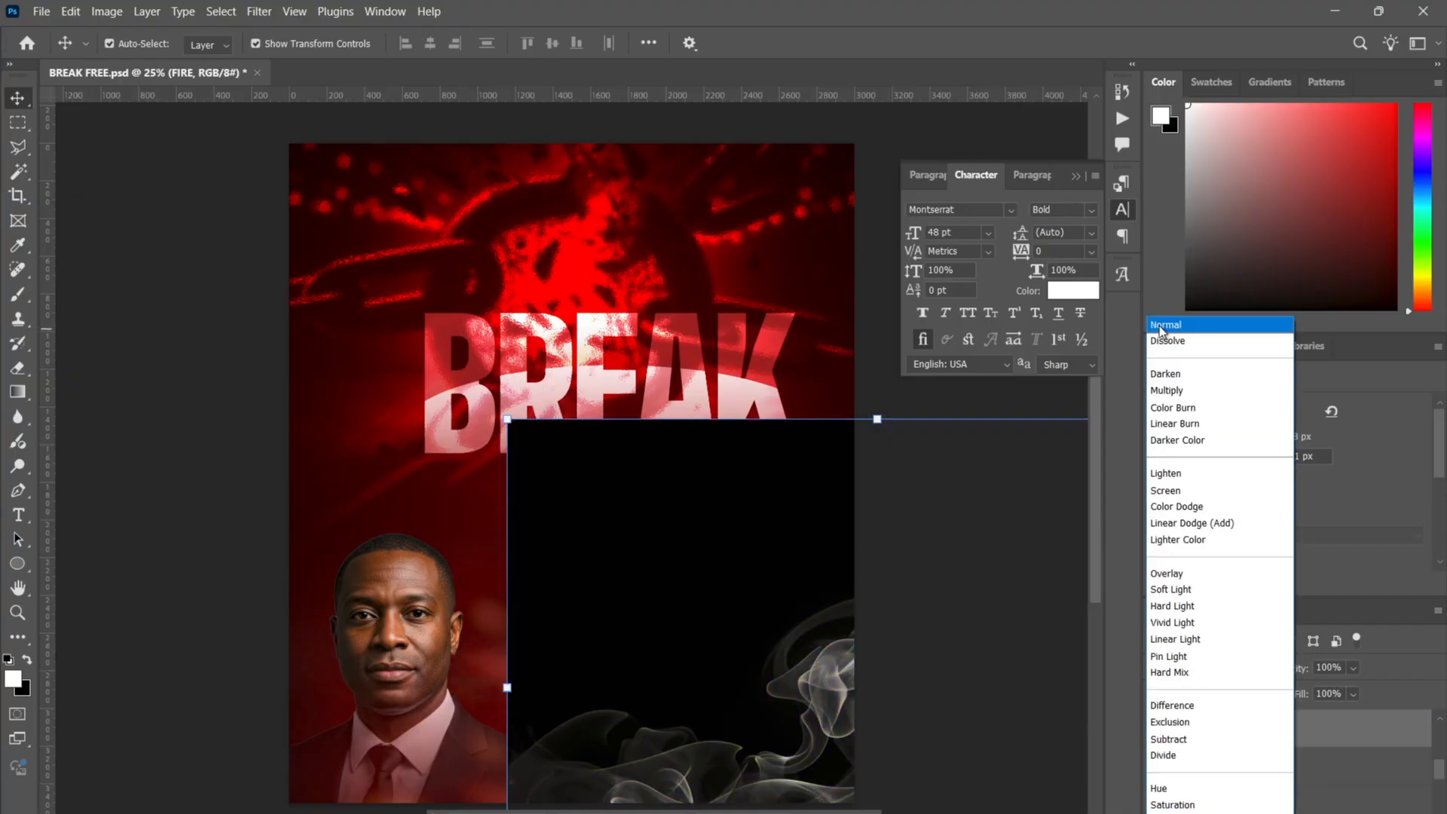
{"action": "left_click", "coordinate": [1165, 324]}
{"action": "left_click_drag", "start_coordinate": [798, 628], "coordinate": [548, 389]}
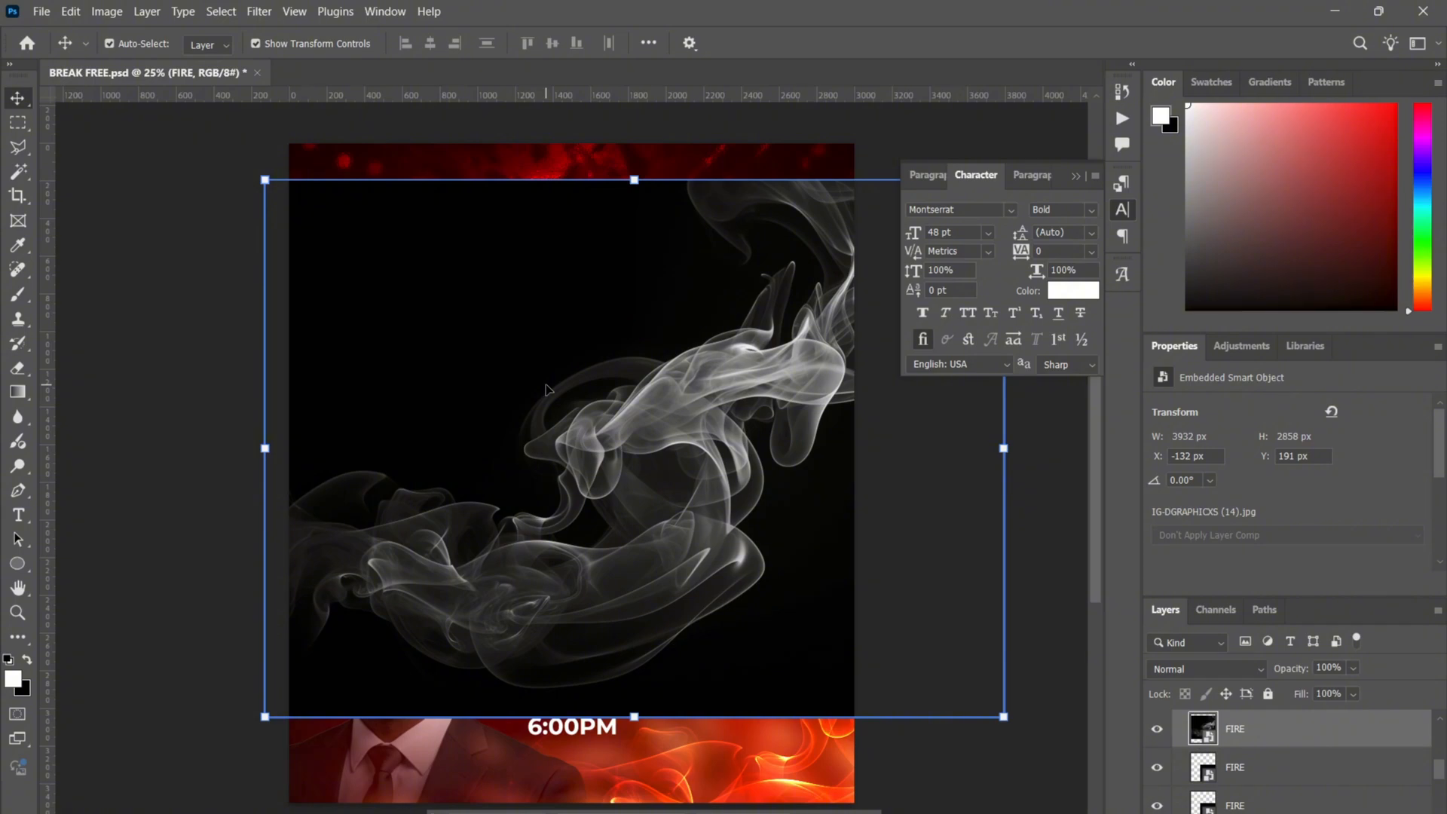
{"action": "key", "text": "ctrl+z"}
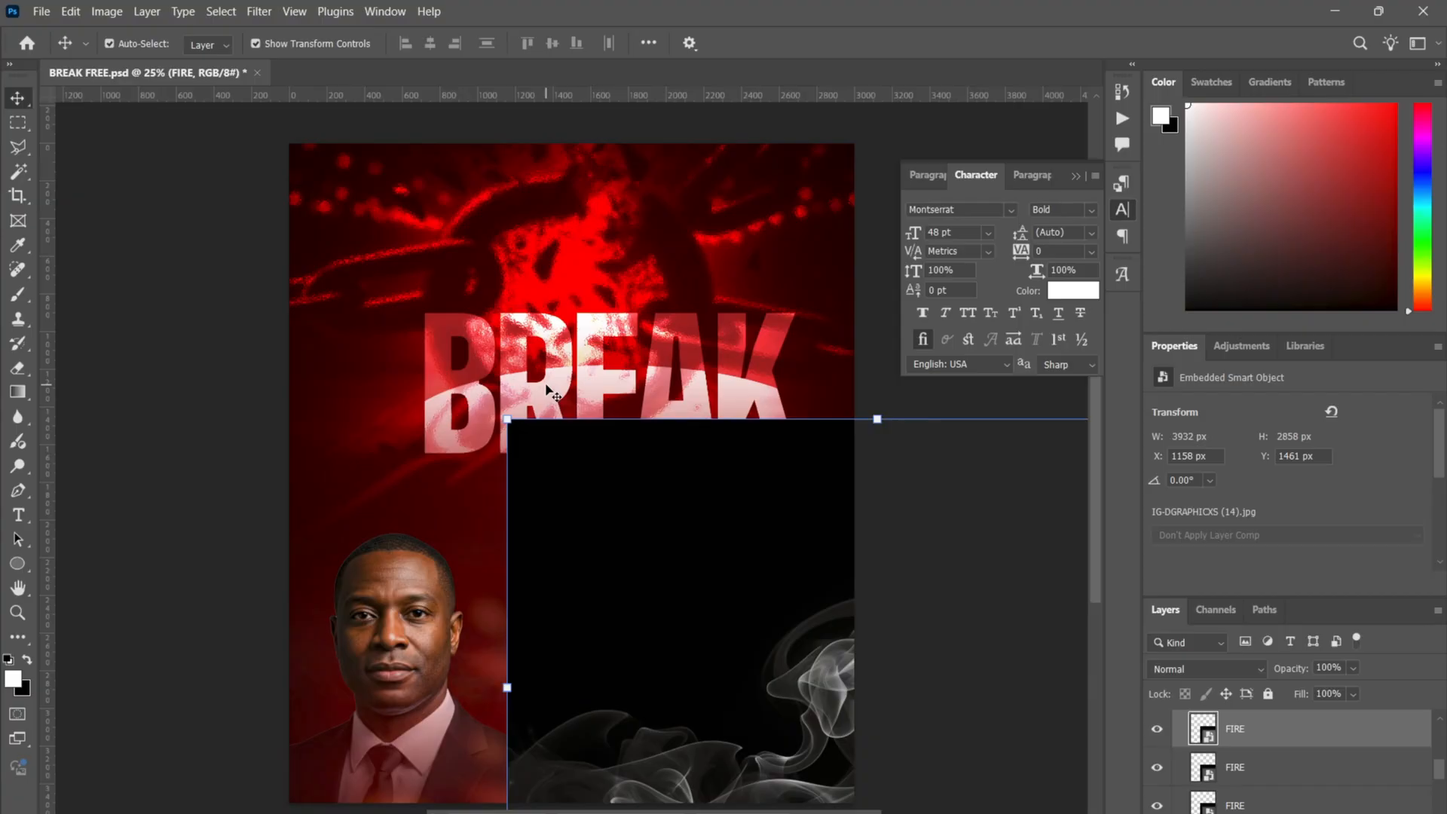
{"action": "left_click", "coordinate": [1173, 671]}
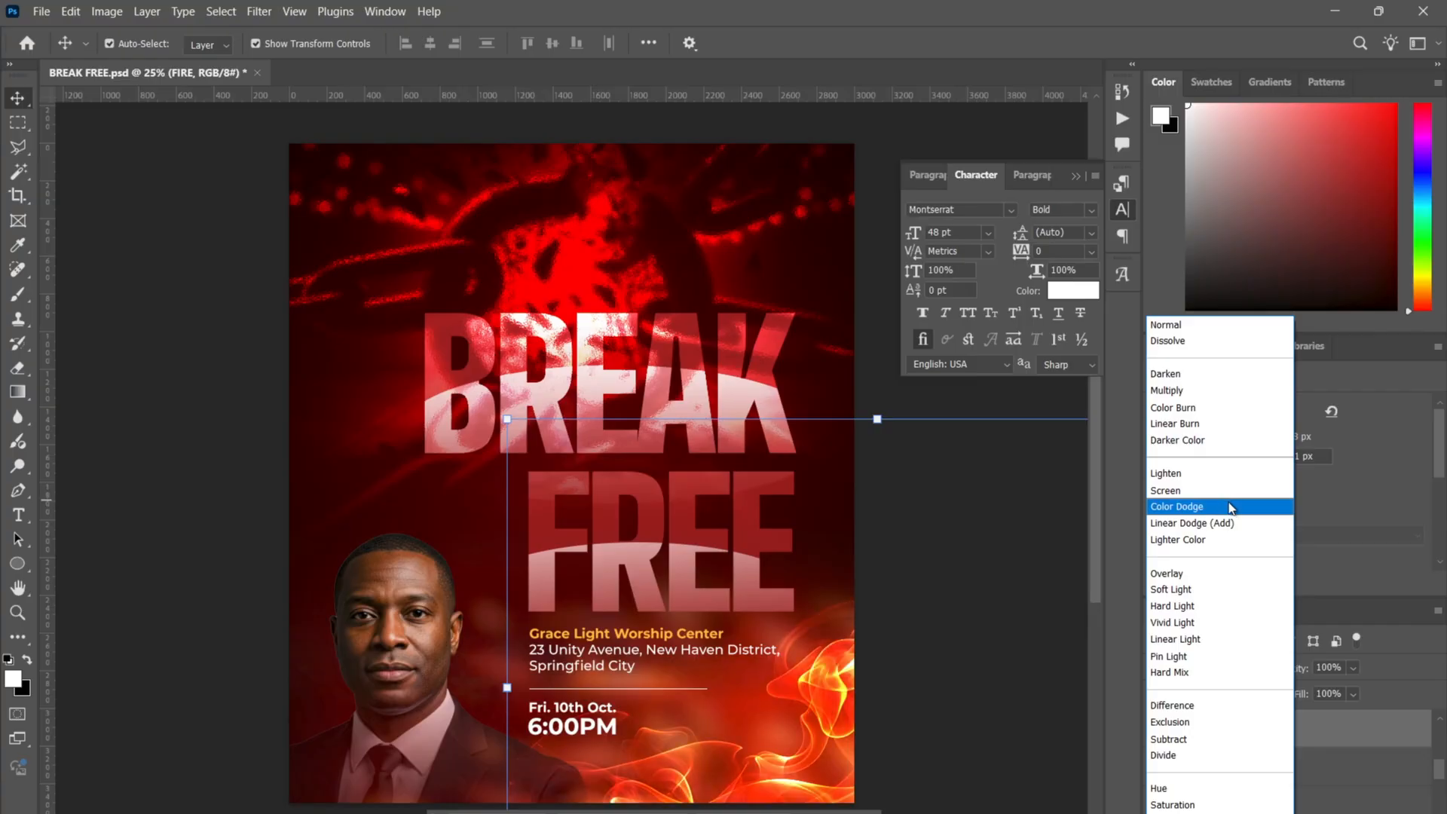
{"action": "left_click", "coordinate": [1230, 508]}
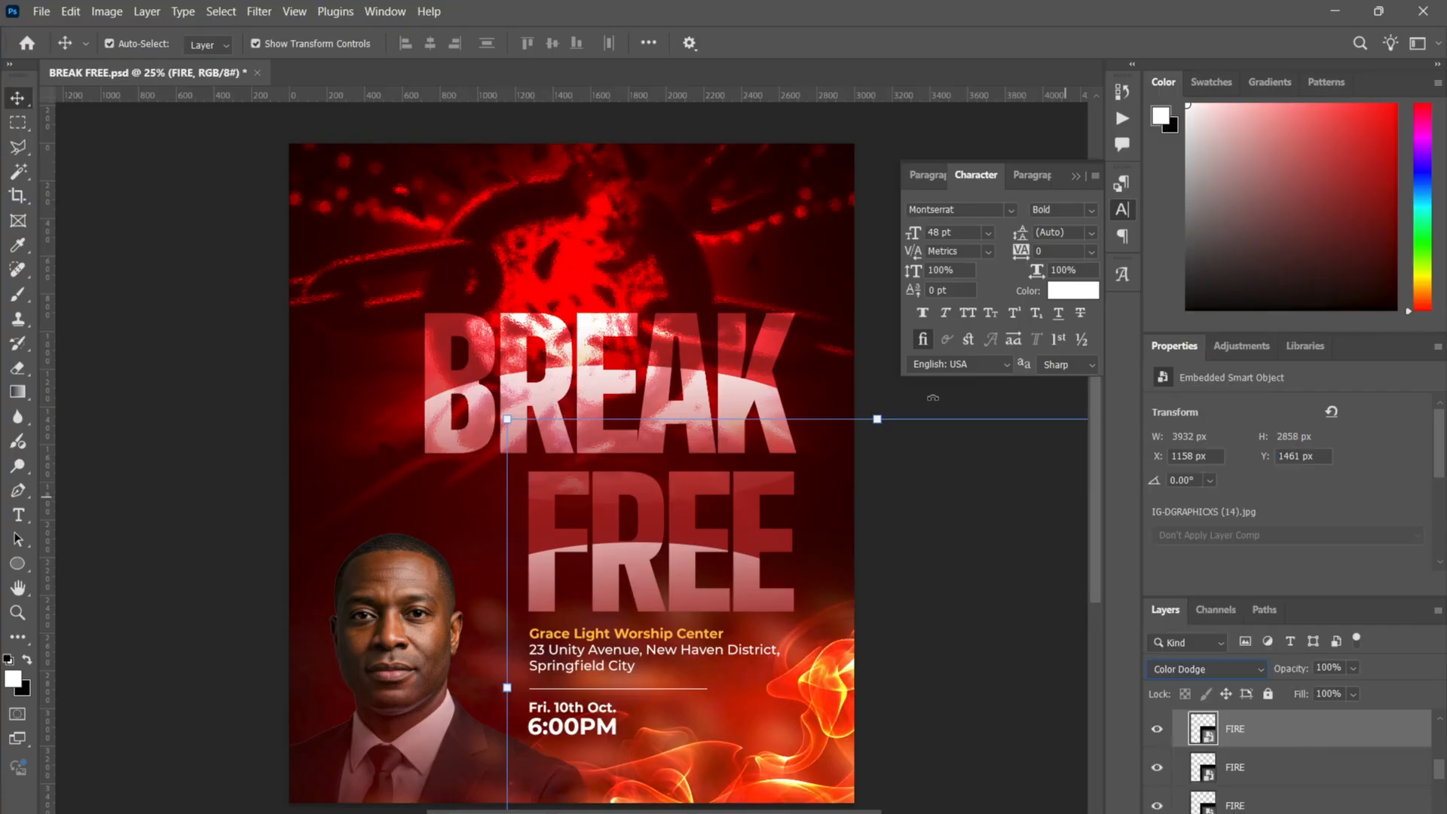
{"action": "left_click", "coordinate": [883, 263]}
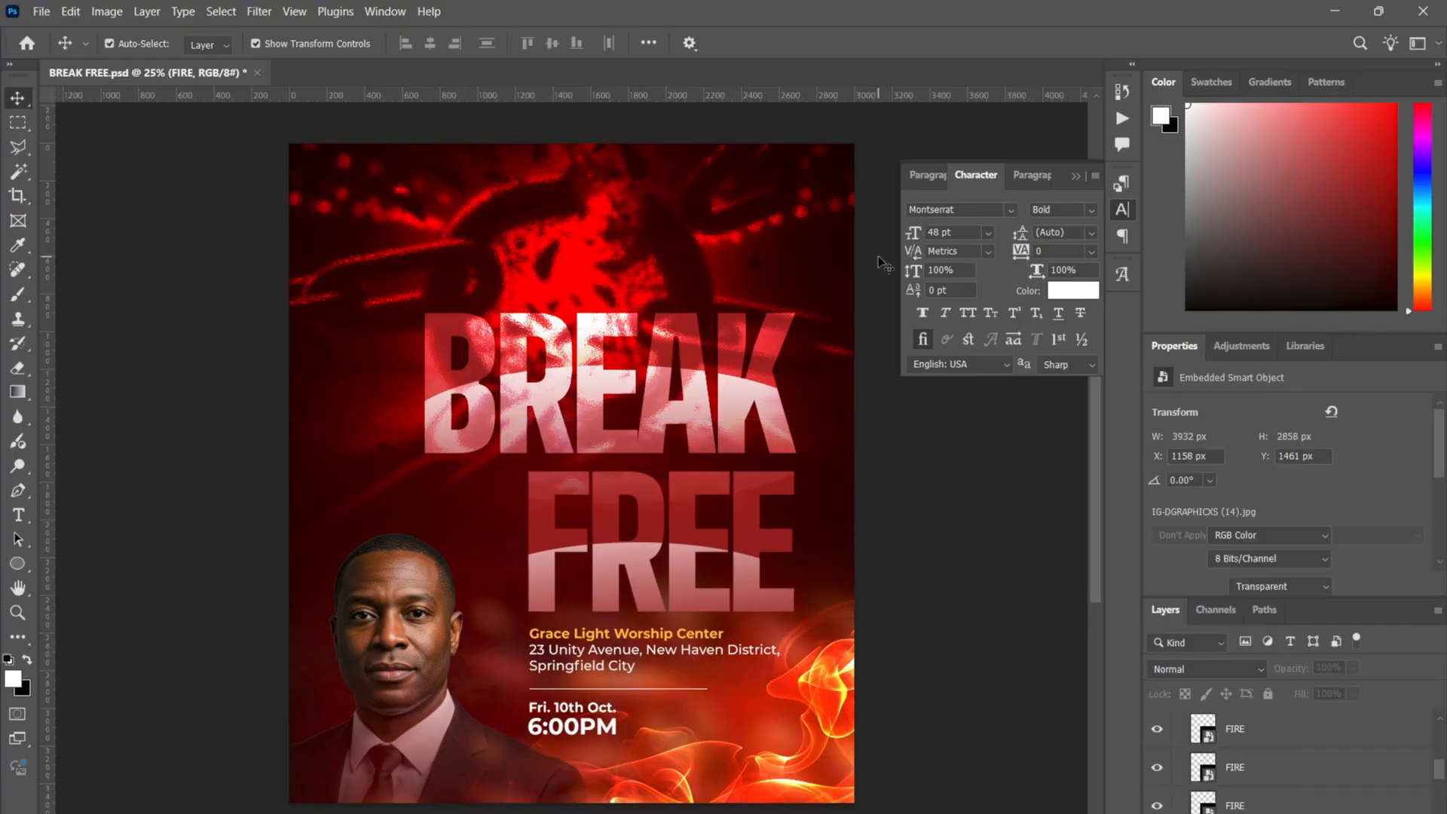
- Hide the bottom FIRE layer, keeping the top and middle fire layers visible
{"action": "left_click", "coordinate": [862, 717]}
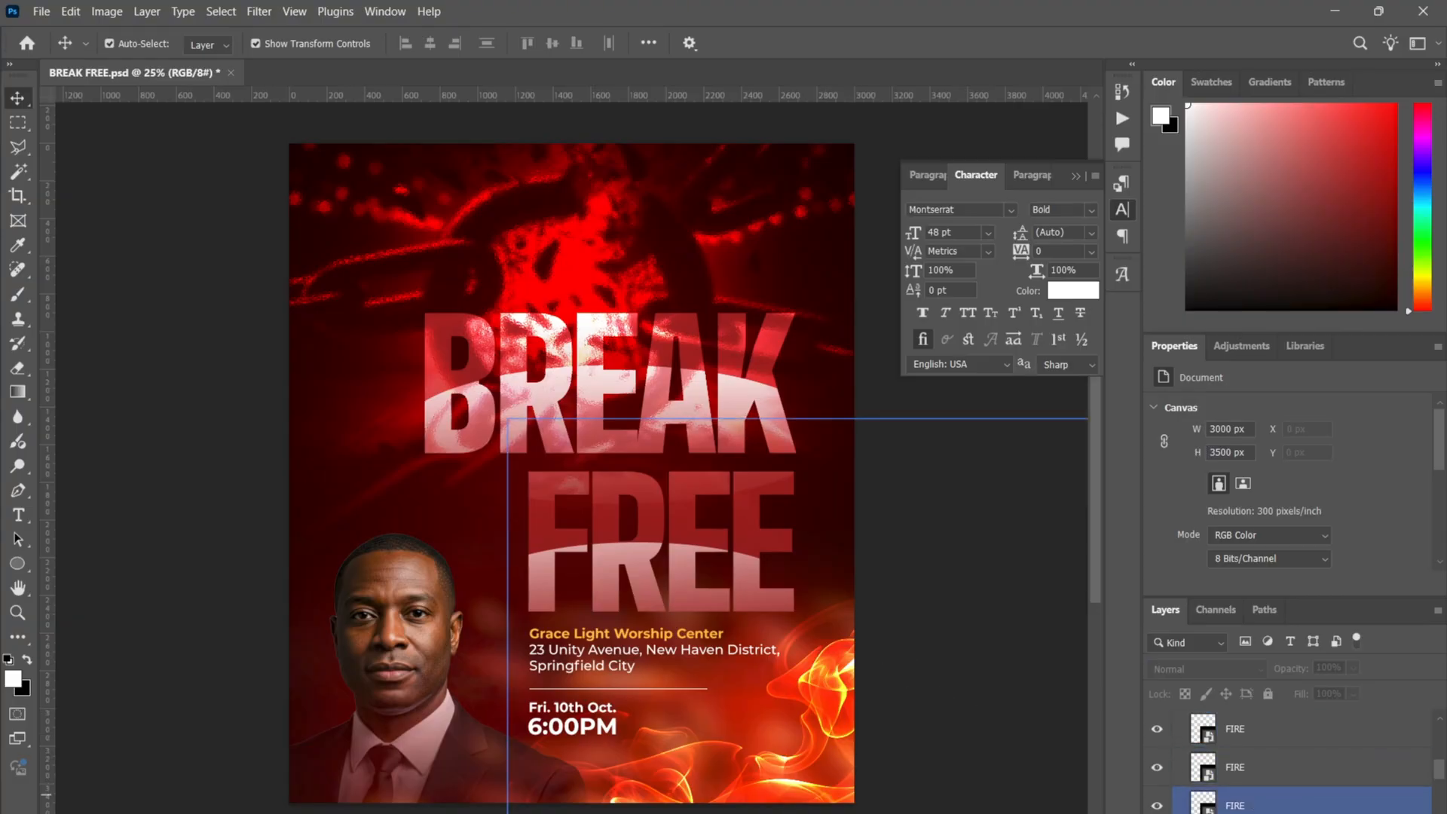
{"action": "left_click", "coordinate": [1274, 805]}
{"action": "left_click", "coordinate": [1157, 805]}
{"action": "left_click", "coordinate": [1157, 768]}
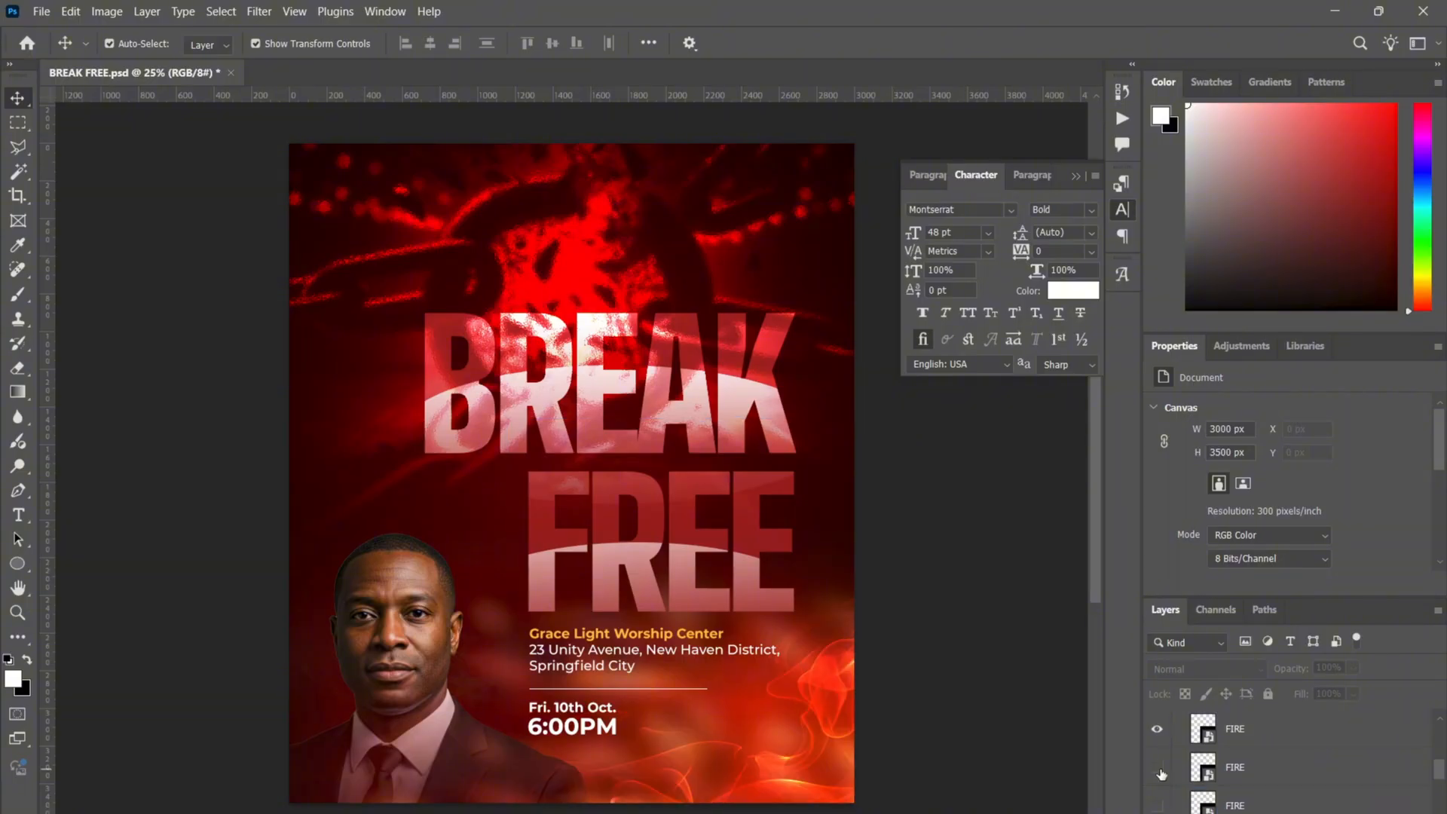
{"action": "left_click", "coordinate": [1251, 728]}
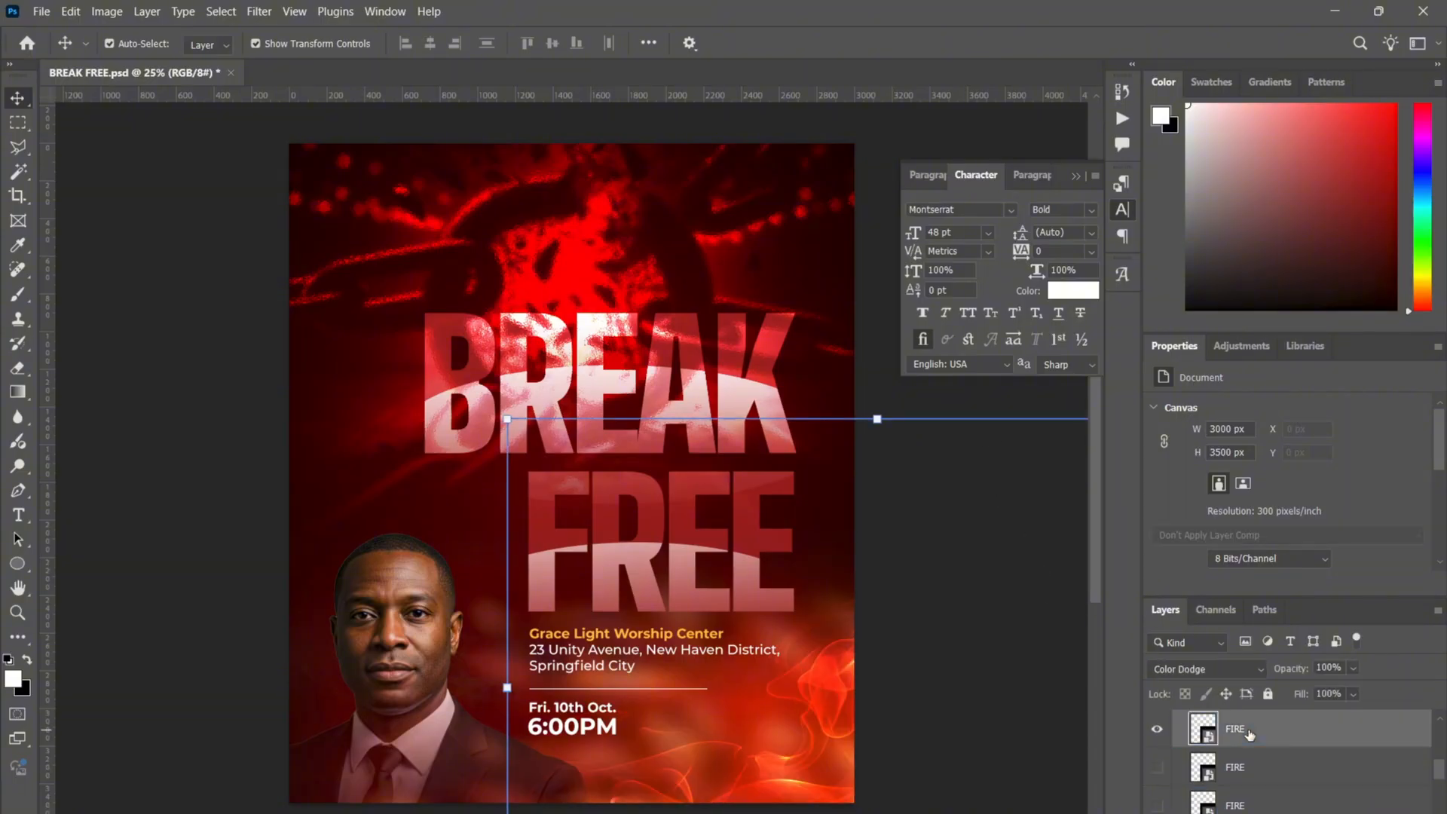
{"action": "left_click", "coordinate": [1157, 767]}
{"action": "left_click", "coordinate": [1206, 773]}
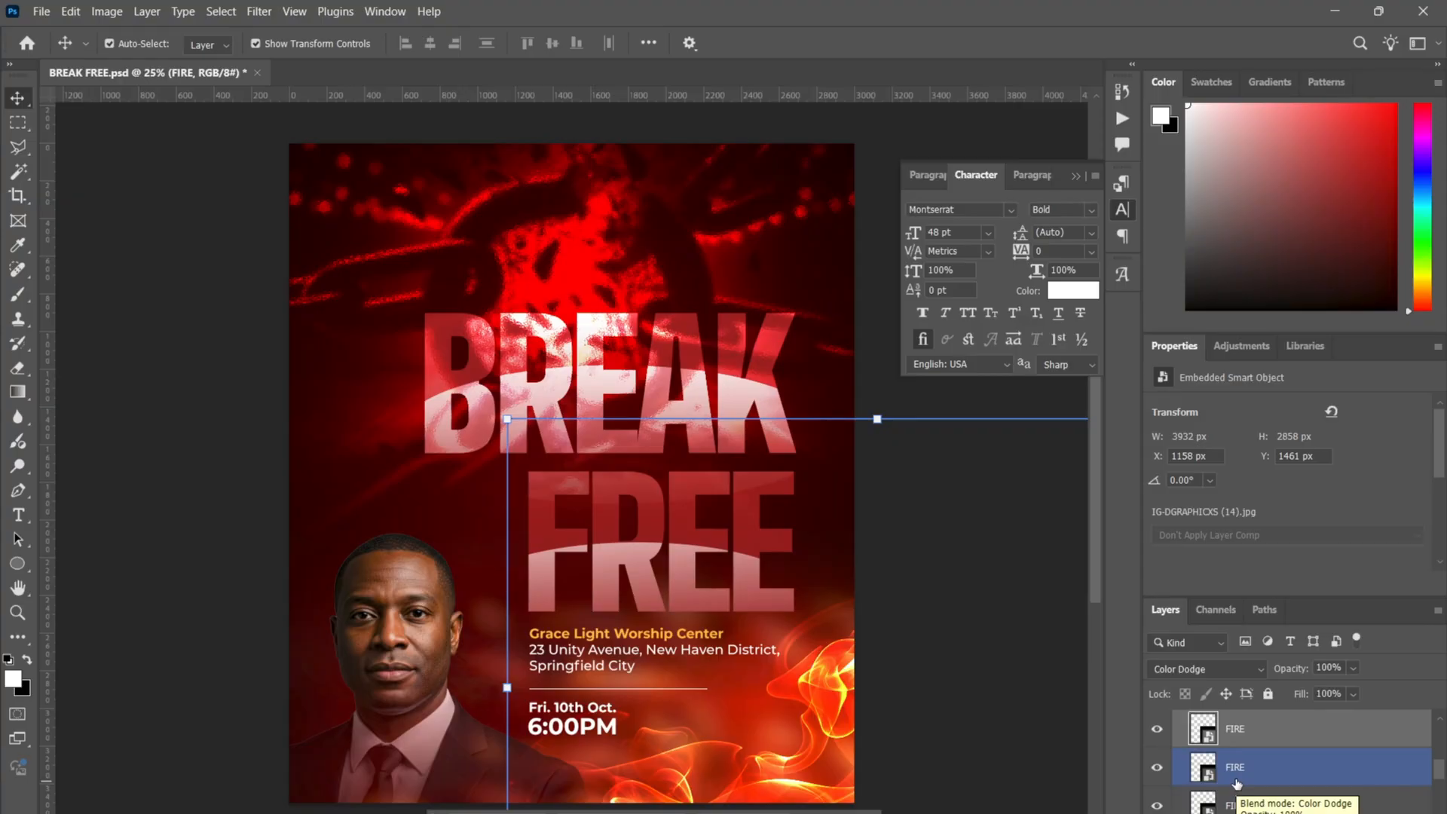
- Group the FIRE layers into a folder and show the 3D CHROMATIC ICON layer
{"action": "key", "text": "ctrl+g"}
{"action": "left_click", "coordinate": [1178, 774]}
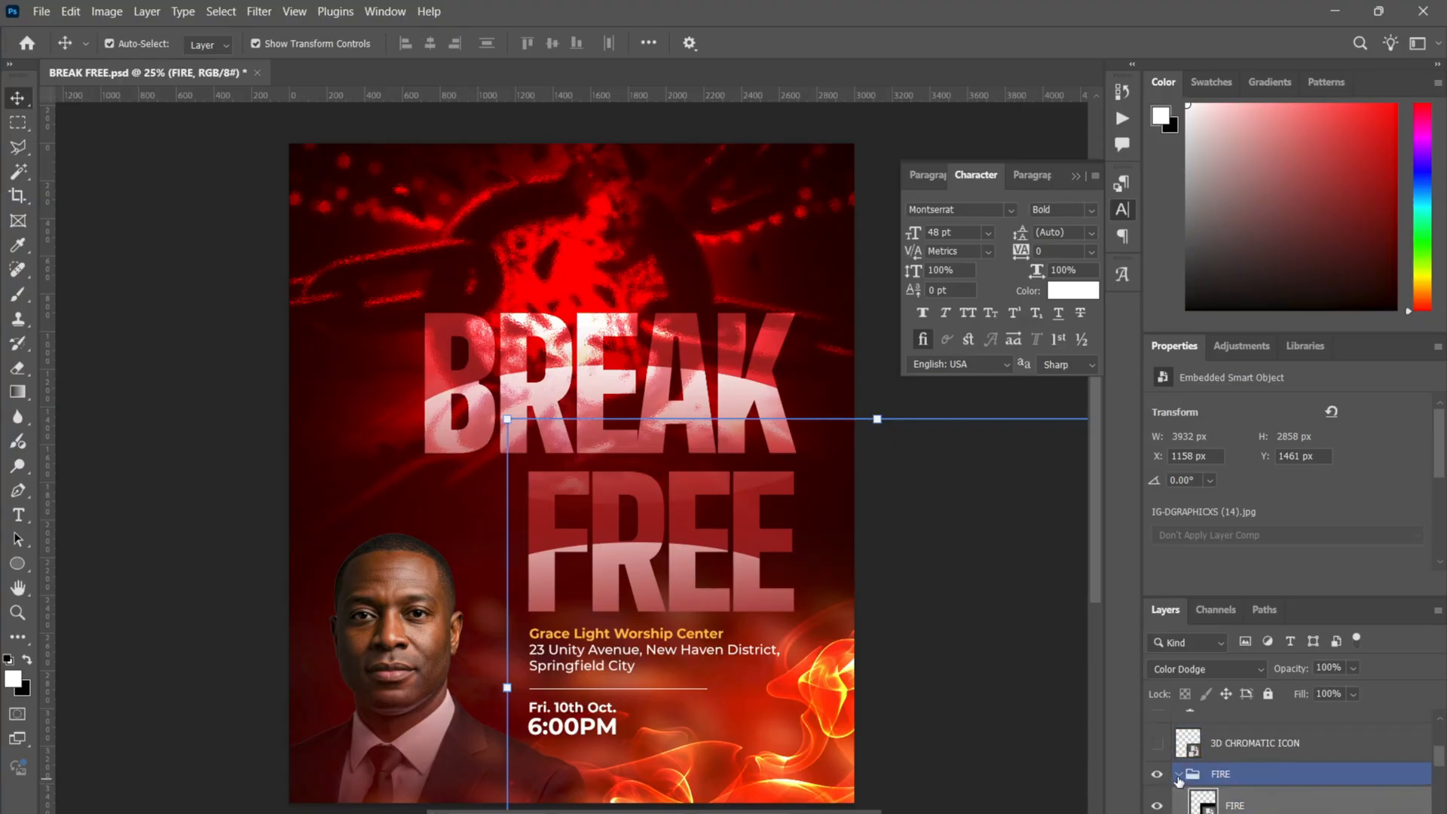
{"action": "left_click", "coordinate": [1179, 775]}
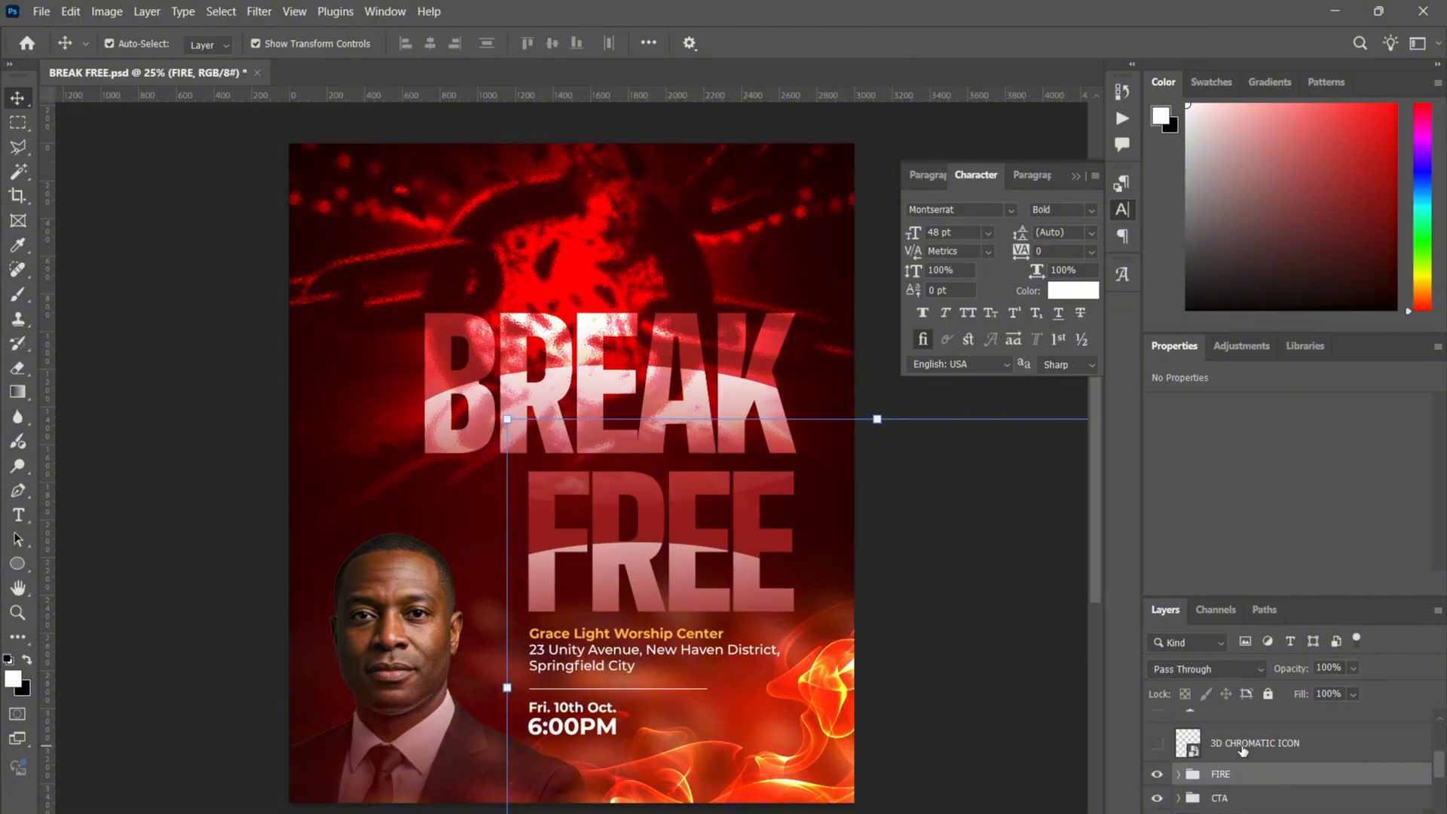
{"action": "left_click", "coordinate": [1242, 746]}
{"action": "left_click", "coordinate": [1159, 745]}
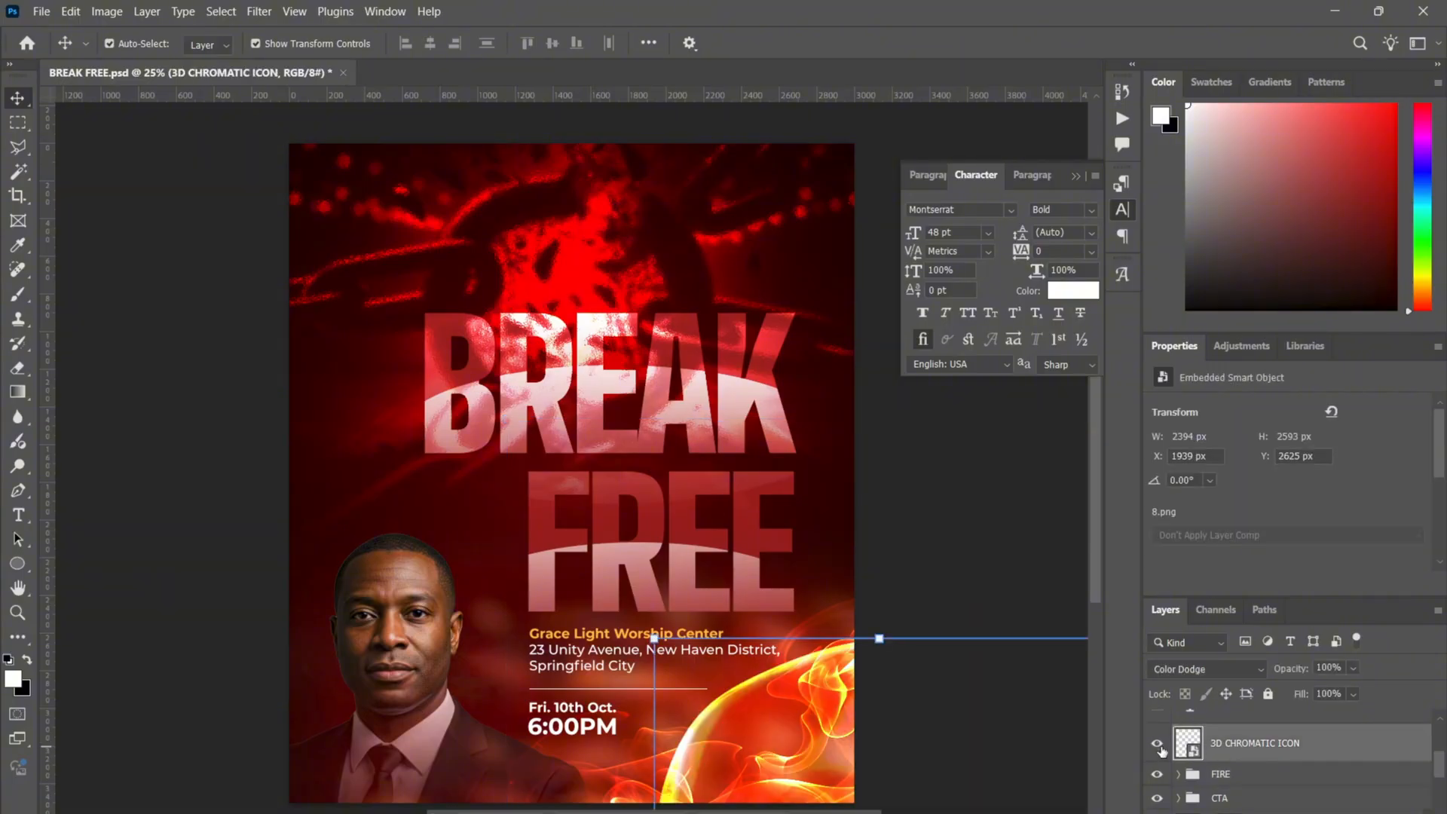
- Keep the chromatic icon on Normal blending and reposition it, undoing the last nudge
{"action": "left_click", "coordinate": [1236, 668]}
{"action": "left_click", "coordinate": [1210, 324]}
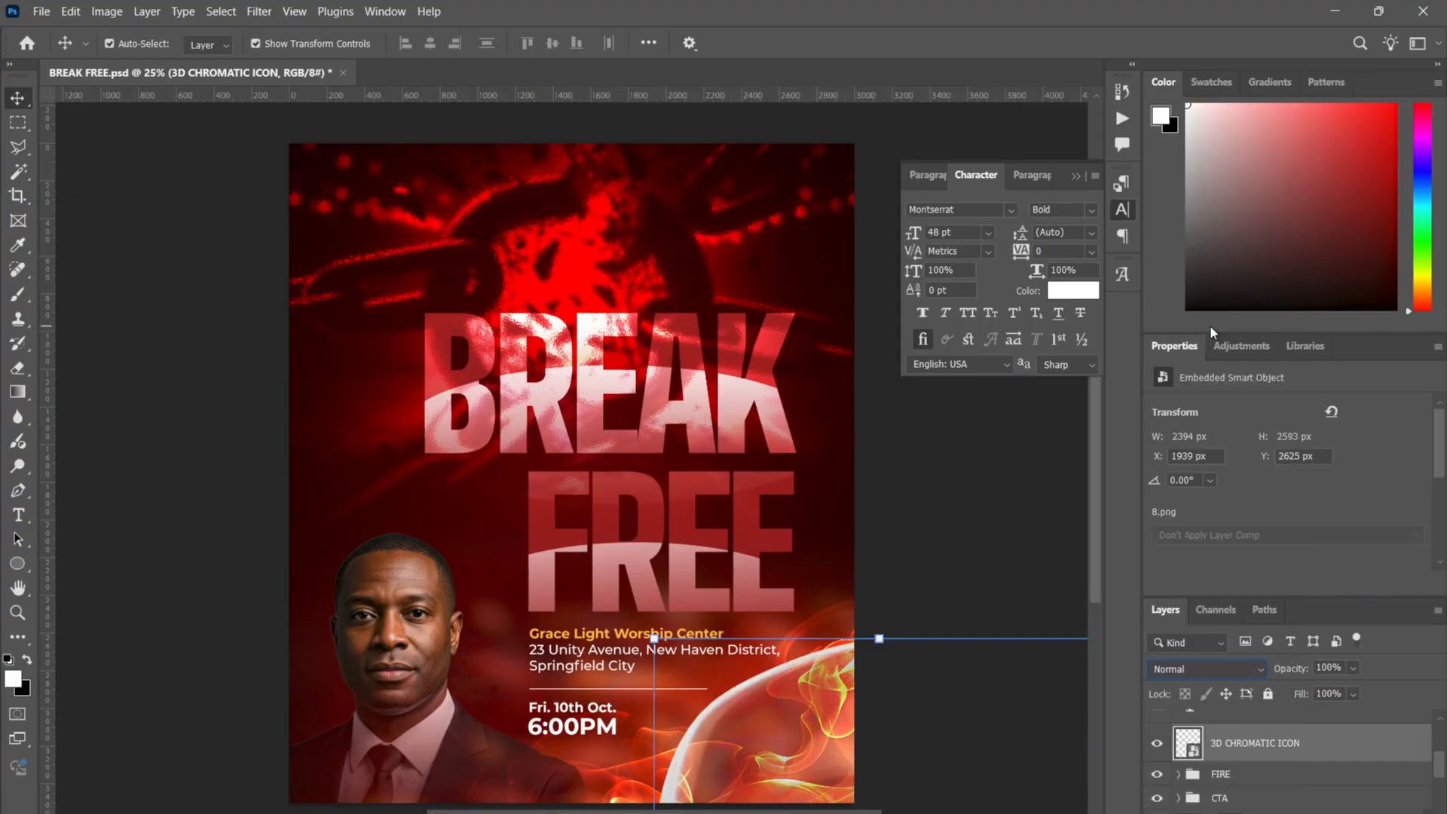
{"action": "left_click_drag", "start_coordinate": [757, 757], "coordinate": [449, 276]}
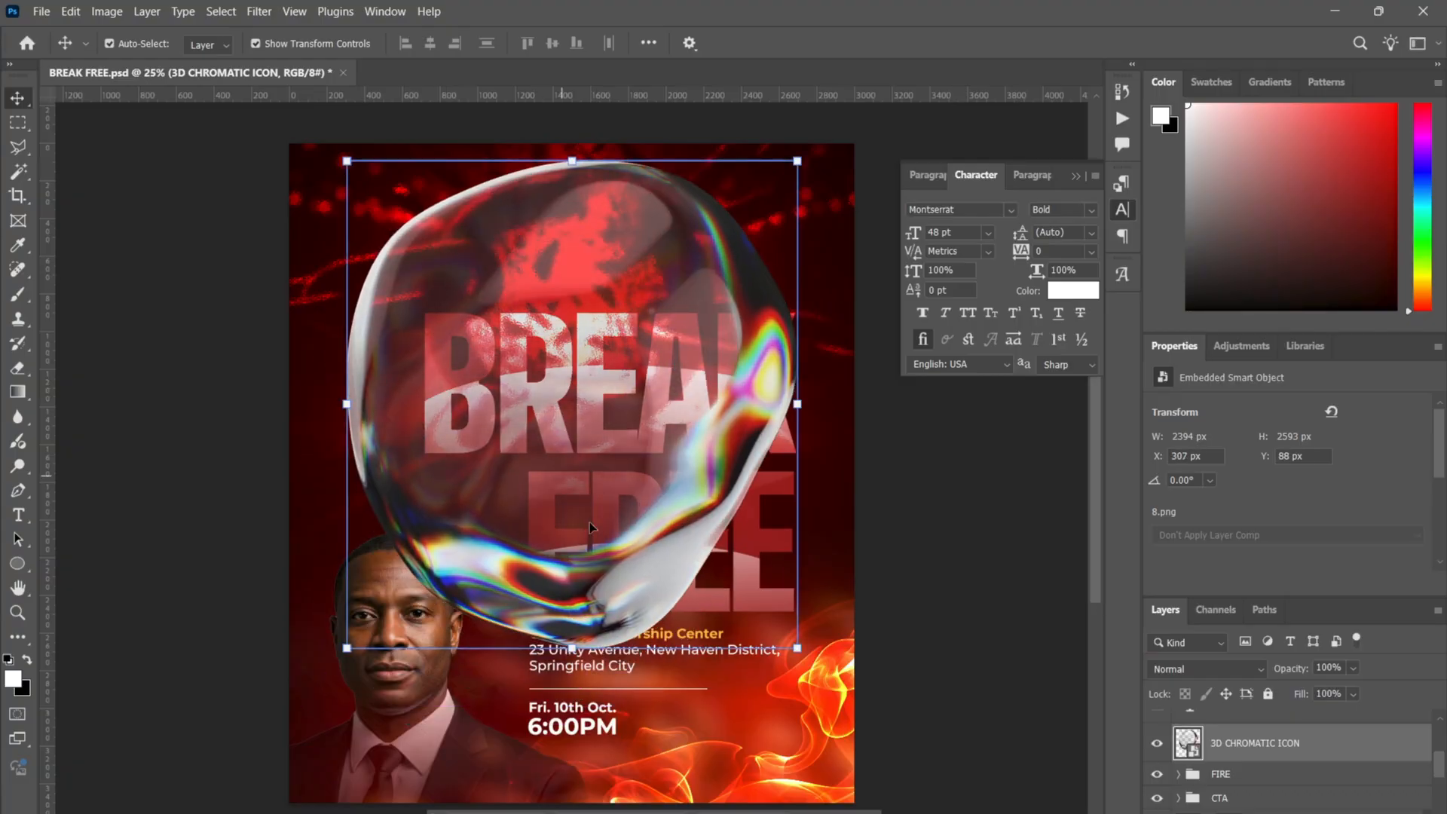
{"action": "left_click_drag", "start_coordinate": [603, 562], "coordinate": [638, 572]}
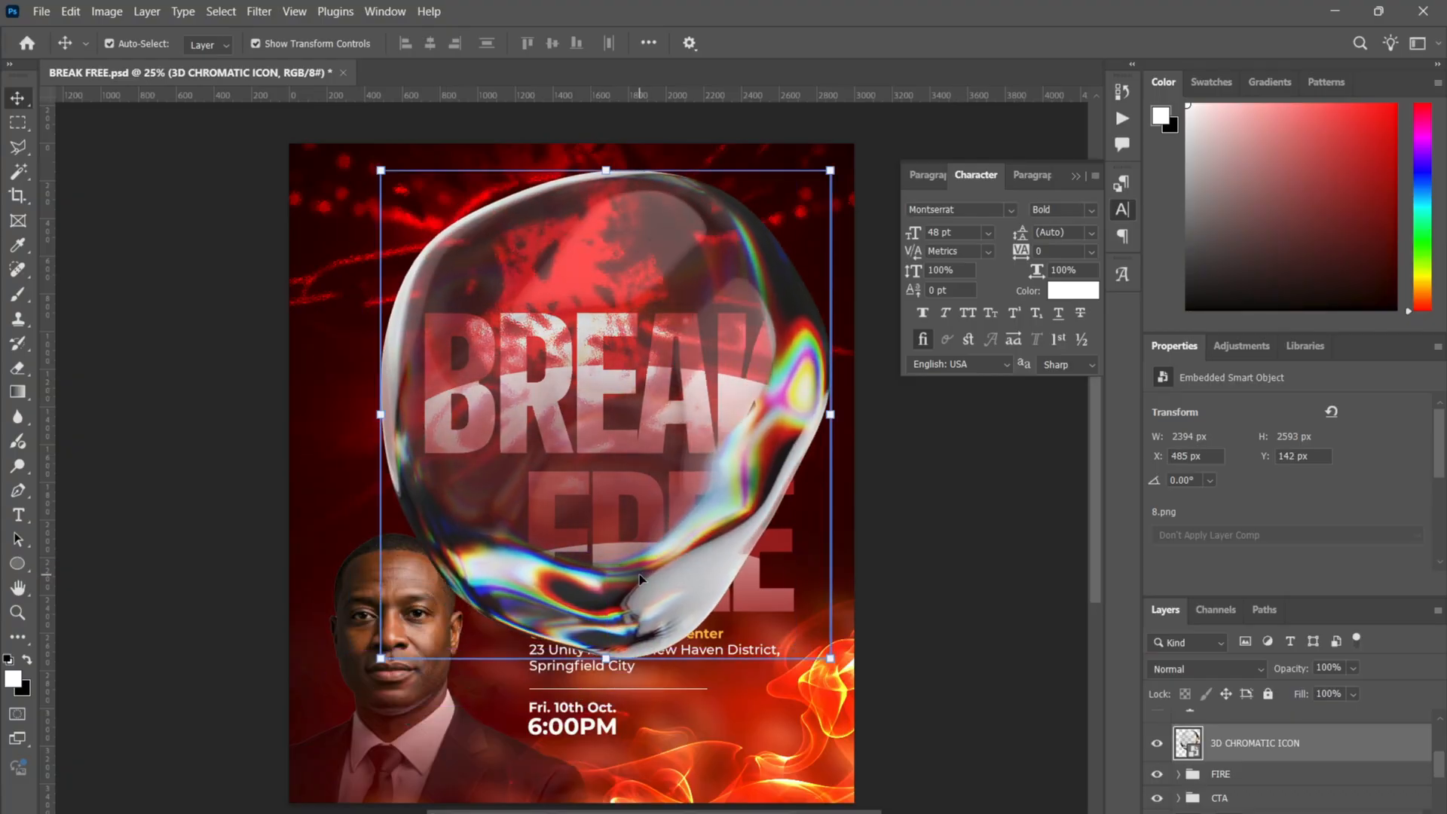
{"action": "key", "text": "ctrl+z"}
{"action": "key", "text": "ctrl+z"}
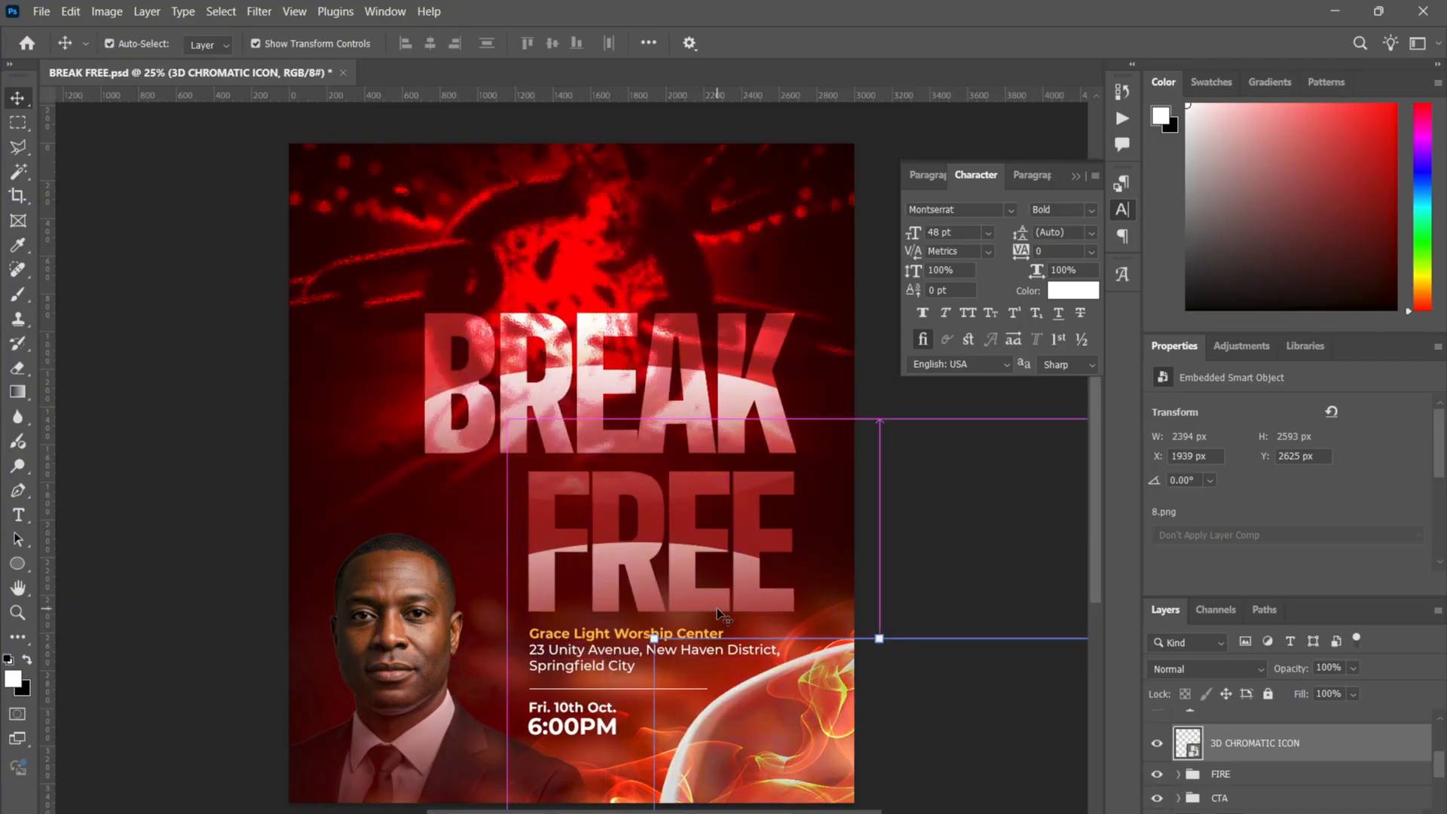
- Try Screen blending on the chromatic icon, undo it, and deselect
{"action": "left_click", "coordinate": [1213, 668]}
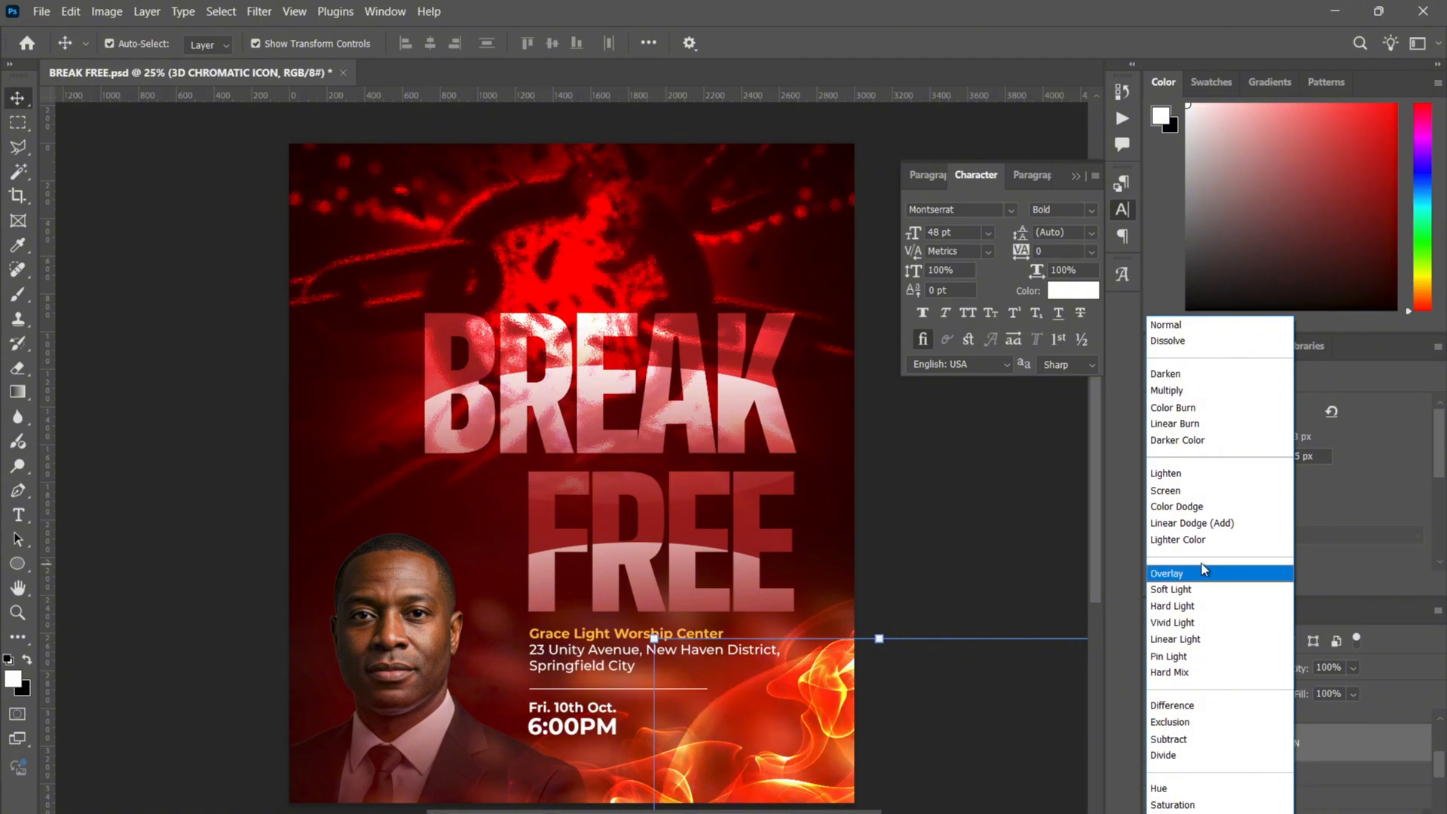
{"action": "left_click", "coordinate": [1178, 490]}
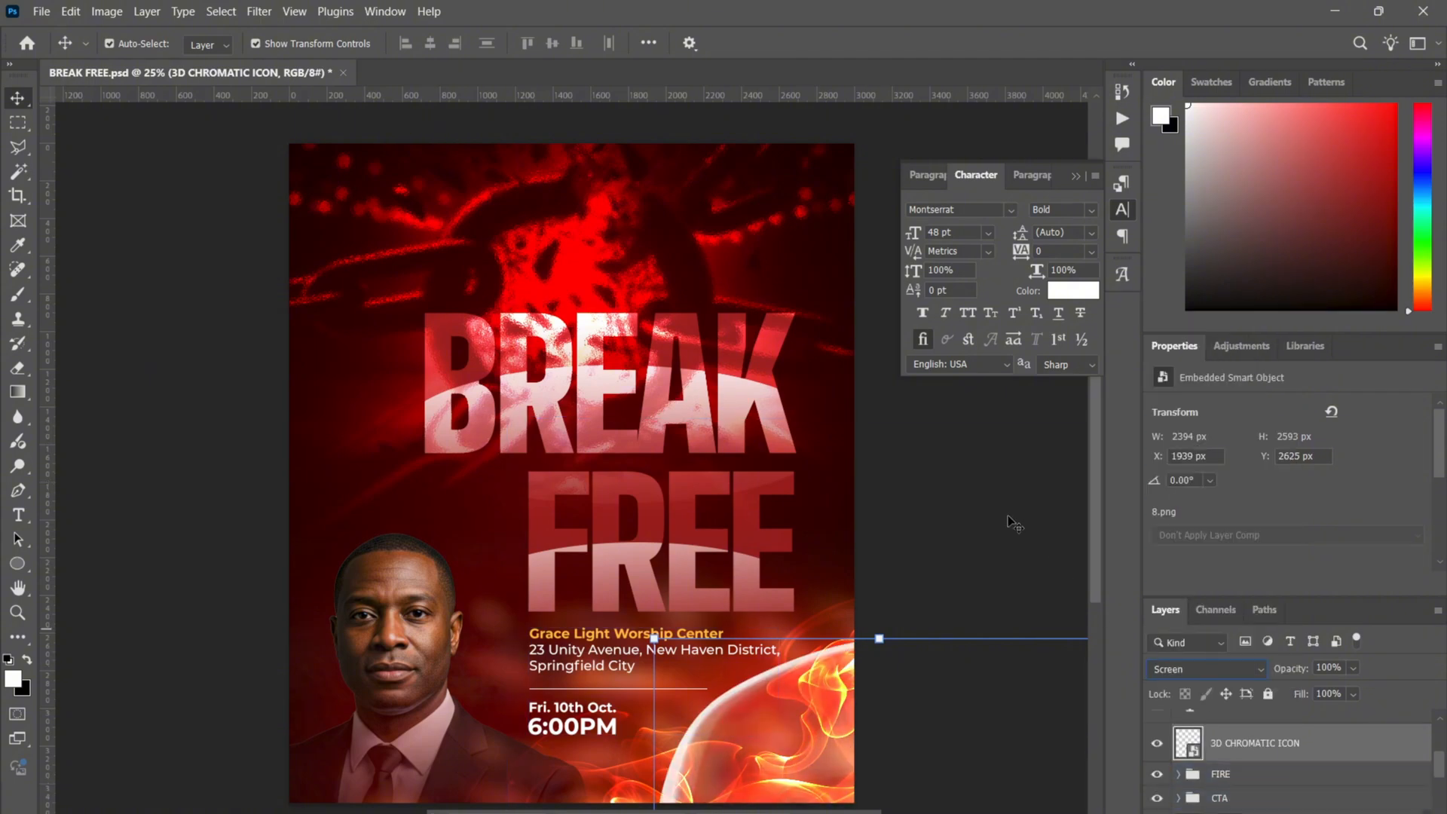
{"action": "key", "text": "ctrl+z"}
{"action": "left_click", "coordinate": [1010, 492]}
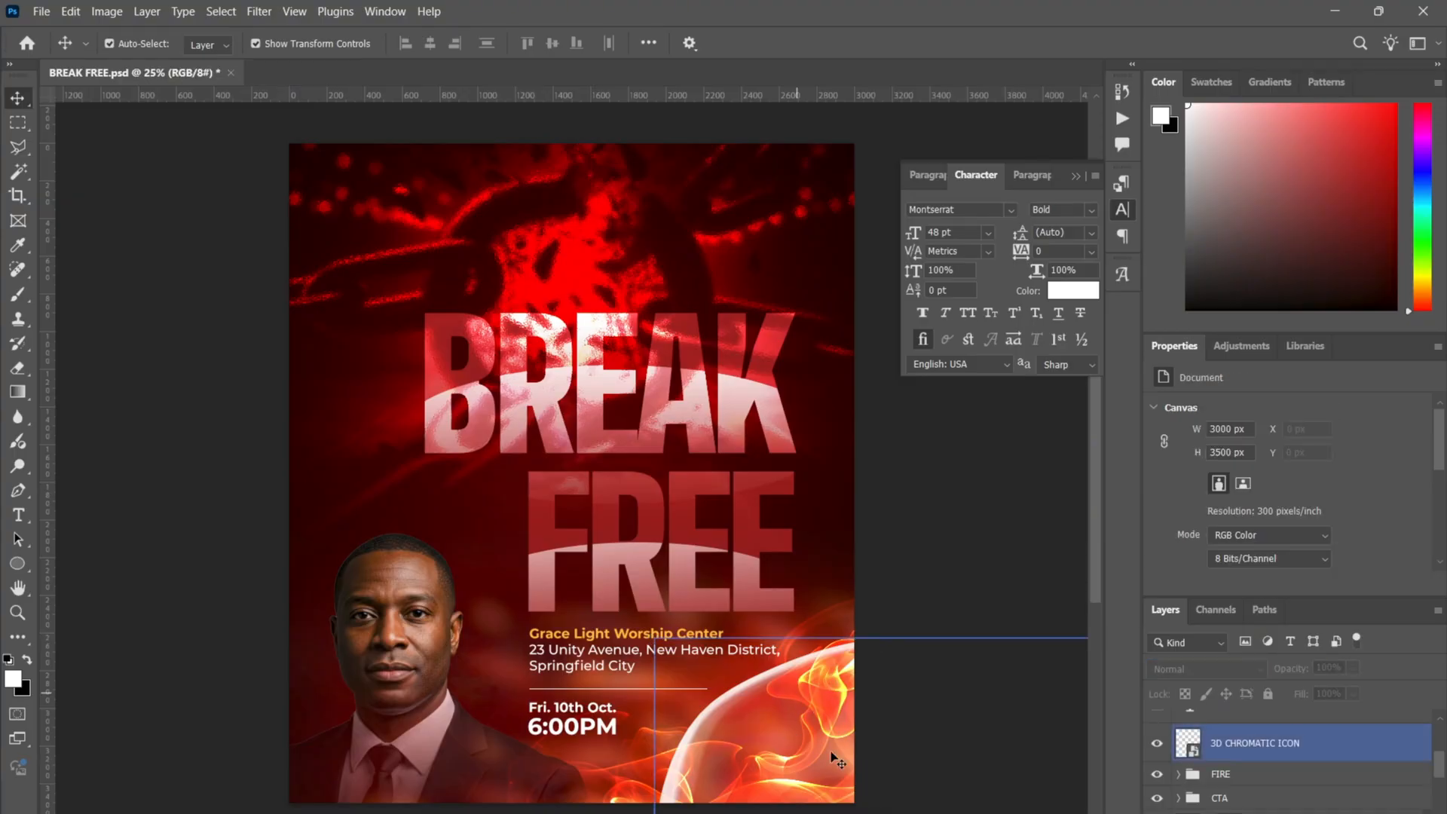
{"action": "left_click", "coordinate": [1265, 776]}
{"action": "scroll", "coordinate": [1274, 780], "scroll_direction": "down", "scroll_amount": 3}
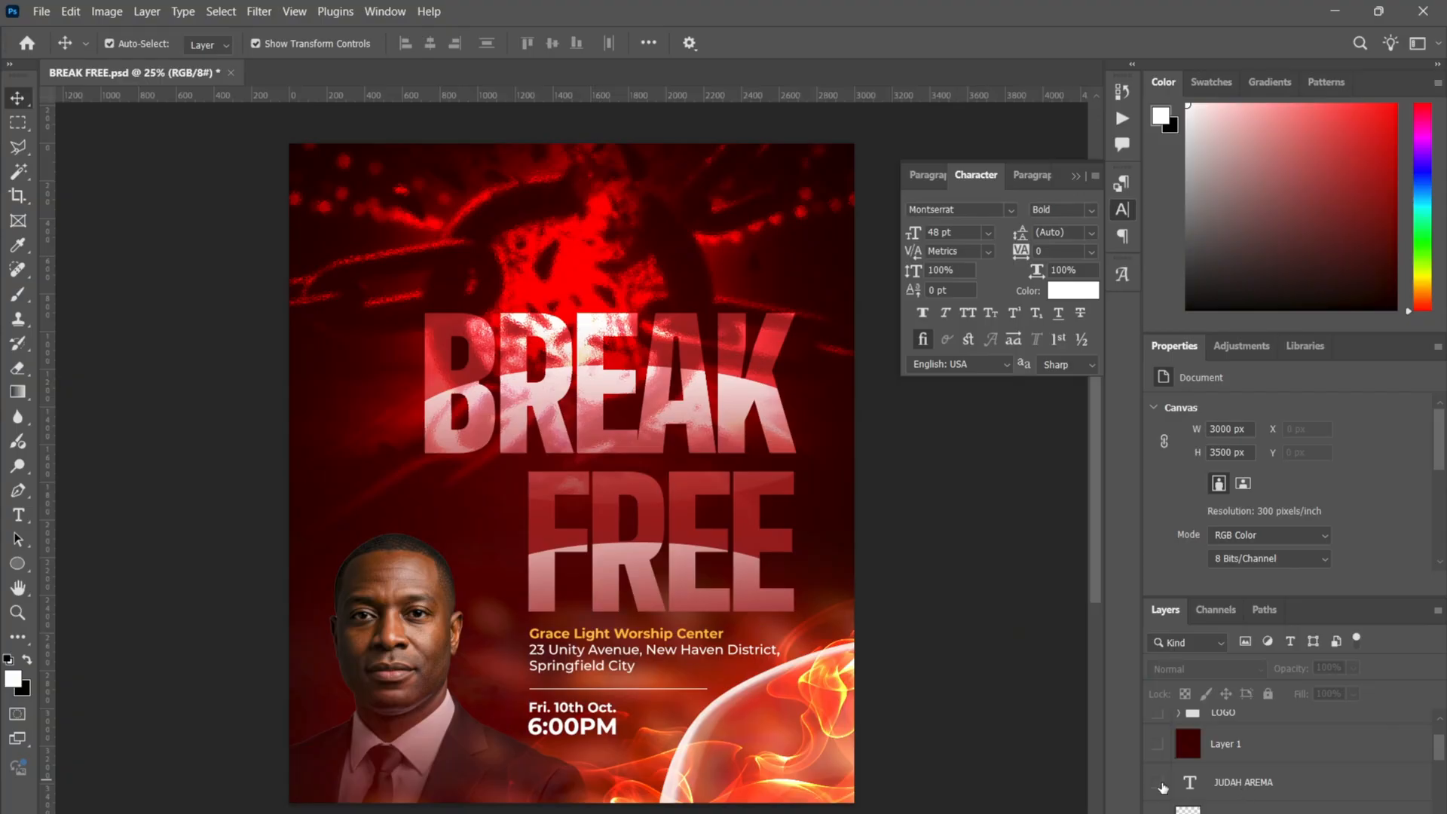
{"action": "left_click", "coordinate": [1158, 785]}
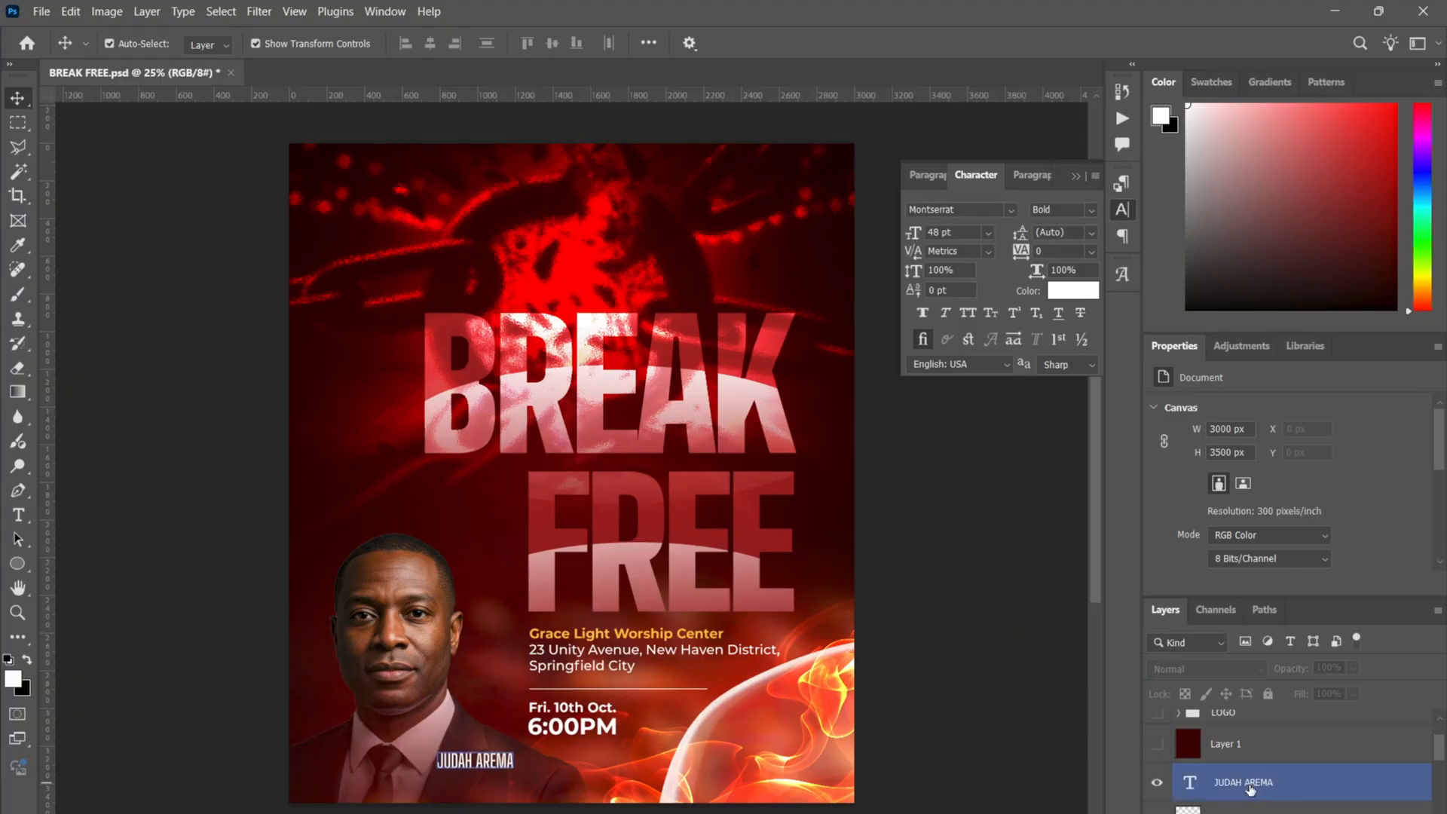
{"action": "left_click", "coordinate": [1251, 784]}
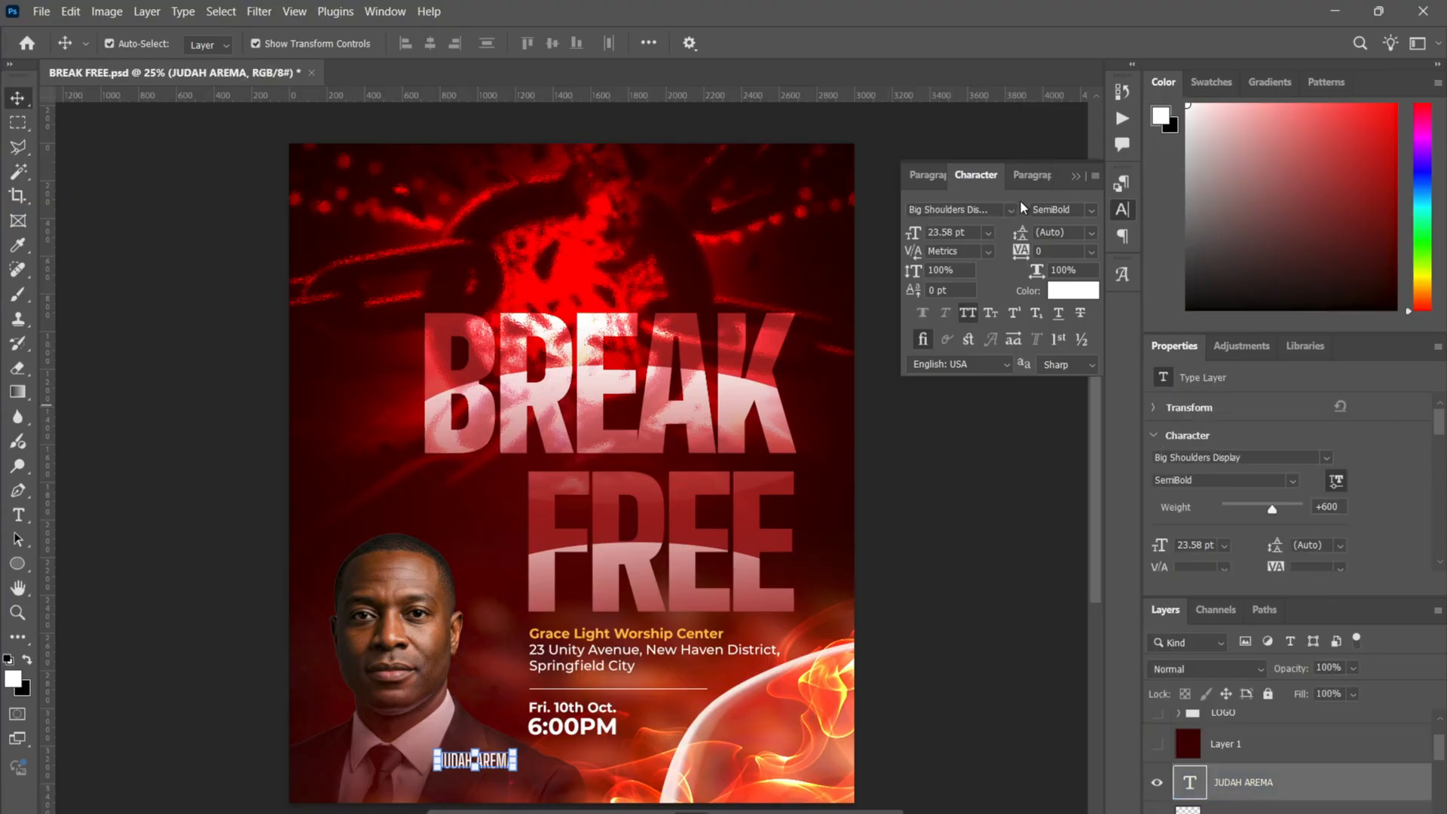
{"action": "left_click", "coordinate": [1094, 210]}
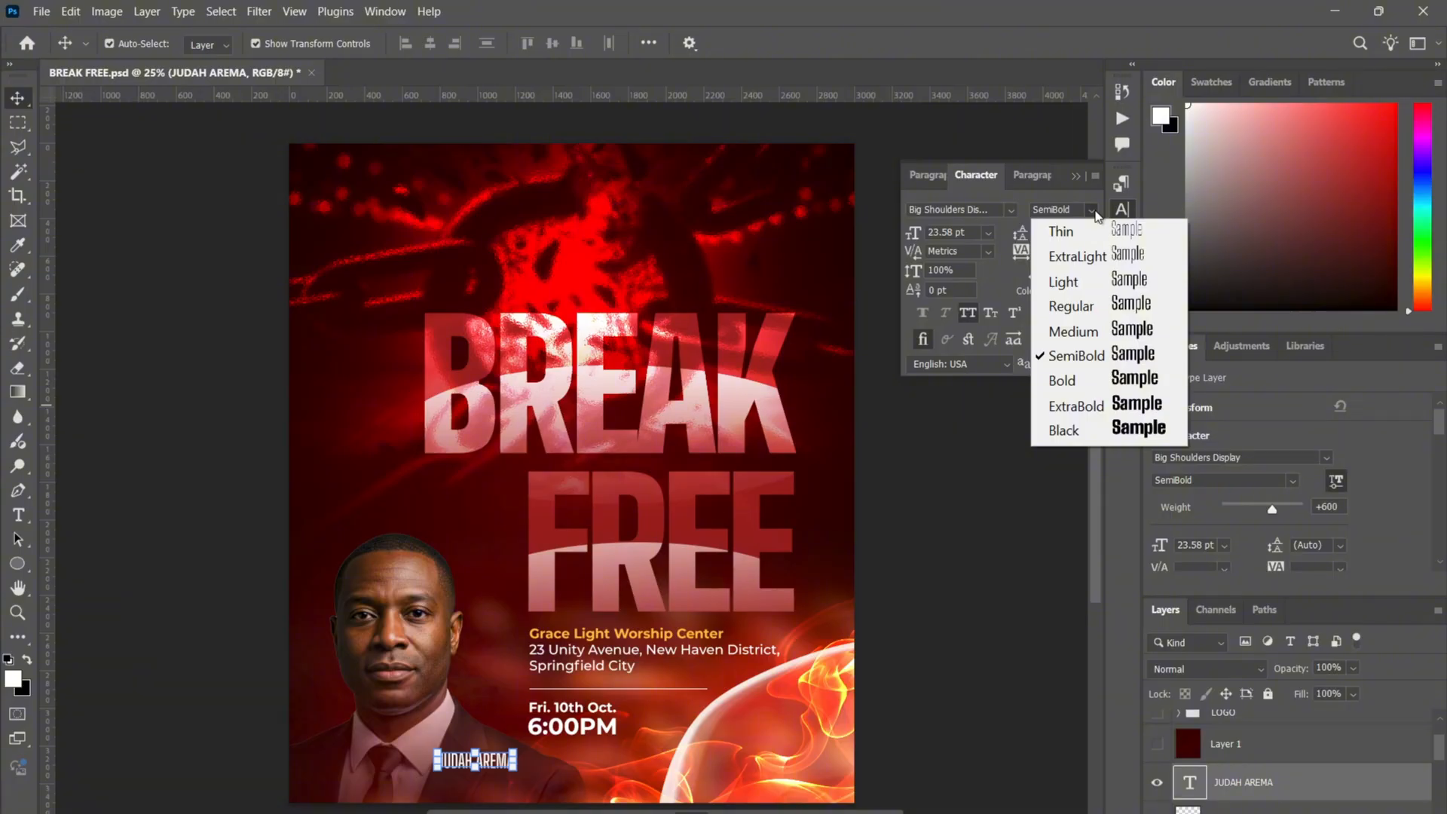
{"action": "left_click", "coordinate": [1095, 211]}
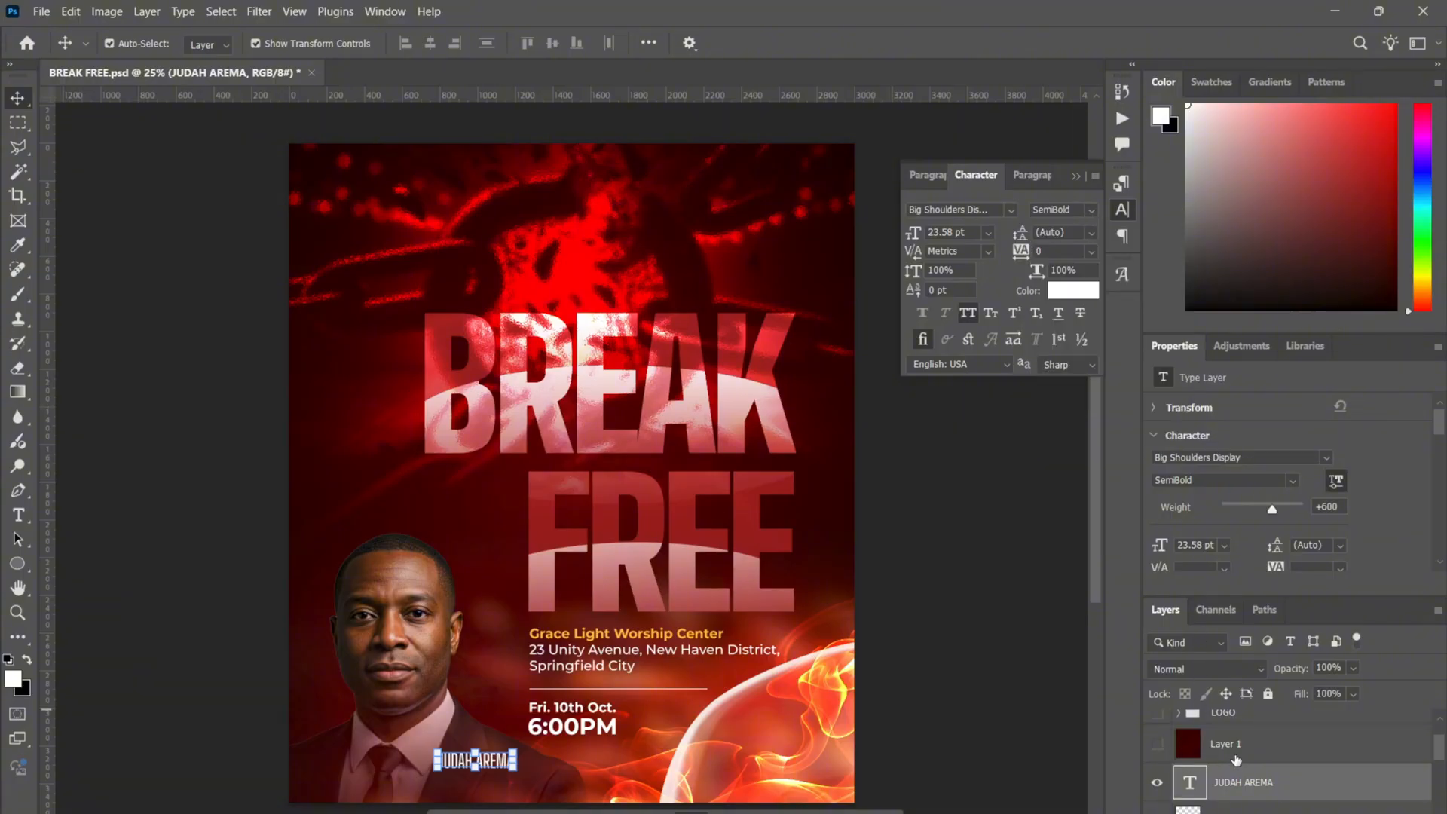
{"action": "scroll", "coordinate": [1237, 760], "scroll_direction": "up", "scroll_amount": 1}
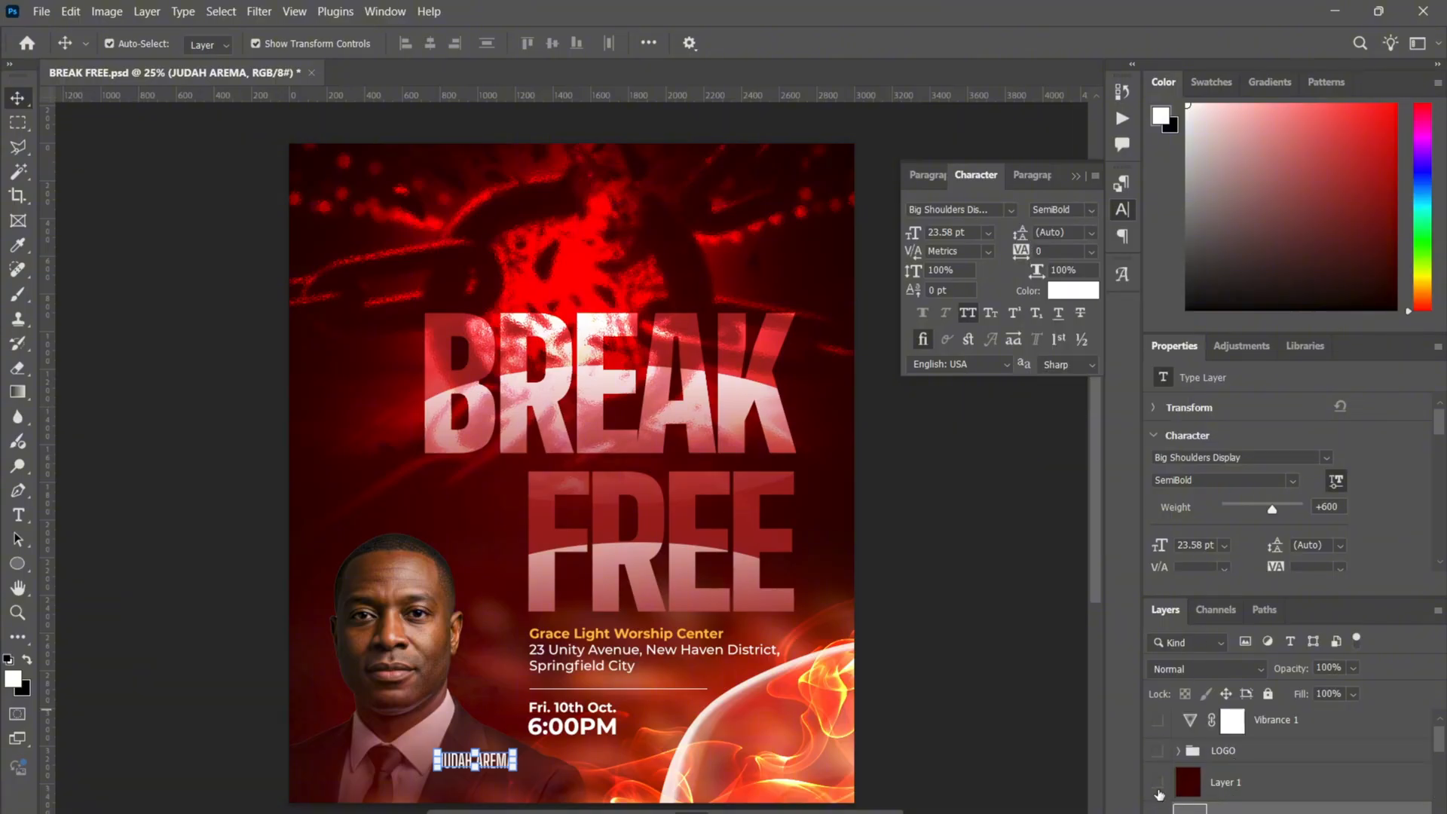
{"action": "left_click", "coordinate": [1244, 784]}
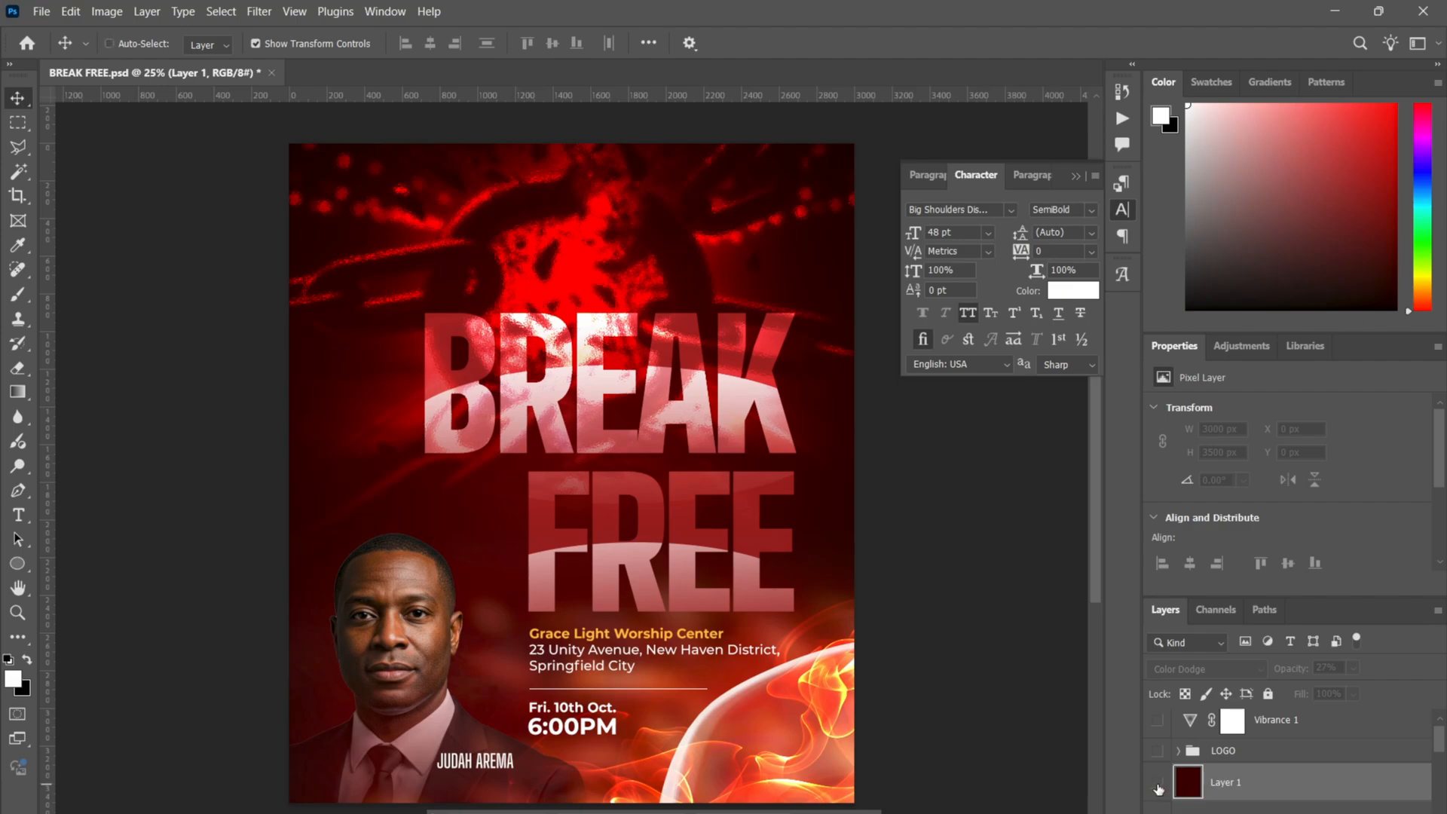
- Show the dark red Layer 1 and compare 100% opacity against 27%
{"action": "key", "text": "ctrl+plus"}
{"action": "key", "text": "ctrl+plus"}
{"action": "key", "text": "ctrl+minus"}
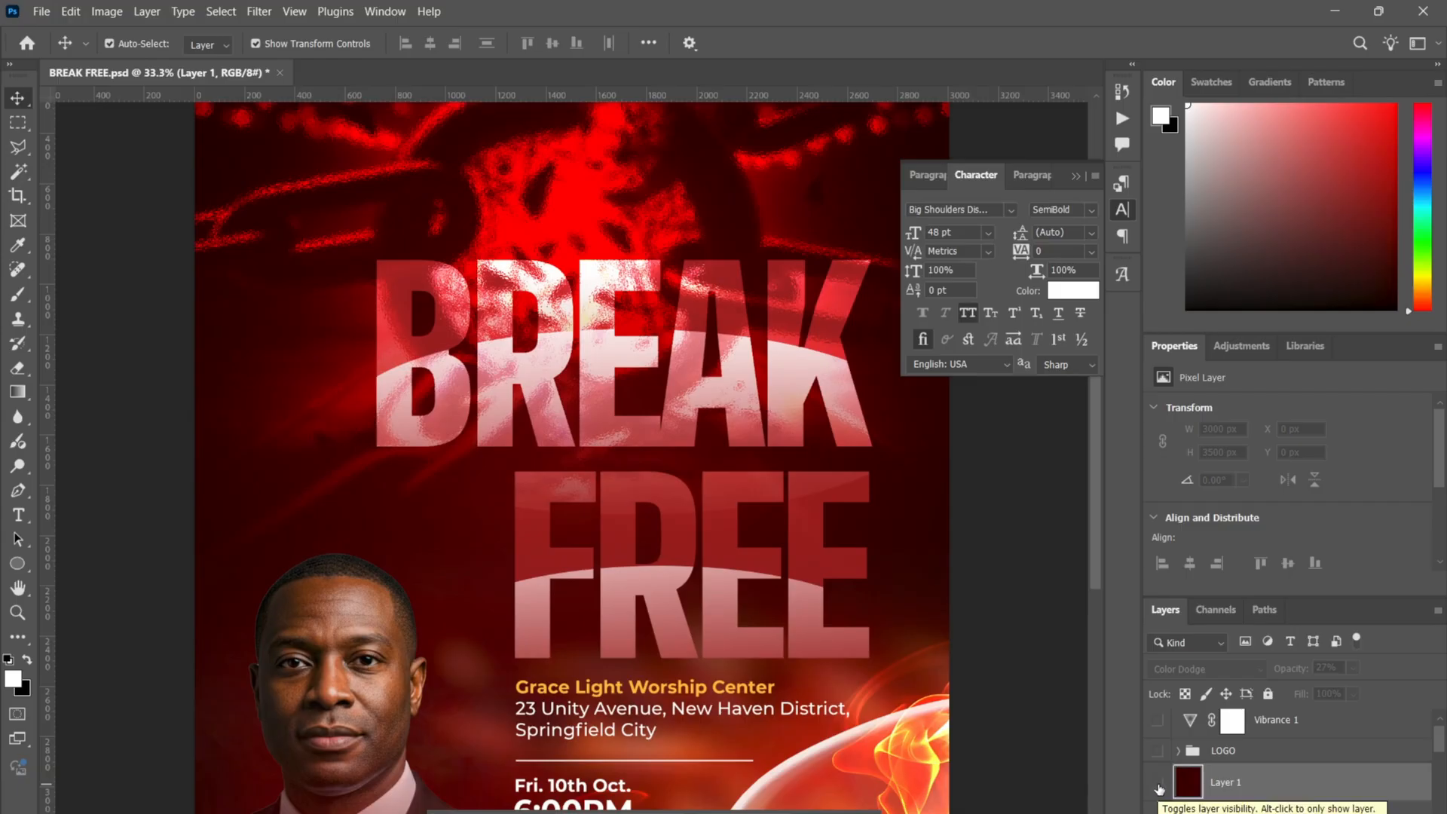
{"action": "left_click", "coordinate": [1156, 785]}
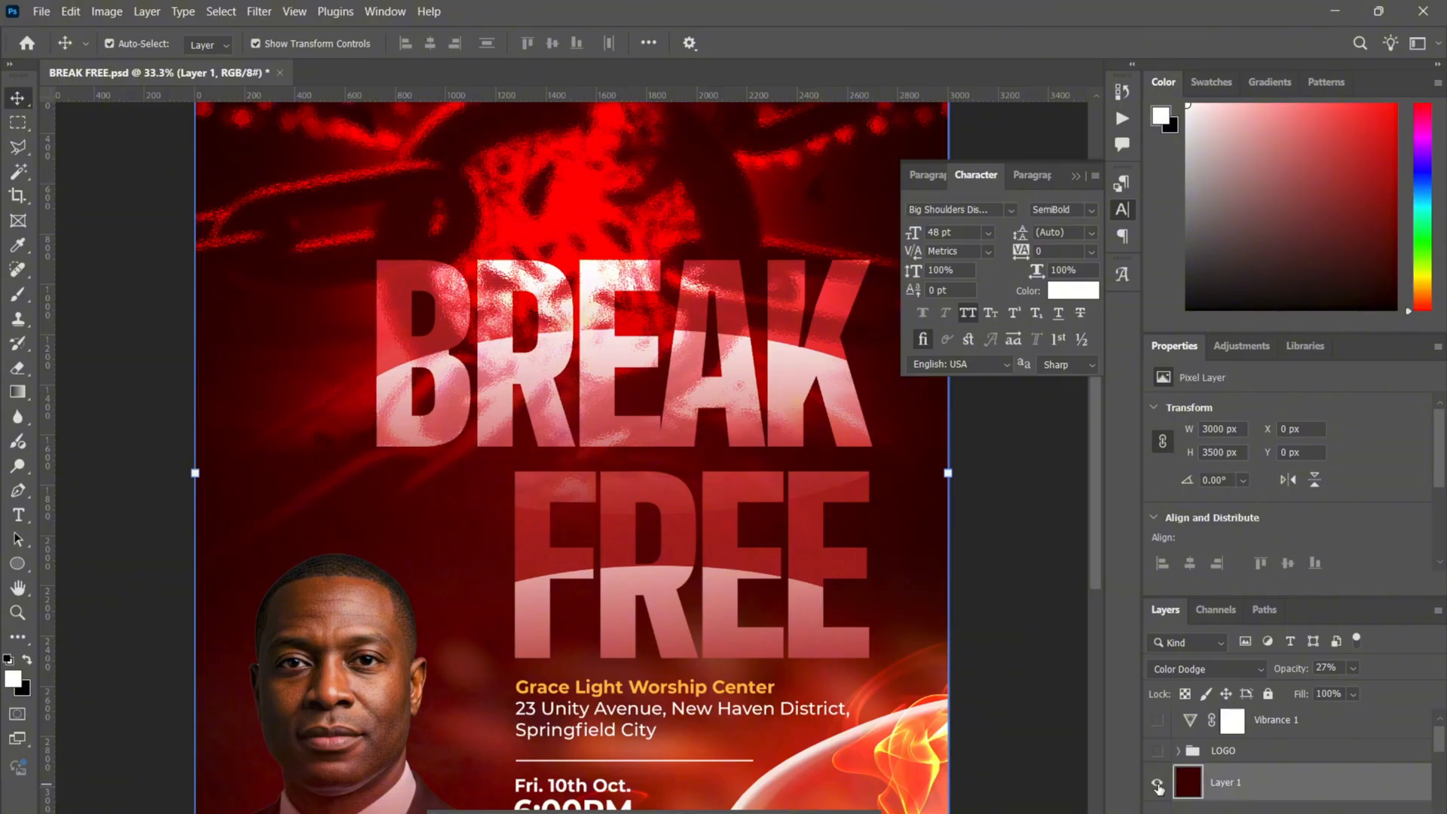
{"action": "left_click", "coordinate": [1352, 668]}
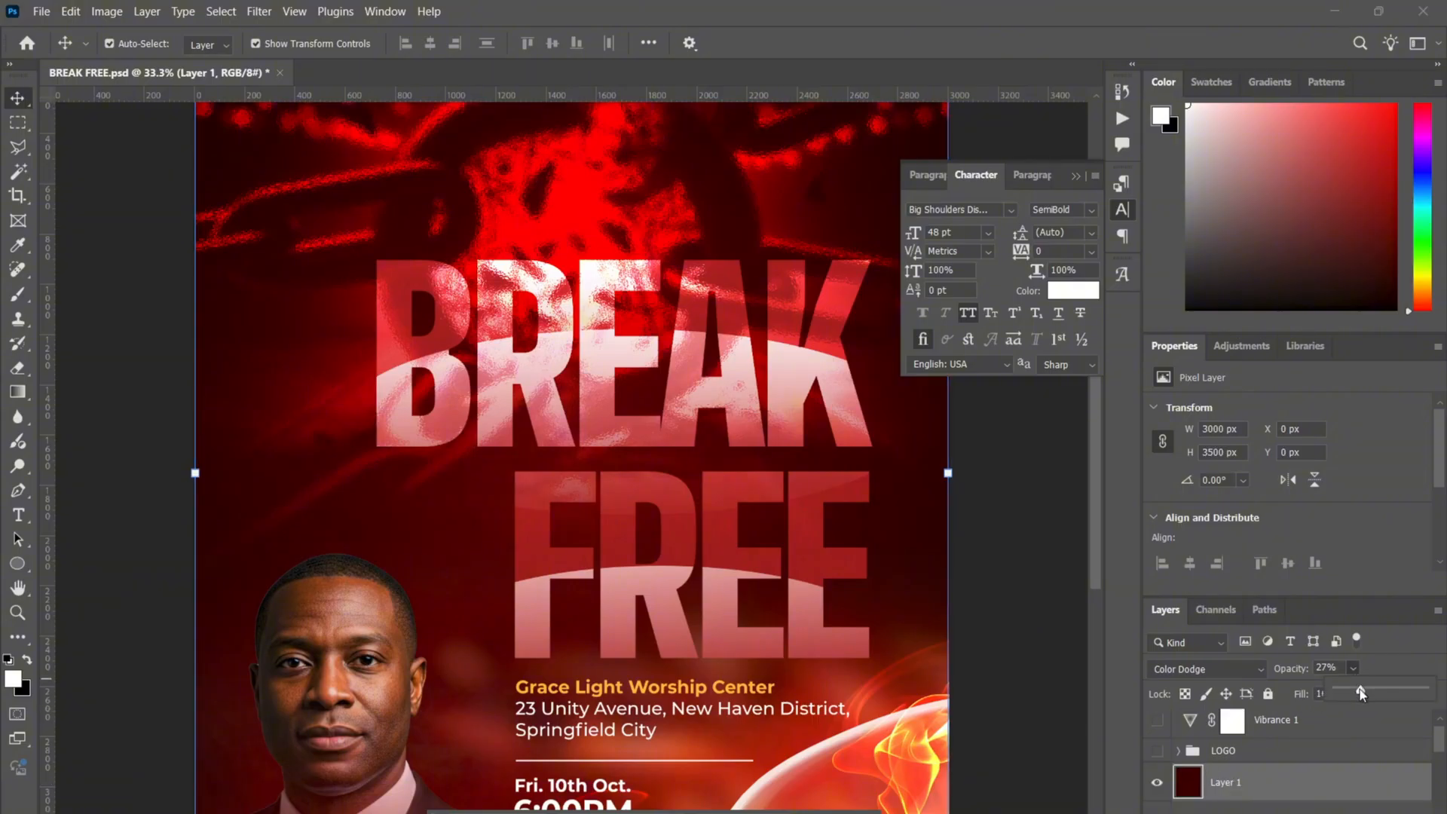
{"action": "left_click_drag", "start_coordinate": [1360, 691], "coordinate": [1423, 689]}
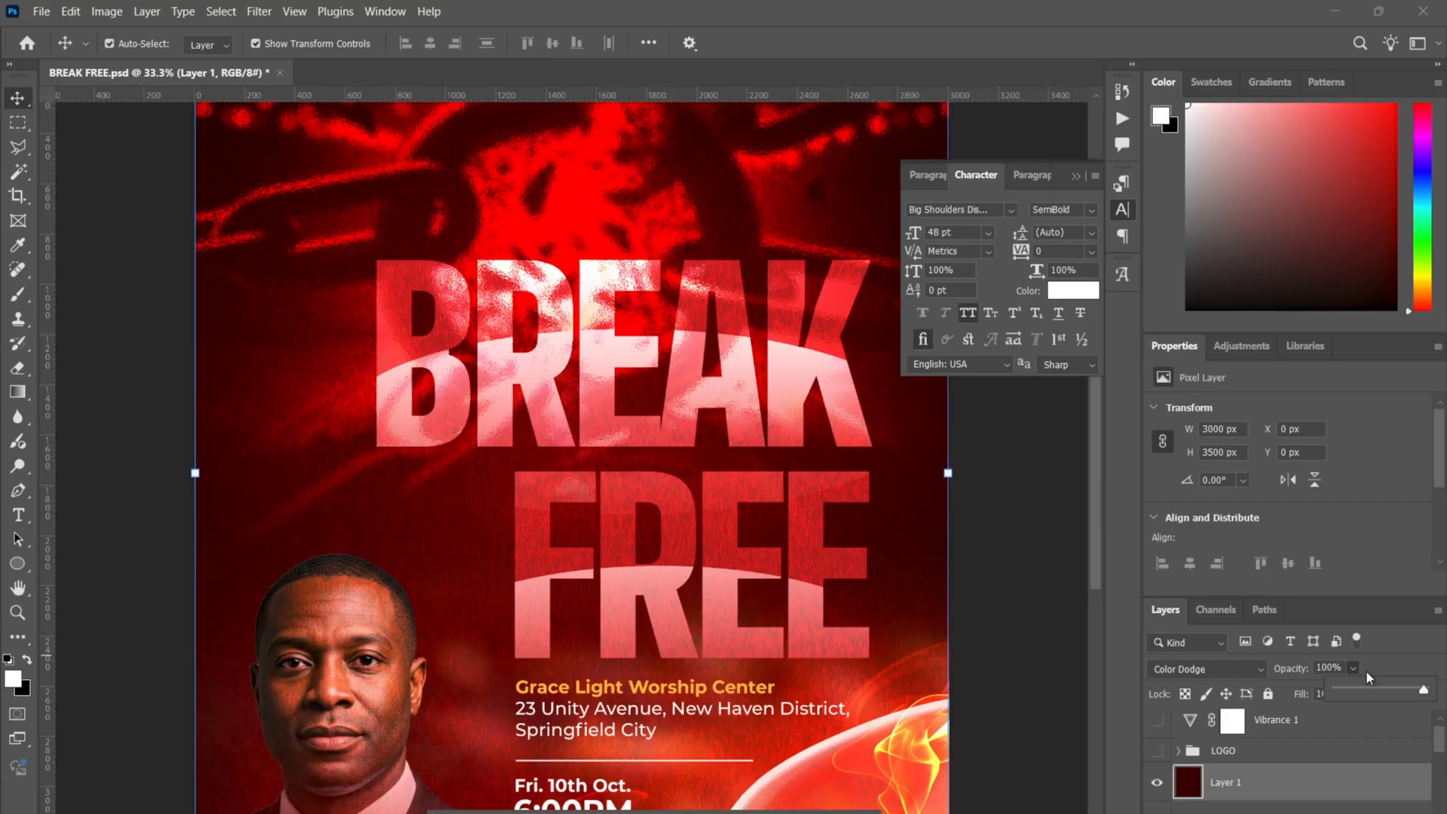
{"action": "type", "text": "27"}
{"action": "key", "text": "Return"}
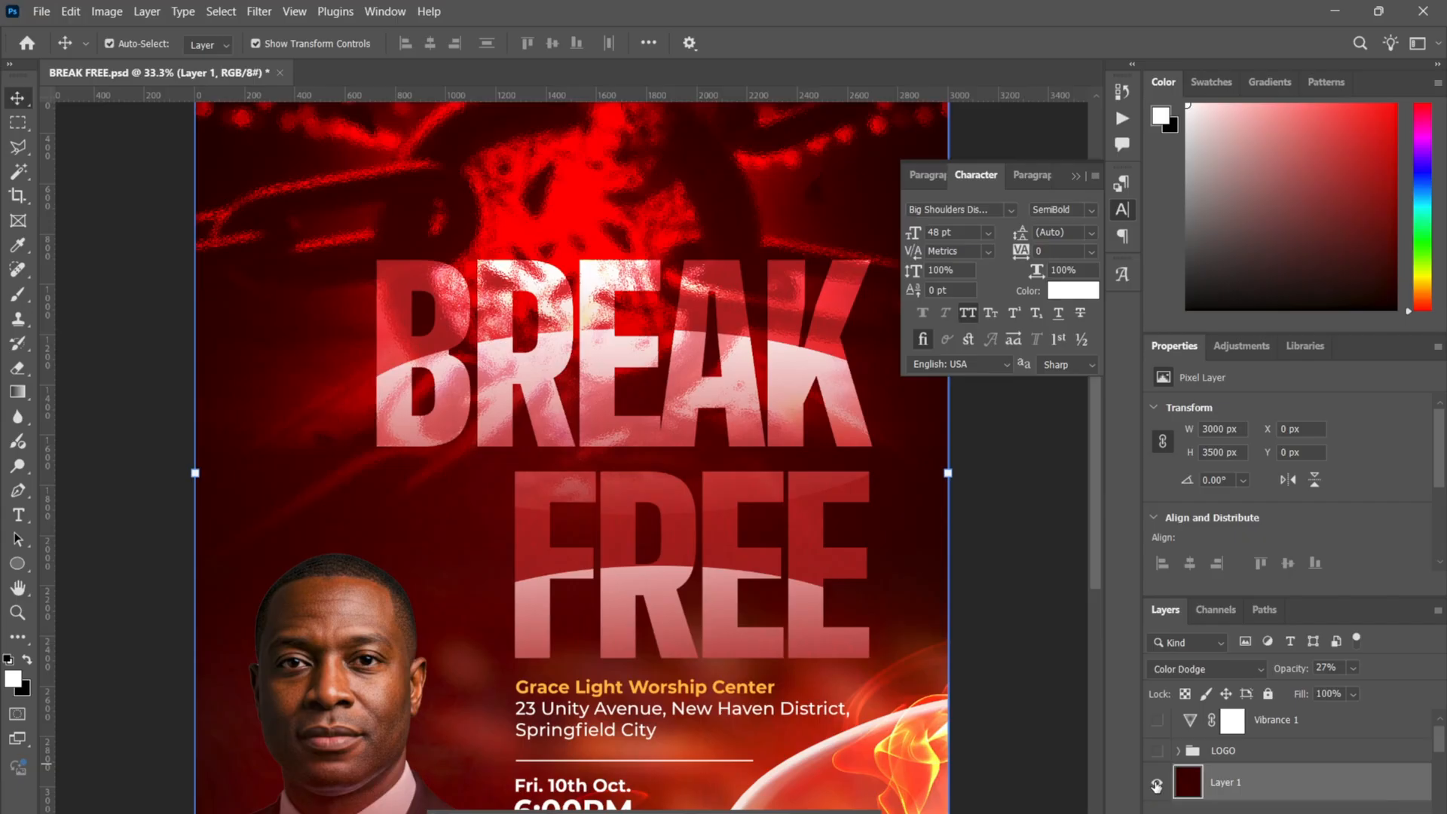
{"action": "left_click", "coordinate": [1284, 808]}
- Toggle Layer 1 to compare, retry 100%, then settle near 28% opacity
{"action": "left_click", "coordinate": [1158, 783]}
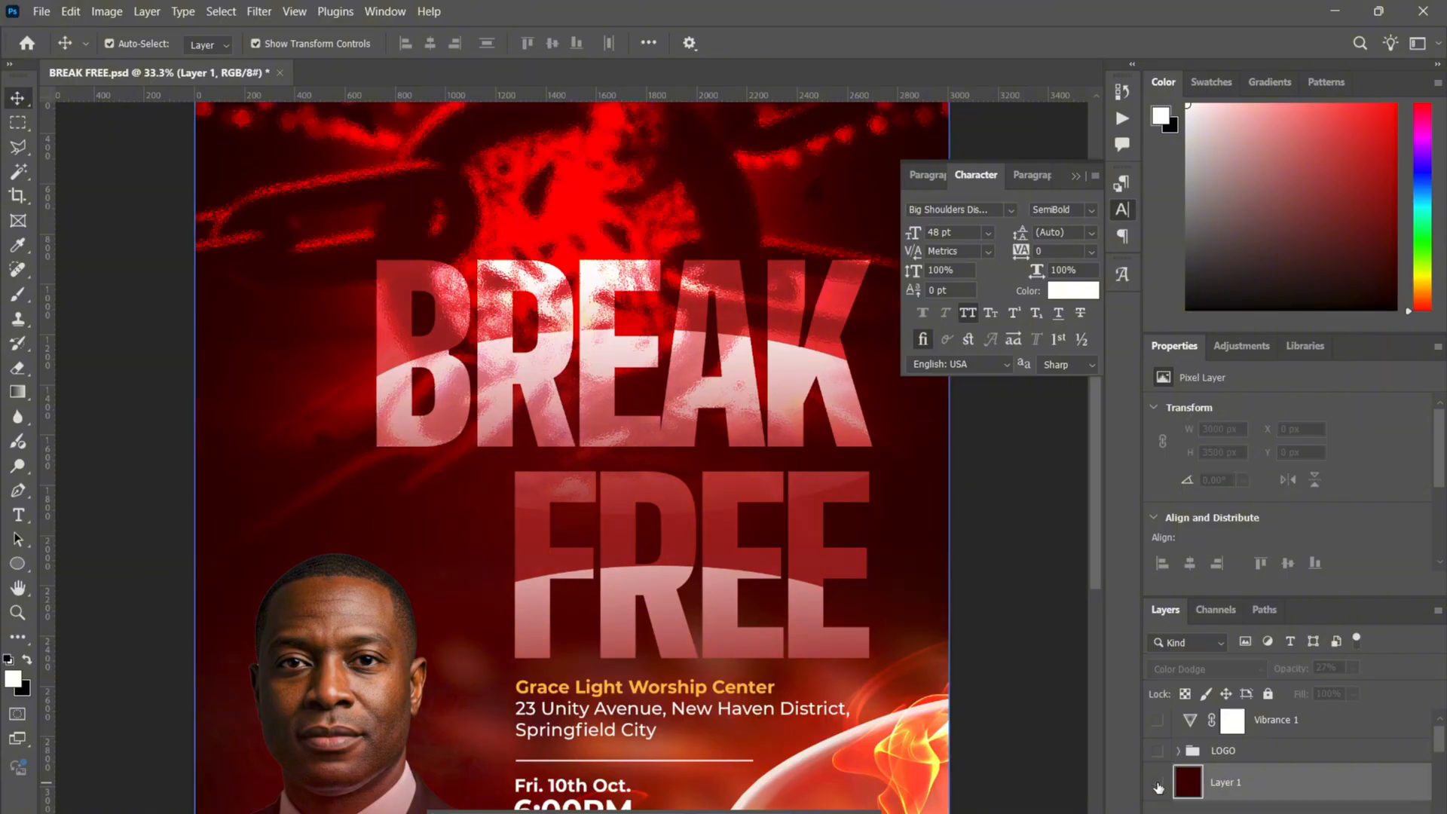
{"action": "left_click", "coordinate": [1158, 785]}
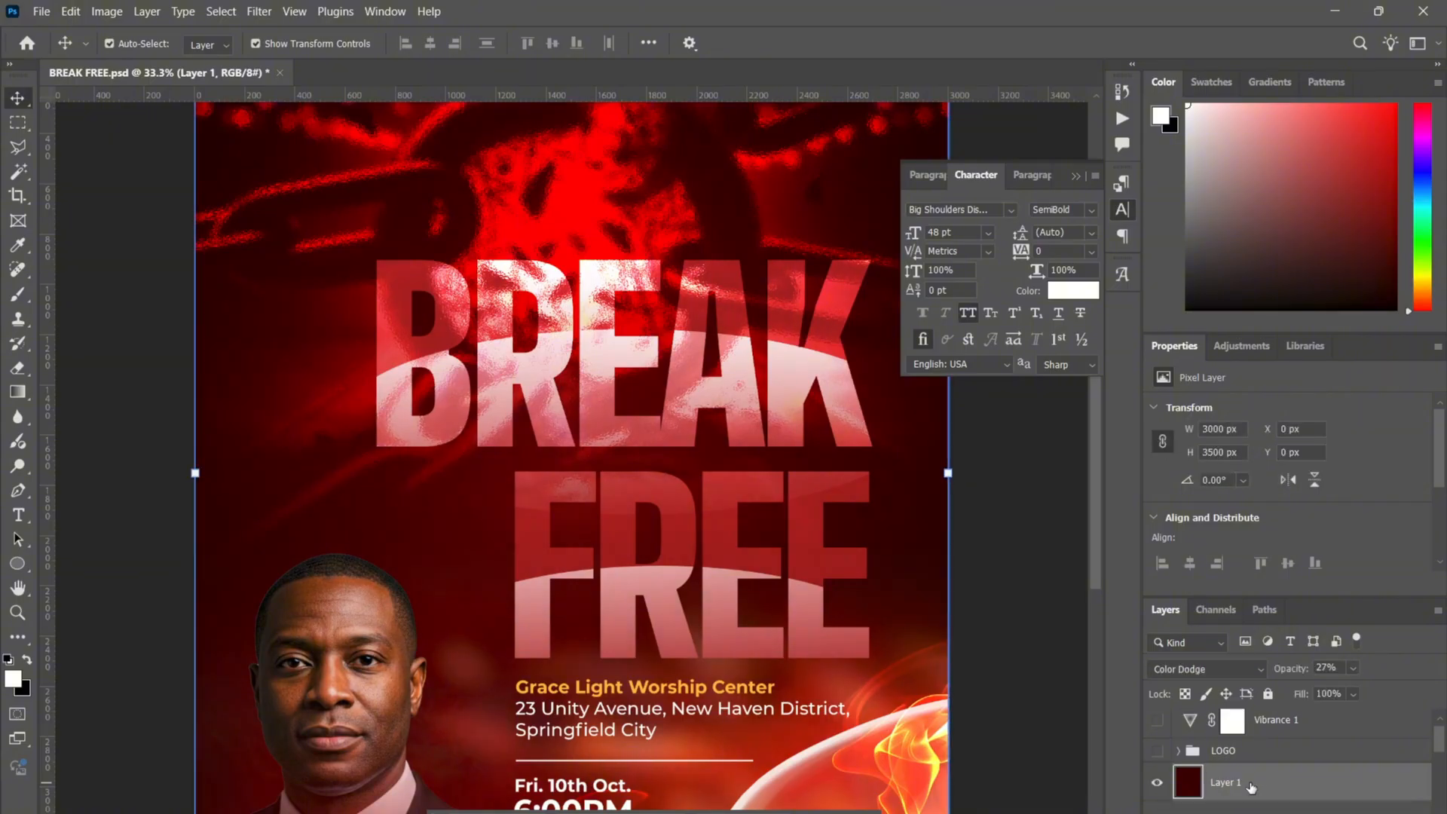
{"action": "left_click", "coordinate": [1351, 668]}
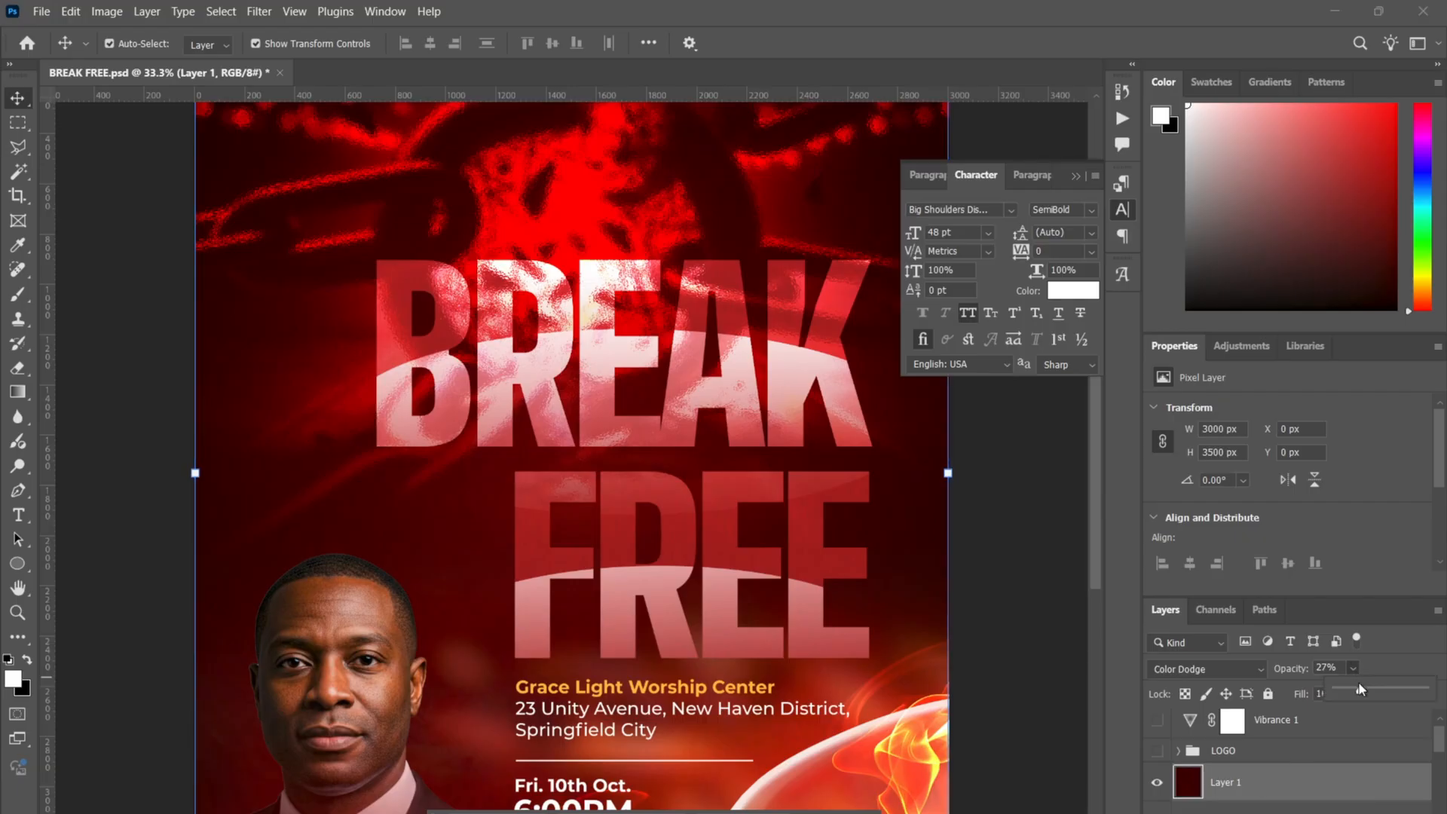
{"action": "left_click_drag", "start_coordinate": [1359, 683], "coordinate": [1441, 684]}
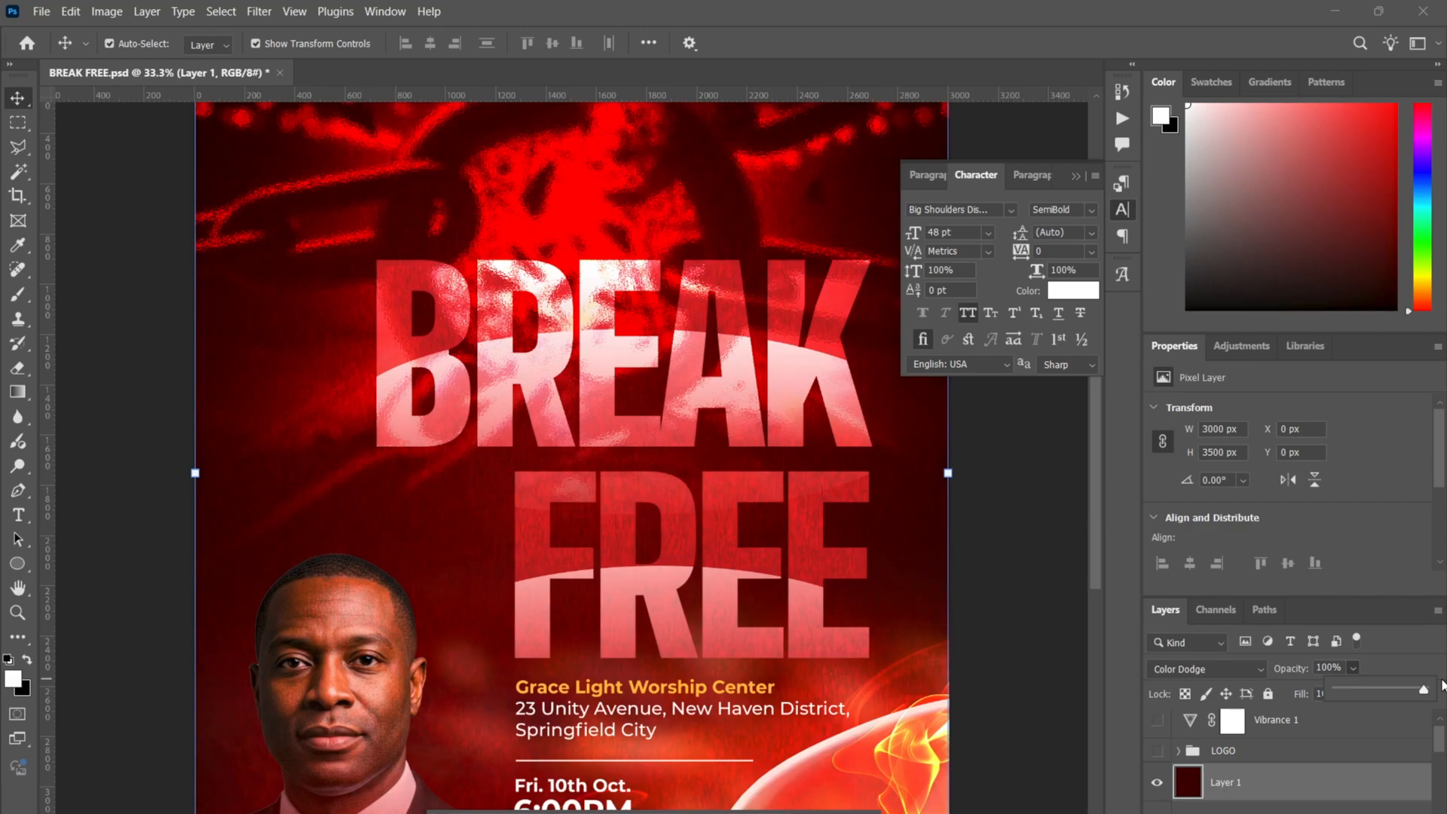
{"action": "left_click", "coordinate": [1061, 612]}
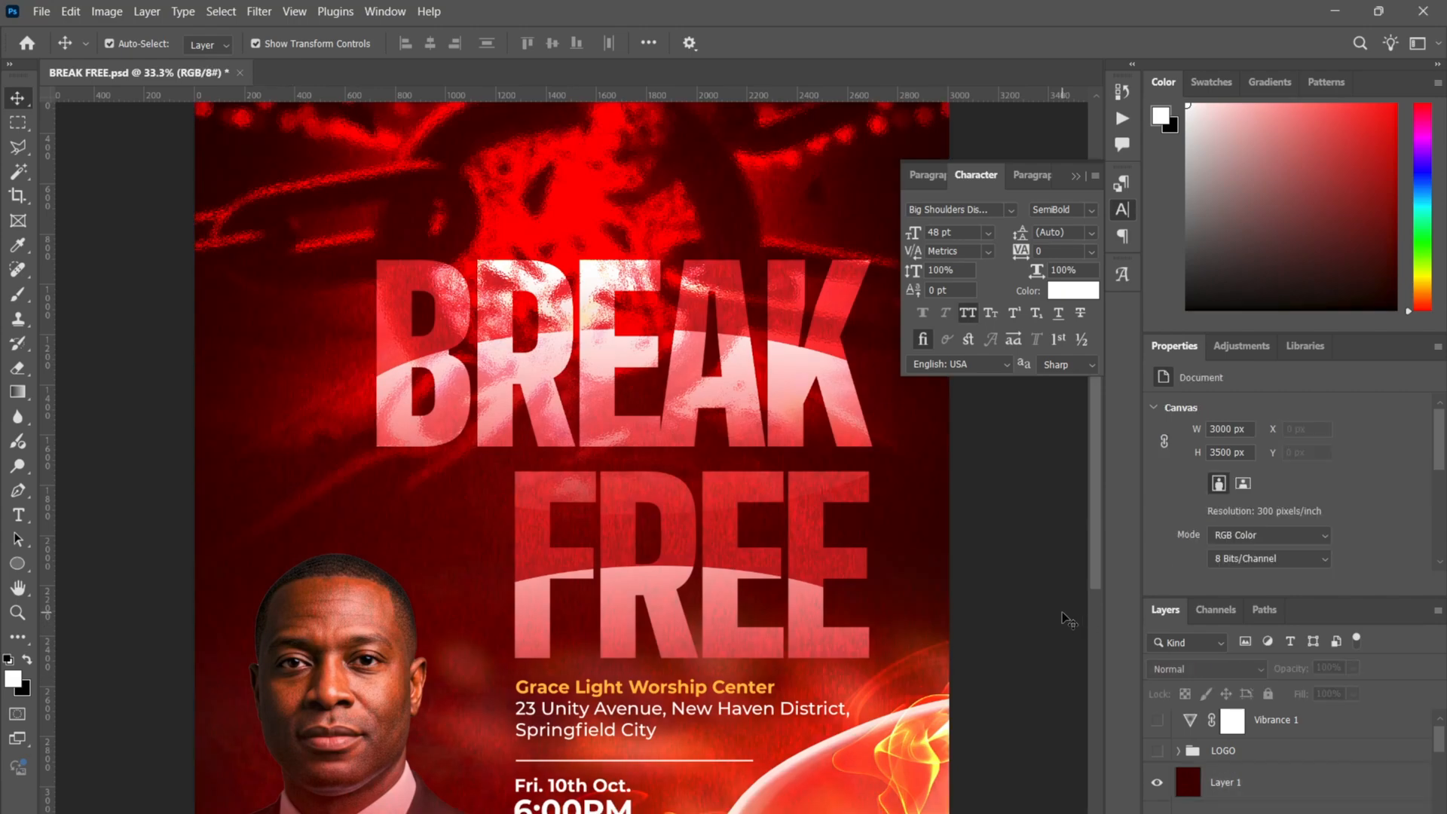
{"action": "key", "text": "ctrl+0"}
{"action": "left_click", "coordinate": [1291, 776]}
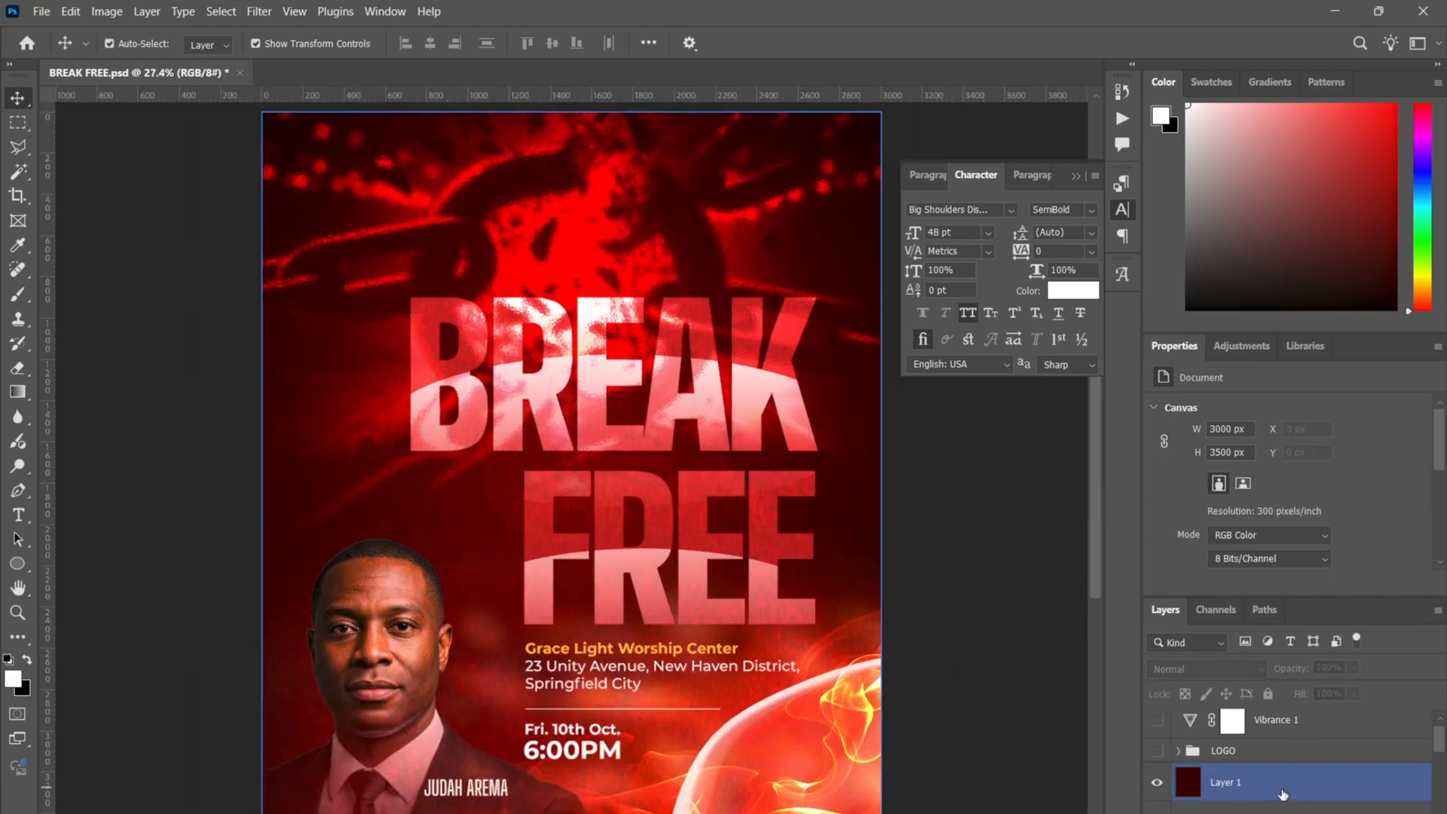
{"action": "left_click", "coordinate": [1354, 668]}
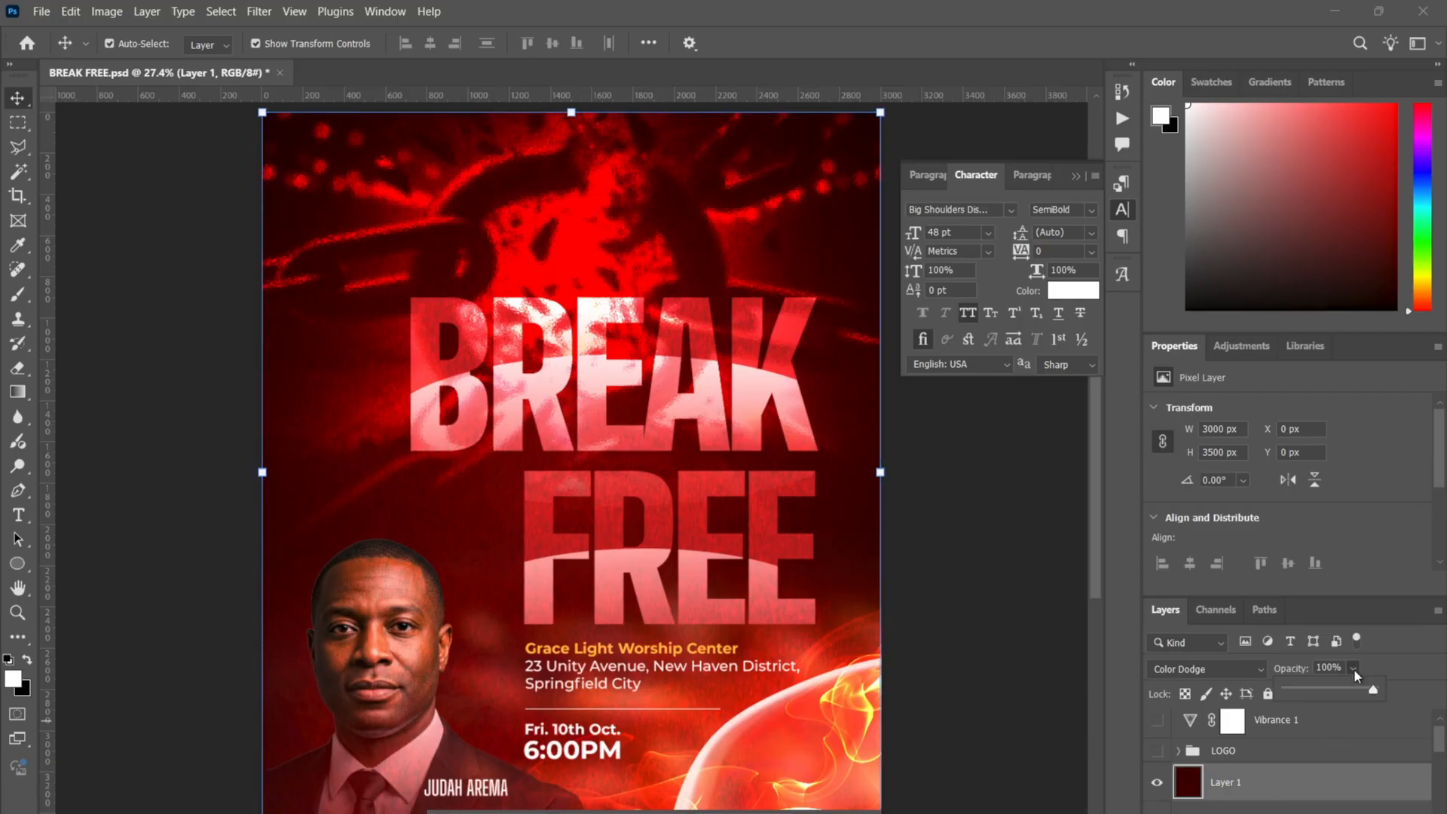
{"action": "left_click", "coordinate": [1301, 686]}
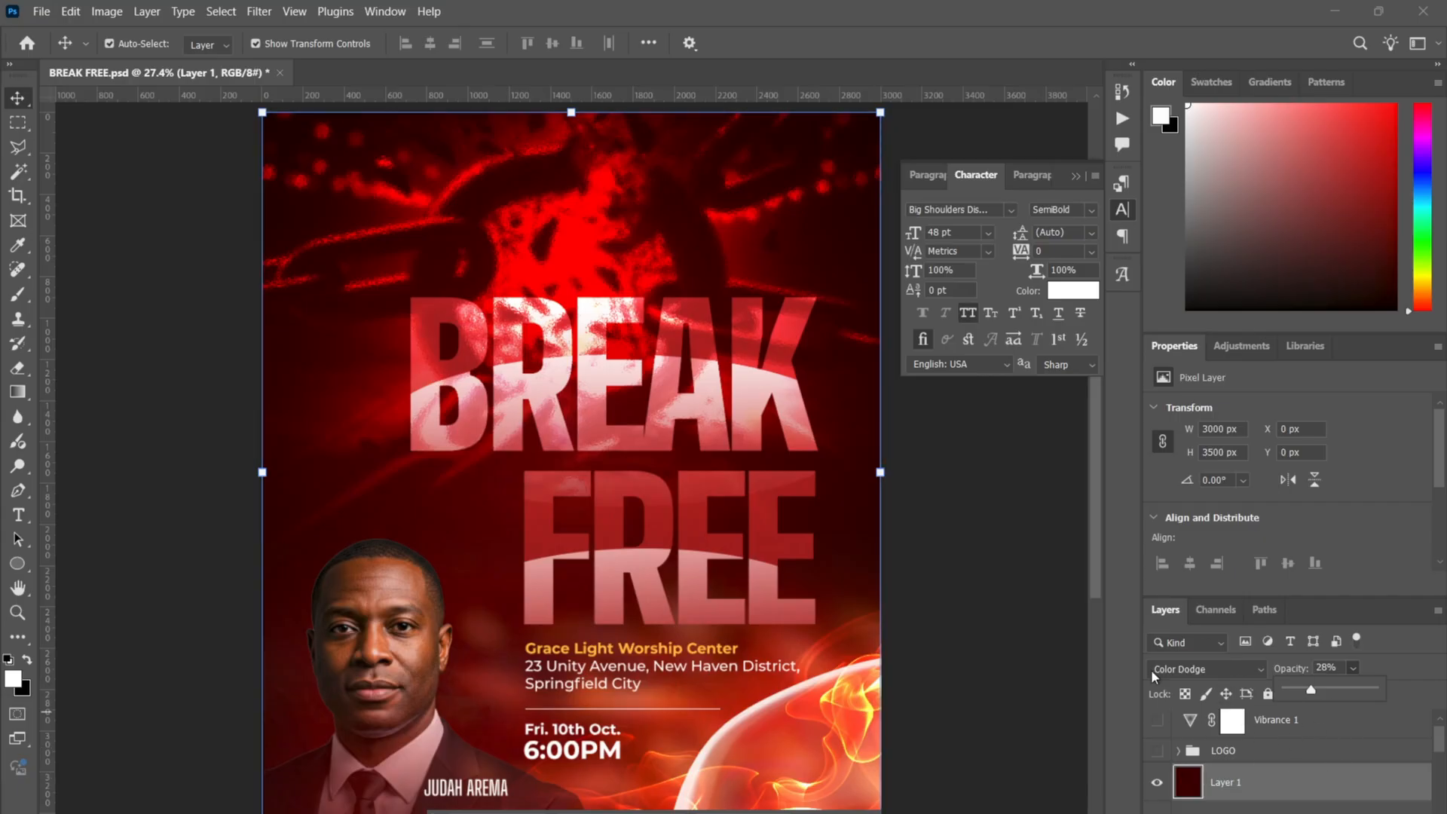
{"action": "left_click", "coordinate": [1057, 580]}
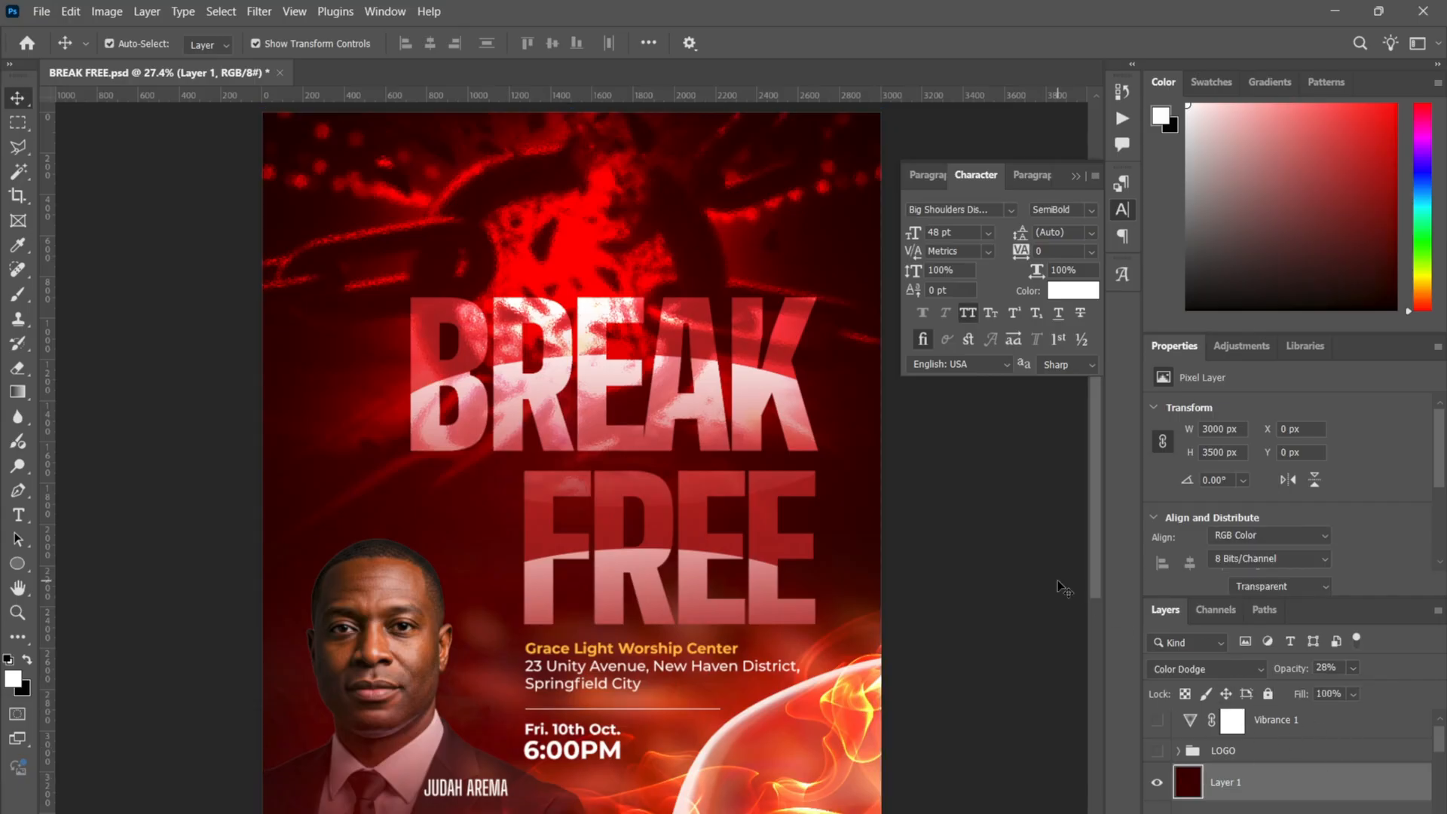
{"action": "left_click", "coordinate": [1157, 785]}
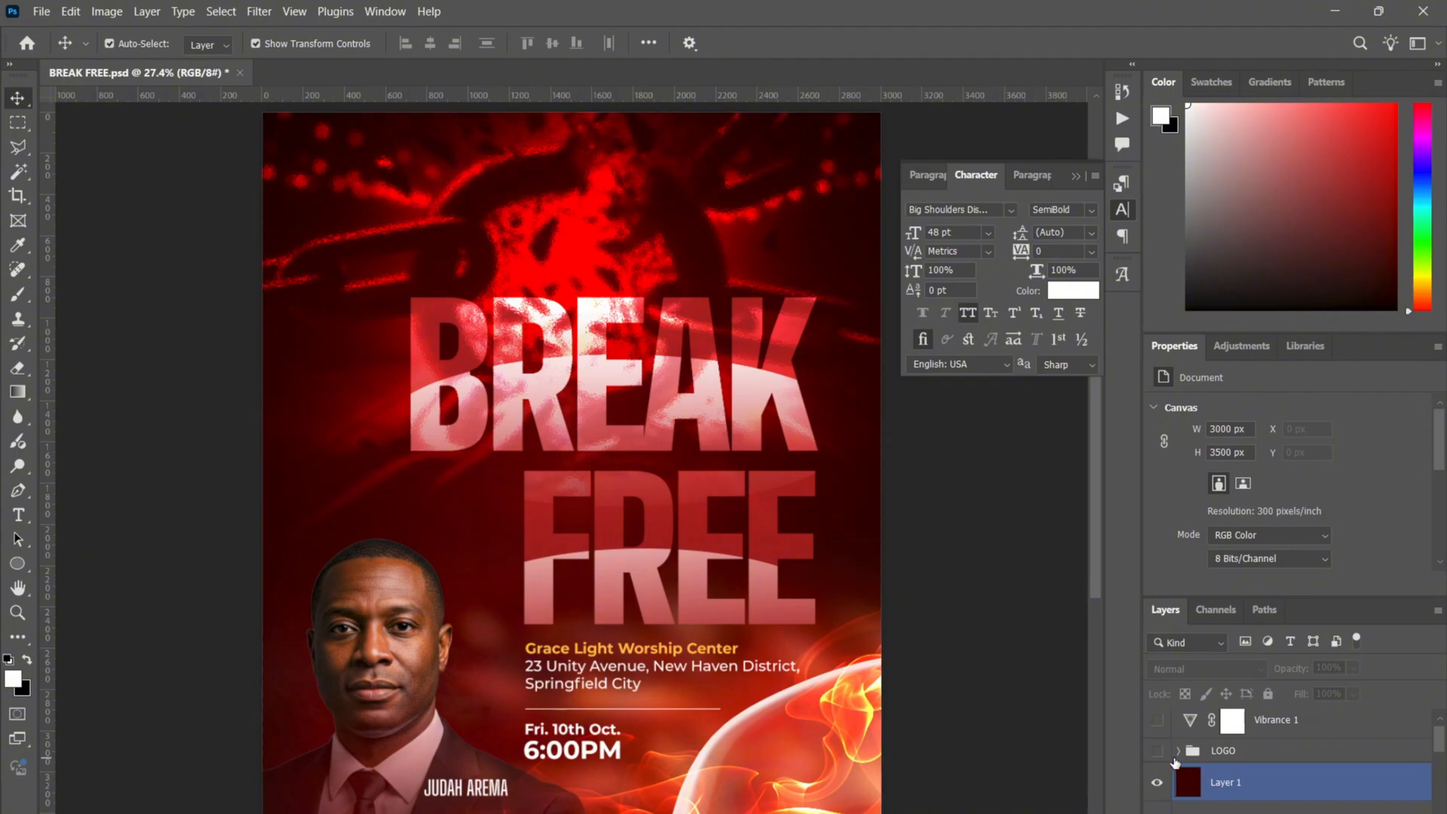
- Show the church LOGO group and switch the Vibrance 1 adjustment back on
{"action": "left_click", "coordinate": [1158, 751]}
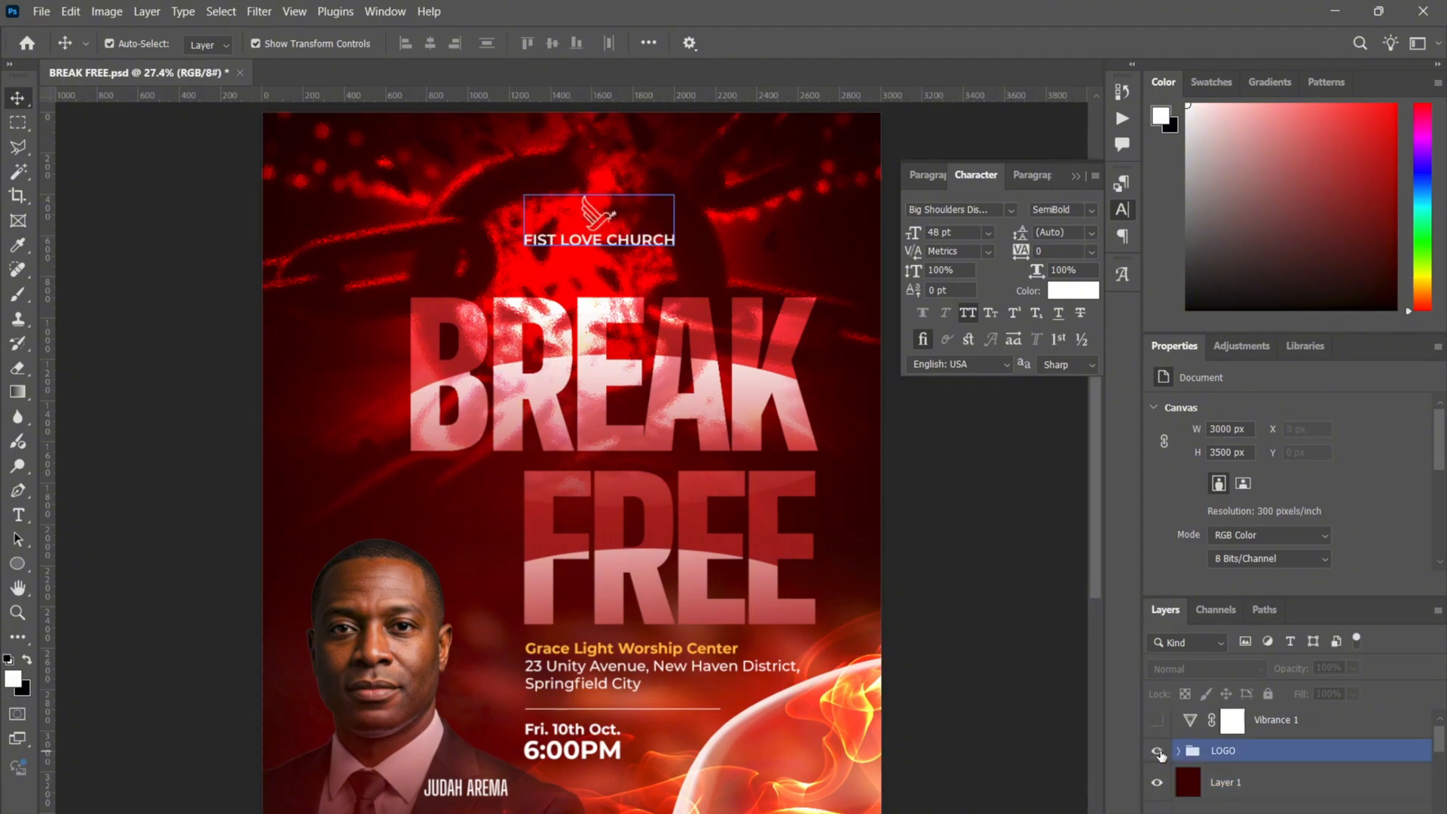
{"action": "left_click", "coordinate": [612, 273]}
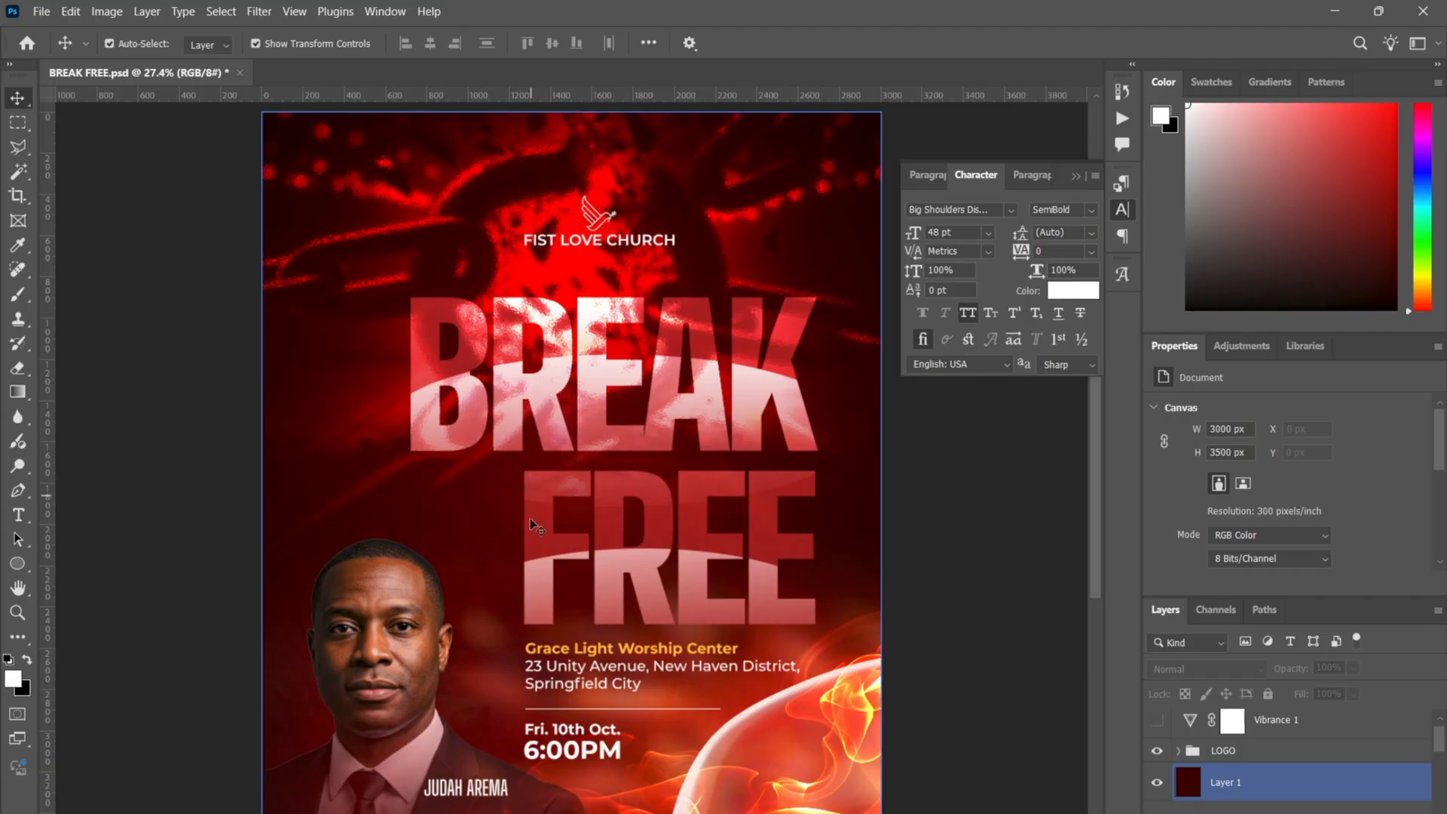
{"action": "left_click", "coordinate": [883, 660]}
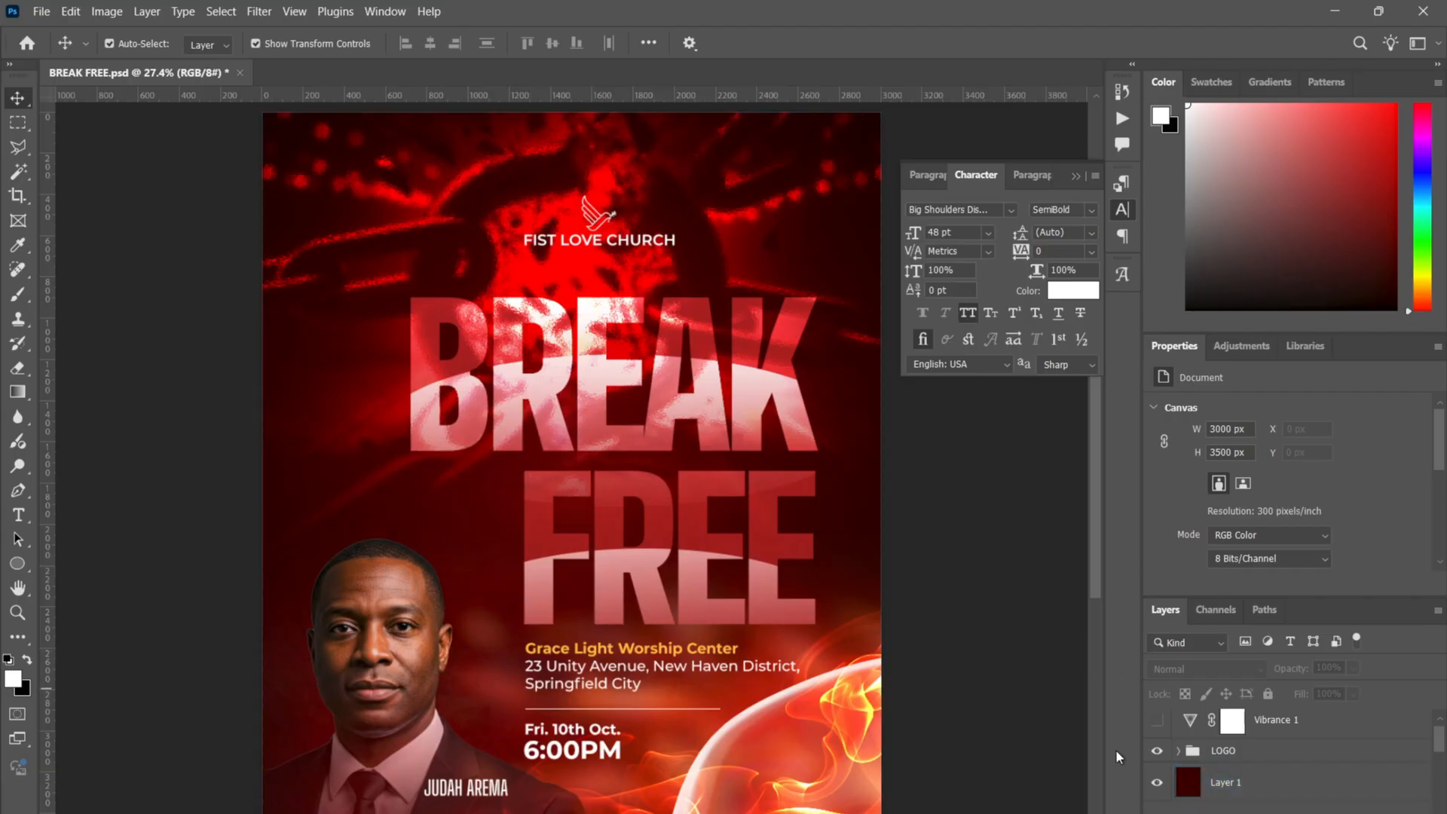
{"action": "left_click", "coordinate": [1156, 722]}
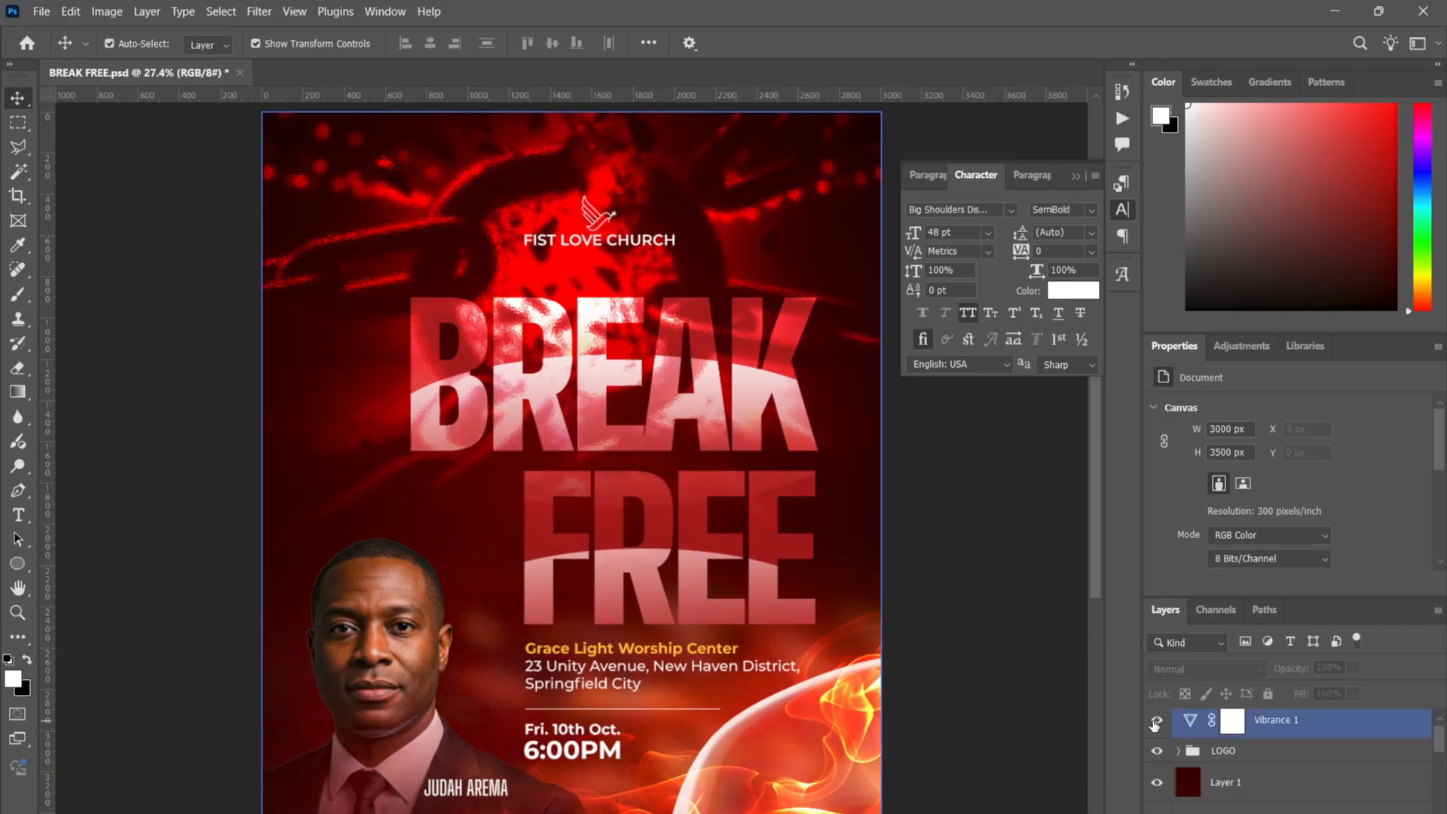
{"action": "left_click", "coordinate": [1204, 743]}
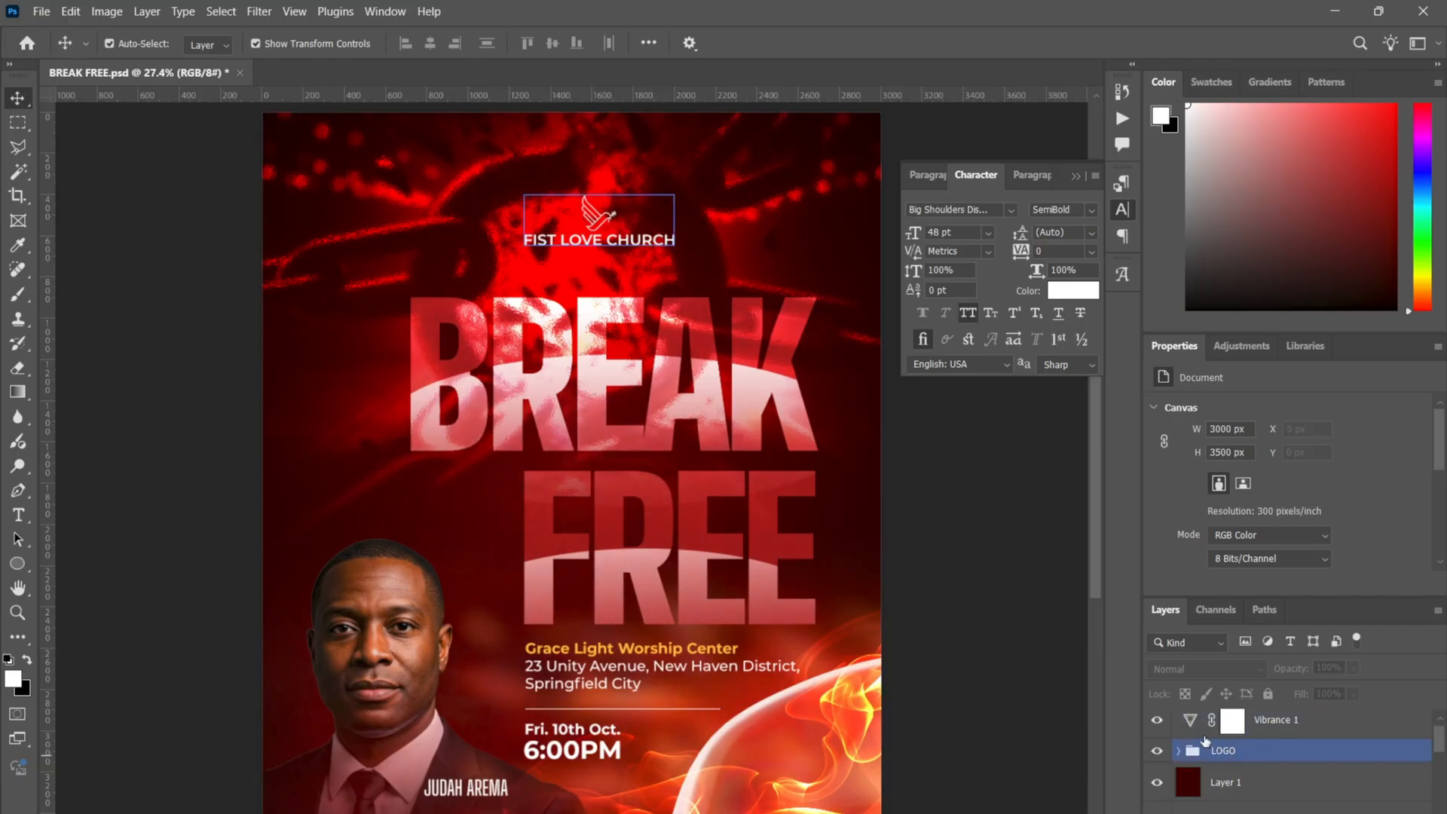
{"action": "left_click", "coordinate": [1191, 722]}
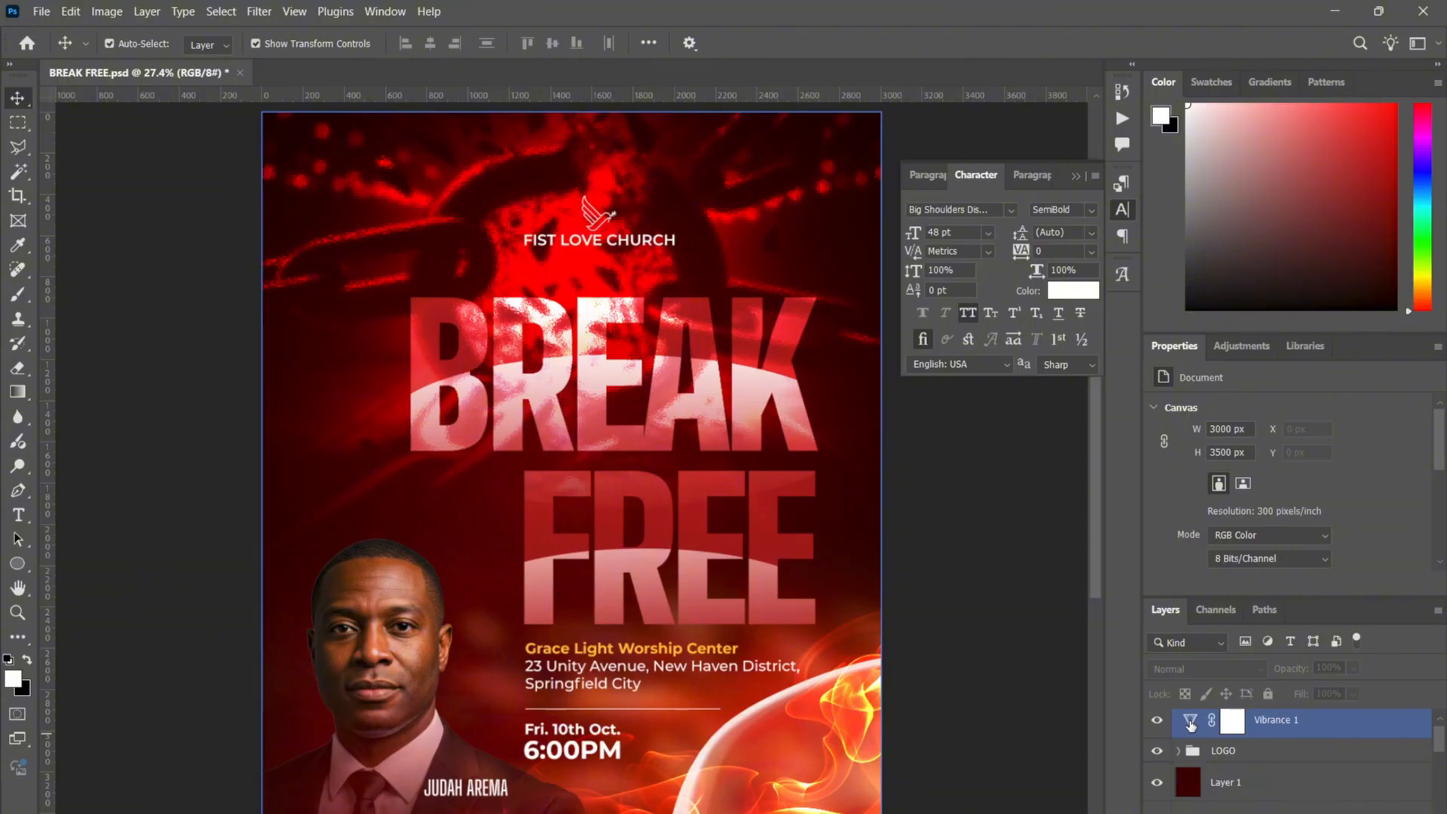
- Open Vibrance 1's +46 settings, toggle it on and off to compare, then hide it
{"action": "double_click", "coordinate": [1190, 722]}
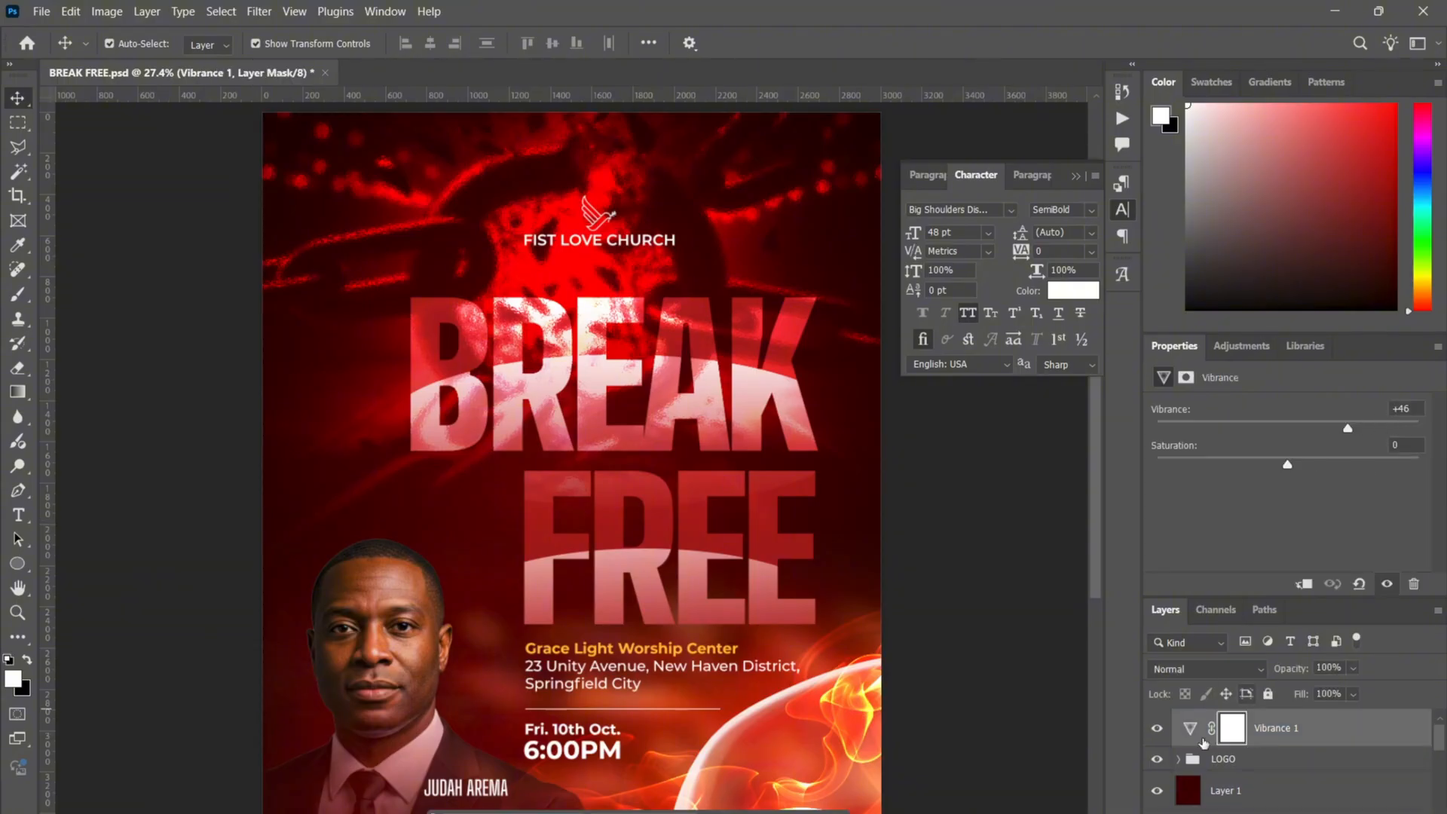
{"action": "left_click", "coordinate": [1158, 729]}
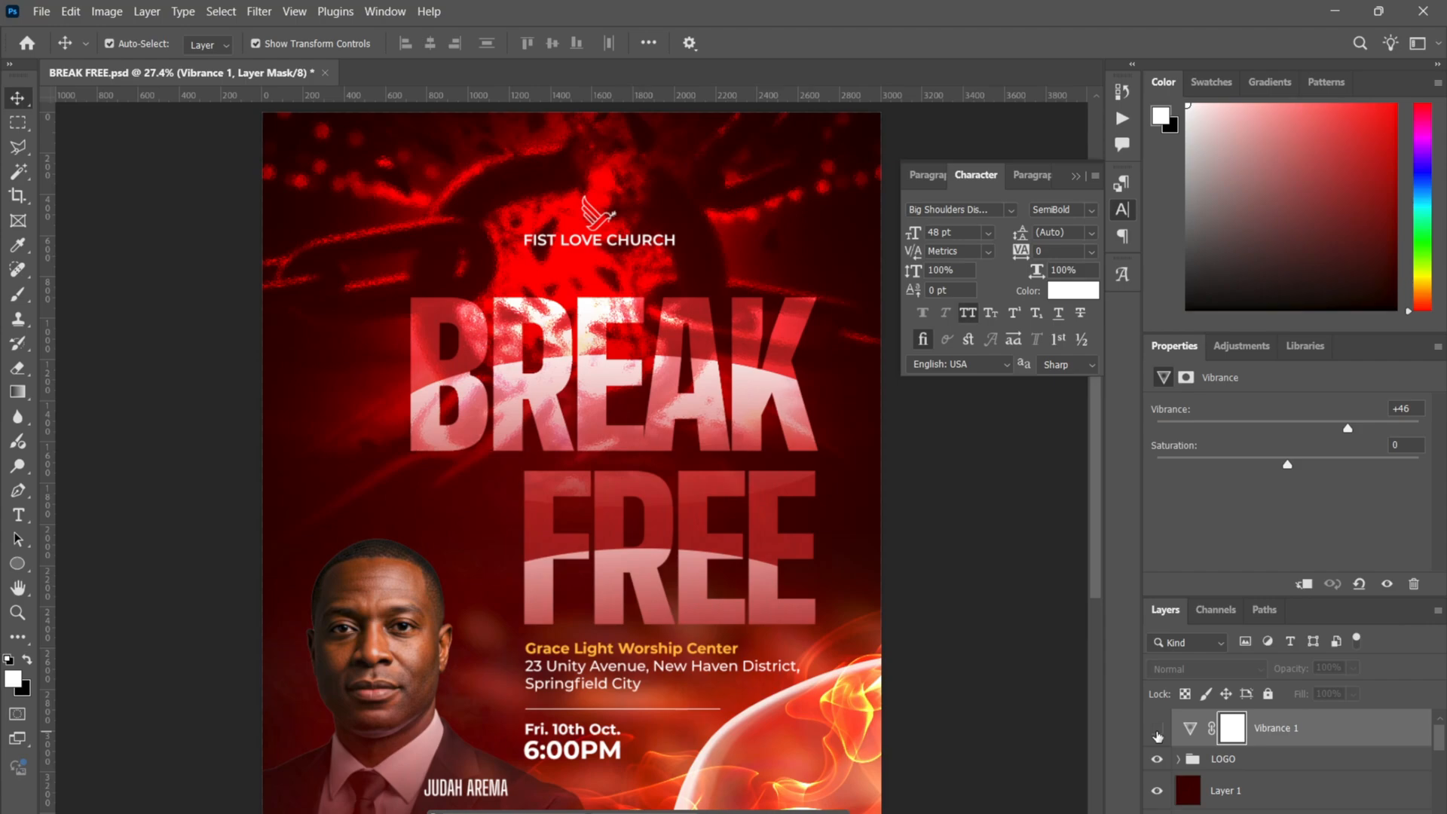
{"action": "left_click", "coordinate": [1158, 731]}
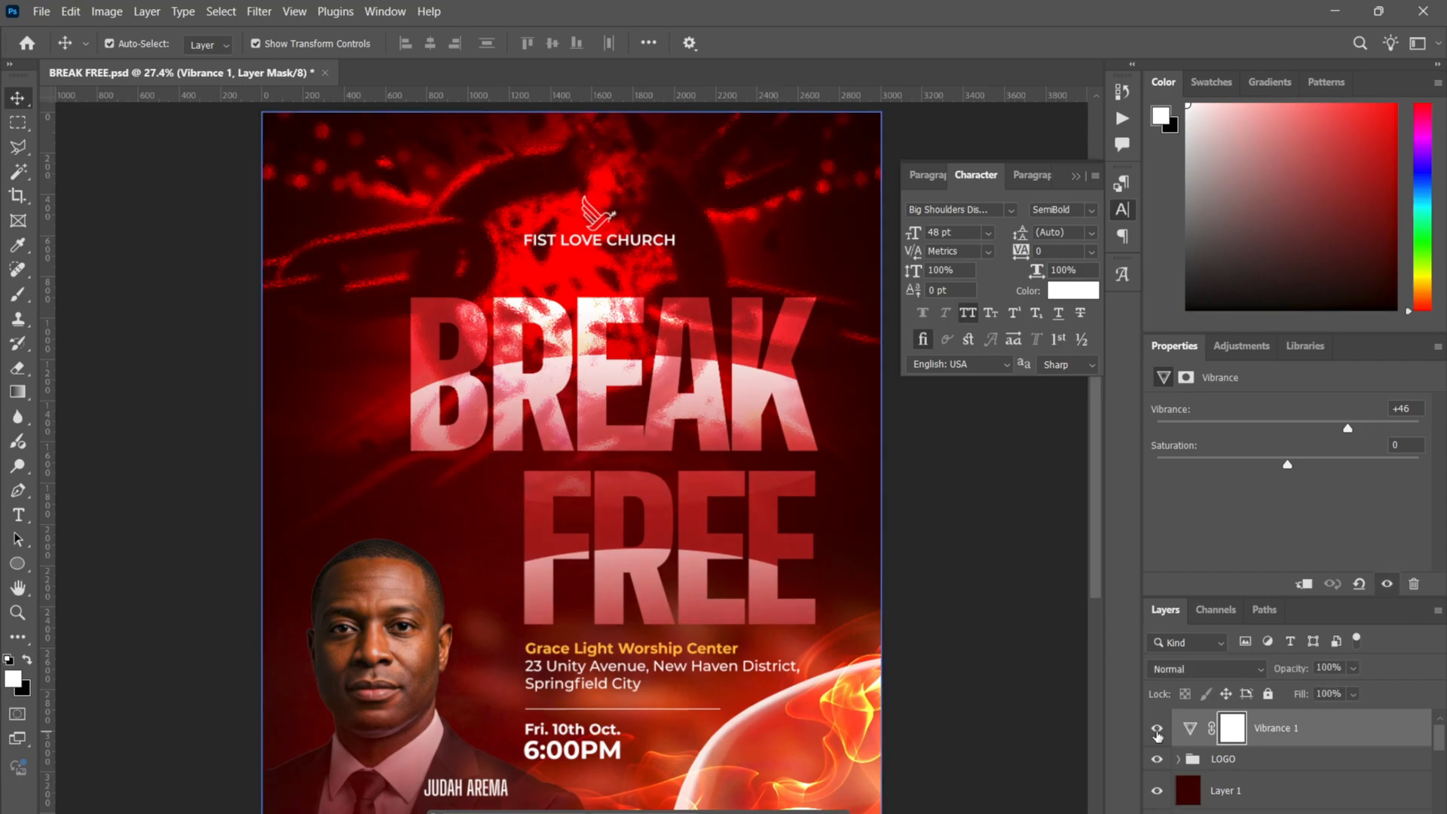
{"action": "left_click", "coordinate": [796, 369]}
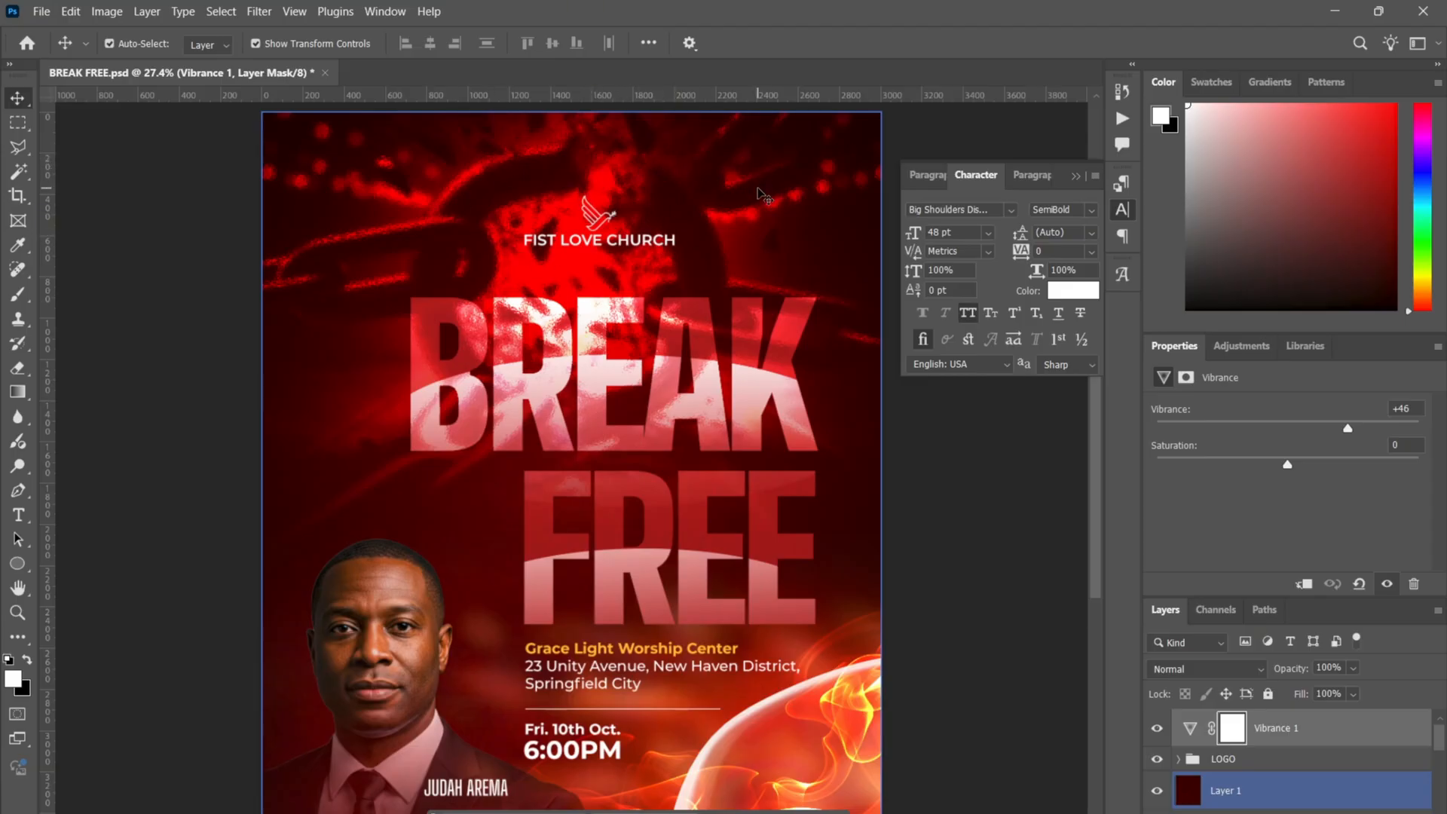
{"action": "left_click", "coordinate": [609, 345]}
{"action": "left_click", "coordinate": [1159, 729]}
{"action": "left_click", "coordinate": [1289, 758]}
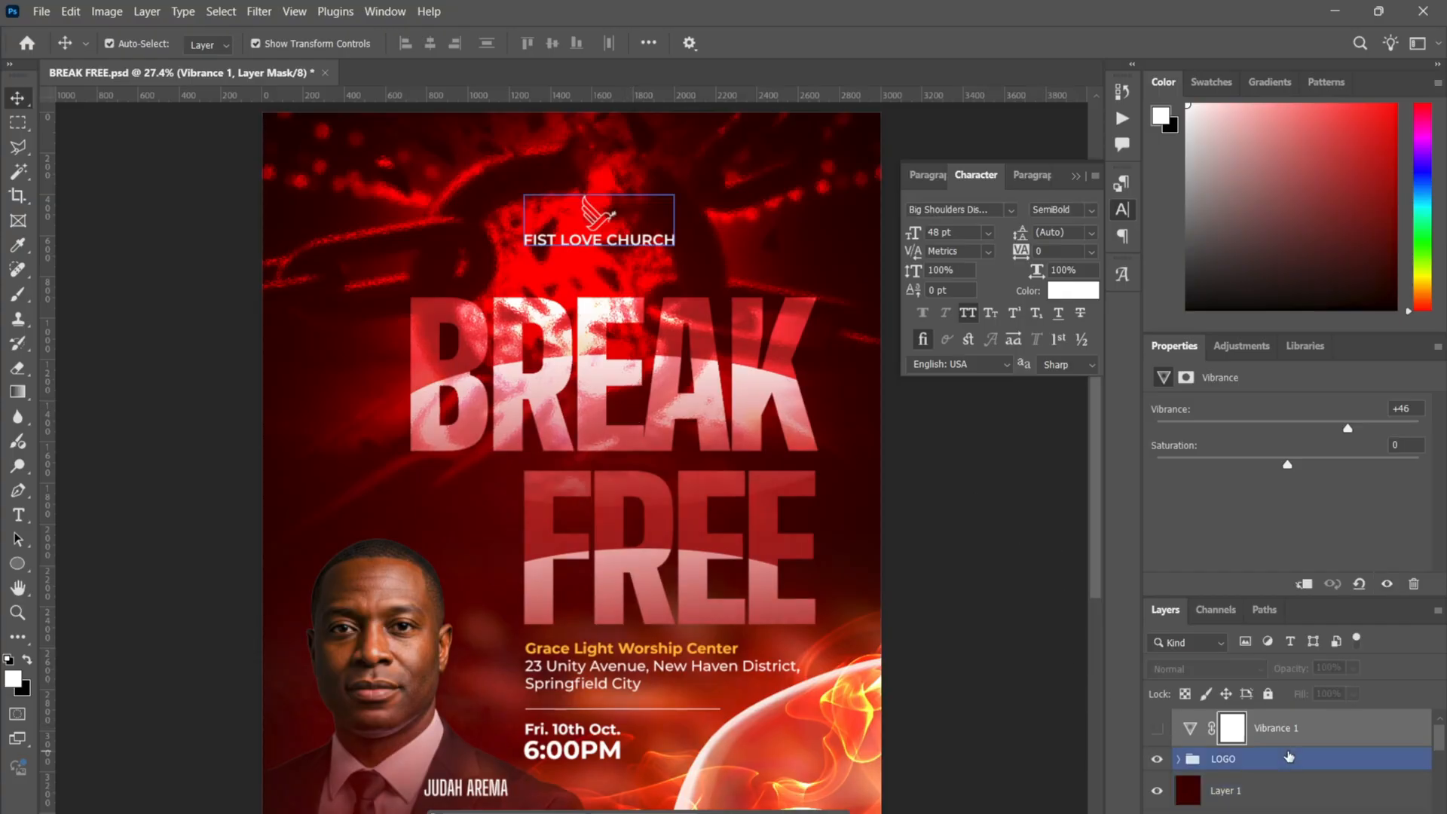
{"action": "left_click", "coordinate": [1371, 740]}
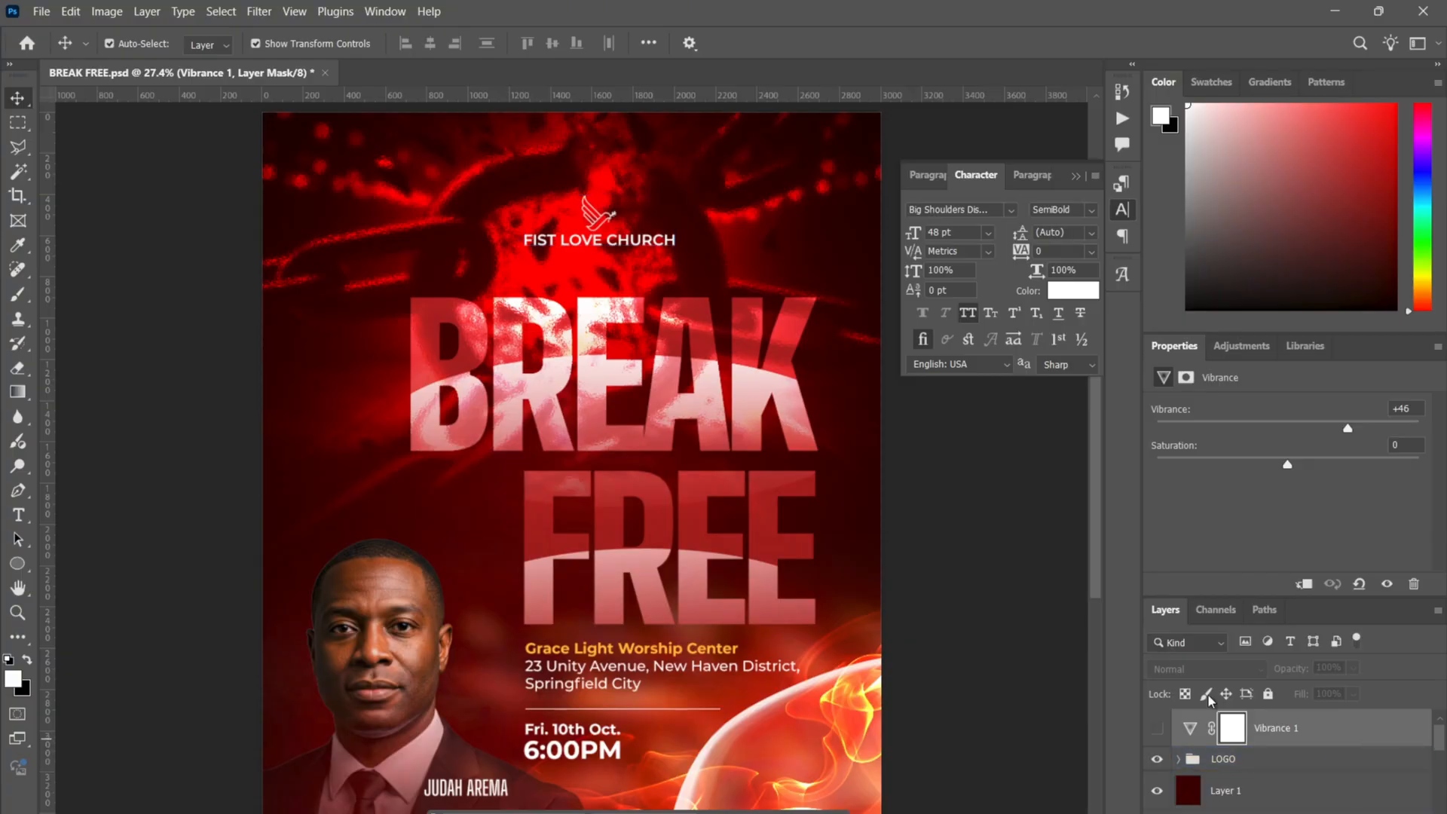
- Add a Vibrance 2 adjustment with vibrance +100 and saturation +64 above the LOGO group
{"action": "left_click", "coordinate": [1231, 759]}
{"action": "left_click", "coordinate": [147, 11]}
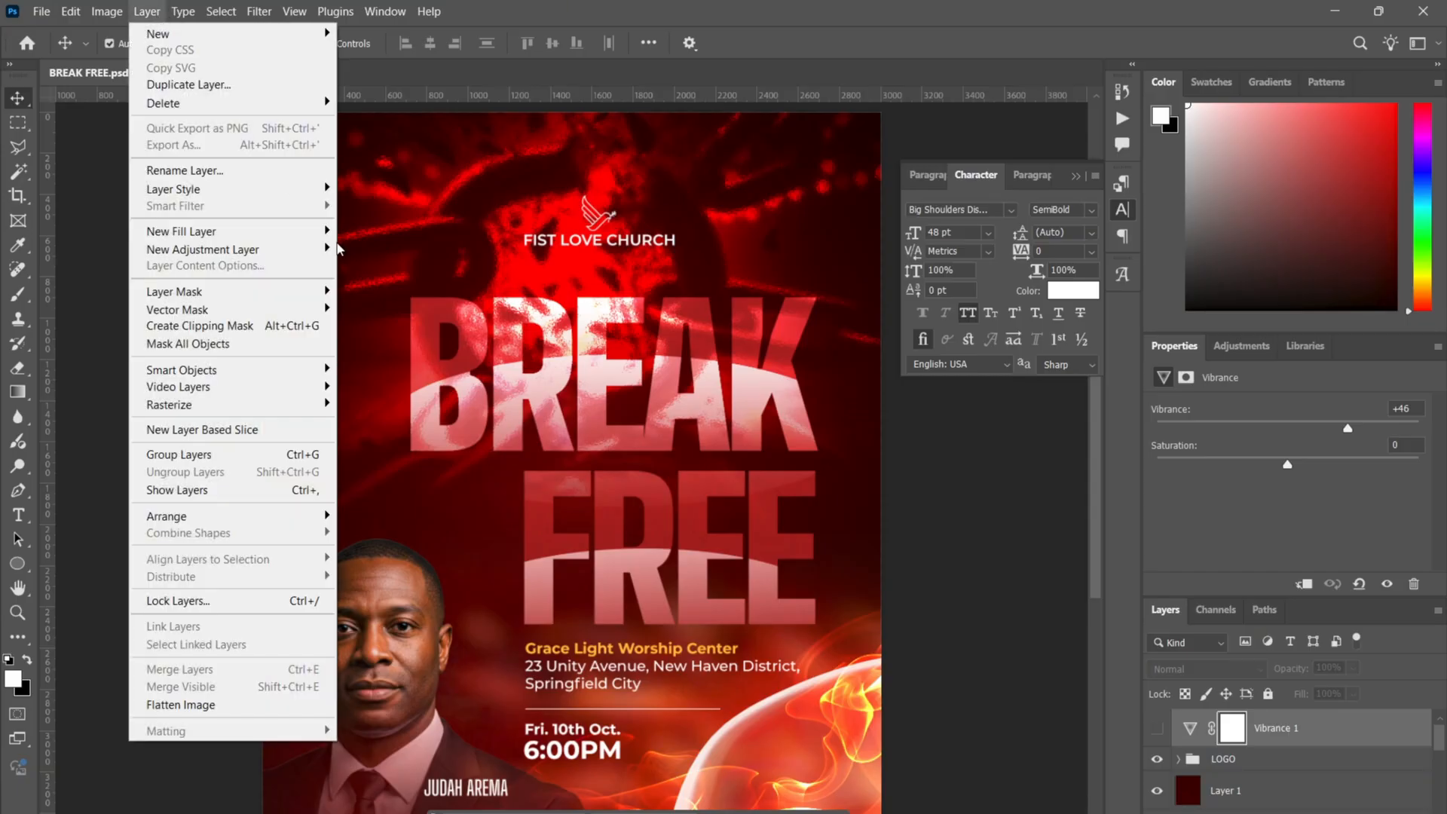
{"action": "mouse_move", "coordinate": [322, 248]}
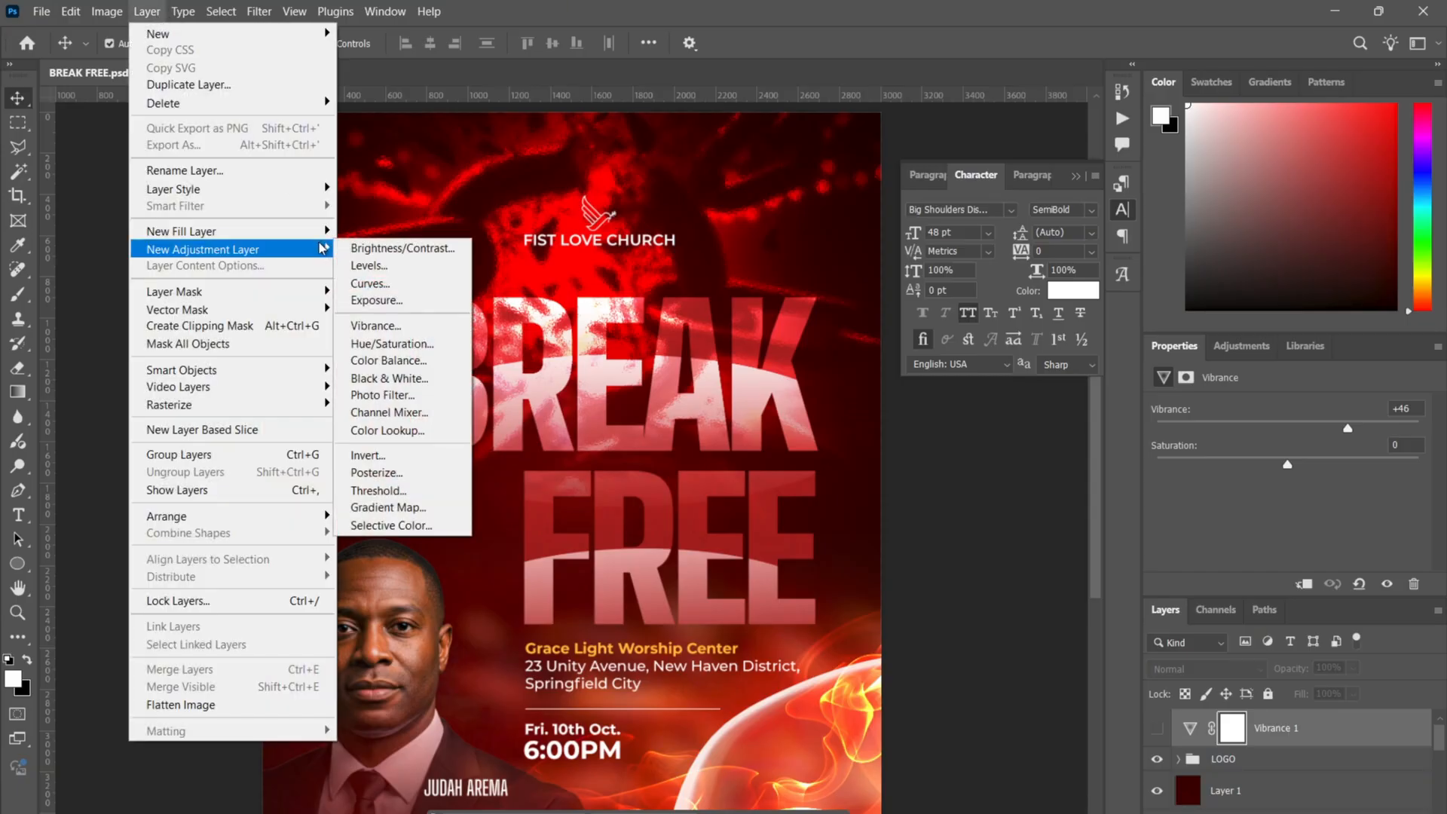
{"action": "left_click", "coordinate": [383, 325]}
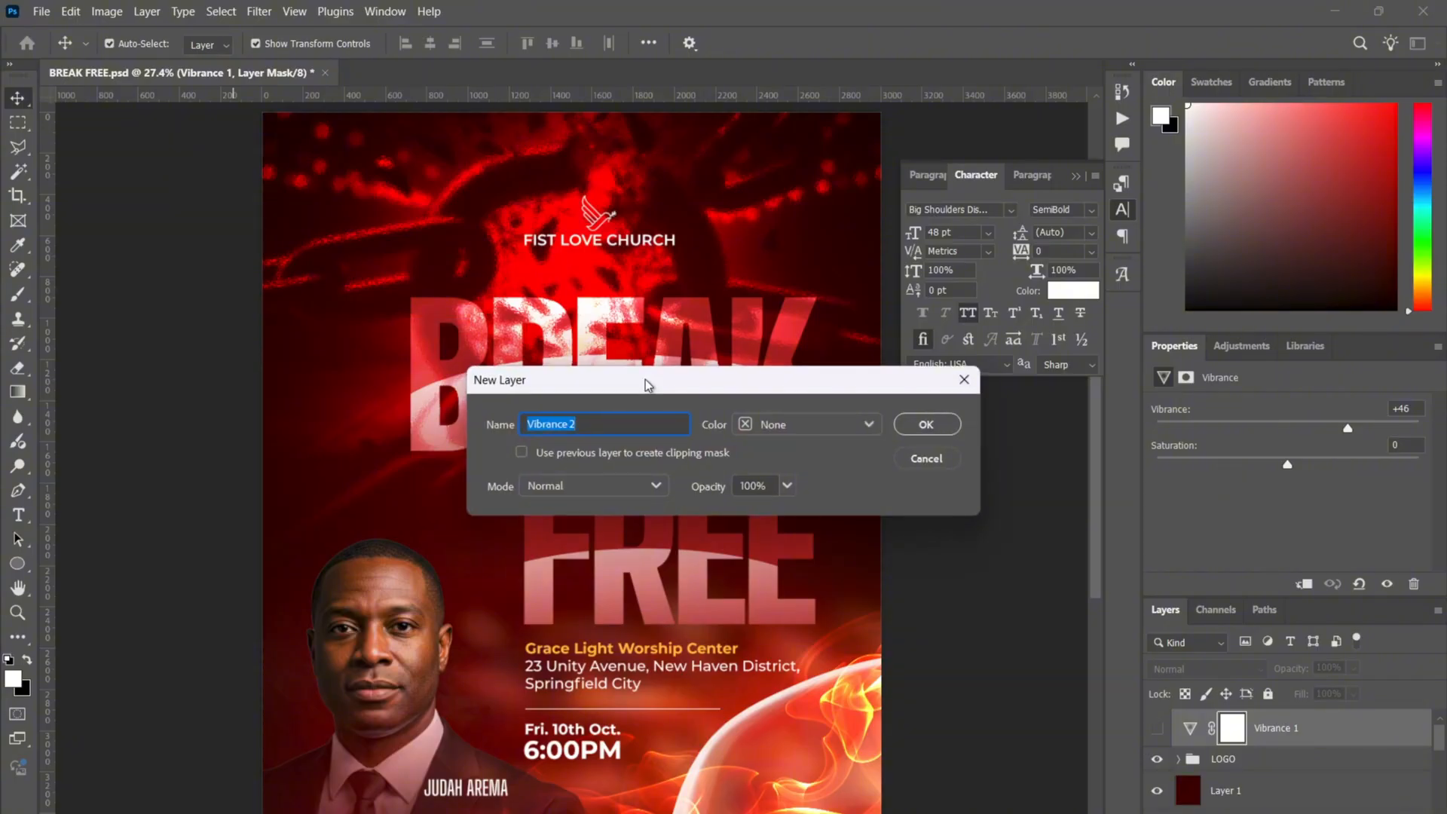
{"action": "left_click", "coordinate": [920, 422]}
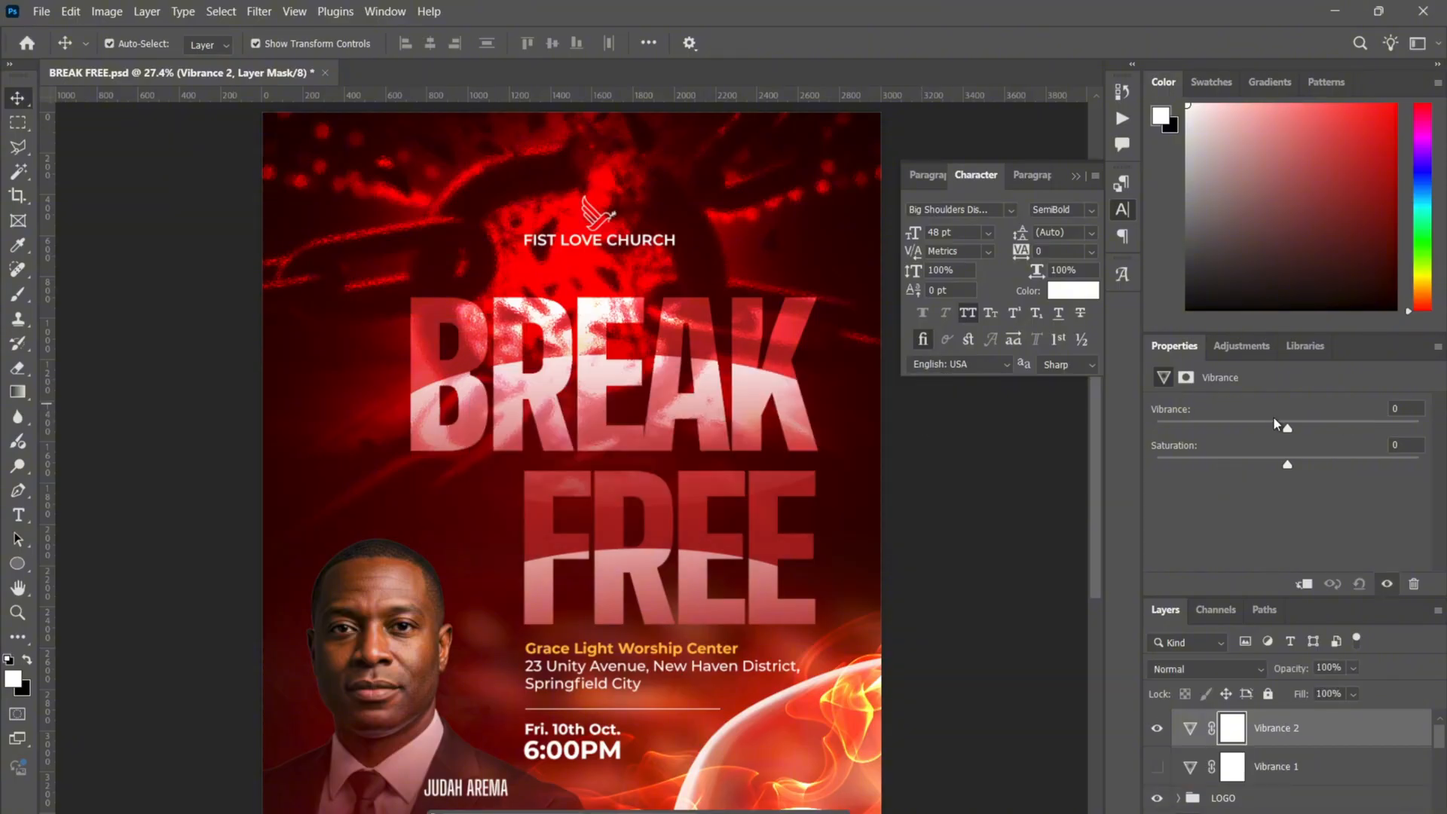
{"action": "left_click_drag", "start_coordinate": [1288, 427], "coordinate": [1421, 427]}
{"action": "mouse_move", "coordinate": [1291, 464]}
{"action": "left_mouse_down"}
{"action": "mouse_move", "coordinate": [1379, 467]}
{"action": "mouse_move", "coordinate": [1298, 463]}
{"action": "left_mouse_up"}
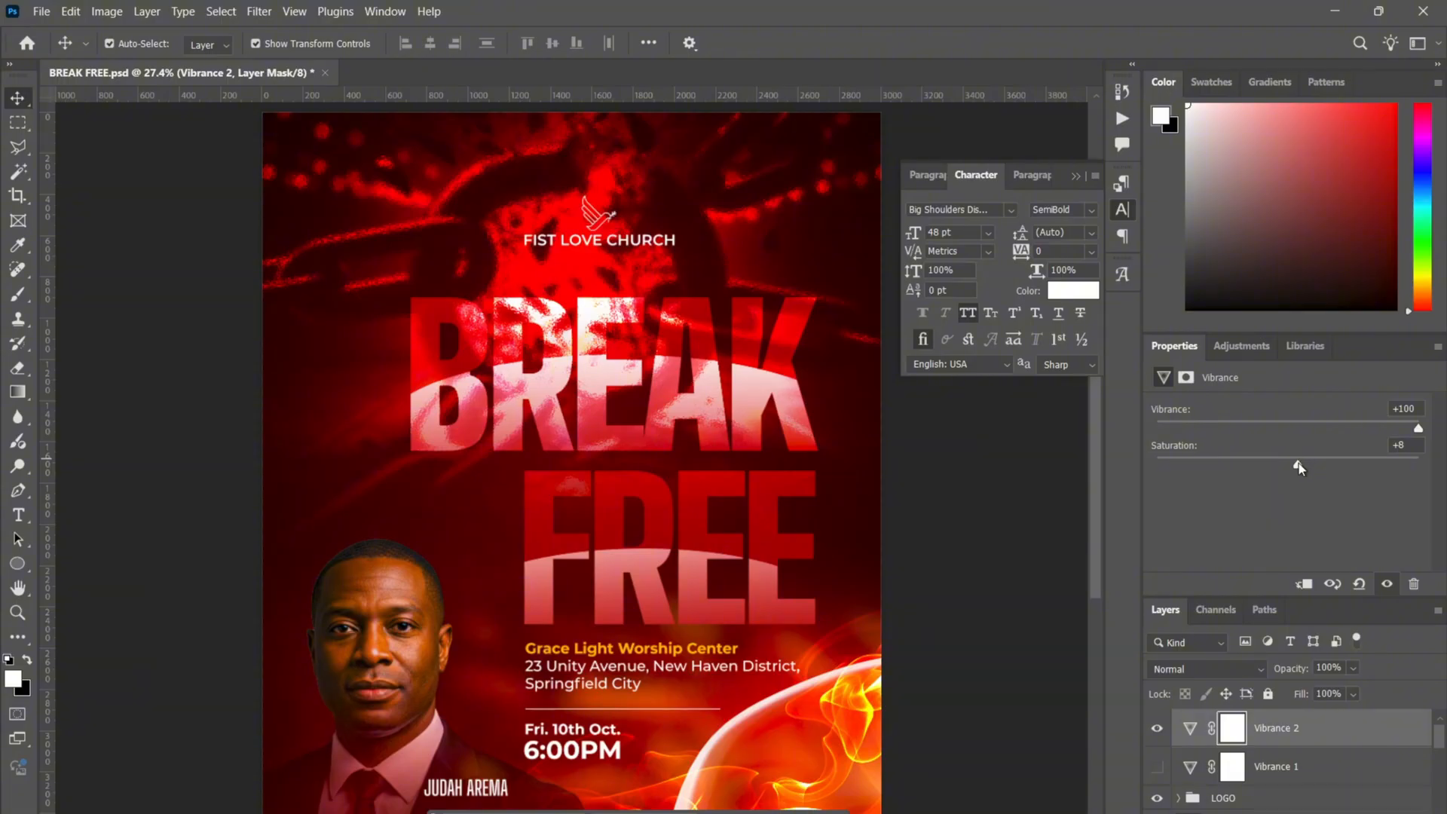
{"action": "left_click_drag", "start_coordinate": [1300, 464], "coordinate": [1373, 472]}
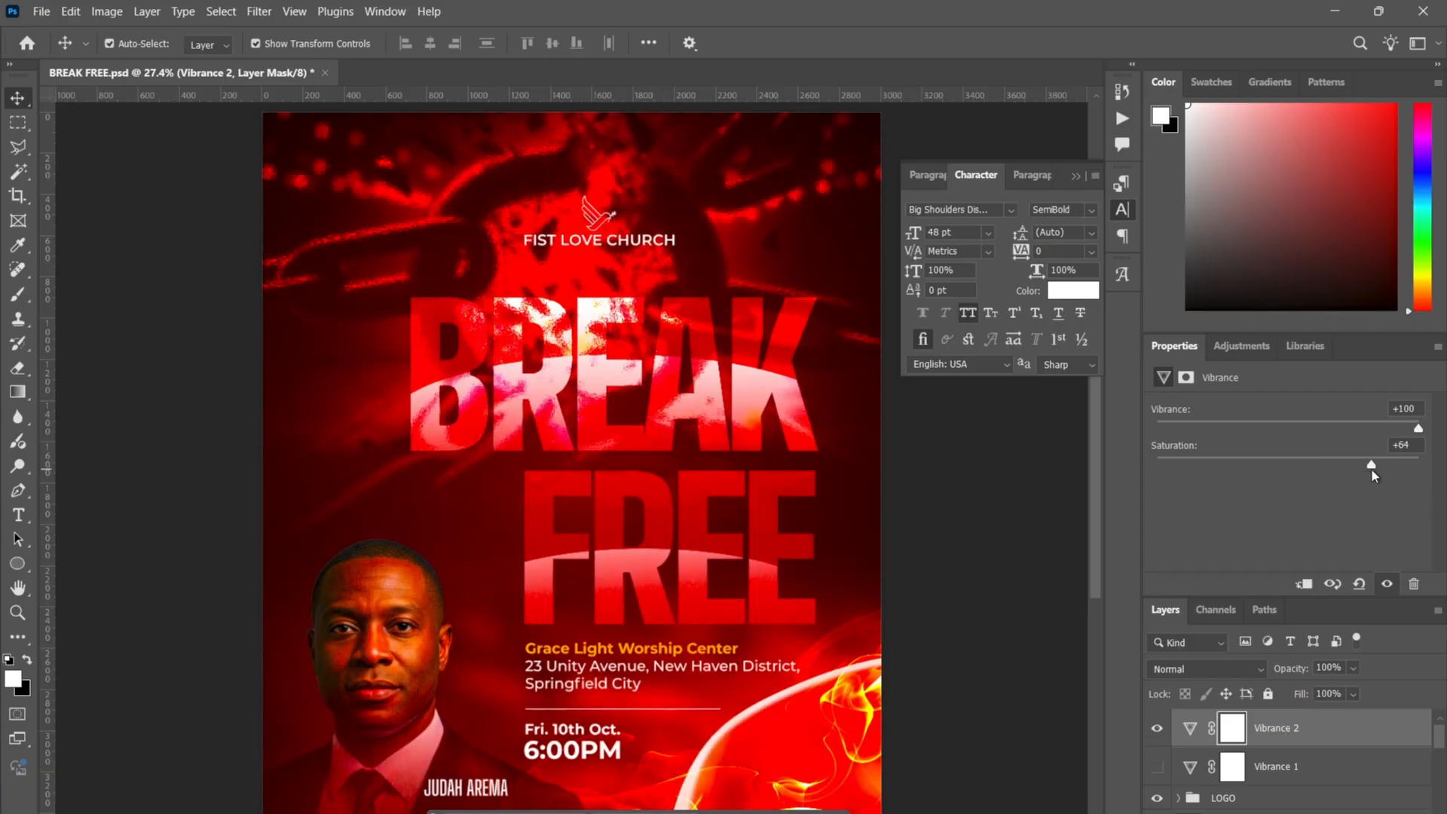
- Undo Vibrance 2 entirely and turn Vibrance 1's +46 boost back on
{"action": "key", "text": "ctrl+z"}
{"action": "key", "text": "ctrl+z"}
{"action": "key", "text": "ctrl+z"}
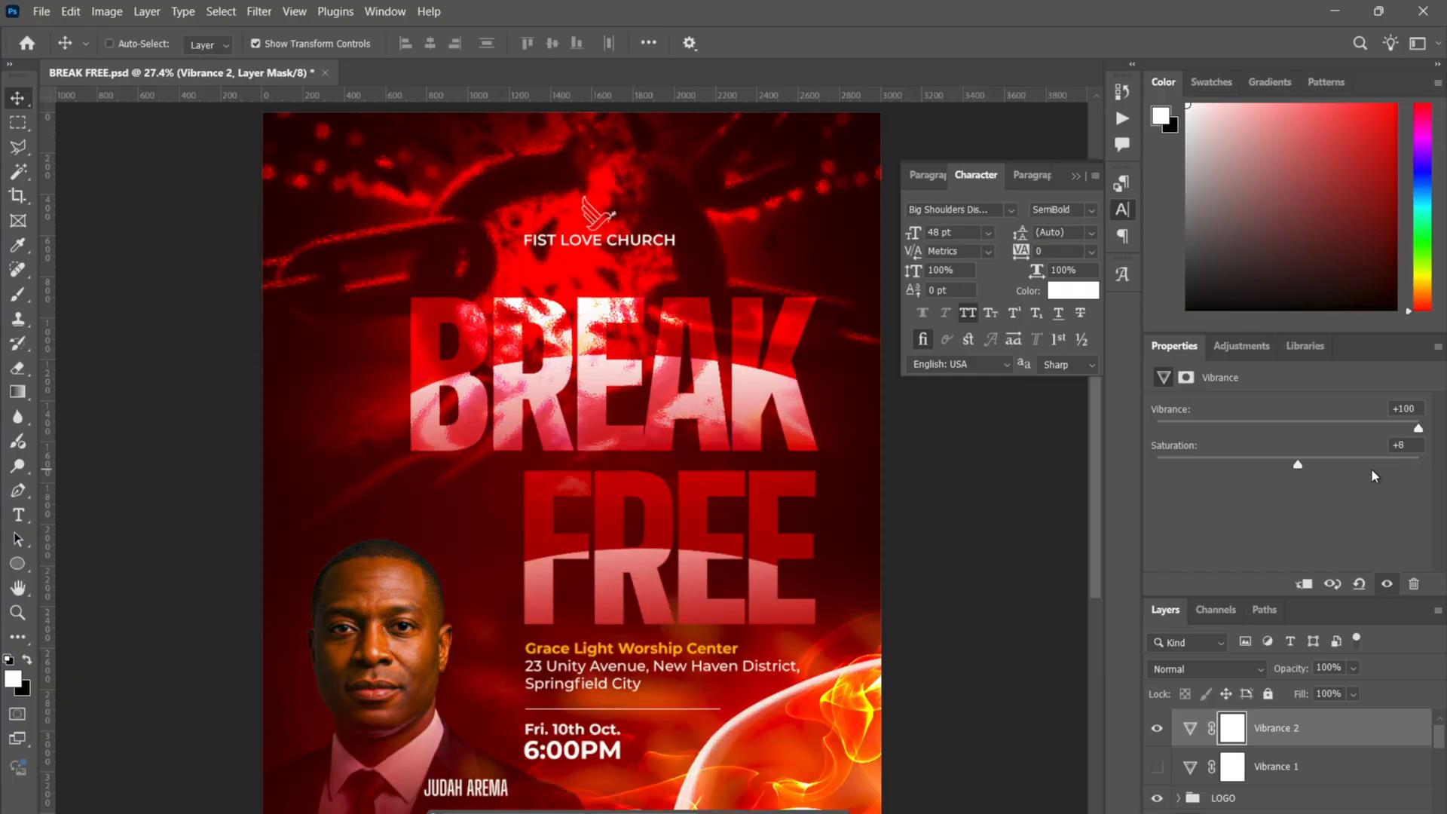
{"action": "key", "text": "ctrl+z"}
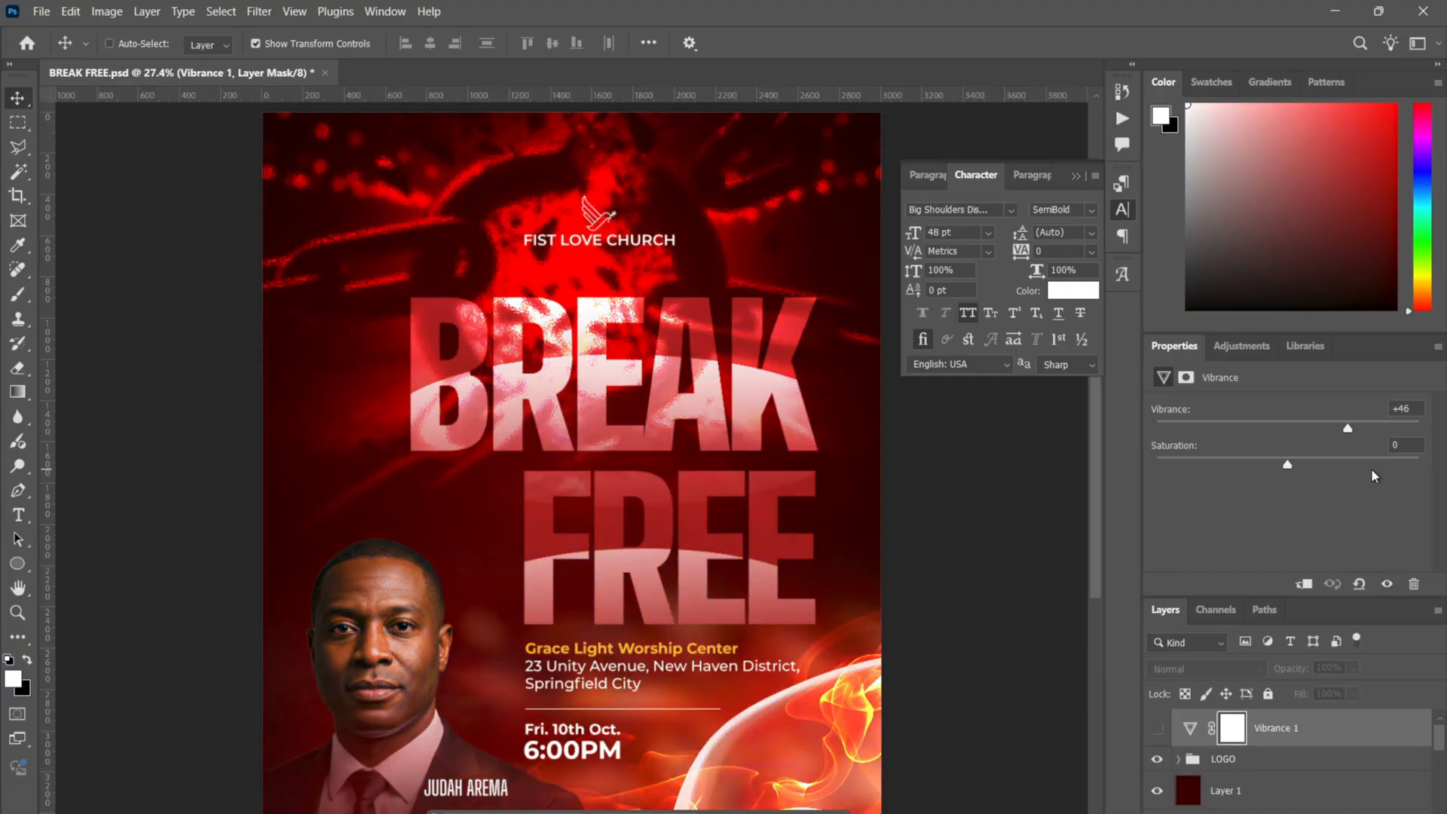
{"action": "left_click", "coordinate": [1157, 728]}
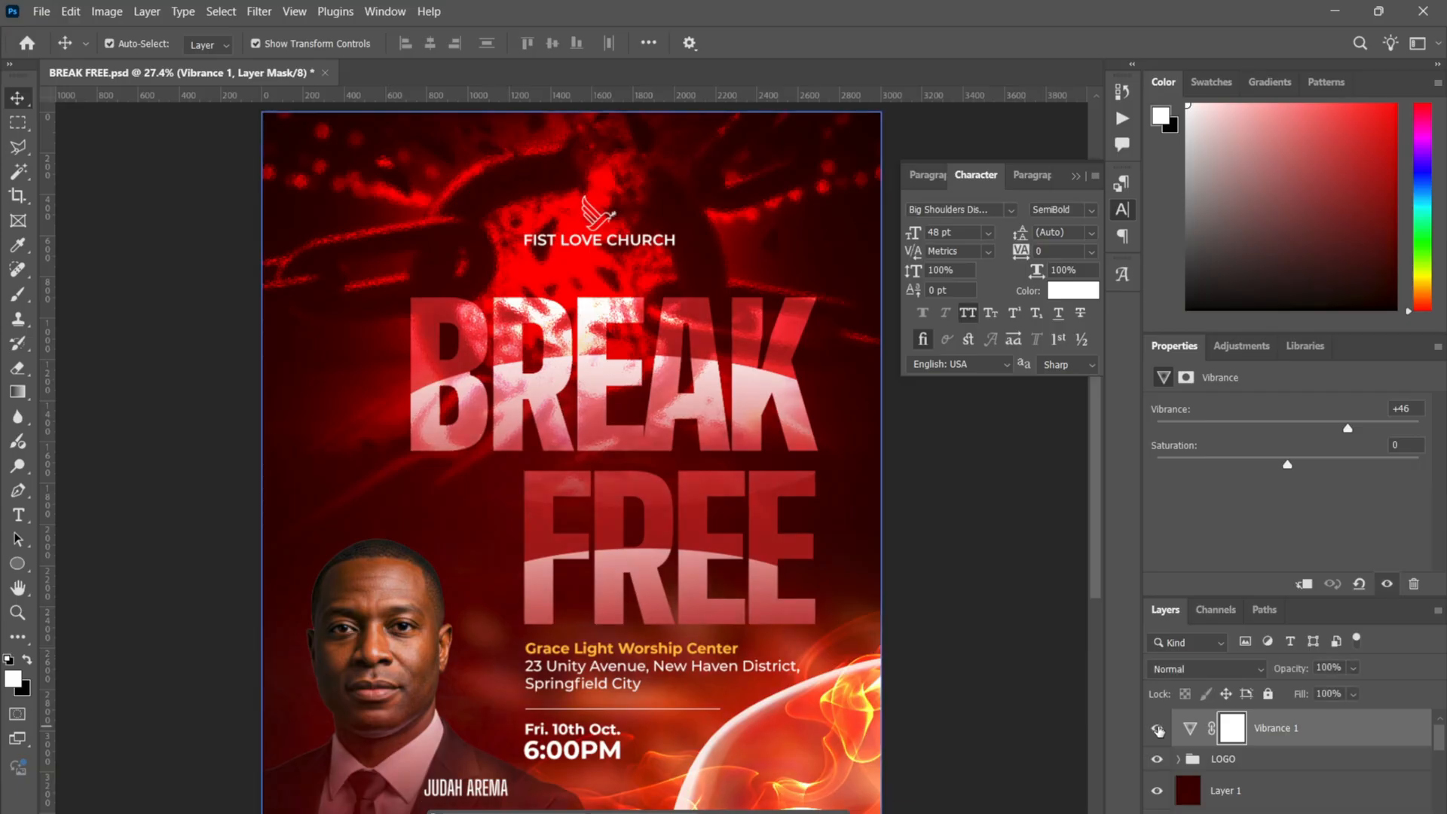
{"action": "left_click", "coordinate": [985, 553]}
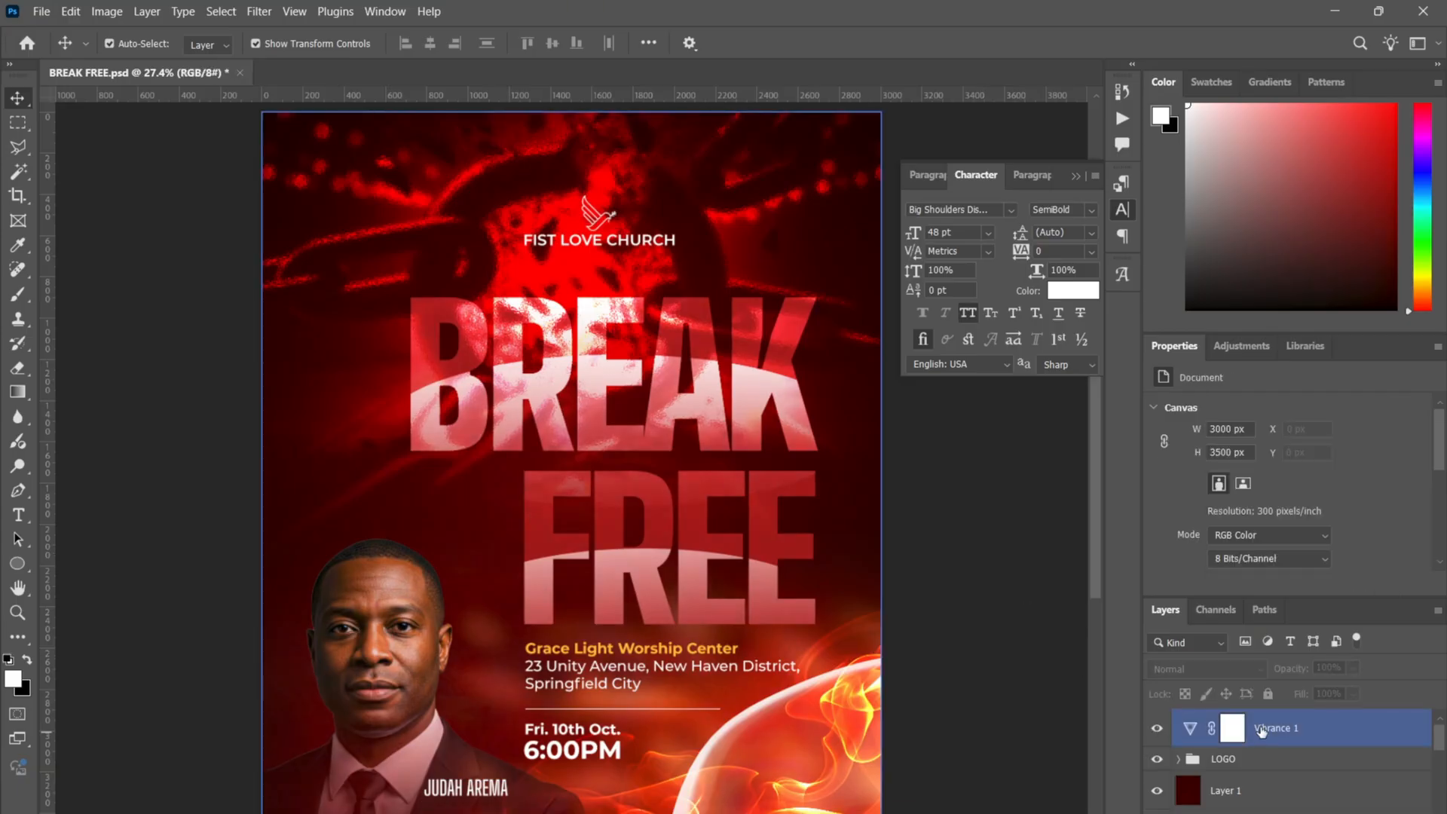